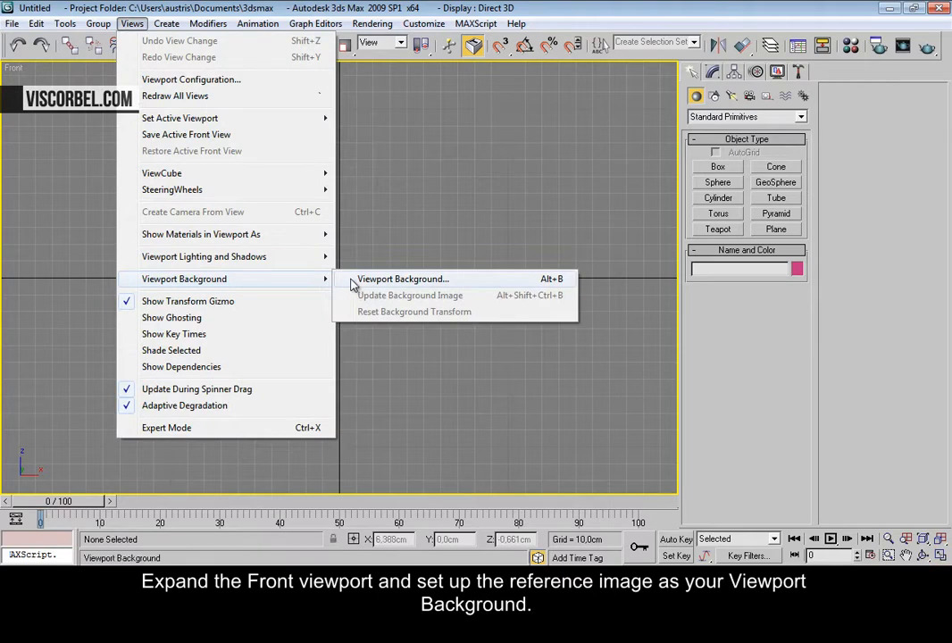
Step: Load bed.jpg from the Reference folder as the Front viewport's background image
click(356, 283)
click(379, 158)
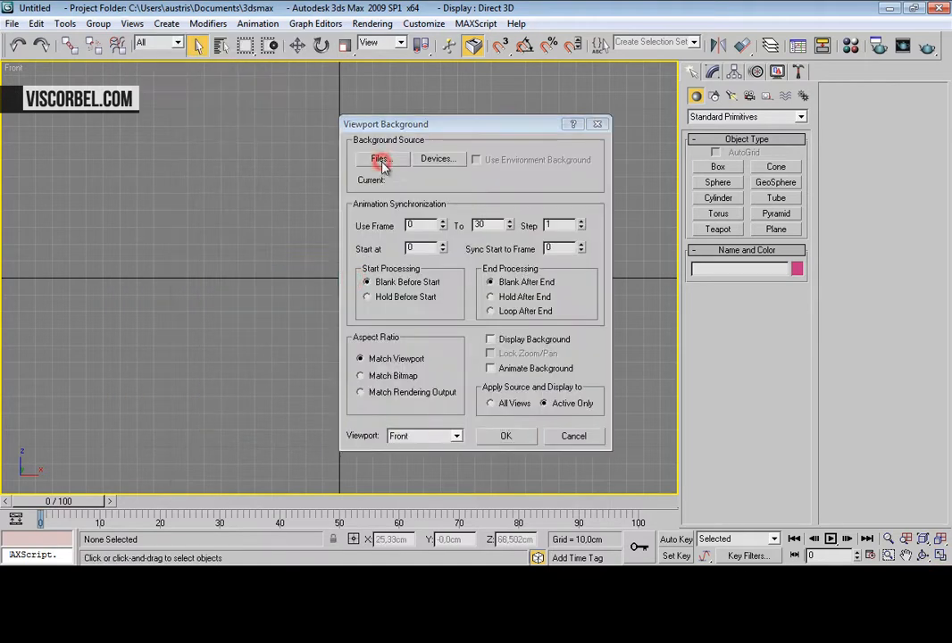
click(191, 60)
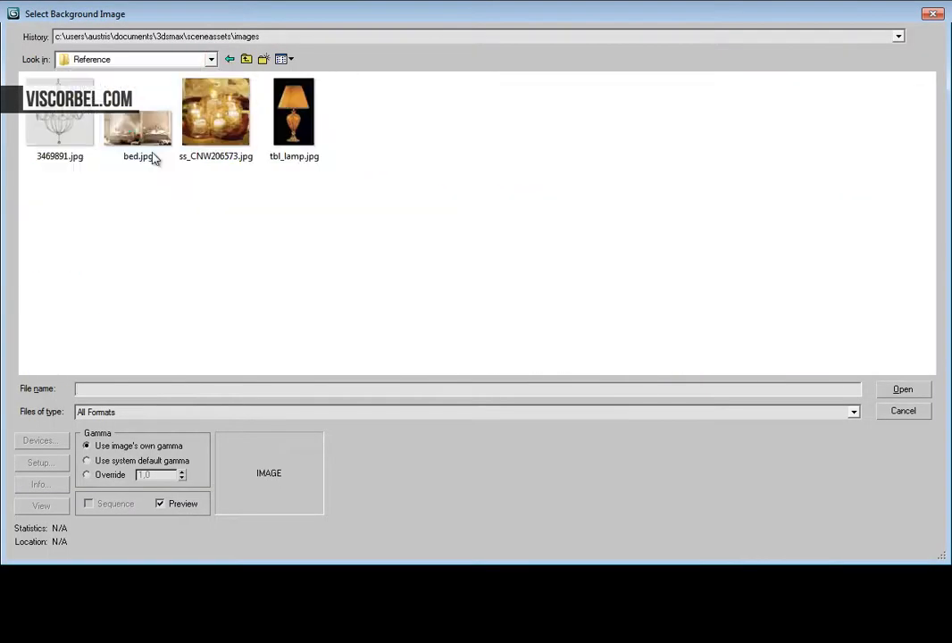
click(152, 157)
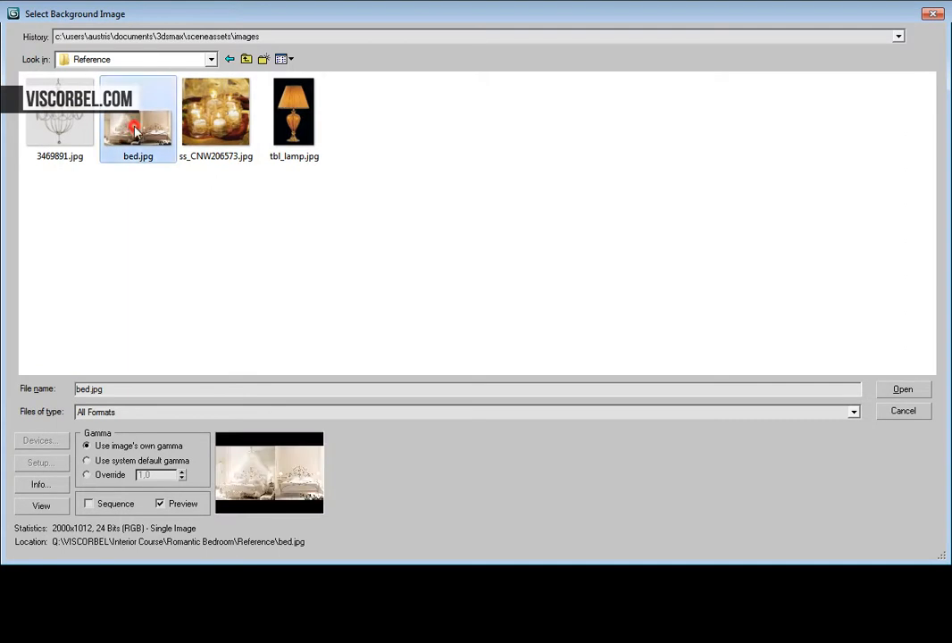
click(902, 389)
Step: Set the background to Match Bitmap with Lock Zoom/Pan, apply it, and hide the viewport grid
click(393, 376)
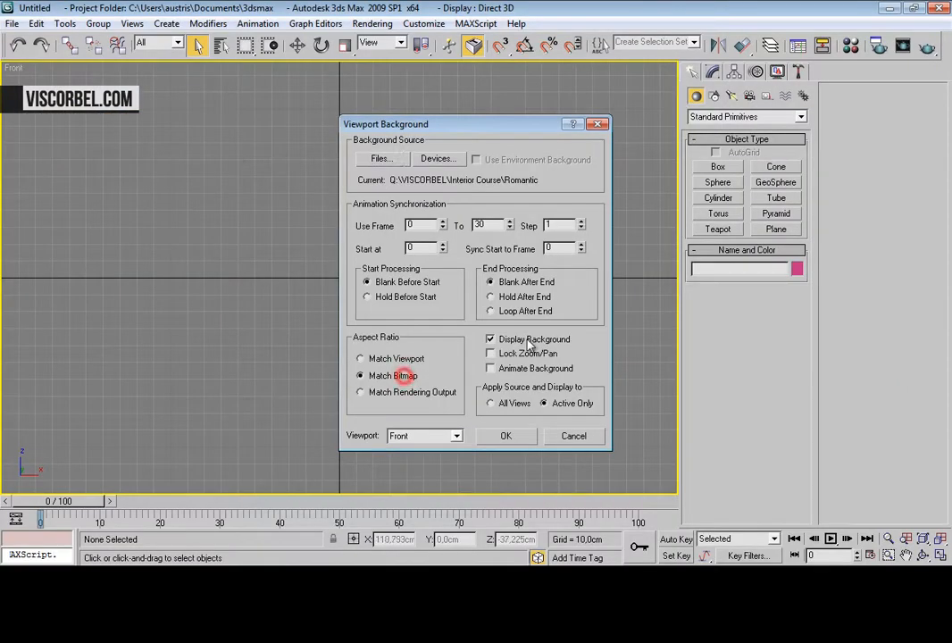
click(530, 354)
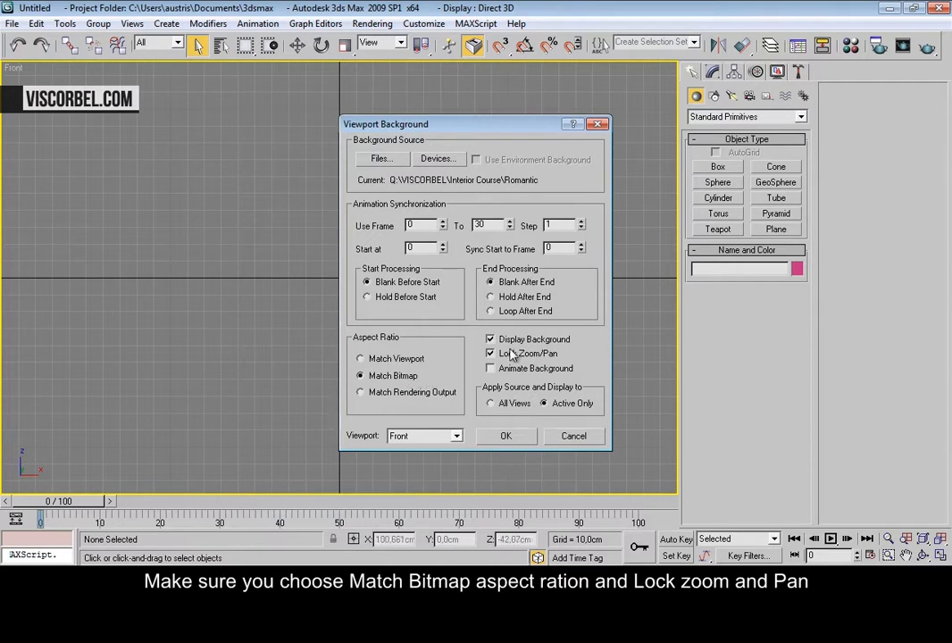
click(532, 440)
scroll(454, 331, down, 3)
key(g)
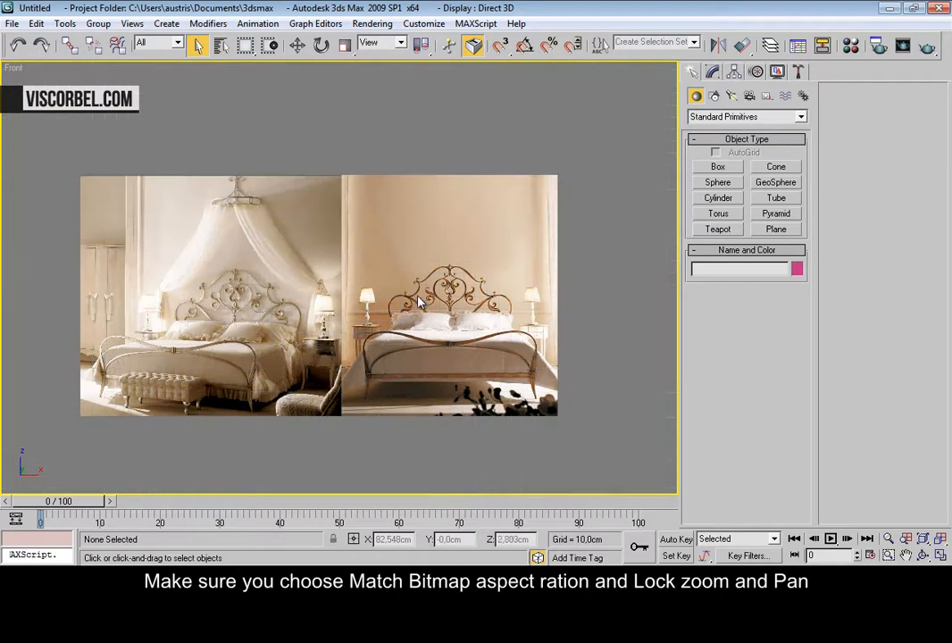
Step: Examine the headboard and footboard of the left bed in the reference image
scroll(418, 305, up, 2)
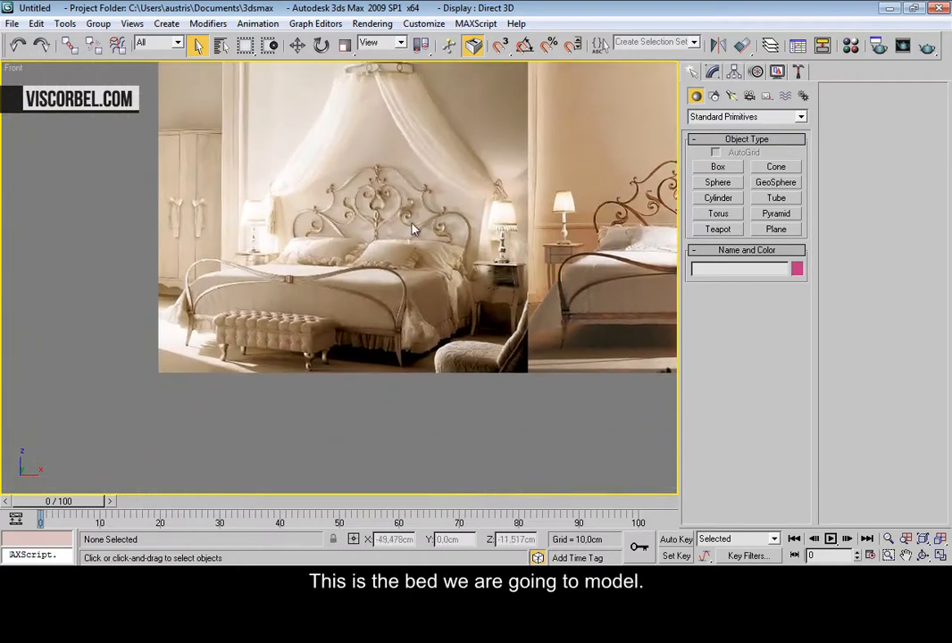
scroll(375, 256, up, 2)
scroll(358, 250, down, 1)
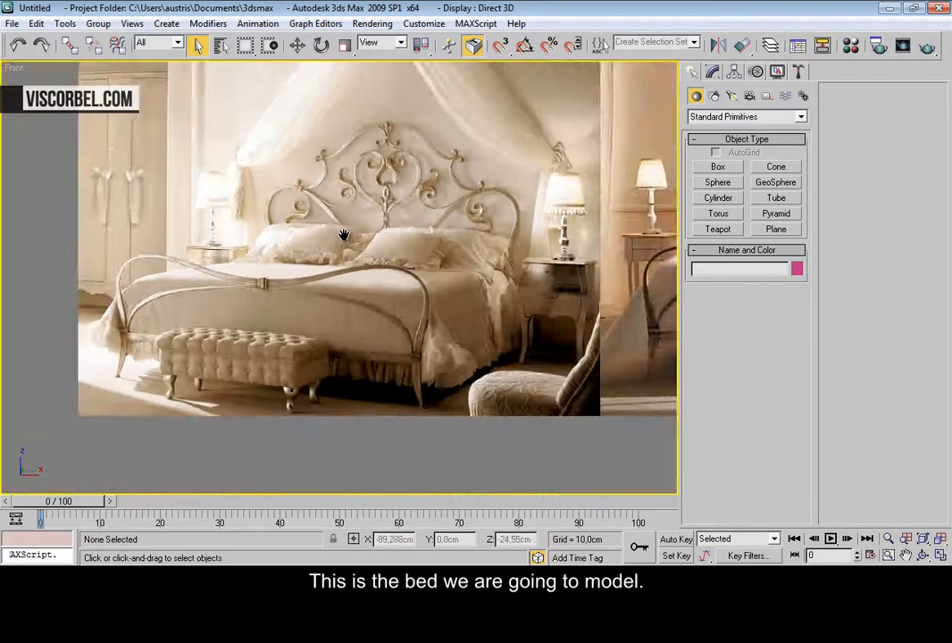
scroll(334, 234, up, 2)
middle_drag(353, 253, 293, 244)
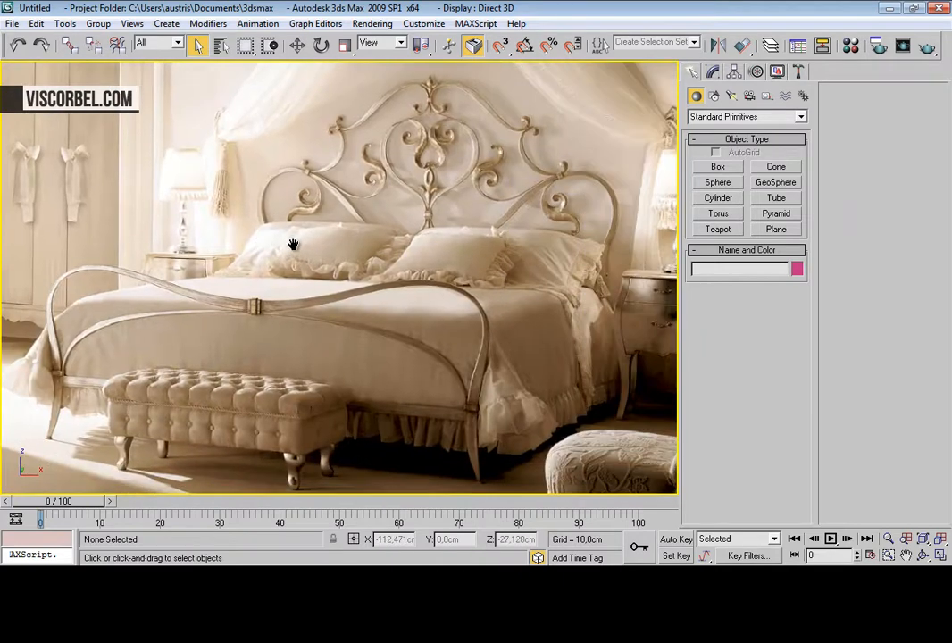
middle_drag(576, 245, 475, 302)
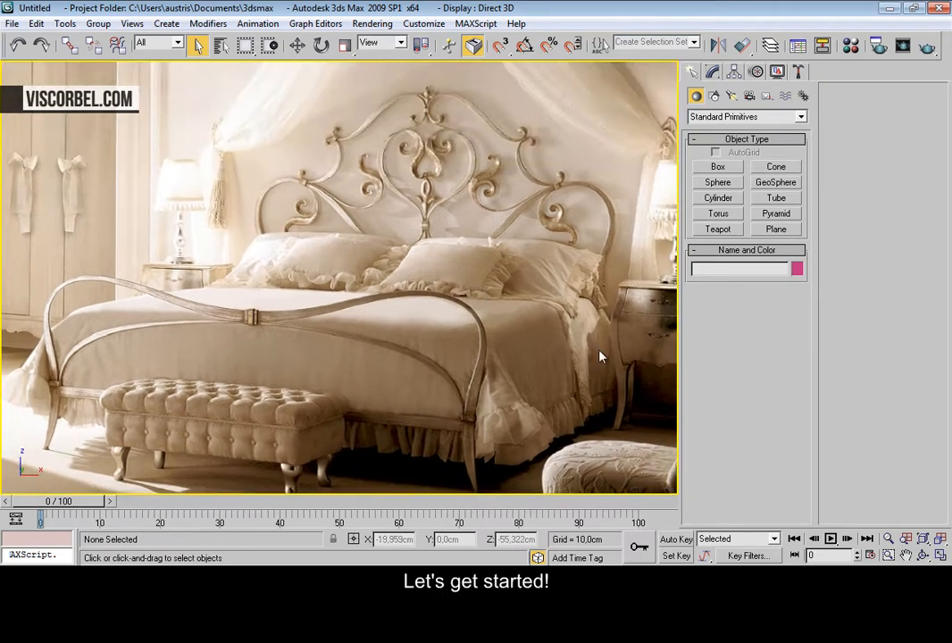
Step: Start a line spline at the foot of the footboard's right leg and trace it upward past the side joint
scroll(514, 334, up, 5)
right_click(553, 297)
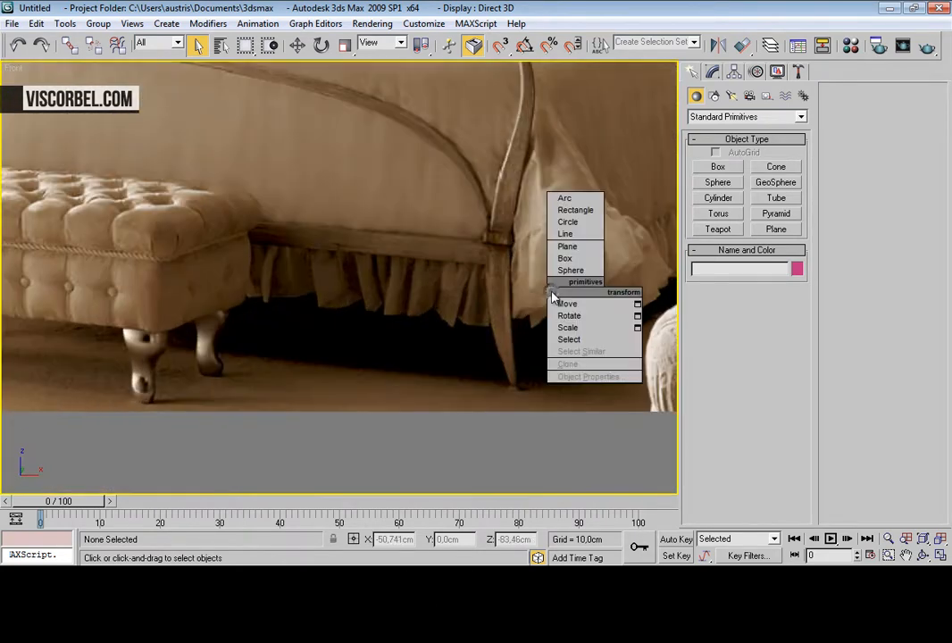
click(566, 234)
middle_drag(569, 276, 414, 209)
scroll(433, 194, down, 1)
scroll(418, 225, up, 2)
scroll(414, 210, up, 1)
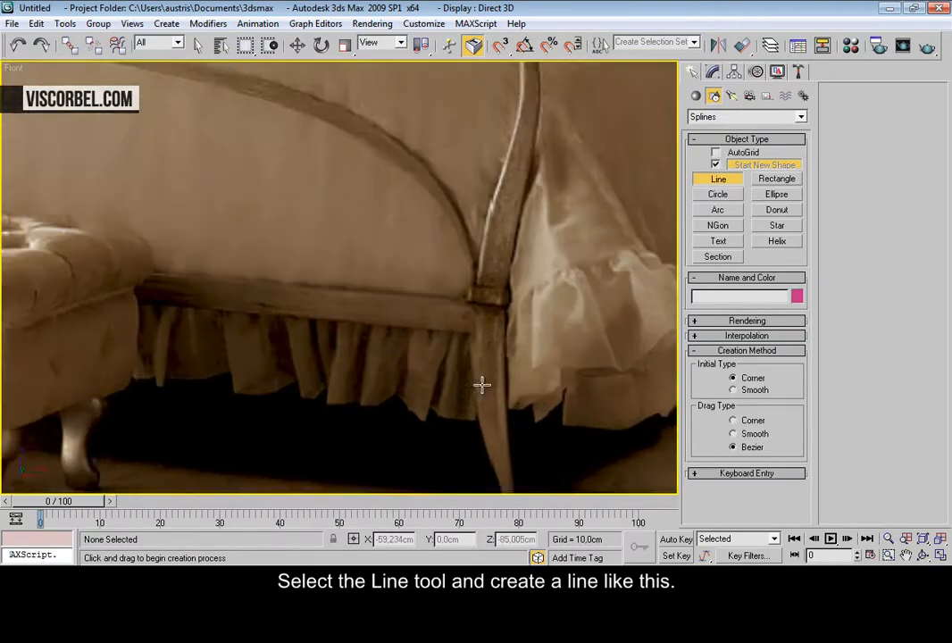
middle_drag(479, 368, 473, 279)
click(491, 404)
right_click(492, 405)
click(491, 407)
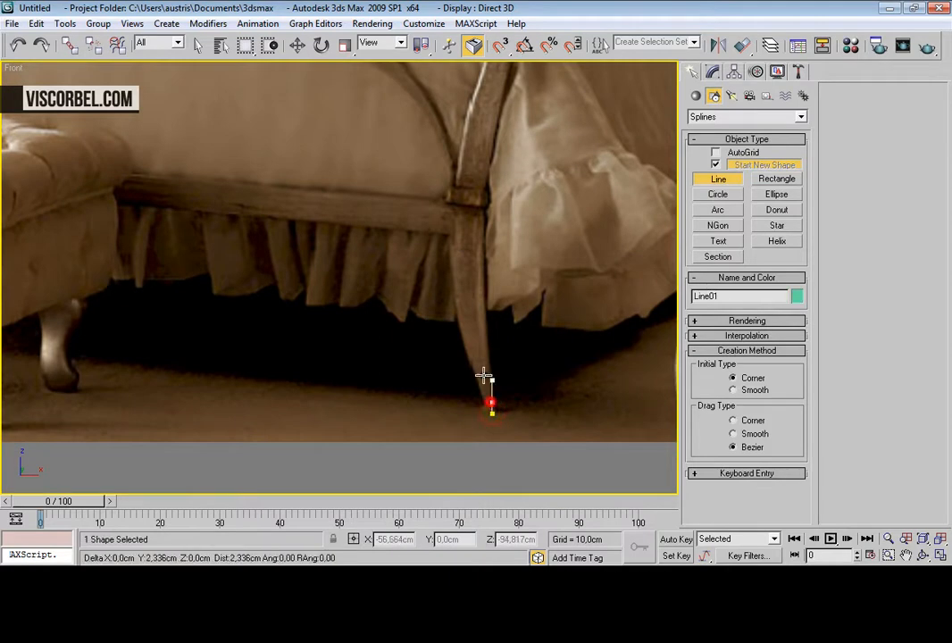
click(478, 347)
drag(464, 261, 467, 225)
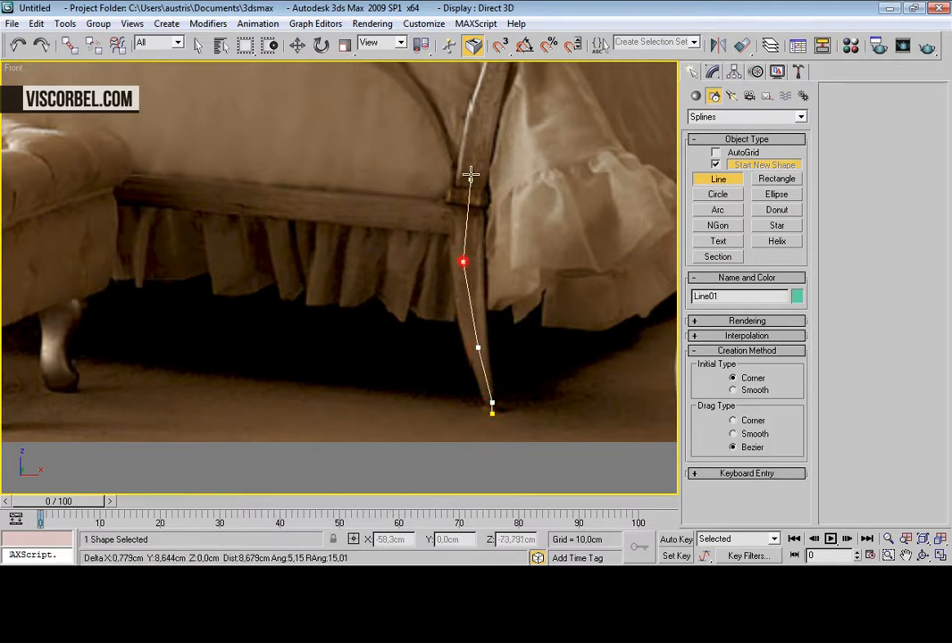
click(474, 134)
Step: Continue the line up the right post and around the footboard's upper bend, placing points along the curve
scroll(473, 134, down, 1)
scroll(453, 148, down, 1)
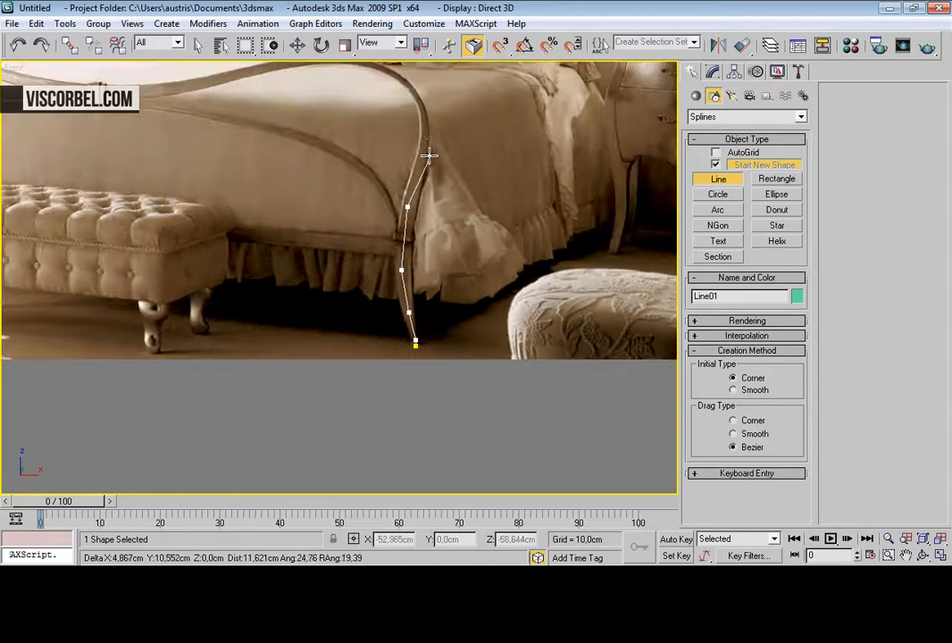
click(422, 152)
scroll(423, 151, up, 2)
middle_drag(422, 151, 340, 278)
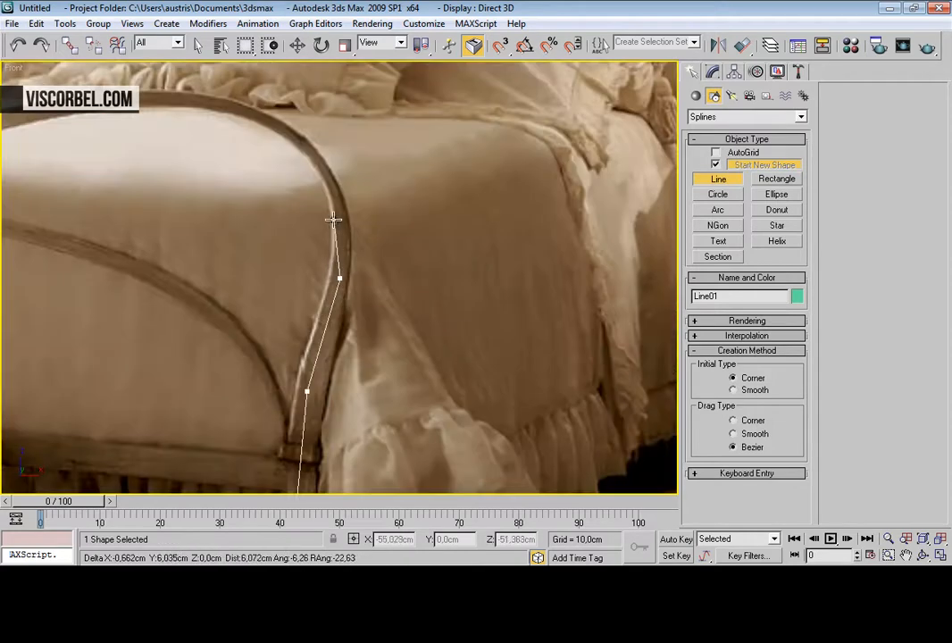
click(297, 136)
click(226, 105)
key(i)
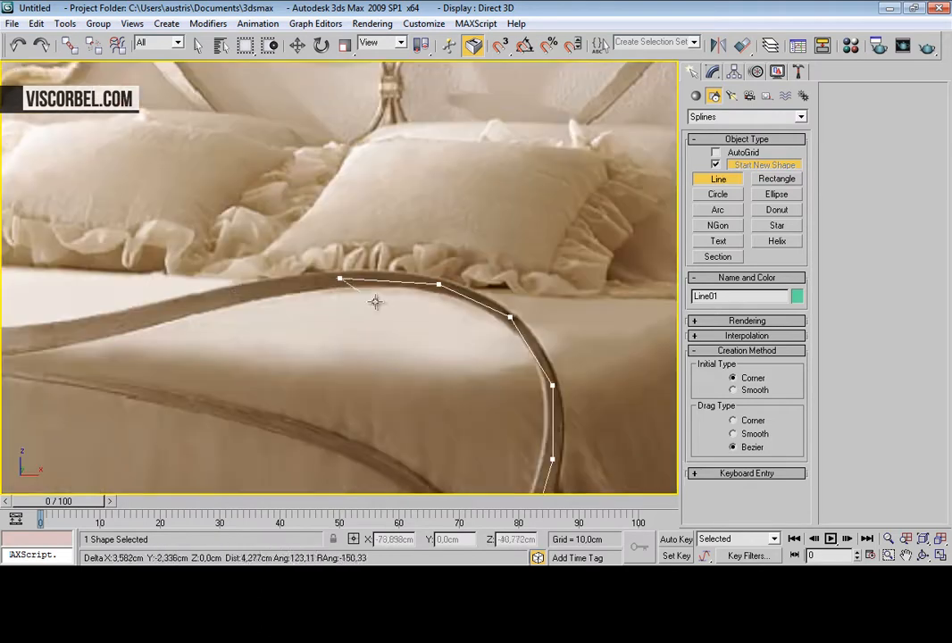
Step: Trace the footboard's top rail to the central clasp and end the line there
click(212, 297)
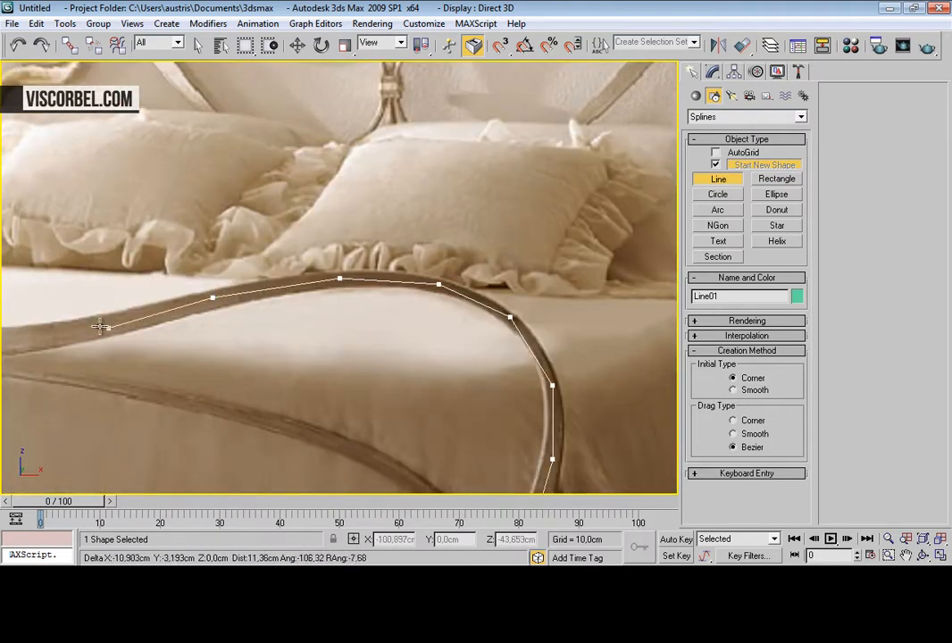
key(i)
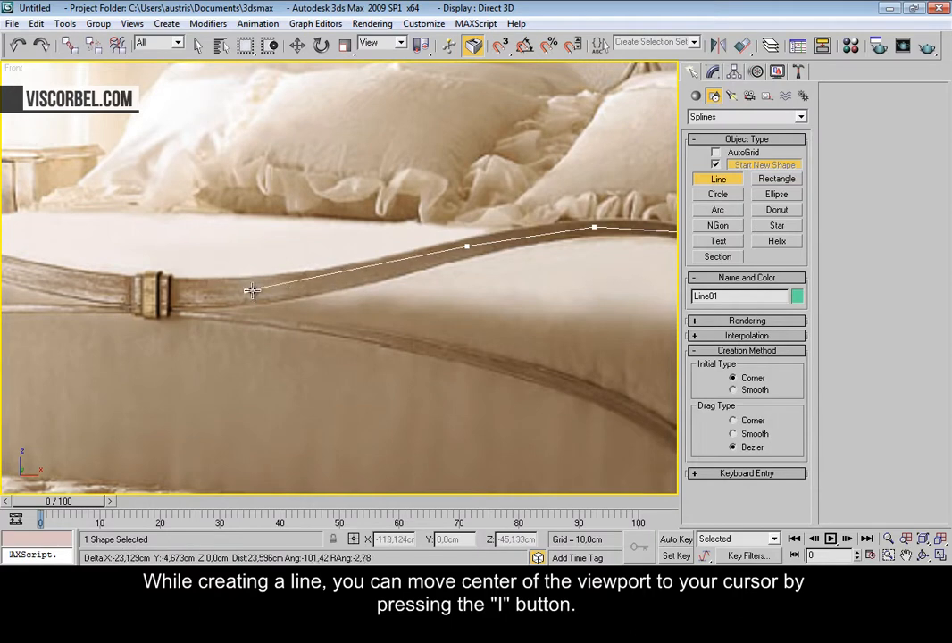
click(311, 287)
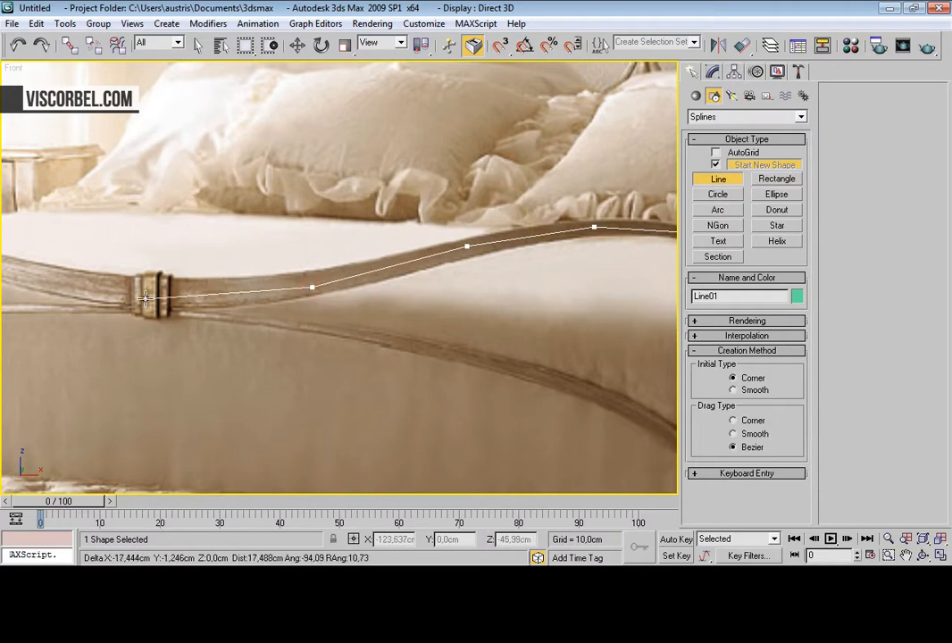
click(144, 298)
right_click(366, 272)
Step: Move the line's vertices on the lower leg and post sideways so they follow the reference
scroll(449, 279, down, 3)
middle_drag(440, 271, 389, 196)
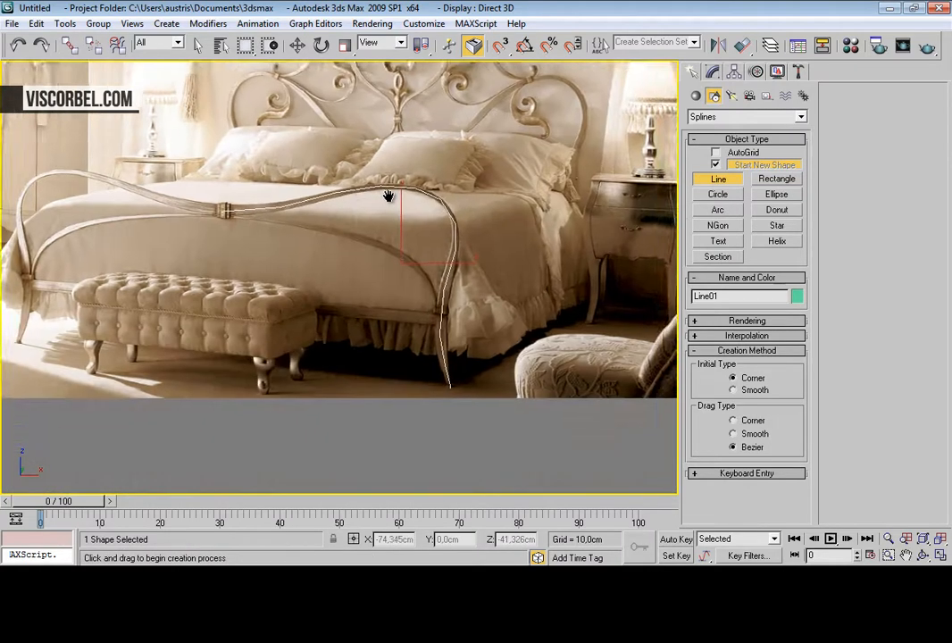
scroll(389, 196, up, 1)
key(1)
drag(472, 391, 528, 400)
key(w)
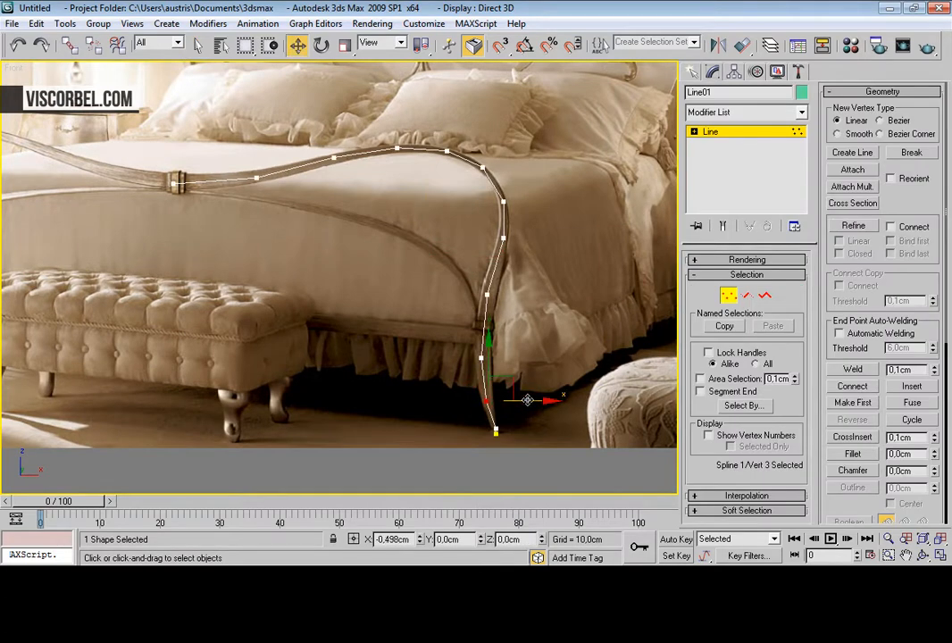
click(487, 295)
drag(530, 295, 533, 296)
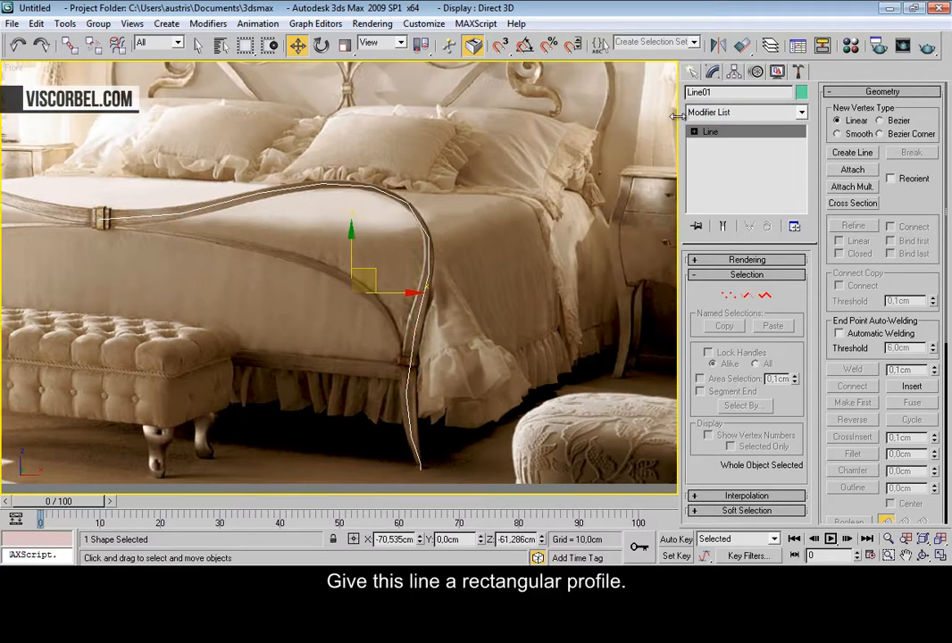
Step: Enable the line in the renderer and viewport, and give it a rectangular profile
click(704, 260)
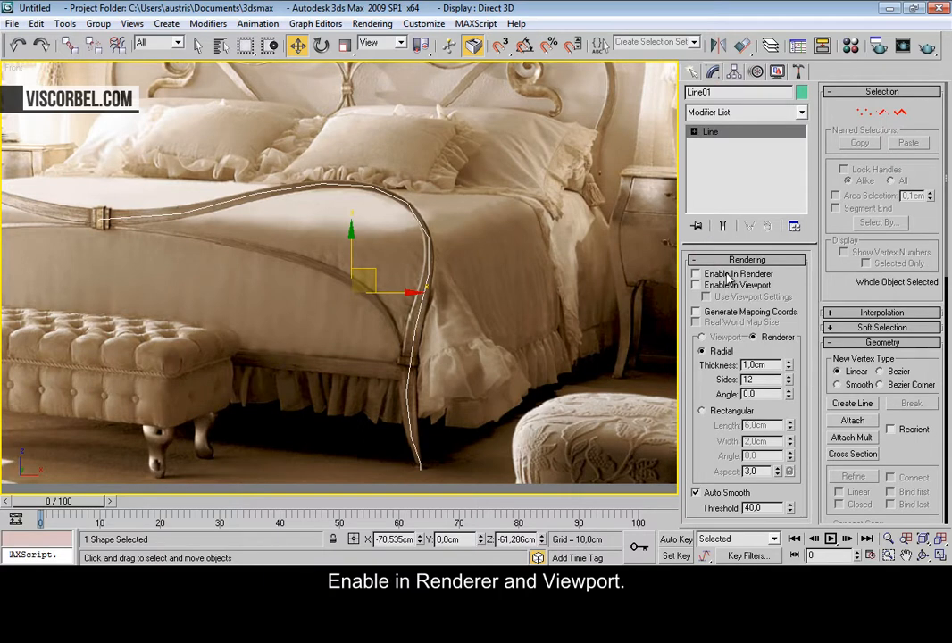
click(711, 284)
scroll(529, 293, up, 2)
middle_drag(508, 353, 480, 165)
scroll(617, 302, up, 2)
click(702, 410)
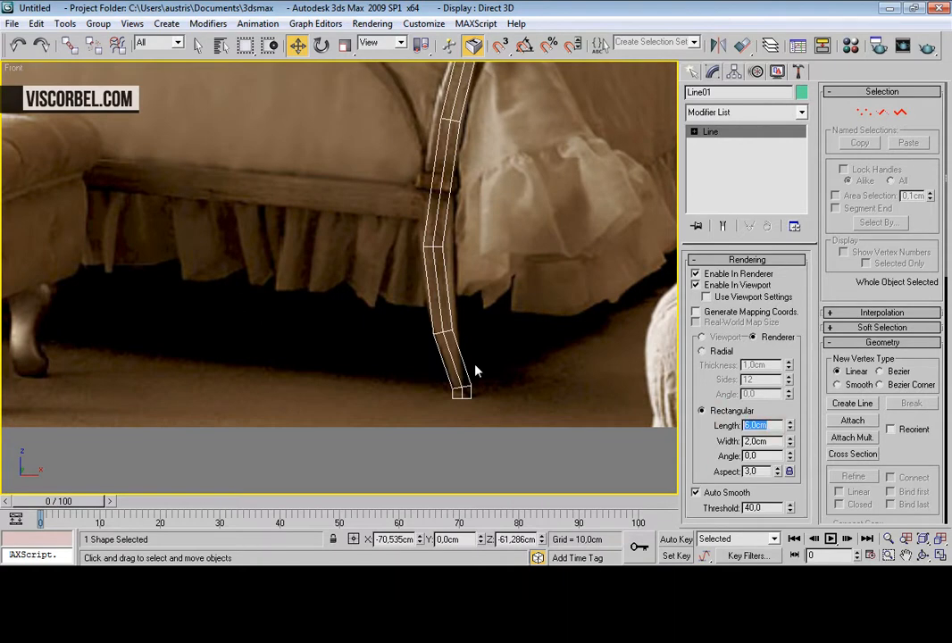
Step: Set the rectangular profile's length and width to 2 cm
key(Tab)
text(4)
key(Return)
text(2)
key(Return)
Step: Convert the footboard line to an Editable Poly
scroll(270, 202, down, 5)
middle_drag(280, 257, 300, 345)
scroll(431, 316, up, 3)
middle_drag(430, 316, 370, 136)
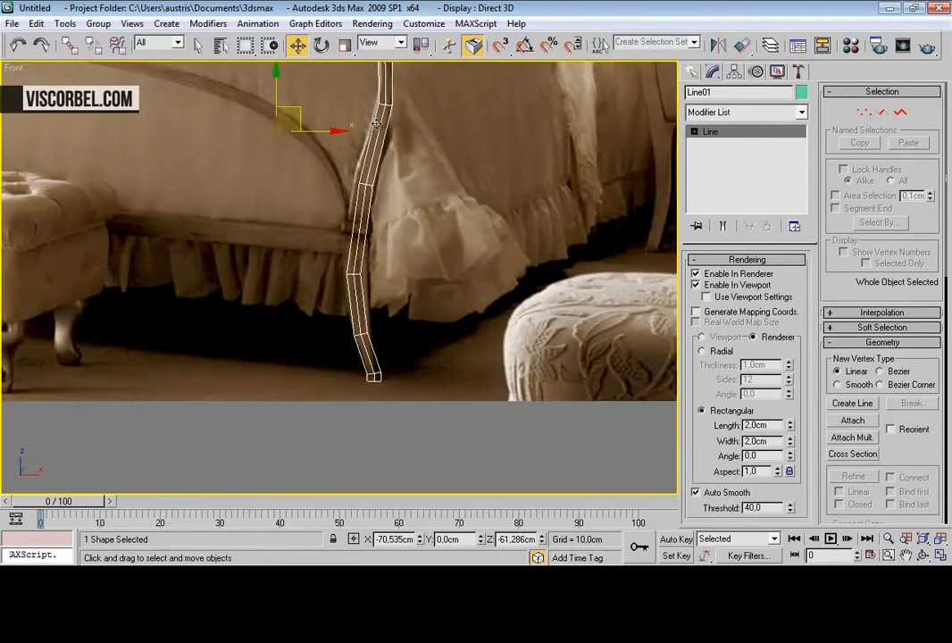
right_click(376, 252)
mouse_move(474, 379)
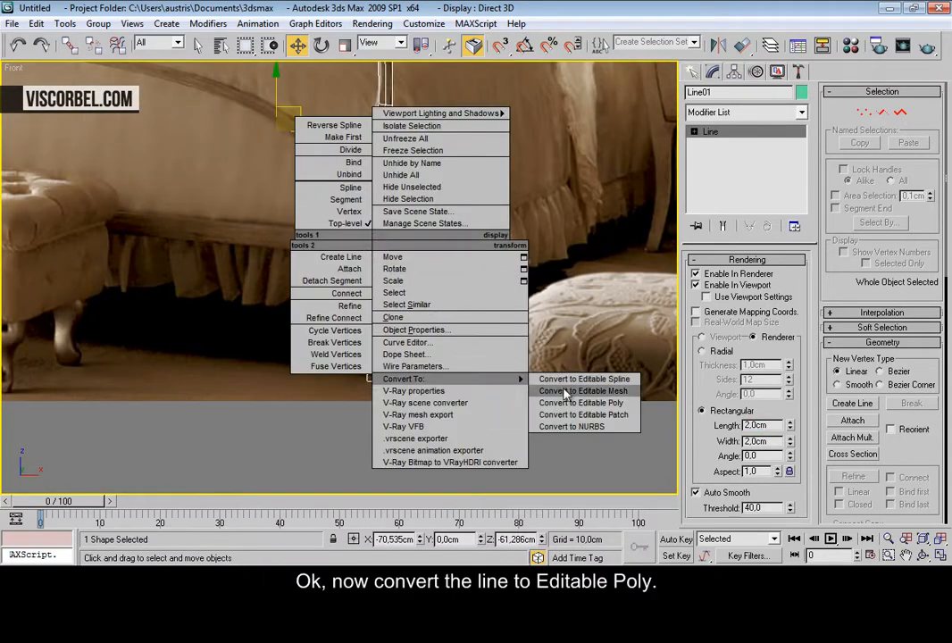
click(582, 403)
Step: Scale the vertices at the foot of the leg narrower and move them to match the reference leg tip
scroll(431, 295, up, 4)
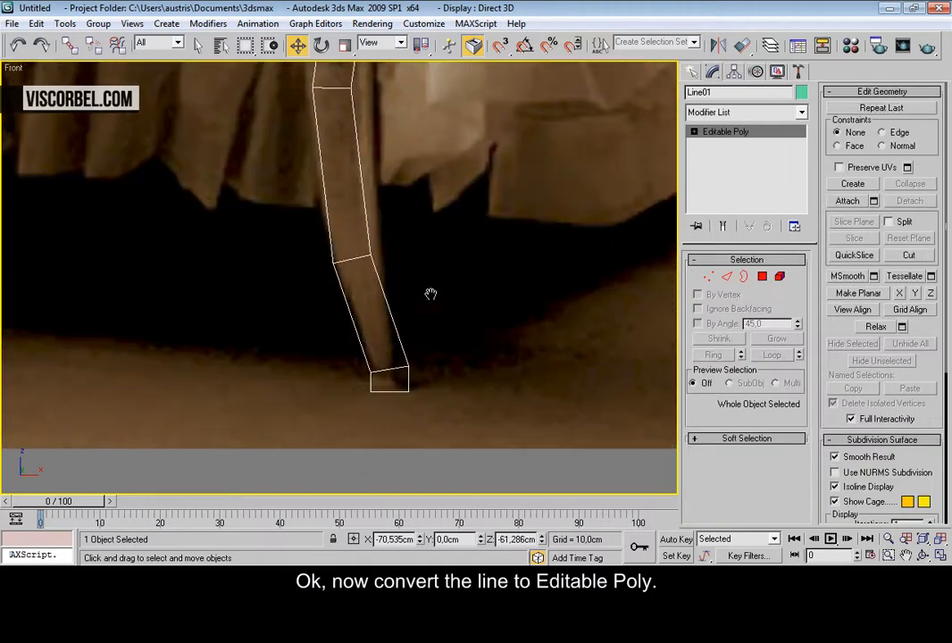
drag(350, 394, 464, 415)
scroll(464, 414, up, 2)
middle_drag(463, 415, 464, 385)
key(r)
drag(482, 414, 439, 410)
key(w)
drag(522, 421, 522, 422)
drag(465, 356, 438, 363)
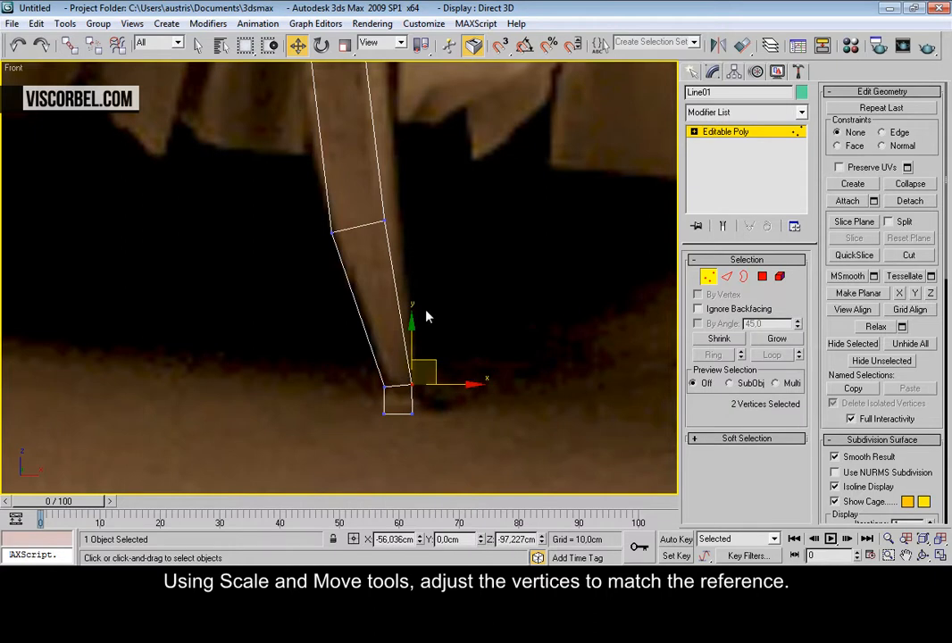
Step: Move the vertices along the leg and lower post horizontally so the mesh matches the reference's width
middle_drag(386, 203, 443, 382)
drag(419, 374, 491, 401)
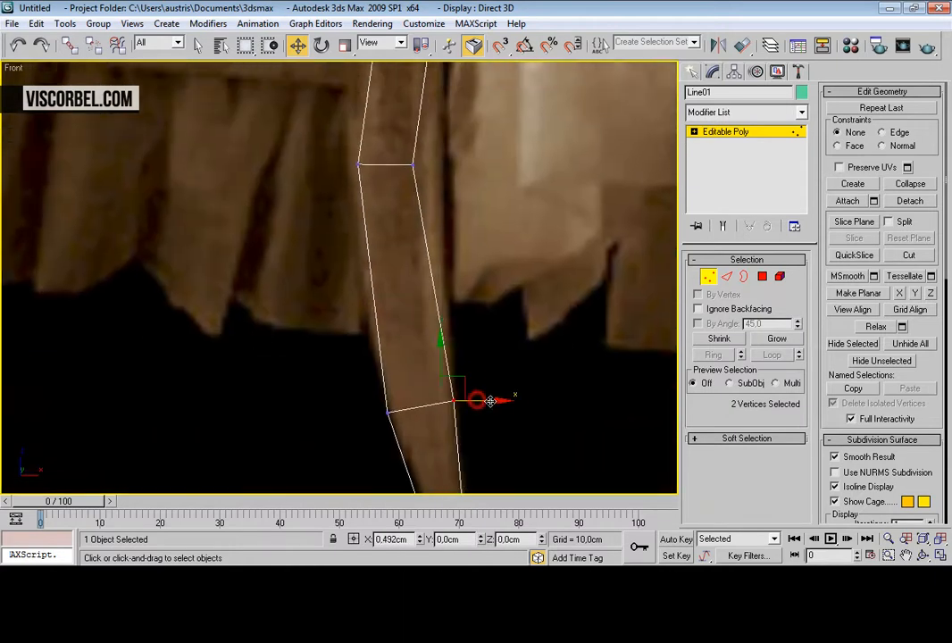
middle_drag(430, 136, 444, 282)
drag(464, 313, 500, 312)
scroll(483, 170, down, 3)
middle_drag(483, 192, 488, 347)
drag(395, 277, 452, 275)
middle_drag(465, 154, 450, 324)
drag(432, 280, 433, 282)
Step: Scale down the vertex groups around the footboard's upper bend to match the thinner reference frame
middle_drag(493, 231, 520, 393)
drag(365, 214, 436, 255)
key(r)
drag(410, 219, 395, 259)
drag(252, 136, 300, 223)
drag(300, 165, 289, 214)
Step: Scale the vertex groups along the top rail toward the clasp to fit the reference thickness
middle_drag(207, 214, 429, 241)
drag(301, 152, 393, 250)
drag(394, 186, 390, 204)
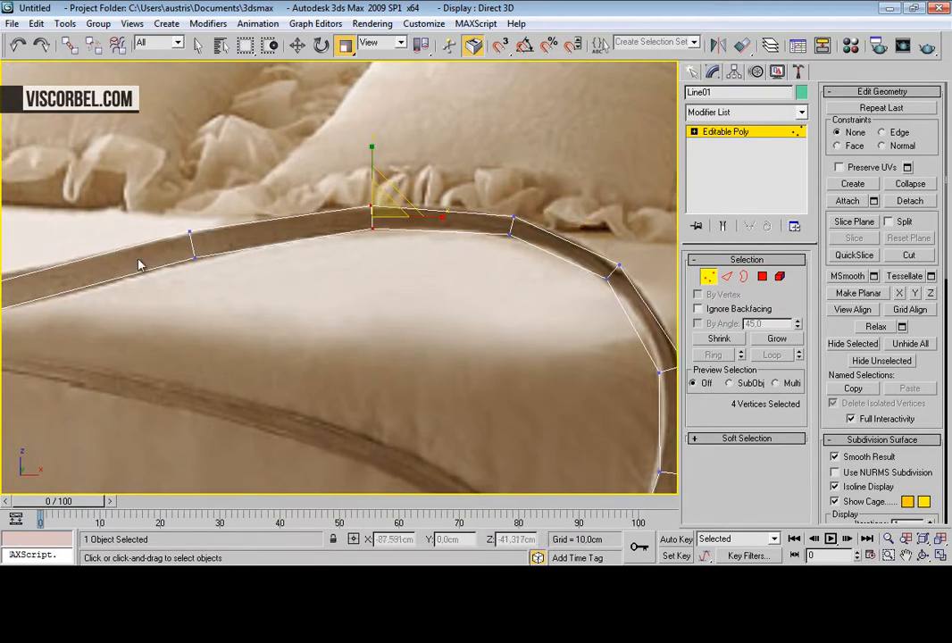
middle_drag(122, 267, 458, 247)
middle_drag(273, 267, 416, 264)
drag(405, 234, 489, 350)
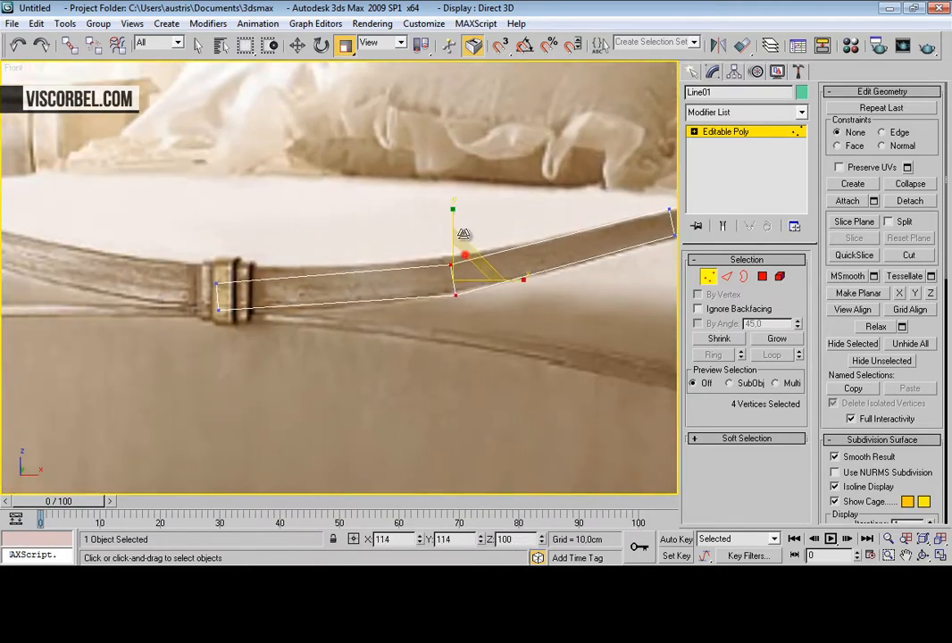
Step: Flatten the rail's end vertices at the central clasp into a vertical line and scale them taller
key(w)
drag(83, 222, 263, 344)
key(r)
drag(279, 299, 18, 277)
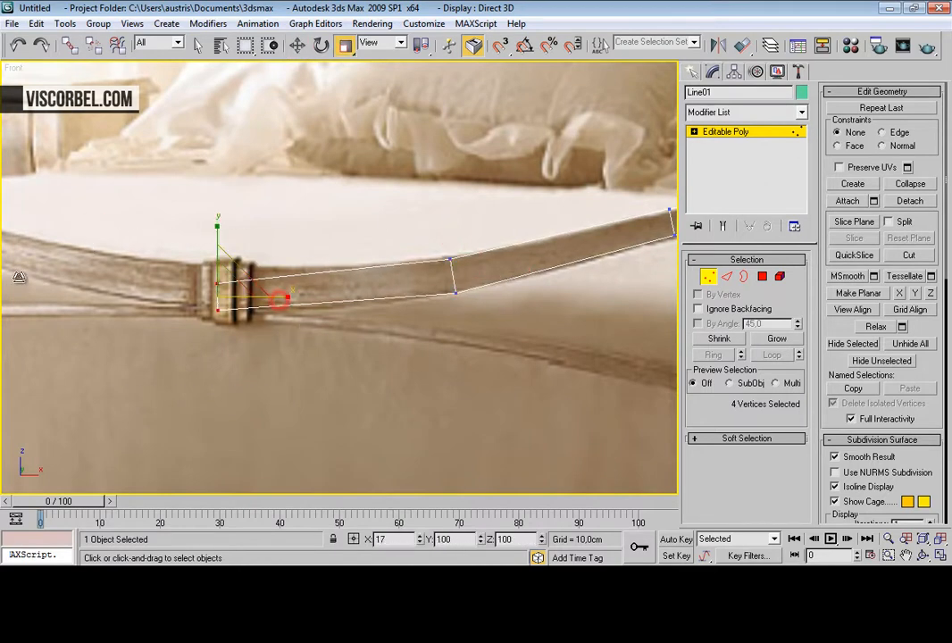
drag(217, 229, 214, 165)
Step: Move the vertex group at the lower end of the footboard's outer bend slightly downward to follow the reference
scroll(382, 314, down, 5)
middle_drag(388, 318, 283, 238)
key(1)
scroll(431, 280, up, 3)
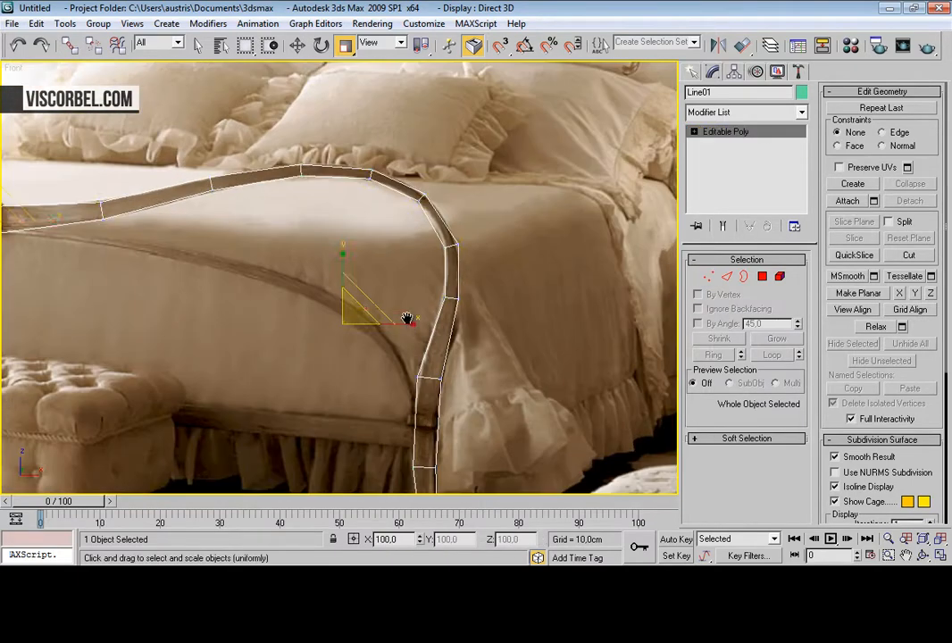
key(1)
key(w)
drag(465, 276, 511, 308)
key(r)
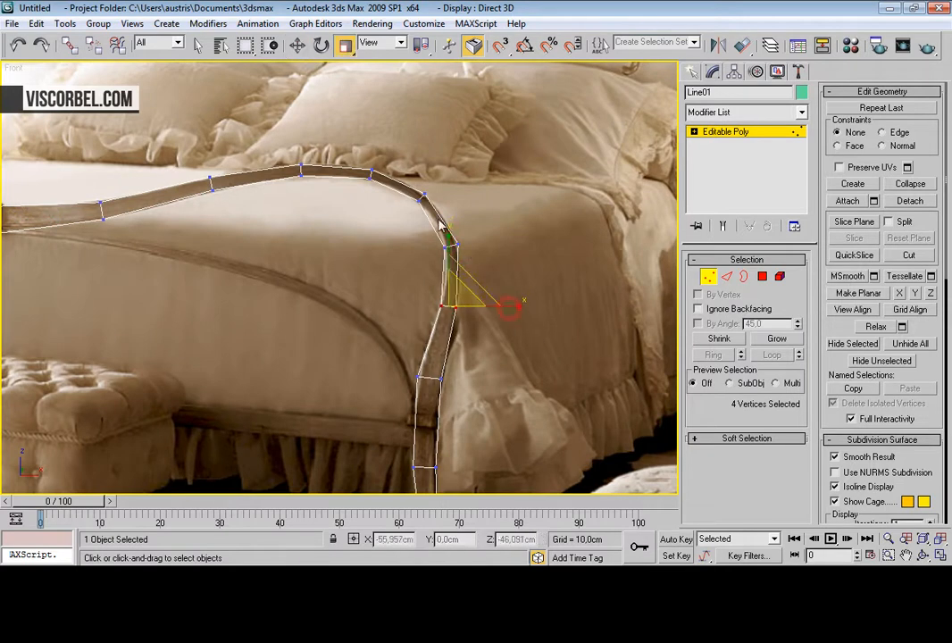
key(w)
key(1)
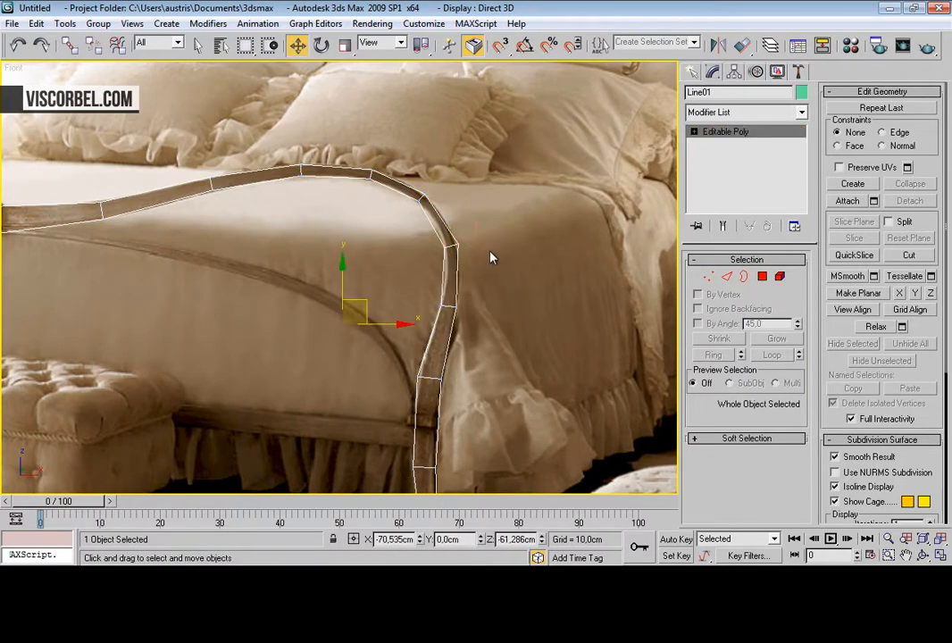
Step: Select all vertices along the frame's back side in the Top view and move them inward to thin the frame
key(p)
alt+middle_drag(495, 270, 476, 257)
key(t)
key(1)
drag(645, 298, 619, 248)
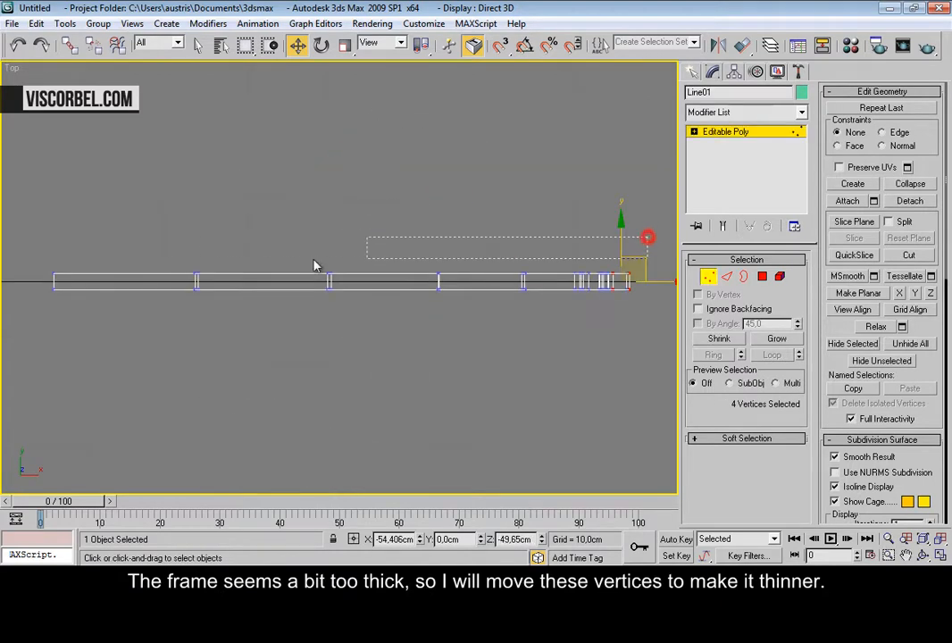
drag(19, 283, 22, 283)
scroll(174, 270, up, 5)
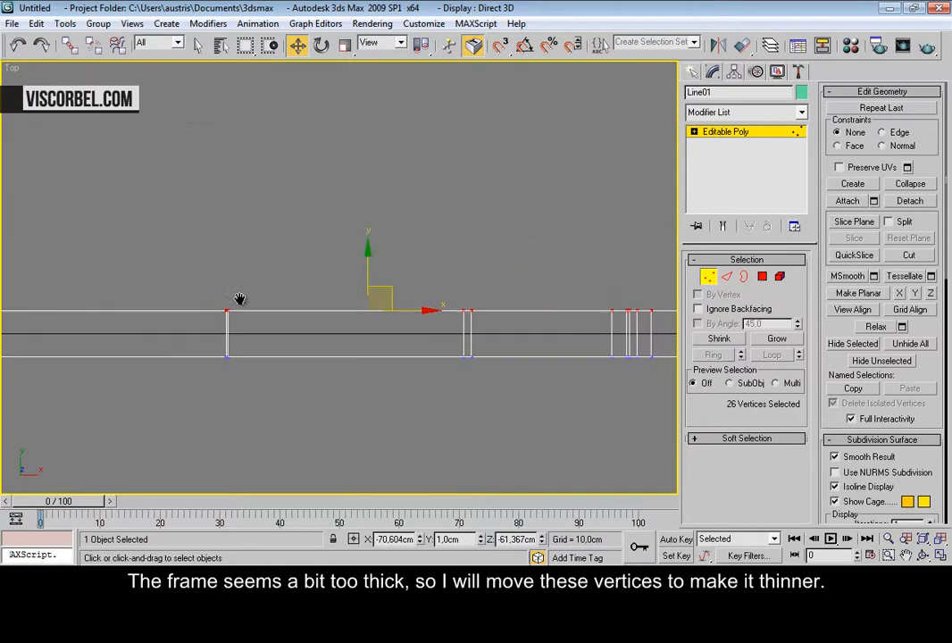
drag(362, 273, 367, 286)
key(p)
alt+middle_drag(351, 303, 364, 210)
Step: Reposition the mid-leg vertices in the Front view to match the reference post, and select the vertices at the foot's inner corner
key(f)
scroll(417, 324, down, 4)
scroll(367, 234, up, 5)
drag(277, 227, 425, 283)
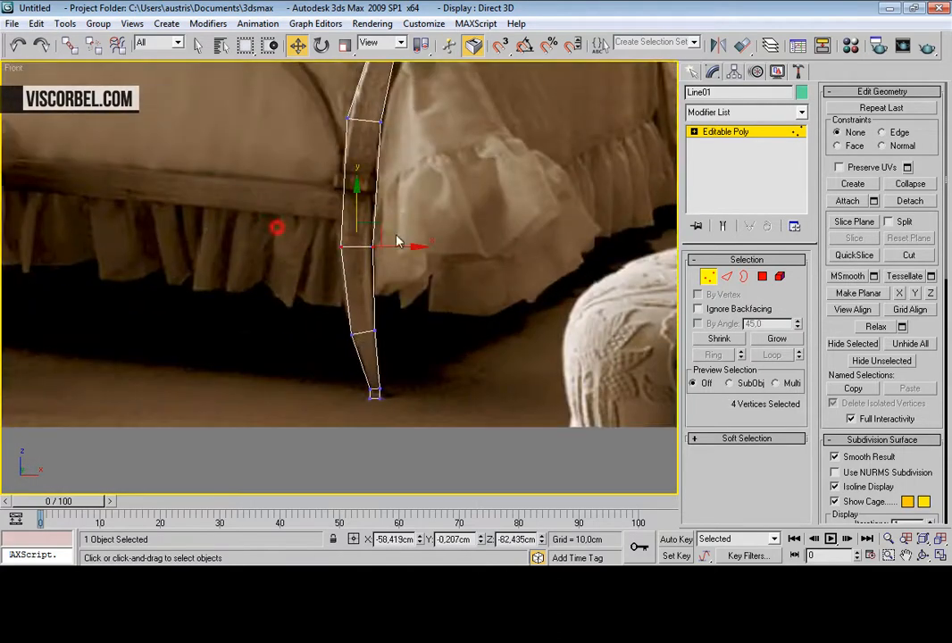
drag(375, 235, 397, 200)
drag(366, 245, 398, 236)
scroll(399, 340, up, 5)
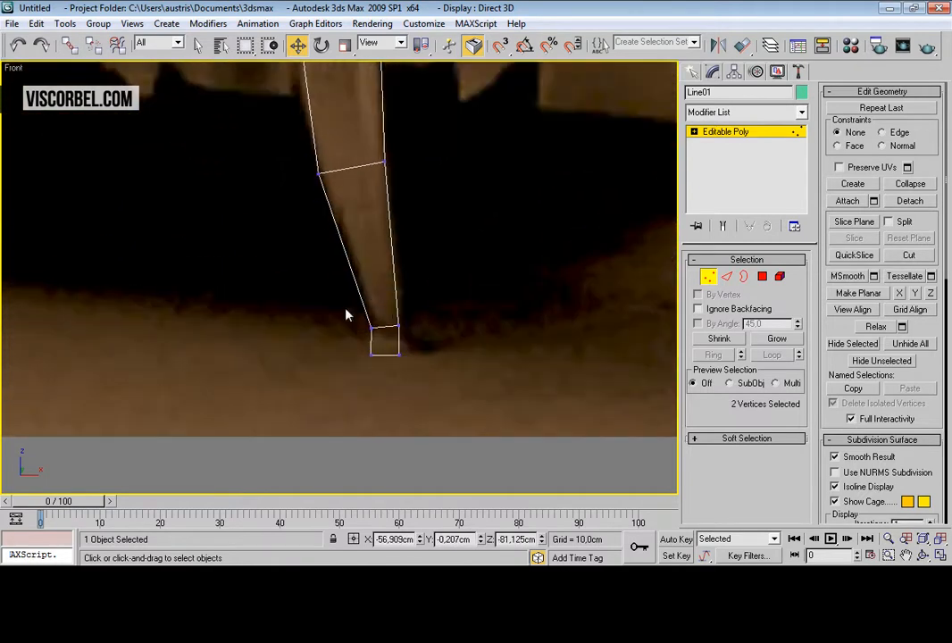
click(365, 315)
drag(344, 319, 384, 336)
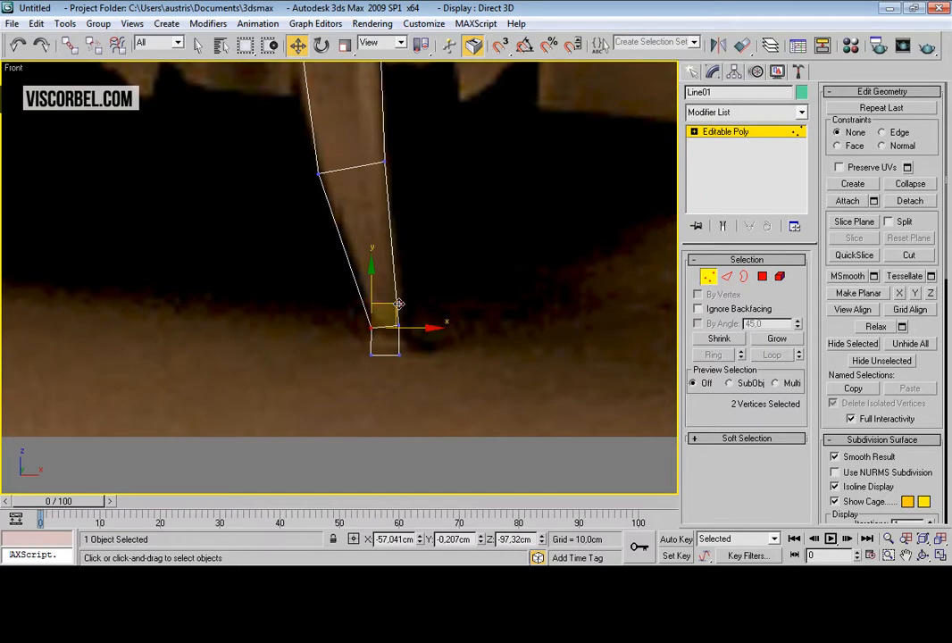
scroll(362, 335, up, 3)
Step: Connect the foot block's four vertical edges with a new edge loop and move it up near the block's upper edge
key(2)
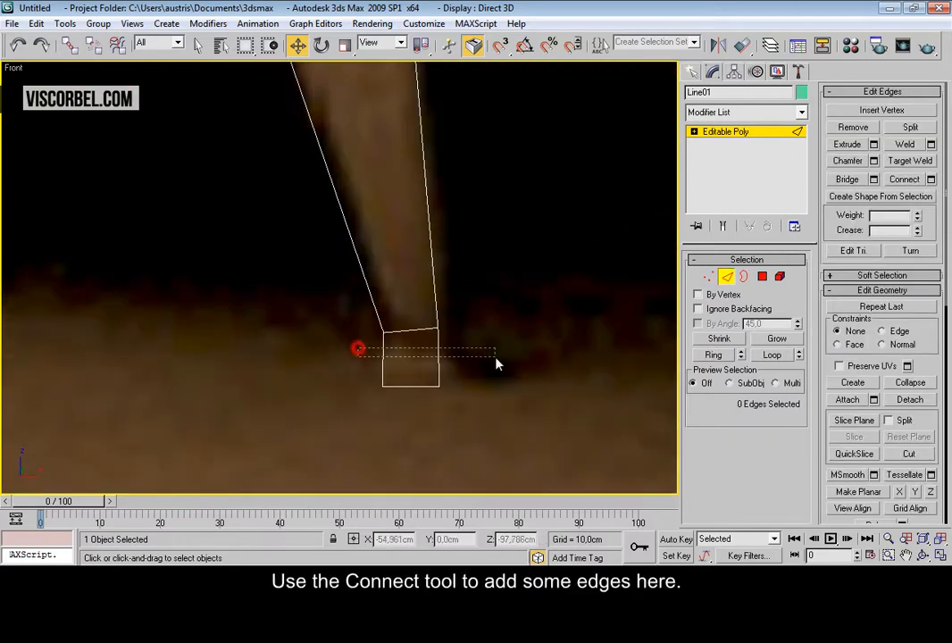
drag(497, 364, 499, 359)
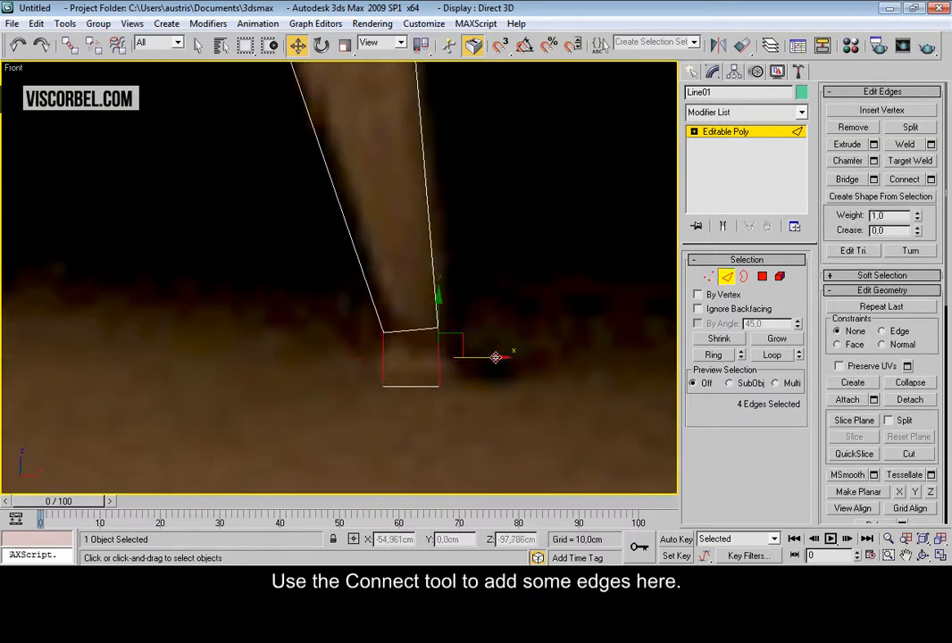
right_click(516, 305)
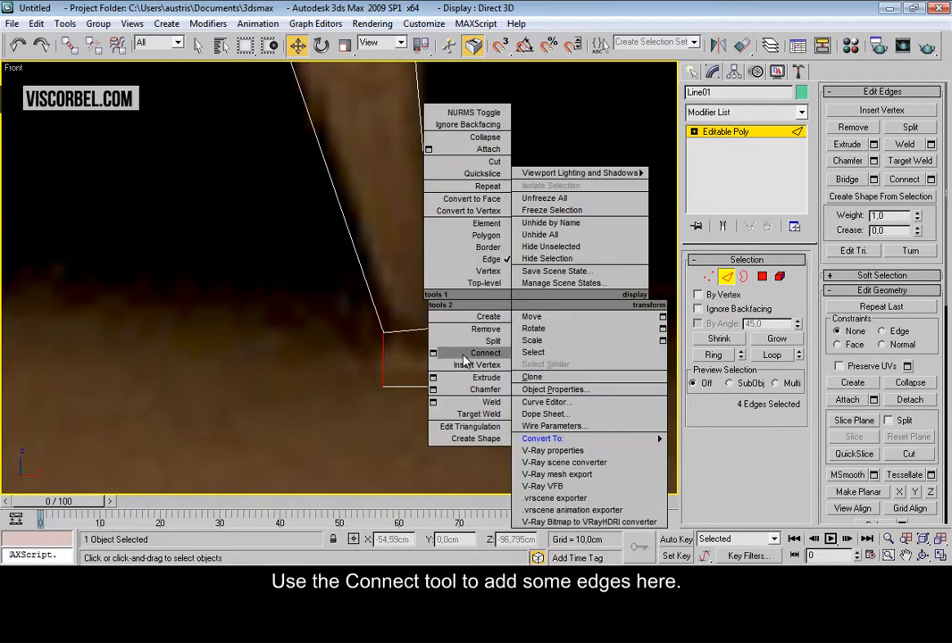
click(463, 360)
scroll(425, 326, up, 2)
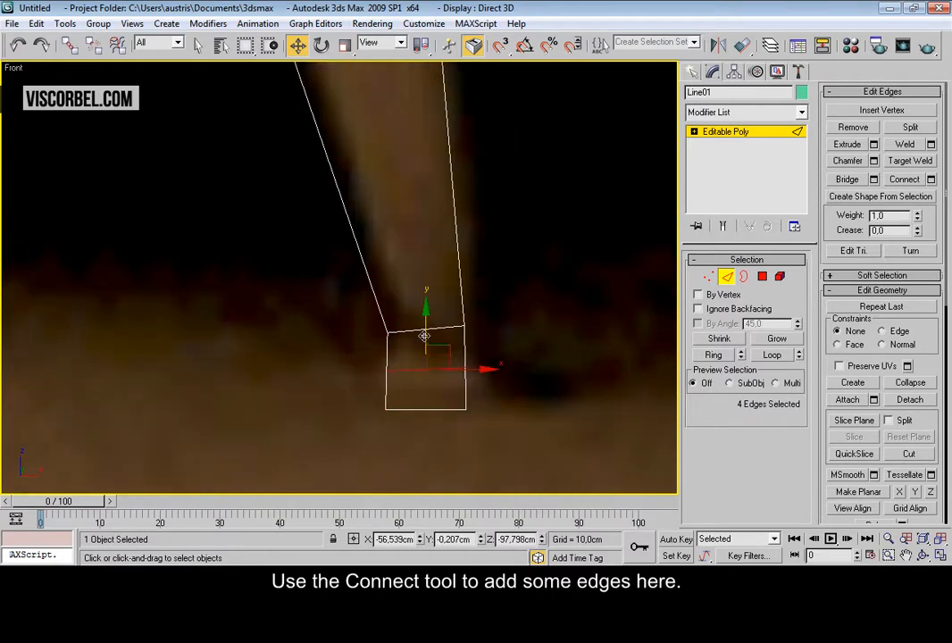
Step: Connect the foot's remaining lower vertical edges with a second loop and move it up just beneath the first
right_click(534, 340)
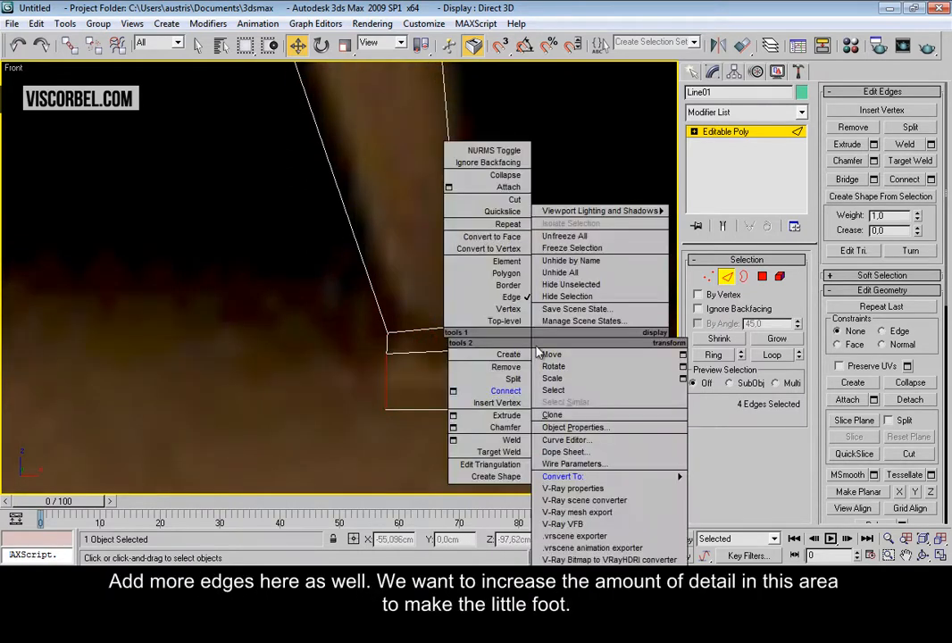
click(505, 390)
scroll(404, 346, up, 2)
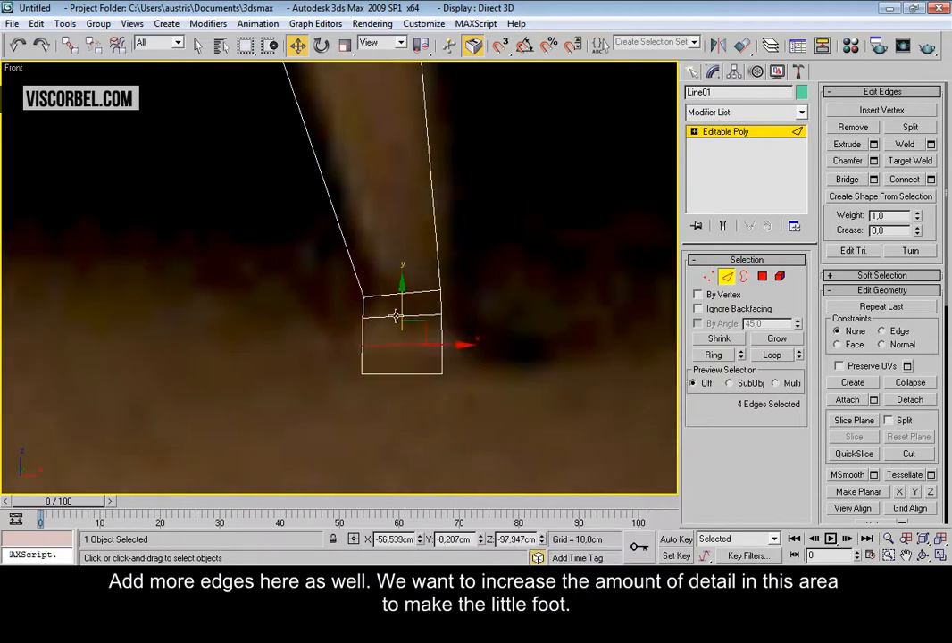
drag(400, 310, 400, 299)
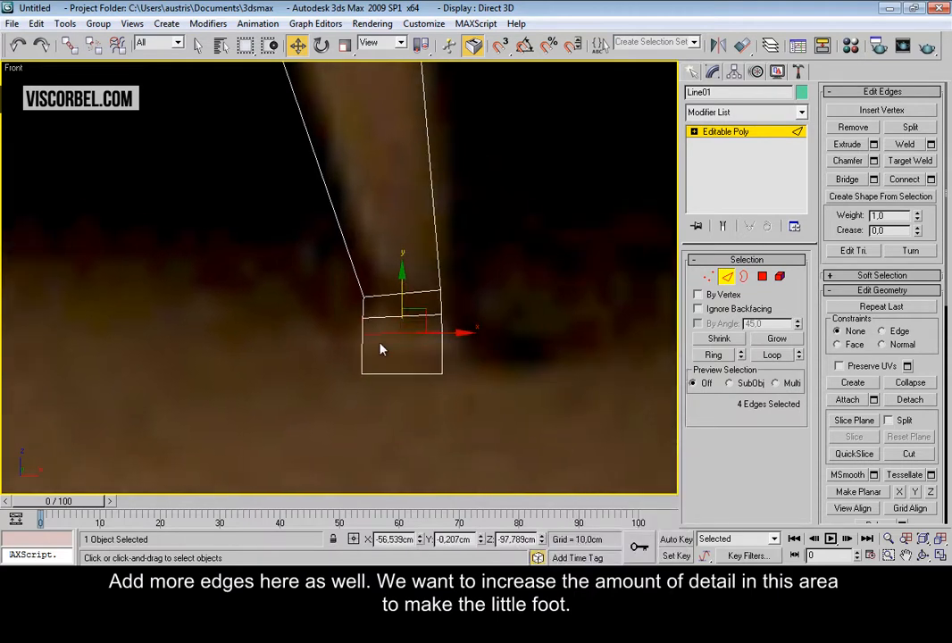
Step: Select the eight vertices of the foot's lowest block and scale them up uniformly to form a wider foot
scroll(368, 331, down, 7)
middle_drag(419, 343, 470, 355)
scroll(469, 355, down, 1)
middle_drag(268, 299, 236, 303)
scroll(336, 300, up, 4)
scroll(336, 300, up, 2)
middle_drag(336, 300, 442, 294)
scroll(376, 368, up, 2)
middle_drag(376, 368, 448, 327)
key(1)
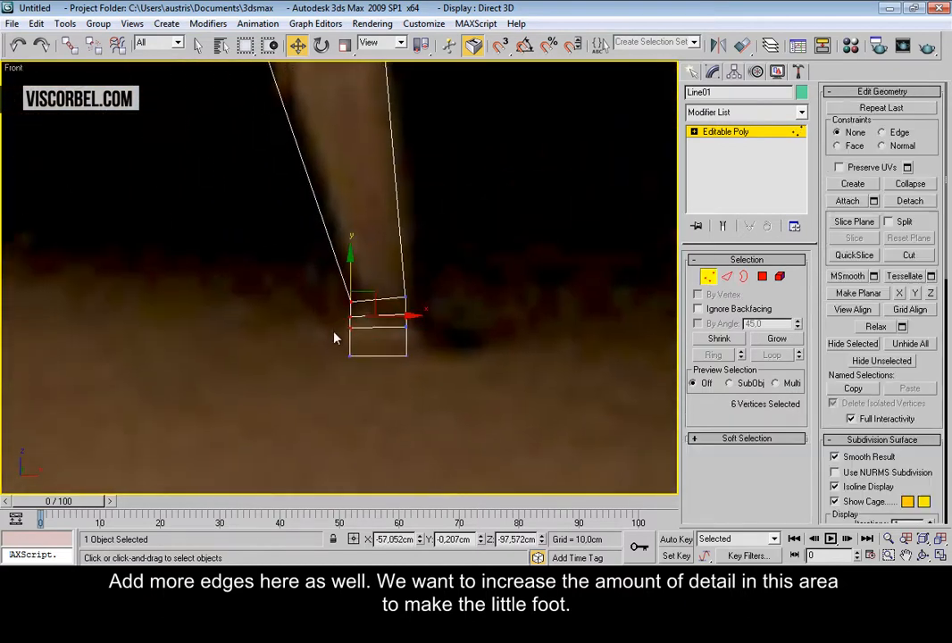
drag(325, 320, 473, 386)
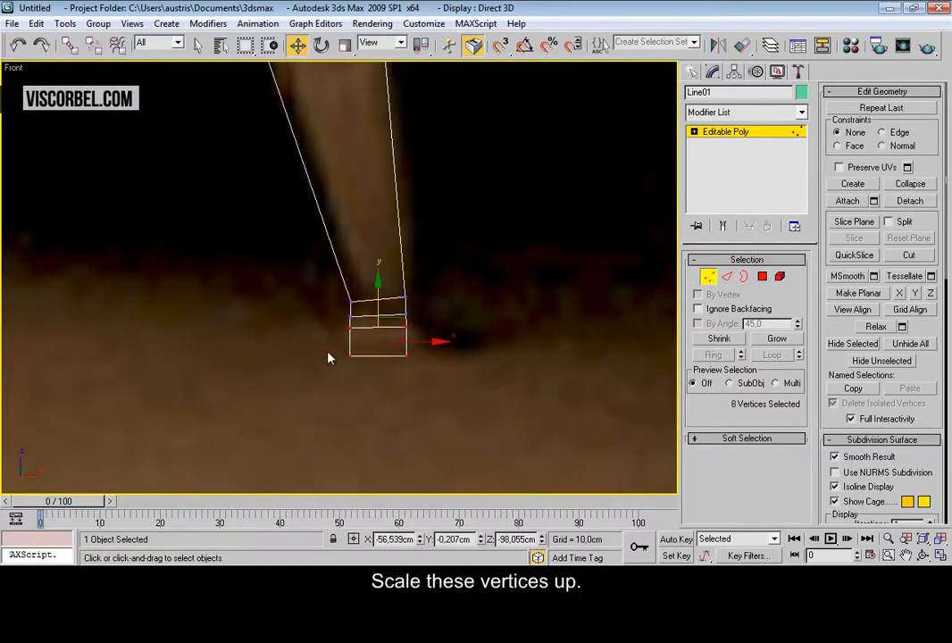
key(r)
drag(397, 323, 402, 297)
drag(401, 294, 402, 295)
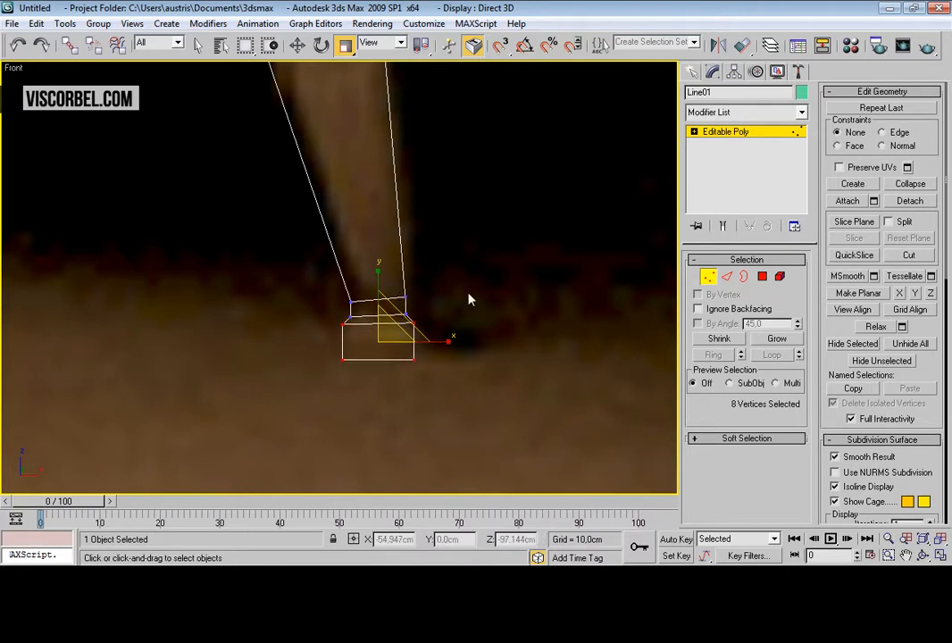
key(1)
Step: Delete the end polygons at the underside of the foot and at the rail's clasp end in the Perspective view
scroll(444, 236, down, 4)
scroll(443, 243, up, 6)
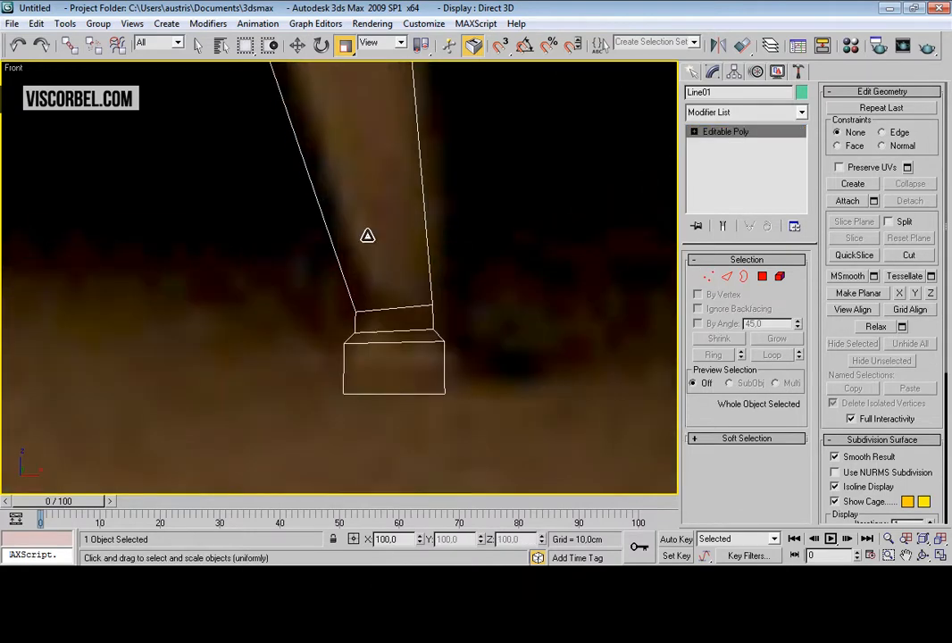
key(p)
alt+middle_drag(527, 364, 387, 276)
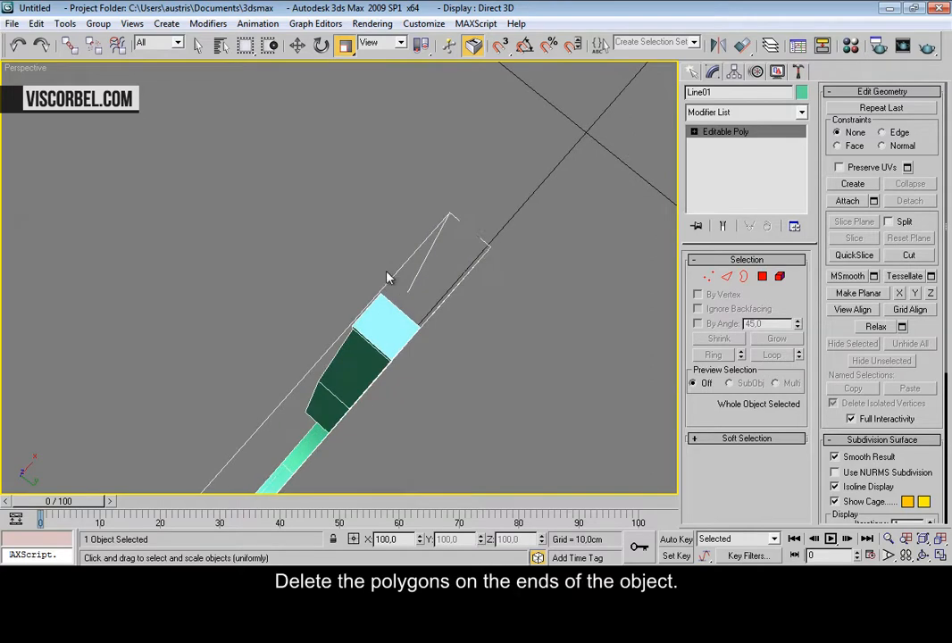
key(4)
alt+middle_drag(394, 320, 423, 237)
click(382, 240)
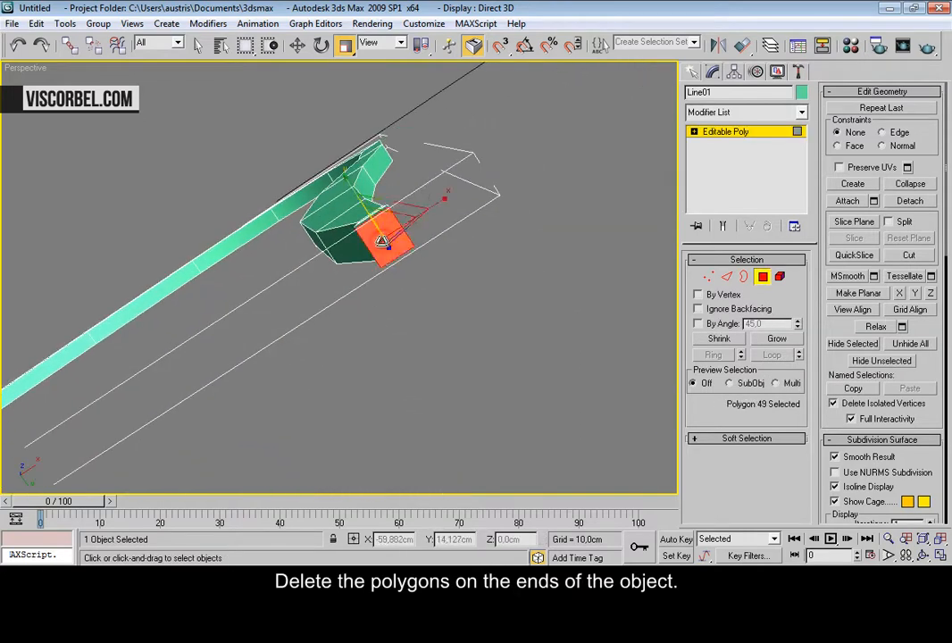
key(Delete)
alt+middle_drag(381, 240, 425, 292)
click(374, 337)
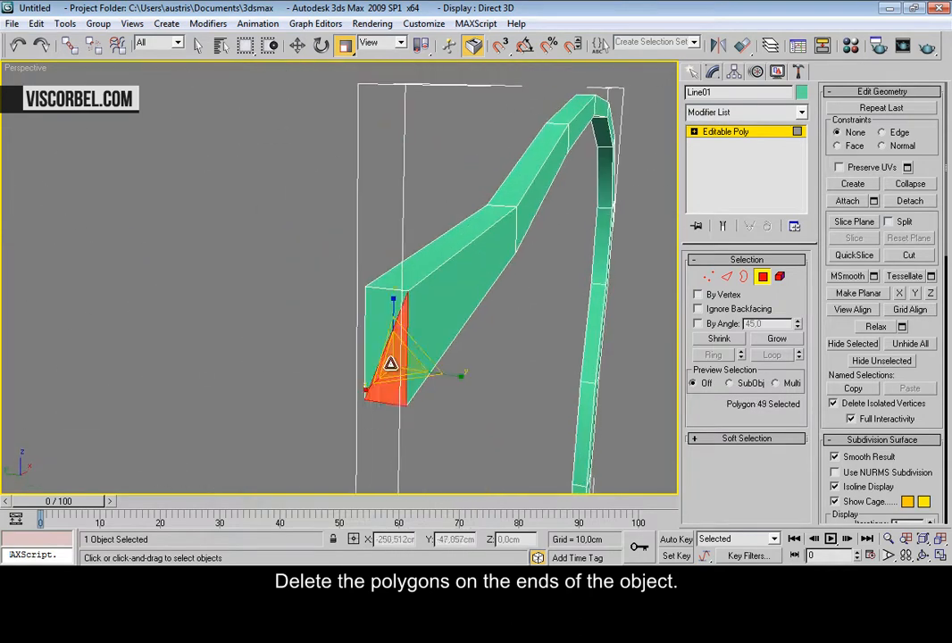
key(Delete)
Step: Select the four lengthwise corner edges of the frame and extend the selection to full edge loops
alt+middle_drag(374, 337, 393, 163)
key(1)
alt+middle_drag(397, 347, 418, 329)
scroll(419, 330, up, 4)
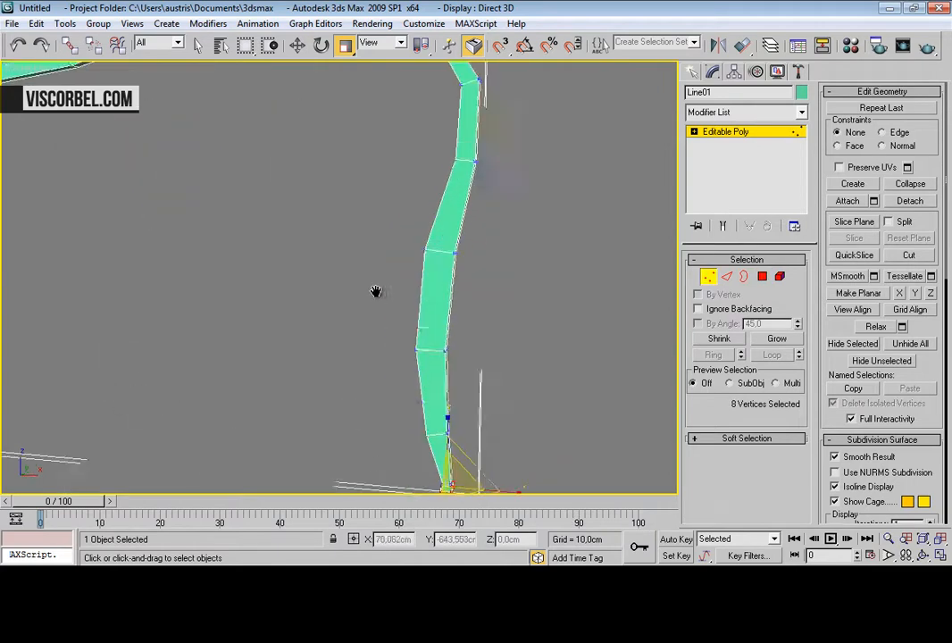
middle_drag(379, 291, 408, 416)
key(2)
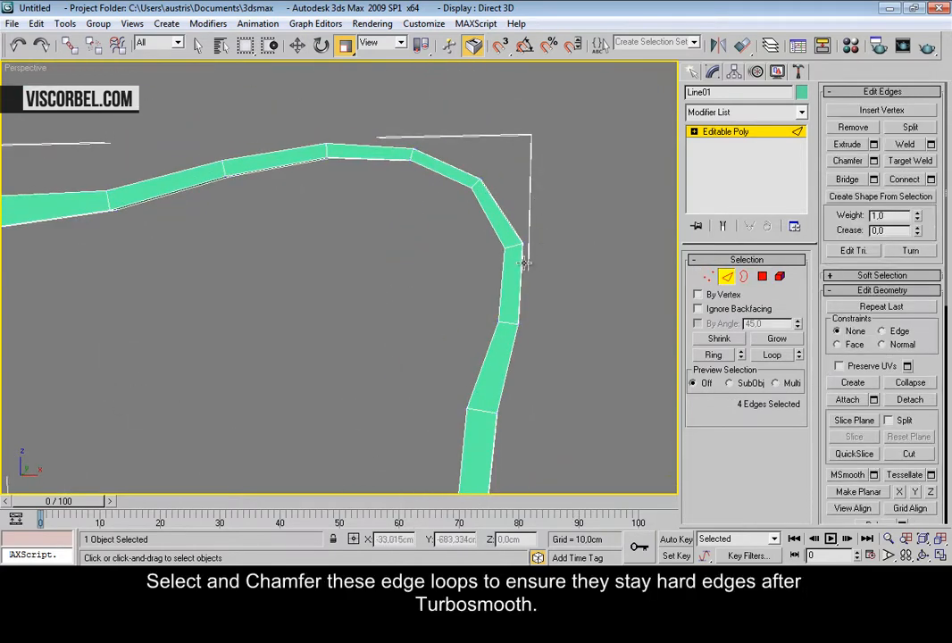
scroll(500, 389, up, 5)
alt+middle_drag(421, 278, 350, 279)
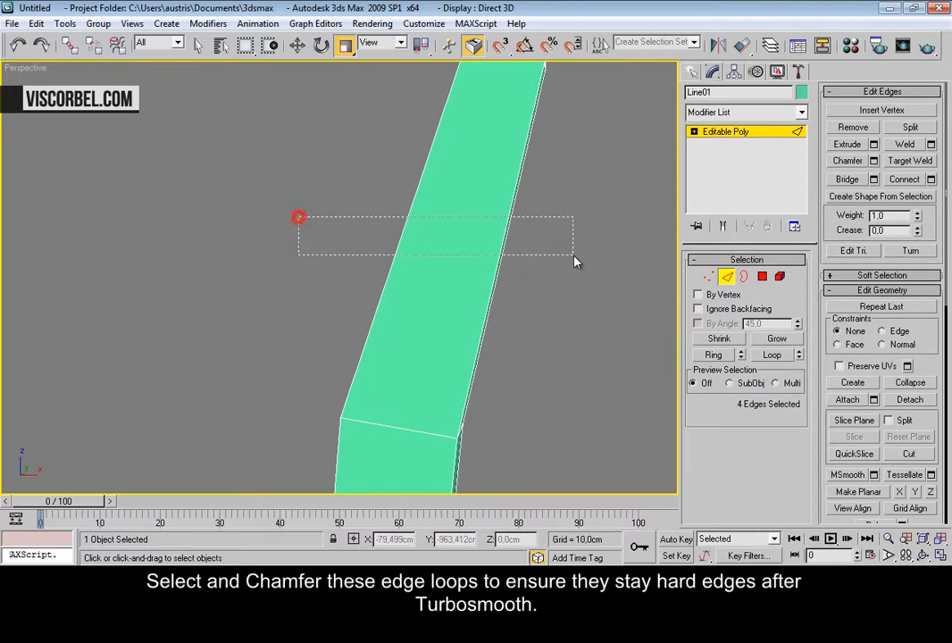
drag(575, 262, 575, 261)
click(772, 357)
Step: Examine the selected lengthwise edge loops along the frame and down to the foot
scroll(425, 273, down, 7)
alt+middle_drag(425, 273, 392, 309)
scroll(393, 311, up, 3)
middle_drag(366, 402, 371, 106)
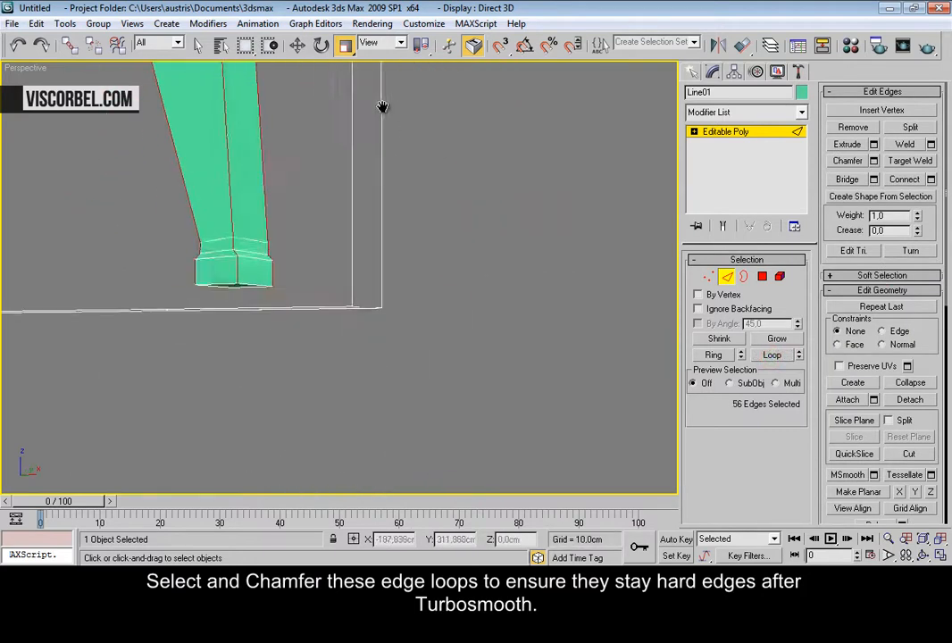
scroll(453, 149, up, 4)
scroll(453, 157, down, 4)
scroll(454, 160, up, 1)
scroll(453, 160, up, 3)
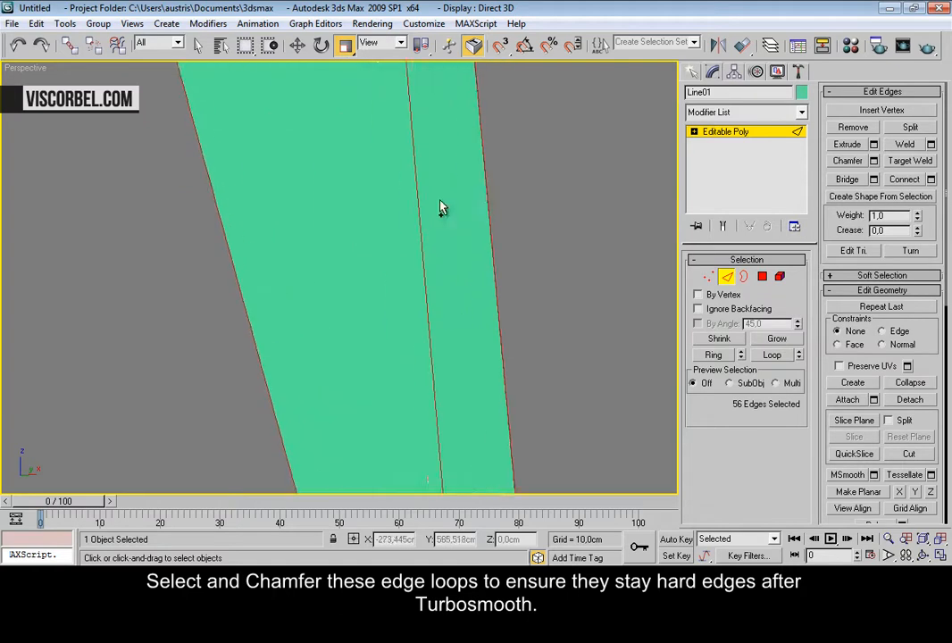
scroll(442, 208, down, 5)
click(741, 113)
key(t)
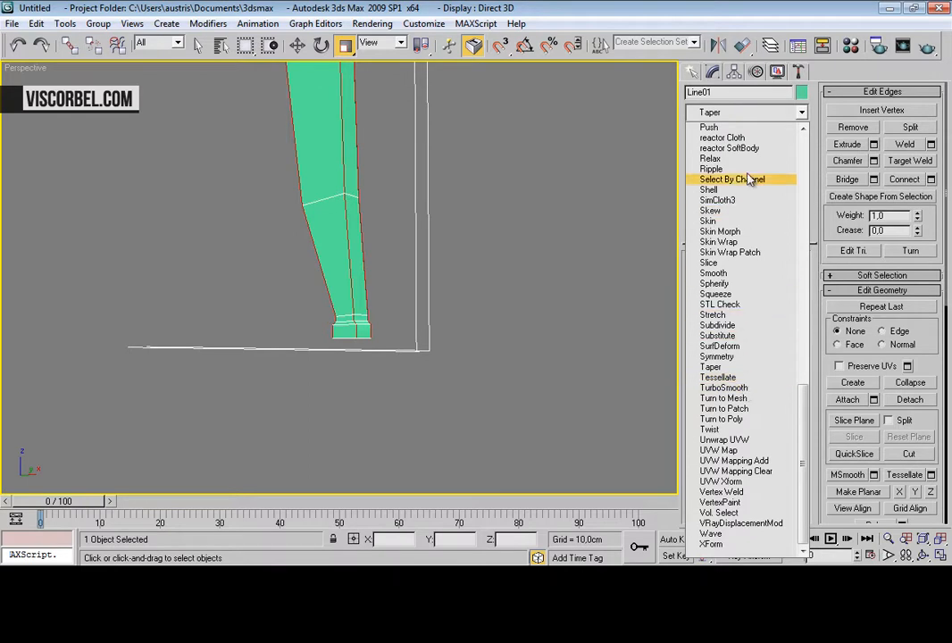
click(623, 89)
Step: Chamfer the selected lengthwise edge loops by 0.07 cm with 2 segments
right_click(404, 238)
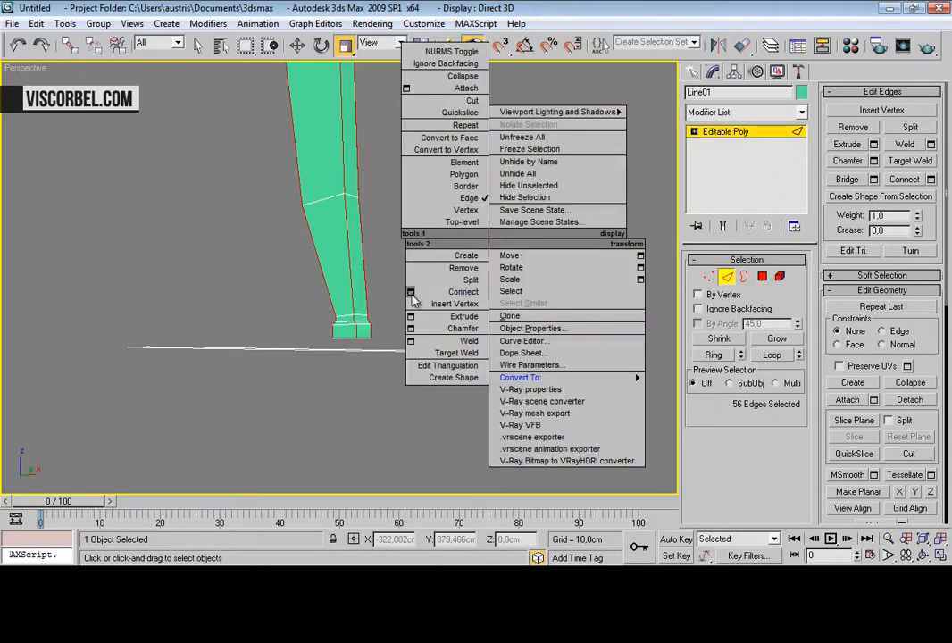
click(410, 329)
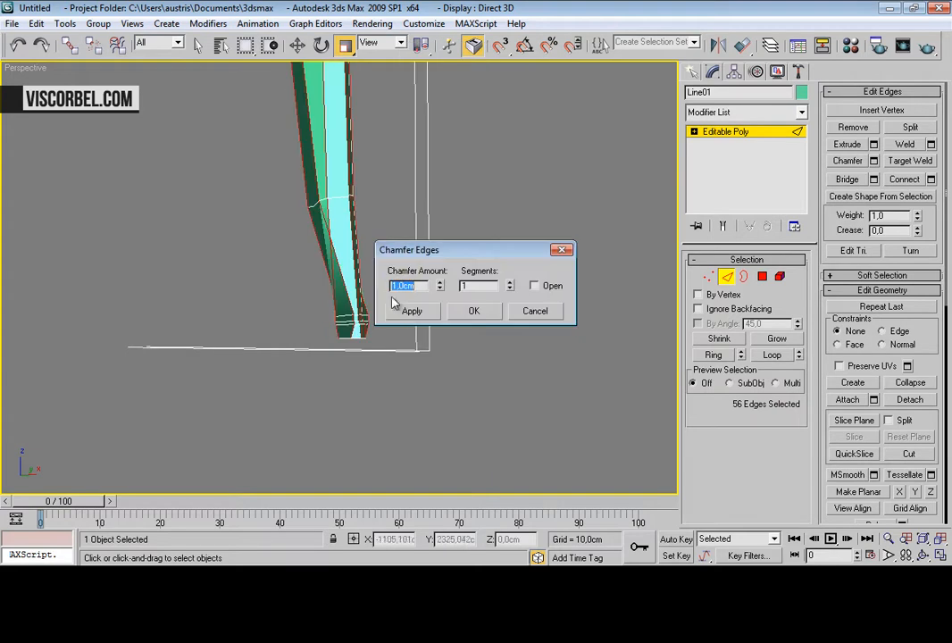
drag(440, 286, 445, 350)
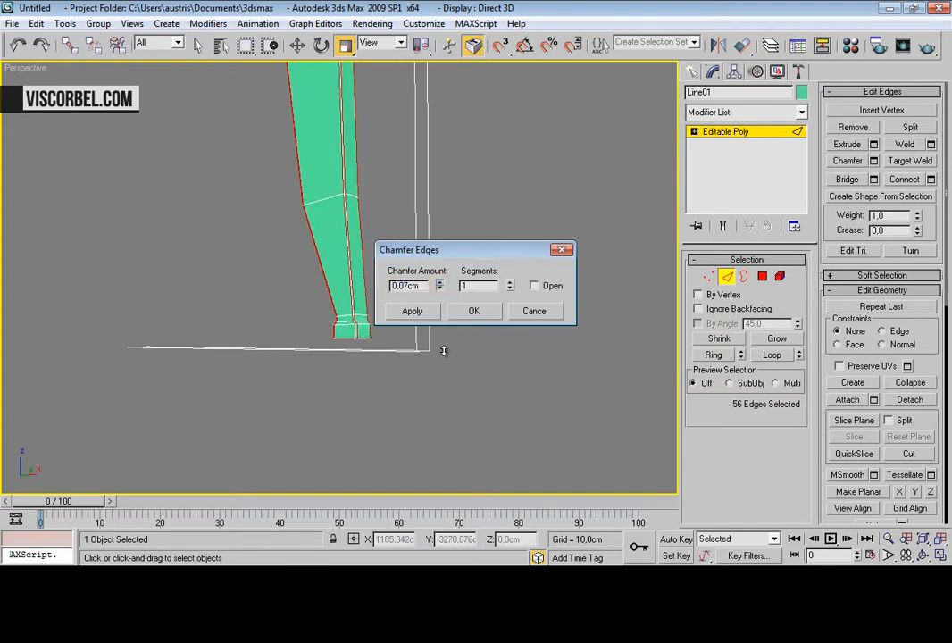
scroll(286, 255, up, 3)
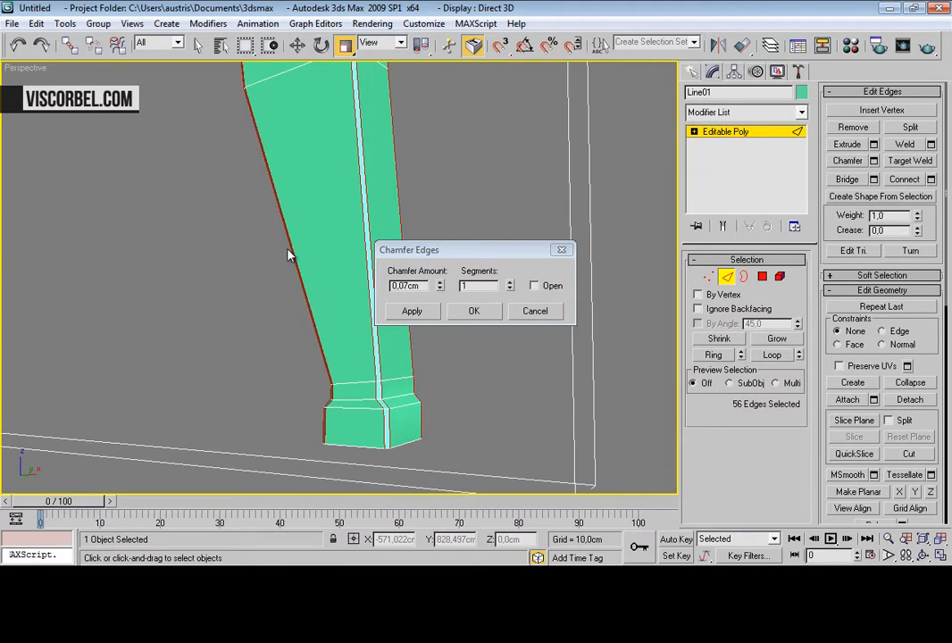
click(511, 283)
click(474, 310)
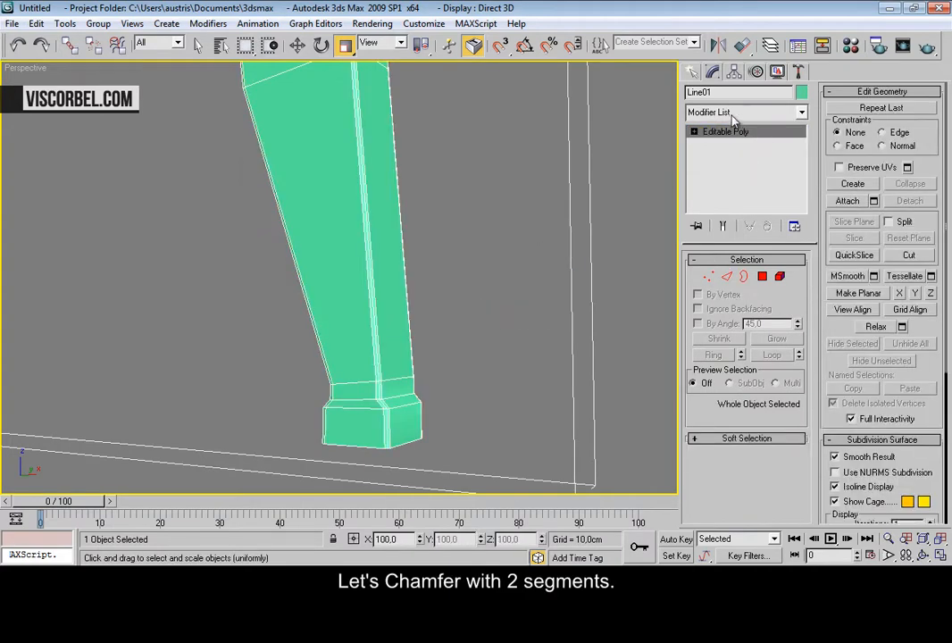
Step: Select the crosswise edges around the foot's sloped collar, extend them to full loops and chamfer them
key(2)
click(390, 399)
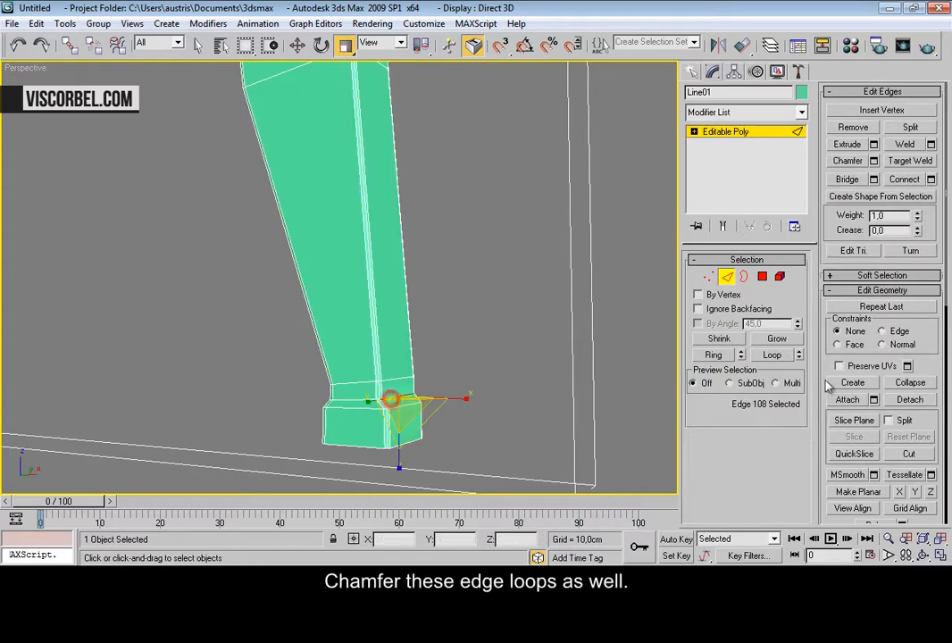
click(774, 355)
key(z)
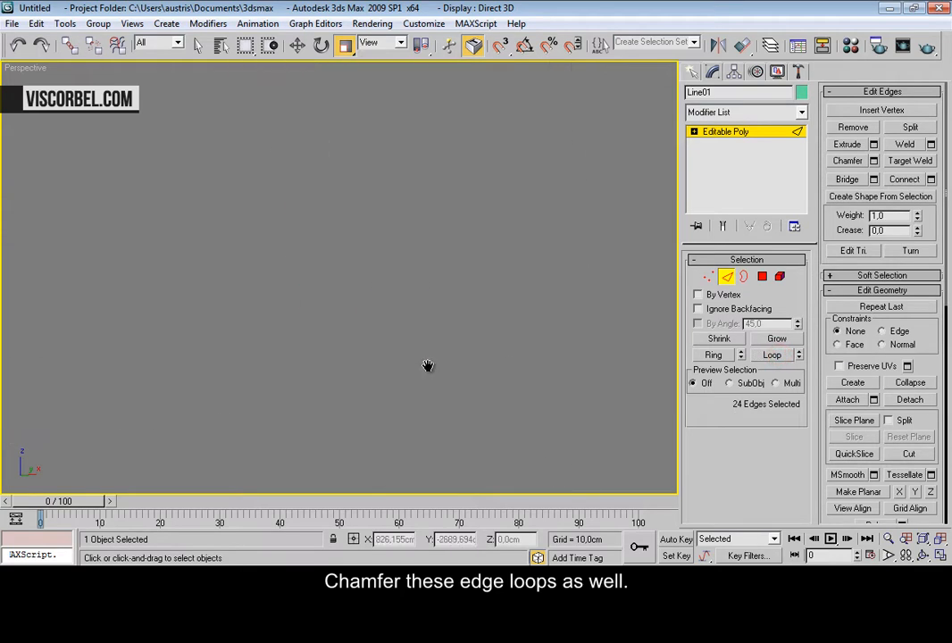
alt+middle_drag(385, 319, 388, 384)
right_click(469, 325)
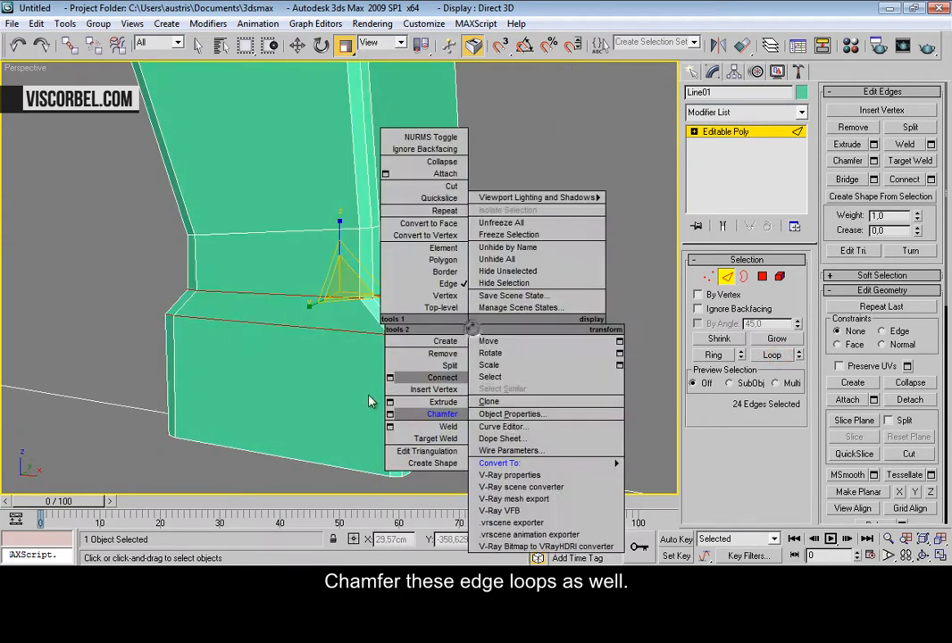
click(389, 414)
drag(439, 292, 441, 292)
click(487, 311)
click(725, 131)
Step: Add a TurboSmooth modifier with 2 iterations to the frame and check its overall smoothed shape
click(729, 113)
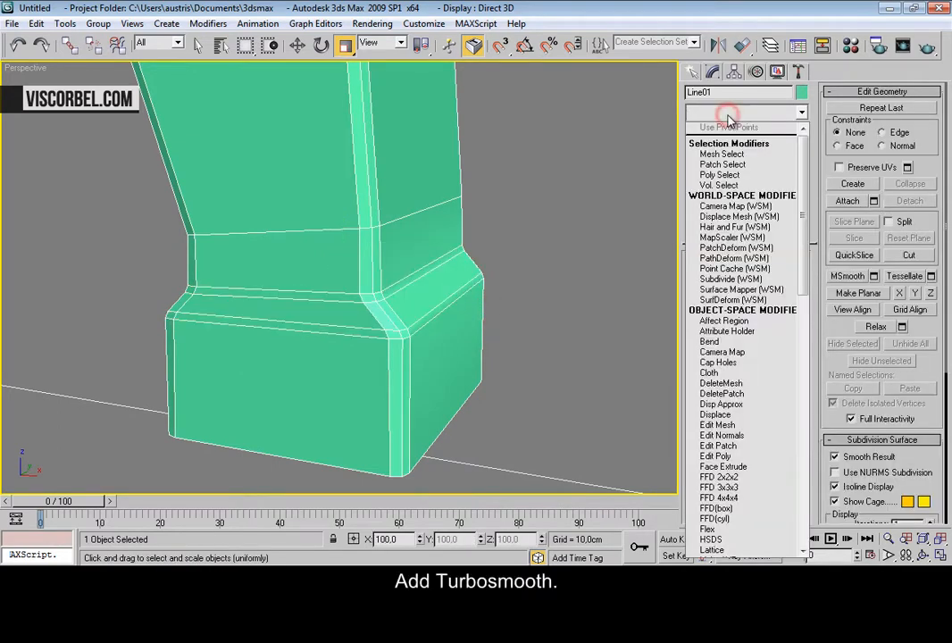
key(t)
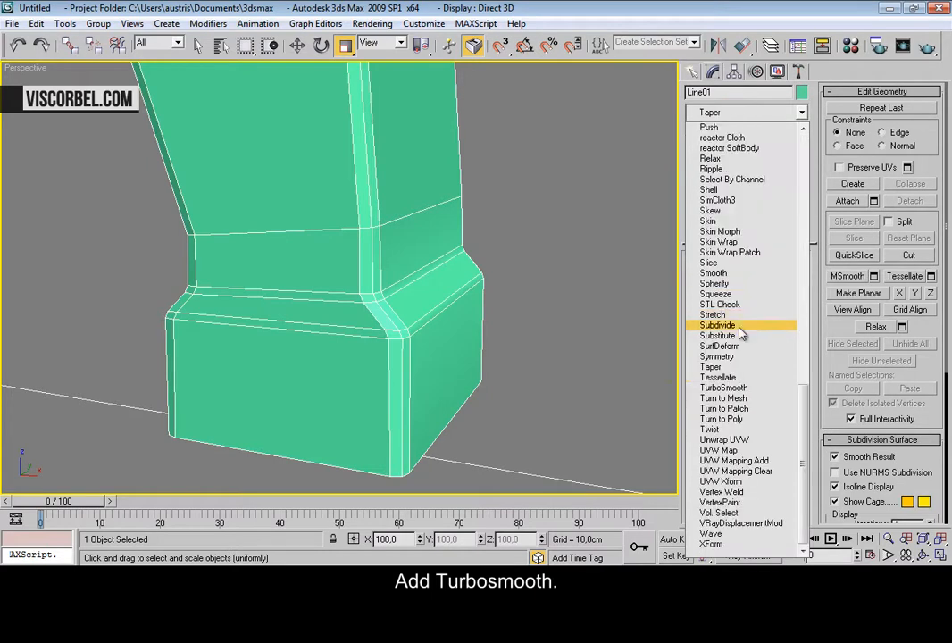
click(723, 388)
scroll(382, 278, down, 10)
scroll(359, 209, down, 5)
middle_drag(312, 132, 355, 209)
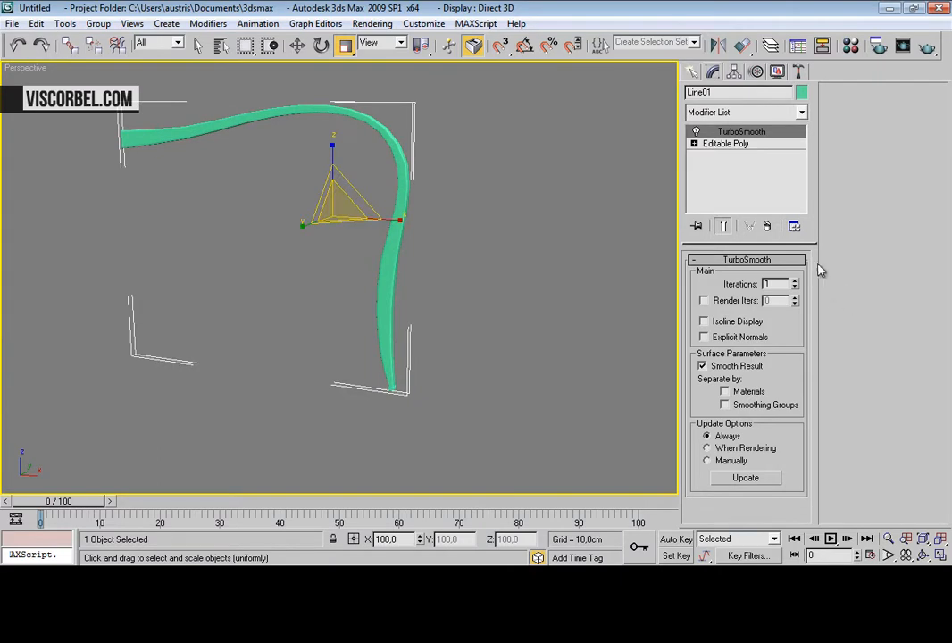
alt+middle_drag(464, 266, 532, 257)
click(522, 258)
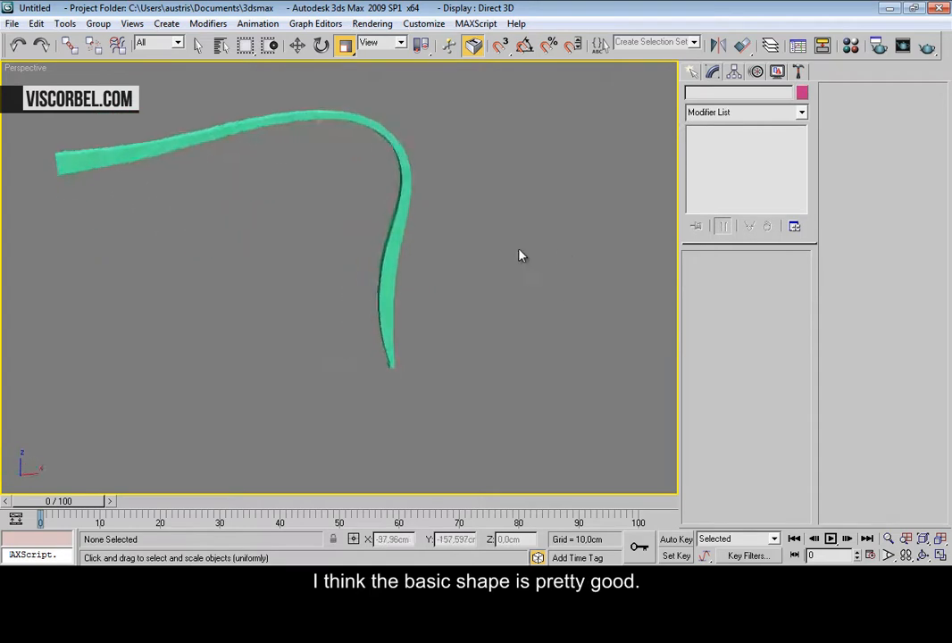
Step: Add a Symmetry modifier to the frame half between Editable Poly and TurboSmooth
key(f)
scroll(340, 281, down, 5)
scroll(272, 177, down, 4)
middle_drag(273, 179, 436, 312)
scroll(534, 363, up, 2)
click(407, 203)
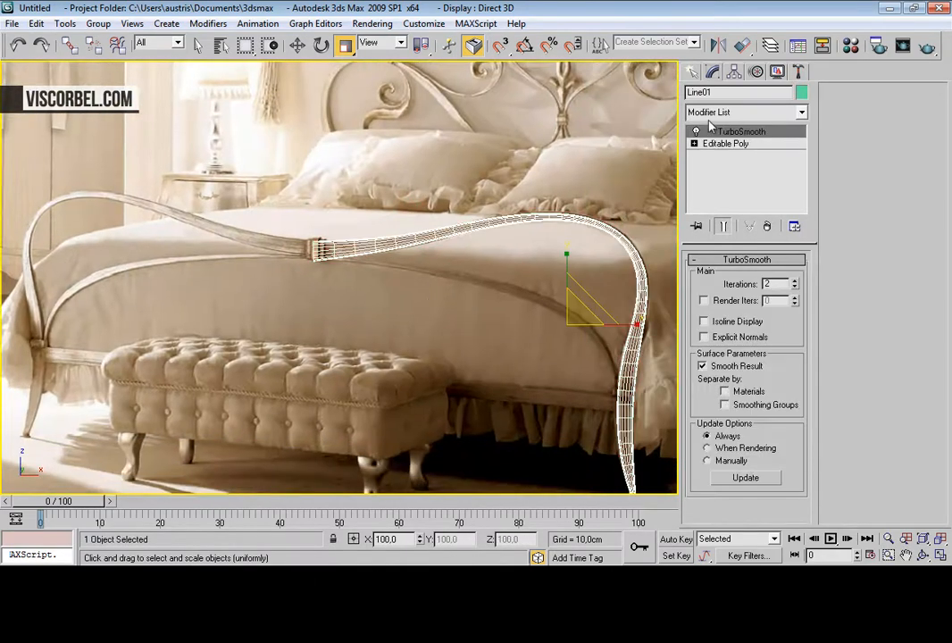
click(738, 145)
click(748, 112)
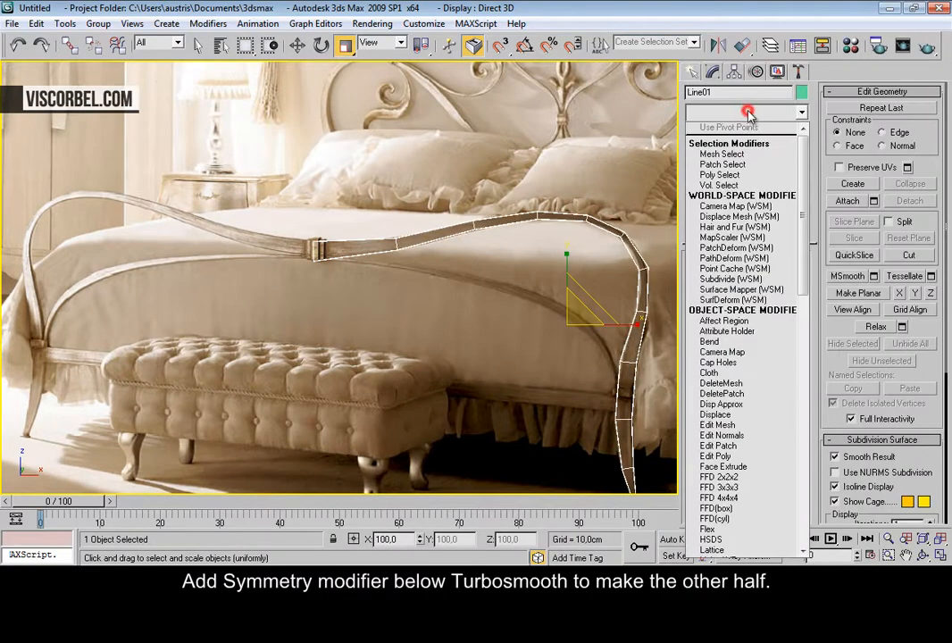
scroll(737, 232, down, 3)
key(s)
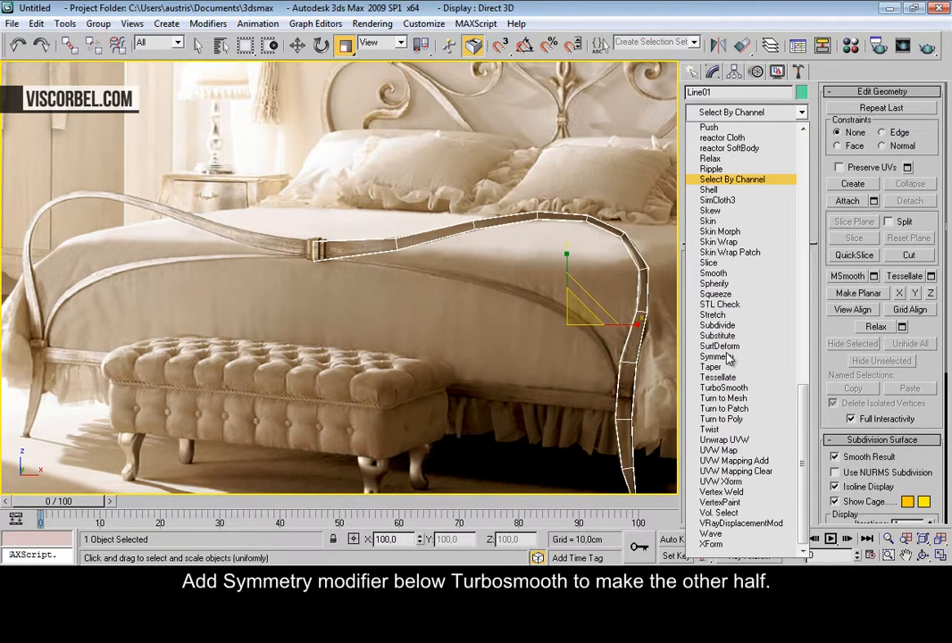
click(728, 358)
Step: Move the Symmetry mirror plane along X to the clasp in the Front view and turn off the end-result display
key(1)
key(w)
drag(618, 328, 310, 324)
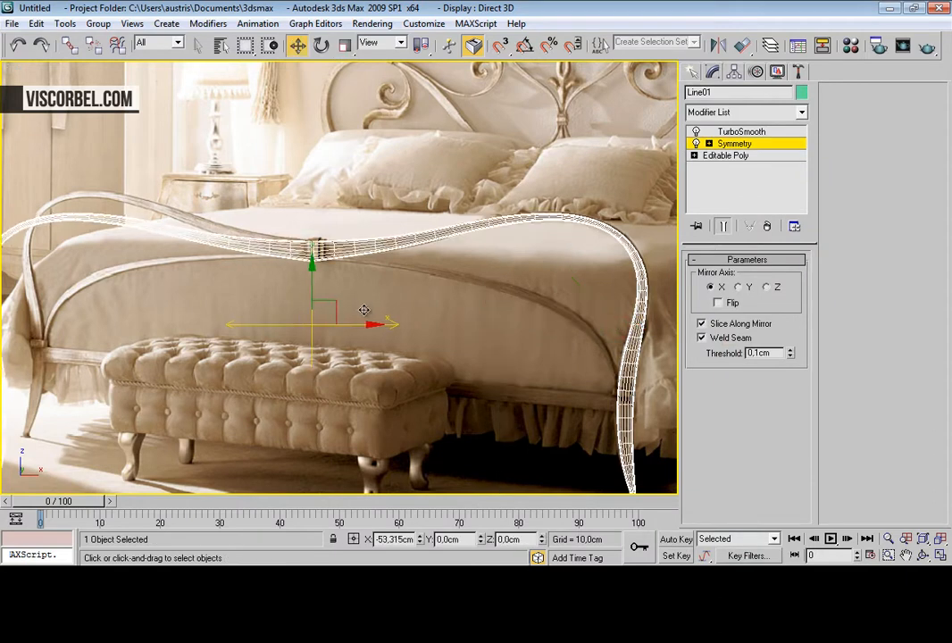
scroll(357, 304, up, 5)
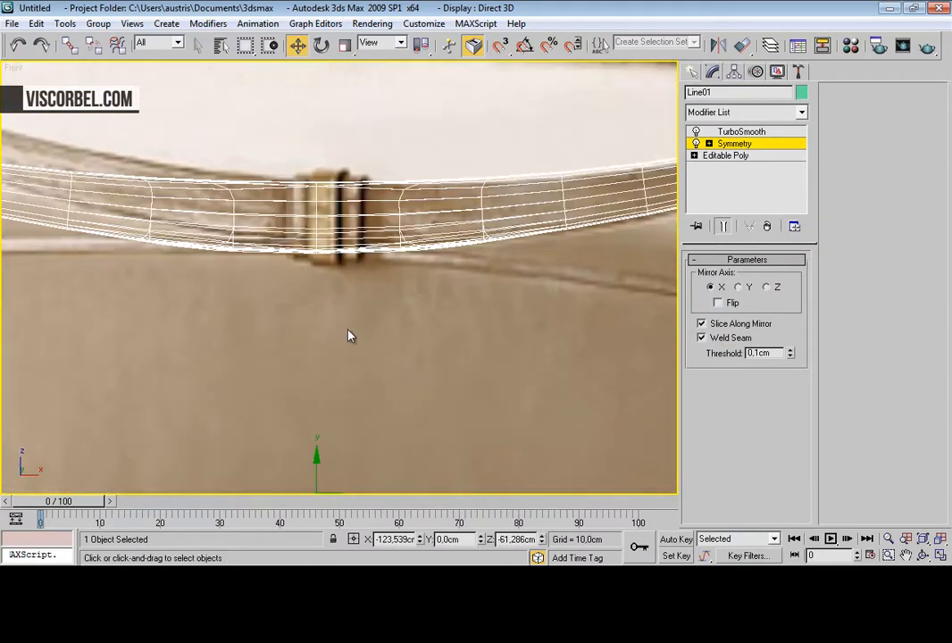
middle_drag(338, 281, 431, 218)
click(724, 226)
drag(374, 442, 373, 436)
Step: Select the vertices at the rail's clasp end and scale them along X into a straight vertical line
click(723, 155)
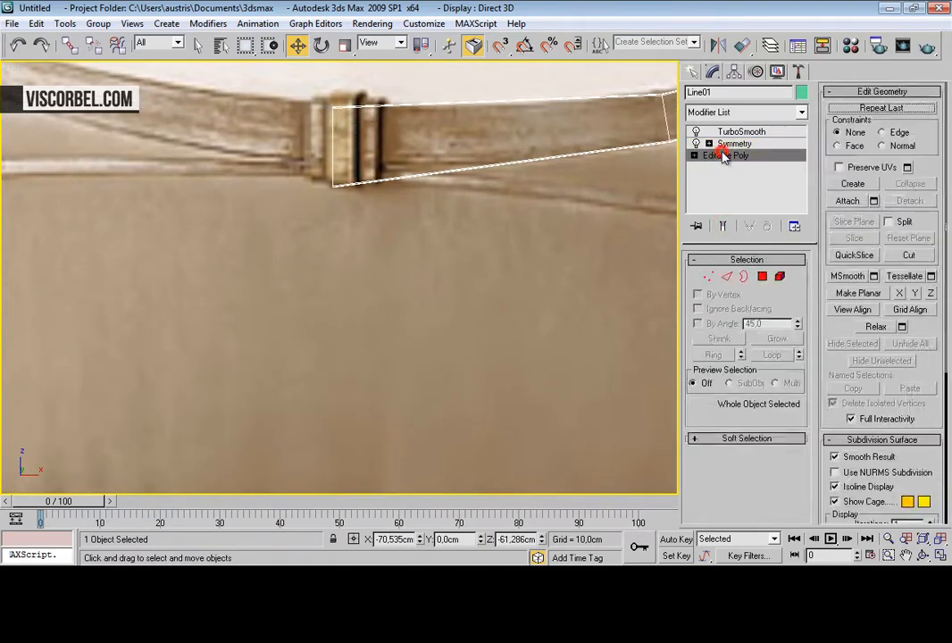
key(f)
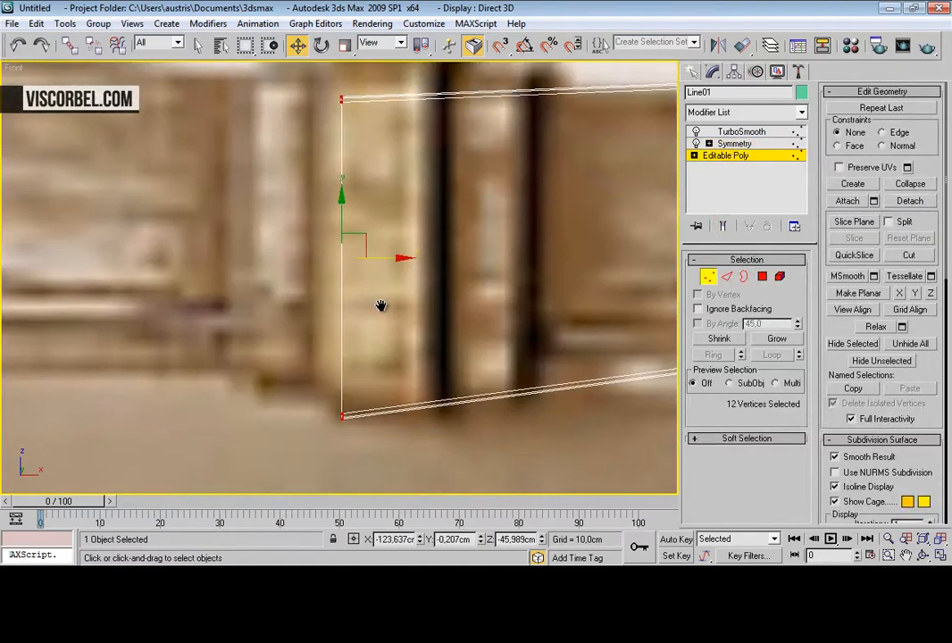
key(r)
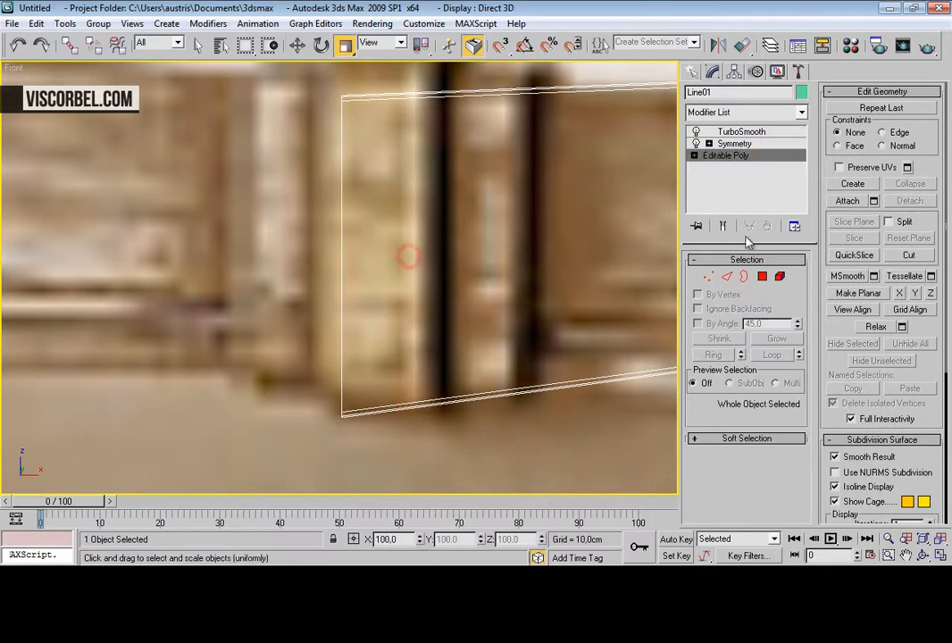
Step: Raise the Symmetry mirror to rail height and fine-tune its X position so both halves meet at the clasp
click(734, 143)
key(p)
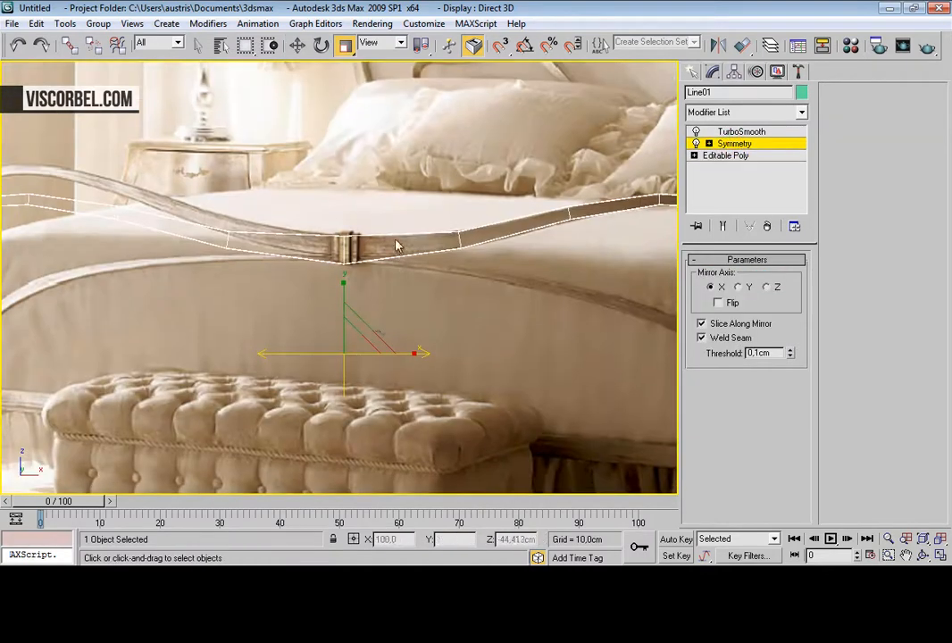
key(w)
drag(343, 313, 344, 198)
key(z)
scroll(381, 249, up, 3)
middle_drag(382, 248, 399, 193)
scroll(351, 382, up, 3)
scroll(375, 179, up, 1)
mouse_move(365, 172)
mouse_down()
mouse_move(341, 174)
mouse_move(360, 175)
mouse_up()
Step: Reduce the Symmetry weld threshold to 0.09 cm so the chamfered corner vertices at the seam stay separate
key(p)
alt+middle_drag(402, 215, 306, 427)
scroll(348, 195, up, 3)
scroll(376, 330, up, 5)
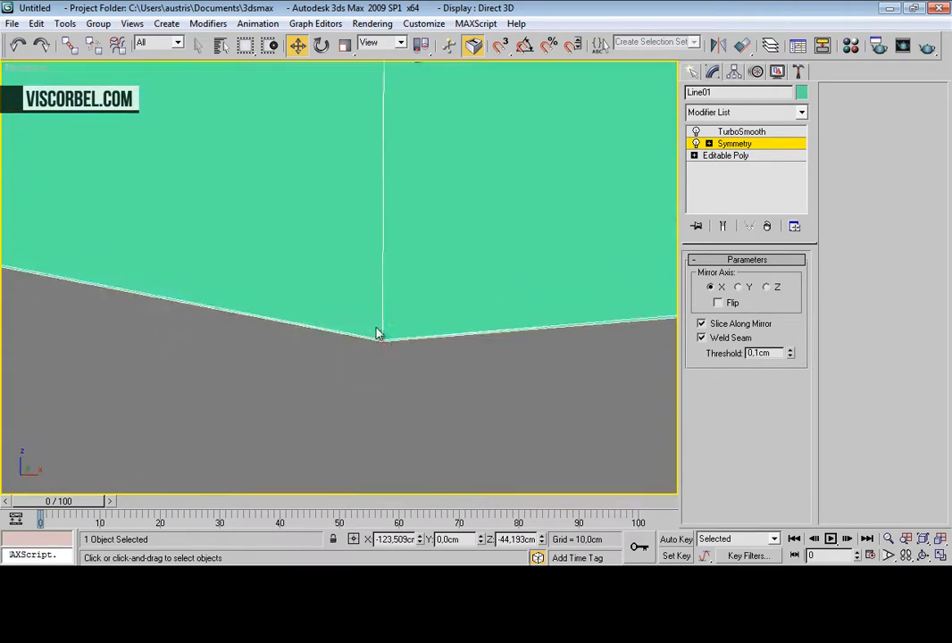
alt+middle_drag(408, 349, 375, 323)
scroll(375, 324, up, 2)
middle_drag(375, 324, 357, 402)
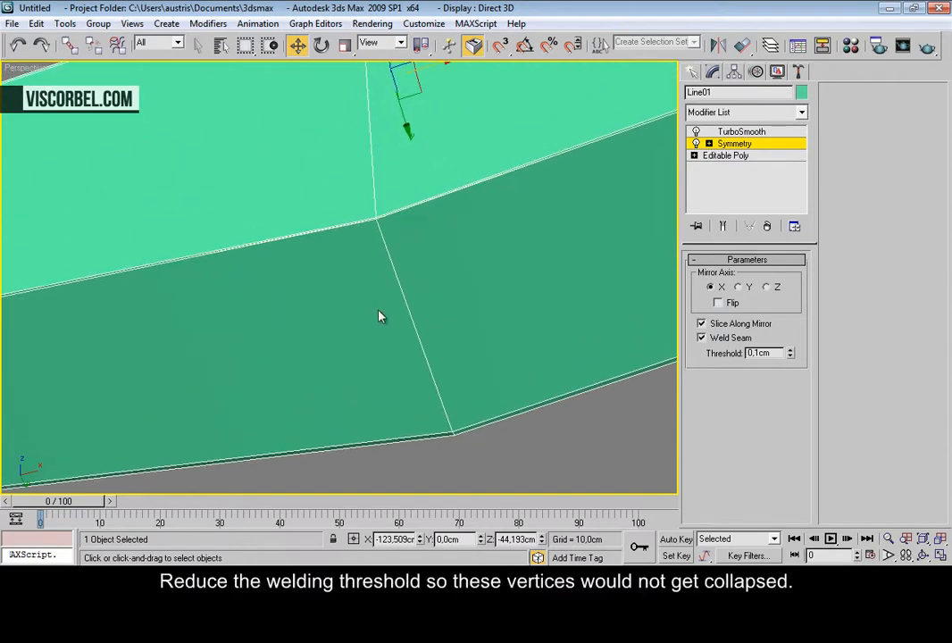
click(790, 357)
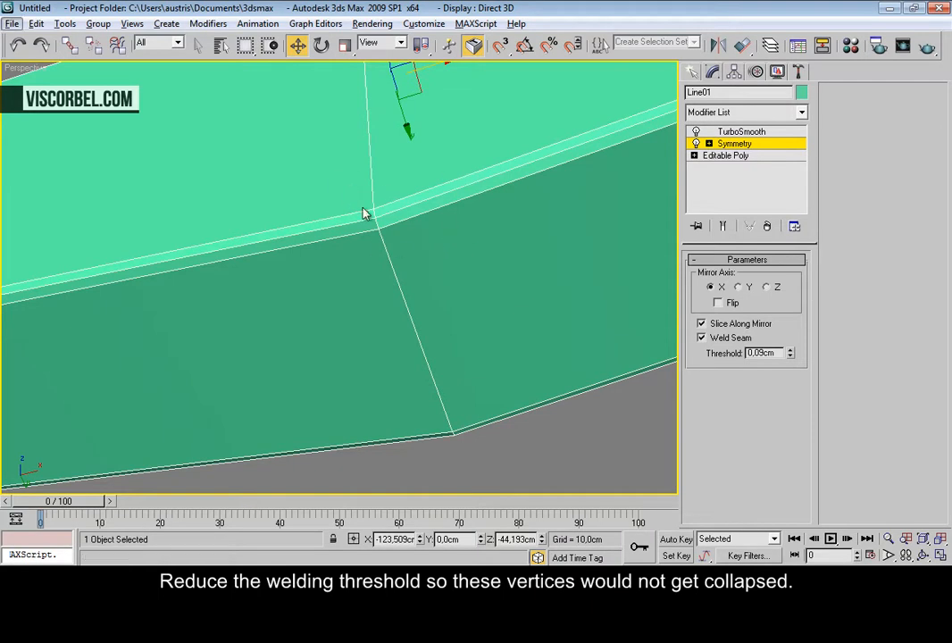
Step: Examine the welded centre seam and the complete mirrored frame in the Perspective view
alt+middle_drag(380, 190, 332, 121)
scroll(393, 294, down, 3)
click(444, 92)
alt+middle_drag(444, 92, 301, 246)
scroll(303, 246, down, 5)
alt+middle_drag(487, 274, 416, 248)
scroll(427, 270, up, 3)
Step: Draw a straight horizontal line connecting the two legs below the mattress in the Front view
key(f)
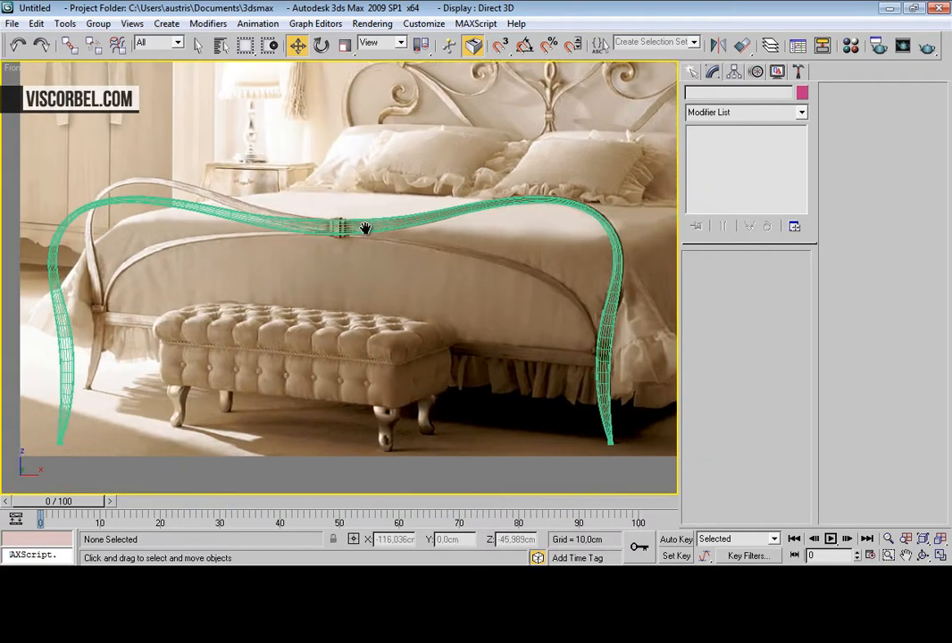
middle_drag(506, 324, 499, 298)
right_click(455, 294)
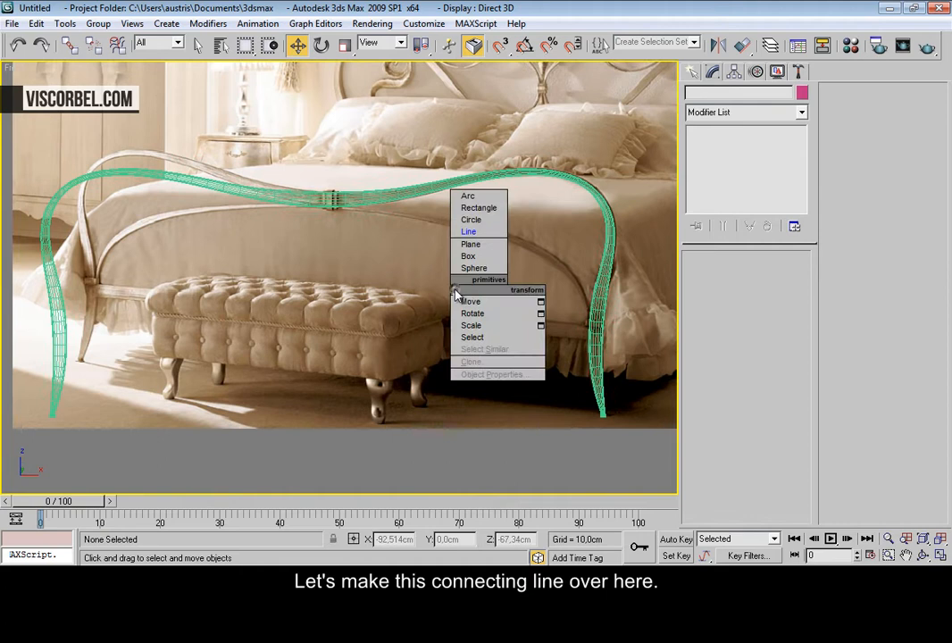
click(471, 232)
click(589, 335)
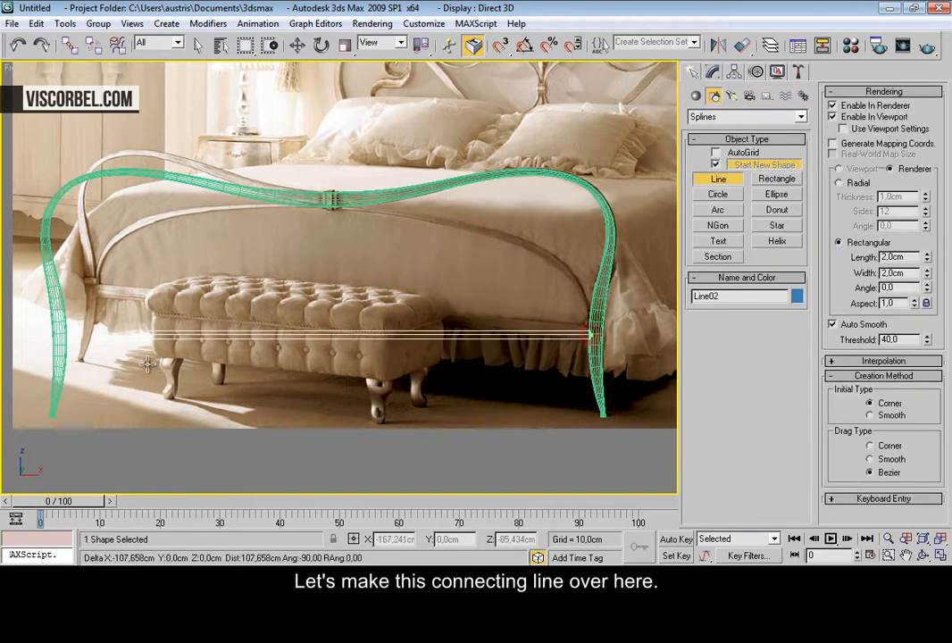
click(79, 381)
right_click(80, 379)
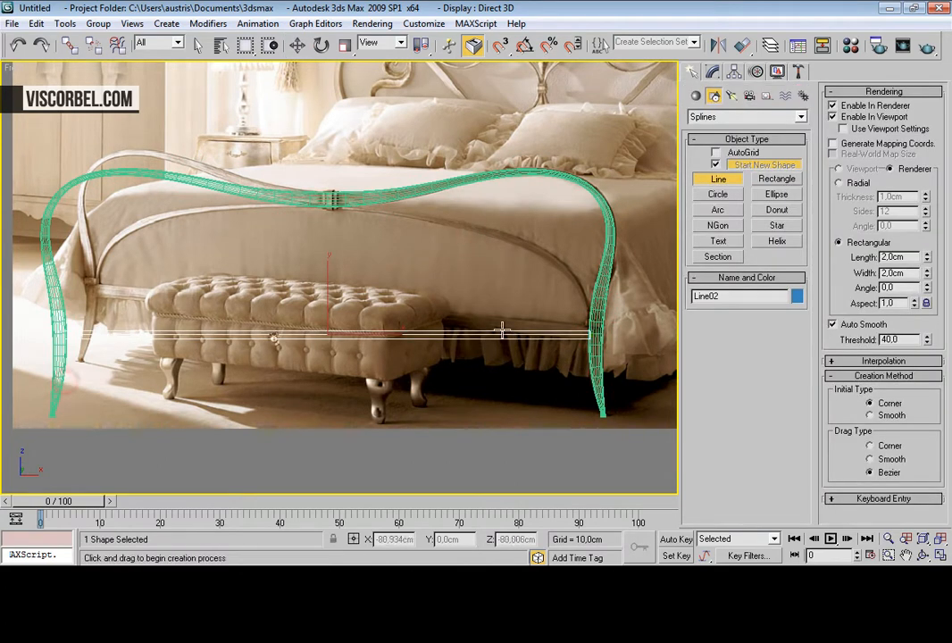
Step: Set the crossbar's rectangular section to 3.62 cm width and 1.38 cm length and centre it within the frame's depth
click(713, 72)
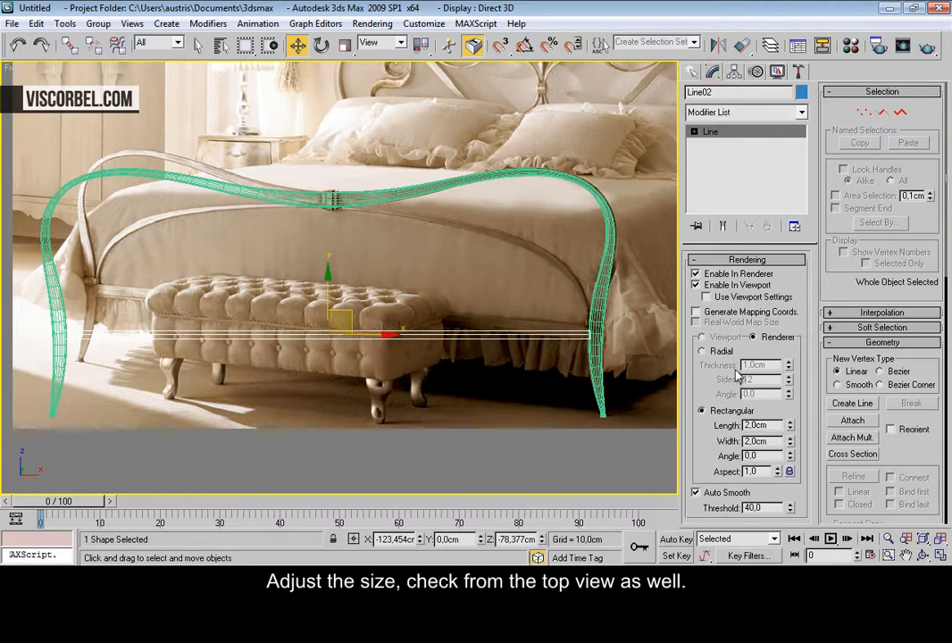
drag(789, 439, 773, 378)
key(t)
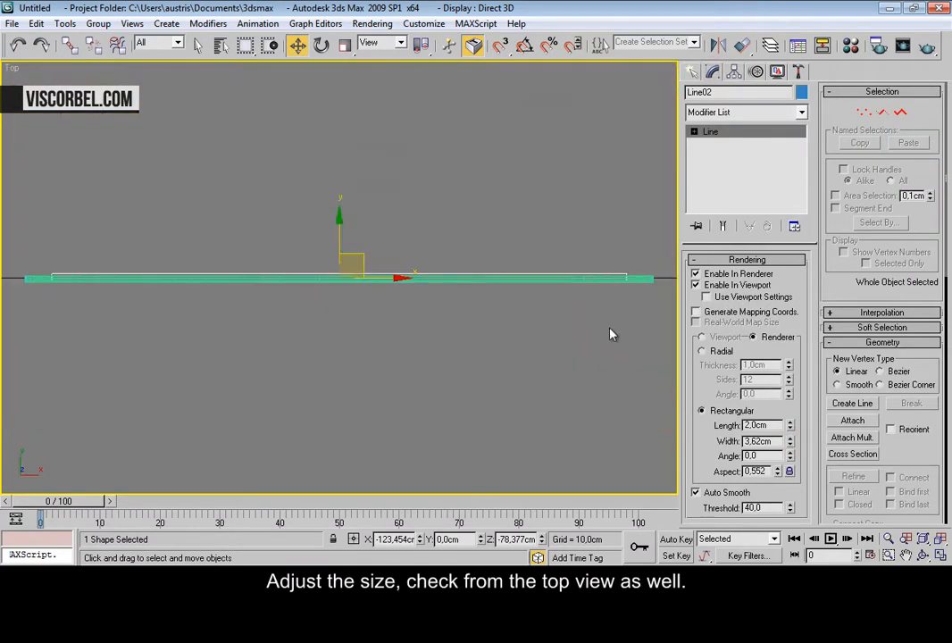
scroll(364, 223, up, 5)
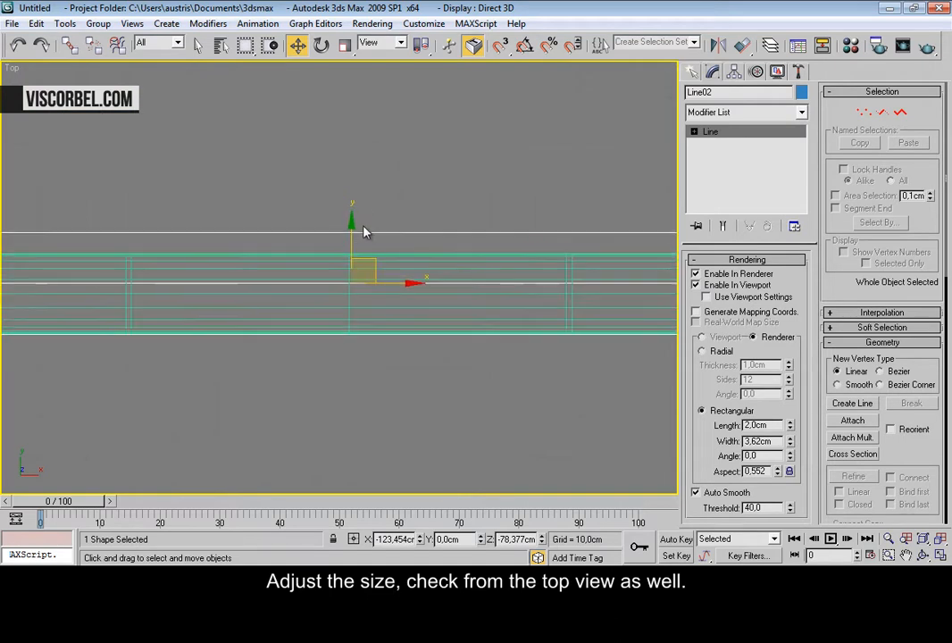
drag(350, 240, 347, 250)
drag(791, 427, 791, 444)
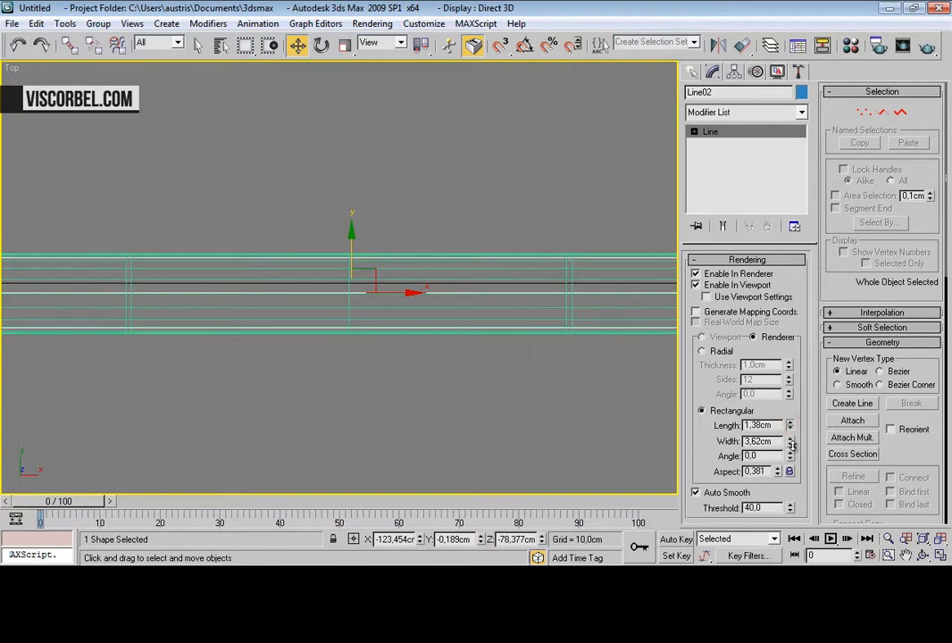
Step: Add an Edit Poly modifier to the straight crossbar between the legs
key(p)
key(z)
alt+middle_drag(534, 284, 416, 194)
scroll(461, 272, up, 4)
click(766, 112)
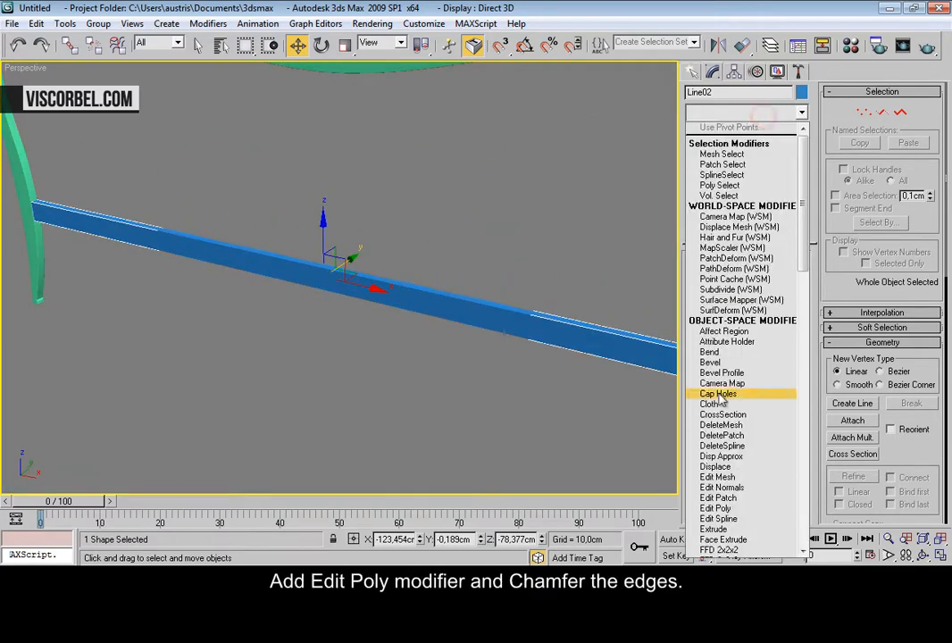
scroll(737, 393, down, 10)
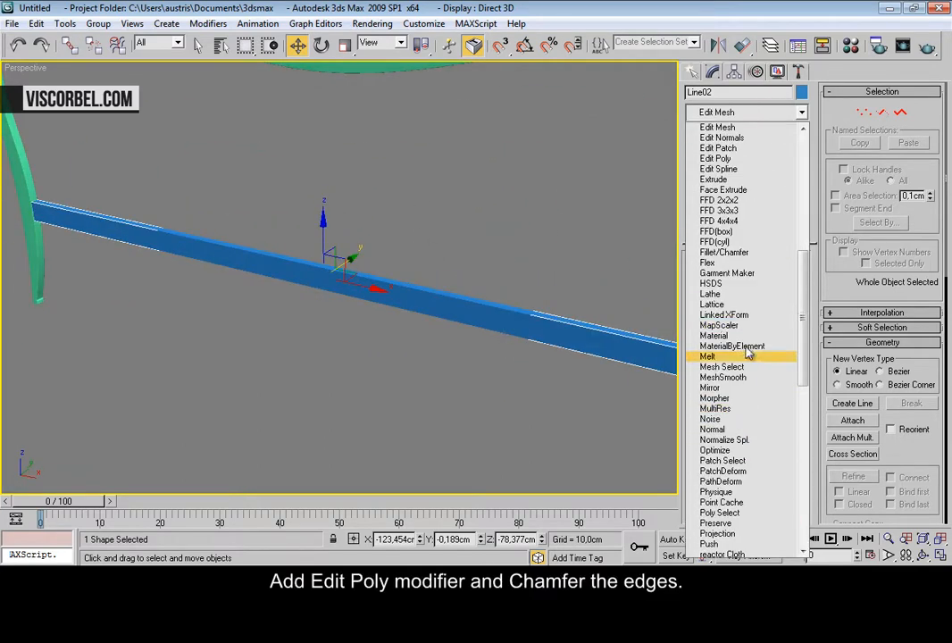
click(739, 158)
Step: Chamfer the crossbar's lengthwise edges by 0.12 cm with 1 segment
key(2)
alt+middle_drag(414, 325, 329, 310)
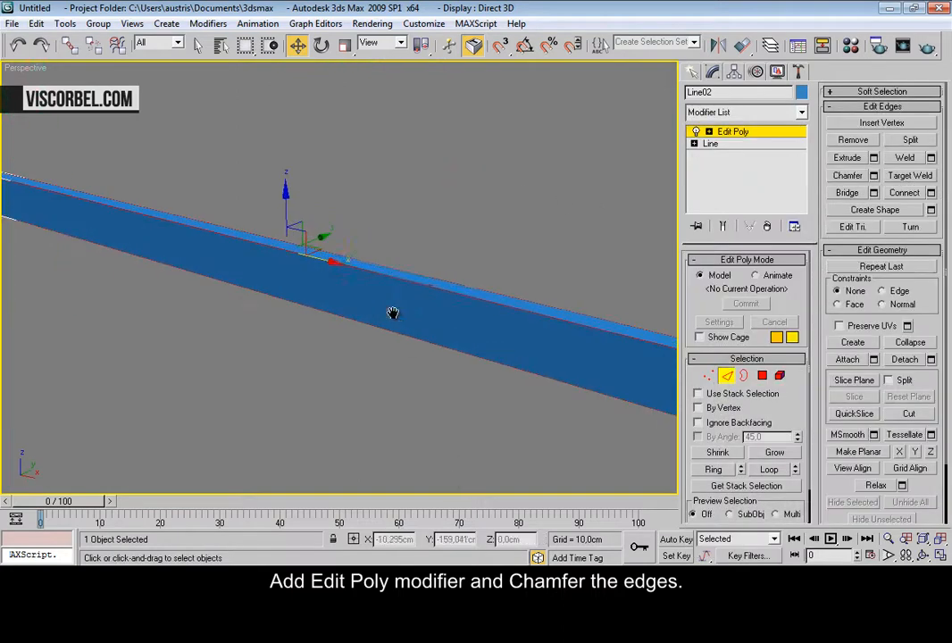
right_click(431, 269)
click(350, 359)
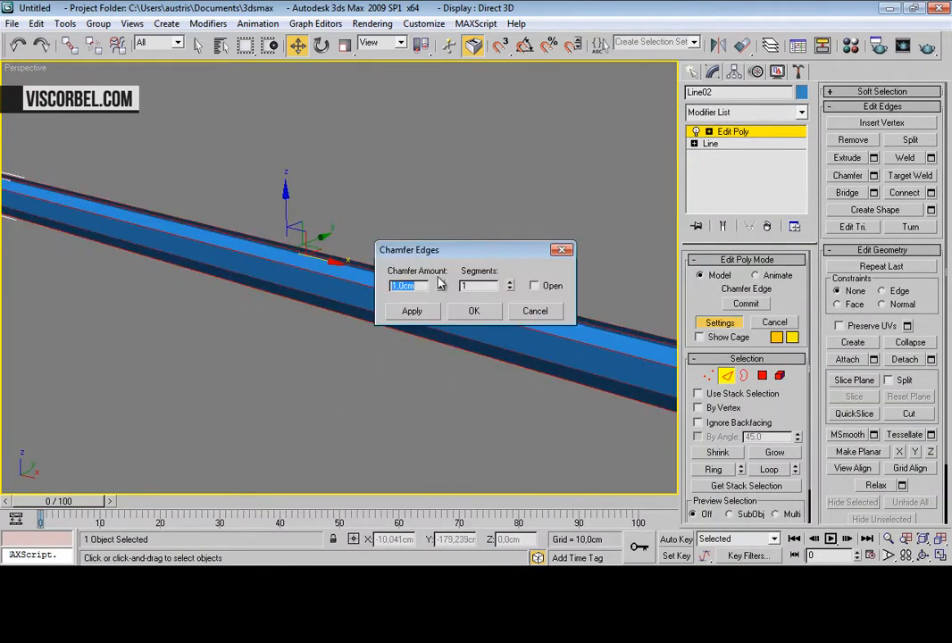
drag(440, 285, 441, 350)
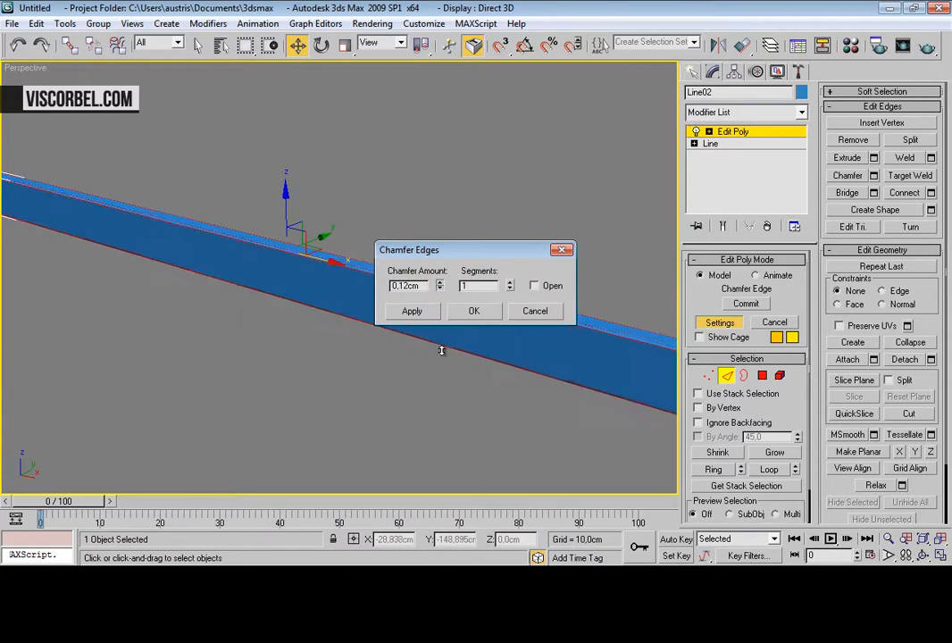
click(473, 312)
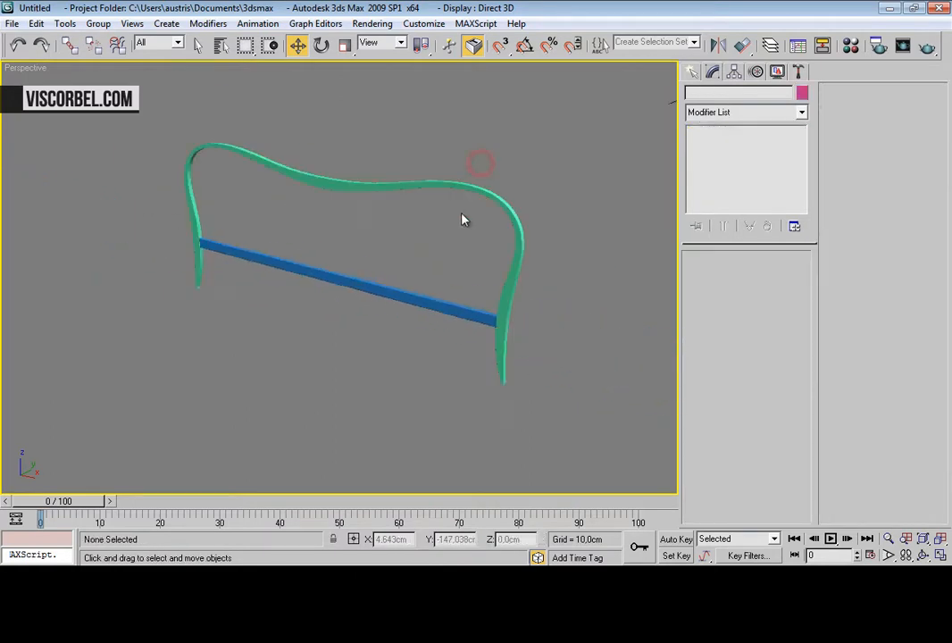
Step: Trace half of the curved inner rail with the Line tool in the Front view, from the crossbar's leg end to the frame's centre clasp
mouse_move(463, 219)
alt+middle_down()
mouse_move(402, 328)
mouse_move(448, 197)
mouse_move(474, 213)
mouse_move(464, 212)
alt+middle_up()
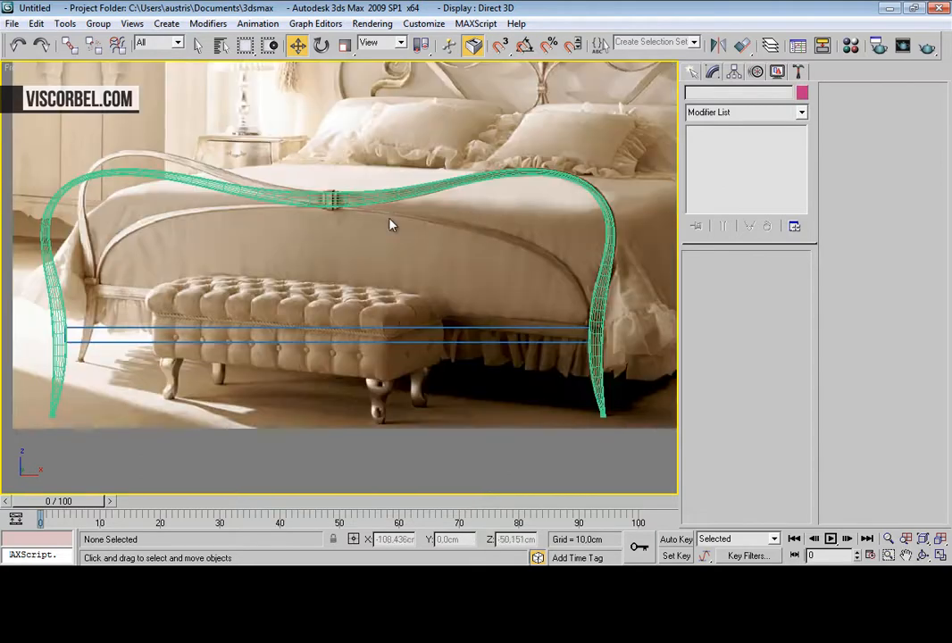
scroll(391, 223, up, 4)
middle_drag(306, 223, 257, 236)
right_click(437, 261)
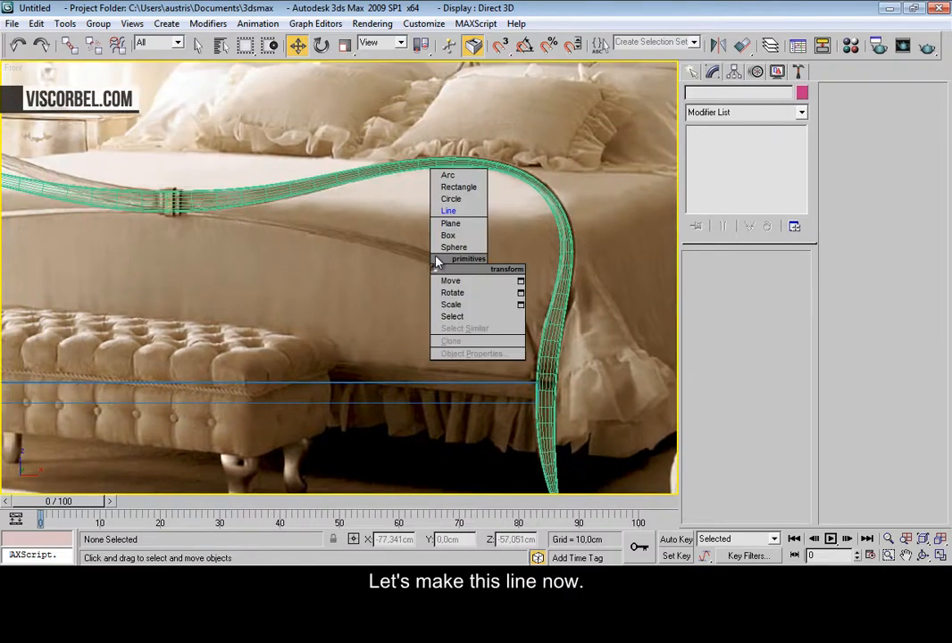
click(439, 209)
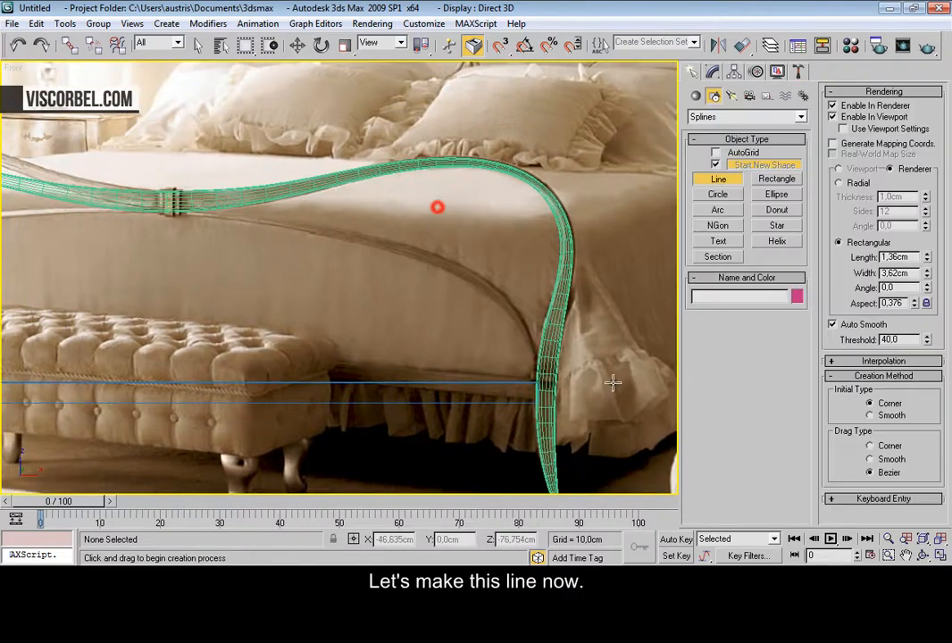
click(533, 381)
drag(530, 345, 454, 277)
click(414, 251)
click(336, 235)
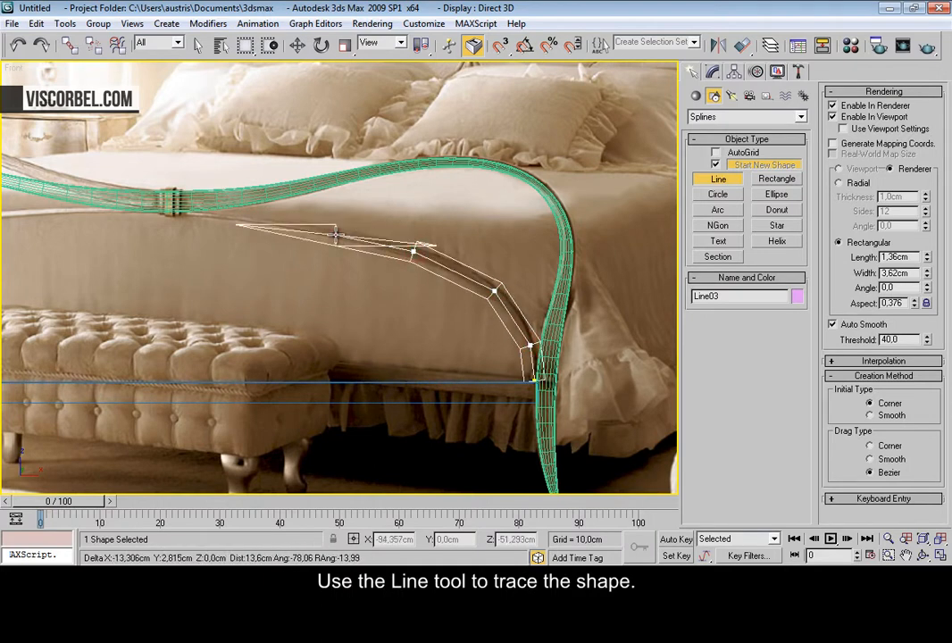
click(235, 219)
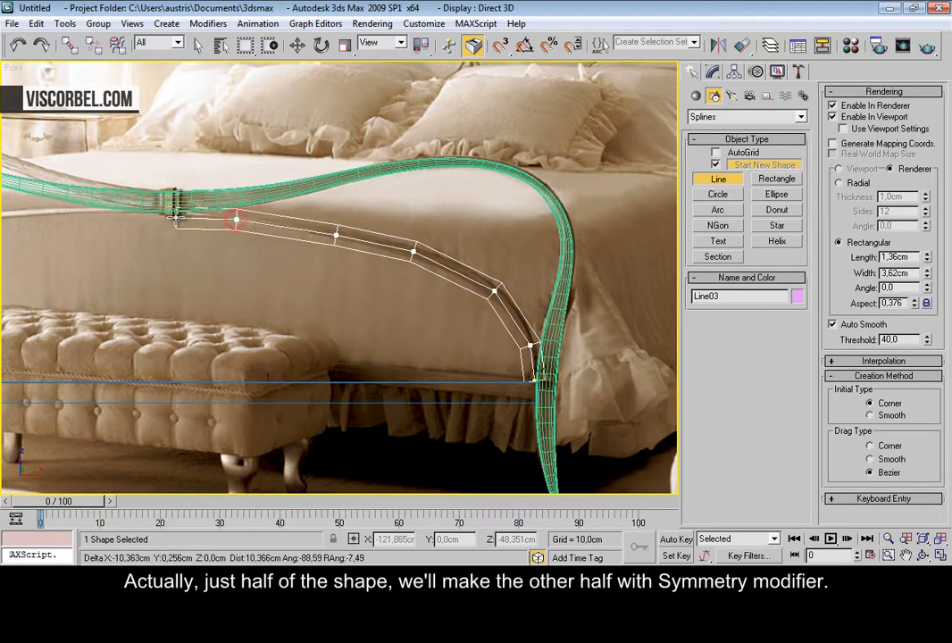
shift+click(166, 213)
right_click(475, 212)
Step: Set the curved rail's rectangular section to 1 cm length and 1 cm width
scroll(475, 213, up, 3)
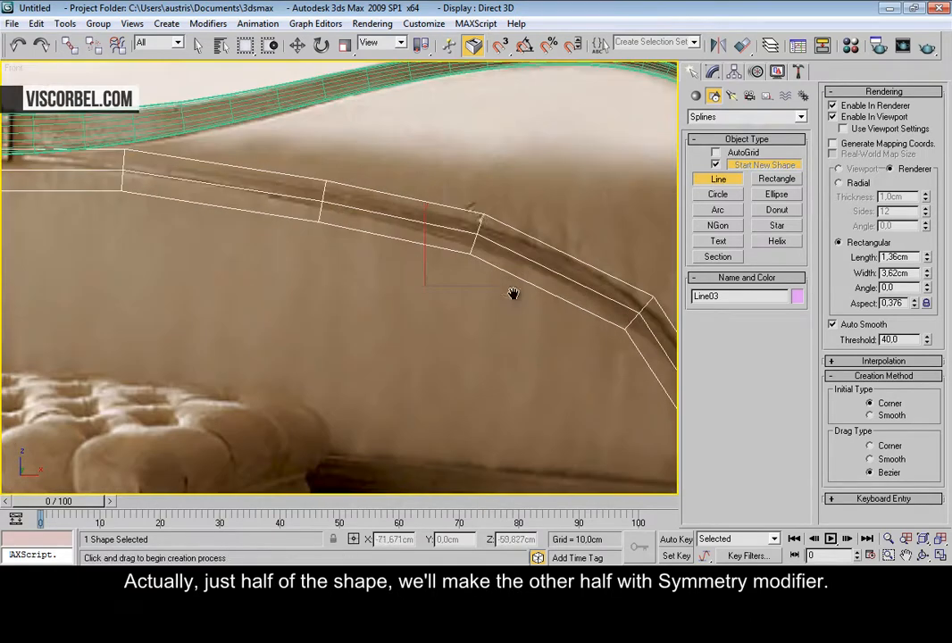
click(711, 72)
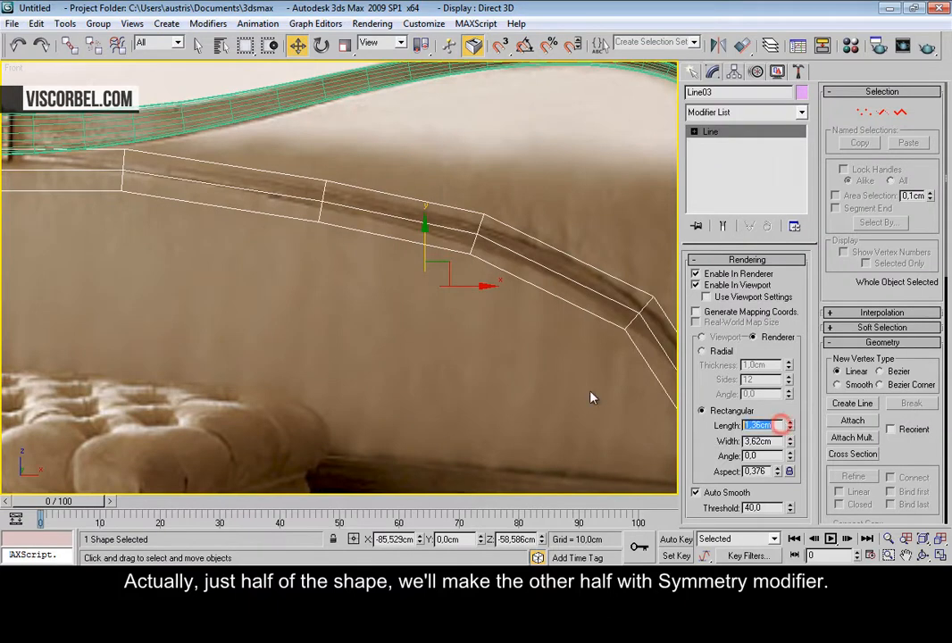
key(Tab)
text(1)
key(Return)
Step: Move the curved rail along Y to about -0.206 cm in the Top view, centring it within the frame's depth
scroll(488, 274, down, 2)
middle_drag(488, 269, 413, 228)
scroll(456, 278, down, 5)
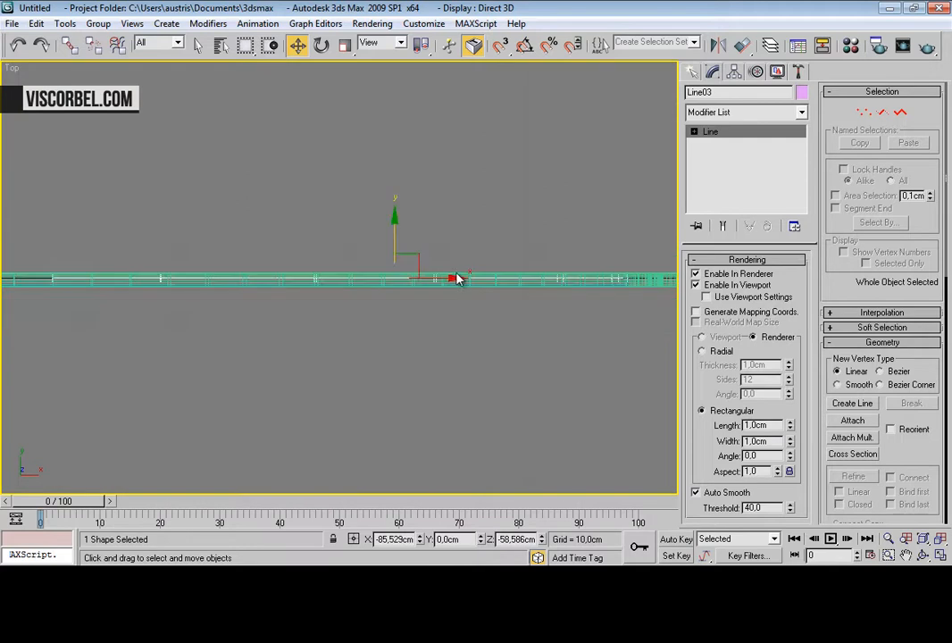
scroll(347, 222, up, 4)
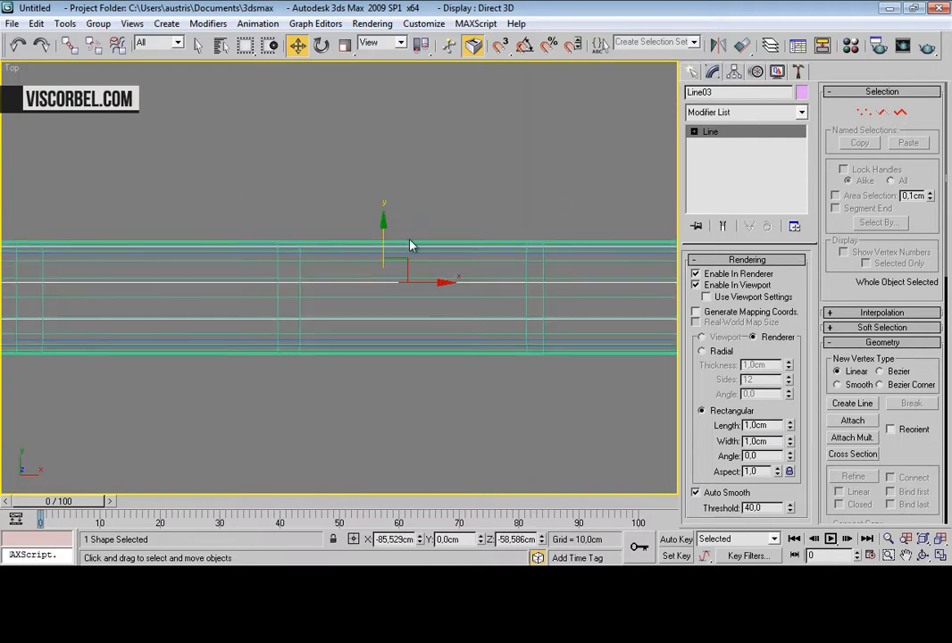
drag(386, 241, 387, 256)
Step: Set the curved rail's rectangular section to 1.68 cm width and 0.74 cm length
key(f)
scroll(353, 276, up, 3)
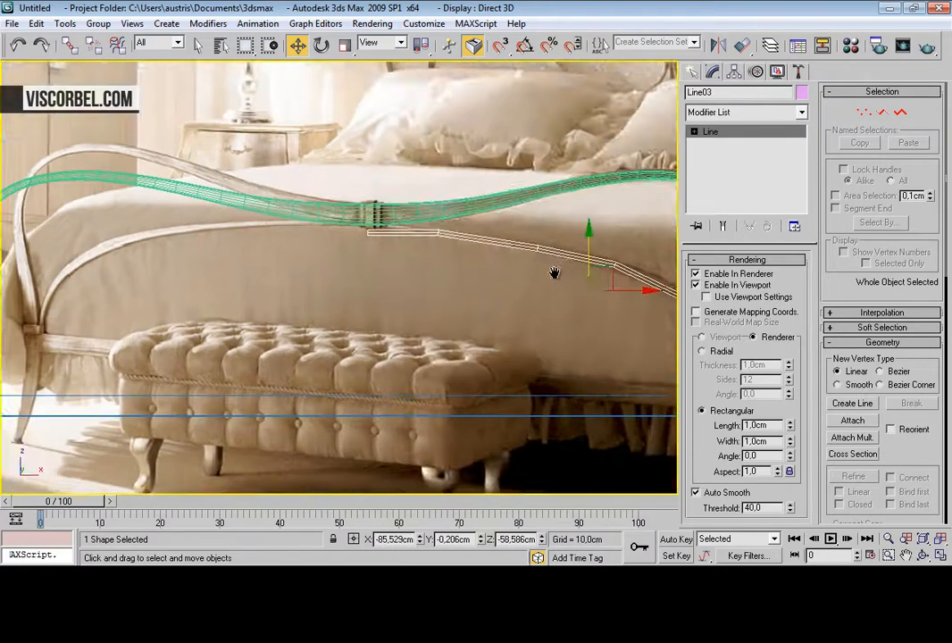
scroll(314, 231, up, 4)
drag(791, 446, 800, 381)
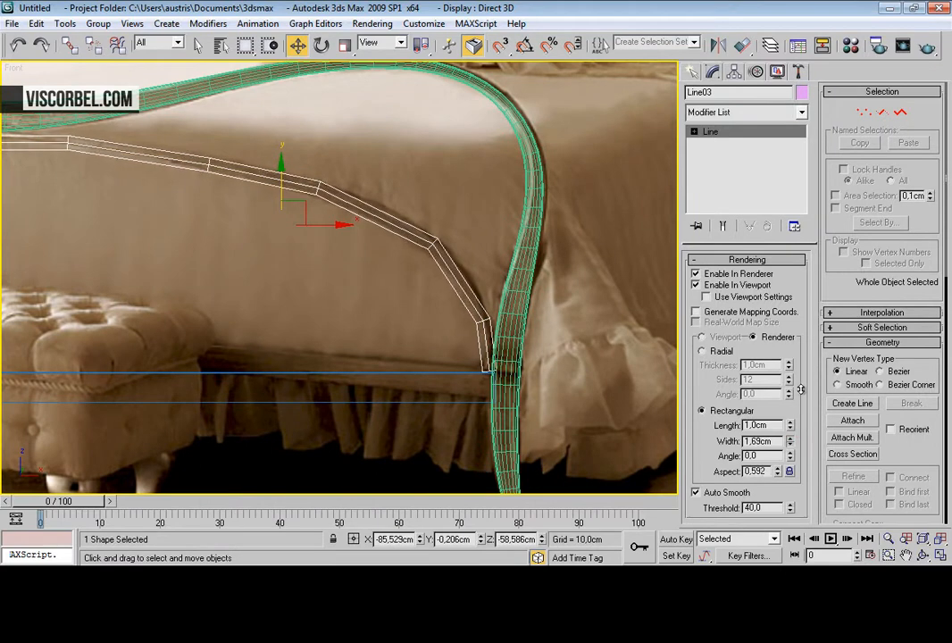
key(p)
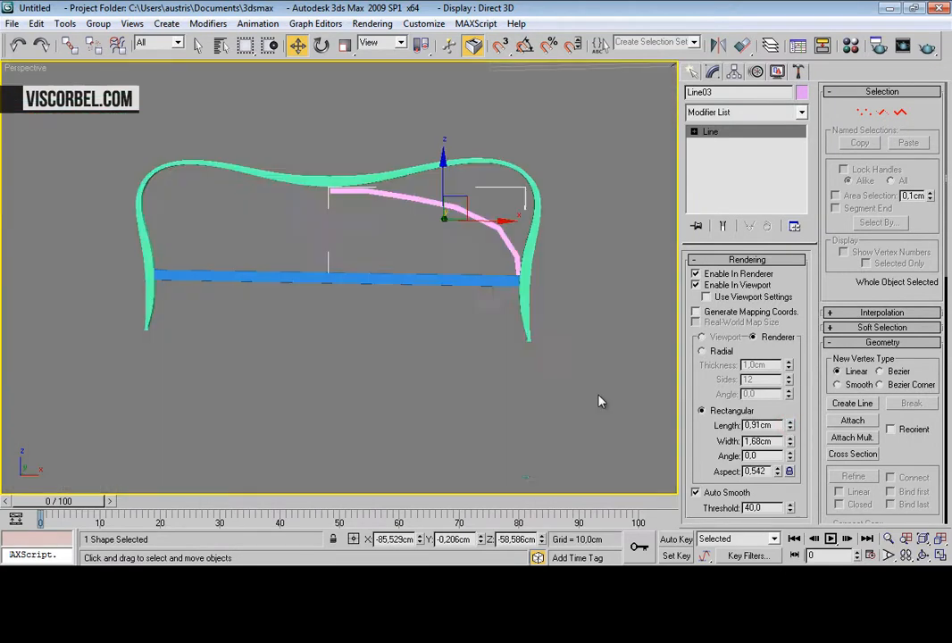
mouse_move(421, 284)
alt+middle_down()
mouse_move(513, 258)
mouse_move(595, 253)
mouse_move(628, 264)
mouse_move(581, 276)
mouse_move(524, 234)
alt+middle_up()
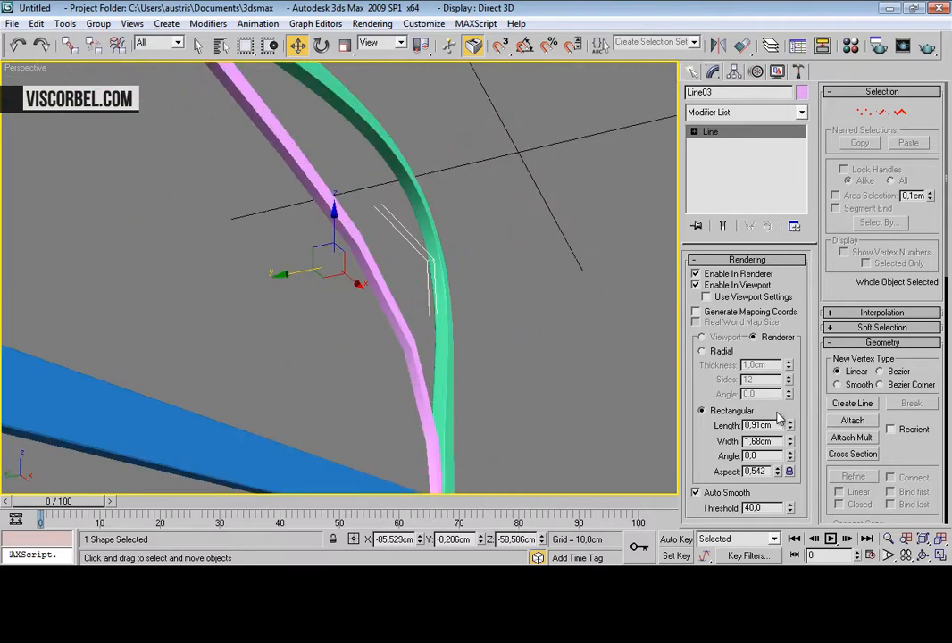
alt+middle_drag(471, 274, 365, 312)
Step: Add an Edit Poly modifier to the curved rail and work on its vertices in the Front view
key(f)
scroll(290, 296, up, 3)
scroll(448, 317, down, 1)
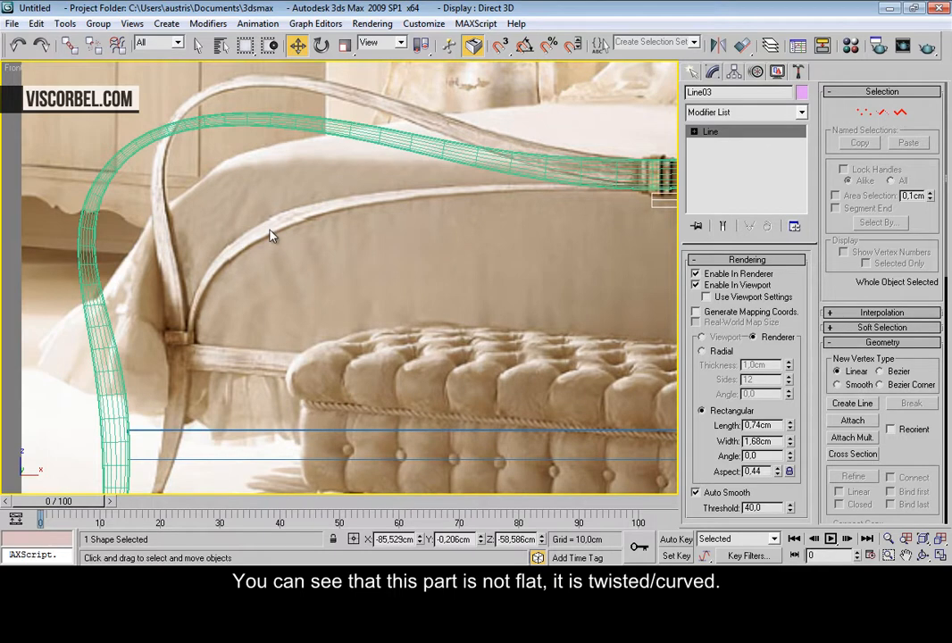
mouse_move(571, 234)
middle_down()
mouse_move(306, 237)
mouse_move(243, 248)
mouse_move(265, 250)
middle_up()
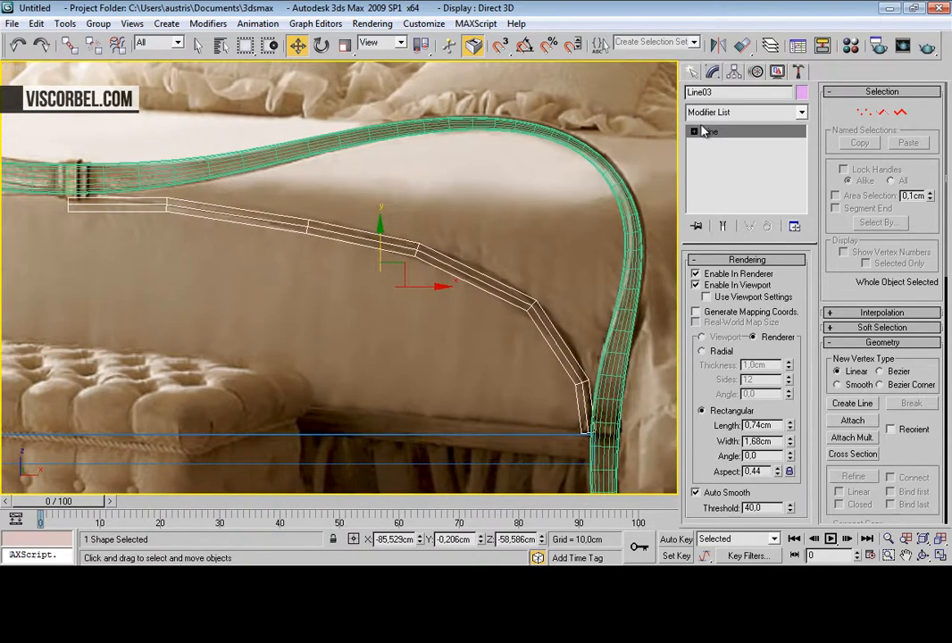
click(723, 112)
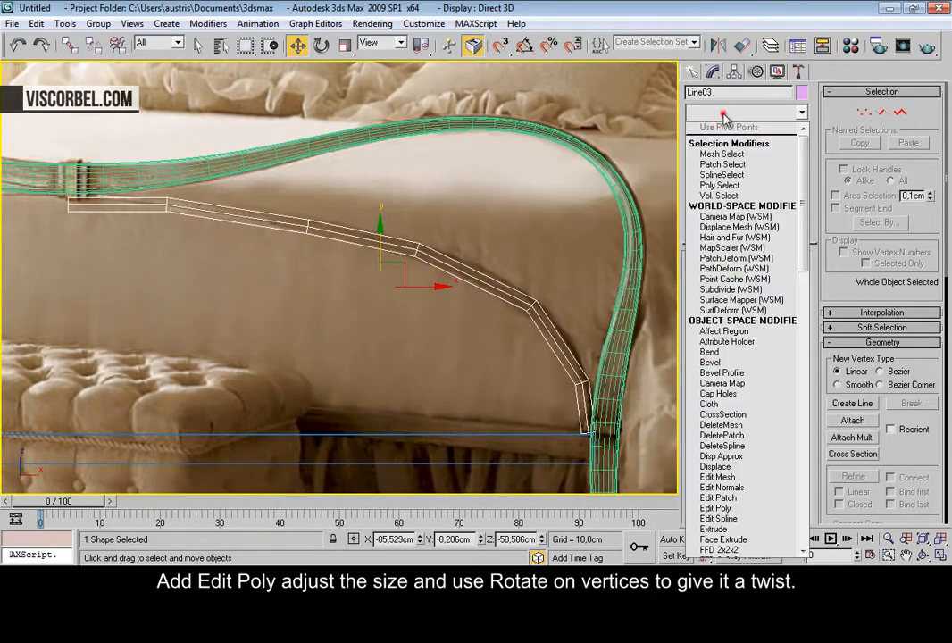
click(715, 508)
key(1)
Step: Scale down the rail's end vertices at the centre clasp and raise the first vertex groups to meet the frame
middle_drag(204, 208, 221, 219)
scroll(338, 239, up, 3)
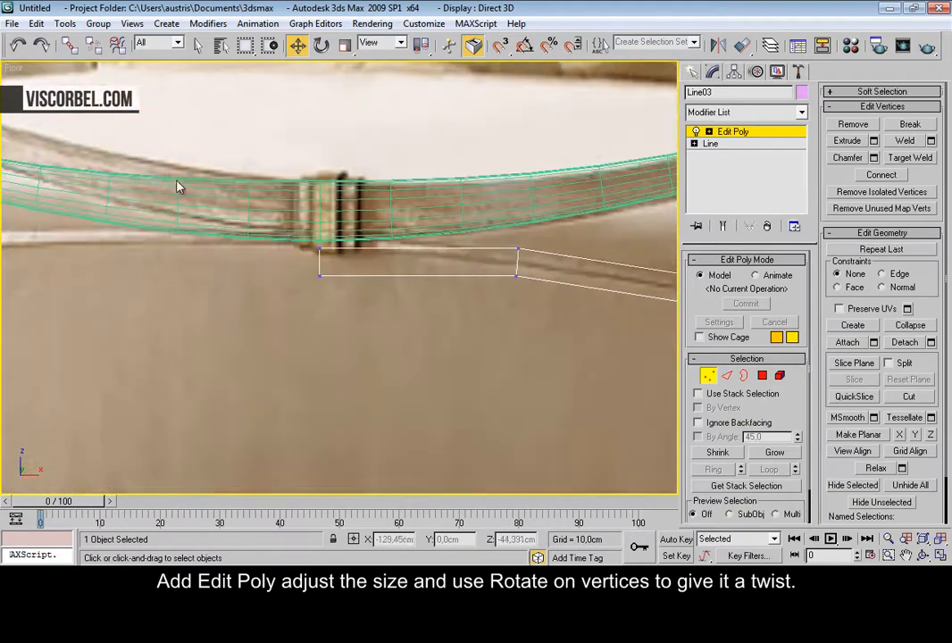
drag(338, 361, 336, 356)
key(r)
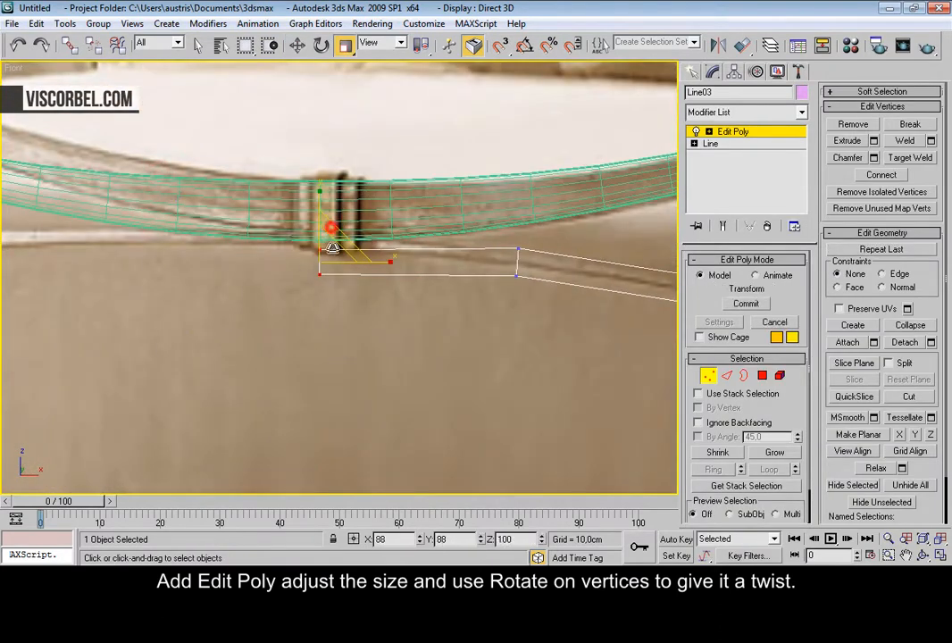
key(w)
drag(317, 211, 317, 196)
scroll(447, 254, down, 5)
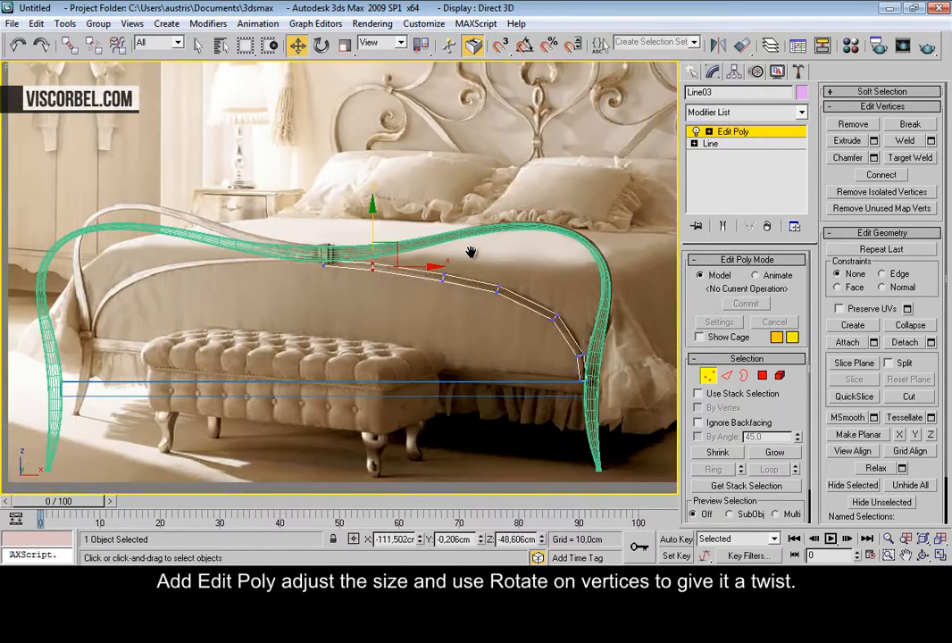
scroll(450, 259, up, 5)
key(r)
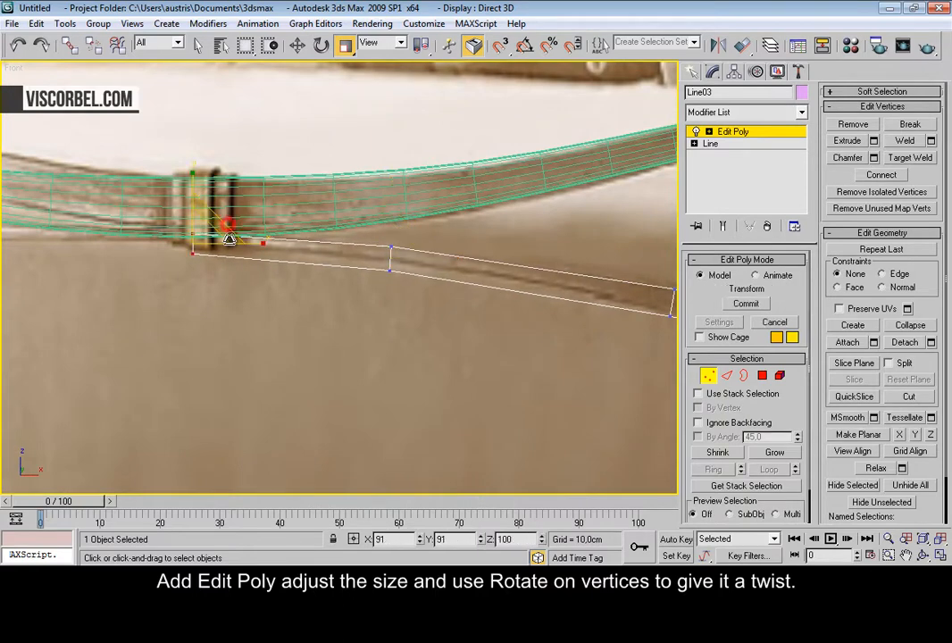
Step: Scale the vertex groups along the rail's bend to match the rail thickness in the reference image
scroll(333, 293, down, 5)
scroll(325, 259, up, 3)
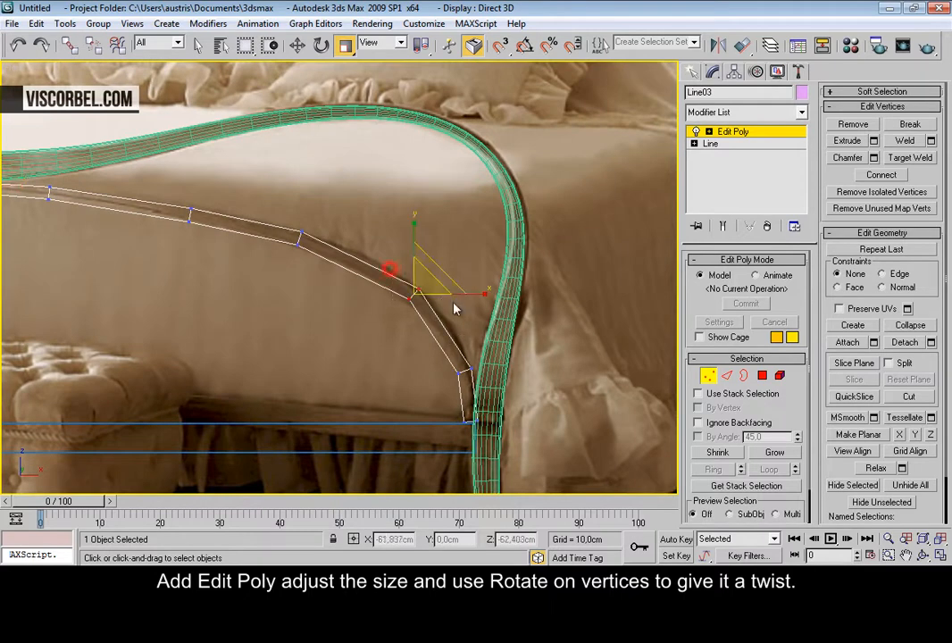
drag(439, 278, 330, 215)
click(189, 216)
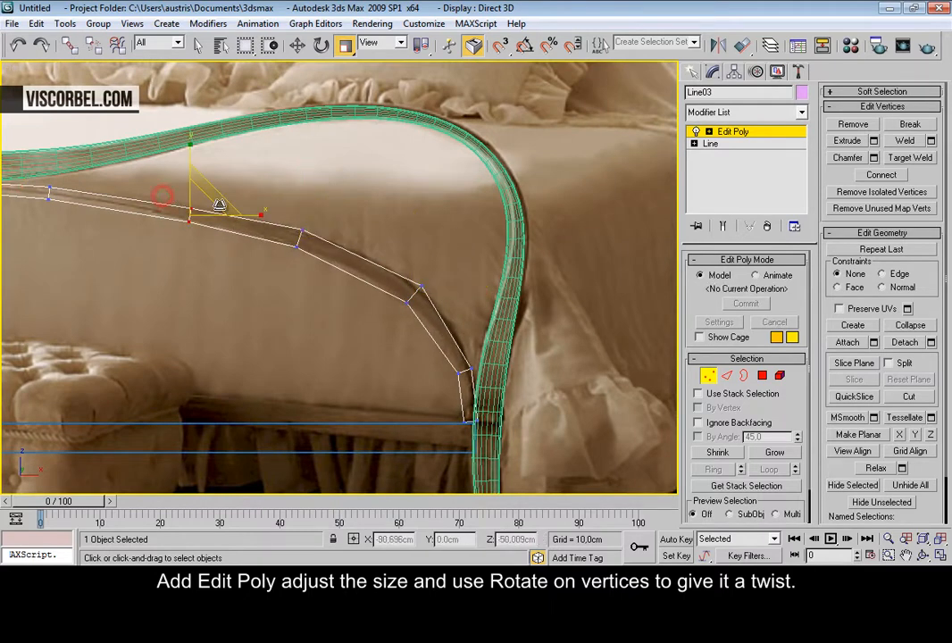
drag(492, 380, 504, 304)
Step: Rotate the vertex groups in the rail's middle section to give it a twist
scroll(432, 313, up, 5)
key(e)
drag(171, 128, 301, 272)
drag(249, 219, 268, 186)
middle_drag(114, 162, 505, 301)
drag(449, 323, 422, 284)
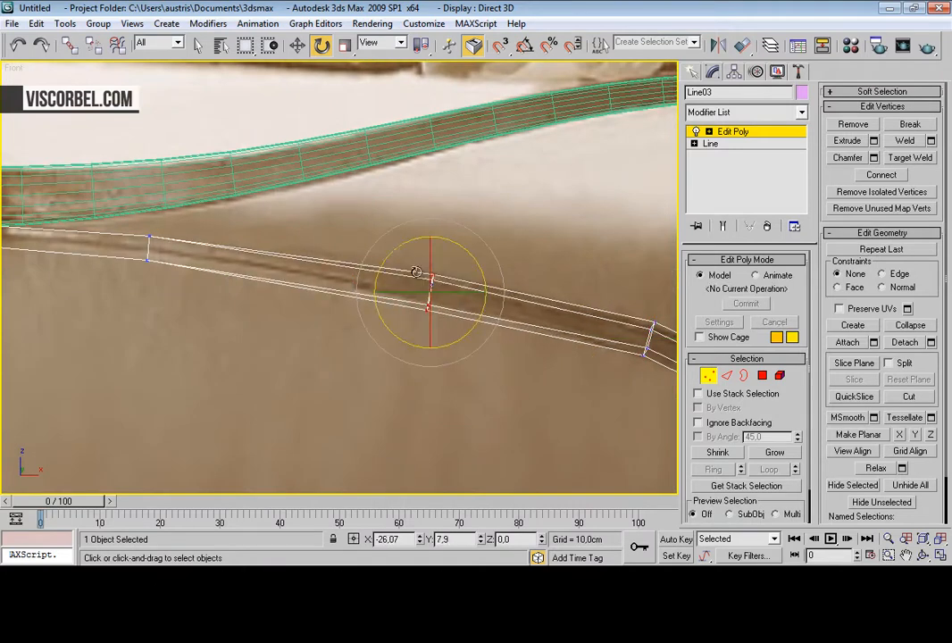
Step: Rotate the vertex group just above the rail's leg end about 24.5 degrees around Z
key(p)
key(z)
scroll(444, 253, down, 8)
alt+middle_drag(446, 259, 355, 299)
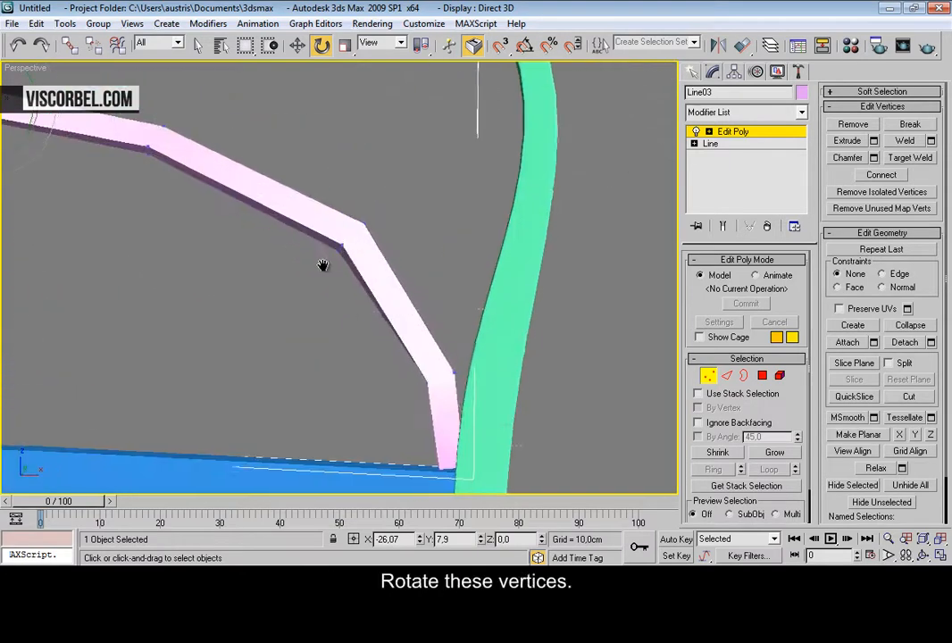
drag(362, 319, 486, 387)
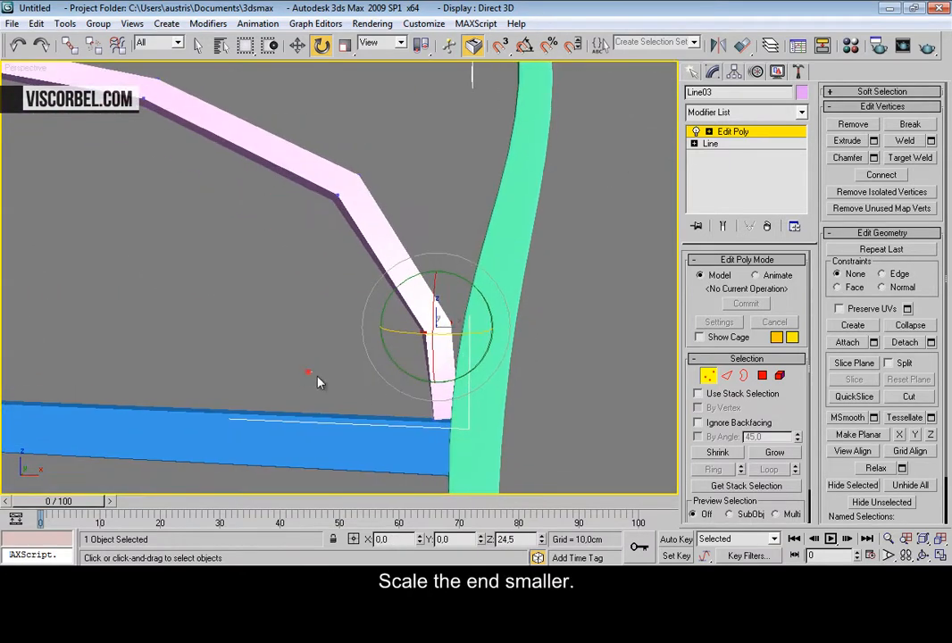
Step: Scale down the rail's two vertex groups nearest the leg and lower the end group slightly towards the crossbar
key(r)
drag(459, 412, 471, 451)
drag(383, 301, 510, 361)
drag(459, 318, 456, 330)
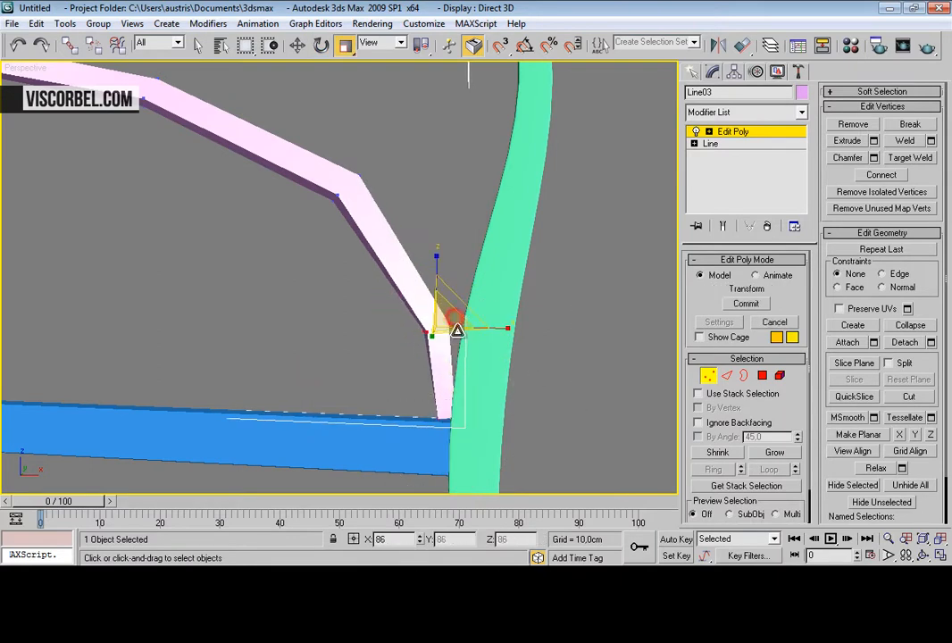
alt+middle_drag(412, 328, 346, 373)
key(w)
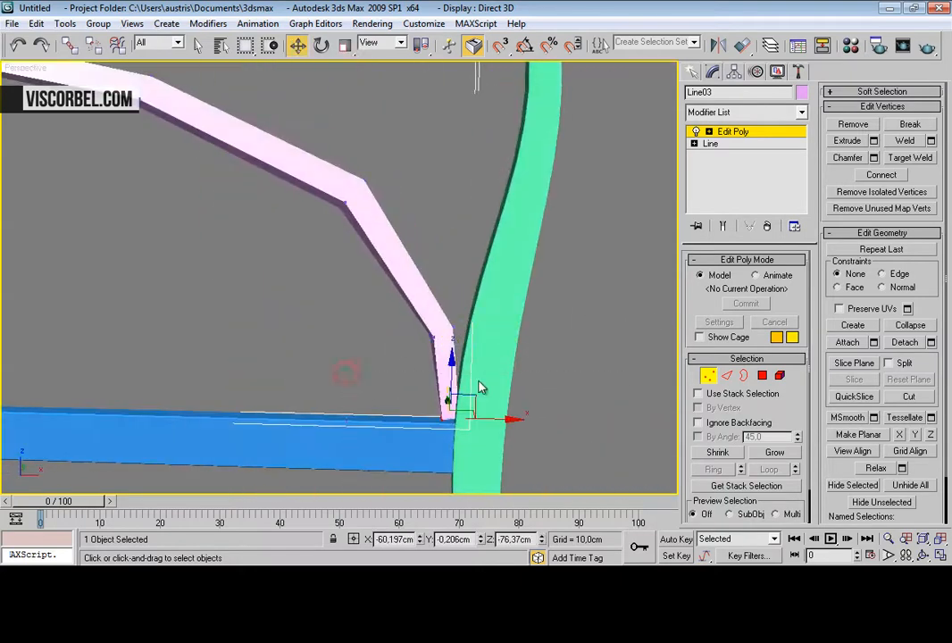
drag(452, 374, 453, 380)
Step: Move the rail's middle vertex groups in the Front view to follow the curve in the reference image
scroll(473, 359, down, 5)
alt+middle_drag(479, 346, 328, 284)
key(f)
scroll(455, 294, down, 2)
middle_drag(464, 279, 295, 213)
drag(231, 182, 231, 176)
drag(407, 231, 414, 229)
scroll(432, 276, down, 3)
middle_drag(434, 277, 437, 274)
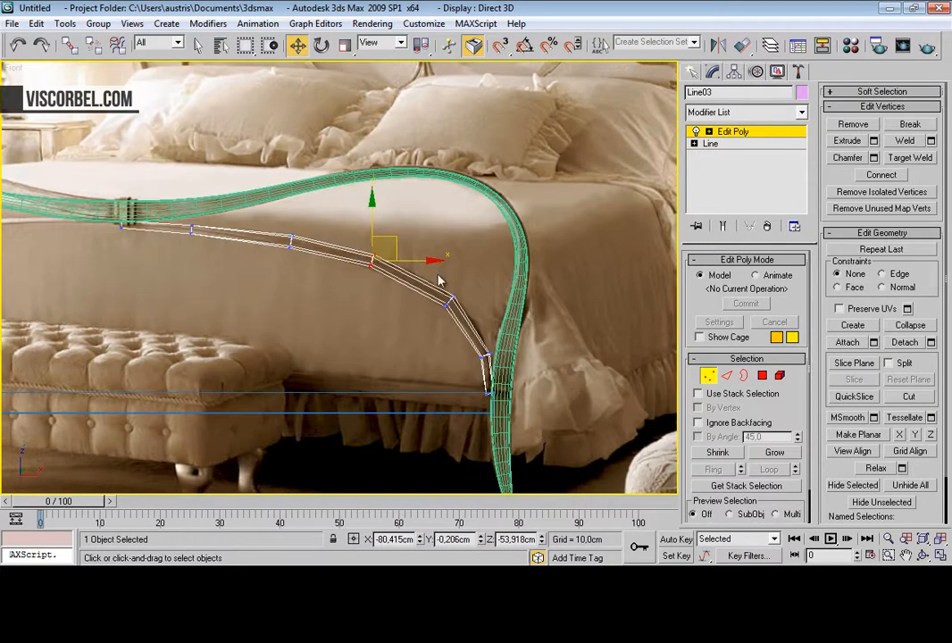
Step: Delete the polygon capping the curved rail's end at the leg
scroll(251, 269, up, 5)
middle_drag(251, 270, 389, 258)
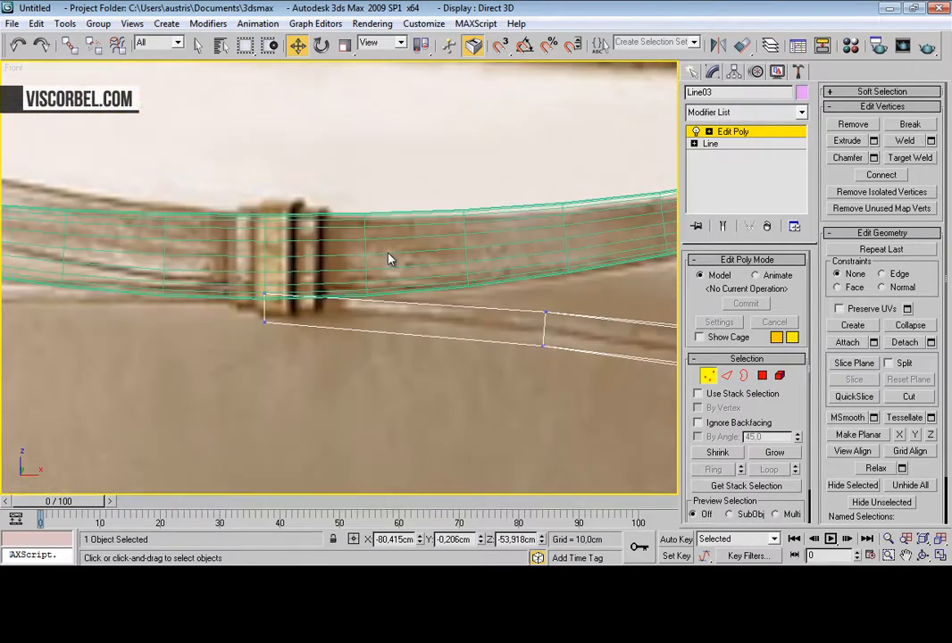
key(p)
scroll(427, 367, up, 4)
middle_drag(427, 367, 388, 286)
key(F3)
mouse_move(469, 343)
middle_down()
mouse_move(424, 282)
mouse_move(471, 404)
mouse_move(456, 355)
middle_up()
scroll(424, 282, up, 2)
scroll(472, 404, up, 2)
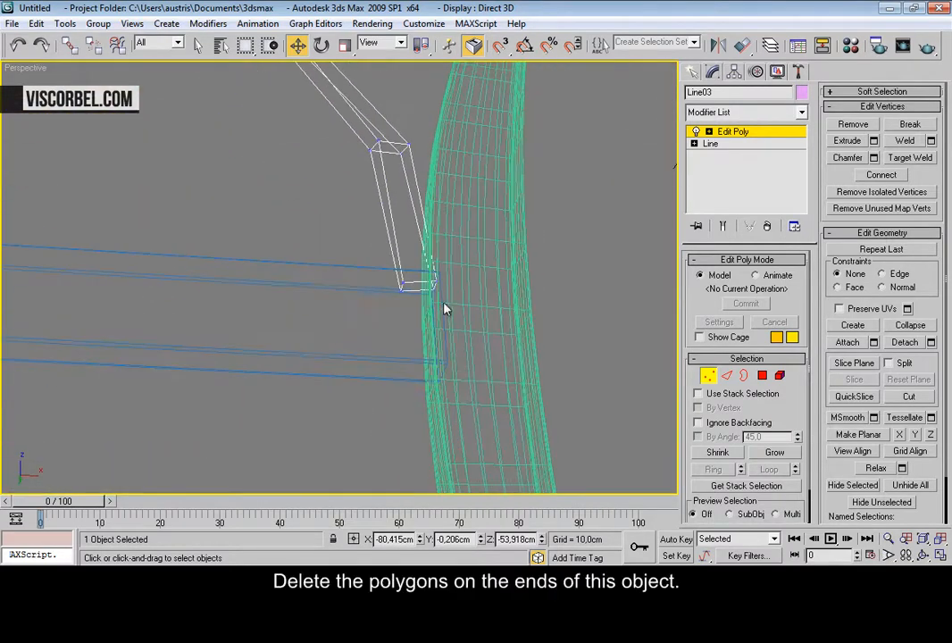
key(4)
click(418, 287)
key(Delete)
Step: Delete the polygon capping the curved rail's other end, beneath the frame's centre
scroll(220, 137, down, 2)
middle_drag(220, 137, 176, 226)
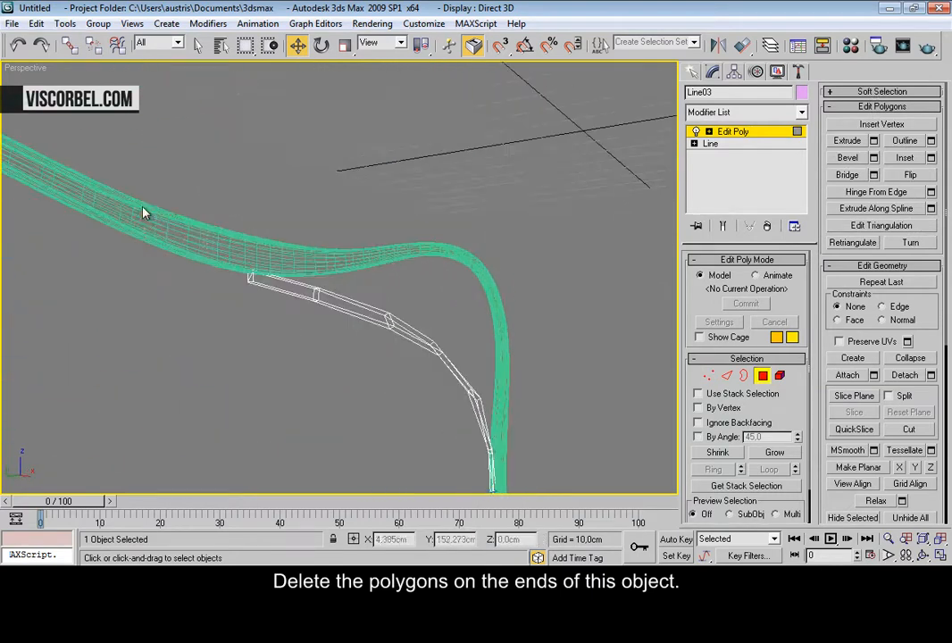
drag(247, 330, 251, 329)
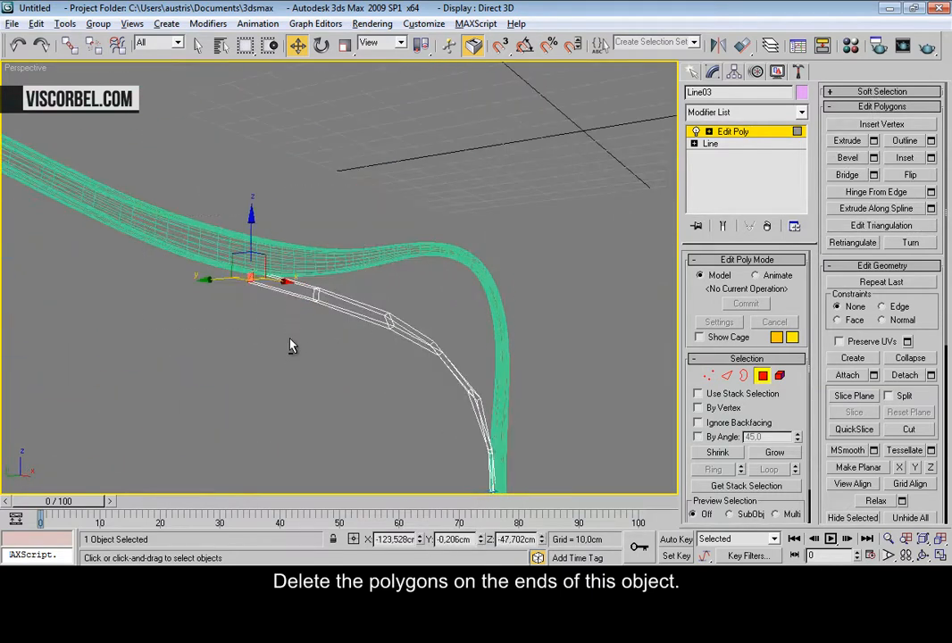
key(Delete)
Step: Chamfer the curved rail's lengthwise edge loops by 0,06 cm with 2 segments
scroll(365, 287, up, 2)
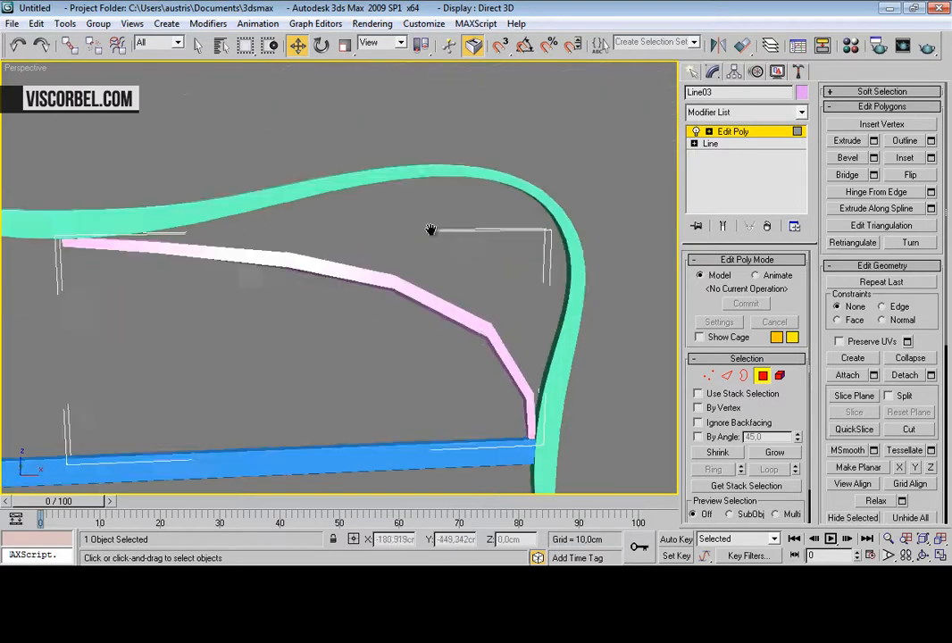
middle_drag(464, 302, 406, 174)
scroll(496, 244, up, 2)
alt+middle_drag(496, 244, 518, 250)
key(2)
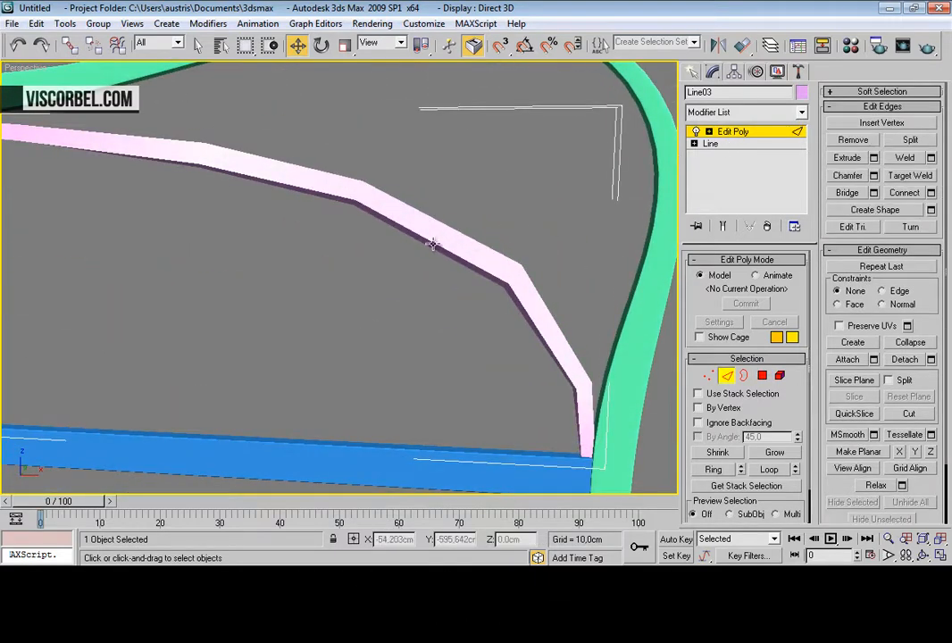
key(F3)
drag(450, 317, 450, 319)
key(F3)
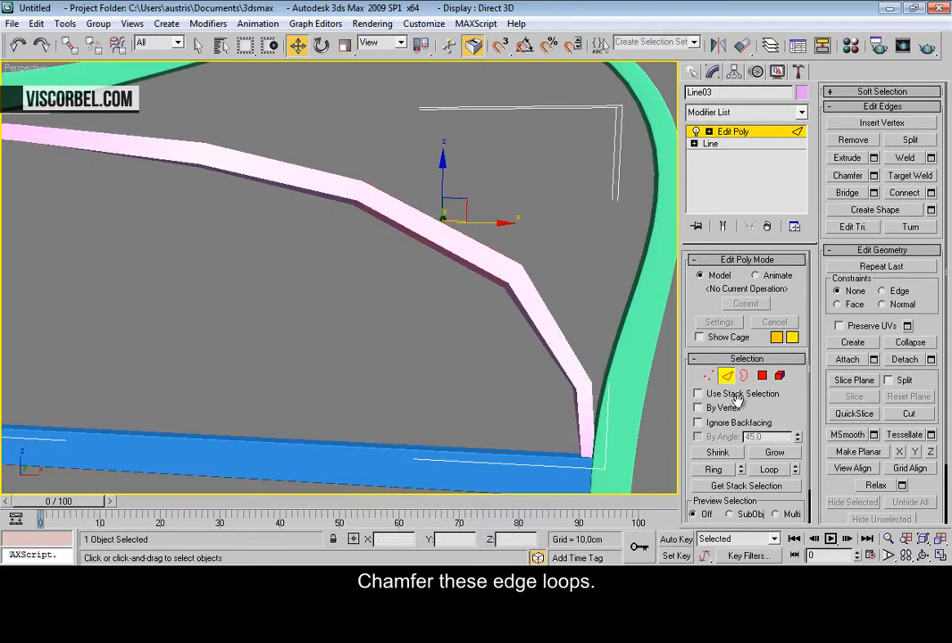
click(771, 471)
alt+middle_drag(386, 232, 322, 250)
scroll(354, 240, up, 3)
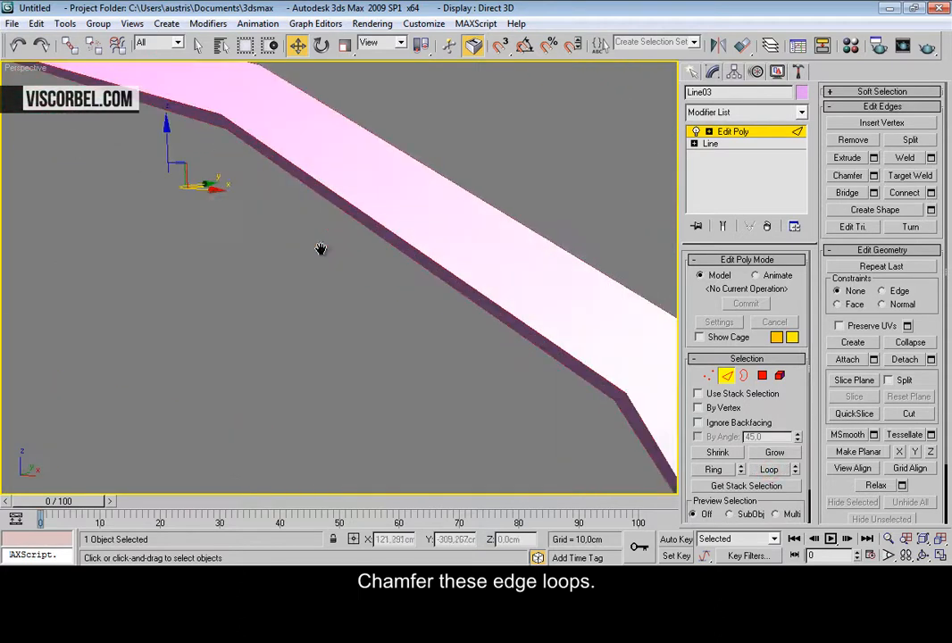
right_click(451, 248)
click(371, 334)
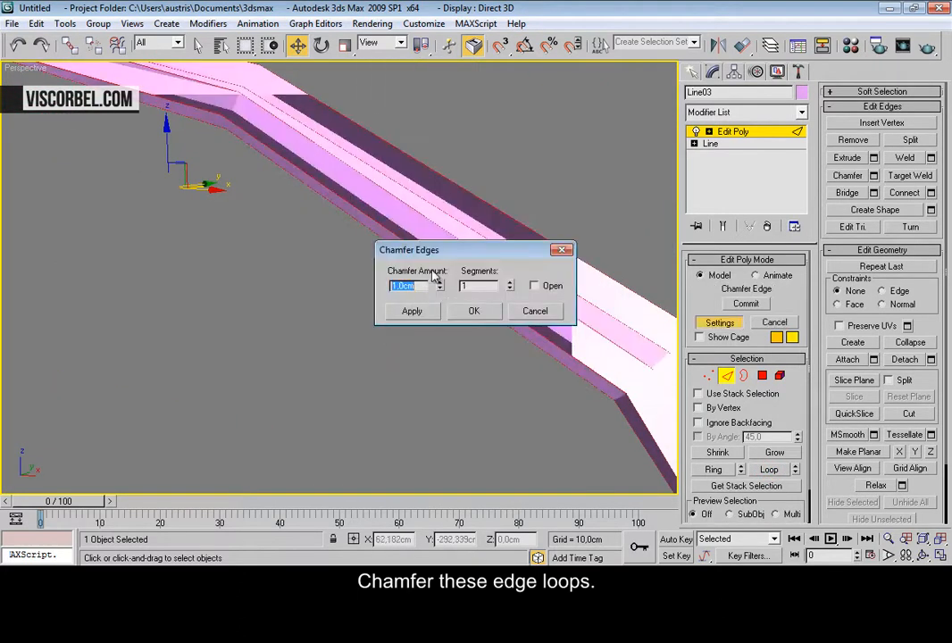
drag(438, 284, 433, 356)
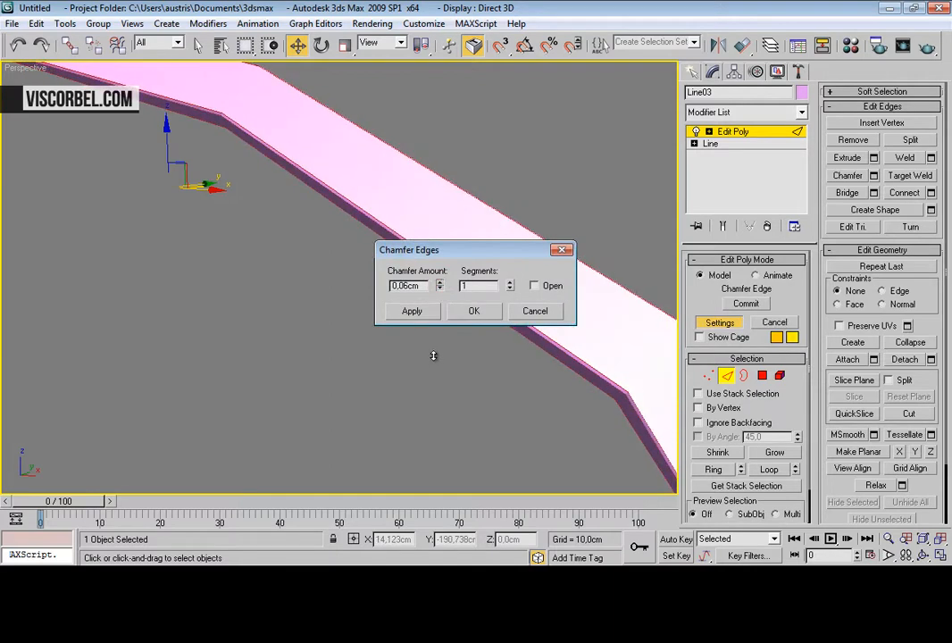
click(510, 283)
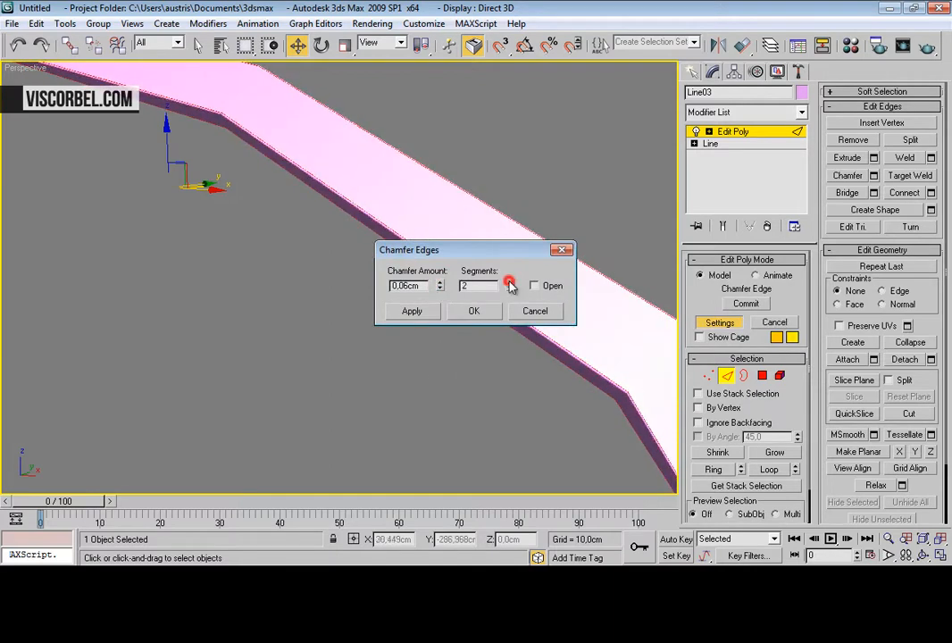
click(480, 319)
scroll(421, 296, down, 4)
Step: Add a TurboSmooth modifier to the curved rail
click(770, 133)
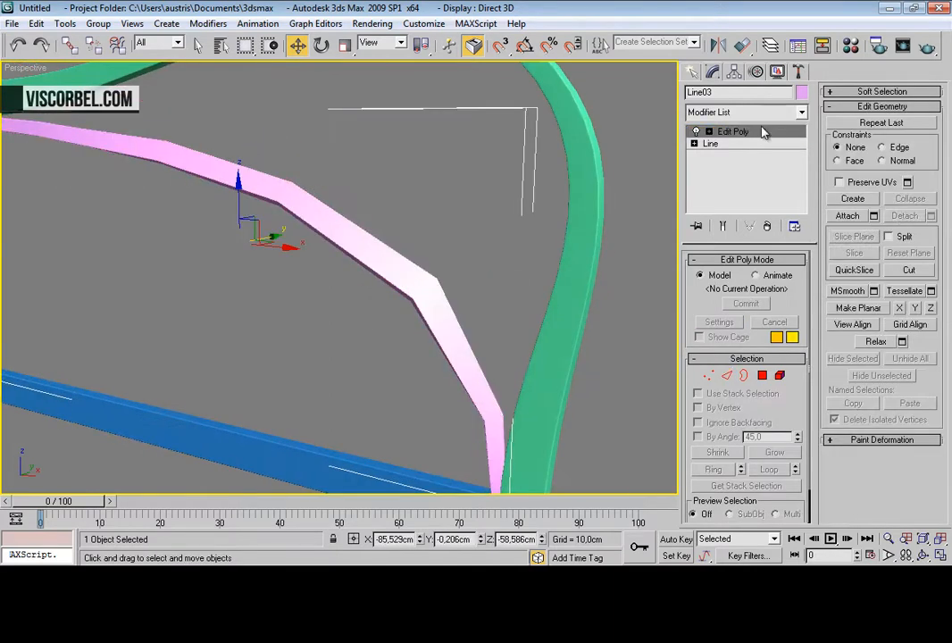
click(749, 111)
key(t)
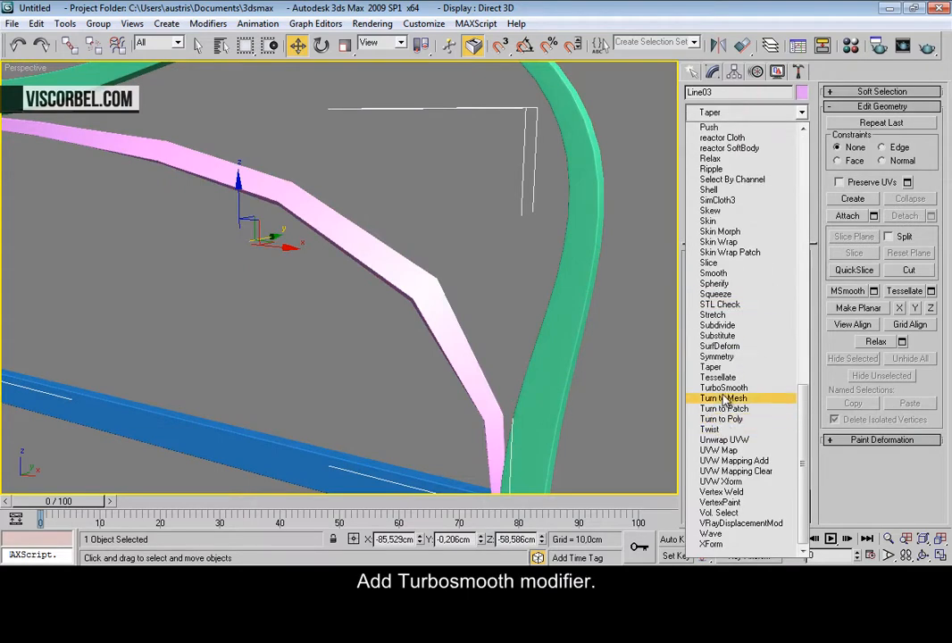
click(719, 387)
alt+middle_drag(240, 253, 399, 264)
Step: Scale down the curved rail's vertex groups at and near the end beneath the frame's centre, working in the Front view
key(f)
scroll(382, 280, down, 5)
scroll(399, 264, up, 5)
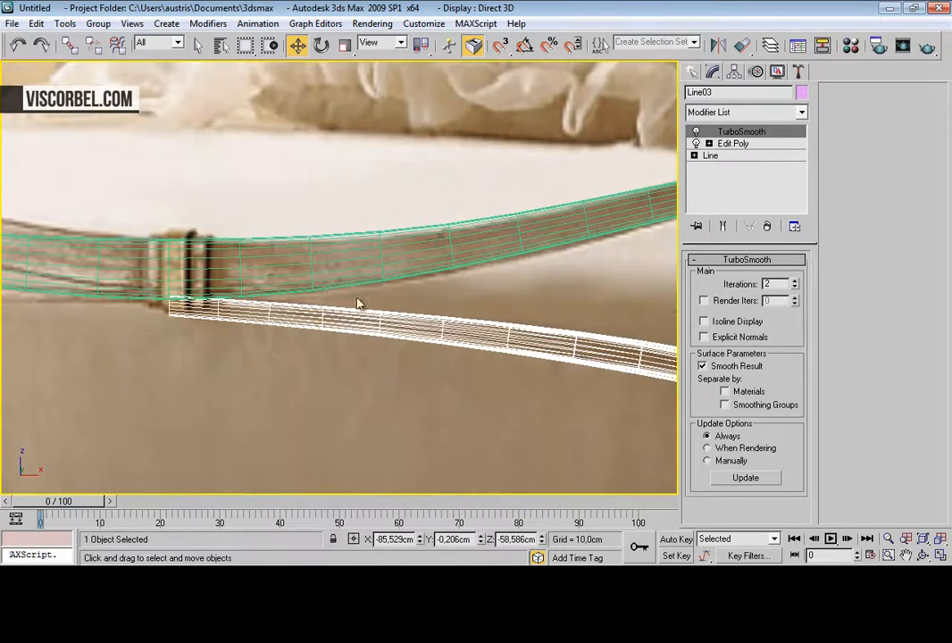
click(730, 144)
middle_drag(205, 268, 368, 282)
key(1)
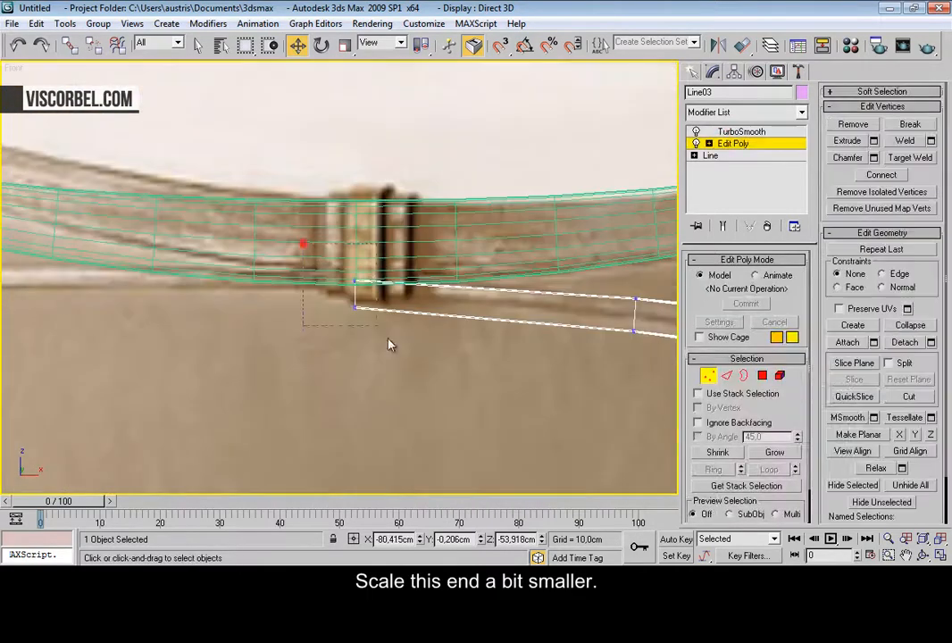
drag(365, 285, 370, 307)
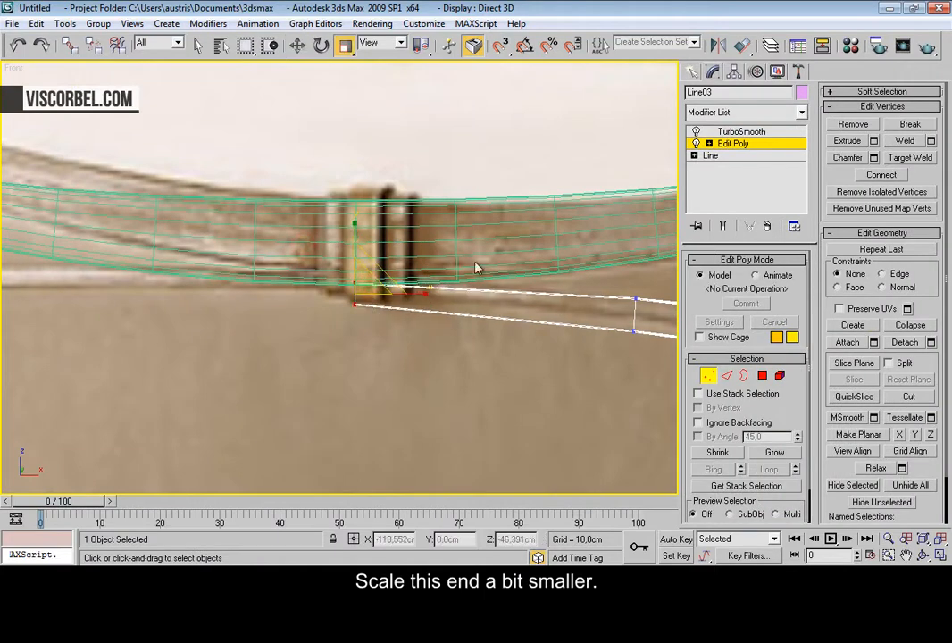
middle_drag(523, 241, 324, 241)
drag(441, 302, 446, 319)
scroll(438, 319, down, 3)
middle_drag(419, 319, 278, 295)
drag(388, 253, 406, 266)
drag(454, 293, 448, 300)
Step: Nudge the rail's vertex groups nearest the frame's centre to follow the curve in the reference image
middle_drag(229, 249, 401, 278)
scroll(401, 277, up, 2)
key(w)
drag(422, 277, 423, 272)
key(1)
scroll(339, 250, down, 6)
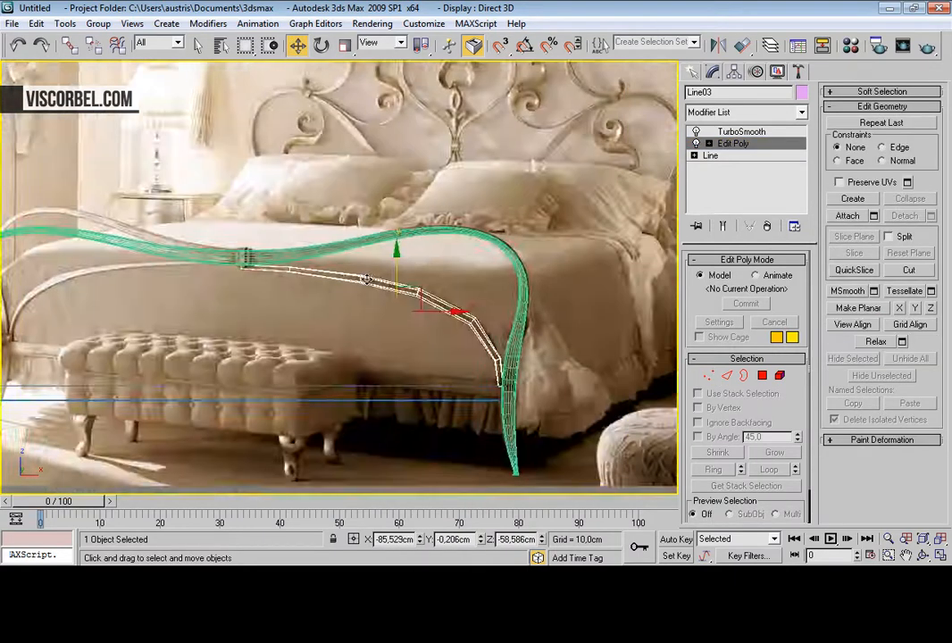
scroll(357, 254, up, 5)
key(1)
drag(421, 306, 421, 306)
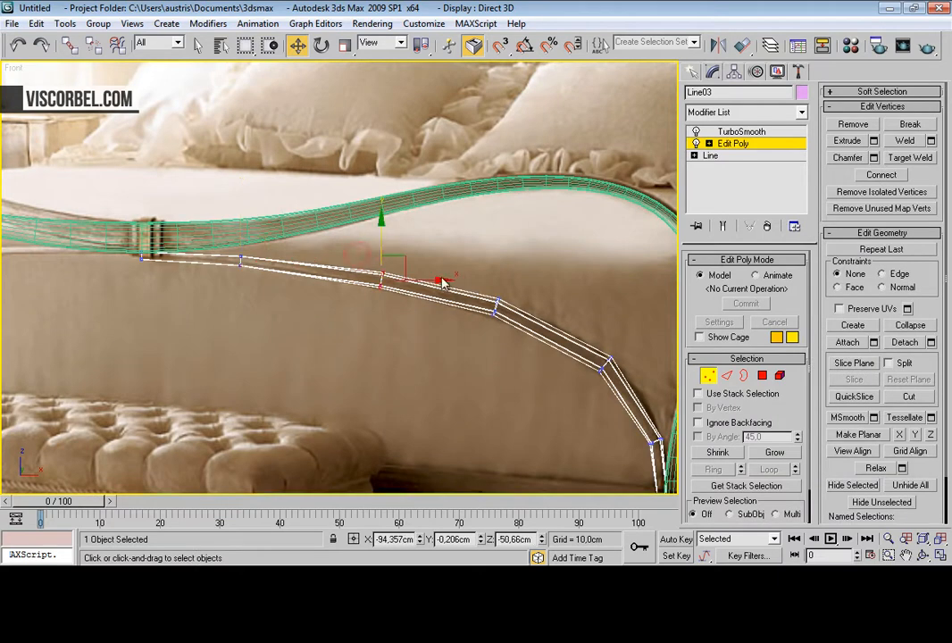
click(376, 241)
key(1)
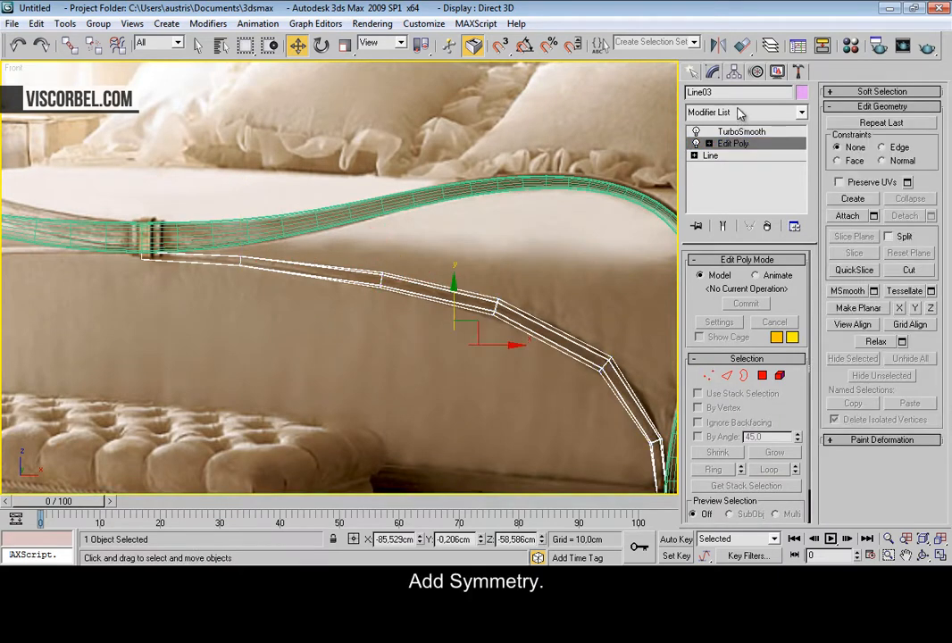
Step: Add a Symmetry modifier mirroring on X between the rail's Edit Poly and TurboSmooth modifiers
click(739, 115)
scroll(742, 340, down, 20)
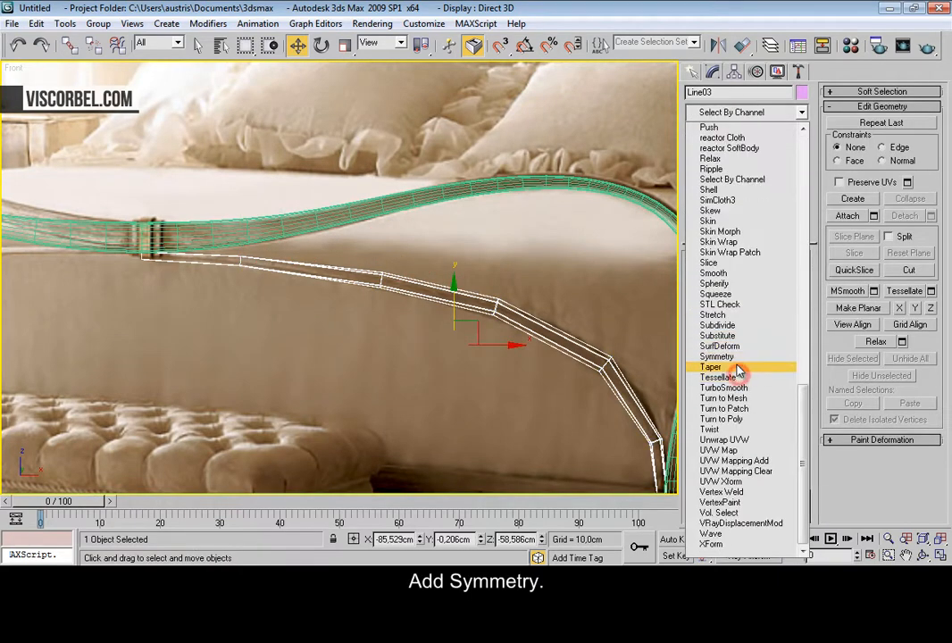
click(717, 356)
middle_drag(334, 287, 636, 366)
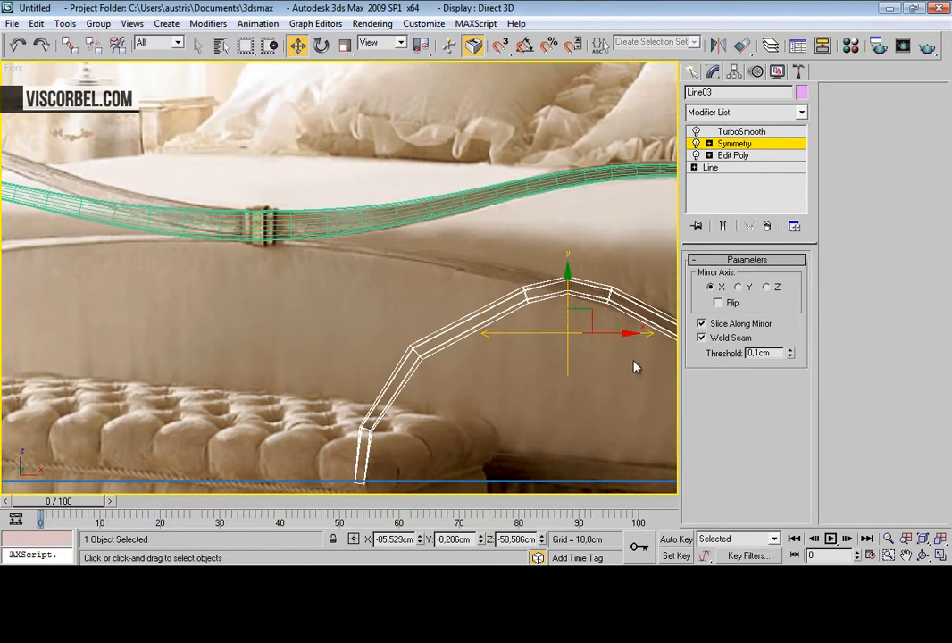
Step: Move the symmetry's mirror plane to the rail's inner end, aligned with the centre of the footboard frame
drag(611, 334, 299, 343)
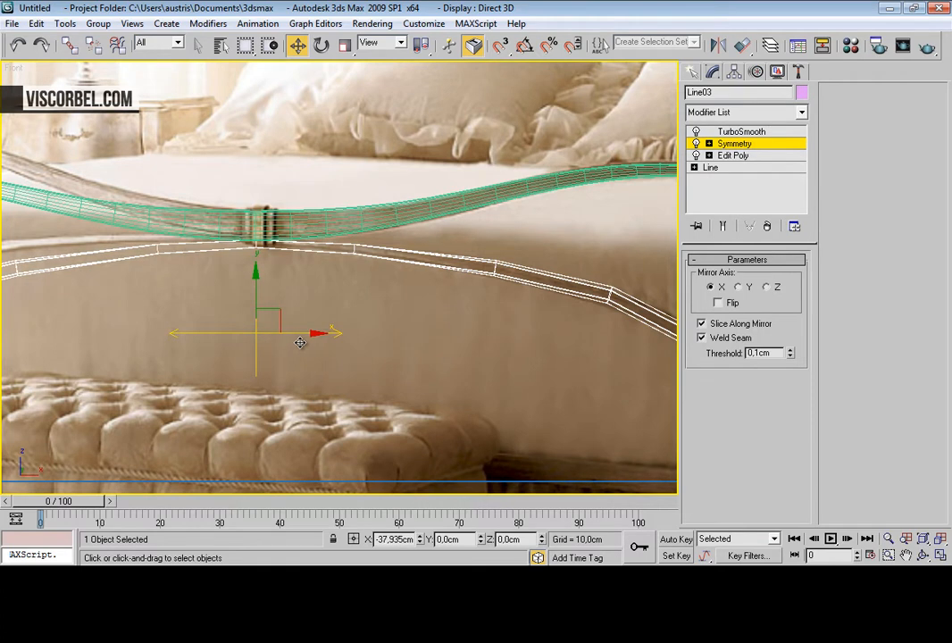
scroll(265, 300, up, 5)
drag(273, 324, 274, 140)
scroll(311, 226, up, 2)
middle_drag(312, 226, 318, 308)
scroll(306, 260, up, 7)
middle_drag(305, 260, 454, 397)
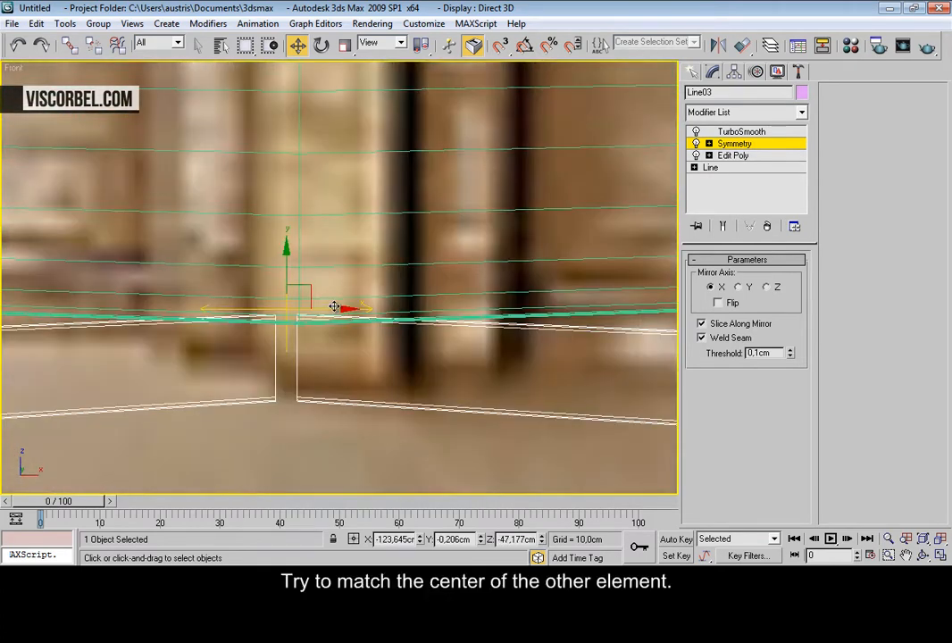
drag(332, 309, 336, 309)
scroll(381, 298, down, 6)
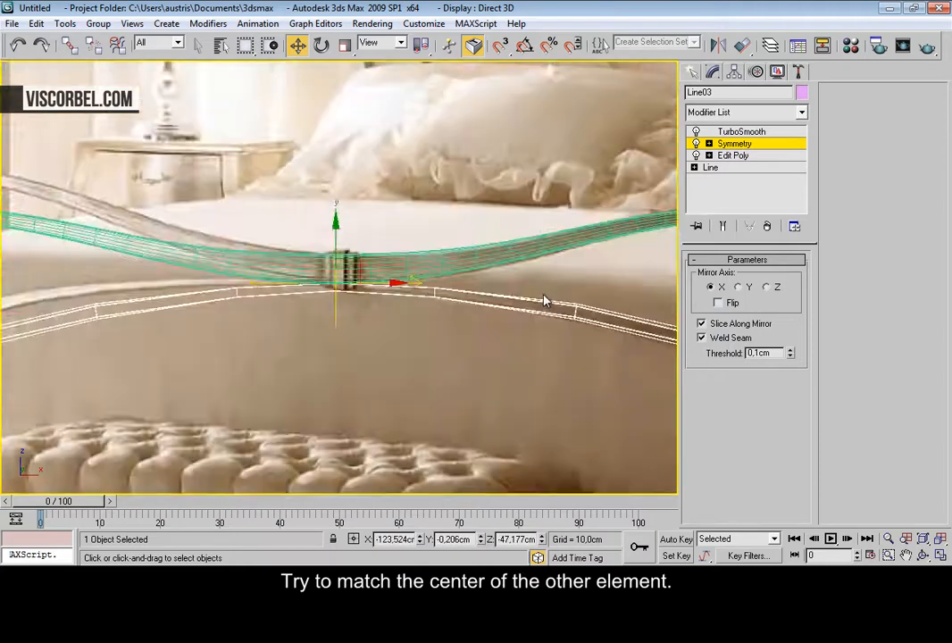
scroll(419, 265, up, 12)
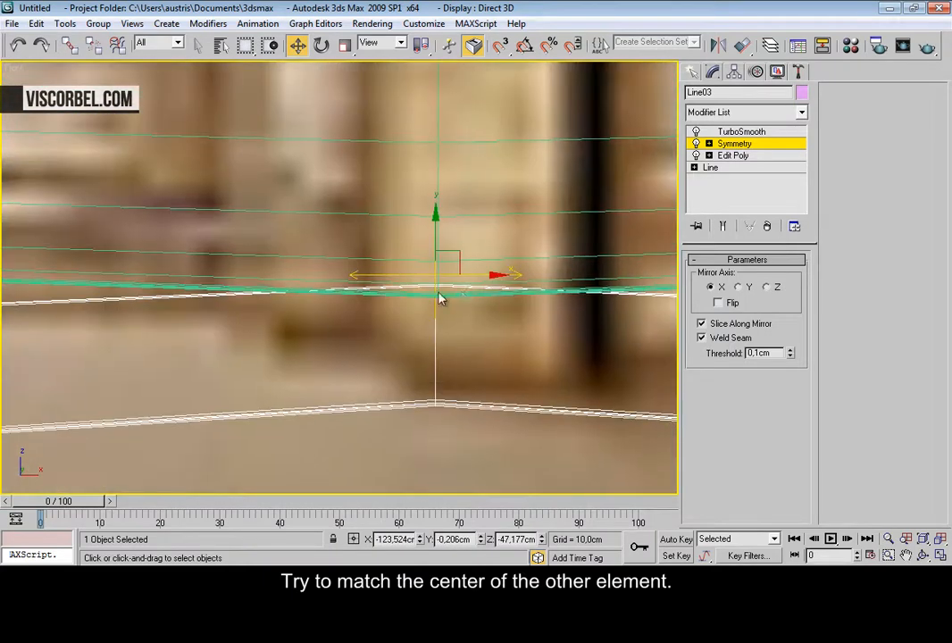
drag(491, 274, 484, 276)
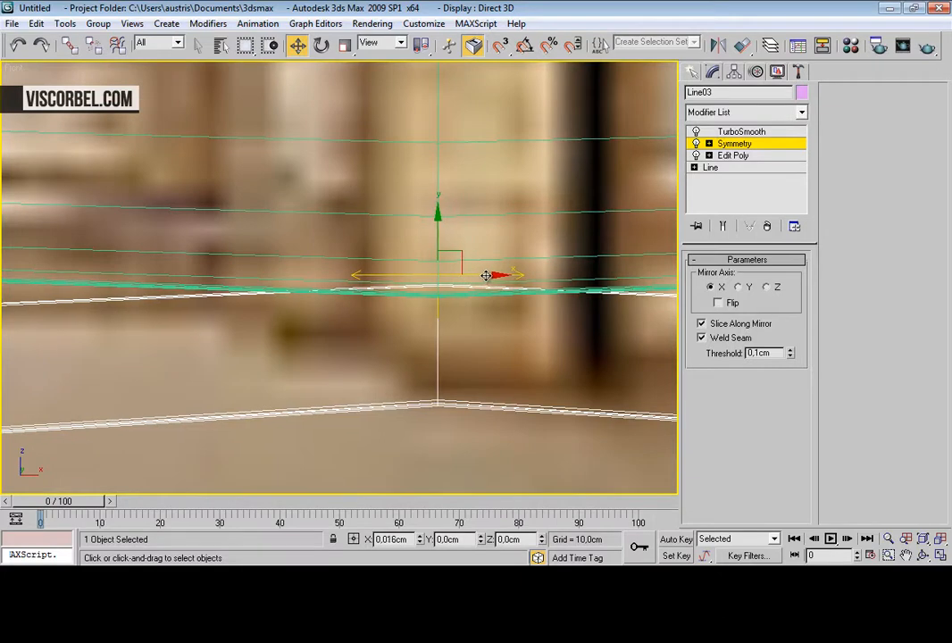
Step: Examine the mirrored rail's seam beneath the frame's centre in the Perspective and Front views
key(p)
alt+middle_drag(314, 259, 355, 348)
scroll(331, 214, up, 5)
scroll(300, 291, up, 3)
scroll(339, 279, up, 3)
key(1)
click(349, 448)
scroll(320, 302, down, 5)
scroll(354, 348, down, 6)
alt+middle_drag(361, 308, 331, 278)
key(f)
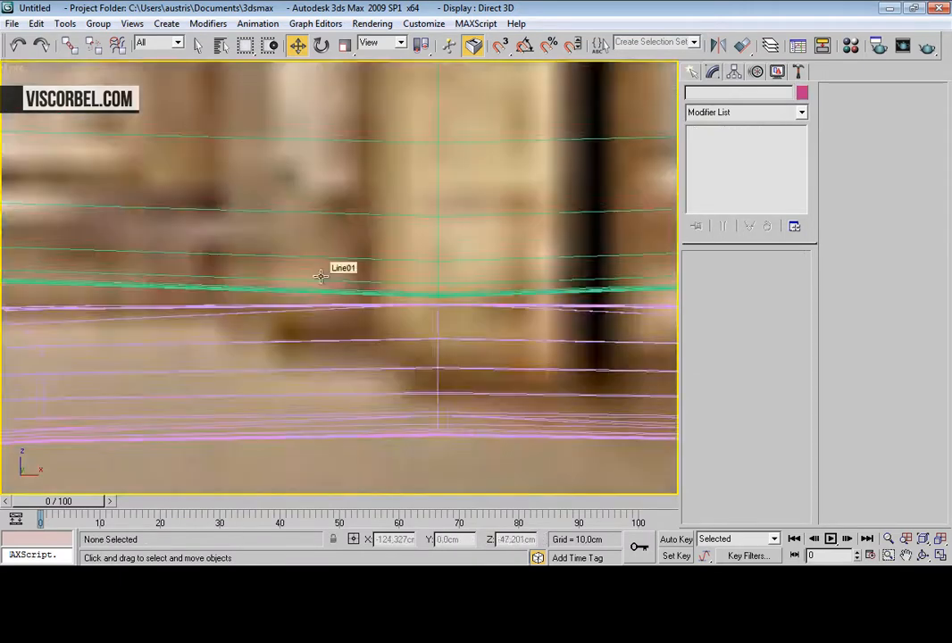
scroll(329, 276, down, 8)
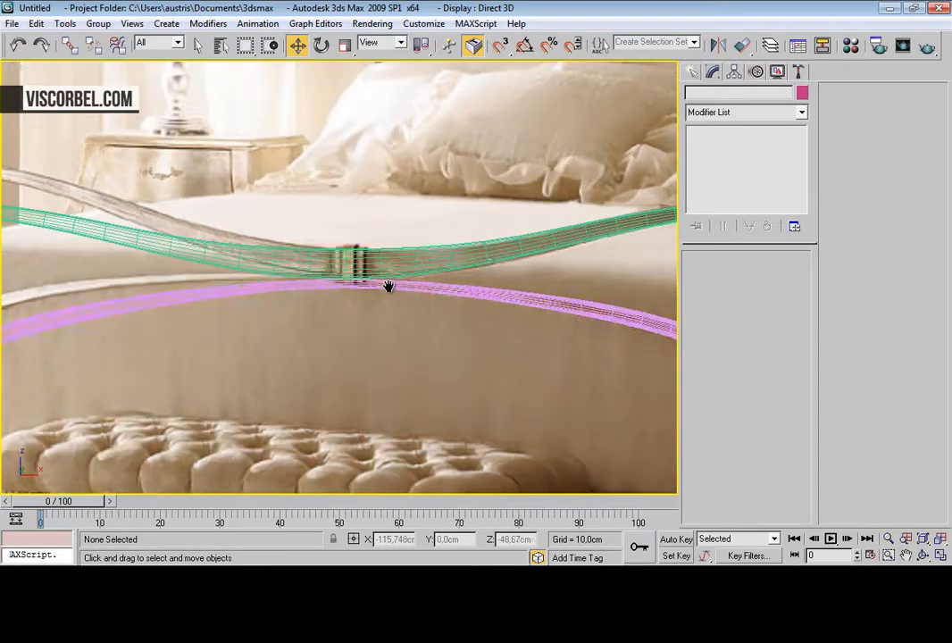
Step: Raise the curved rail's Edit Poly vertex groups near the centre slightly towards the frame
click(388, 285)
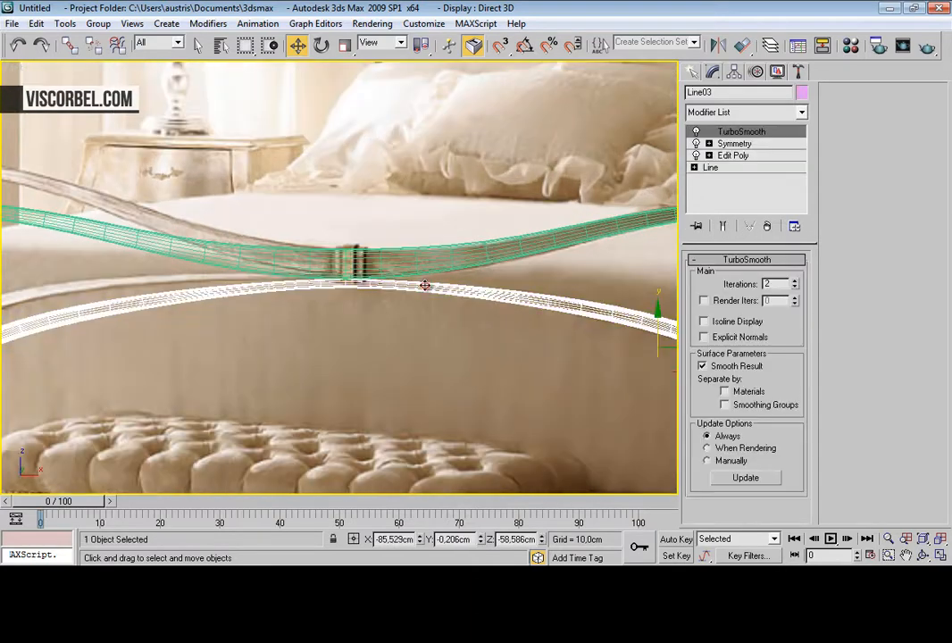
click(736, 145)
click(734, 158)
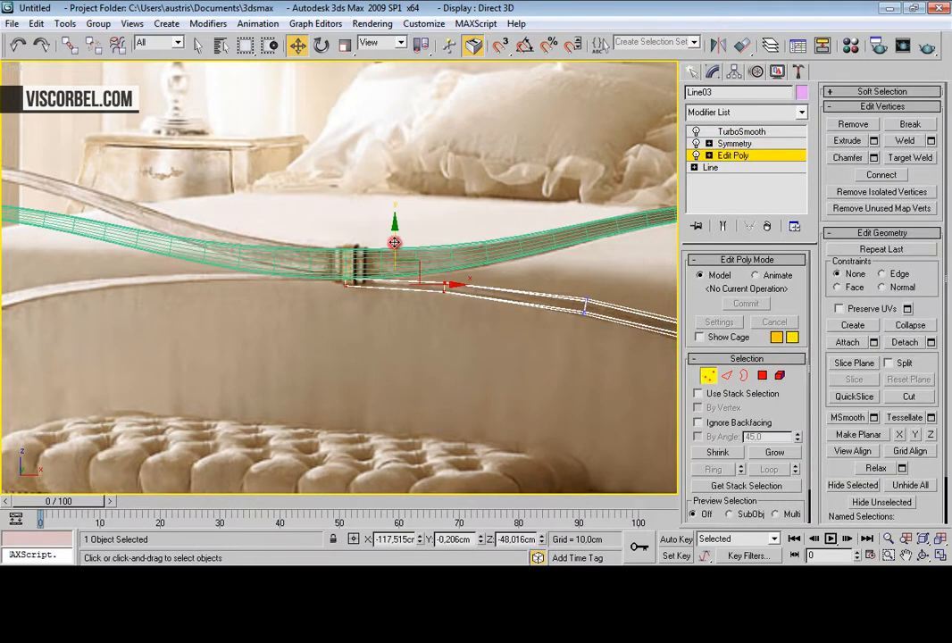
drag(395, 242, 395, 240)
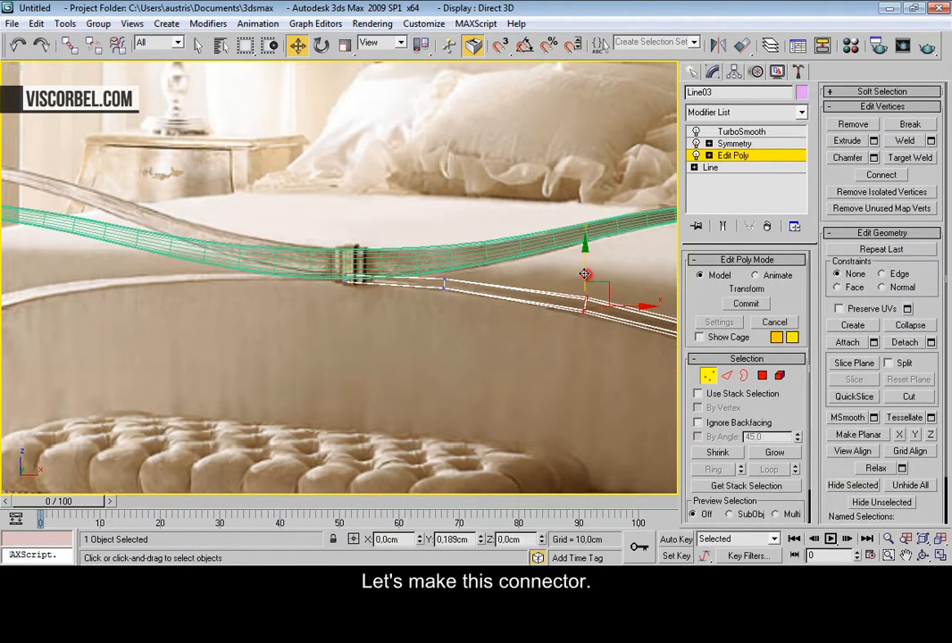
click(470, 325)
Step: Create a box about 5,31 cm long, 3,63 cm wide and 1,775 cm high over the central connector in the Front view
scroll(369, 239, up, 4)
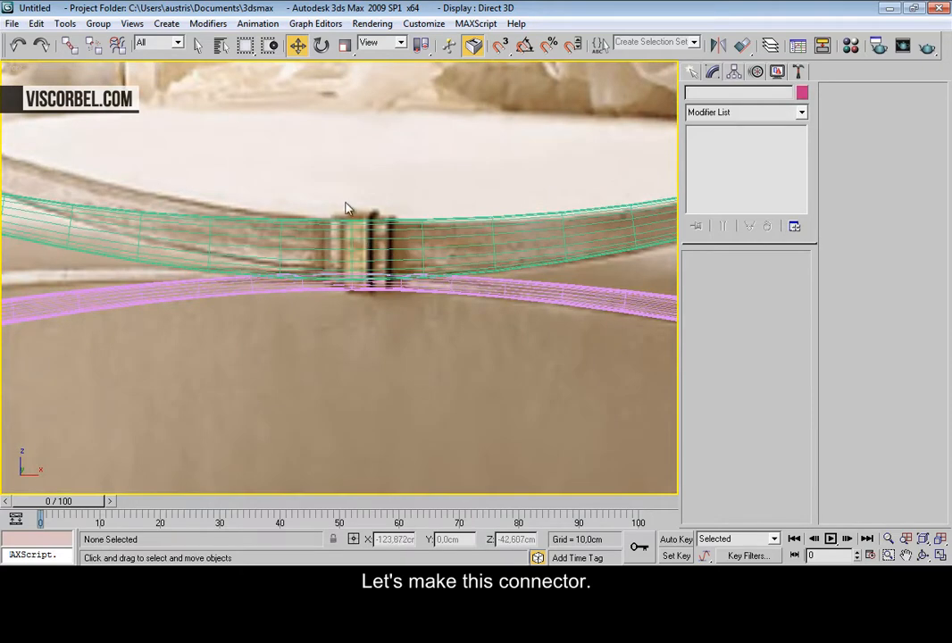
scroll(377, 225, up, 4)
middle_drag(371, 286, 359, 290)
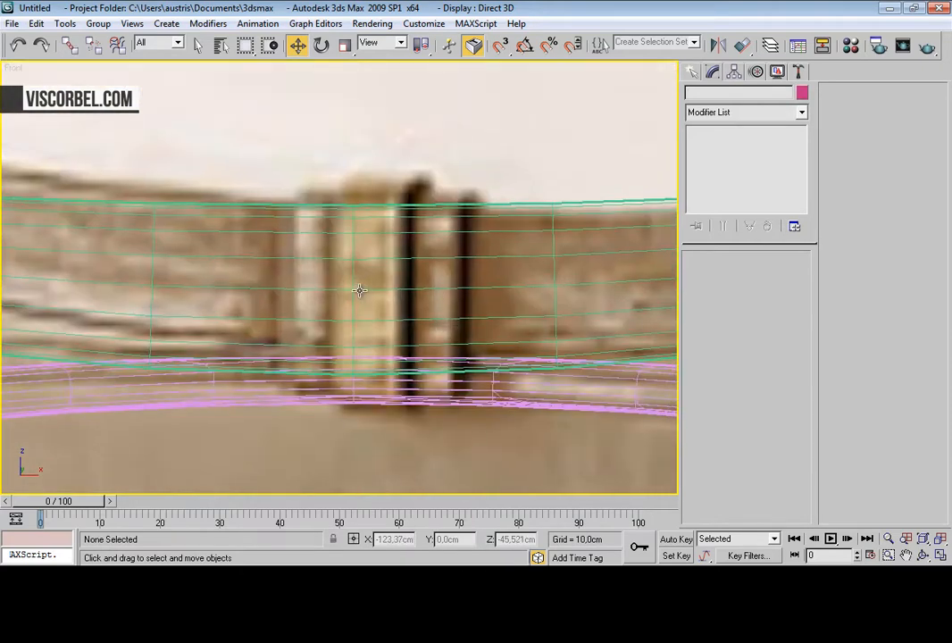
ctrl+right_click(449, 283)
click(458, 251)
scroll(459, 253, down, 3)
scroll(447, 259, up, 3)
drag(337, 183, 427, 431)
drag(428, 431, 505, 429)
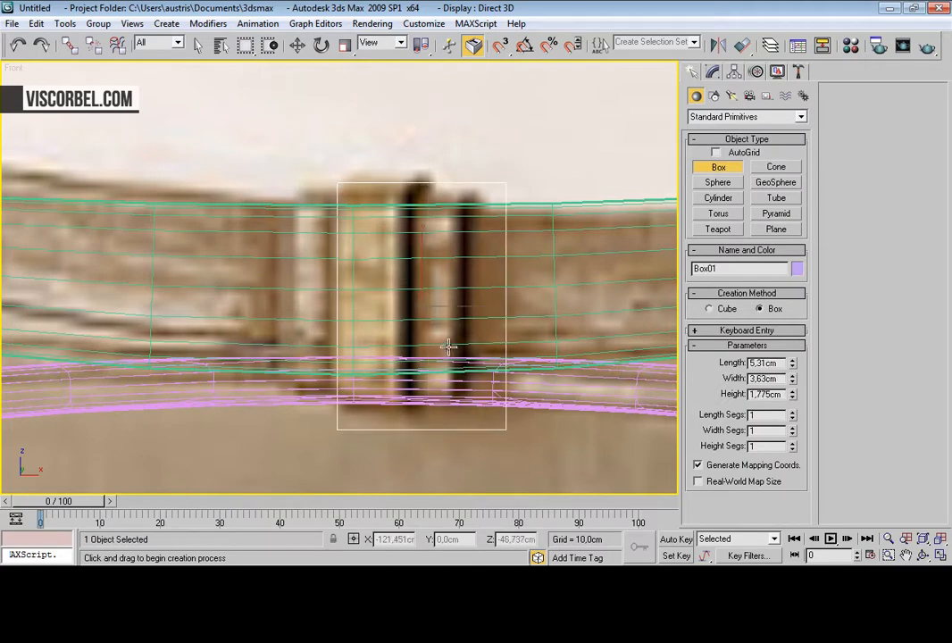
Step: Centre the box on the connector in the Front view and move it over the frame's depth in the Top view
key(w)
drag(467, 304, 418, 309)
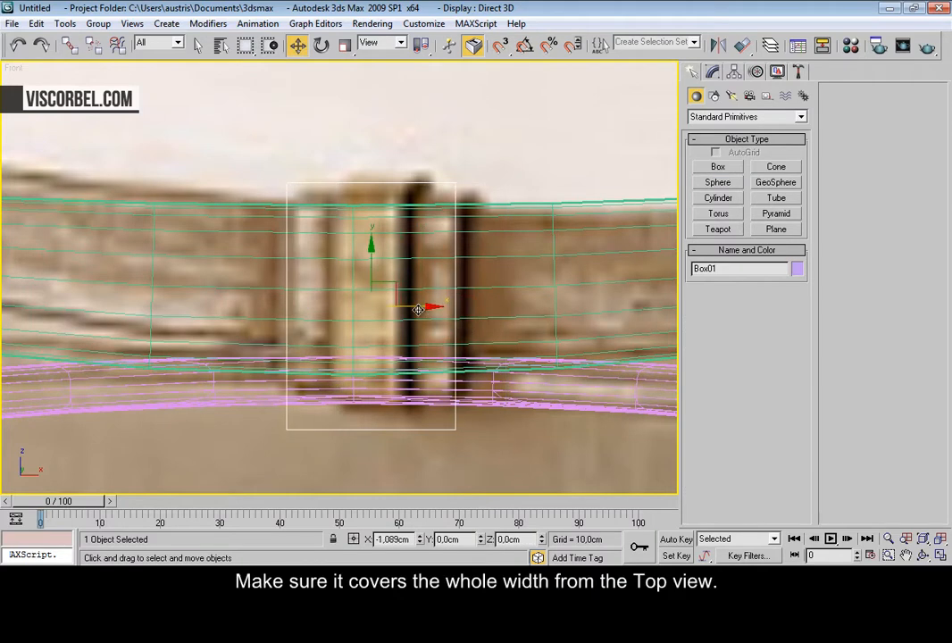
key(t)
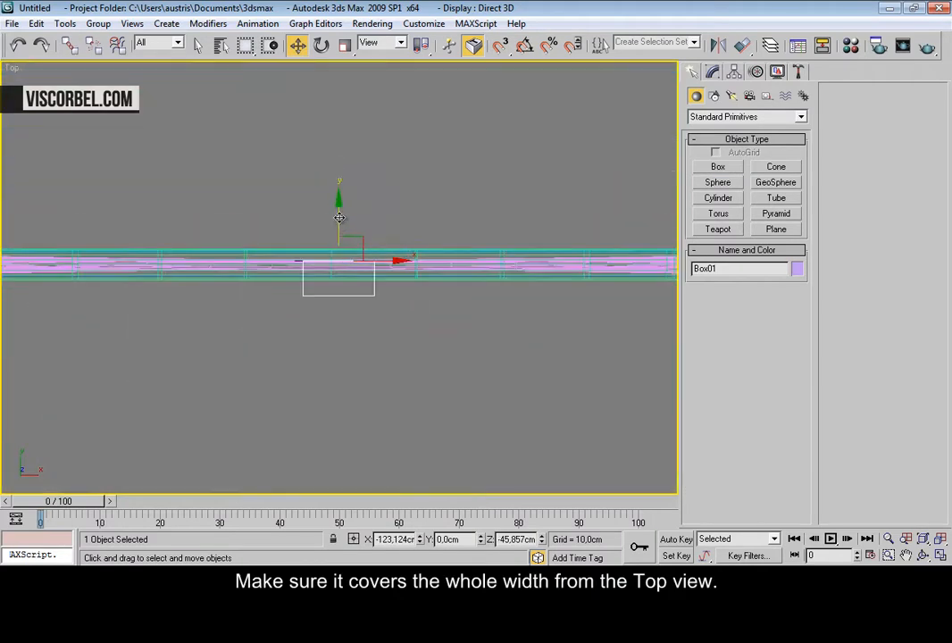
drag(341, 223, 330, 209)
Step: Convert the box to Editable Poly and adjust its back and front vertices to cover the frame's full depth in the Top view
right_click(359, 242)
mouse_move(366, 382)
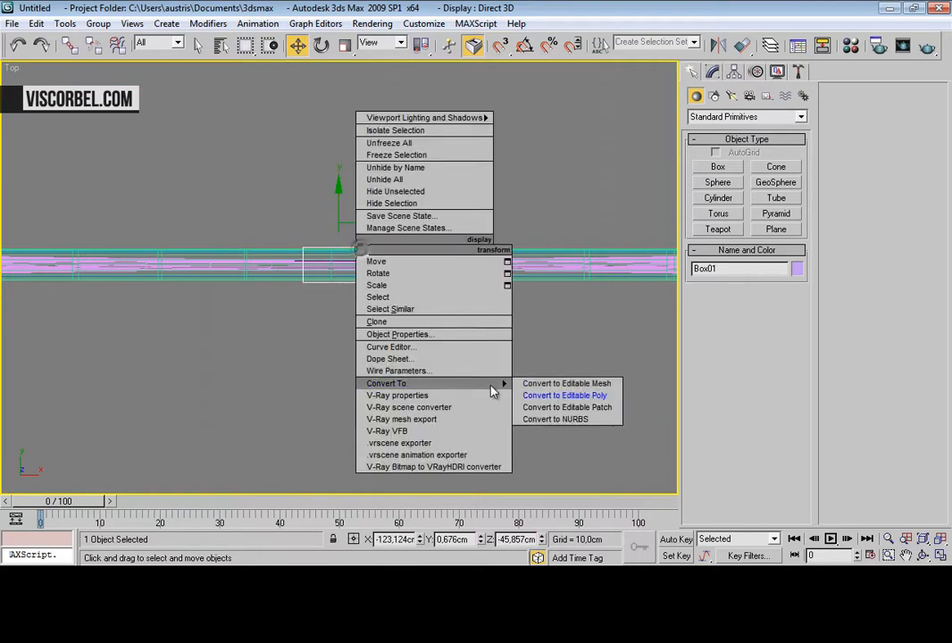
click(559, 396)
drag(251, 204, 427, 258)
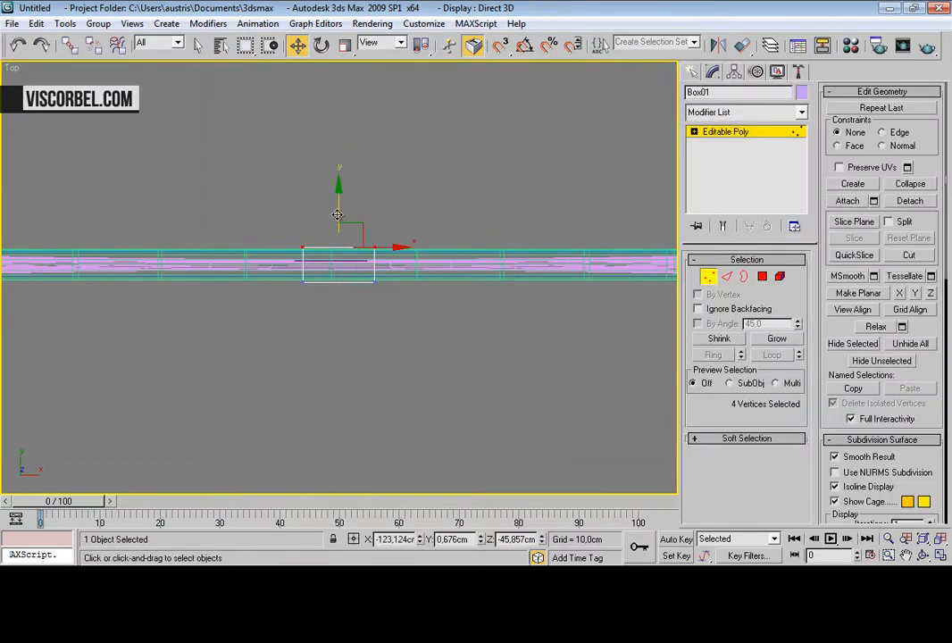
drag(335, 211, 334, 210)
drag(254, 266, 398, 296)
drag(337, 234, 339, 236)
Step: Adjust the box connector's bottom and top vertices to match the height of the connector in the Front view reference
key(p)
alt+middle_drag(330, 240, 307, 227)
drag(564, 494, 565, 491)
alt+middle_drag(272, 351, 317, 393)
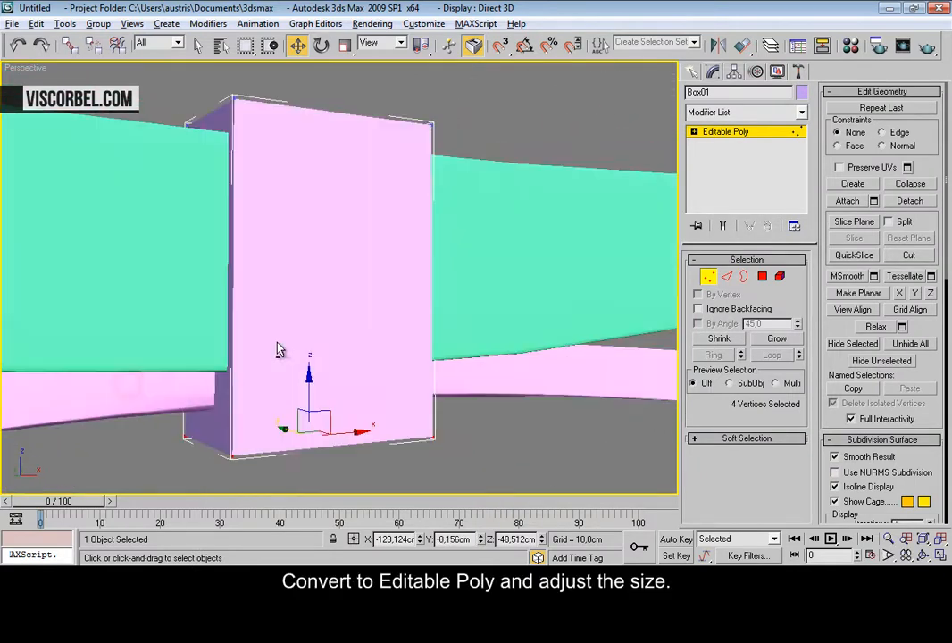
drag(309, 390, 311, 373)
alt+middle_drag(310, 373, 334, 346)
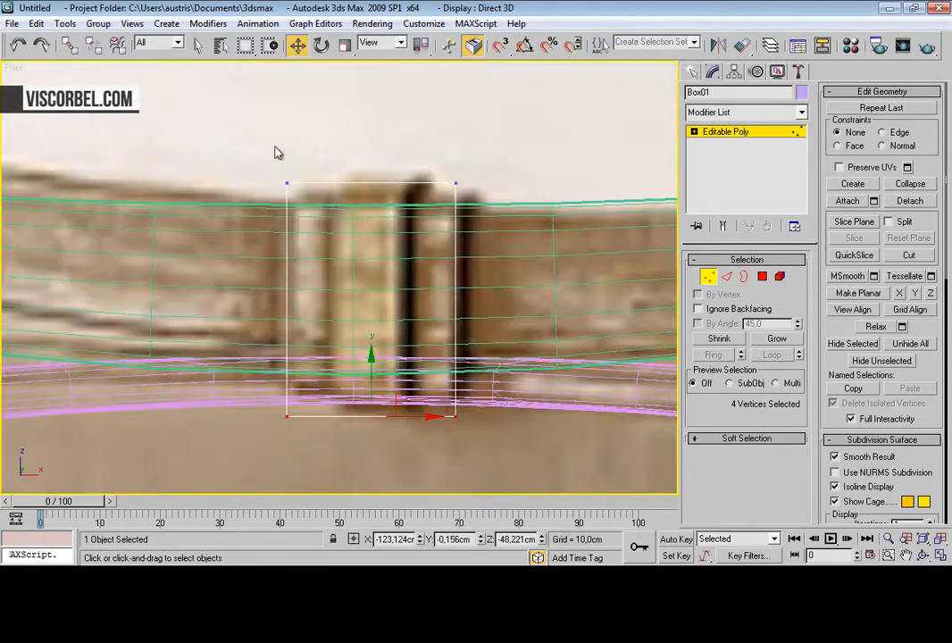
drag(240, 141, 465, 198)
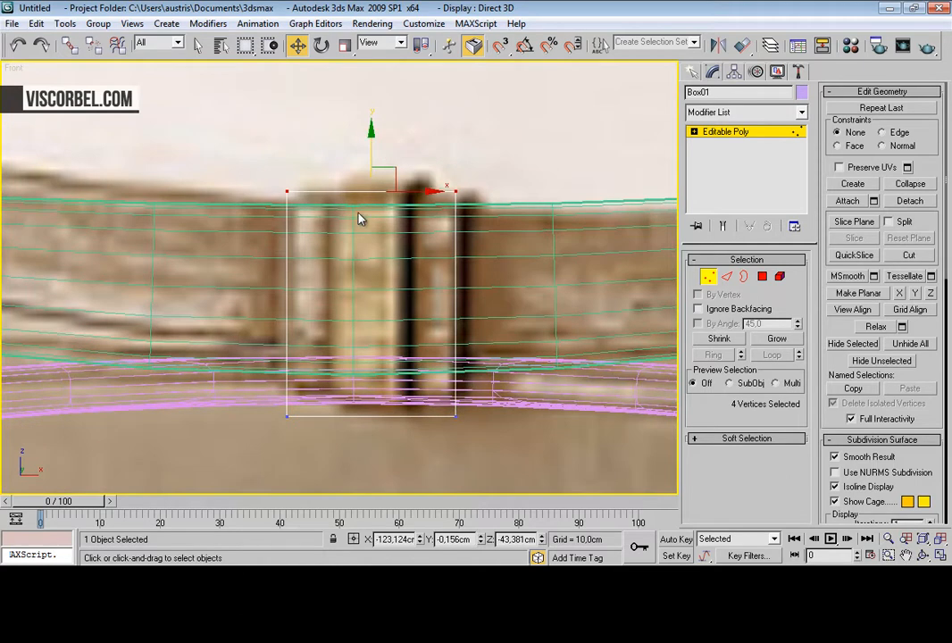
Step: Connect the box's four lengthwise edges with 2 segments and increase the pinch to widen the middle band
key(2)
click(345, 135)
drag(401, 489, 400, 486)
right_click(374, 308)
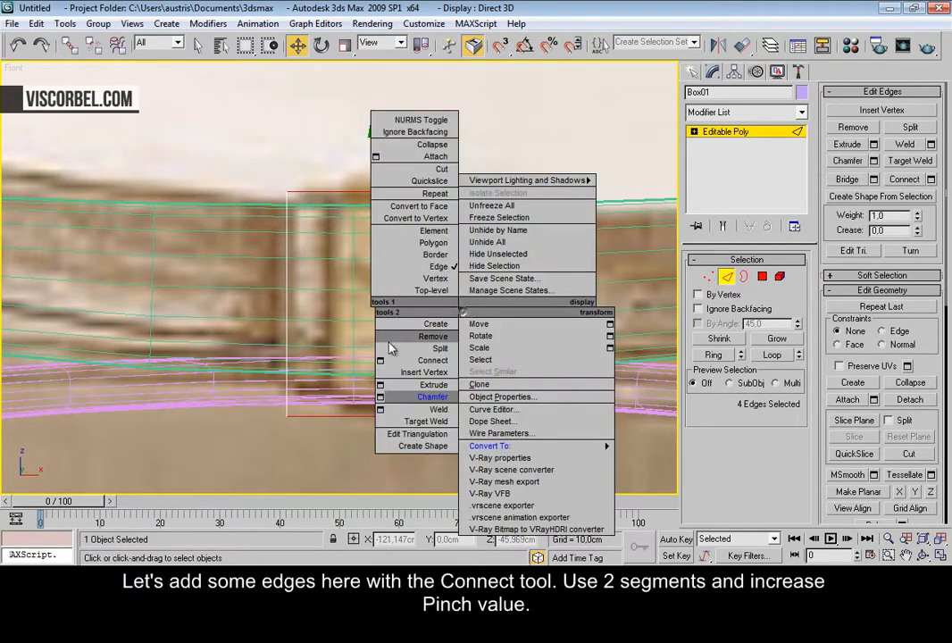
click(378, 364)
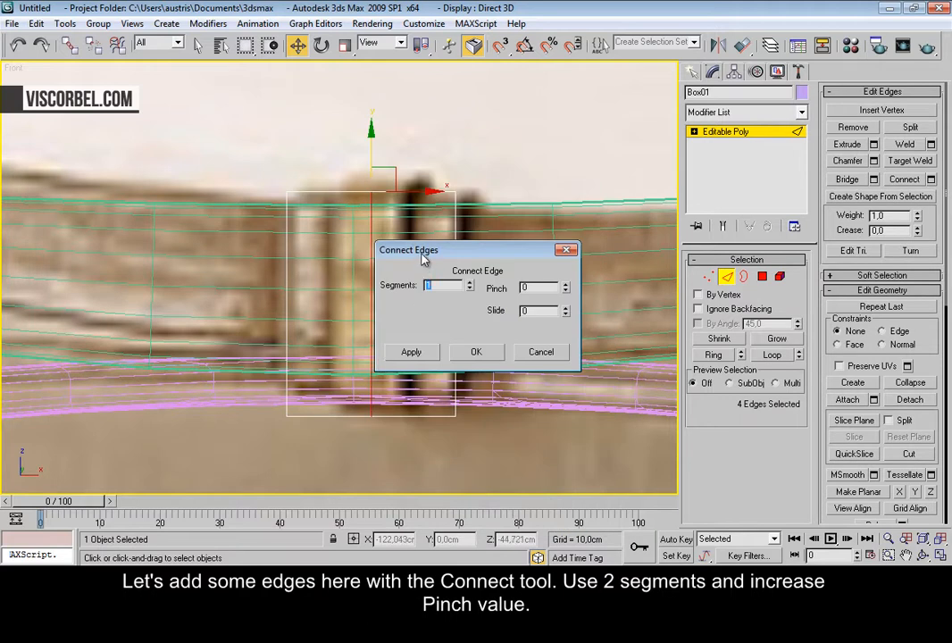
drag(423, 257, 547, 254)
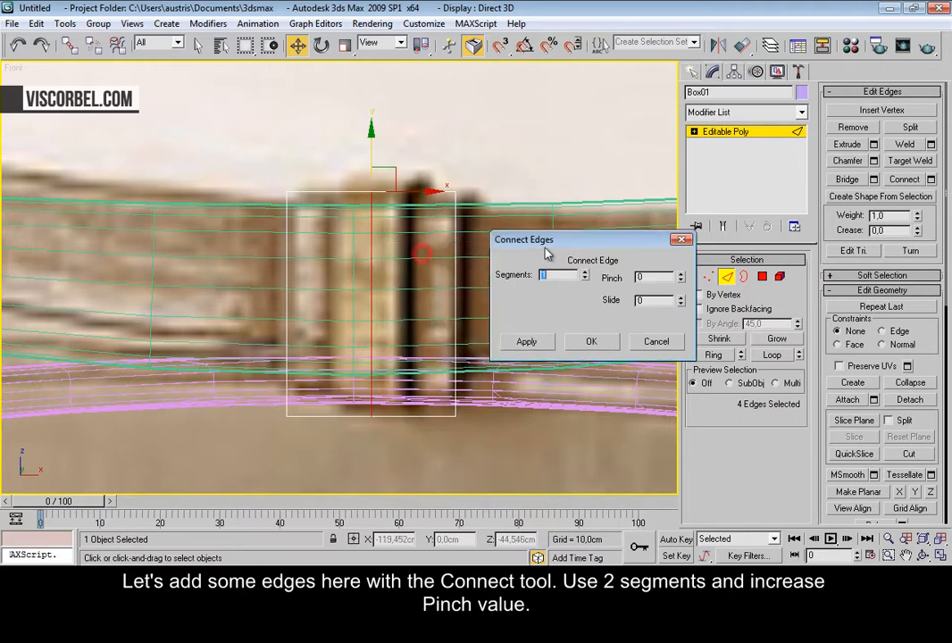
click(584, 273)
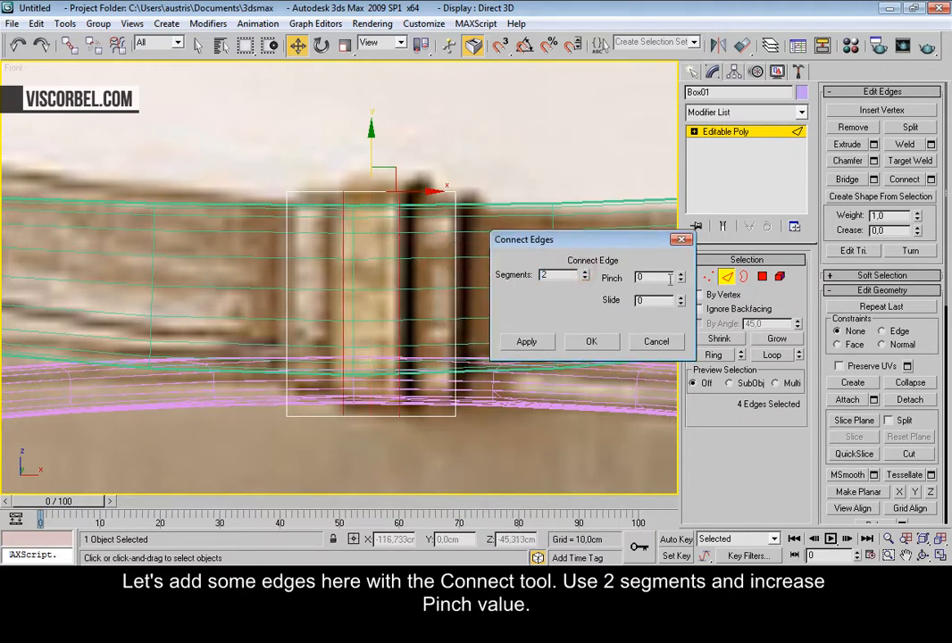
drag(680, 278, 663, 228)
click(591, 341)
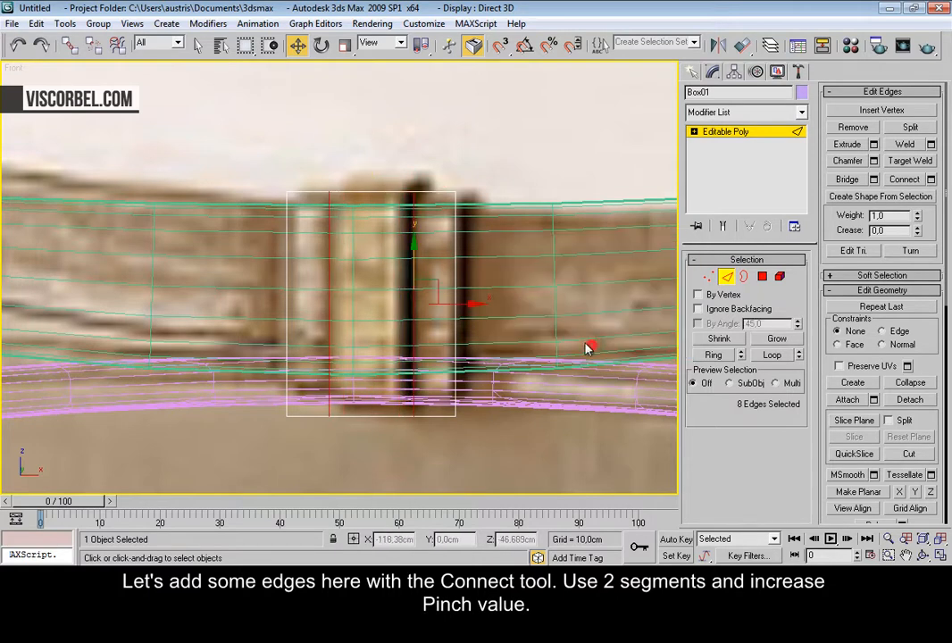
Step: Extrude the four polygons of the box's middle band outward by 0,3 cm using the Local Normal type
key(4)
drag(354, 153, 366, 383)
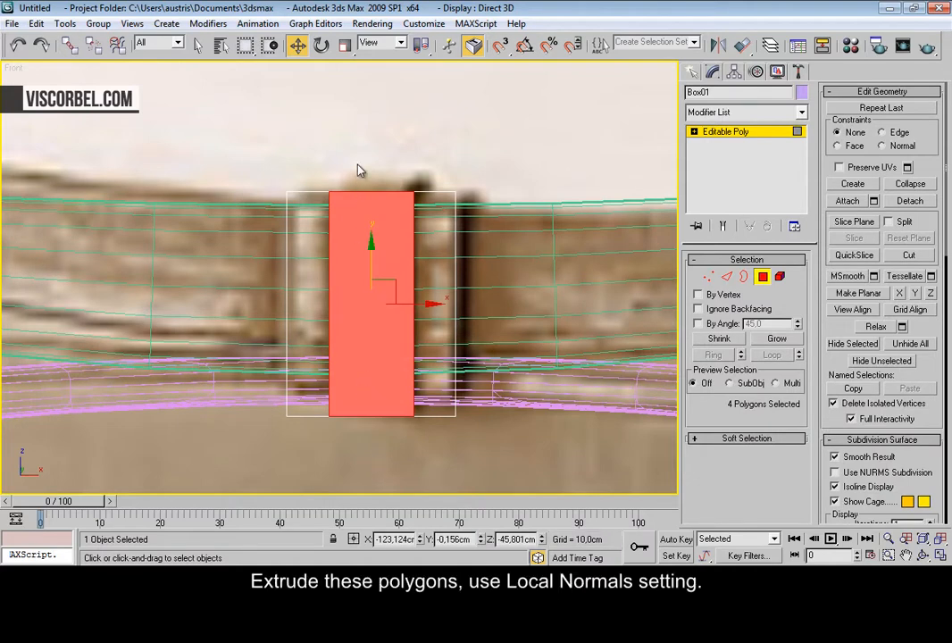
key(p)
alt+middle_drag(398, 190, 392, 209)
right_click(393, 209)
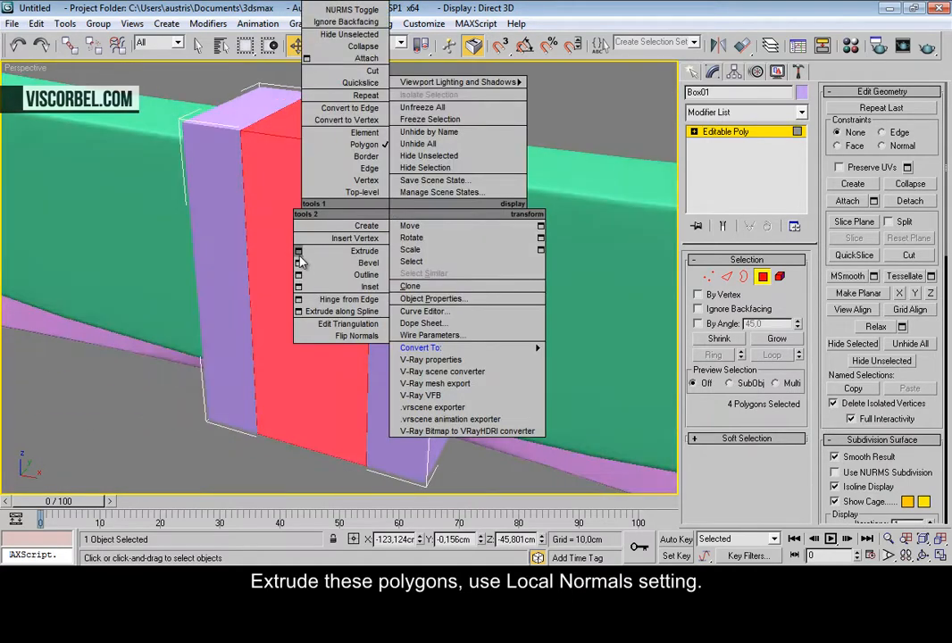
click(299, 252)
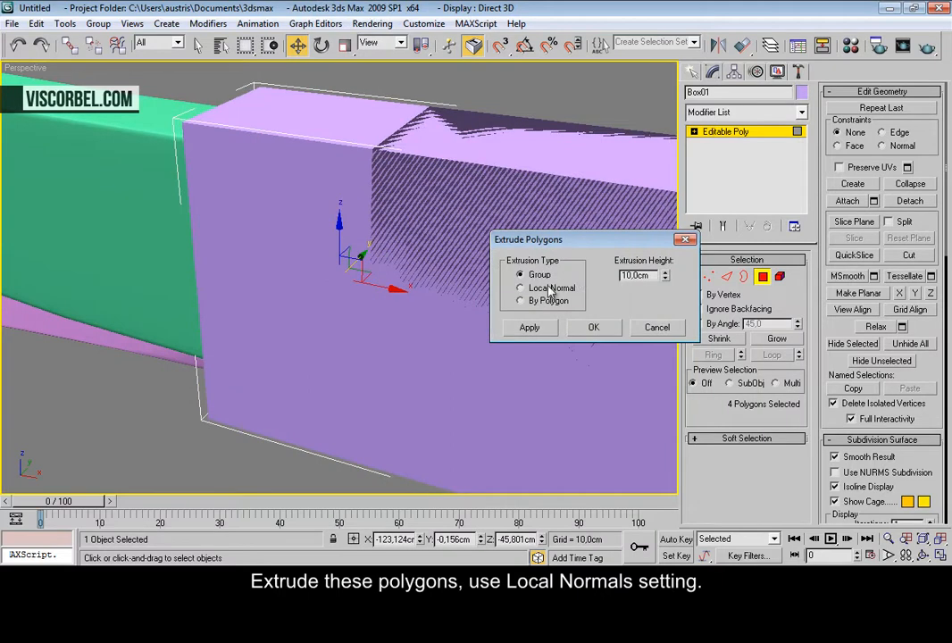
click(520, 287)
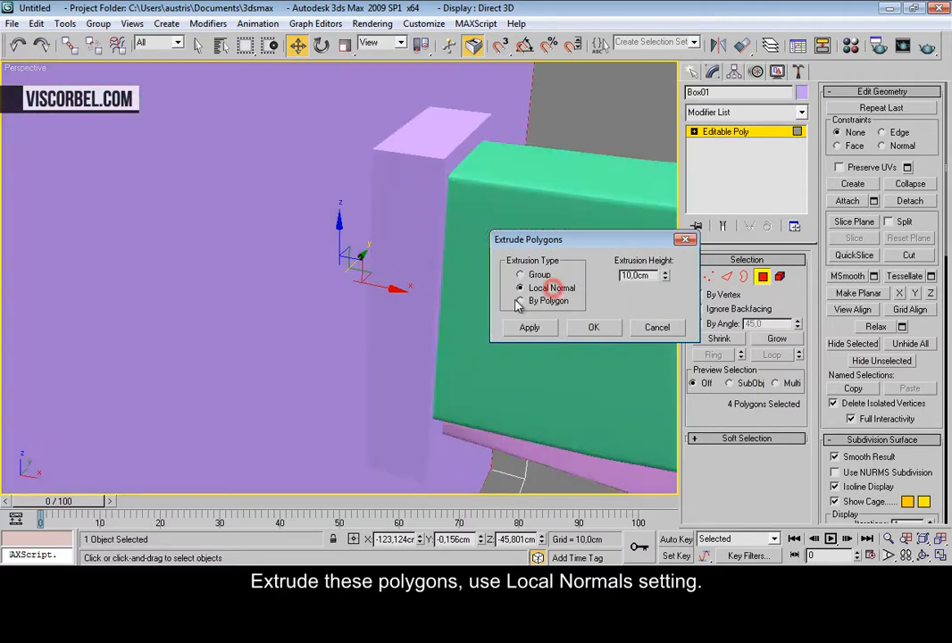
drag(664, 278, 668, 345)
alt+middle_drag(220, 249, 275, 201)
key(f)
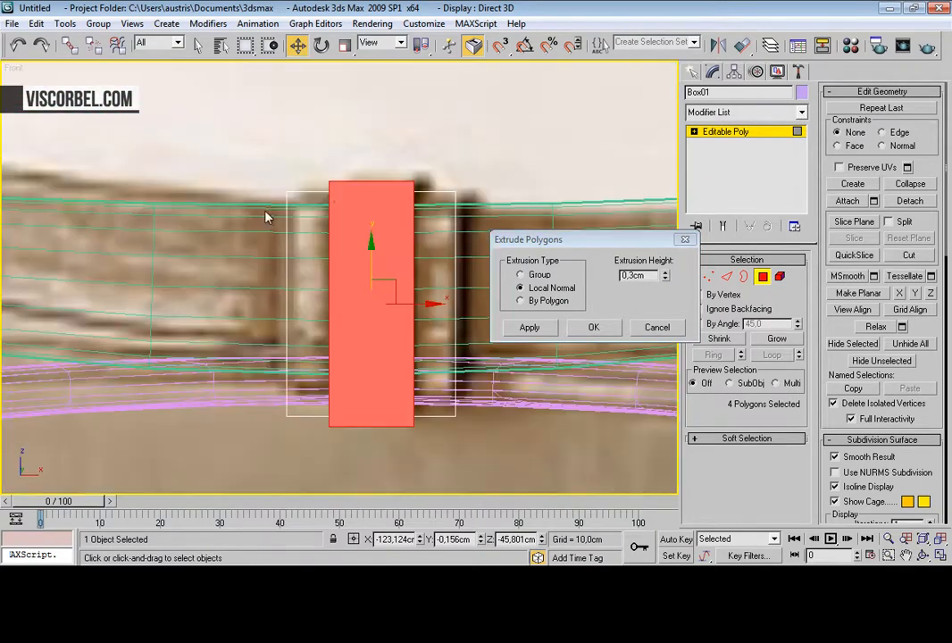
scroll(347, 196, down, 3)
scroll(348, 197, up, 3)
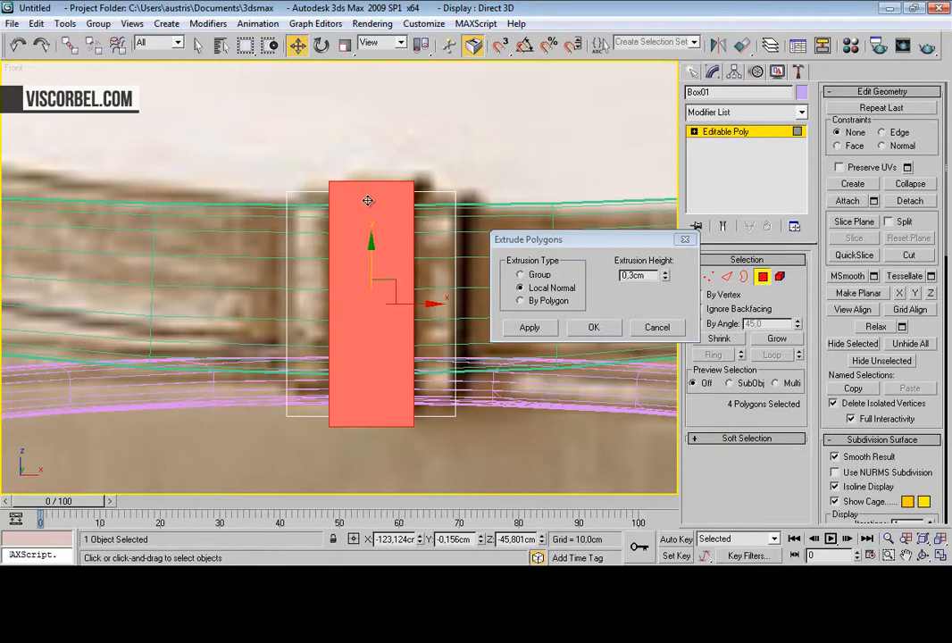
click(593, 329)
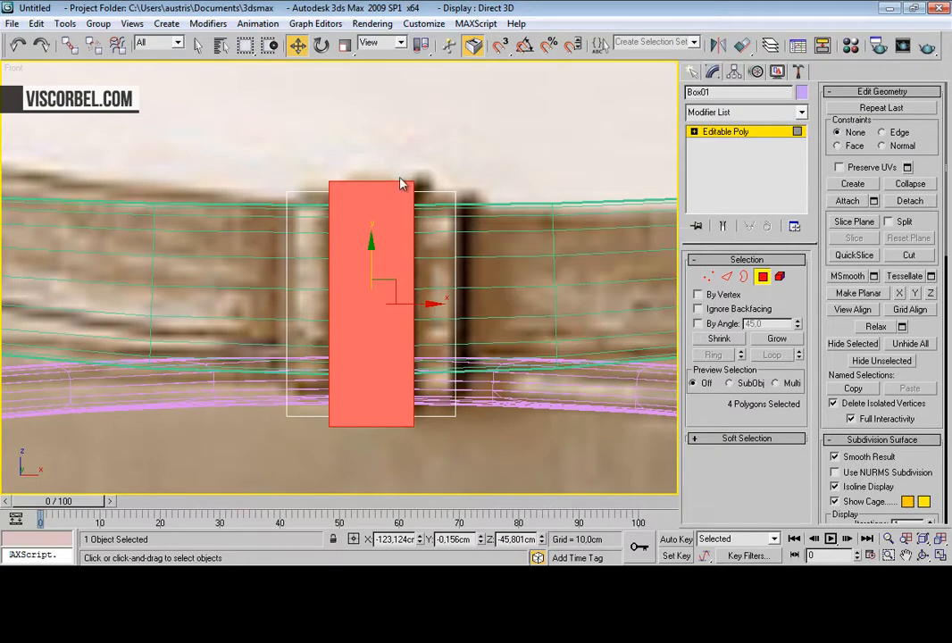
Step: Delete the two end polygons of the box connector where the frame passes through it
key(p)
alt+middle_drag(431, 193, 261, 156)
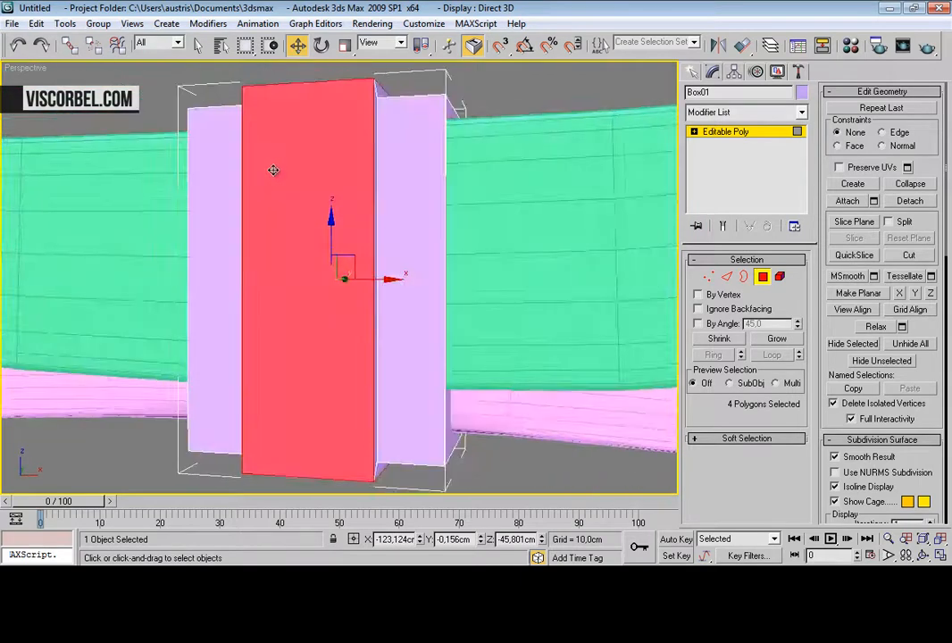
key(f)
key(2)
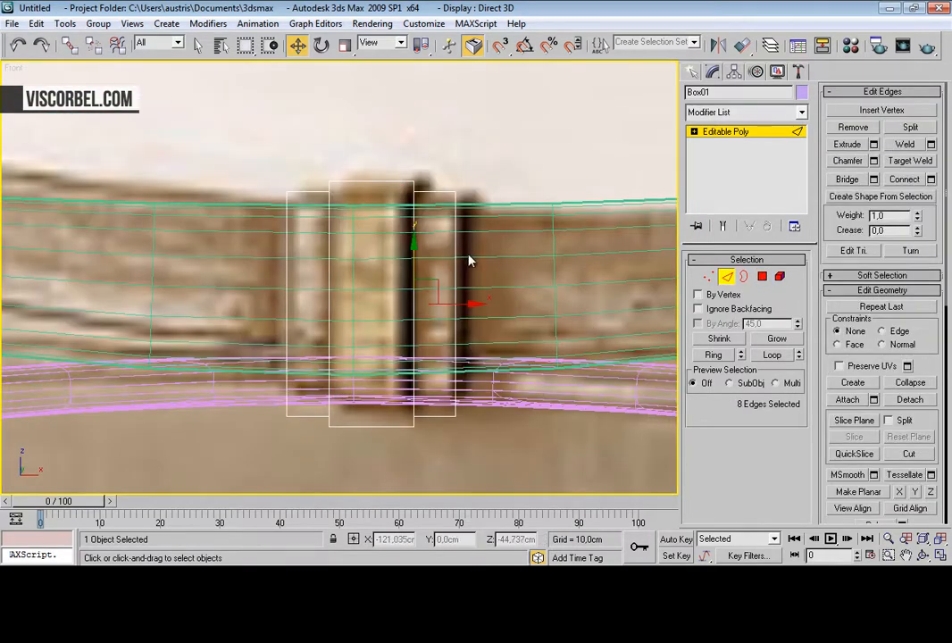
key(l)
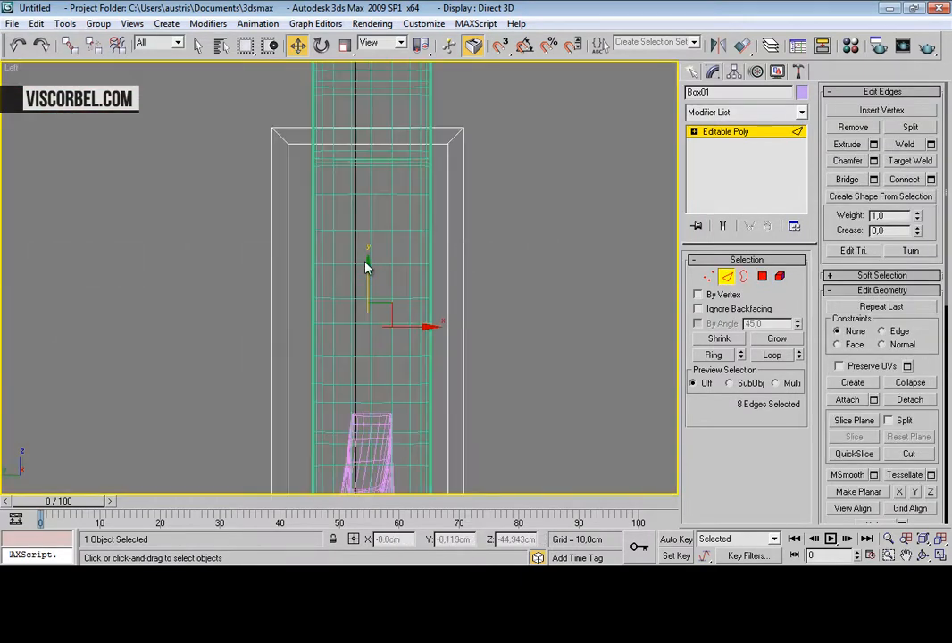
key(p)
alt+middle_drag(423, 248, 380, 251)
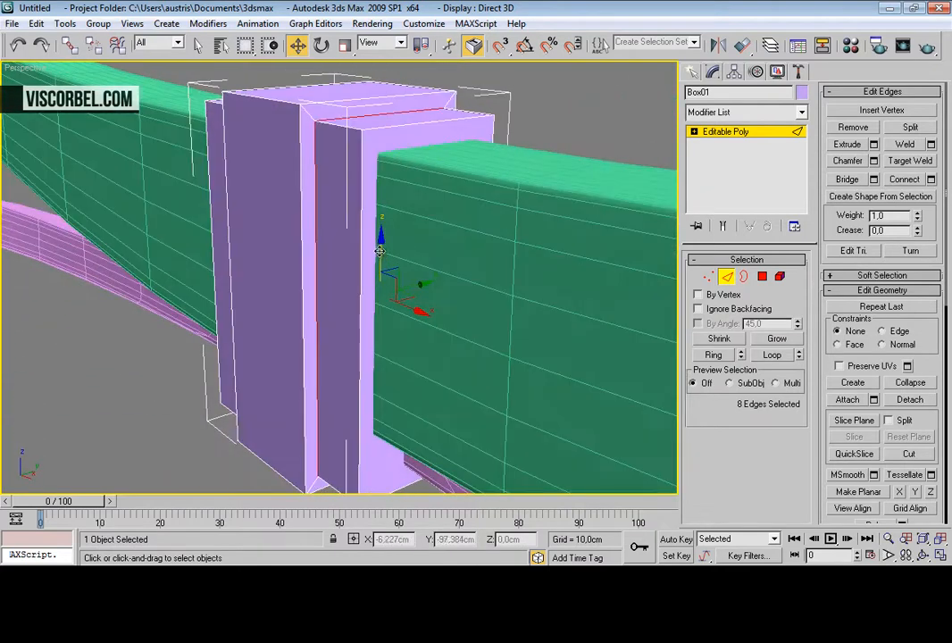
key(4)
click(401, 237)
alt+middle_drag(308, 236, 251, 248)
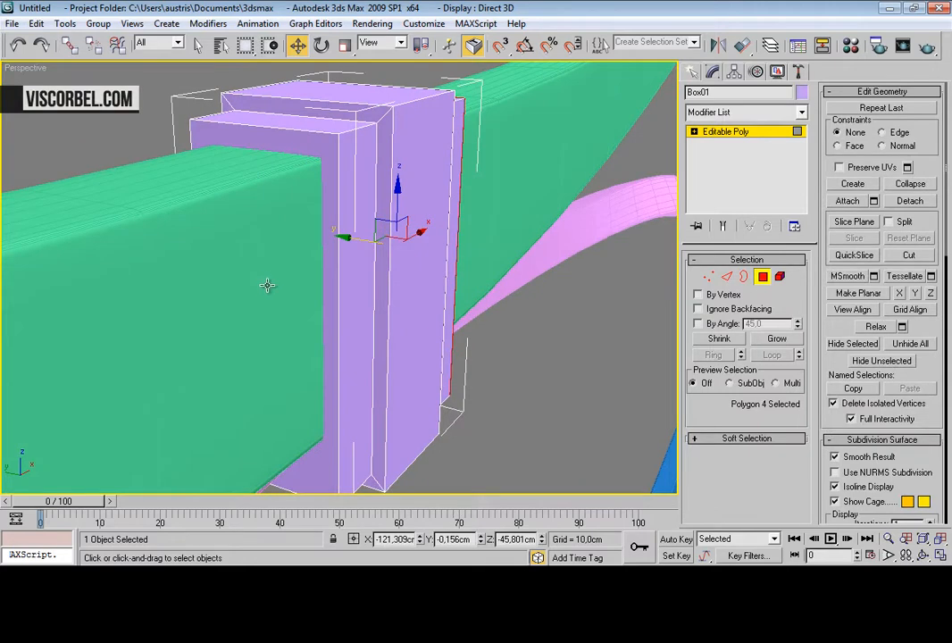
ctrl+click(267, 285)
alt+middle_drag(409, 270, 260, 270)
key(Delete)
Step: Select the connector's lengthwise corner edges with Loop and Ring and chamfer them by 0,34 cm with 1 segment
alt+middle_drag(262, 177, 353, 162)
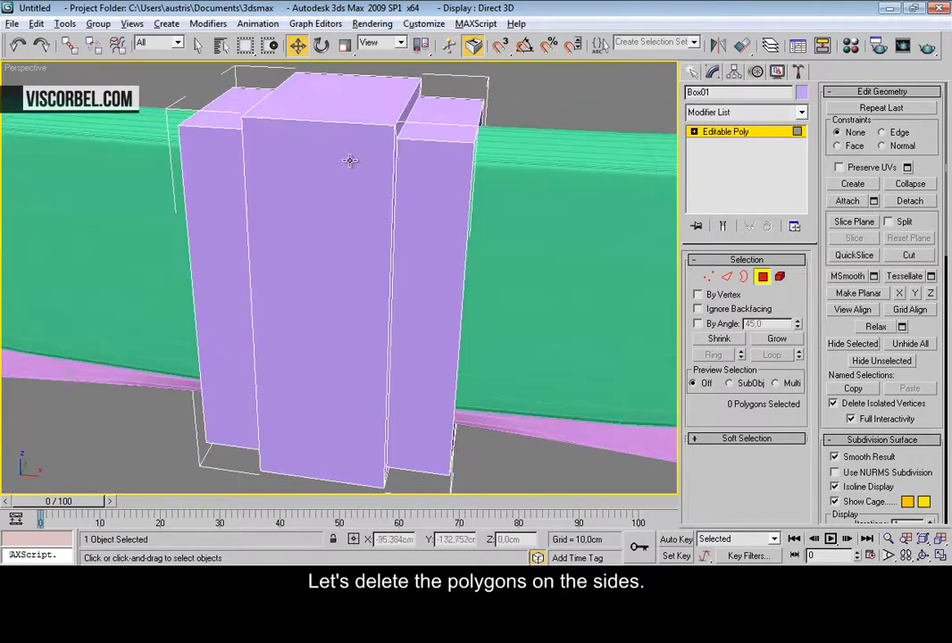
click(429, 145)
key(2)
click(429, 140)
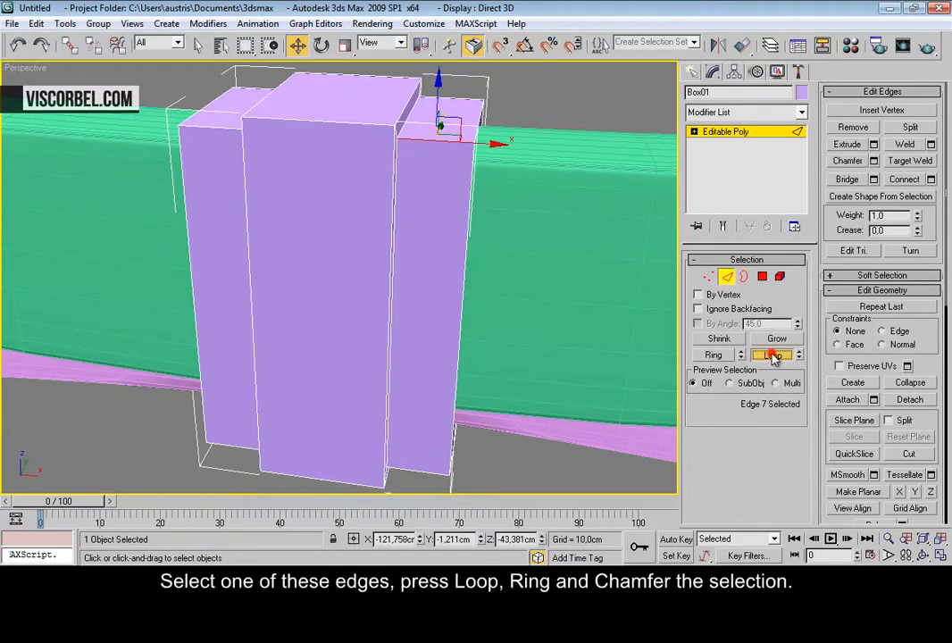
click(774, 355)
click(714, 354)
alt+middle_drag(470, 319, 372, 243)
right_click(415, 267)
click(338, 359)
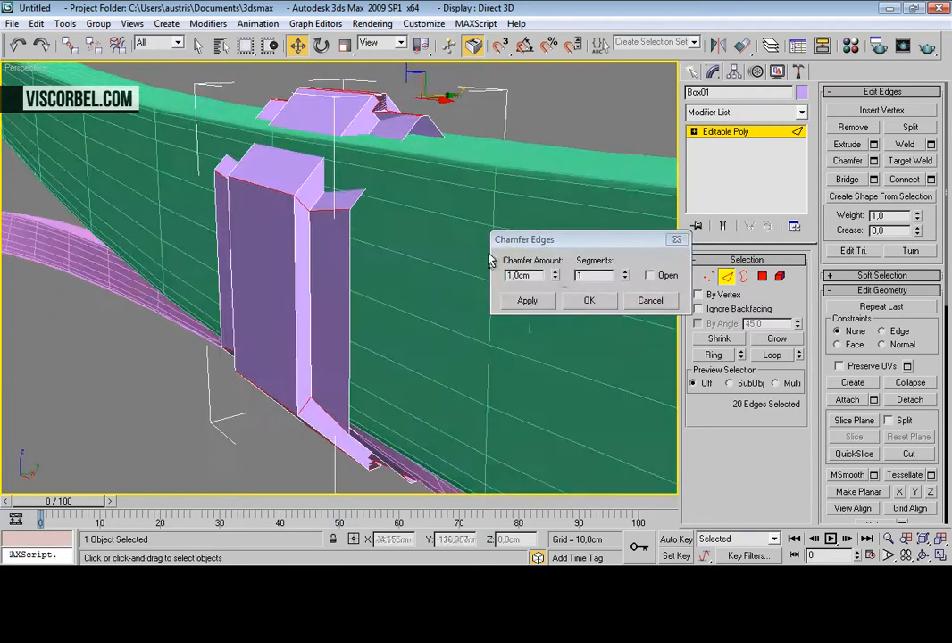
drag(555, 276, 551, 321)
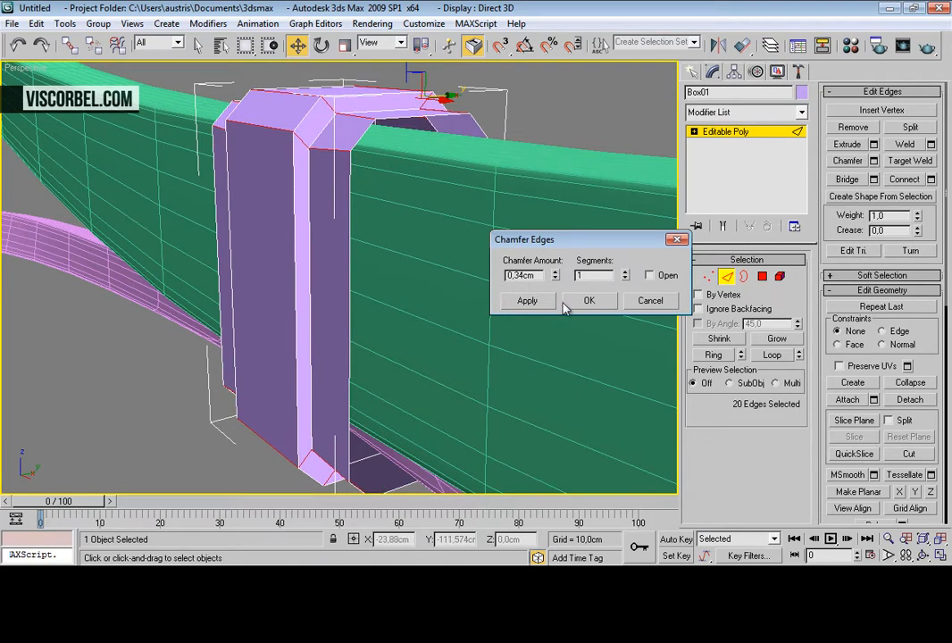
click(579, 306)
Step: Select the edge loops on both sides of the raised middle band and chamfer them by 0,02 cm with 1 segment
alt+middle_drag(260, 250, 446, 230)
click(725, 132)
key(2)
click(351, 214)
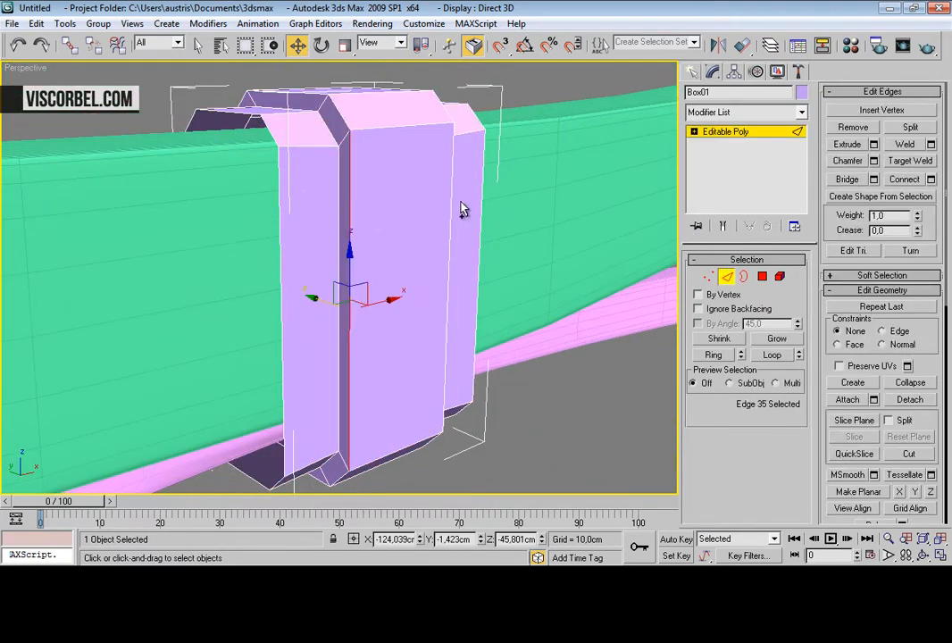
ctrl+click(449, 205)
ctrl+click(341, 206)
alt+middle_drag(427, 217, 300, 237)
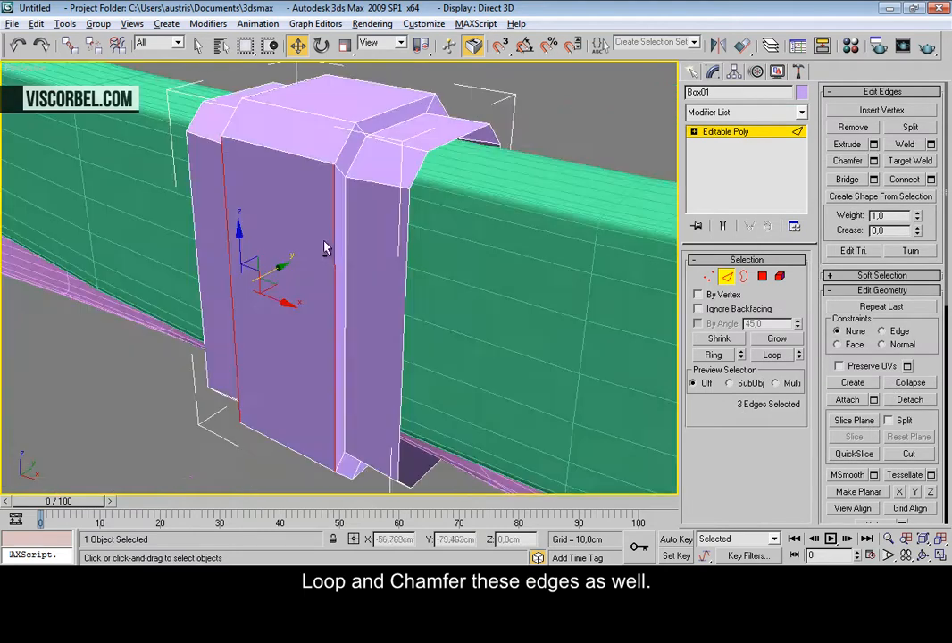
ctrl+click(345, 247)
click(769, 355)
right_click(393, 190)
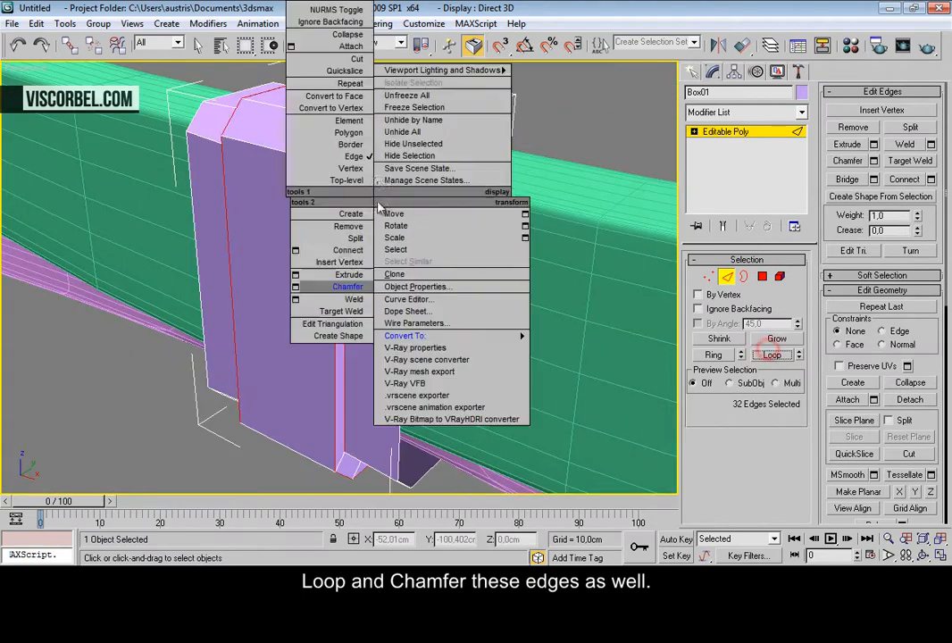
click(298, 293)
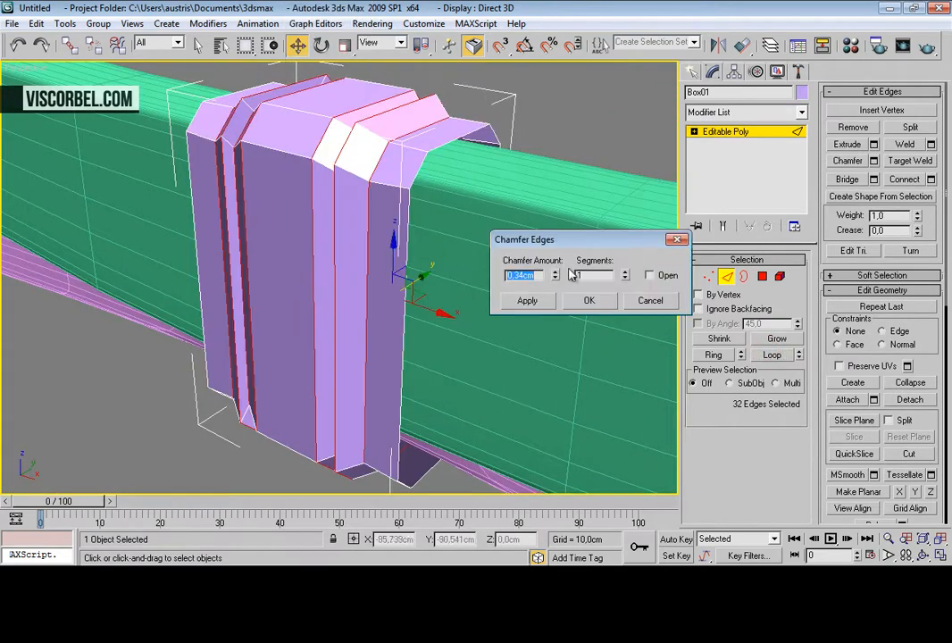
drag(555, 271, 554, 296)
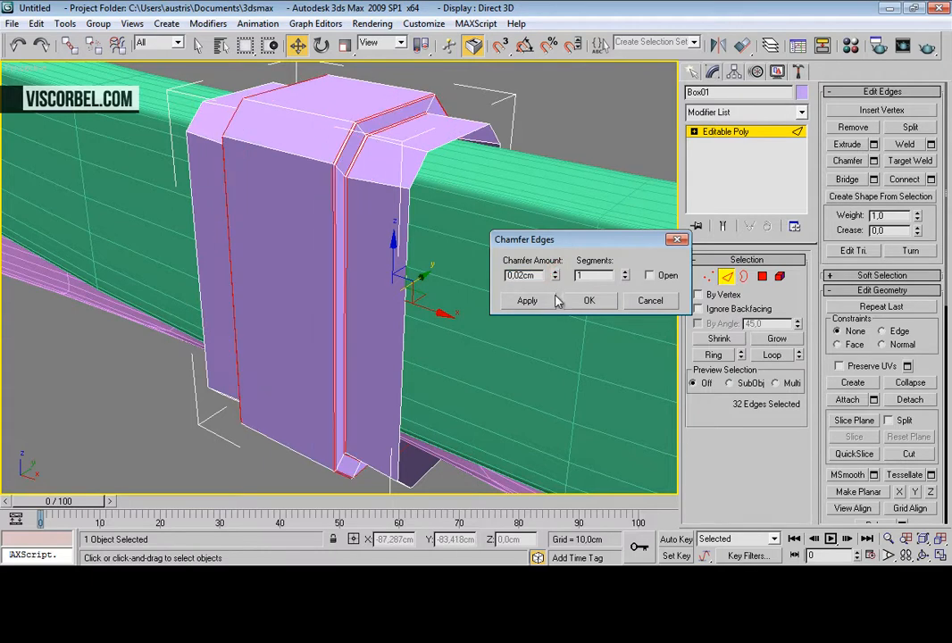
click(578, 302)
key(2)
Step: Add a TurboSmooth modifier to the box connector and turn off the edged faces display to check the smoothing
alt+middle_drag(198, 241, 357, 232)
click(723, 112)
key(t)
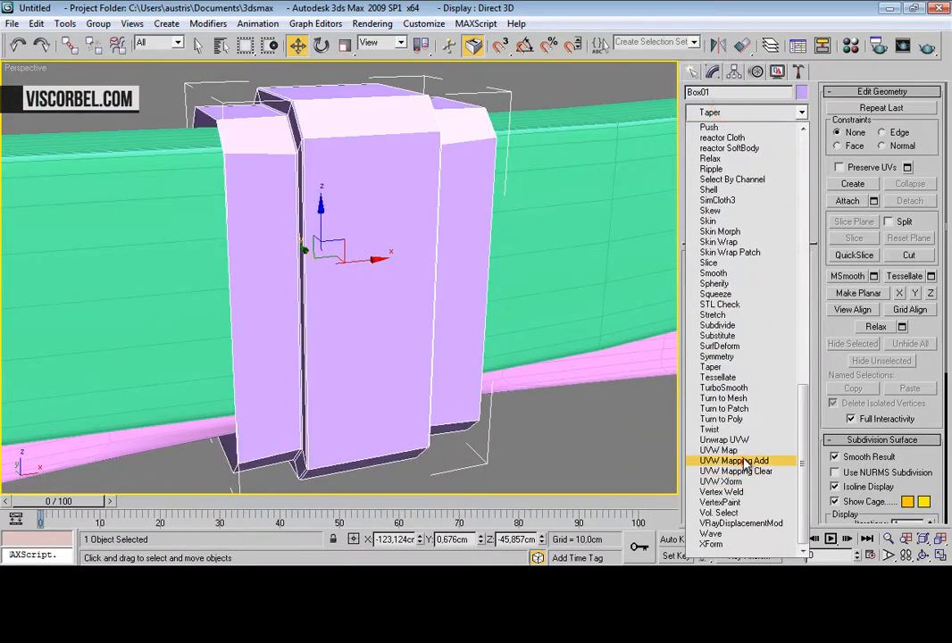
click(723, 387)
alt+middle_drag(279, 192, 293, 221)
key(F4)
scroll(298, 229, down, 4)
scroll(326, 213, up, 3)
scroll(293, 221, up, 2)
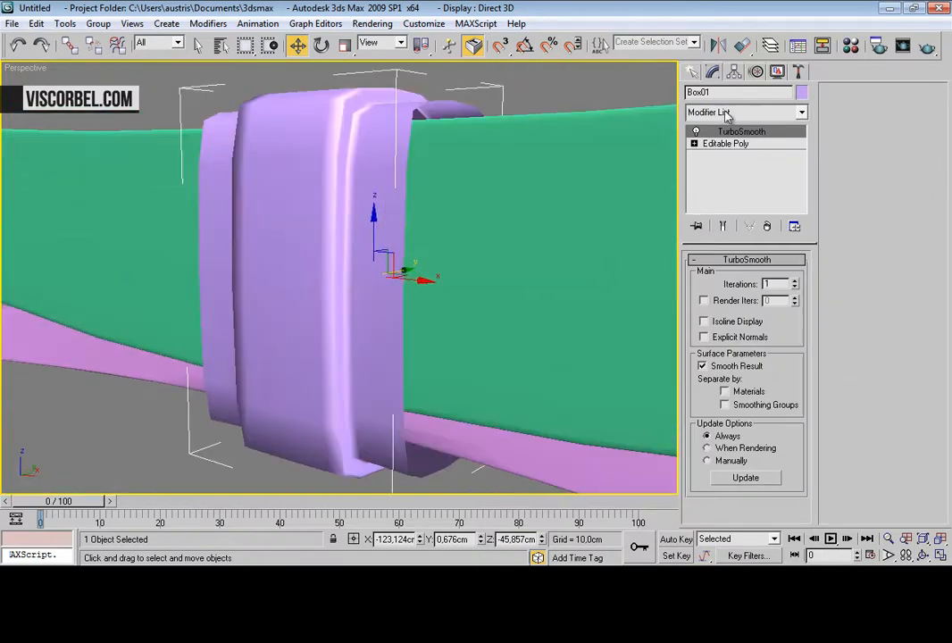
Step: Add a Shell modifier between the connector's Editable Poly and TurboSmooth
click(725, 143)
click(731, 112)
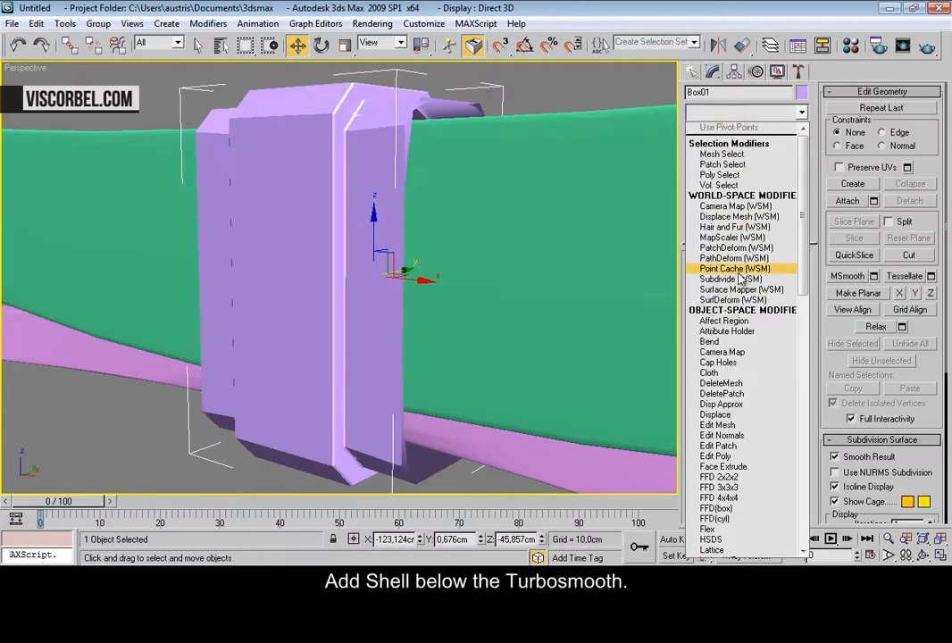
scroll(734, 237, down, 5)
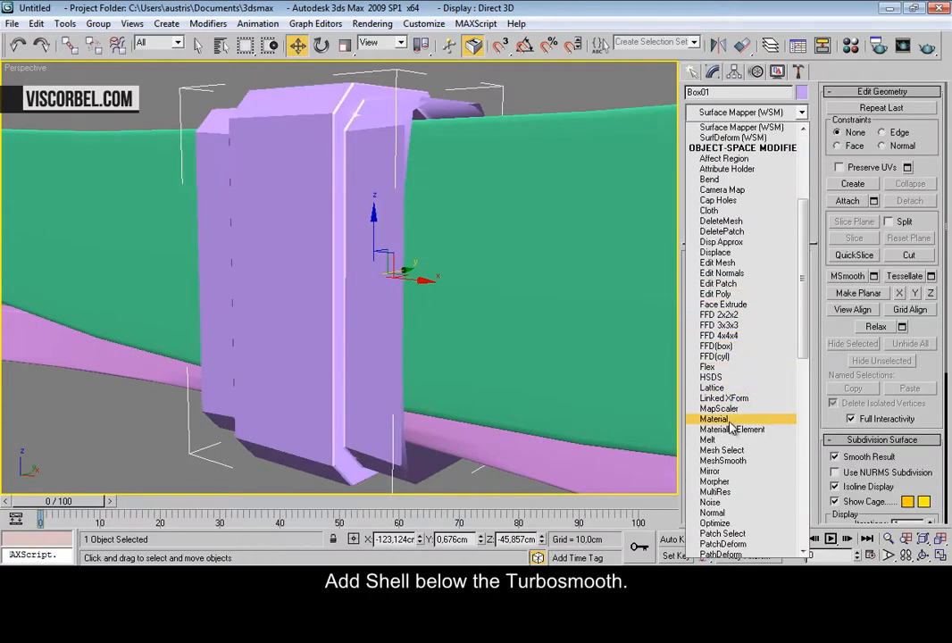
scroll(726, 402, down, 15)
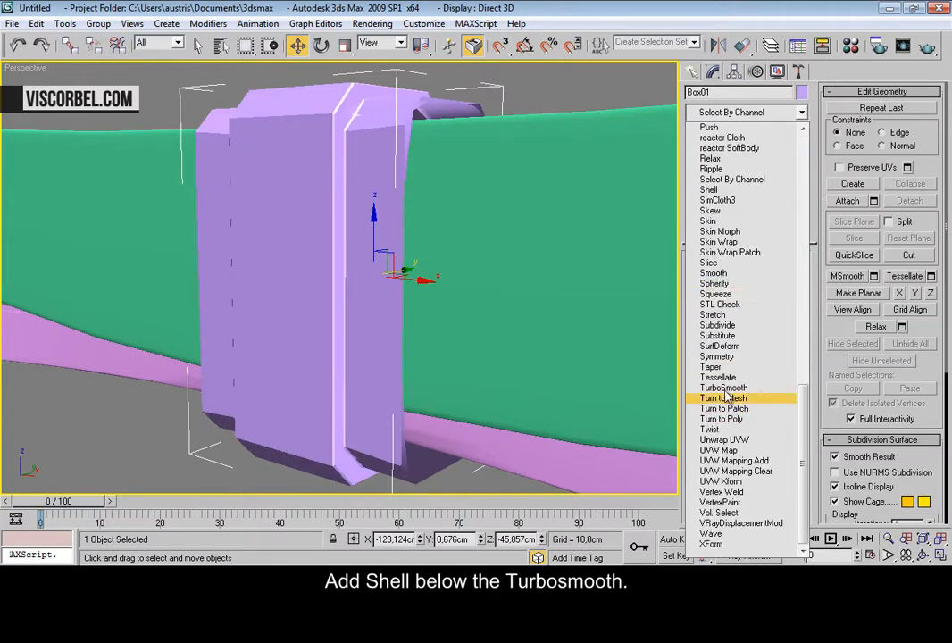
click(709, 189)
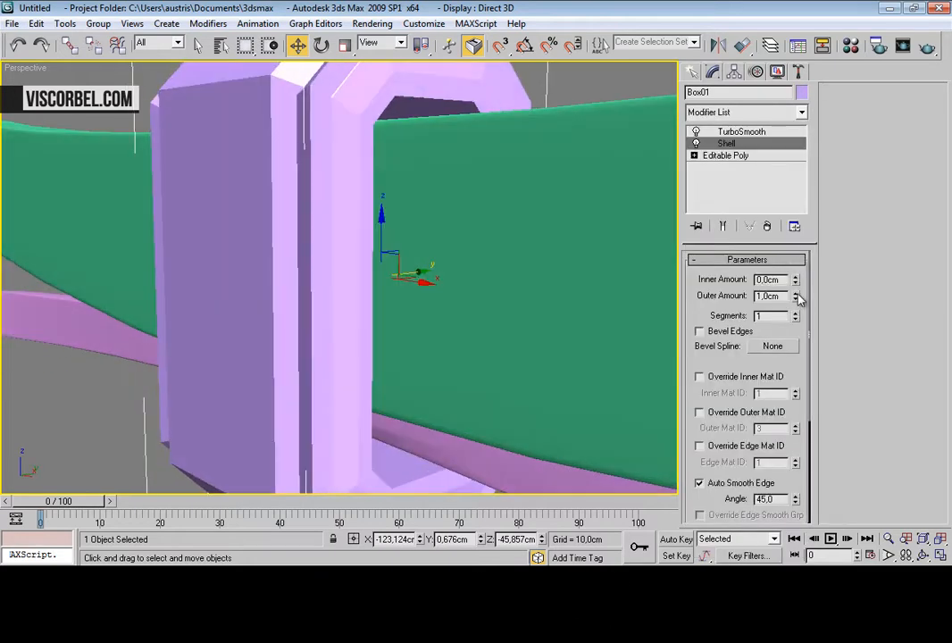
Step: Set the connector's Shell to 0 cm outer amount, 0,34 cm inner amount and 3 segments
right_click(795, 296)
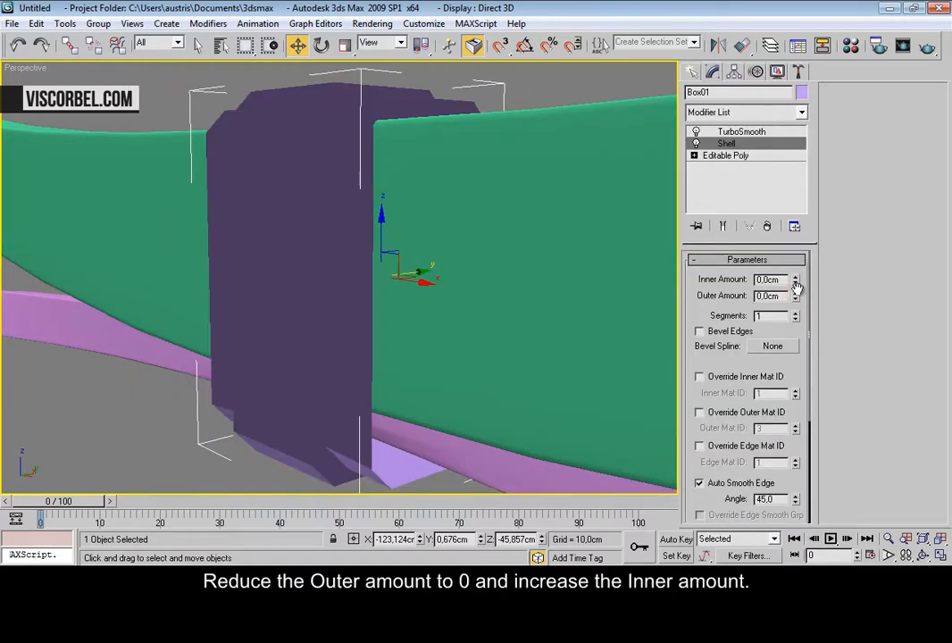
drag(797, 280, 791, 259)
click(525, 82)
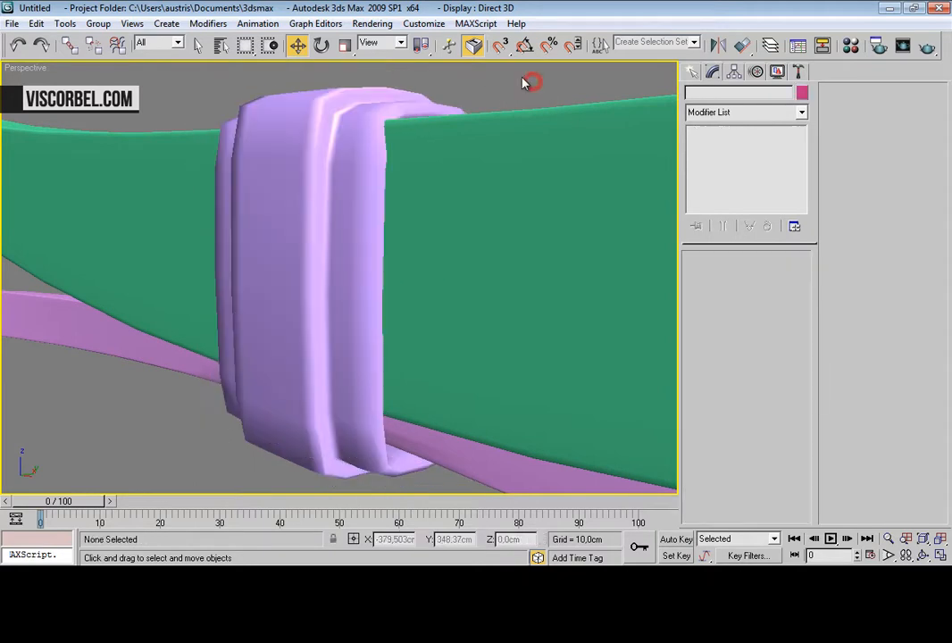
click(272, 226)
click(729, 144)
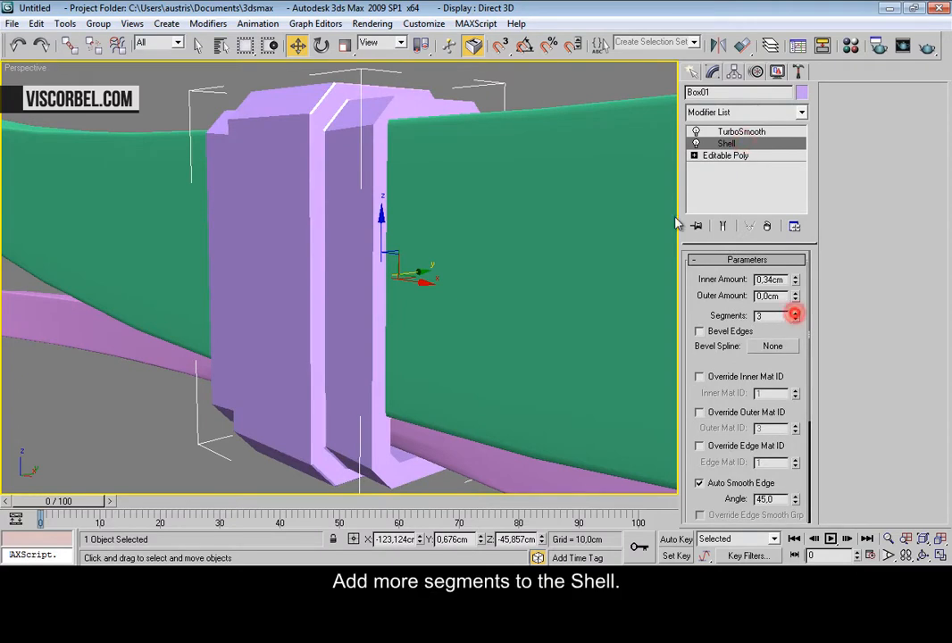
click(551, 96)
click(276, 179)
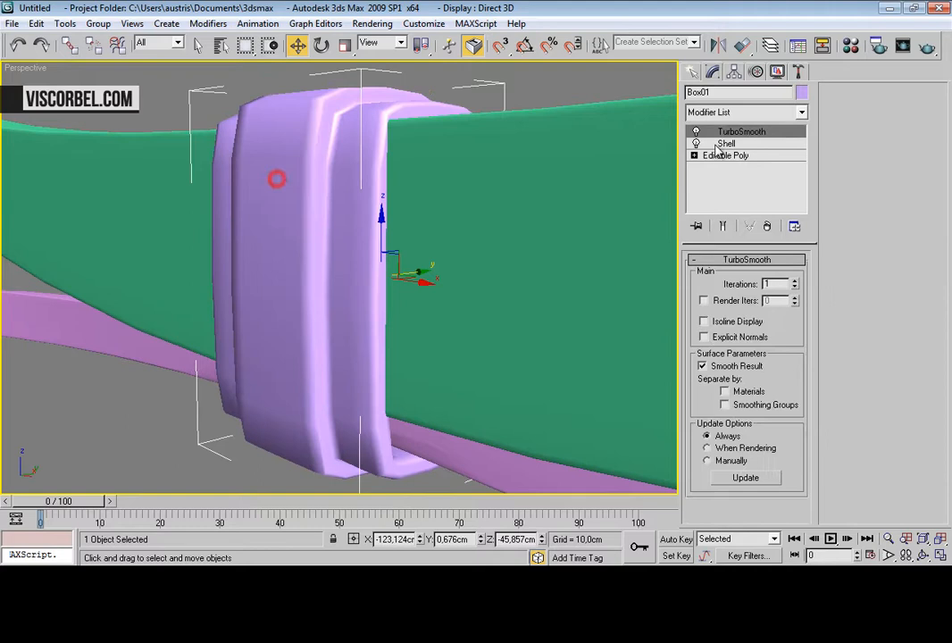
Step: Set the connector's TurboSmooth iterations to 2 and raise the connector slightly
click(795, 281)
drag(380, 227, 424, 224)
alt+middle_drag(424, 223, 473, 240)
Step: In the Top view, move the connector's front-side vertices slightly outward and shift the whole connector slightly back to centre it on the rails
key(t)
scroll(474, 246, up, 3)
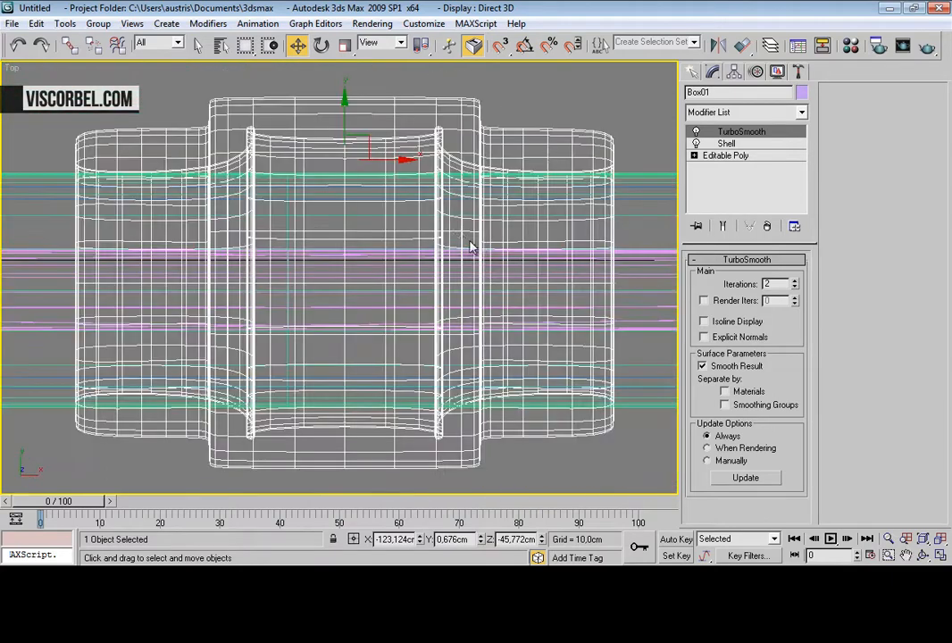
scroll(405, 202, down, 3)
click(720, 157)
key(1)
drag(49, 335, 762, 524)
drag(341, 336, 343, 350)
key(1)
click(336, 150)
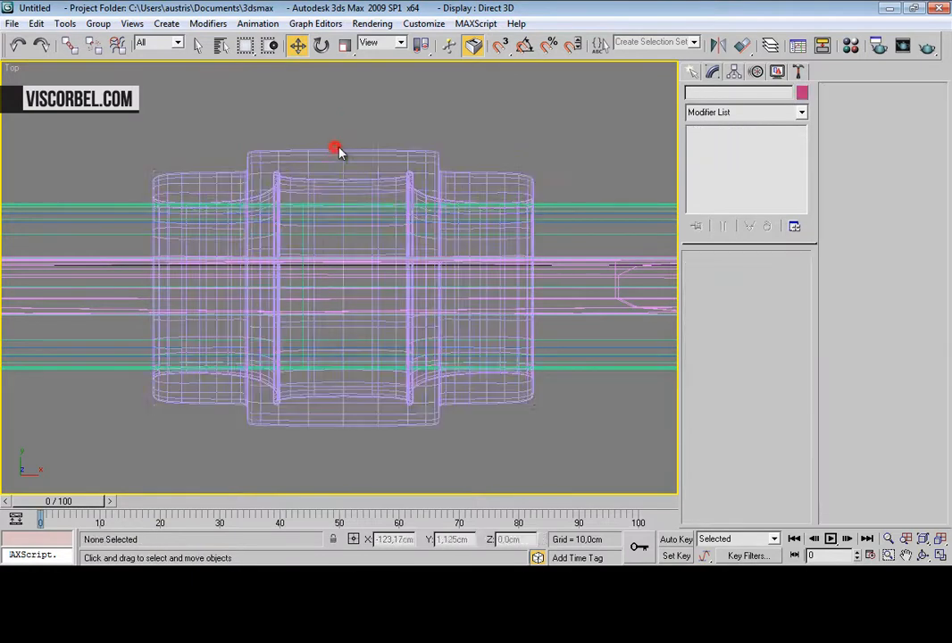
drag(339, 159, 335, 155)
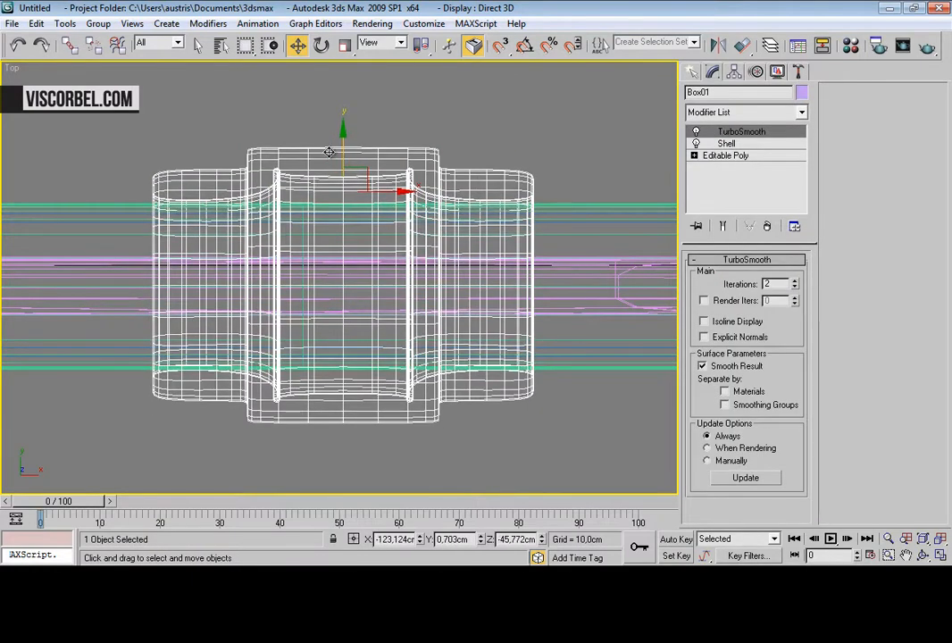
Step: Examine the central connector in perspective and compare the right joint of frame, inner rail and crossbar with the reference image
key(p)
mouse_move(336, 202)
alt+middle_down()
mouse_move(240, 181)
mouse_move(252, 182)
mouse_move(296, 242)
mouse_move(330, 223)
alt+middle_up()
scroll(330, 223, down, 10)
click(336, 360)
alt+middle_drag(336, 359, 275, 245)
scroll(362, 333, down, 5)
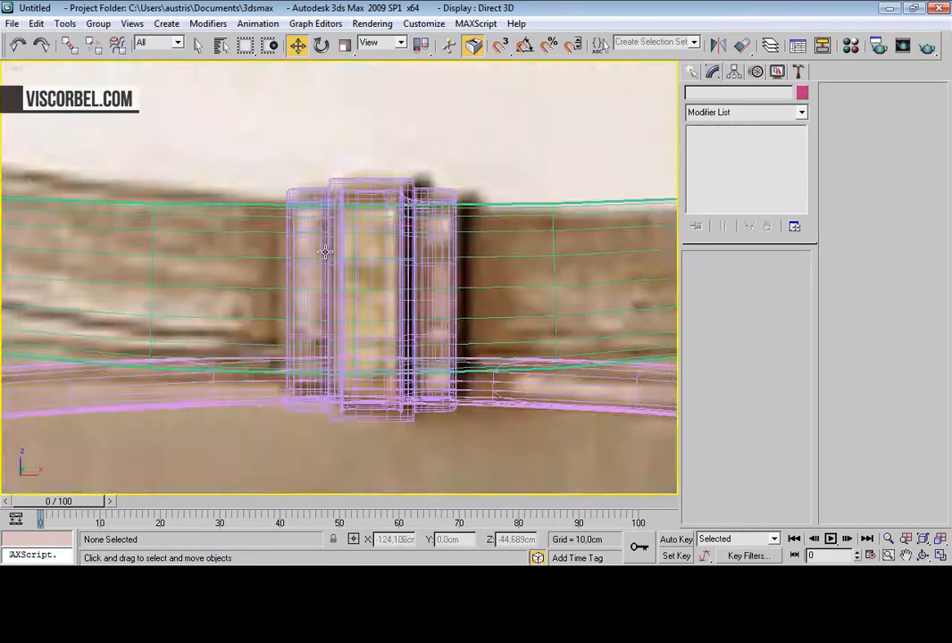
scroll(292, 218, down, 5)
scroll(337, 261, up, 8)
scroll(338, 261, up, 2)
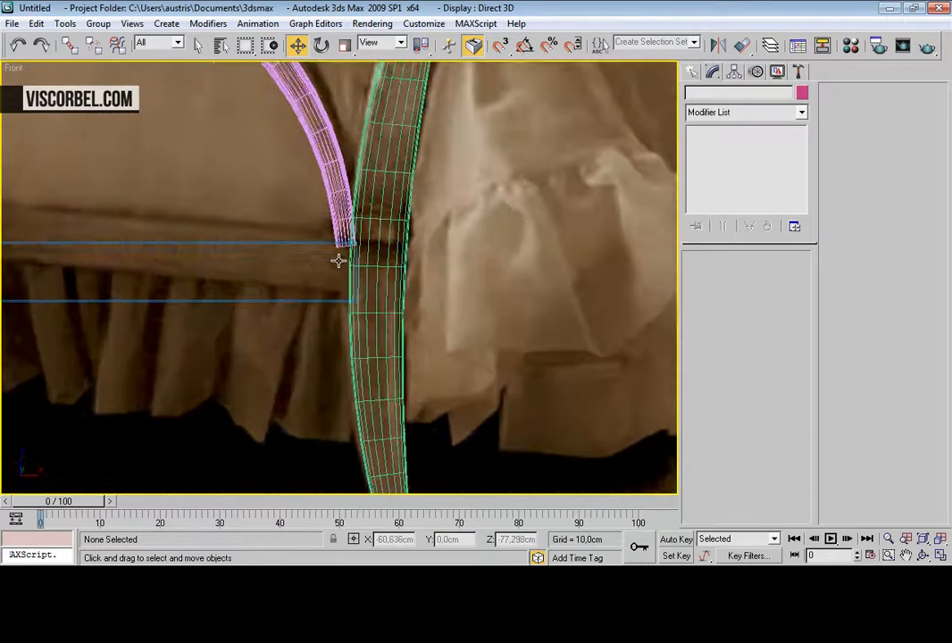
scroll(388, 262, down, 1)
Step: Temporarily hide all footboard objects to examine the right leg's joint in the reference image, and restore them
key(ctrl+a)
right_click(436, 259)
click(467, 217)
middle_drag(429, 240, 405, 293)
scroll(405, 301, down, 3)
scroll(407, 293, up, 3)
key(ctrl+z)
scroll(474, 298, up, 3)
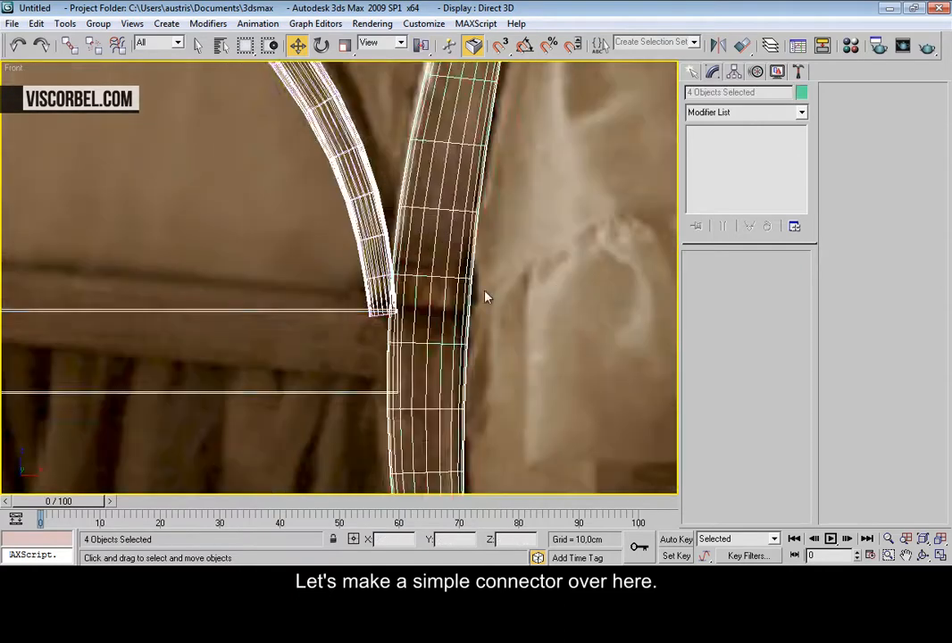
click(556, 282)
Step: Move the vertices at the inner rail's lower right end, and the row above them, outward into the frame
scroll(476, 276, up, 2)
click(373, 261)
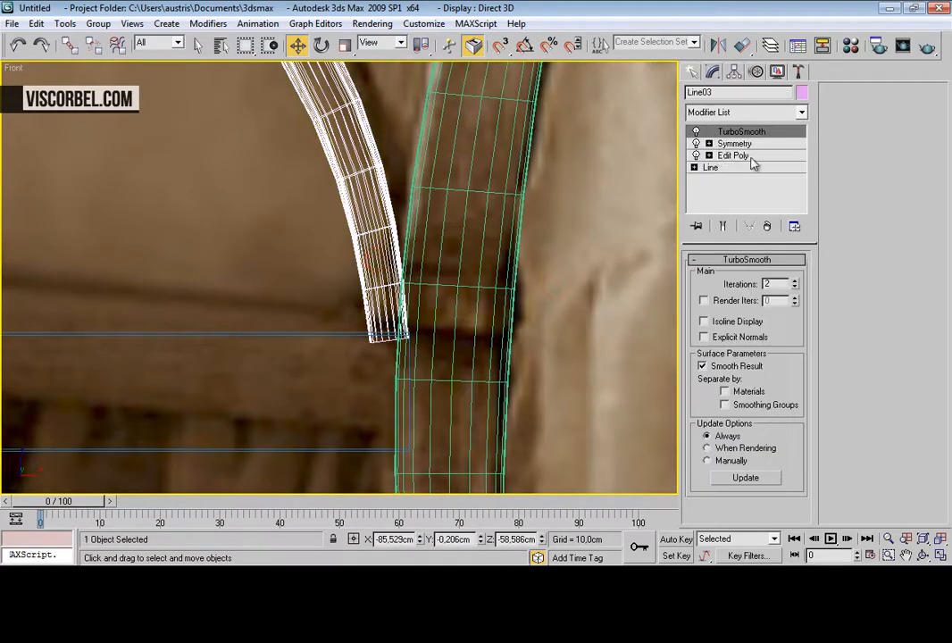
click(735, 156)
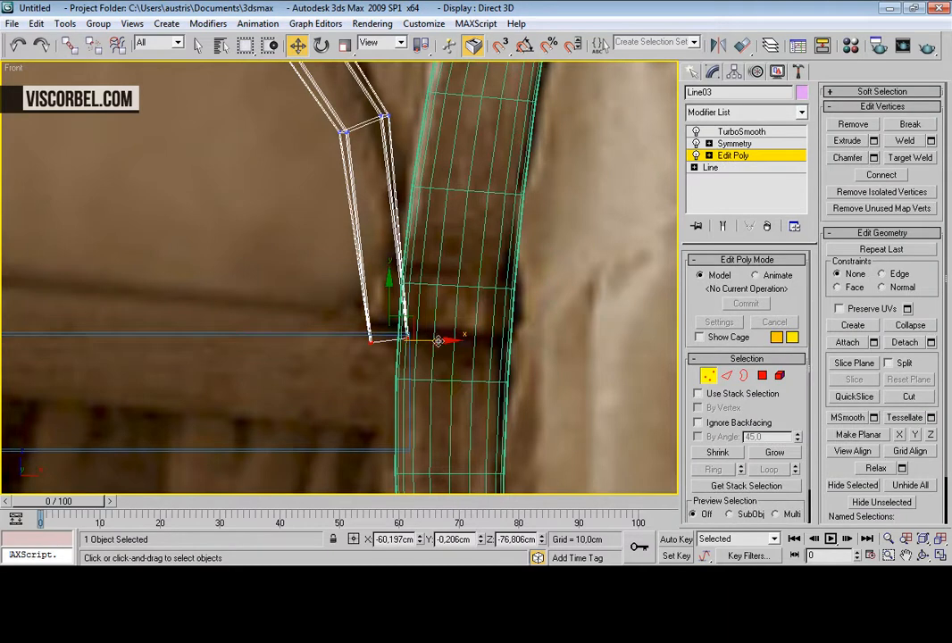
drag(435, 340, 454, 340)
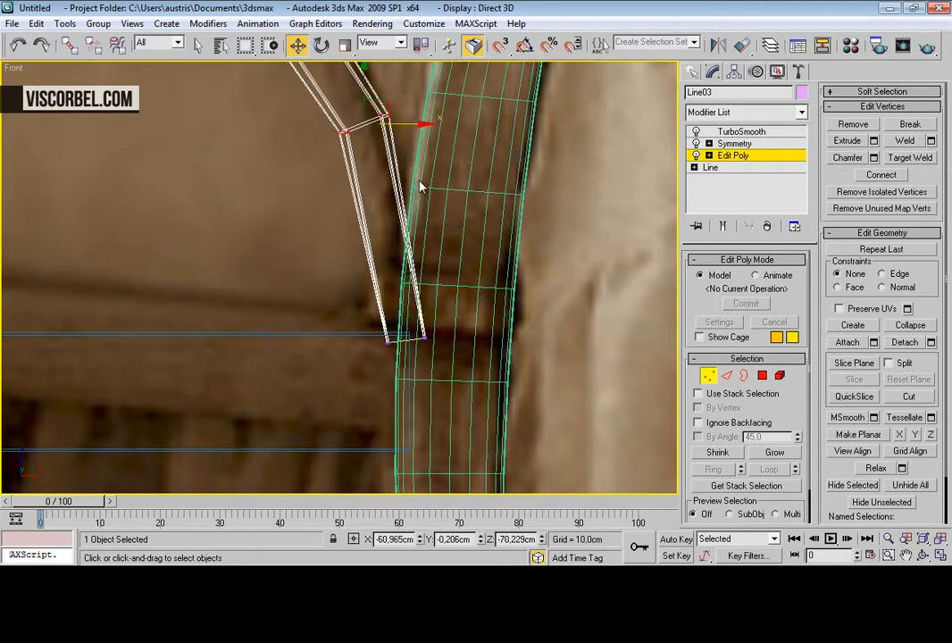
drag(417, 123, 430, 123)
key(1)
click(613, 324)
Step: Create a box about 4,68 cm wide and 1,65 cm long across the joint of the inner rail and right leg
right_click(585, 299)
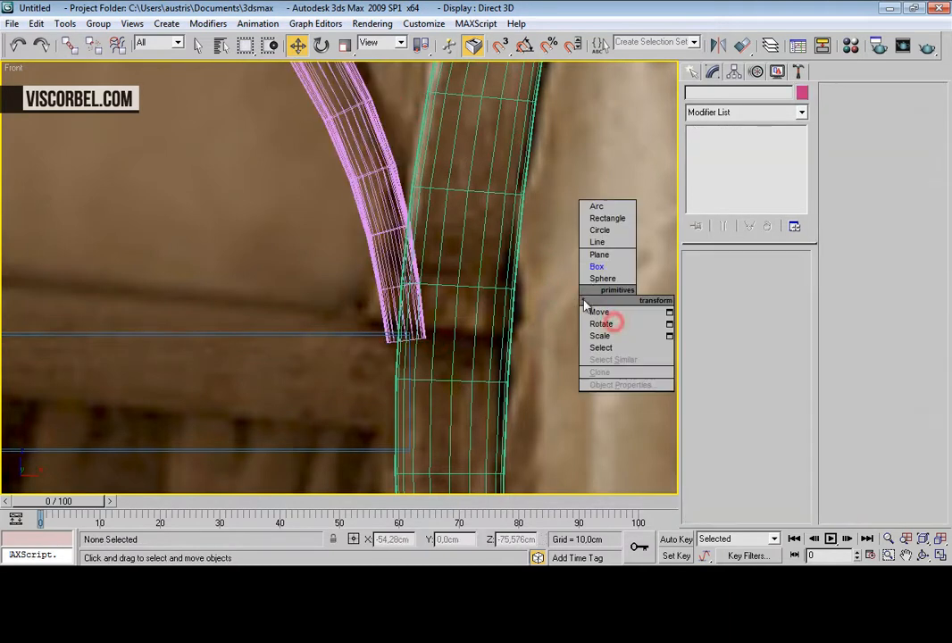
click(602, 219)
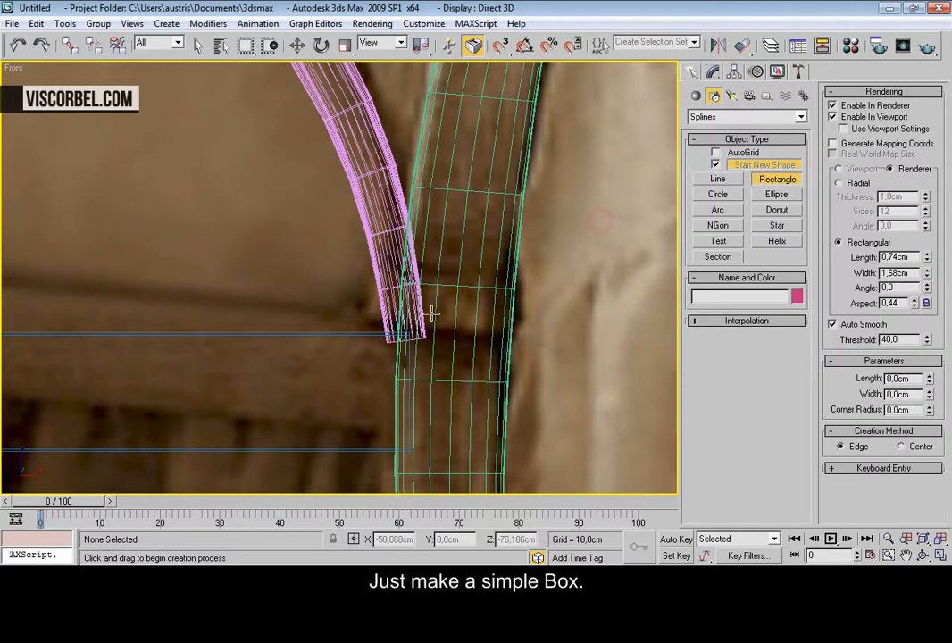
right_click(479, 330)
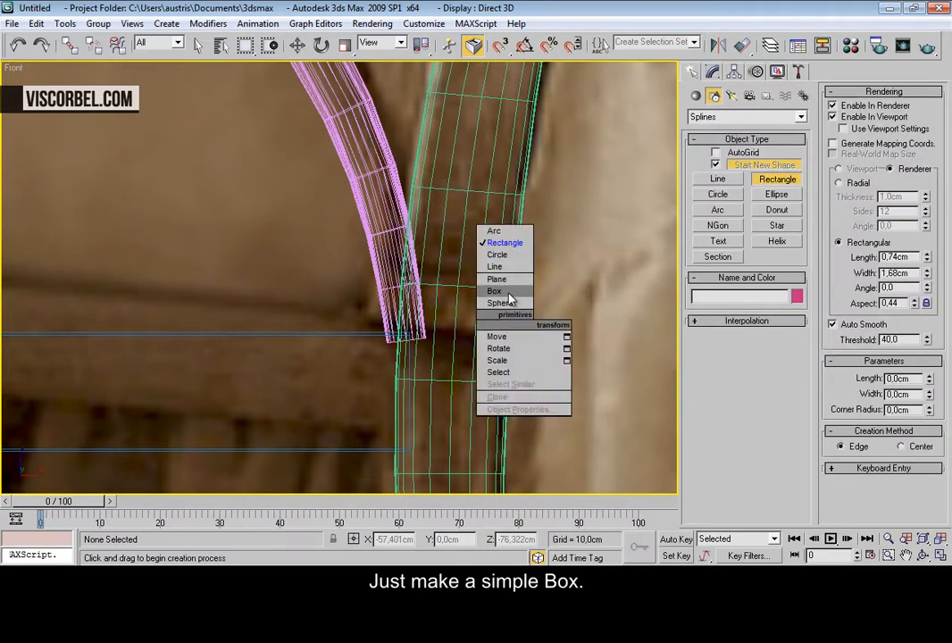
click(511, 291)
drag(370, 281, 525, 335)
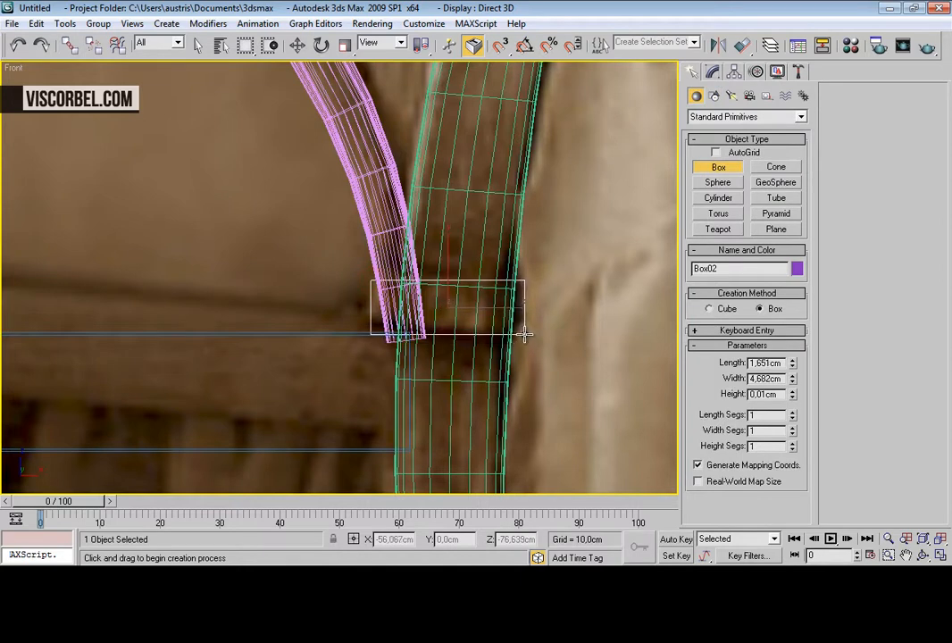
click(440, 264)
key(w)
Step: Move the new box about 0,92 cm along Y so that it wraps around the right leg
key(p)
alt+middle_drag(479, 217, 385, 257)
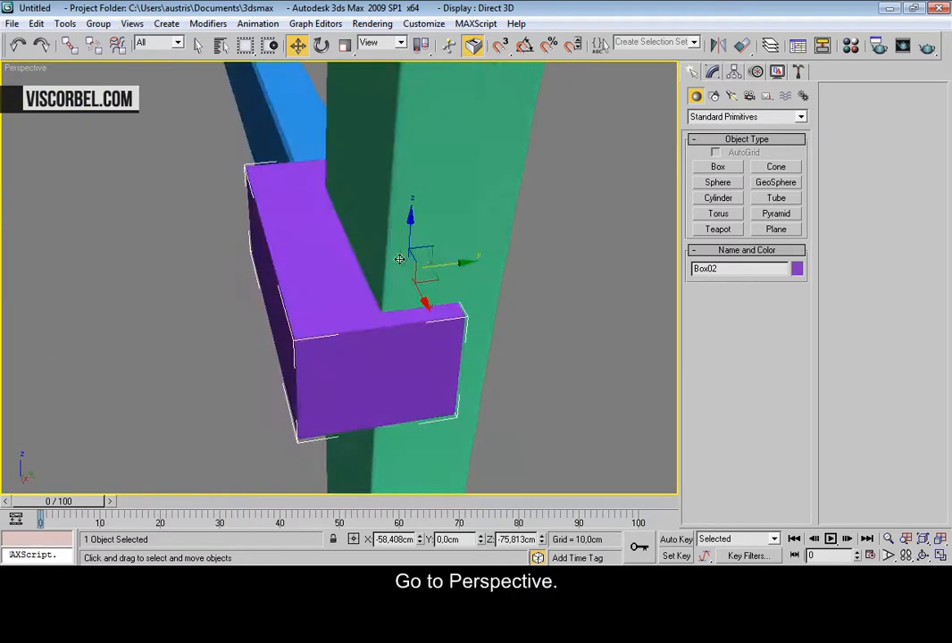
drag(452, 264, 509, 264)
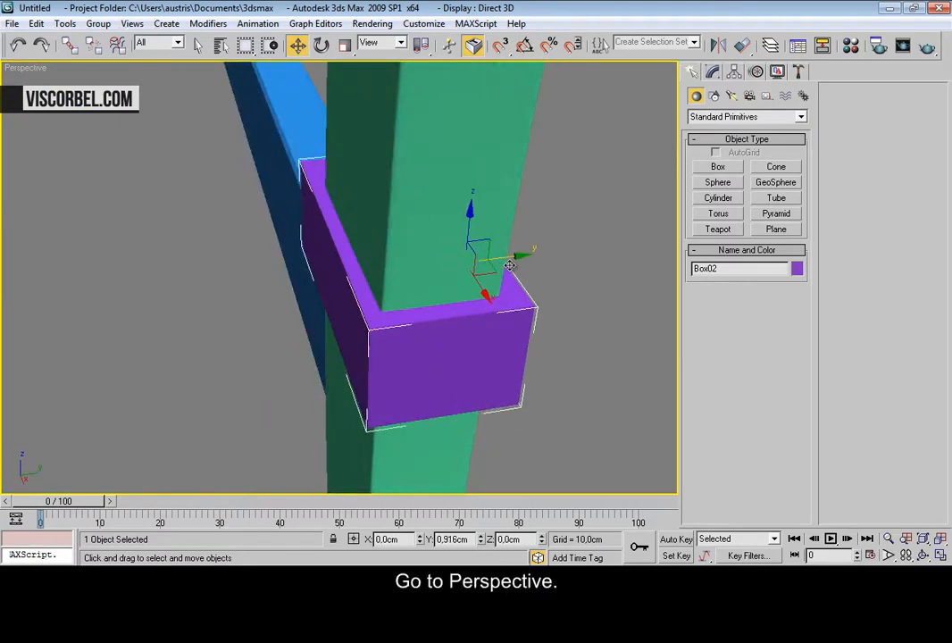
alt+middle_drag(526, 283, 447, 257)
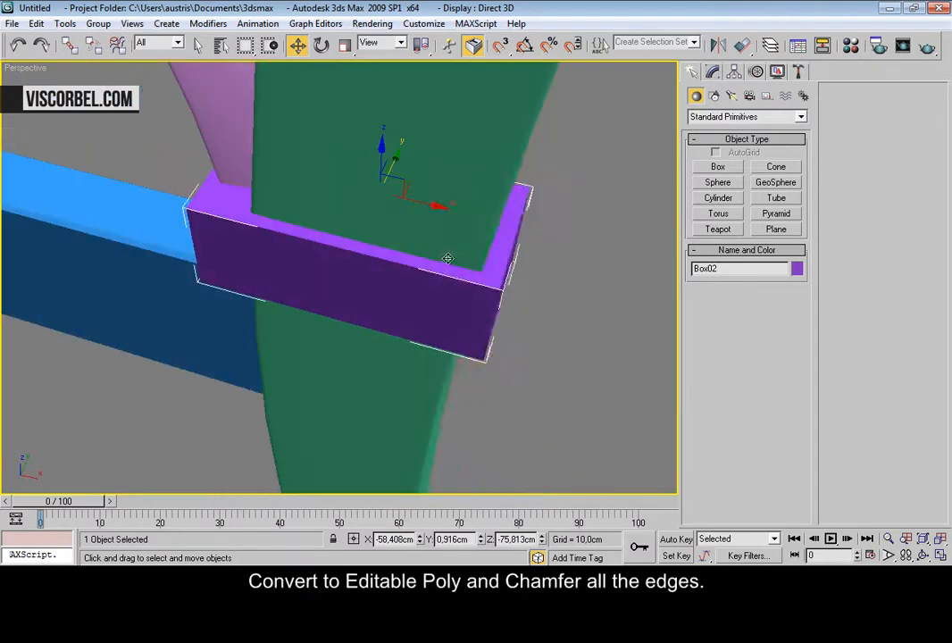
Step: Convert the box to Editable Poly and chamfer all its edges by 0,09 cm with 1 segment
right_click(447, 258)
mouse_move(536, 392)
click(657, 404)
alt+middle_drag(559, 399, 327, 256)
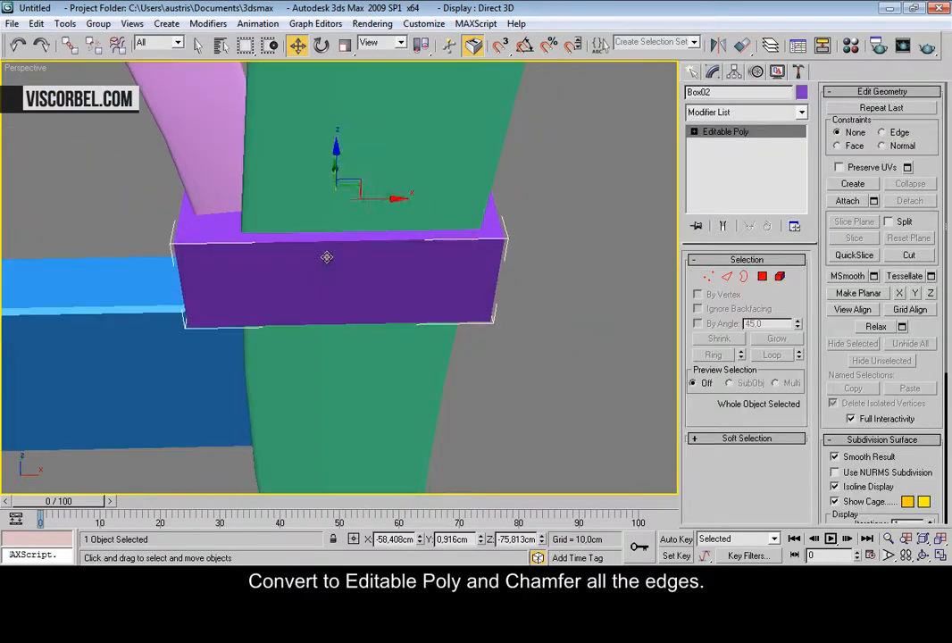
key(2)
key(ctrl+a)
alt+middle_drag(442, 289, 442, 256)
right_click(442, 257)
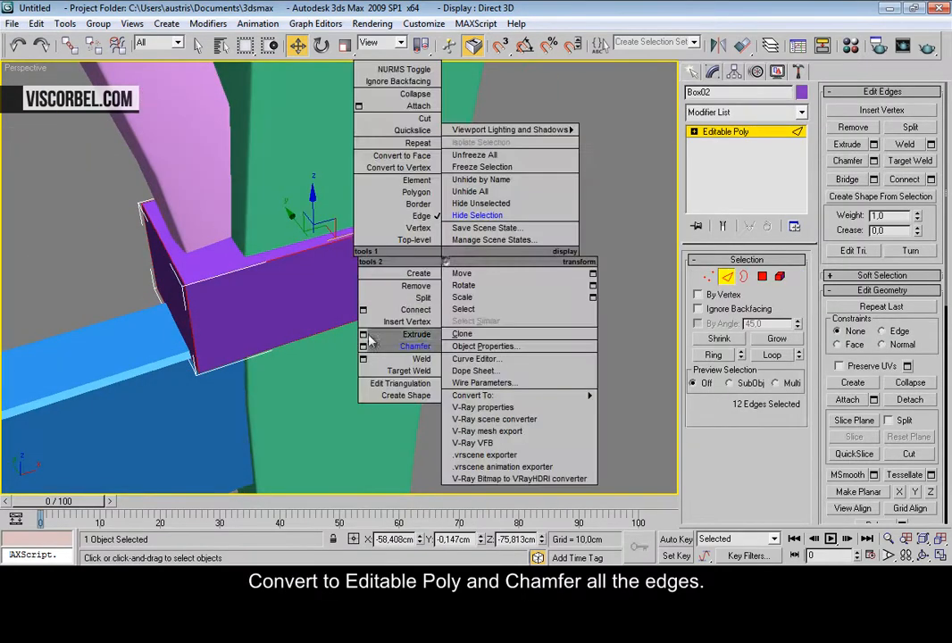
click(363, 347)
drag(556, 275, 547, 342)
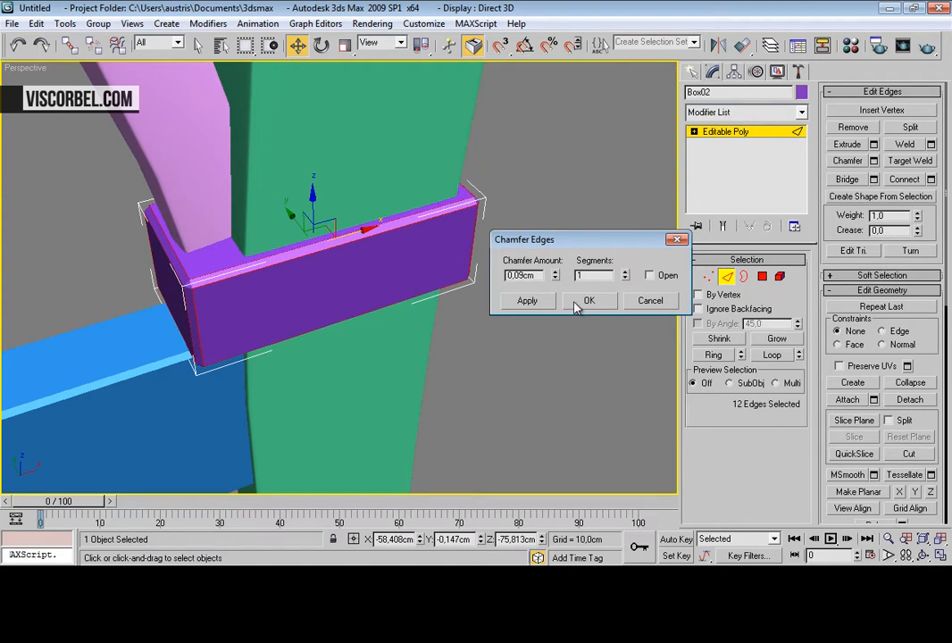
click(572, 302)
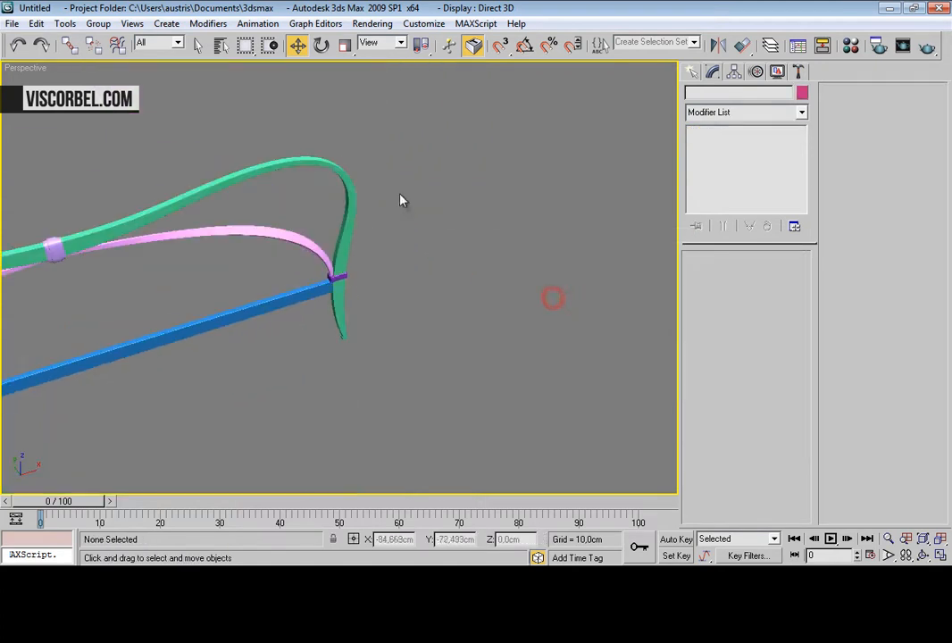
Step: Make one independent copy of the leg connector along X at the left leg and nudge it right into alignment
scroll(400, 202, down, 3)
scroll(357, 191, up, 3)
middle_drag(409, 180, 603, 221)
click(494, 321)
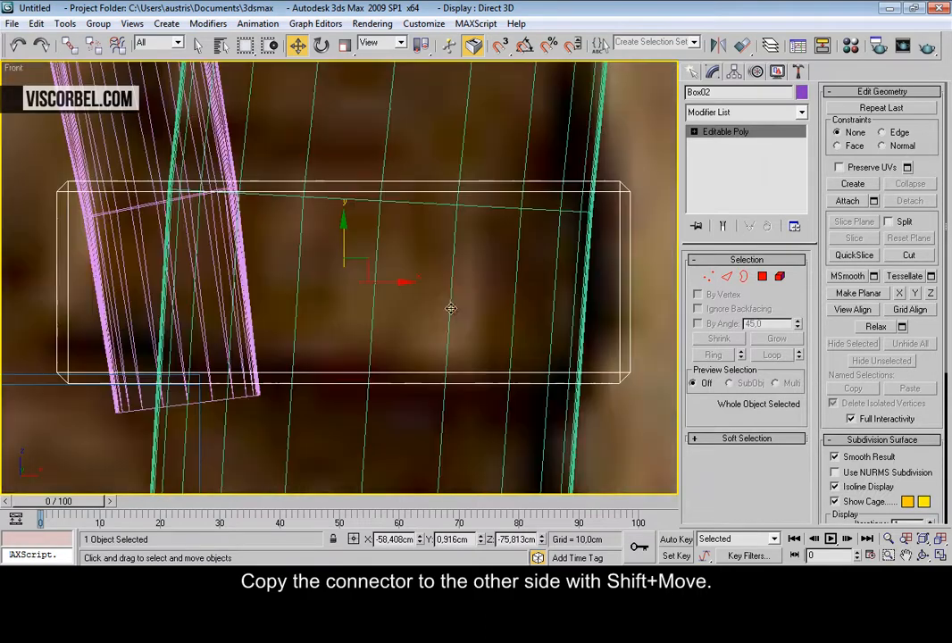
scroll(448, 310, down, 5)
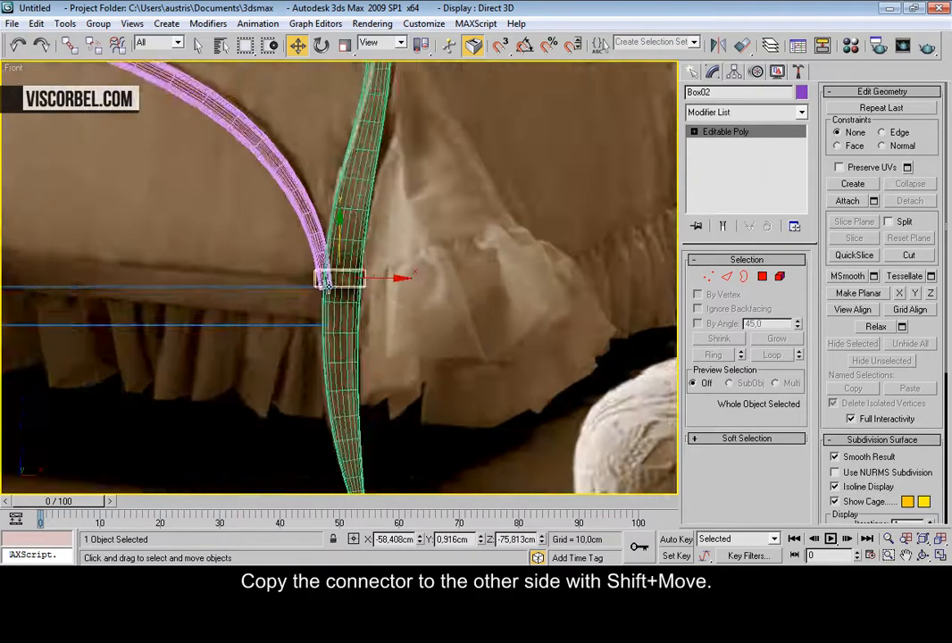
scroll(398, 306, down, 4)
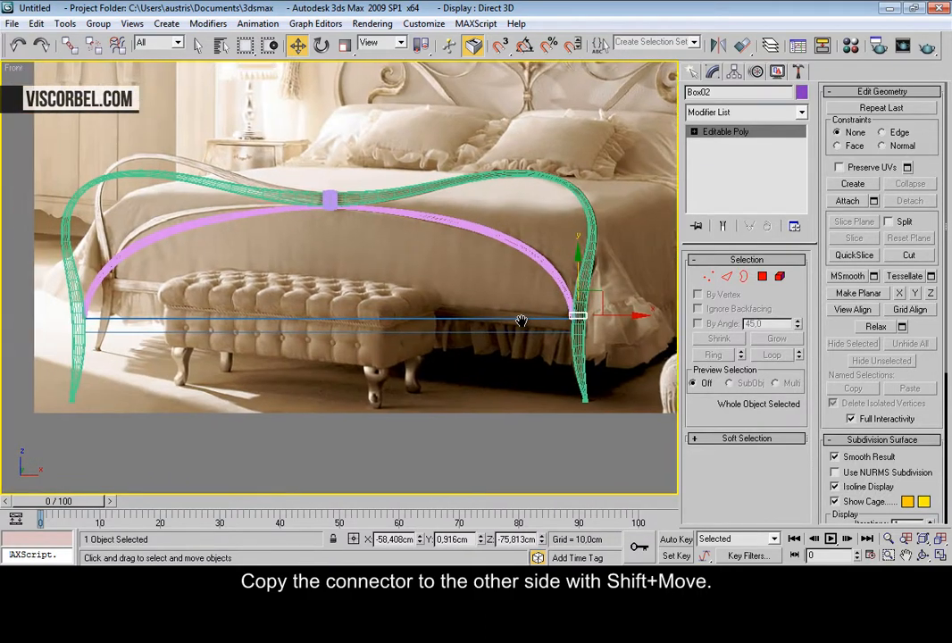
shift+drag(629, 319, 130, 324)
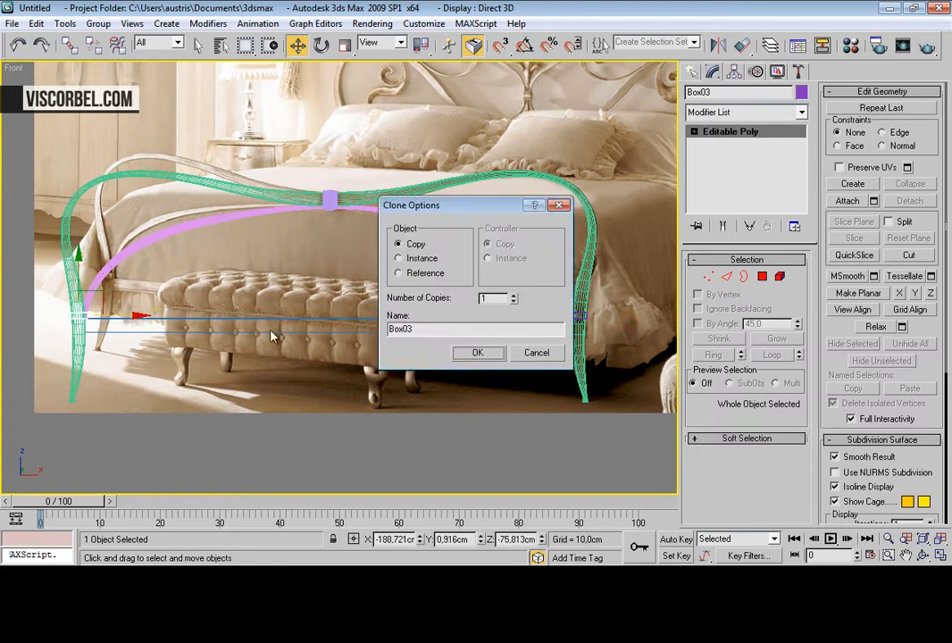
click(459, 353)
key(z)
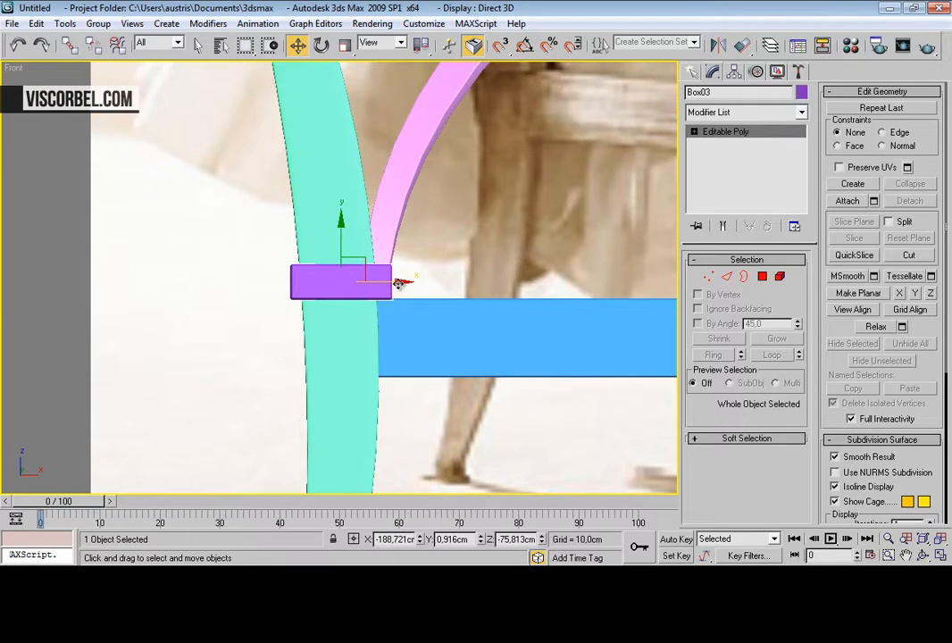
drag(399, 282, 399, 281)
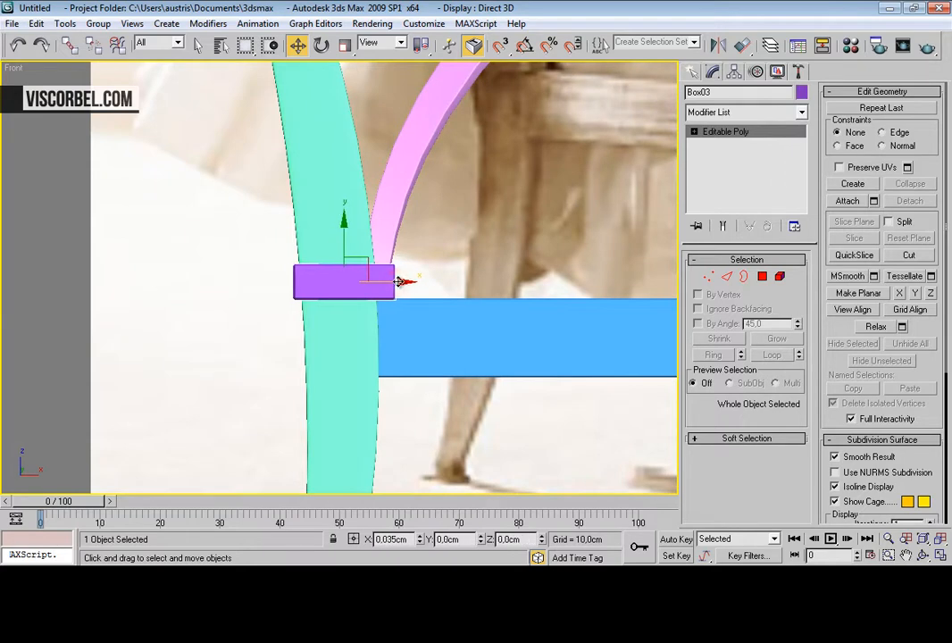
click(525, 269)
Step: Examine the whole footboard in perspective and compare its curved rails with the reference image in the Front view
key(z)
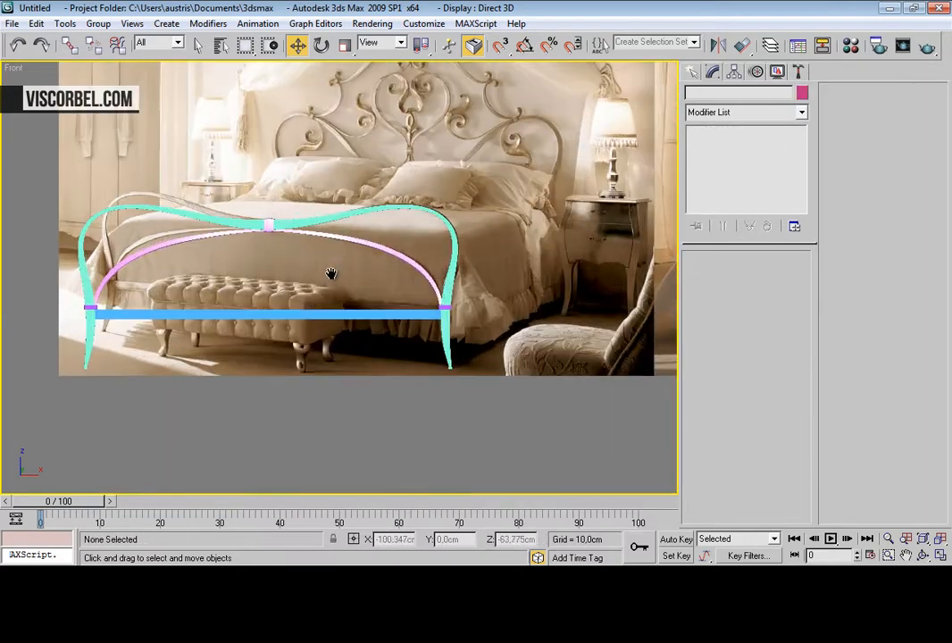
key(p)
alt+middle_drag(387, 272, 370, 258)
key(f)
scroll(276, 240, up, 8)
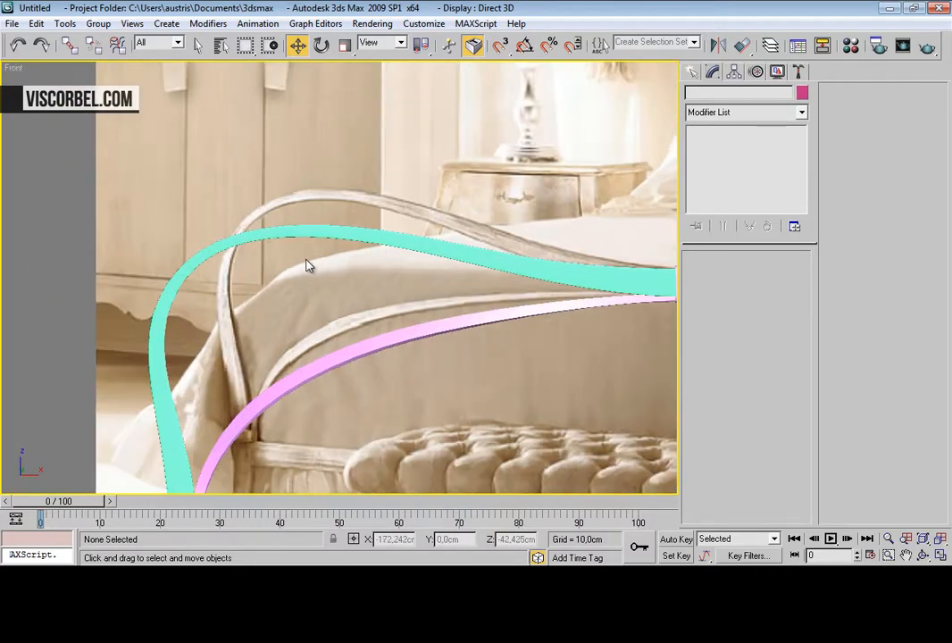
middle_drag(521, 248, 177, 220)
middle_drag(666, 263, 222, 227)
middle_drag(118, 229, 576, 297)
middle_drag(187, 302, 501, 304)
Step: Select all footboard objects and hide them to expose the reference image
key(ctrl+a)
right_click(545, 292)
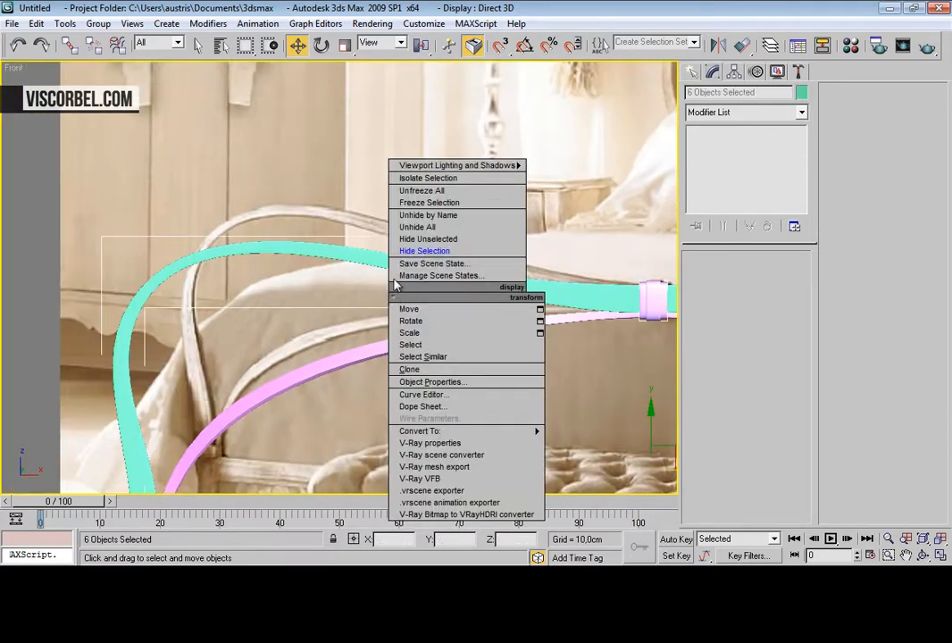
click(429, 251)
scroll(366, 301, down, 2)
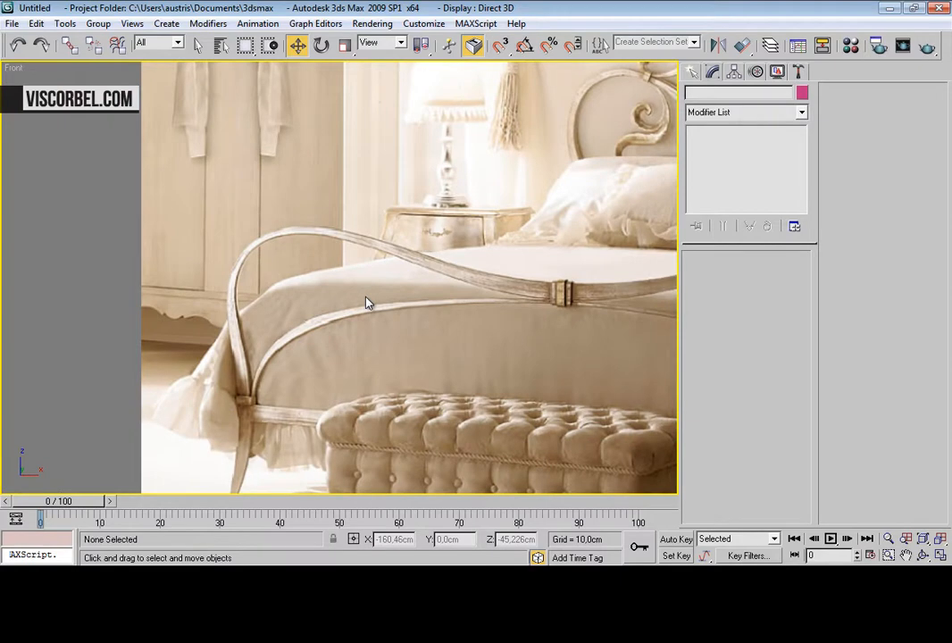
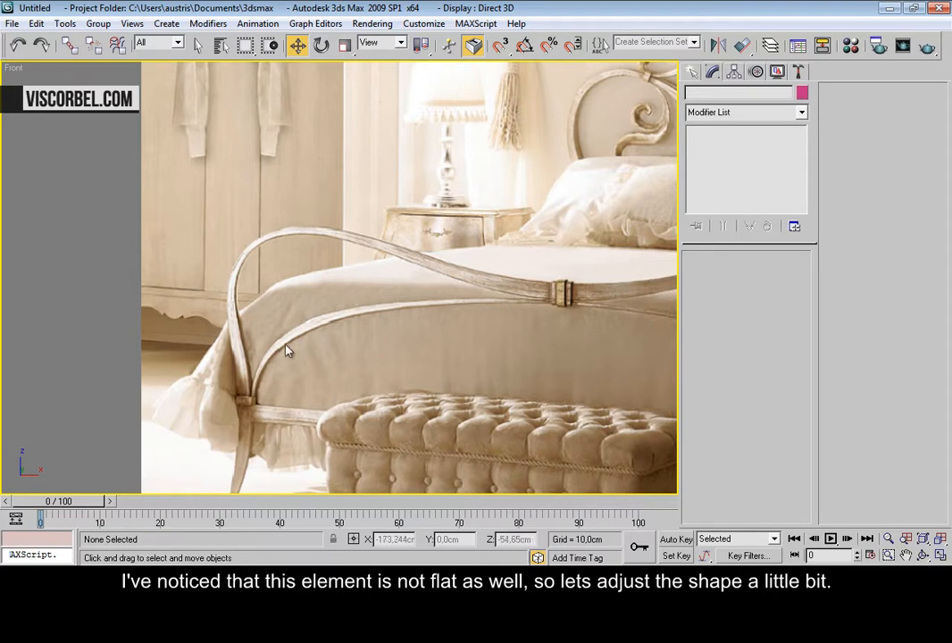
Step: Unhide all objects and open the footboard frame's Editable Poly vertices for editing
middle_drag(406, 297, 248, 253)
right_click(563, 319)
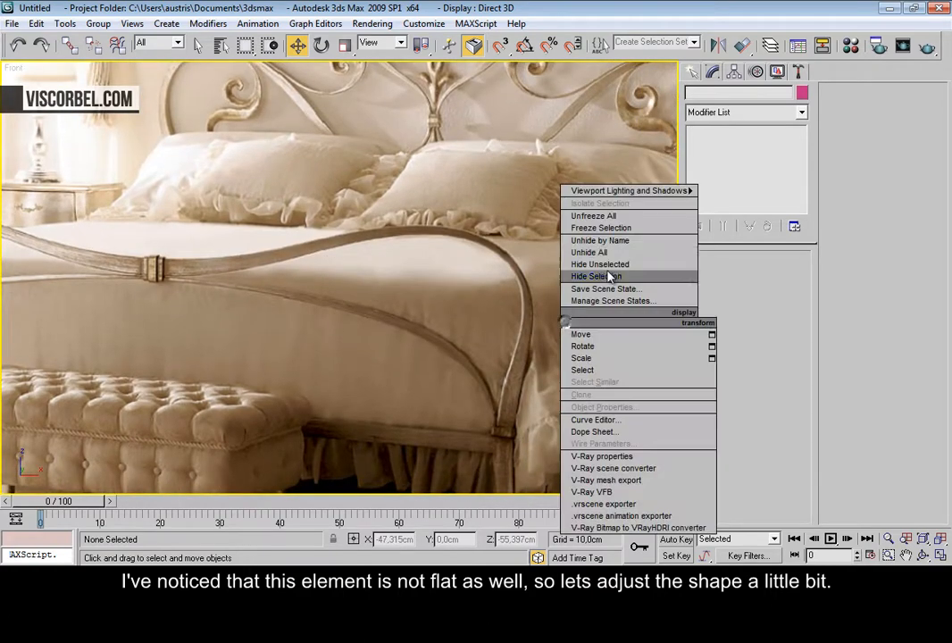
click(622, 253)
scroll(388, 289, up, 5)
click(525, 262)
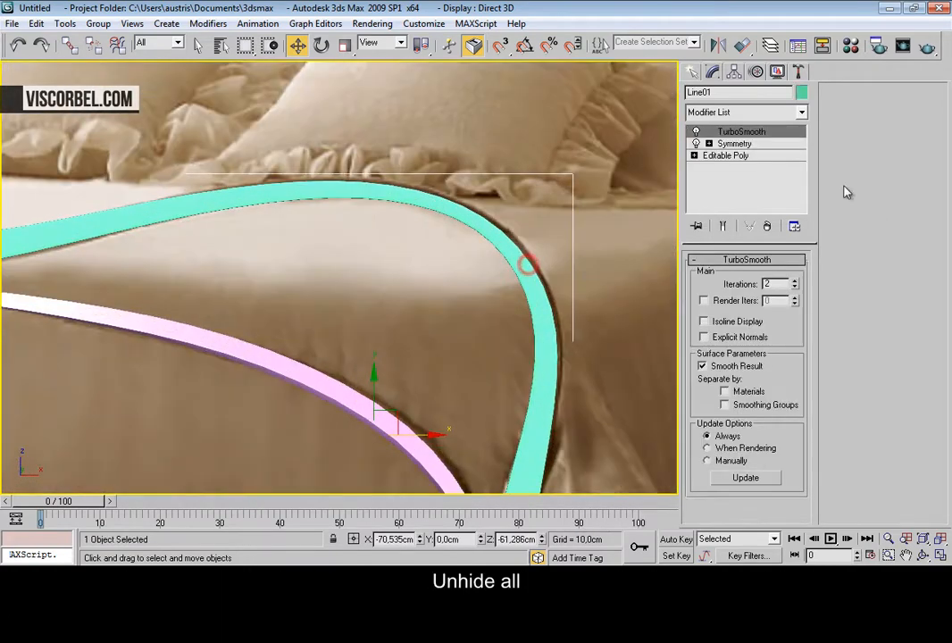
click(754, 157)
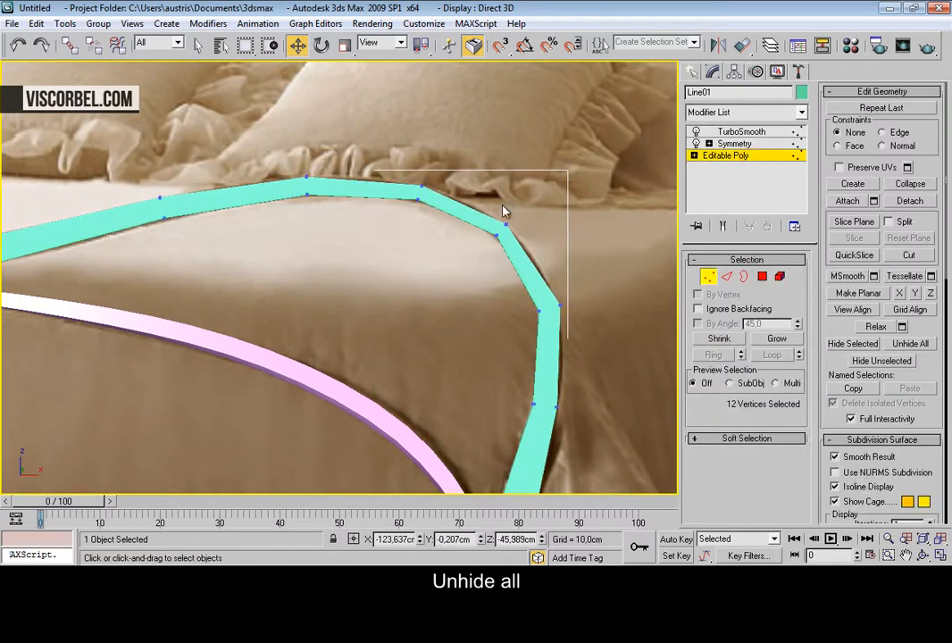
Step: Select the vertices along the frame's upper curve and scale them narrower along Y to thin that part in depth
key(t)
scroll(440, 230, down, 6)
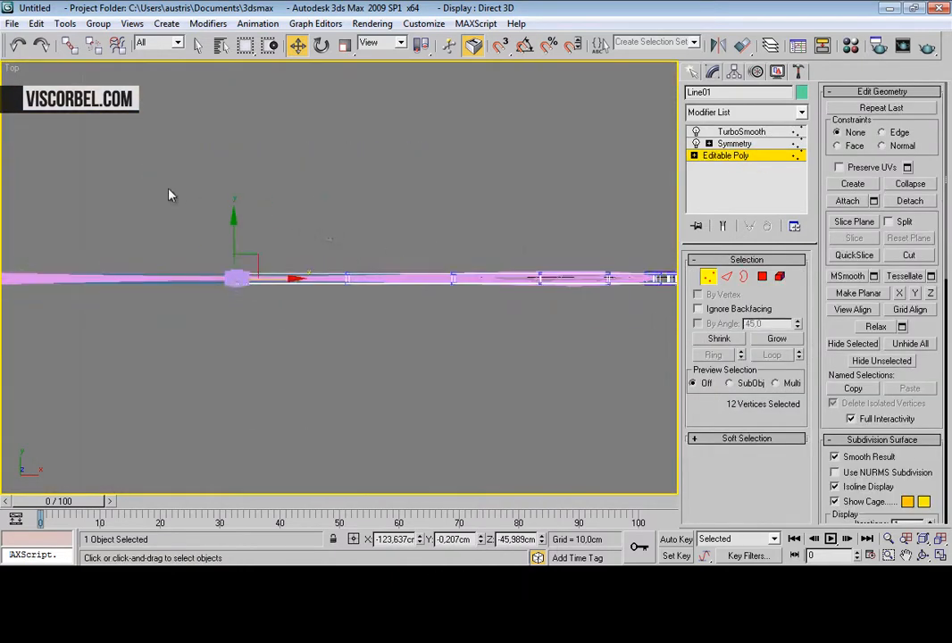
middle_drag(170, 194, 203, 218)
key(p)
alt+middle_drag(383, 196, 459, 209)
alt+middle_drag(516, 230, 482, 157)
drag(356, 298, 356, 297)
alt+middle_drag(379, 255, 348, 299)
drag(426, 204, 367, 255)
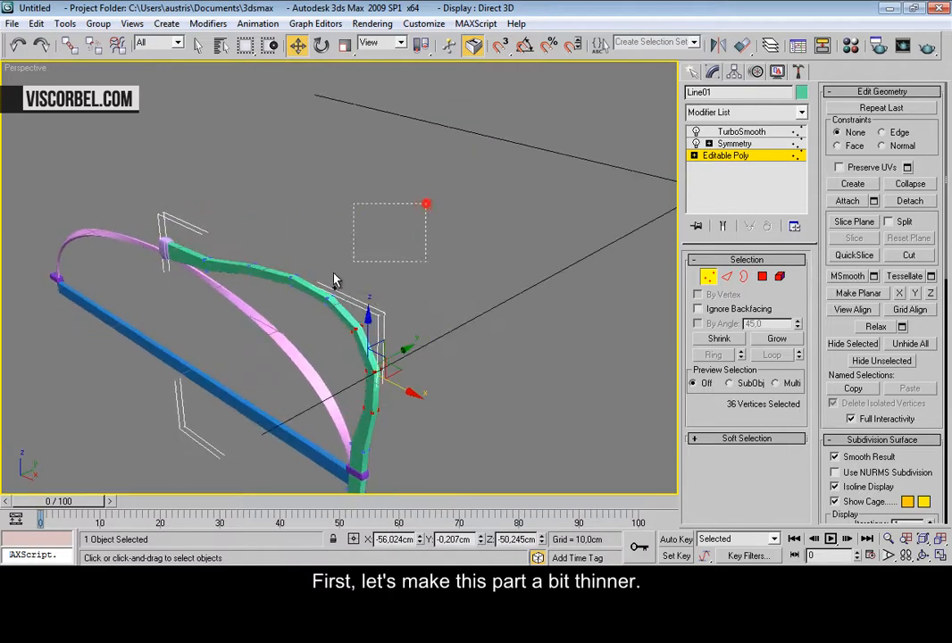
drag(197, 320, 273, 319)
alt+middle_drag(273, 319, 348, 246)
key(r)
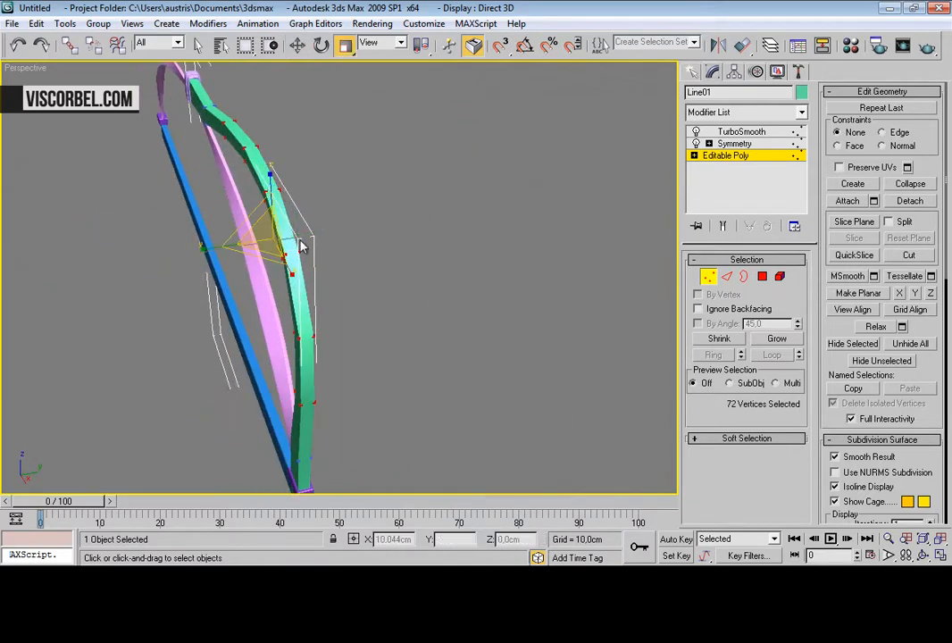
drag(210, 247, 225, 248)
Step: Taper the frame gradually by scaling smaller vertex groups at the upper bend and the side section along Y
alt+middle_drag(244, 176, 319, 170)
alt+drag(656, 286, 657, 286)
alt+middle_drag(656, 286, 369, 294)
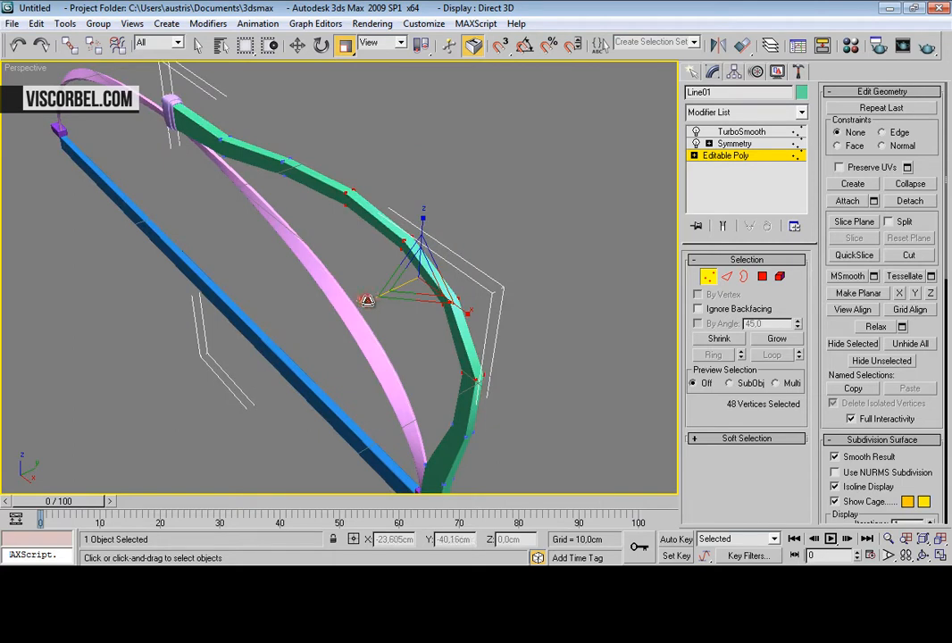
drag(392, 198, 504, 313)
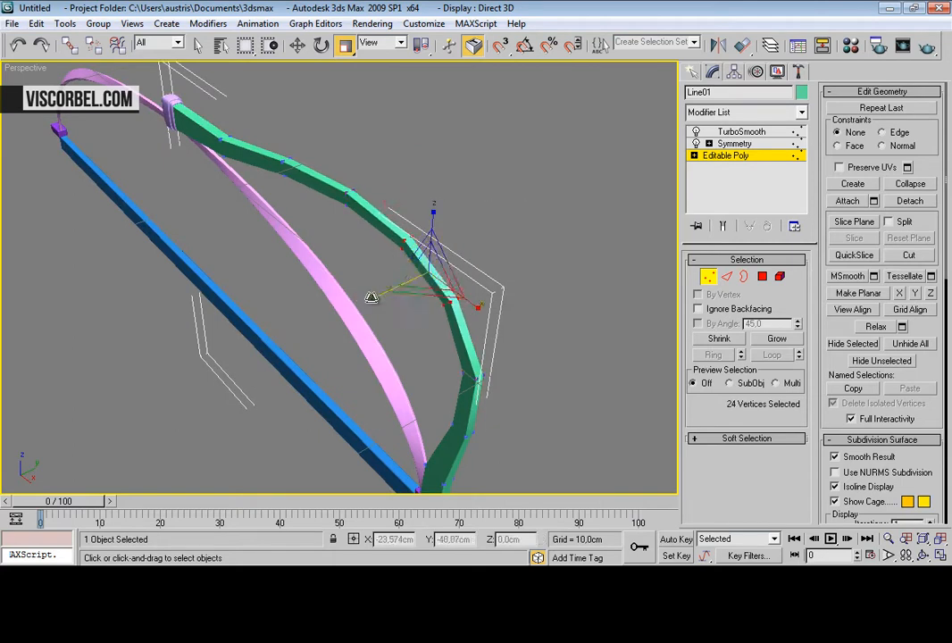
alt+middle_drag(391, 294, 369, 277)
drag(246, 242, 332, 301)
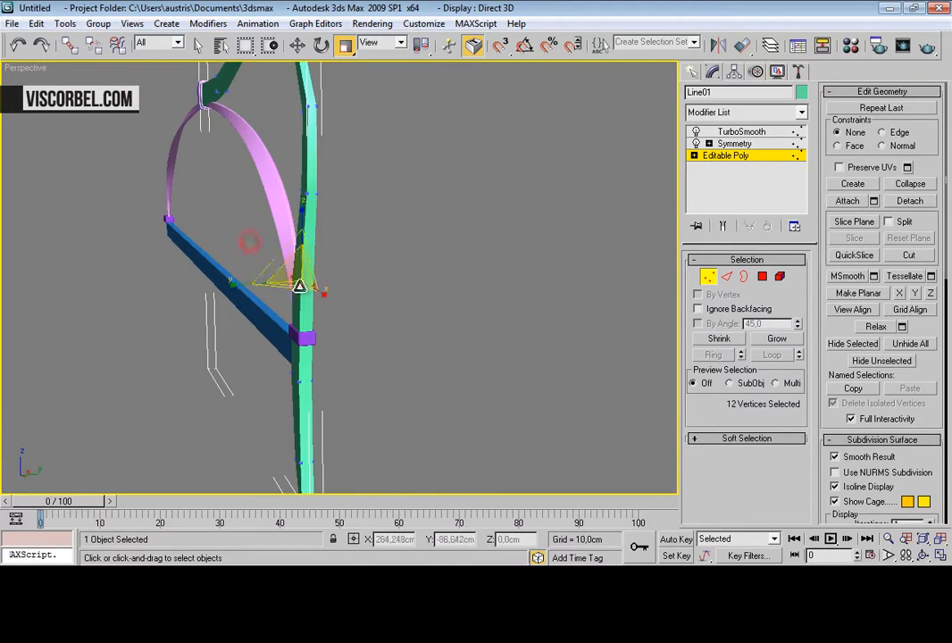
drag(237, 285, 241, 285)
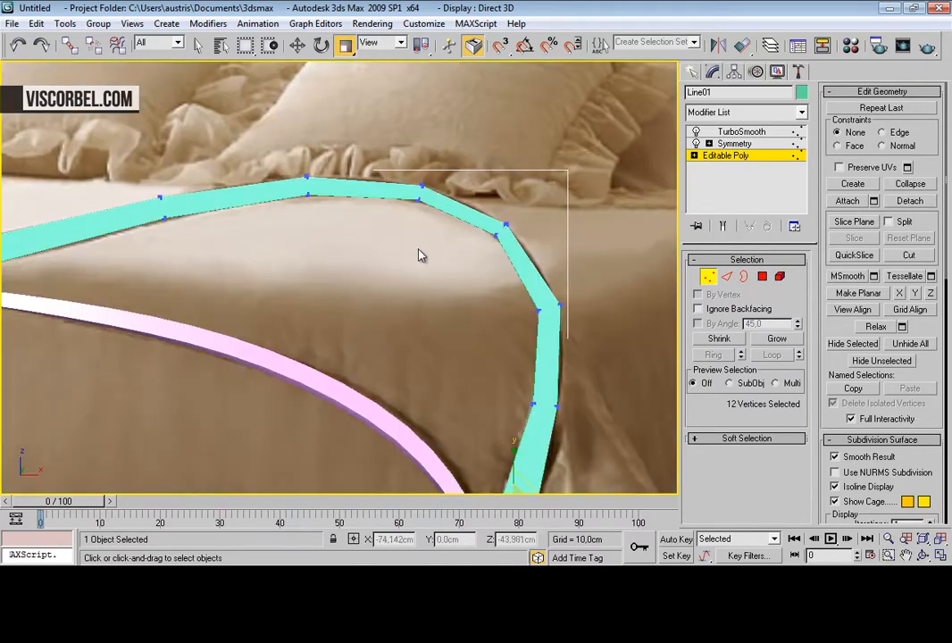
Step: Rotate the vertex groups around the frame's upper outer bend slightly in the Front view to give it a visible twist
scroll(411, 245, up, 2)
drag(572, 256, 557, 246)
key(e)
drag(480, 228, 497, 217)
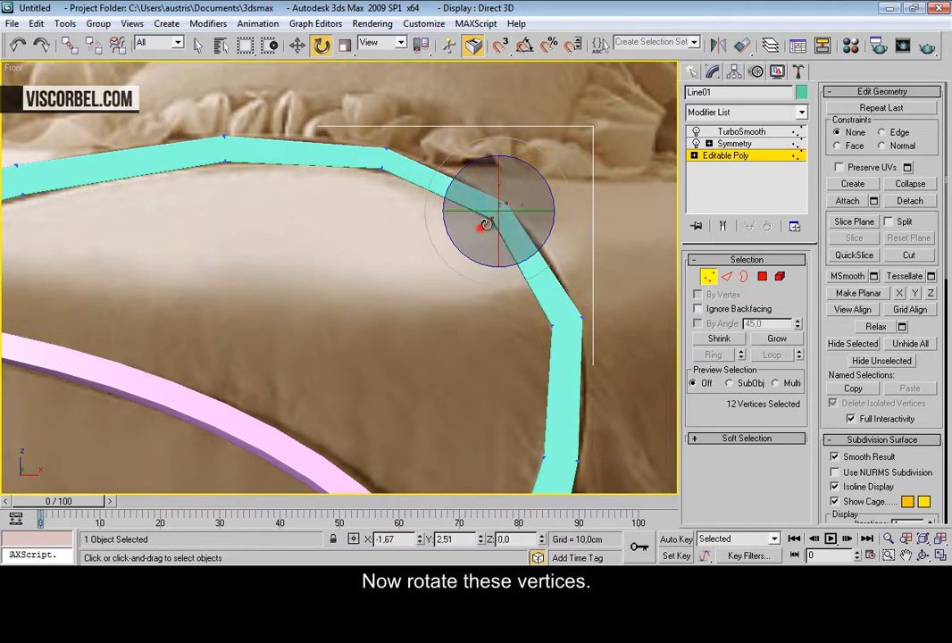
drag(493, 297, 612, 355)
mouse_move(551, 343)
mouse_down()
mouse_move(573, 334)
mouse_move(530, 298)
mouse_up()
mouse_move(376, 167)
mouse_down()
mouse_move(407, 190)
mouse_move(376, 170)
mouse_move(388, 157)
mouse_up()
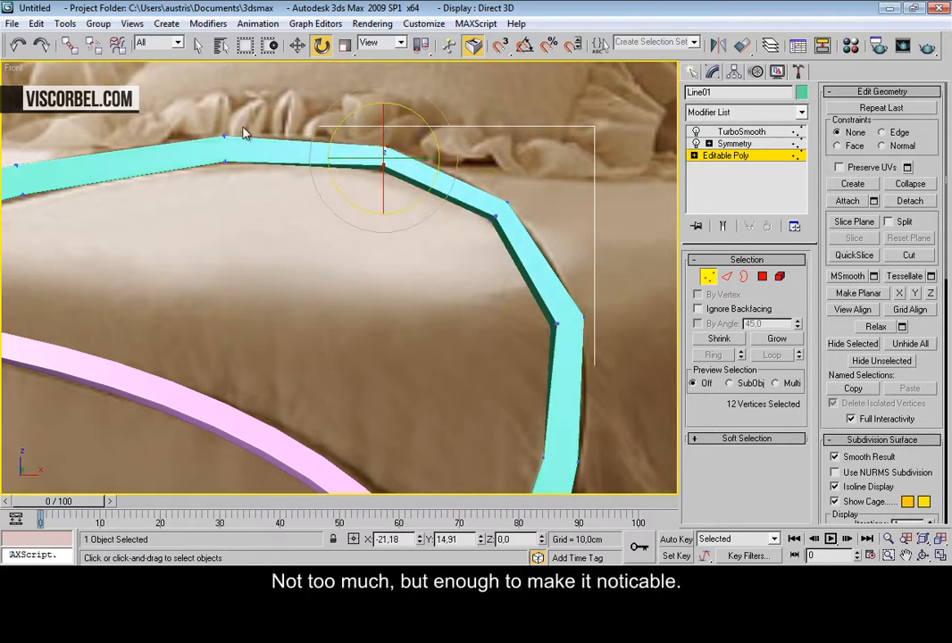
Step: Rotate the frame's crest and lower side vertices to continue the twist, then readjust the outer corner and deselect the frame
drag(259, 214, 261, 216)
drag(234, 178, 246, 161)
middle_drag(480, 300, 328, 215)
drag(357, 317, 433, 338)
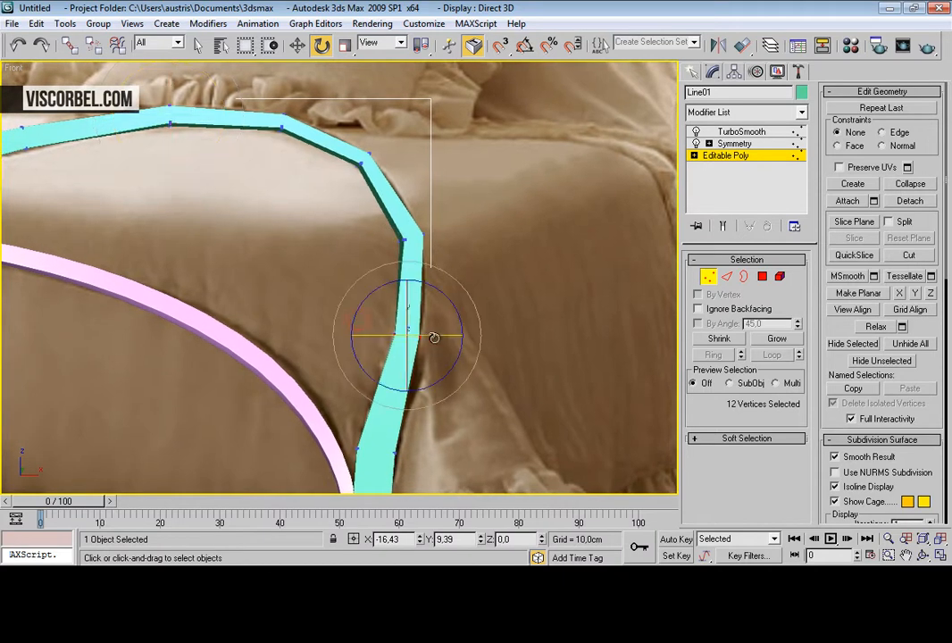
drag(341, 134, 384, 177)
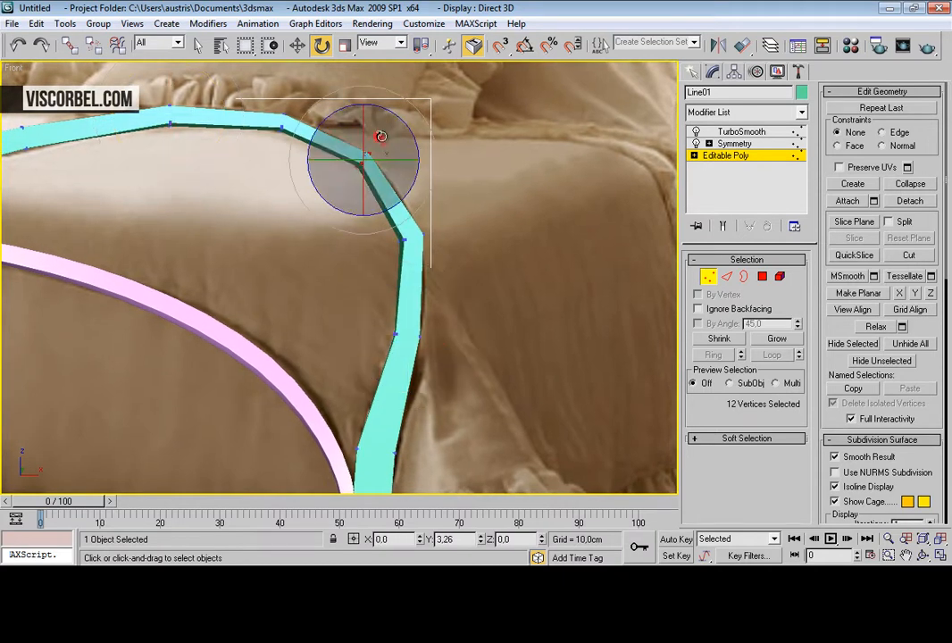
click(540, 191)
Step: Examine the twisted footboard in perspective and compare the headboards in the reference images in the Front view
key(p)
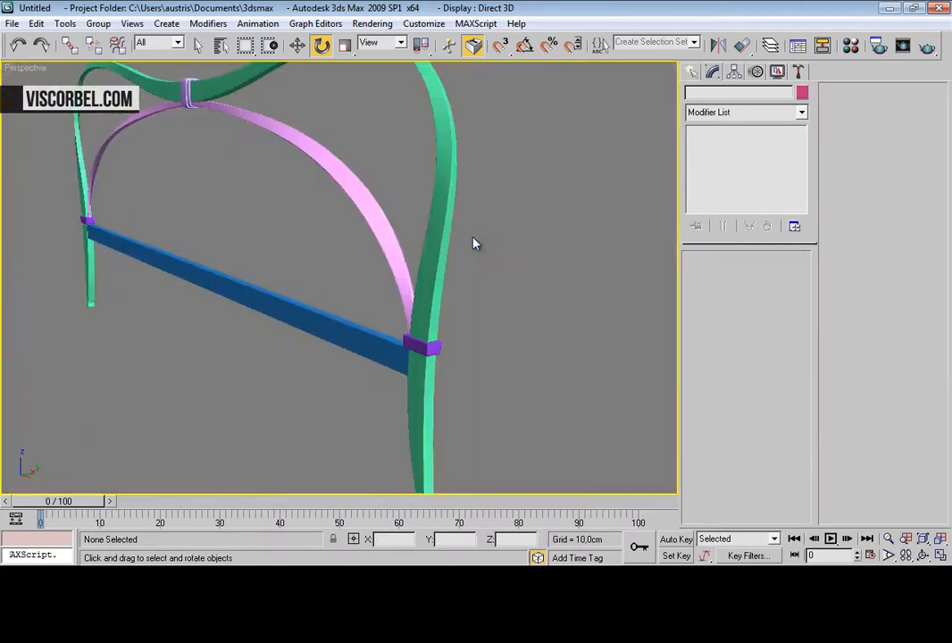
scroll(405, 194, down, 6)
alt+middle_drag(460, 252, 533, 217)
scroll(438, 241, up, 3)
scroll(425, 217, down, 3)
key(f)
scroll(419, 237, down, 6)
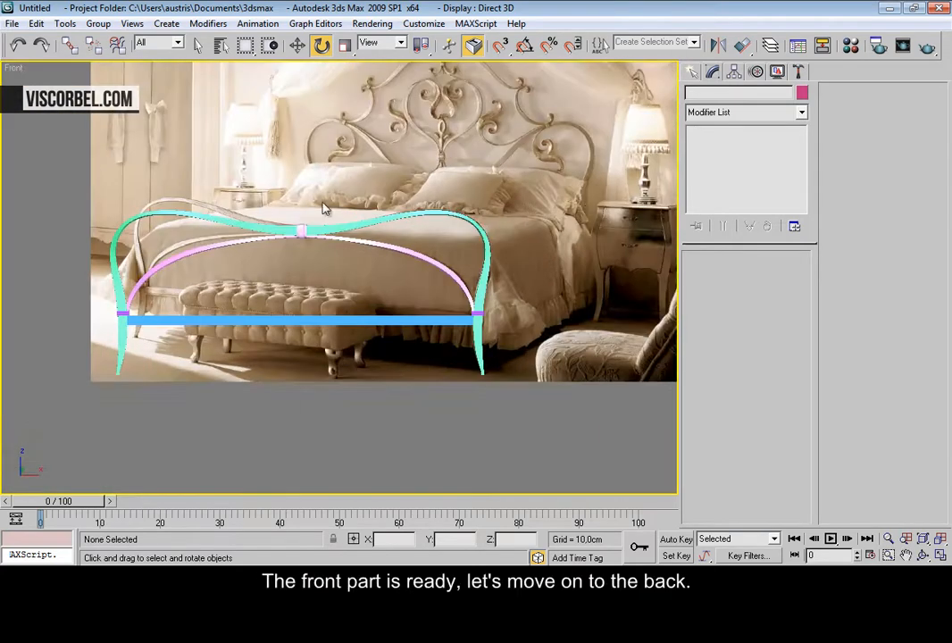
middle_drag(476, 269, 352, 245)
scroll(352, 246, up, 4)
mouse_move(352, 246)
middle_down()
mouse_move(306, 248)
mouse_move(364, 242)
middle_up()
scroll(307, 248, down, 2)
scroll(364, 242, down, 2)
middle_drag(452, 191, 453, 222)
scroll(375, 201, down, 2)
middle_drag(375, 201, 434, 160)
scroll(279, 223, up, 4)
scroll(357, 275, down, 4)
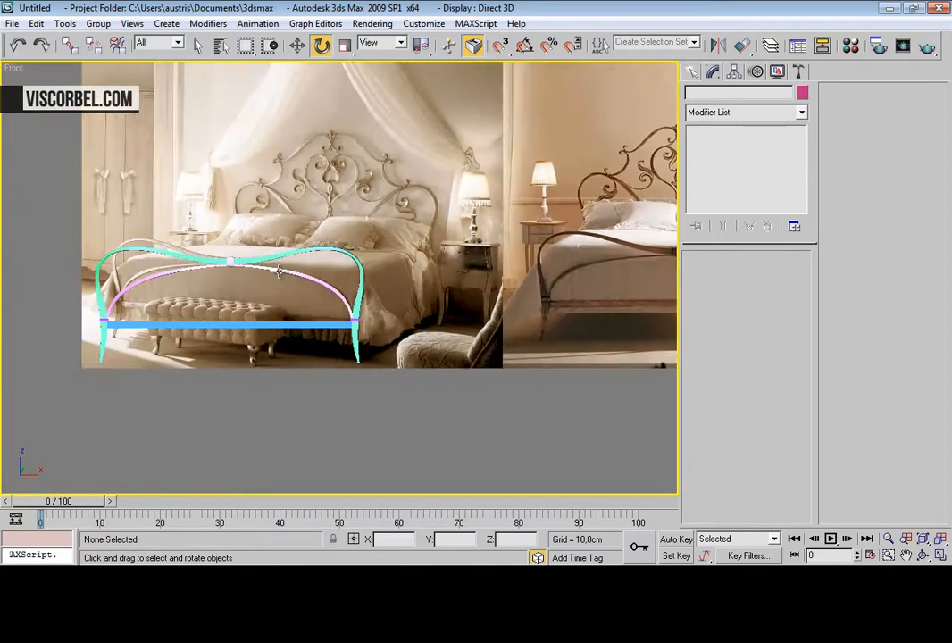
Step: Select all footboard objects and move them along negative X, clear of the reference images
key(ctrl+a)
scroll(419, 192, down, 2)
key(w)
drag(348, 321, 84, 324)
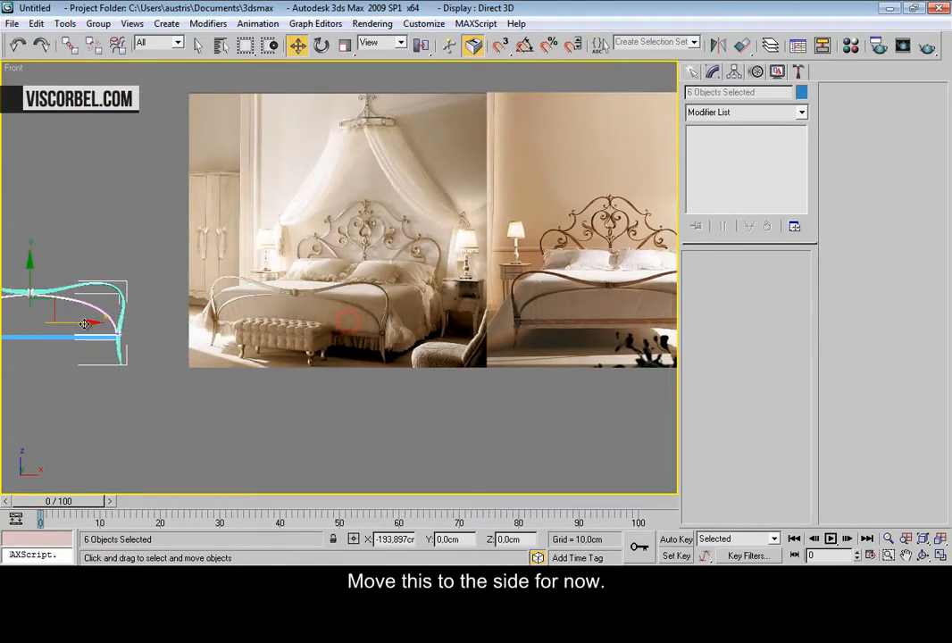
click(147, 434)
Step: Copy the footboard frame along X onto the bed in the first reference image
click(117, 350)
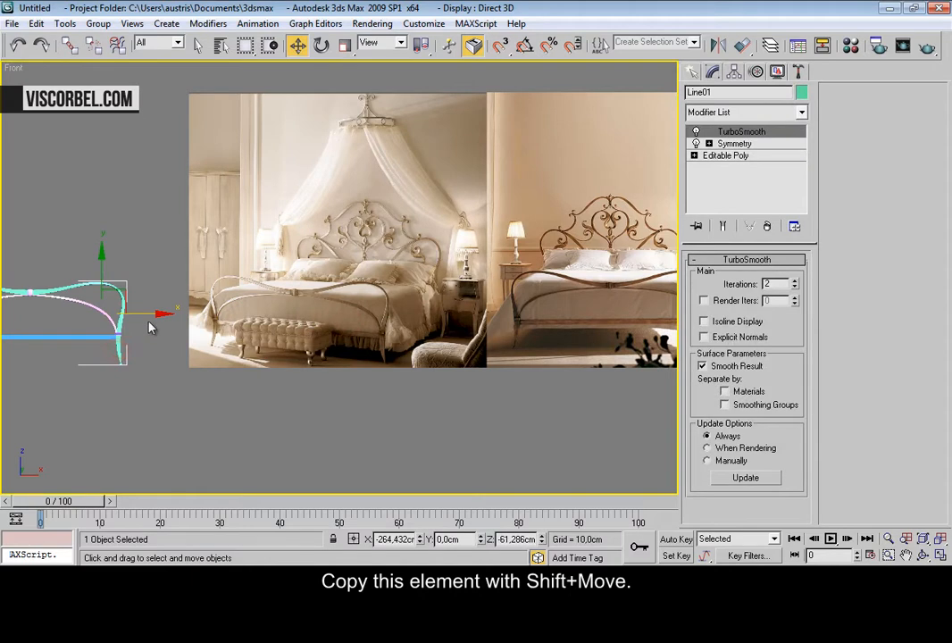
mouse_move(144, 314)
shift+mouse_down()
mouse_move(473, 314)
mouse_move(459, 313)
shift+mouse_up()
click(478, 352)
scroll(375, 150, up, 8)
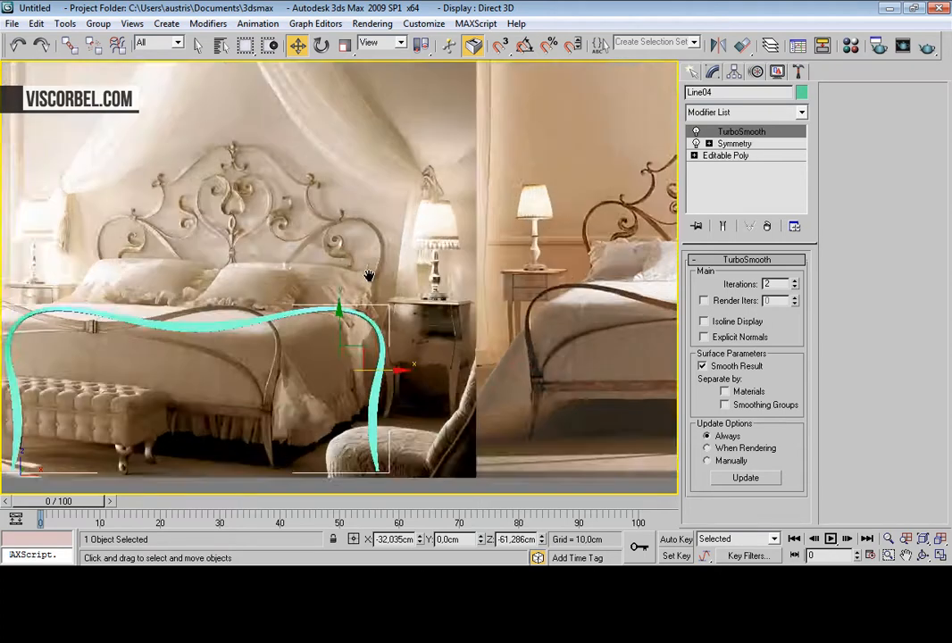
scroll(375, 150, down, 8)
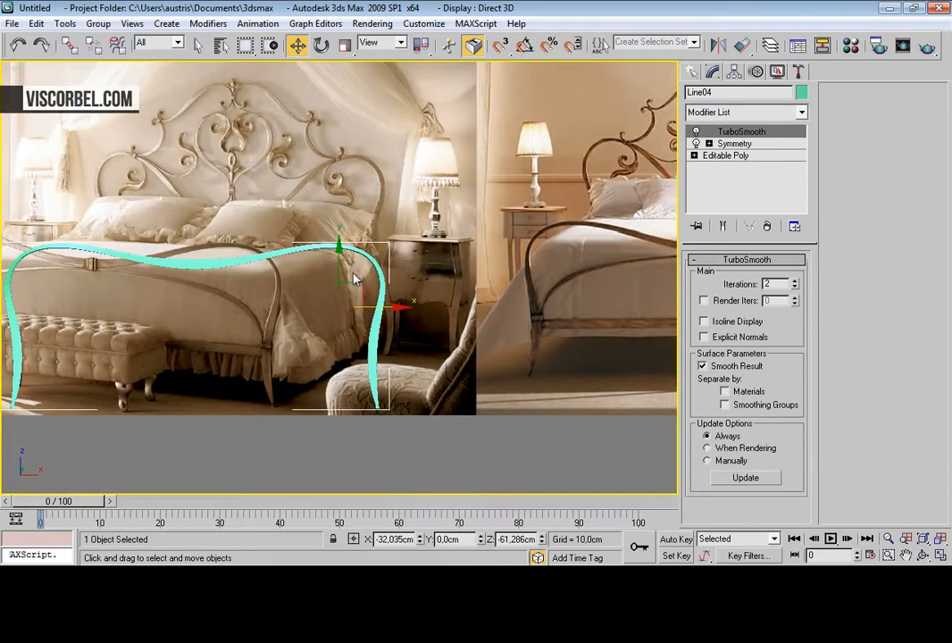
Step: Raise the copied frame toward the headboard and scale it down uniformly to match the reference image
drag(357, 285, 351, 221)
middle_drag(409, 215, 449, 231)
scroll(456, 236, up, 4)
key(r)
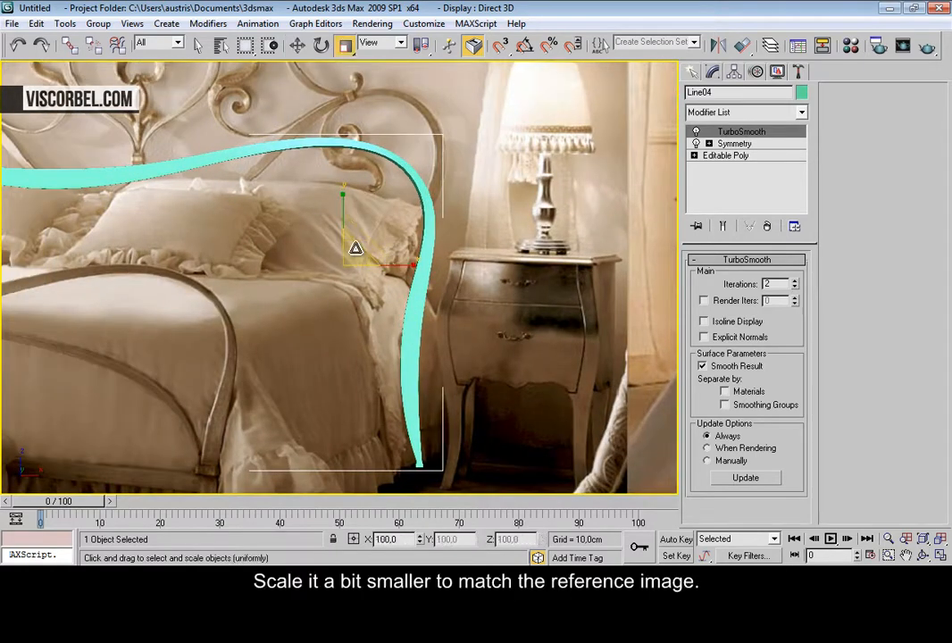
drag(351, 257, 365, 280)
key(w)
scroll(382, 271, down, 2)
middle_drag(462, 259, 468, 312)
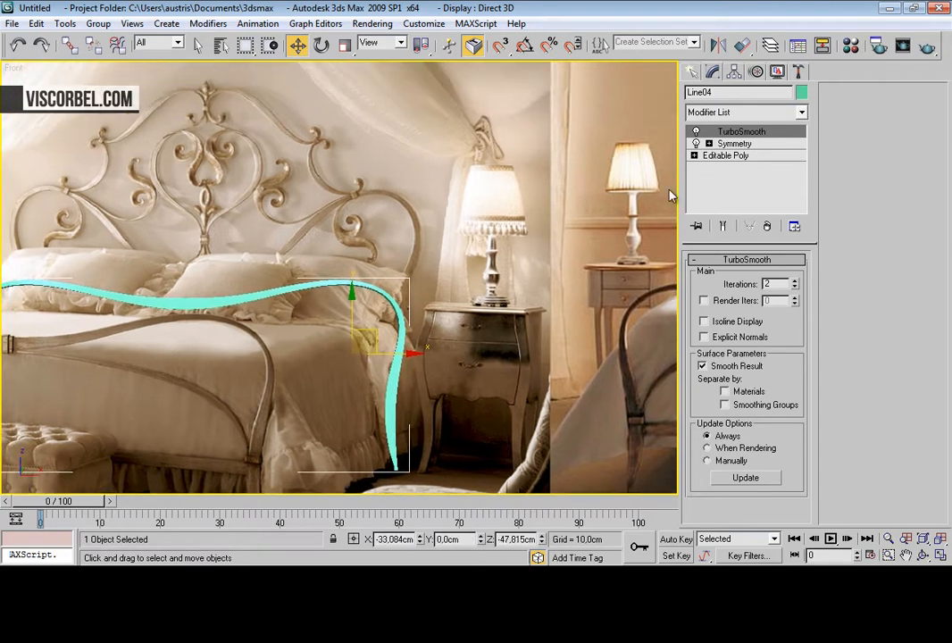
Step: In the copy's Editable Poly vertices, select the upper curve's vertices and raise them toward the headboard's outer curve
click(731, 155)
key(1)
middle_drag(243, 247, 320, 257)
drag(194, 222, 301, 270)
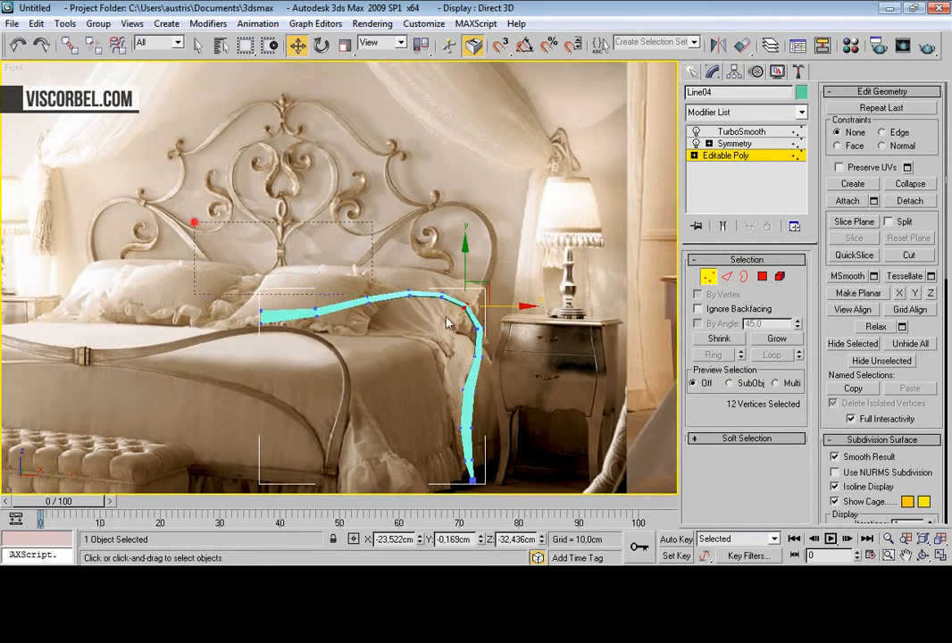
drag(572, 377, 572, 377)
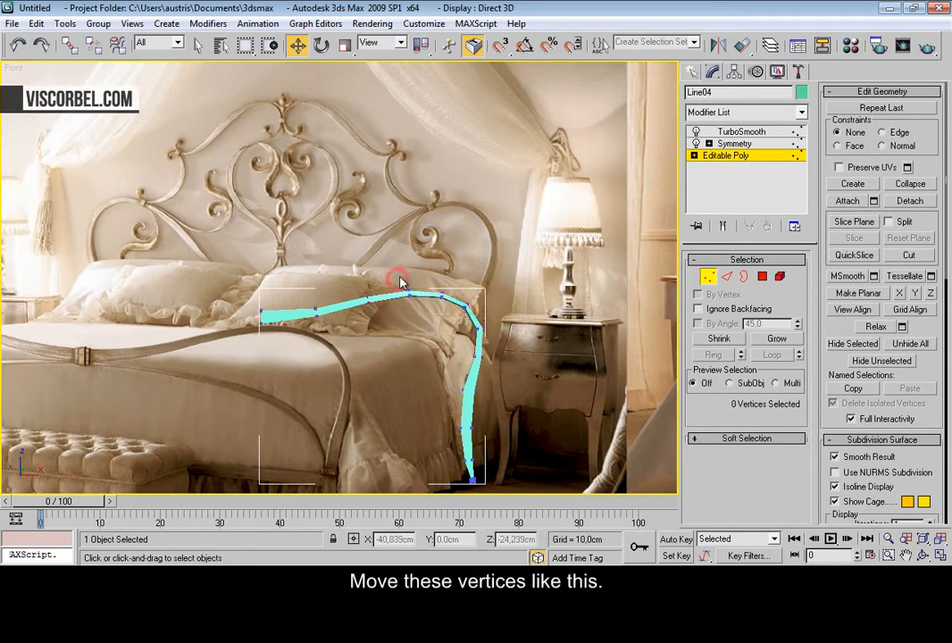
drag(399, 274, 397, 212)
Step: Move the vertex groups of the copy's outer bend and crest onto the headboard's side curve in the reference
scroll(401, 282, up, 2)
scroll(401, 282, up, 2)
drag(395, 293, 460, 327)
drag(444, 284, 478, 266)
drag(415, 286, 417, 288)
drag(410, 242, 448, 191)
drag(322, 226, 359, 167)
drag(309, 271, 310, 272)
drag(299, 216, 315, 180)
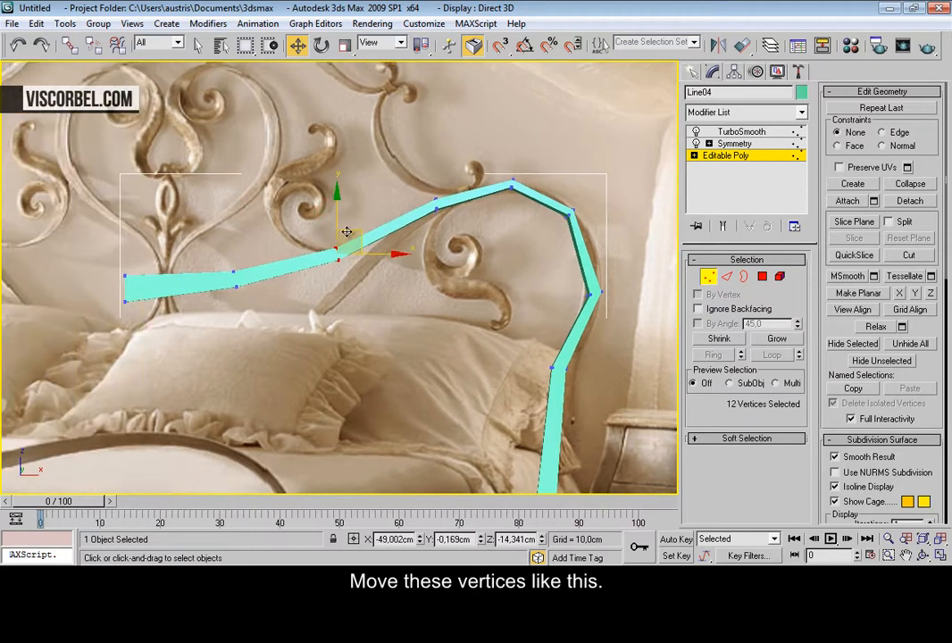
Step: Lower the copy's inner vertices into a diagonal sweep and move its inner end down and outward behind the pillow
drag(347, 234, 355, 269)
drag(257, 256, 279, 339)
drag(27, 248, 161, 355)
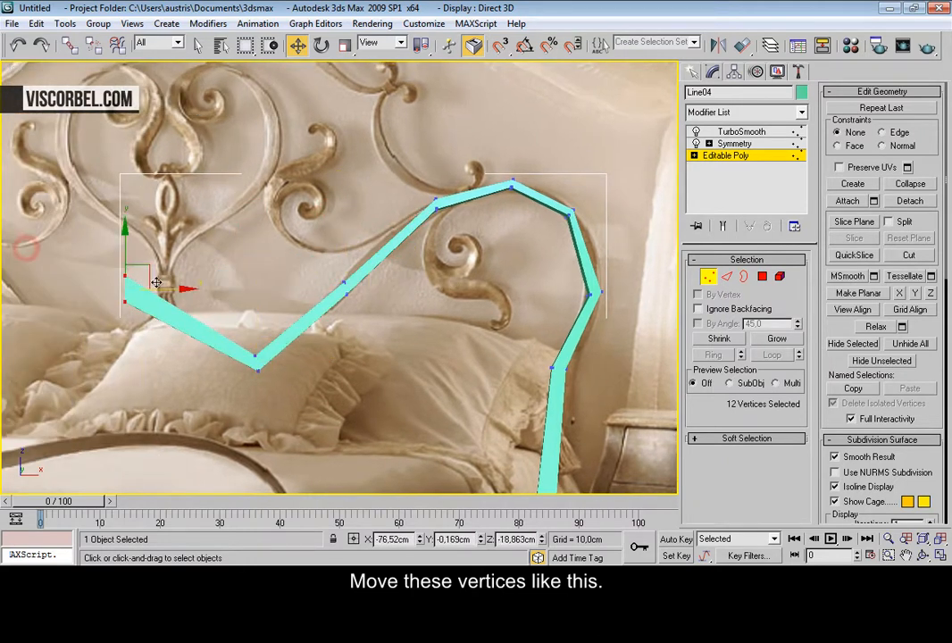
drag(138, 273, 204, 329)
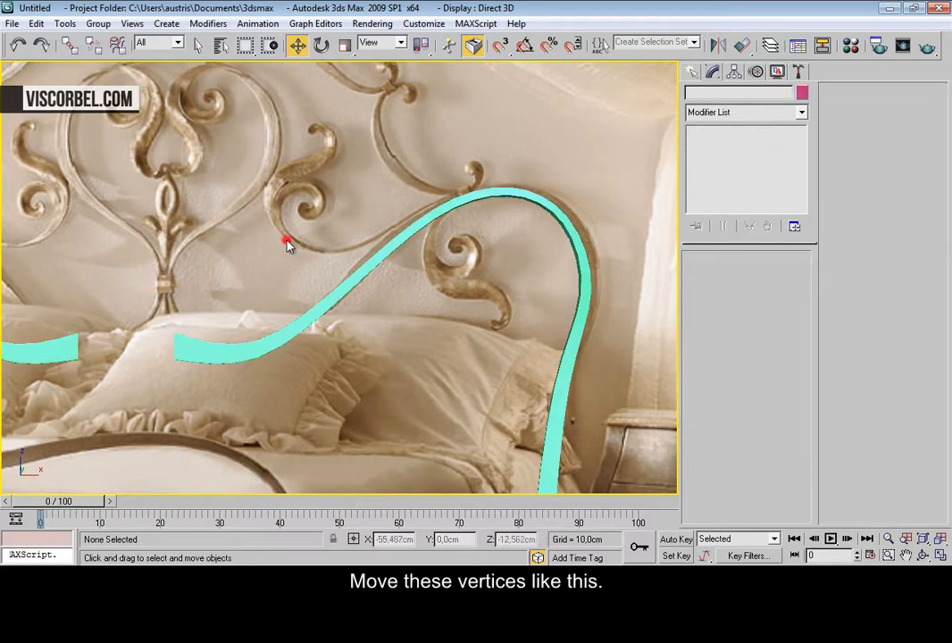
Step: Adjust the vertices along the headboard frame's side upright to follow the reference curve, then deselect the frame
scroll(331, 229, down, 4)
middle_drag(423, 182, 345, 167)
scroll(344, 230, up, 2)
click(389, 265)
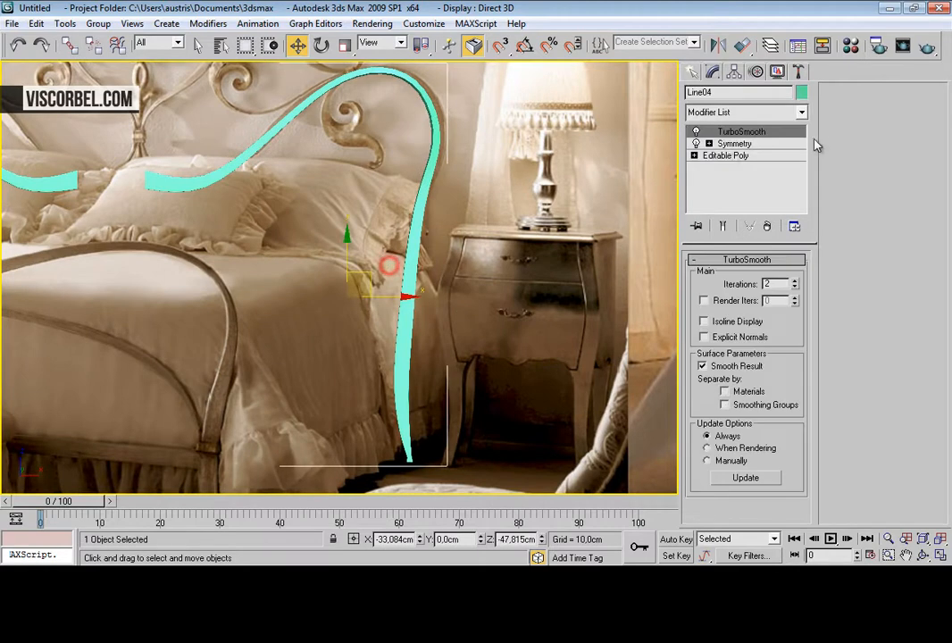
click(726, 155)
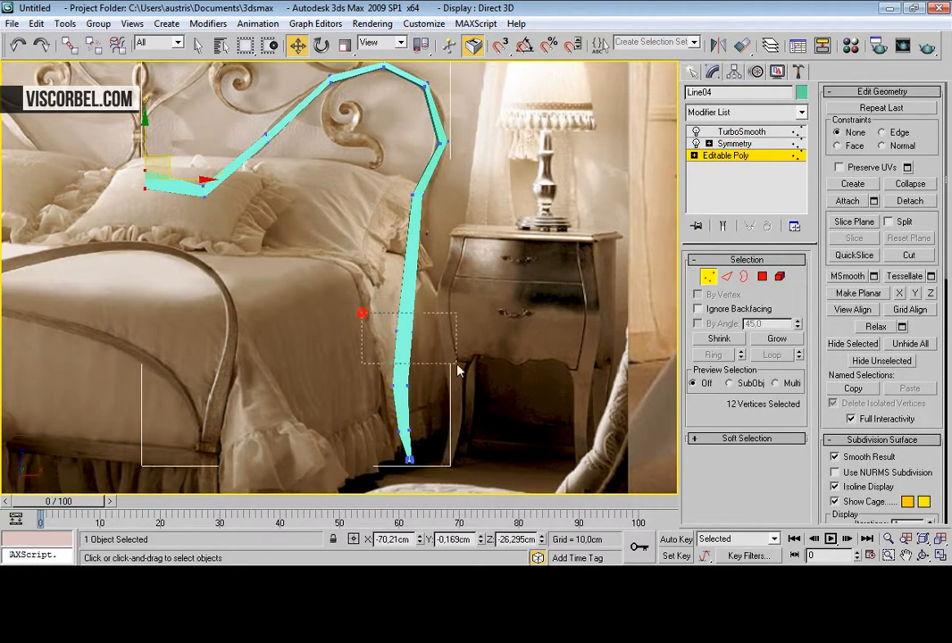
drag(457, 365, 459, 368)
drag(422, 310, 411, 250)
drag(410, 195, 442, 188)
key(1)
click(537, 185)
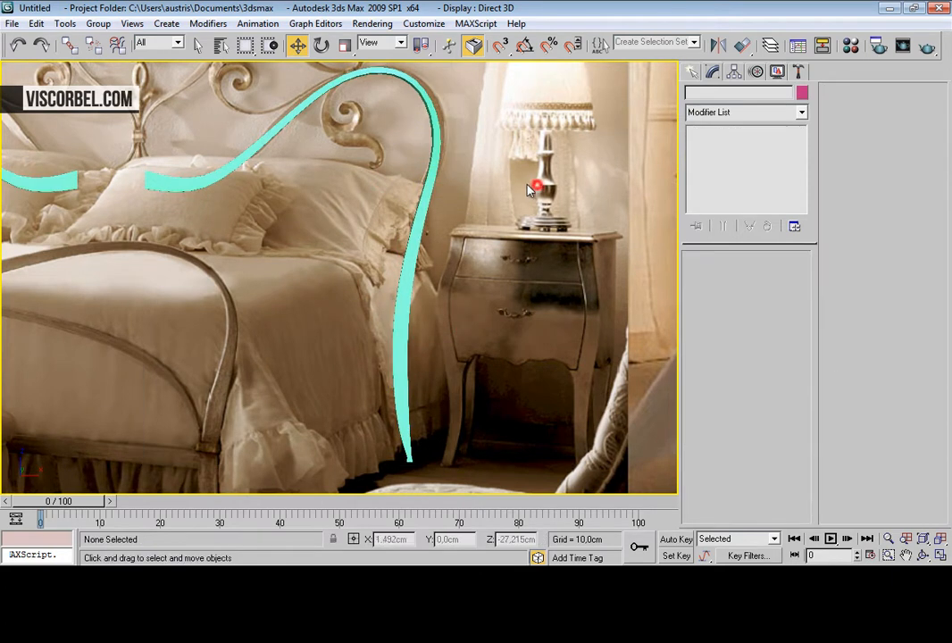
Step: Reopen the headboard frame's vertices and move the upper outer corner outward to match the reference bend
scroll(437, 135, up, 3)
middle_drag(438, 135, 420, 339)
drag(317, 308, 436, 275)
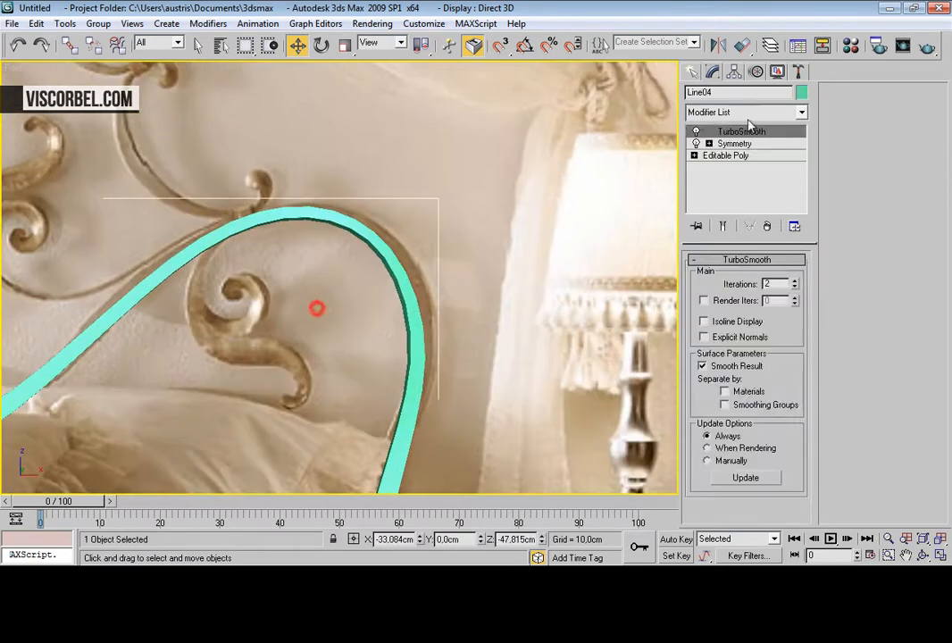
click(724, 156)
key(1)
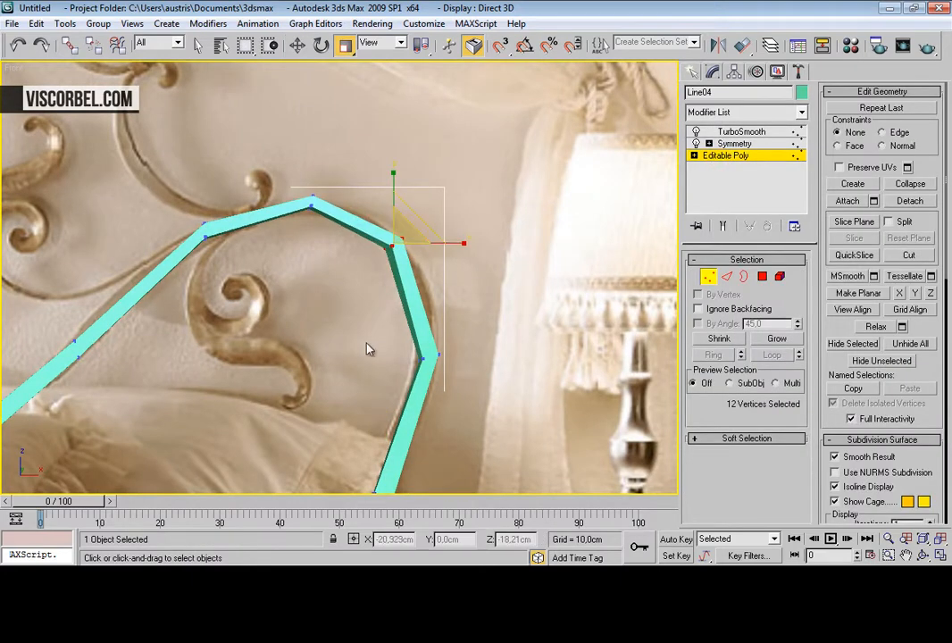
key(w)
click(393, 243)
drag(416, 221, 432, 226)
Step: Scale up the headboard frame's crest vertices to widen the band and shift them outward onto the reference curve
drag(270, 162, 347, 243)
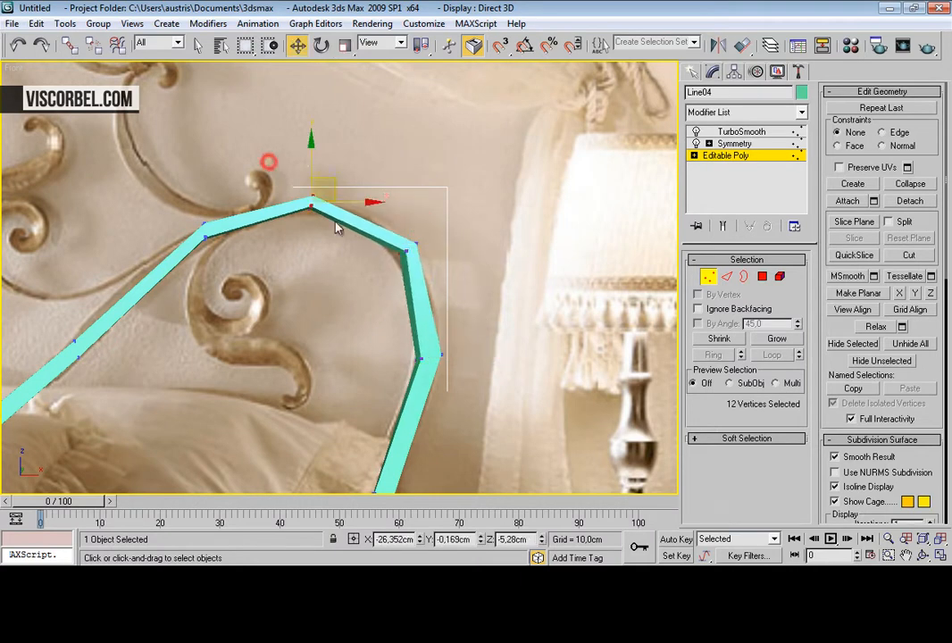
key(r)
drag(312, 160, 310, 123)
key(w)
drag(334, 181, 347, 176)
Step: Rotate the vertices on the inner shoulder of the headboard frame and nudge them inward to match the reference
drag(147, 200, 254, 282)
key(e)
drag(232, 188, 206, 171)
key(w)
drag(231, 213, 222, 211)
Step: Scale up the mid-slope vertices of the headboard frame slightly and shift them onto the reference curve
middle_drag(175, 272, 413, 216)
drag(296, 232, 325, 276)
key(r)
key(w)
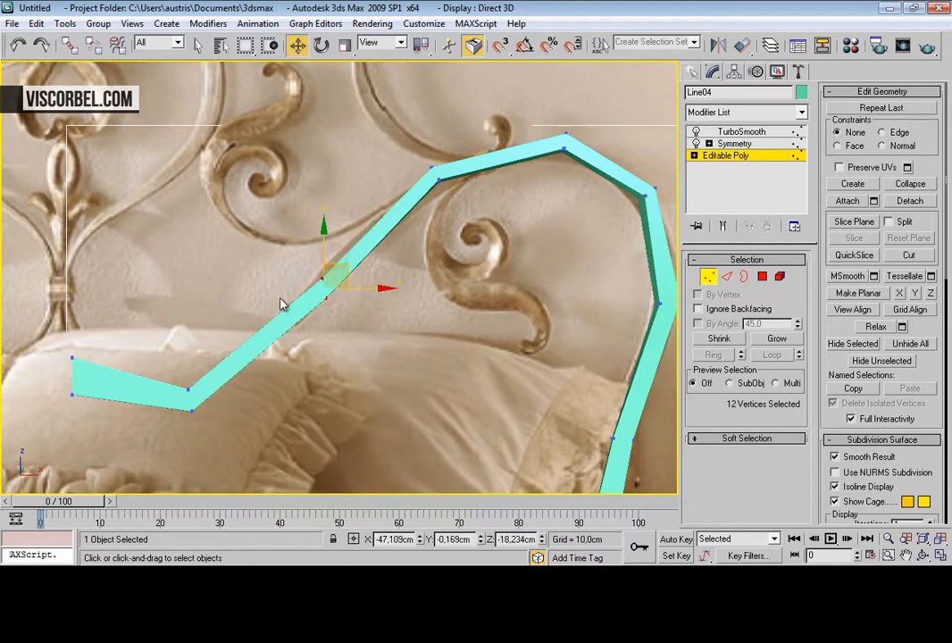
key(2)
middle_drag(239, 323, 354, 300)
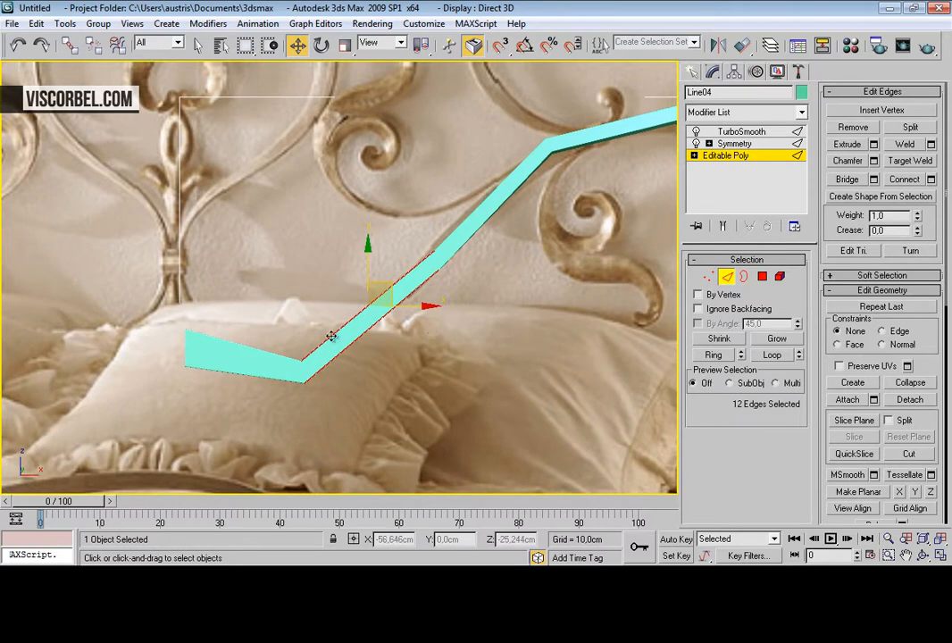
Step: Scale the vertices at the headboard frame's inner end to about 32% vertically and move the end upward
key(1)
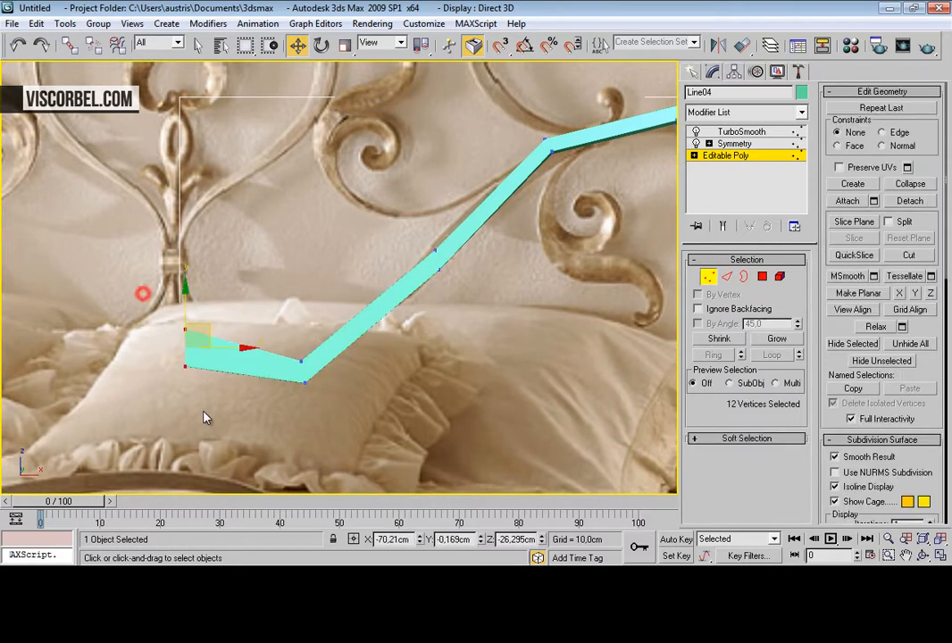
key(r)
drag(184, 286, 191, 388)
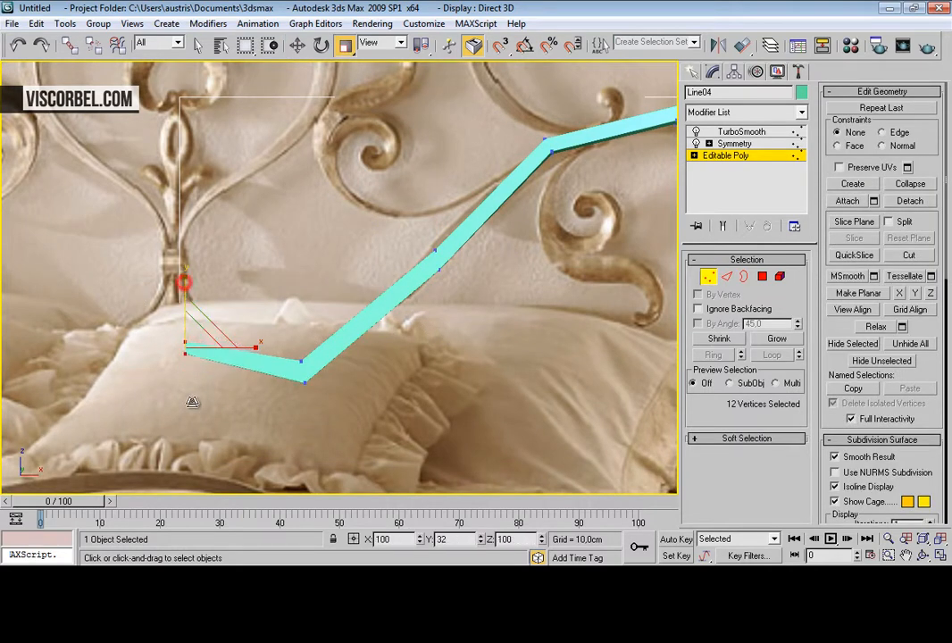
key(w)
drag(199, 322, 228, 302)
Step: Connect the edges of the frame's inner end segment with a new loop and move it down to round the curve
key(2)
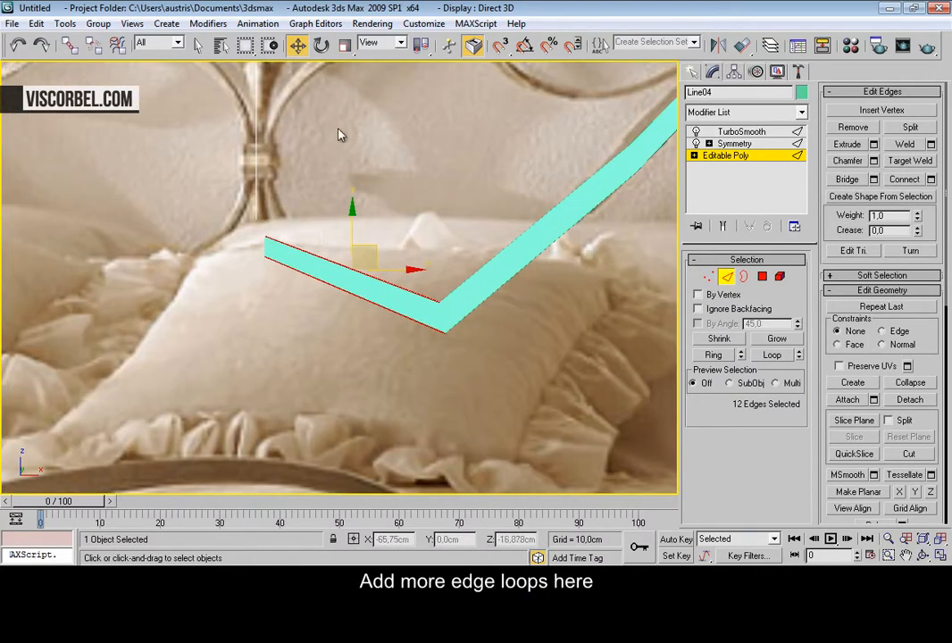
right_click(371, 319)
click(355, 375)
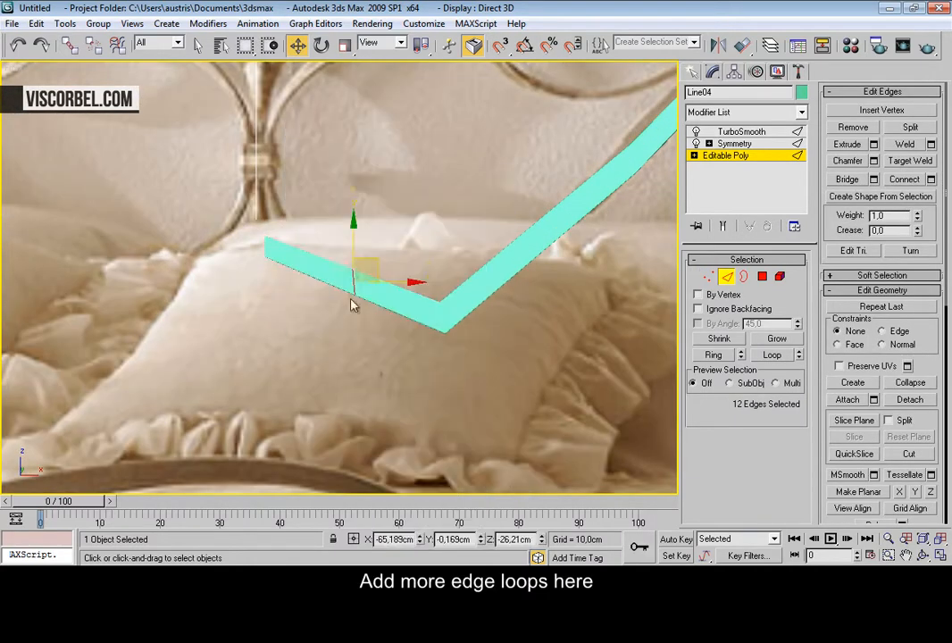
drag(366, 262, 353, 289)
Step: Connect the edges of the adjoining sloped segment with a new loop and move it down into the curve
middle_drag(445, 285, 332, 374)
drag(385, 259, 491, 347)
right_click(464, 300)
click(448, 355)
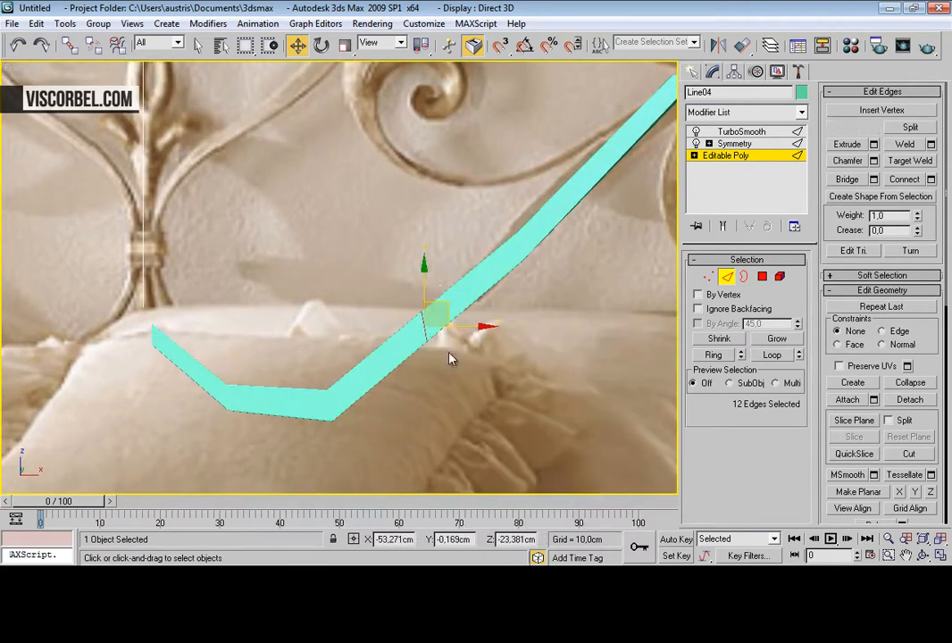
mouse_move(437, 297)
mouse_down()
mouse_move(461, 323)
mouse_move(447, 315)
mouse_up()
Step: Adjust the vertices along the frame's slope toward the inner shoulder so the bend flows smoothly
key(1)
scroll(532, 305, down, 2)
middle_drag(533, 305, 433, 286)
drag(427, 273, 451, 241)
drag(475, 160, 546, 232)
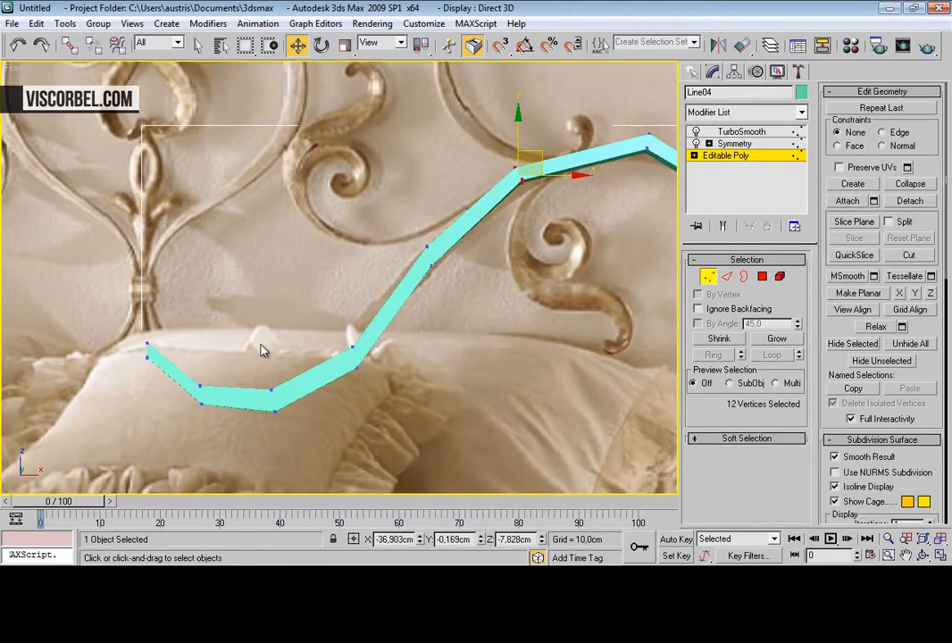
Step: Nudge the upper-edge vertices of the dipping inner curve to even out the band's thickness, then deselect the frame
drag(404, 379, 403, 377)
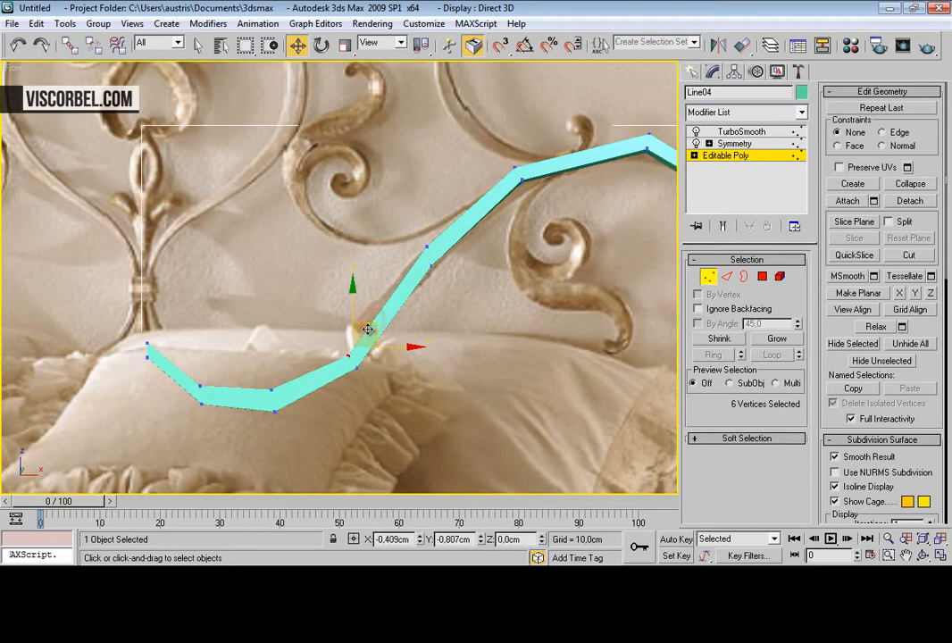
drag(300, 403, 300, 404)
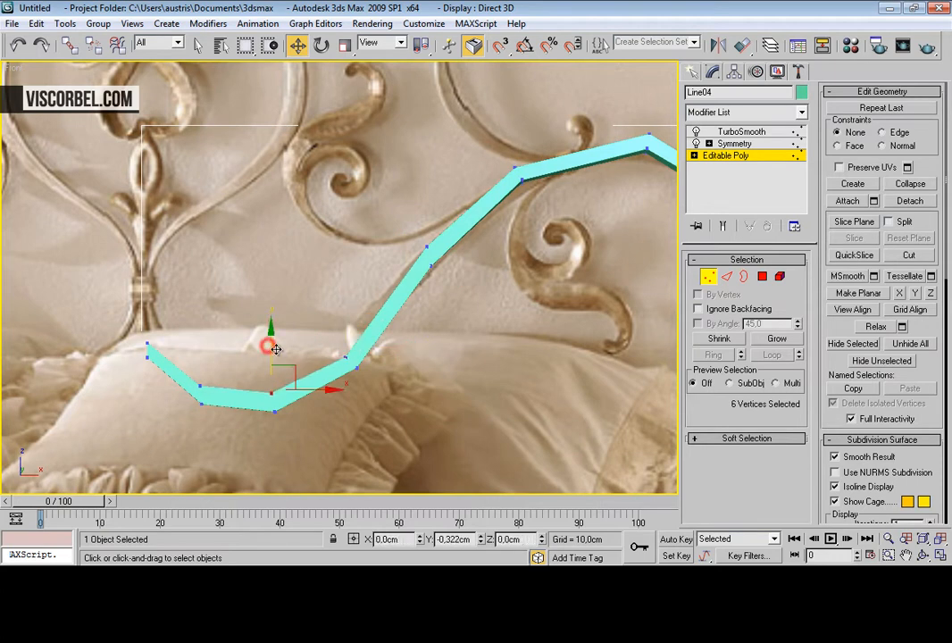
drag(185, 368, 225, 370)
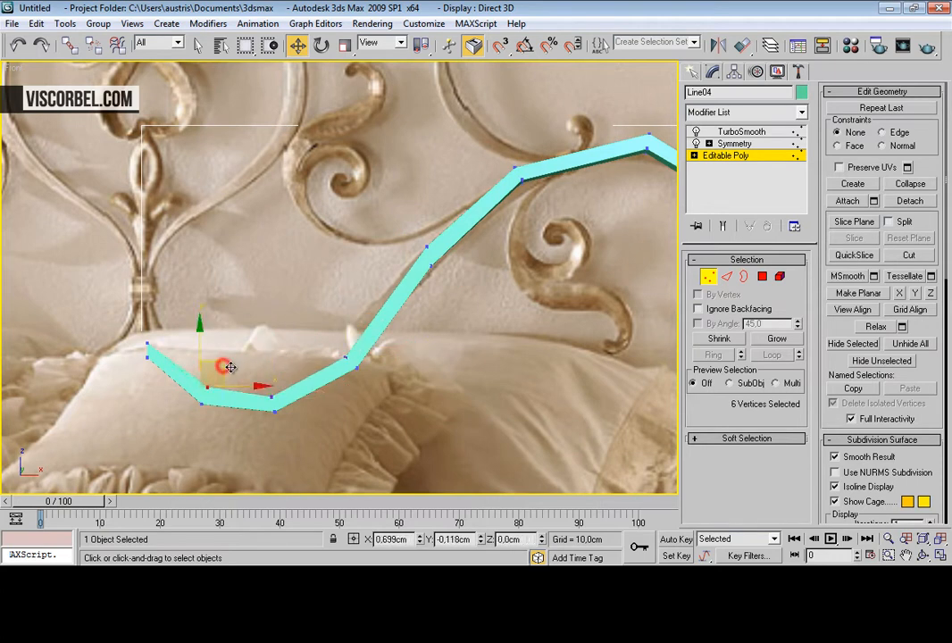
scroll(477, 335, down, 3)
click(468, 323)
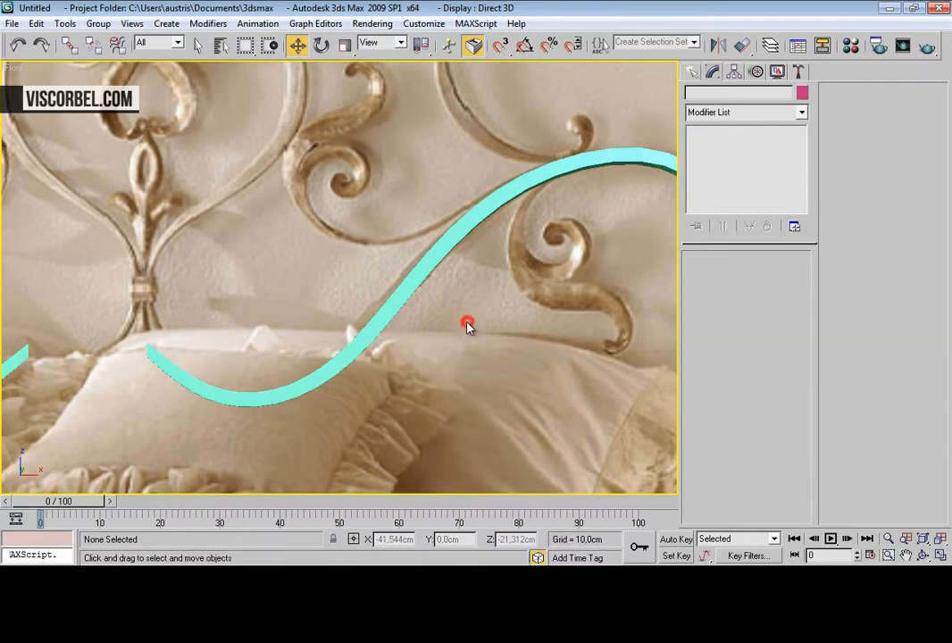
Step: Reopen the headboard frame's vertices and rotate those on the outer side and upper outer corner to follow the bend
scroll(466, 330, down, 5)
scroll(470, 302, down, 2)
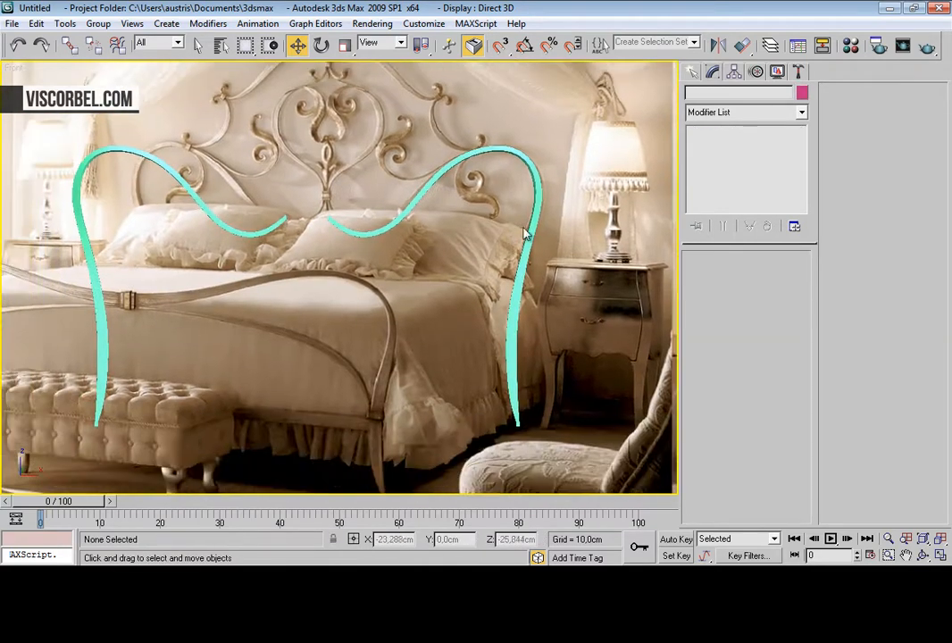
scroll(545, 200, up, 5)
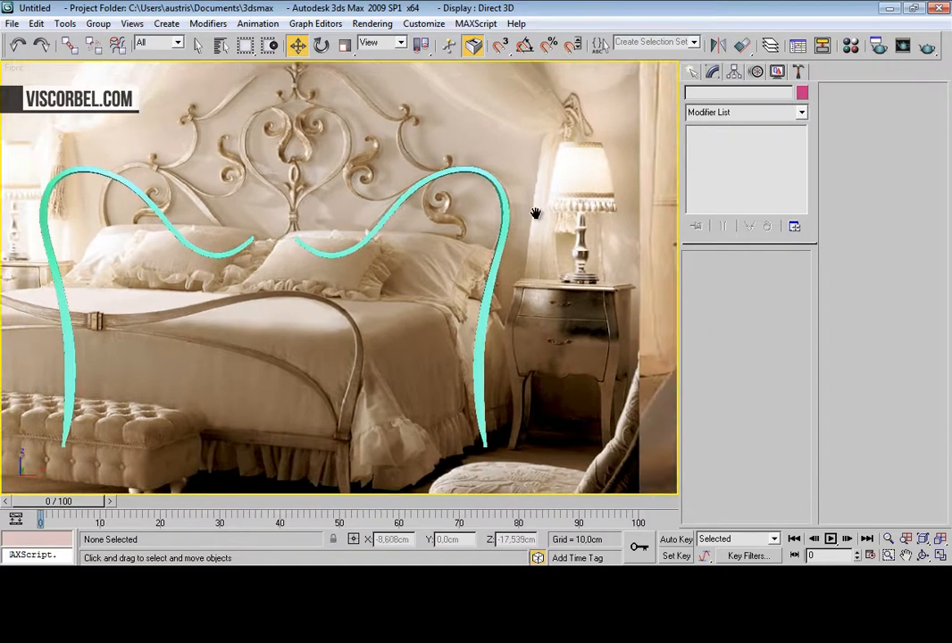
drag(652, 321, 655, 324)
click(725, 145)
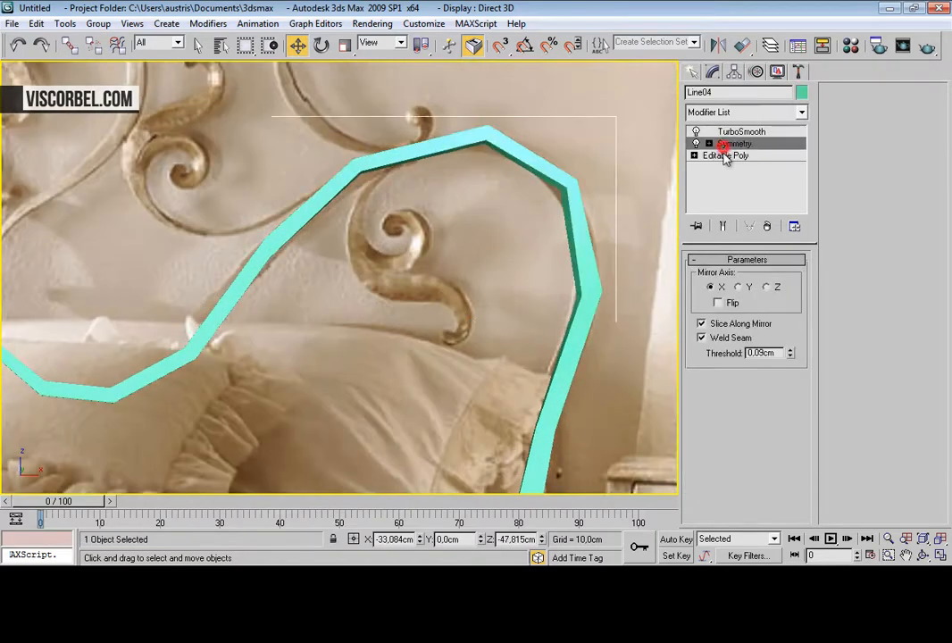
click(725, 155)
key(1)
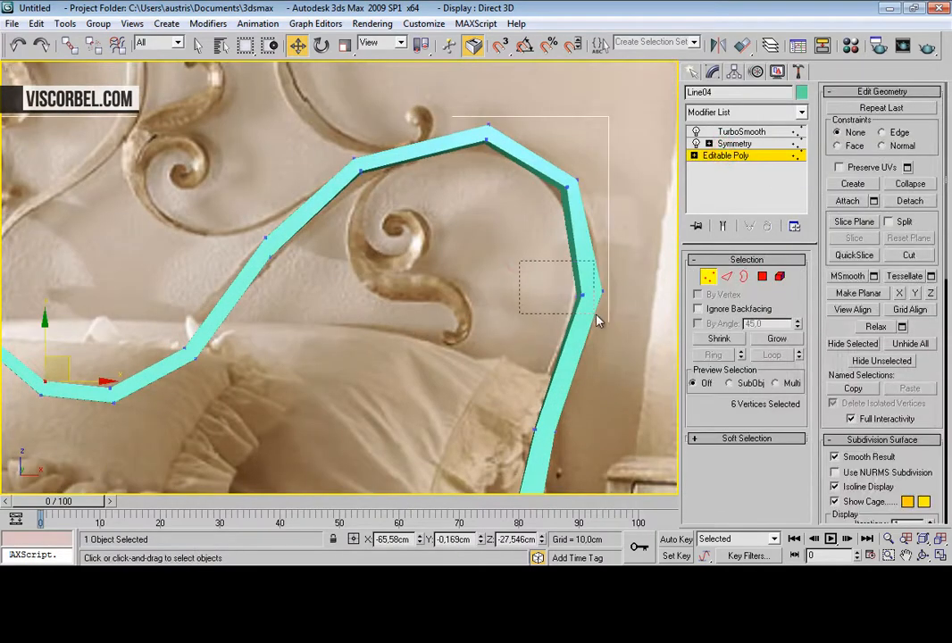
key(e)
drag(599, 198, 600, 200)
drag(578, 161, 552, 172)
click(440, 210)
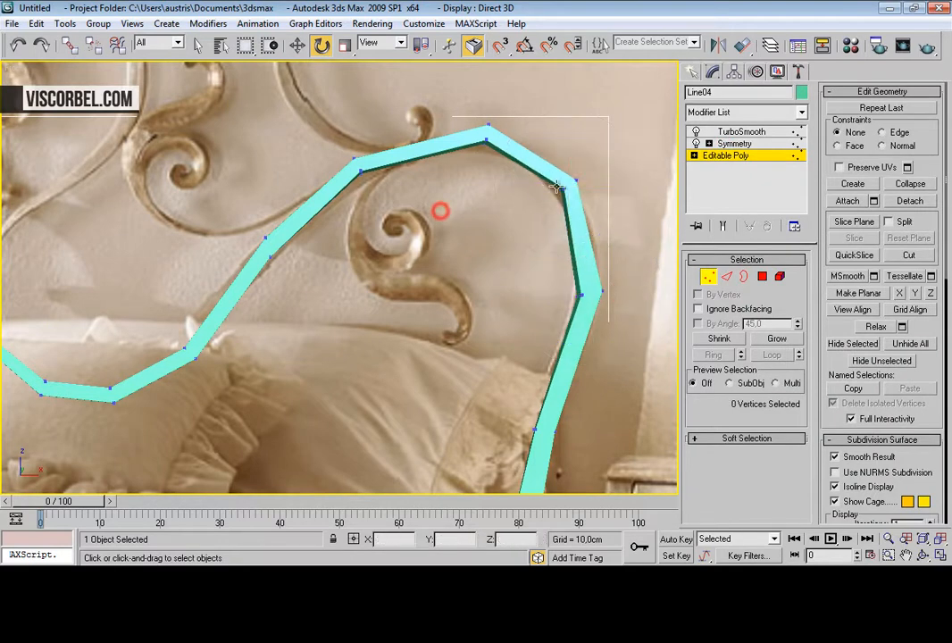
Step: Move the inner vertices of the upper outer corner inward and the side bulge vertices outward, then deselect the frame
drag(572, 210, 573, 211)
key(w)
drag(589, 168, 585, 172)
mouse_move(520, 271)
mouse_down()
mouse_move(639, 313)
mouse_move(608, 325)
mouse_up()
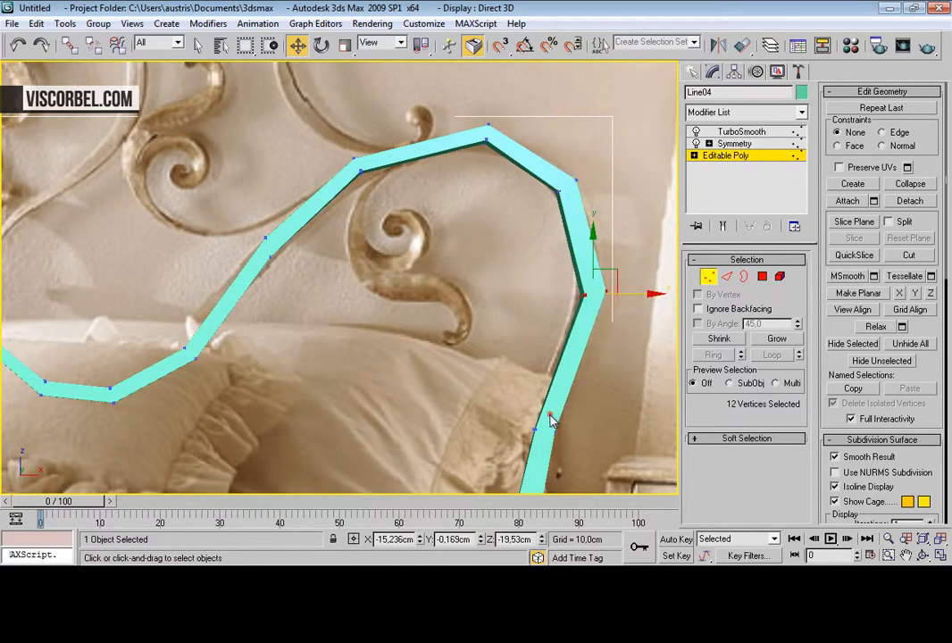
drag(490, 366, 590, 432)
key(1)
click(504, 251)
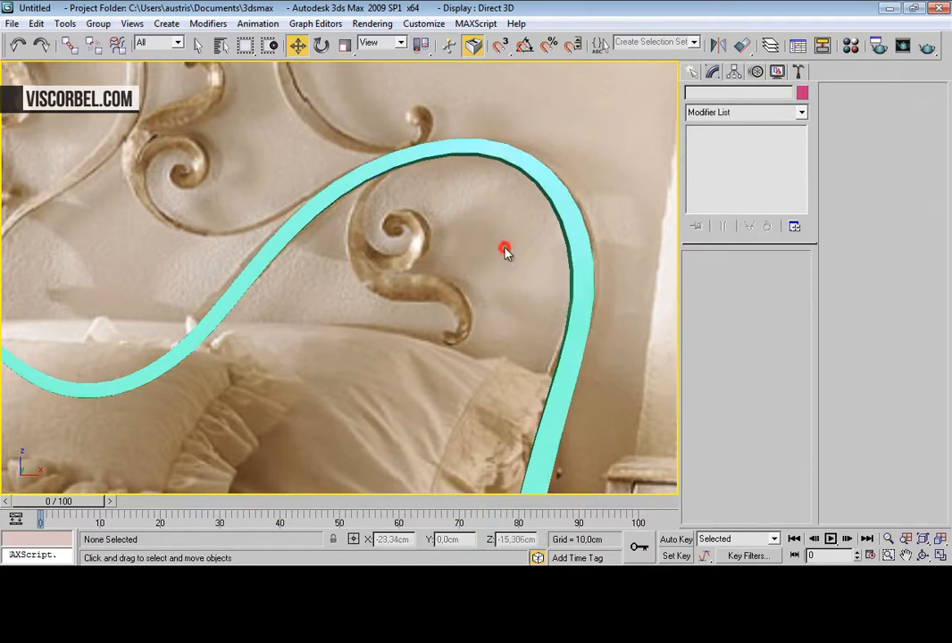
Step: Display the smoothed end result while editing vertices and shift the frame's dipping inner curve toward the bed's center
scroll(321, 268, down, 5)
middle_drag(331, 261, 468, 230)
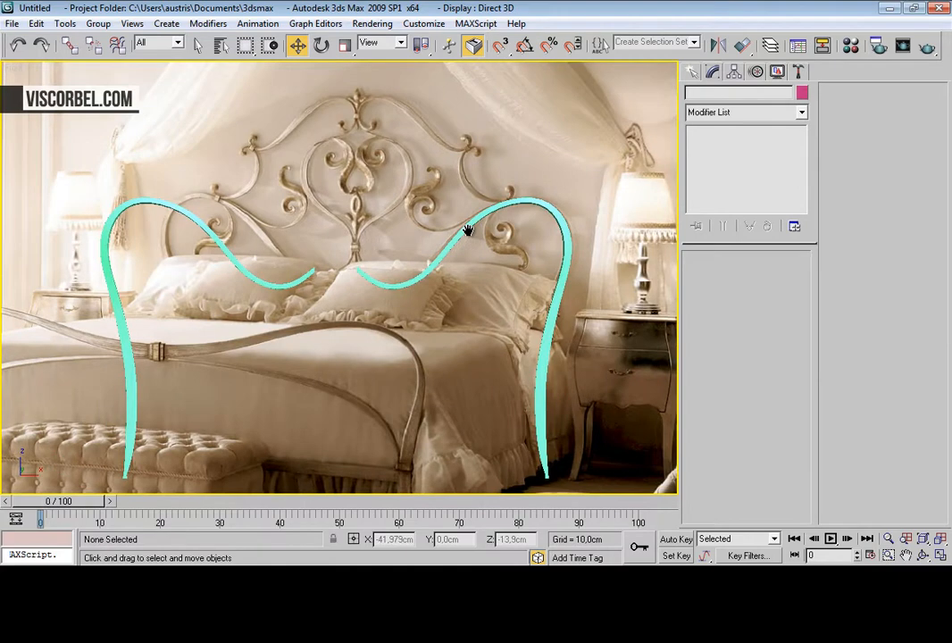
middle_drag(426, 259, 447, 146)
scroll(464, 97, down, 2)
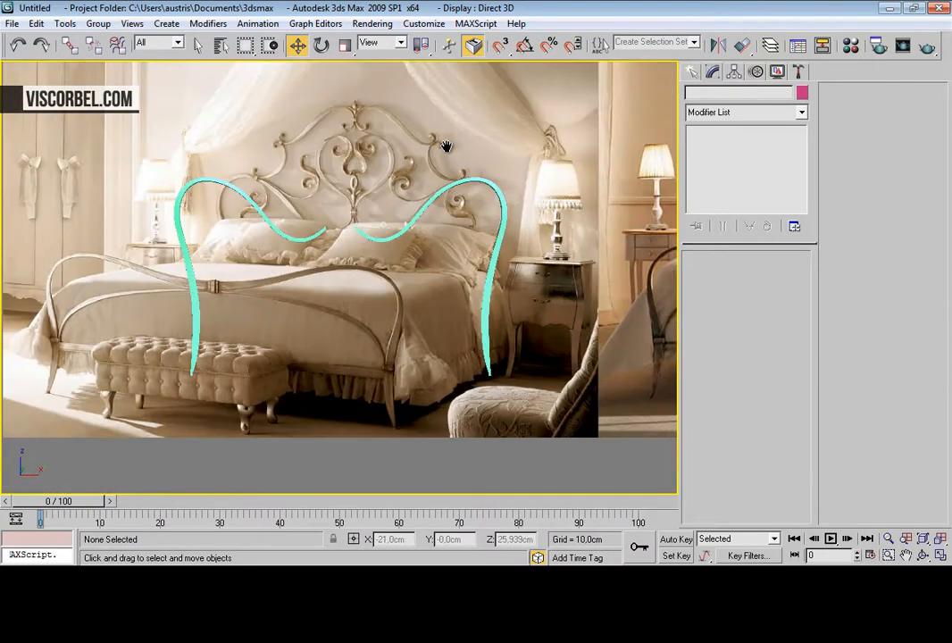
scroll(446, 146, up, 5)
click(438, 270)
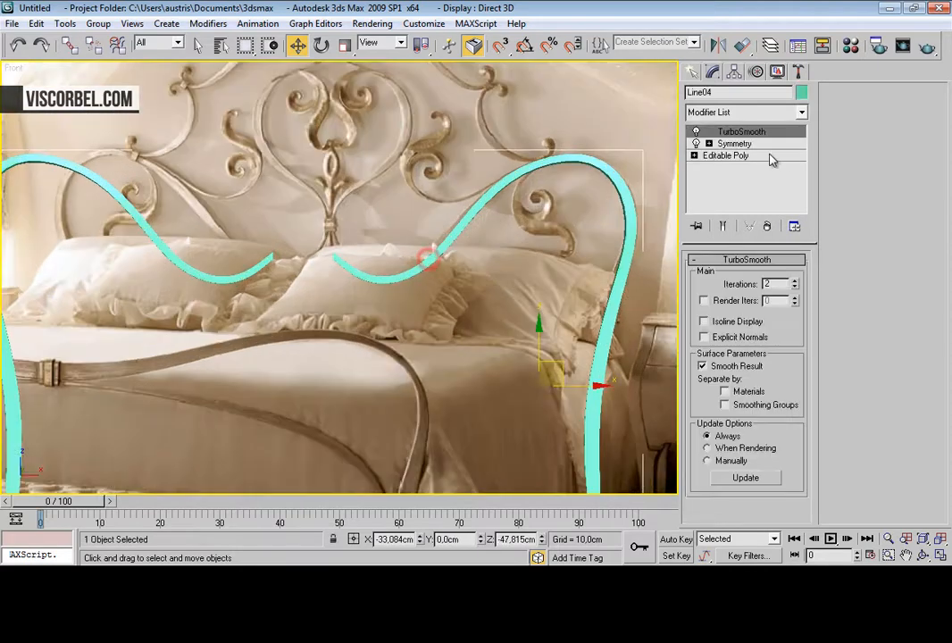
key(1)
drag(287, 210, 474, 342)
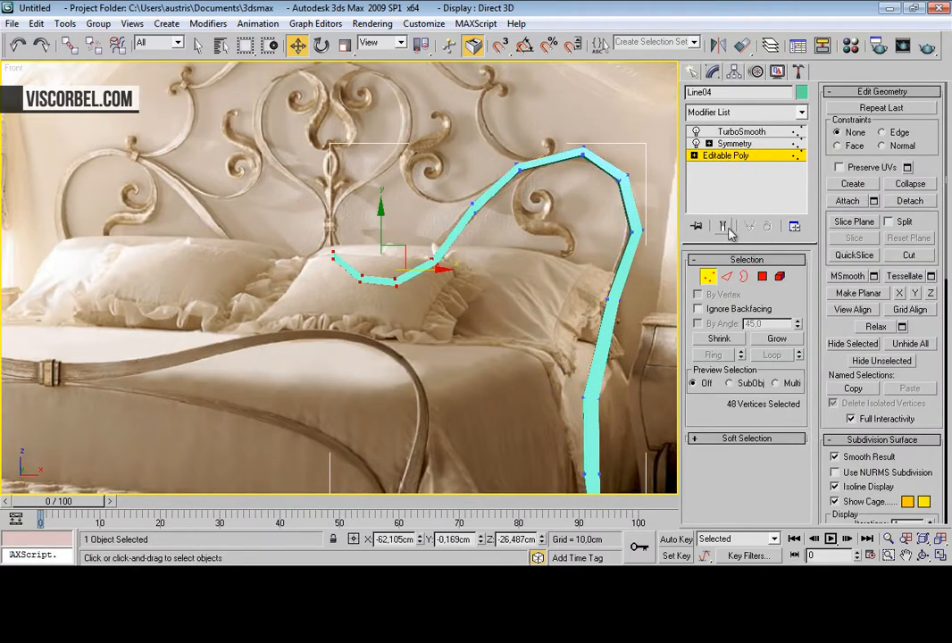
click(727, 226)
drag(418, 269, 420, 270)
Step: Move the mid-slope vertices toward the center, adjust the inner shoulder and crest vertices to match, and deselect the frame
drag(491, 230, 493, 231)
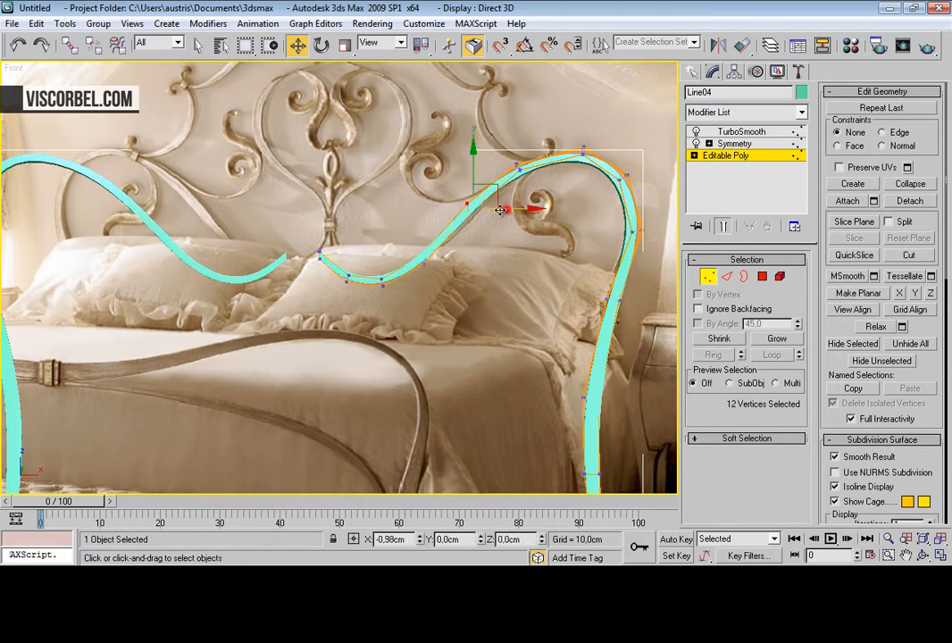
drag(495, 141, 551, 169)
drag(555, 124, 604, 152)
scroll(638, 134, down, 4)
click(644, 121)
Step: Start a Line spline at the tip of the upper curl above the frame and trace around it to the junction
scroll(359, 239, up, 3)
scroll(360, 239, up, 6)
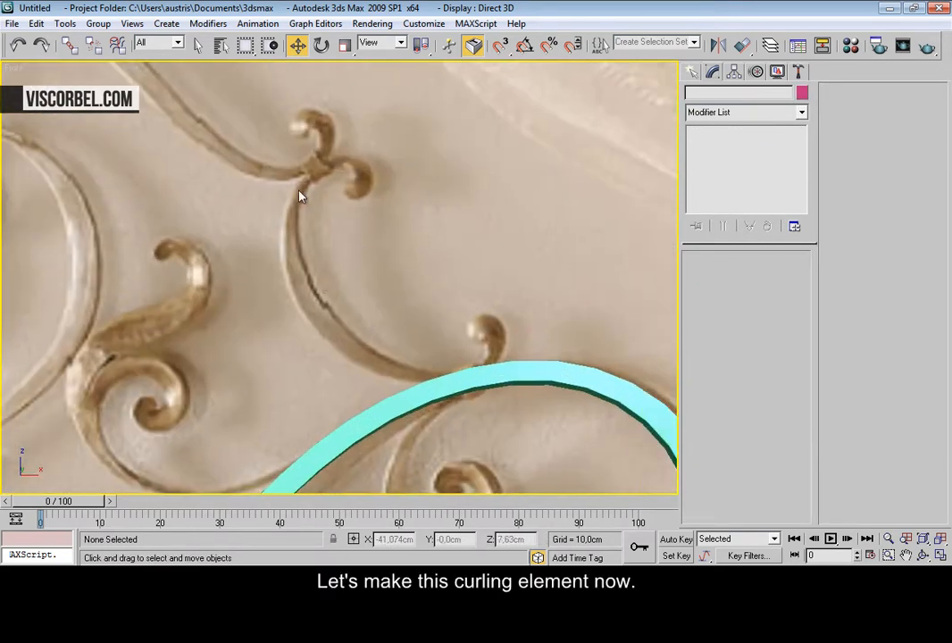
scroll(473, 331, up, 2)
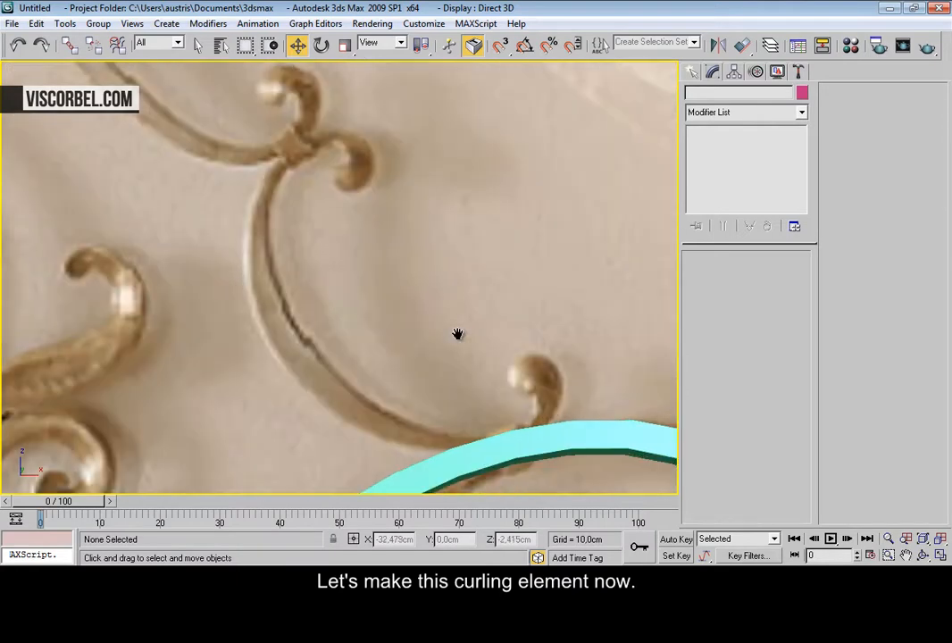
right_click(437, 274)
click(452, 216)
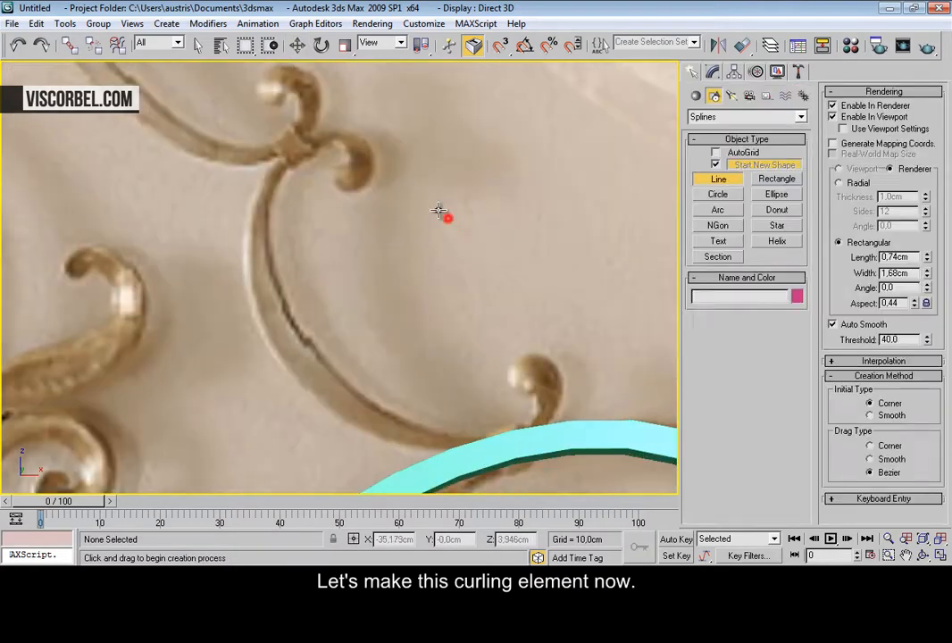
click(347, 188)
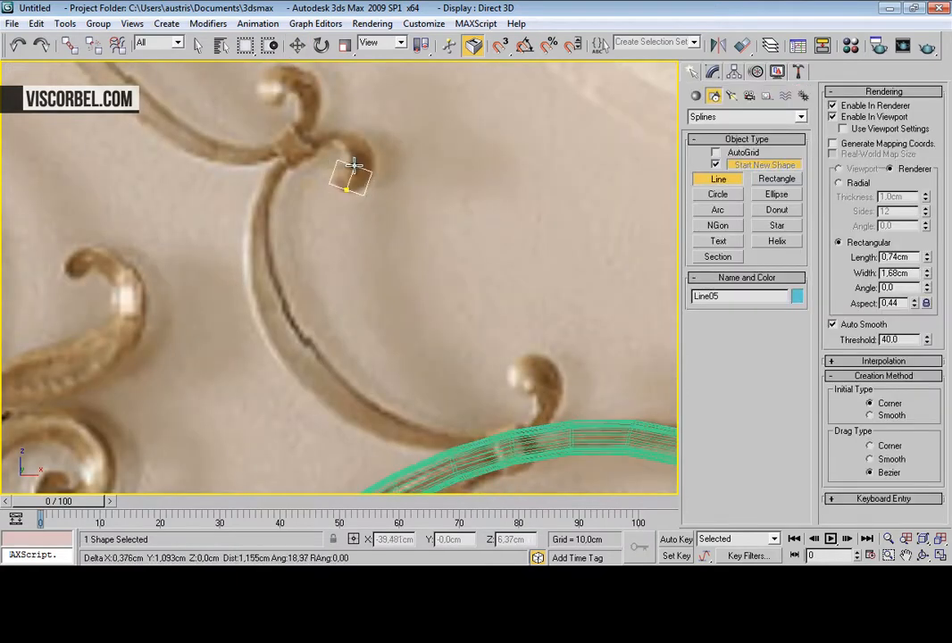
drag(345, 145, 290, 153)
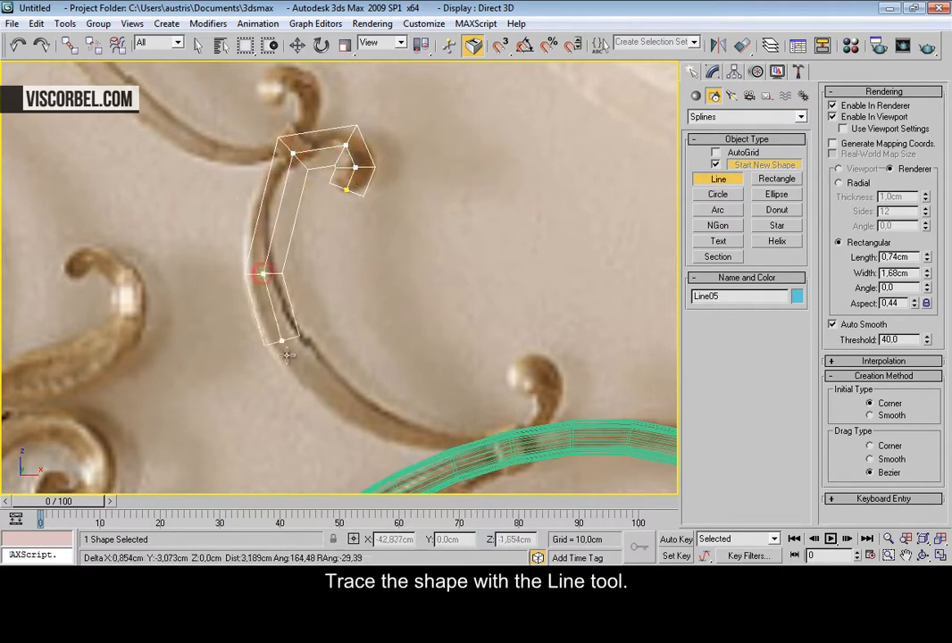
Step: Continue the line with a few points along the crescent and around the lower curl, then end it at the tip
click(263, 272)
click(260, 235)
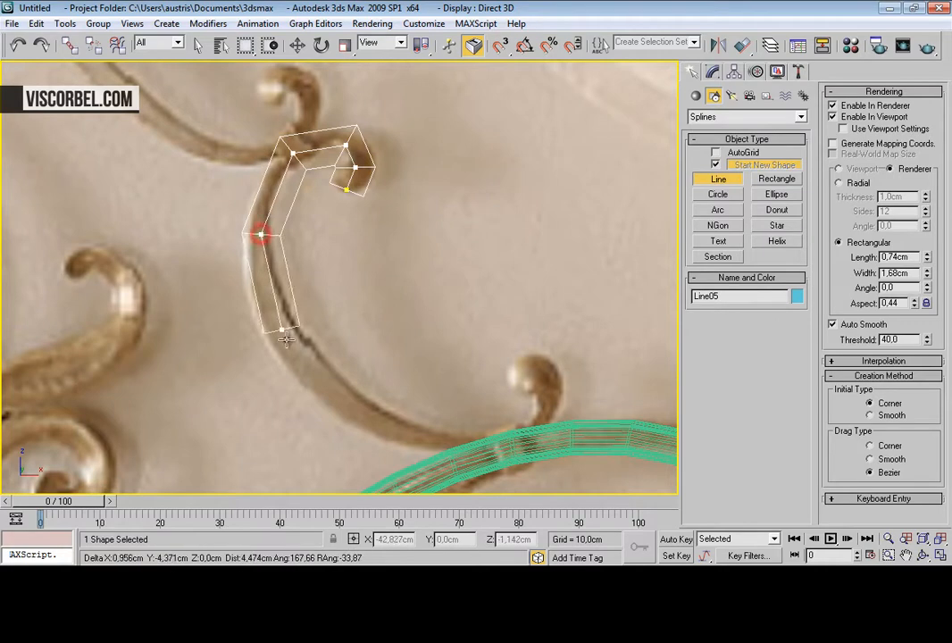
click(298, 357)
click(401, 436)
click(503, 435)
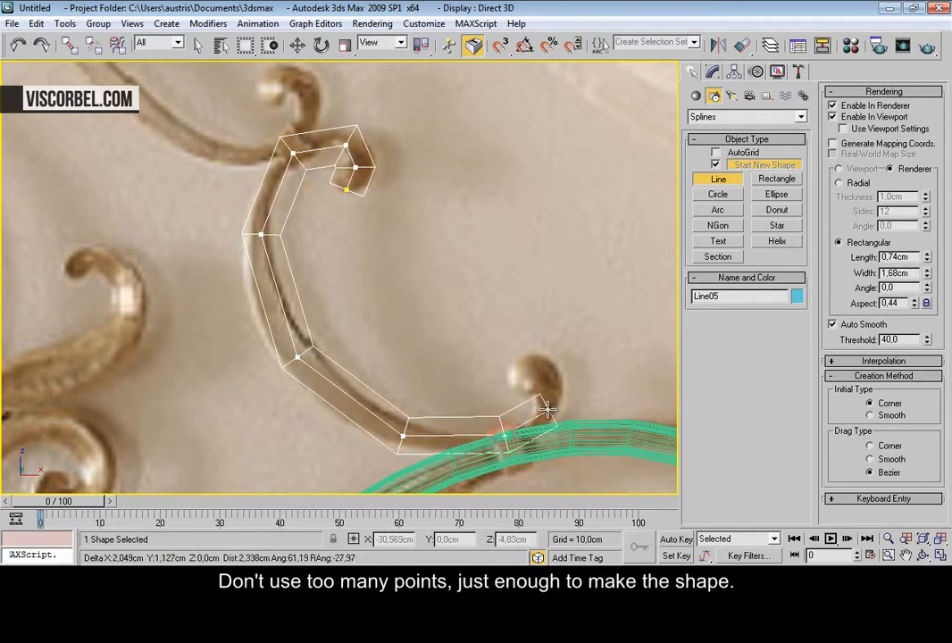
click(548, 409)
click(547, 387)
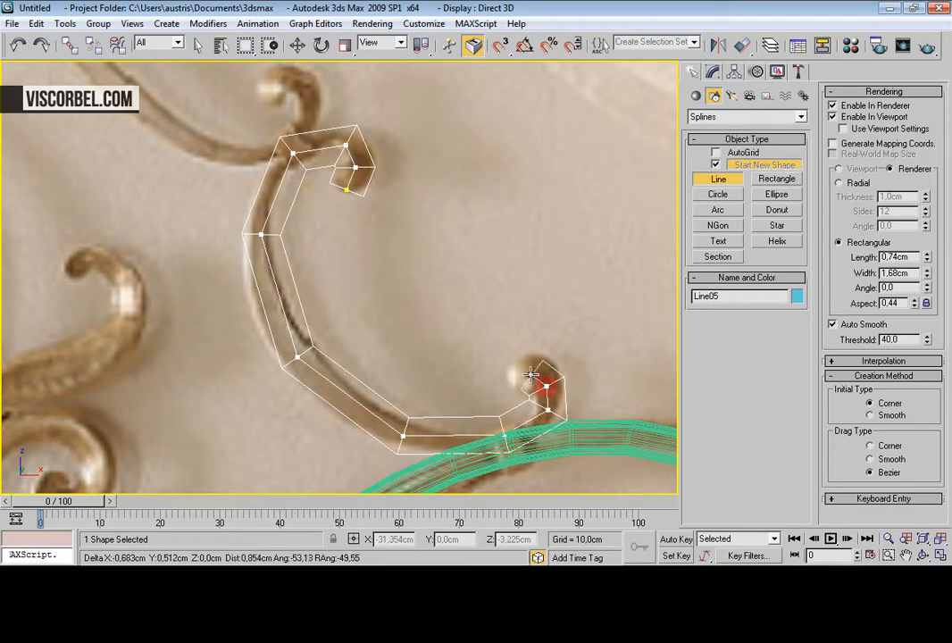
right_click(517, 372)
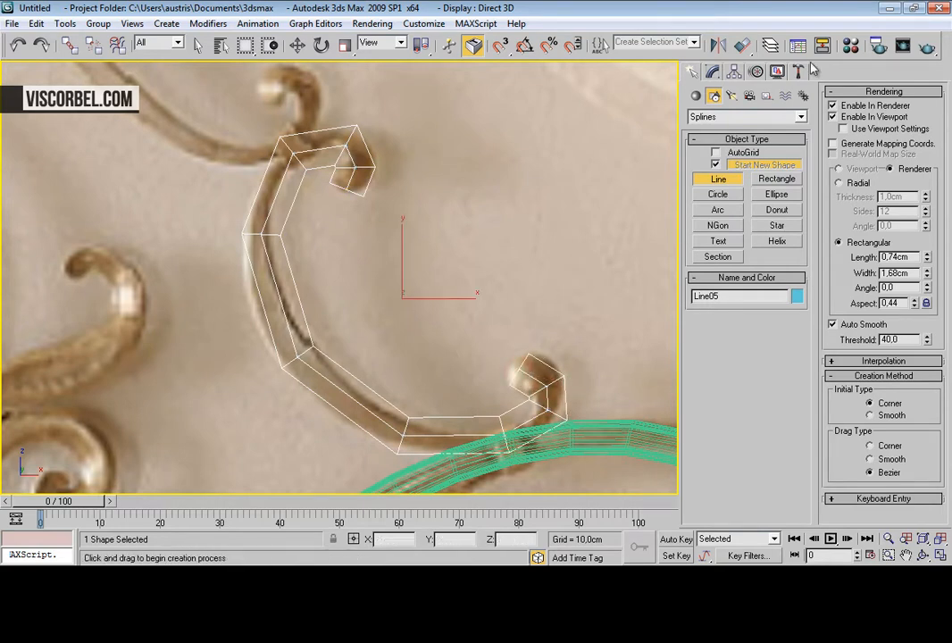
Step: Resize the traced line's rectangular profile to 1 cm length and 1.35 cm width
click(717, 72)
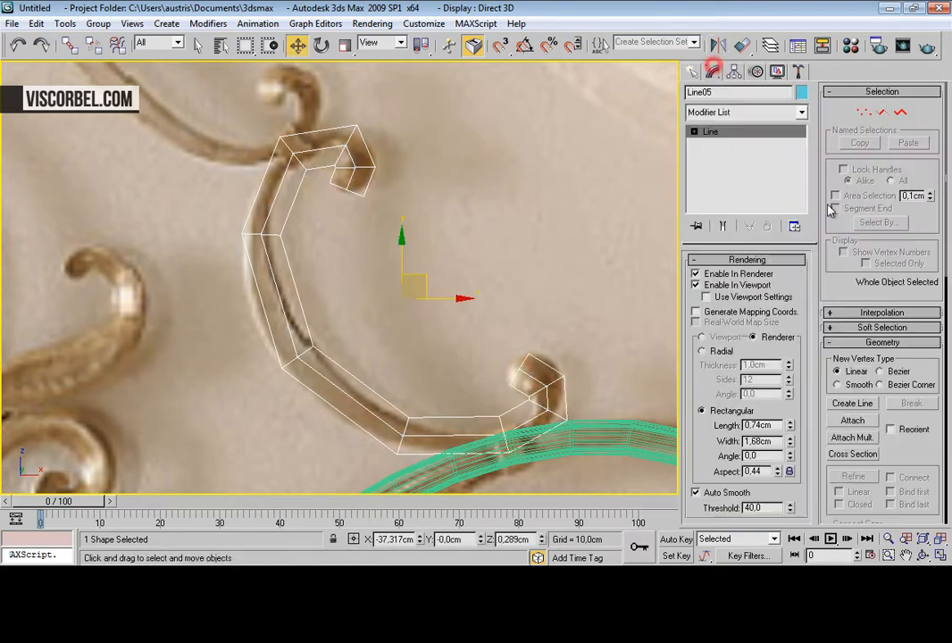
double_click(761, 426)
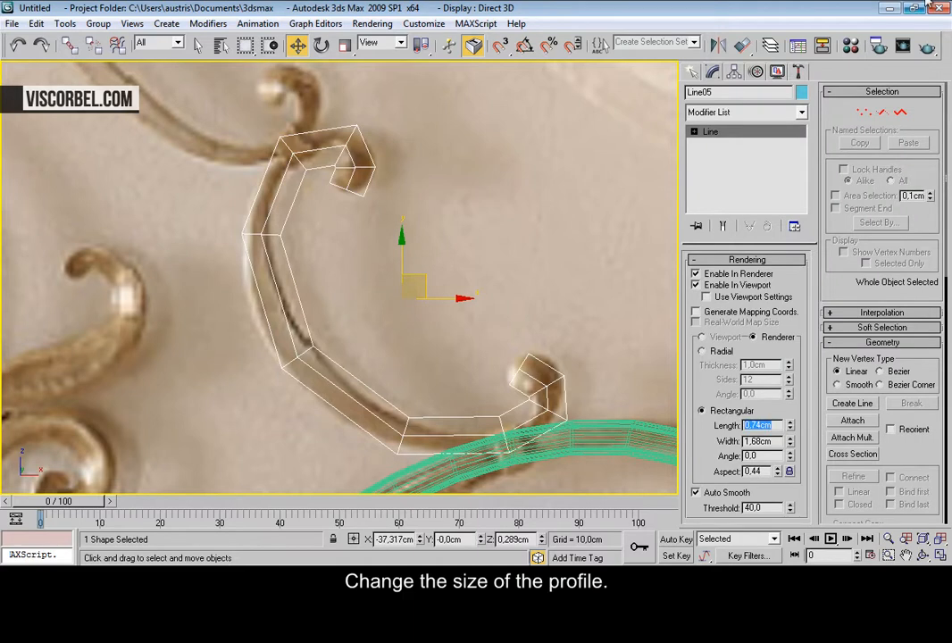
key(Tab)
text(1)
key(Return)
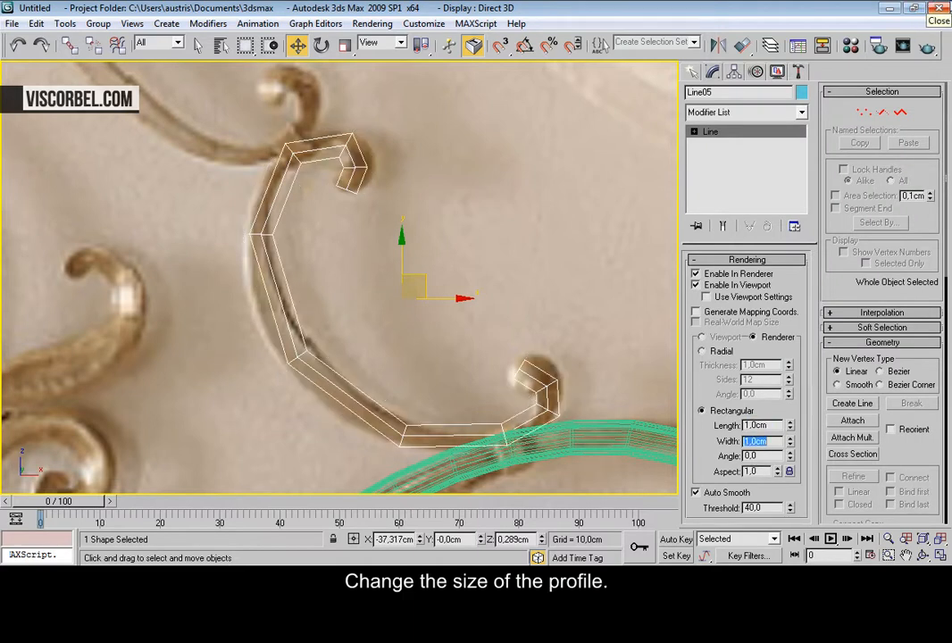
drag(790, 443, 788, 416)
Step: Thin the profile's length to 0.76 cm and shift the ornament slightly in depth to sit against the frame
key(t)
key(z)
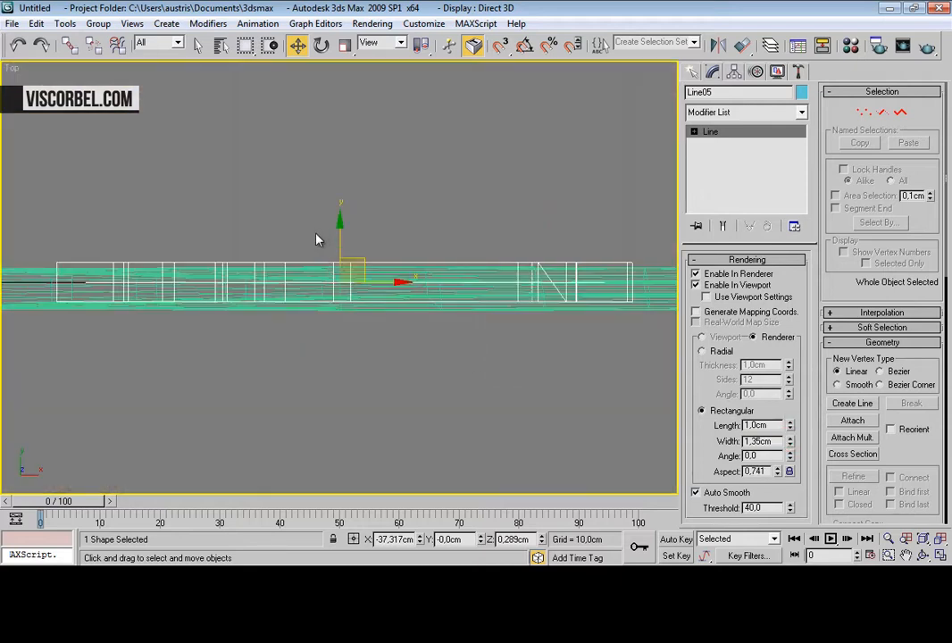
drag(790, 427, 789, 437)
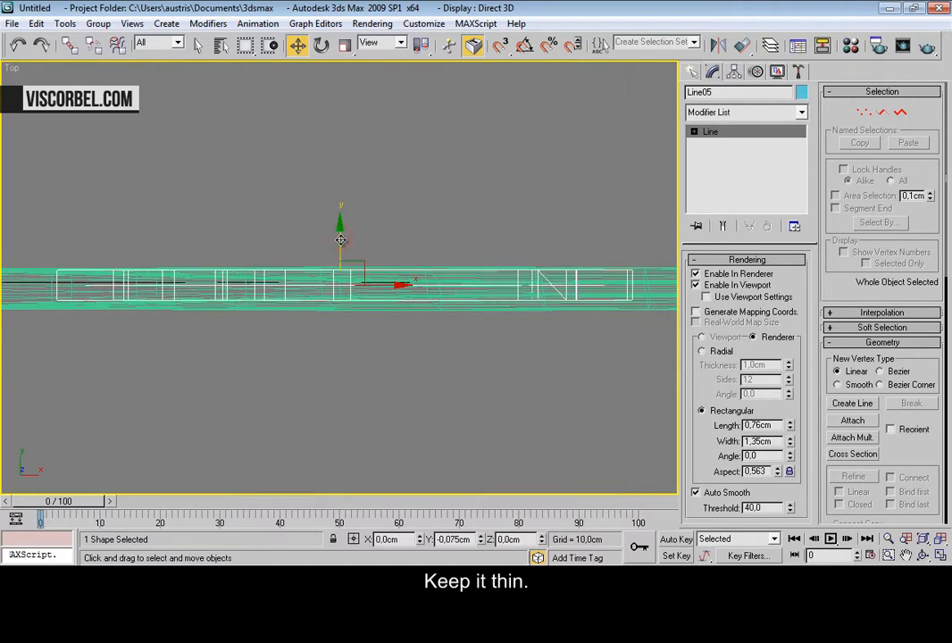
key(p)
key(z)
mouse_move(362, 363)
alt+middle_down()
mouse_move(582, 378)
mouse_move(428, 424)
mouse_move(366, 379)
mouse_move(474, 364)
mouse_move(432, 406)
mouse_move(373, 348)
alt+middle_up()
key(f)
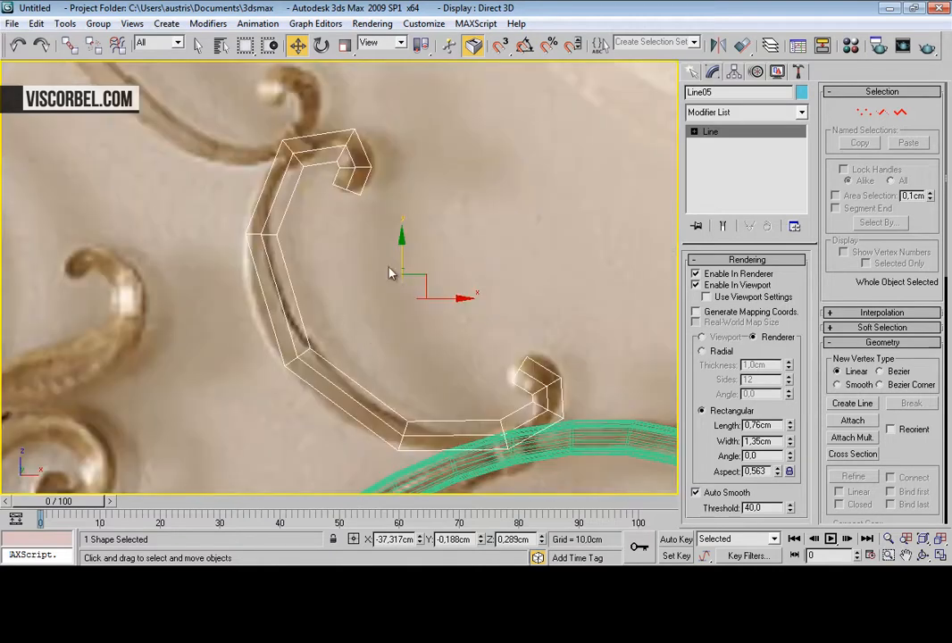
Step: Leave vertex editing and convert the traced line to an Editable Poly
middle_drag(388, 272, 351, 233)
key(1)
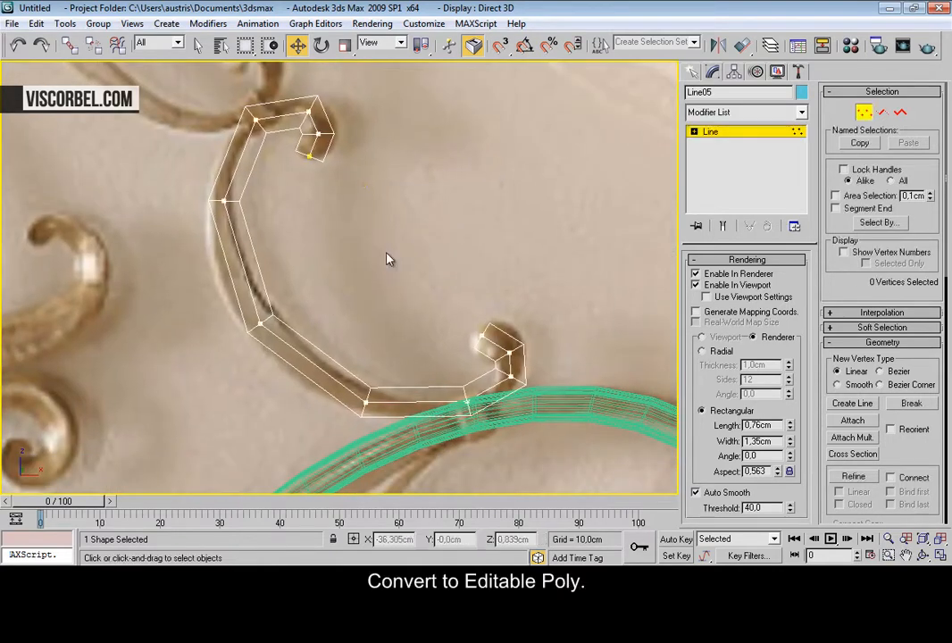
key(1)
key(ctrl+a)
click(391, 231)
click(240, 253)
right_click(287, 241)
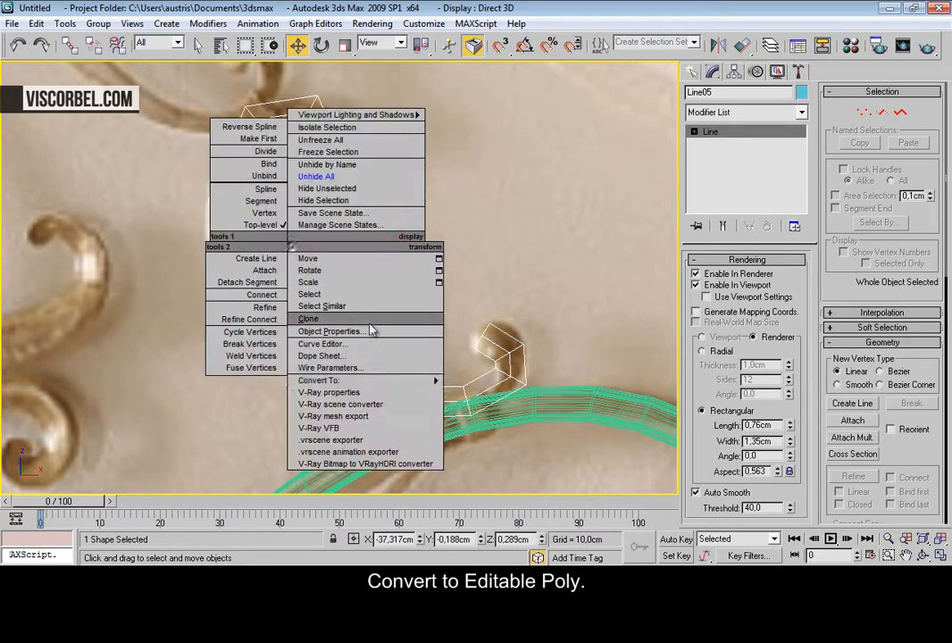
mouse_move(402, 381)
click(480, 404)
Step: Edit the ornament's vertices and move the upper curl's outer crest vertices to follow the reference
scroll(410, 315, up, 5)
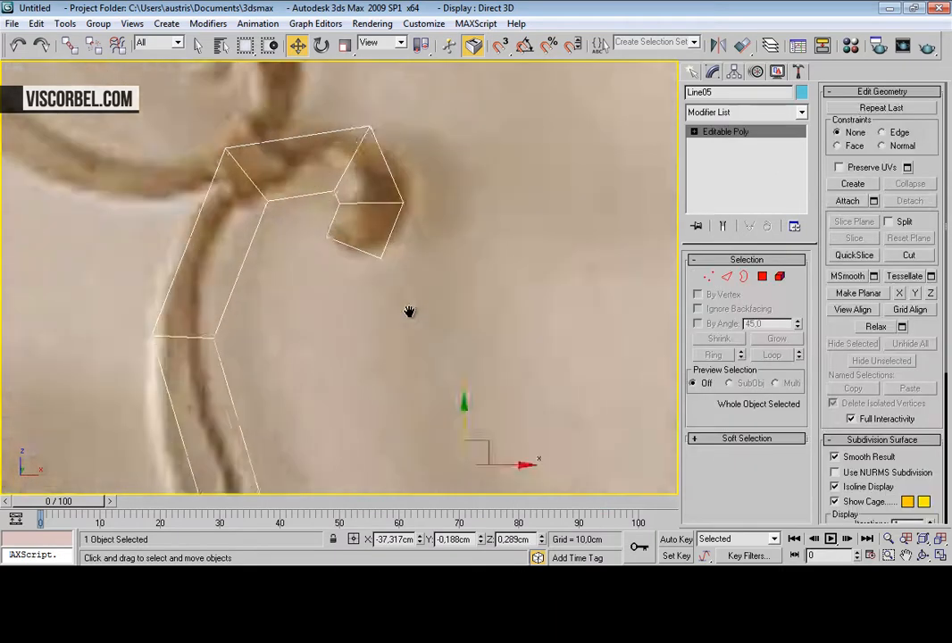
key(1)
middle_drag(331, 149, 281, 173)
scroll(305, 197, up, 2)
drag(369, 287, 383, 159)
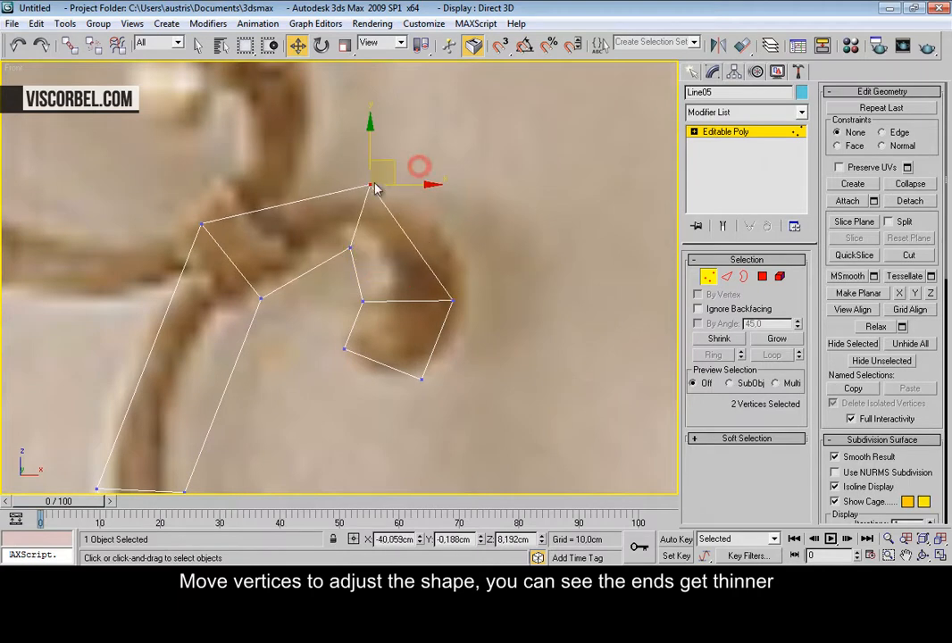
scroll(357, 188, down, 4)
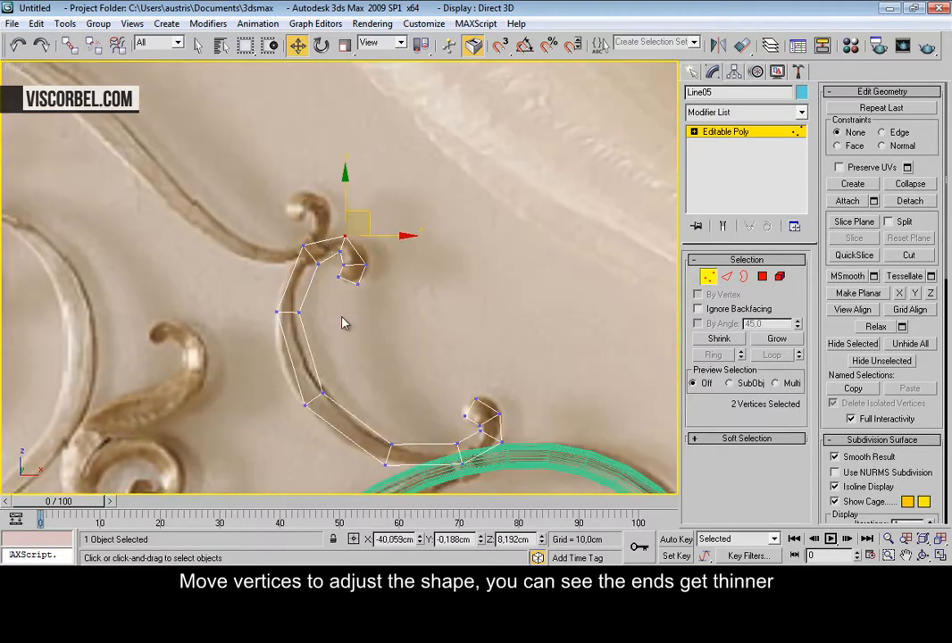
scroll(346, 324, up, 4)
Step: Select the four vertices at the upper junction and shift them toward the curl to match the reference
middle_drag(332, 276, 420, 177)
drag(342, 225, 409, 275)
drag(400, 228, 368, 191)
drag(288, 142, 368, 234)
click(391, 253)
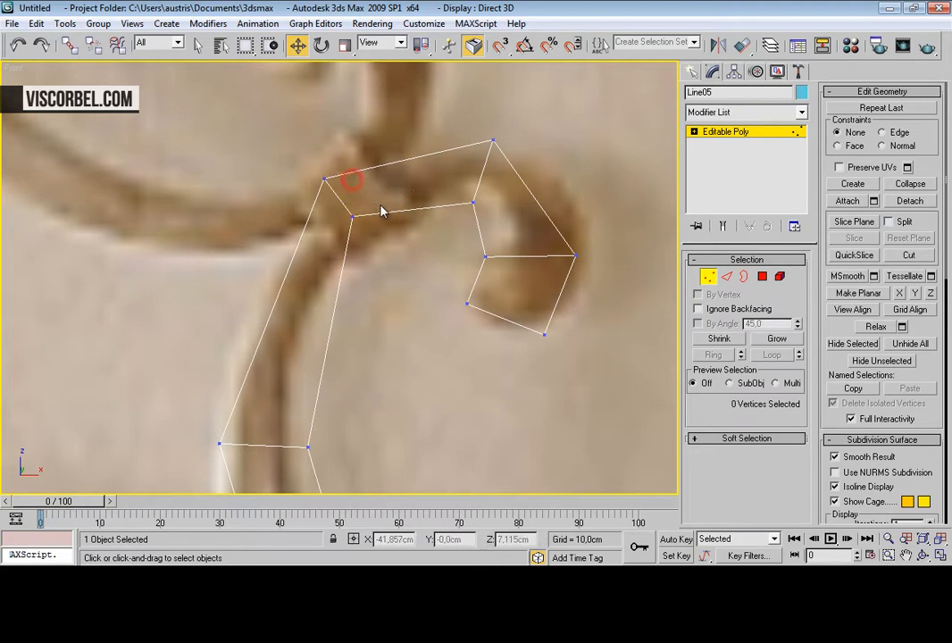
drag(361, 171, 380, 182)
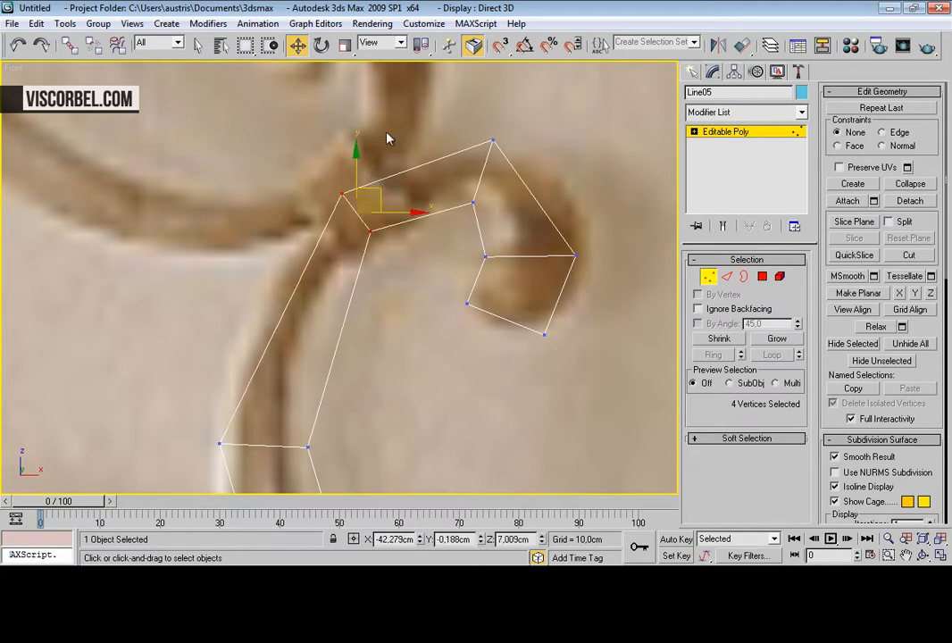
Step: Reposition the upper curl's crest vertices so the neck narrows along the photo's outline
drag(510, 195, 512, 195)
drag(514, 118, 480, 130)
drag(451, 190, 475, 176)
drag(533, 224, 611, 238)
Step: Select the edges of the upper curl's long outer segment and connect them with a new cross loop
middle_drag(555, 214, 499, 327)
scroll(502, 325, up, 2)
key(2)
drag(534, 302, 471, 368)
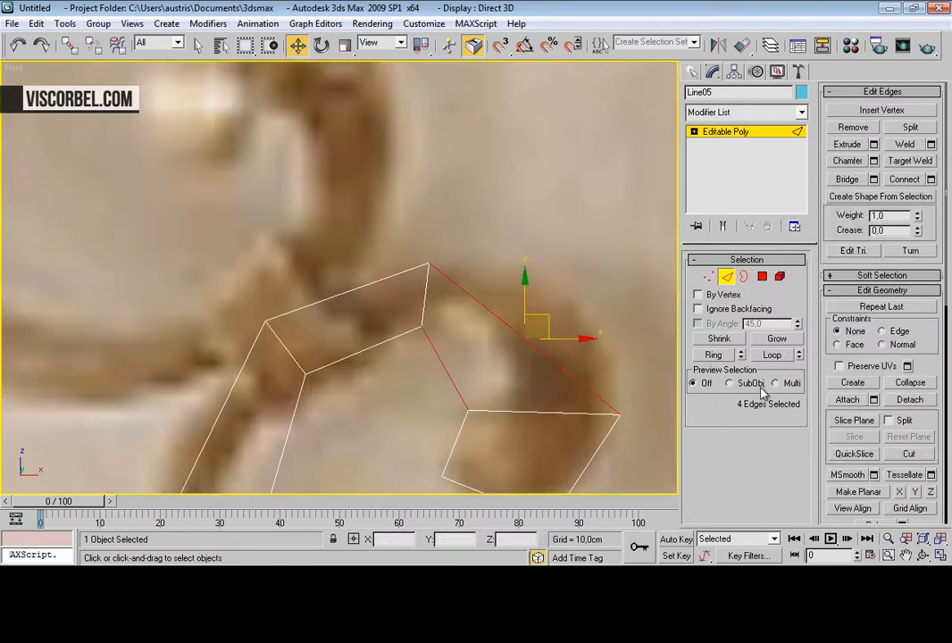
right_click(516, 317)
click(485, 370)
Step: Move the new loop's outer and inner vertices to round the top of the upper curl
middle_drag(542, 373, 425, 331)
scroll(425, 330, up, 2)
key(1)
drag(414, 281, 466, 325)
drag(447, 283, 508, 199)
drag(352, 356, 366, 276)
drag(217, 273, 296, 322)
drag(312, 267, 341, 272)
Step: Connect the edges on the upper curl's outer side to add a second cross loop
middle_drag(384, 335, 375, 291)
scroll(380, 327, down, 2)
key(2)
right_click(568, 272)
click(510, 325)
Step: Adjust the upper curl's inner, tip and outer vertices so it forms a rounded bulb like the reference
key(1)
drag(299, 274, 349, 291)
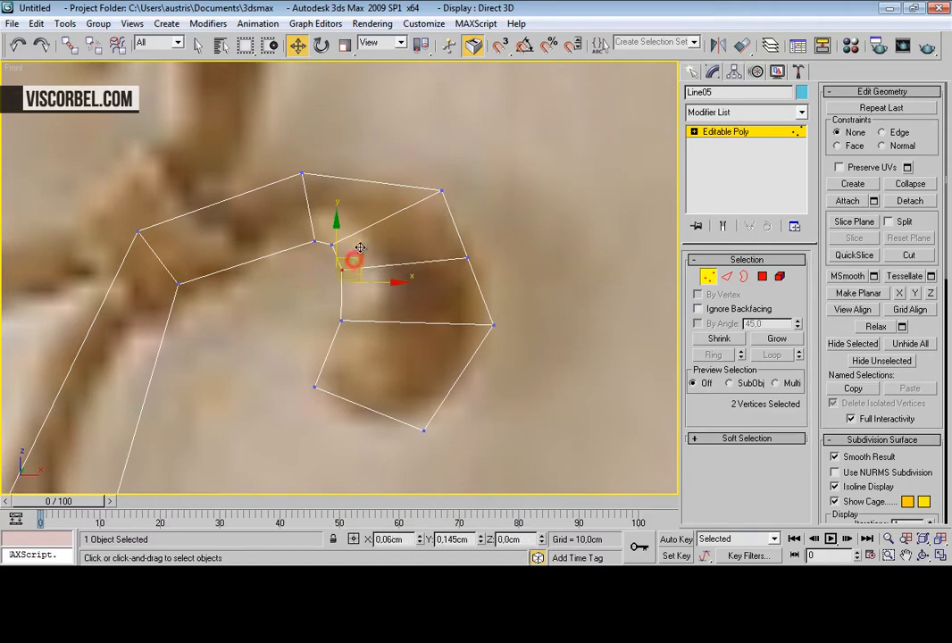
mouse_move(288, 308)
mouse_down()
mouse_move(361, 312)
mouse_move(349, 297)
mouse_move(314, 293)
mouse_up()
drag(289, 370, 386, 370)
drag(479, 453, 478, 453)
drag(450, 411, 449, 388)
click(452, 254)
drag(484, 232, 494, 232)
drag(414, 163, 469, 210)
drag(458, 170, 427, 156)
Step: Scale up the four vertices at the crescent's lower bend so the middle becomes thicker
key(1)
scroll(342, 245, down, 2)
key(1)
scroll(272, 214, down, 2)
middle_drag(293, 199, 409, 112)
scroll(382, 323, down, 2)
middle_drag(332, 393, 312, 237)
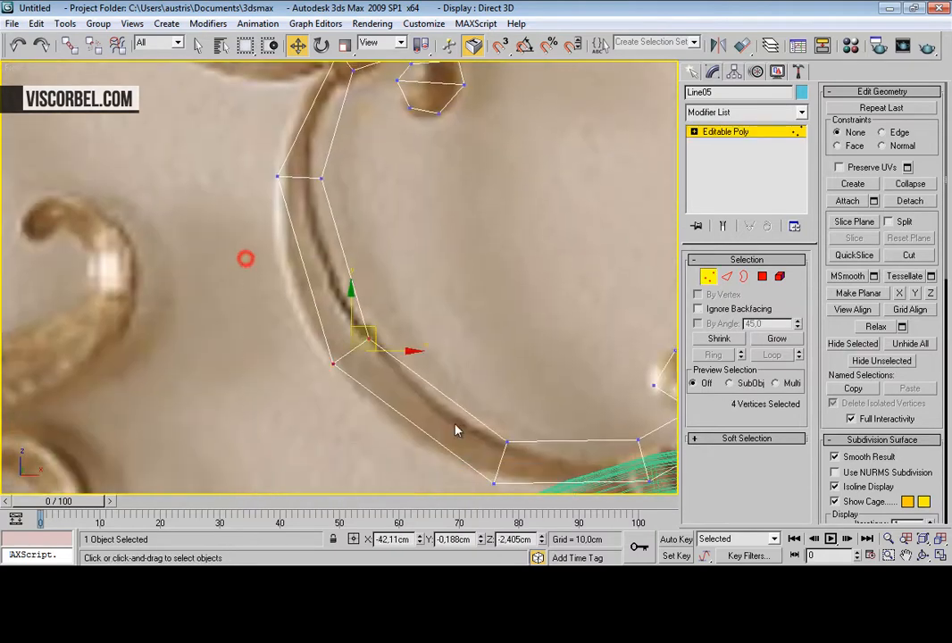
key(r)
drag(382, 335, 414, 288)
Step: Scale down the four vertices at the start of the lower curl to make that part thinner
middle_drag(523, 453, 330, 354)
drag(421, 330, 492, 403)
drag(470, 332, 477, 465)
scroll(462, 346, down, 4)
middle_drag(463, 357, 542, 436)
scroll(541, 436, up, 2)
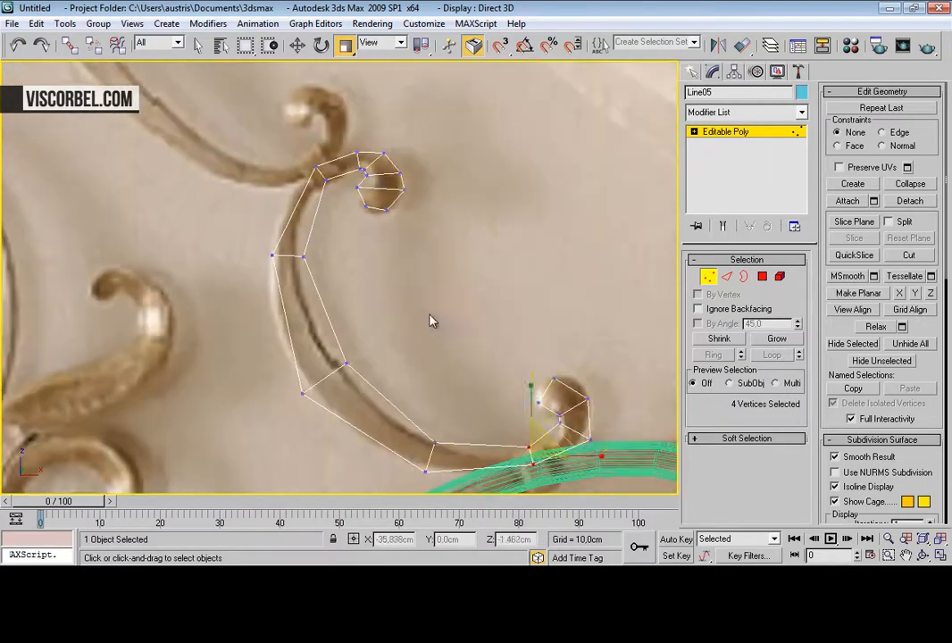
key(1)
Step: Fine-tune the positions of the upper curl's neck and junction vertices against the reference
scroll(427, 308, down, 4)
scroll(428, 307, up, 4)
middle_drag(428, 307, 454, 358)
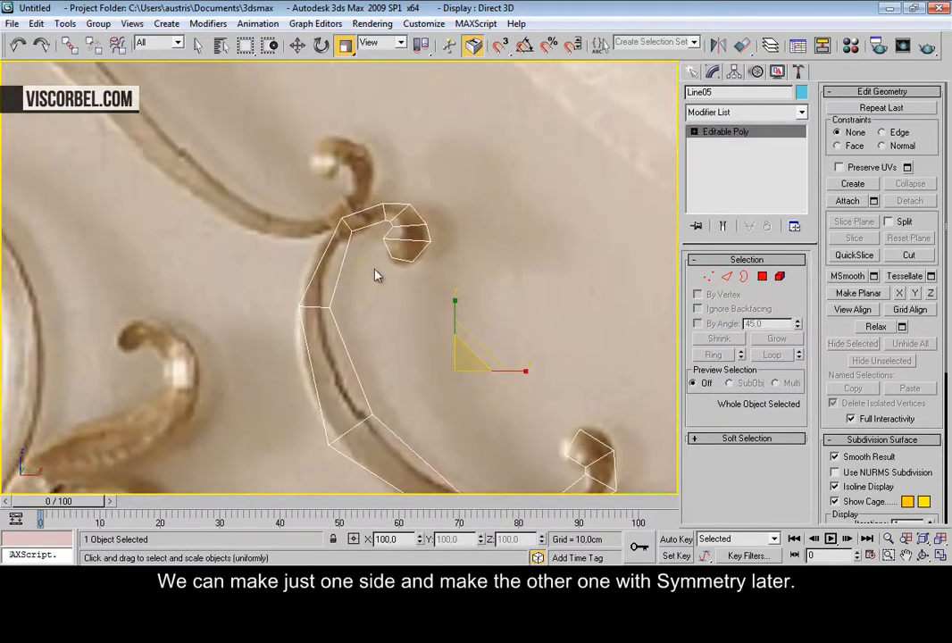
scroll(418, 311, down, 5)
scroll(423, 341, up, 5)
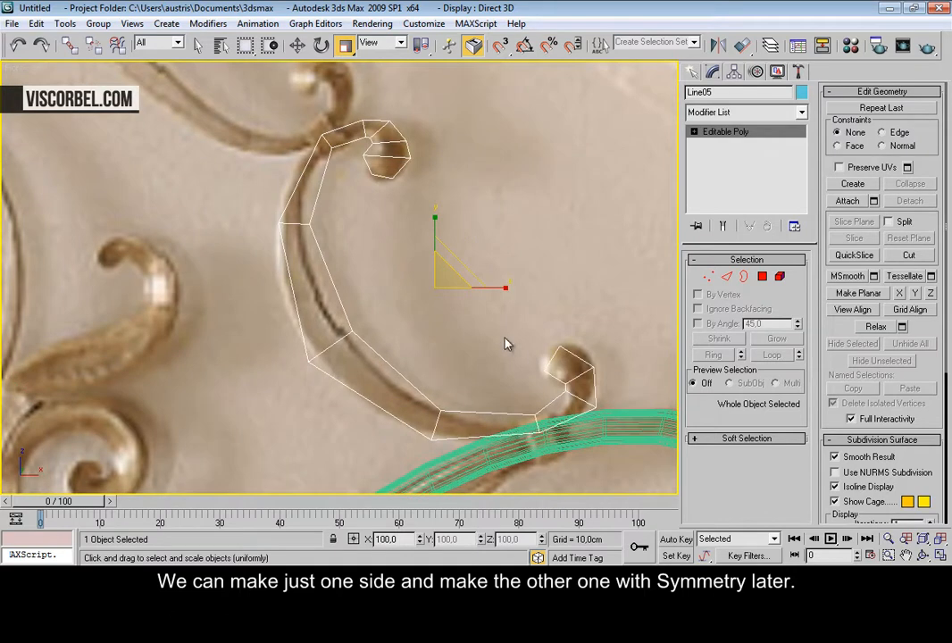
scroll(531, 358, up, 6)
key(1)
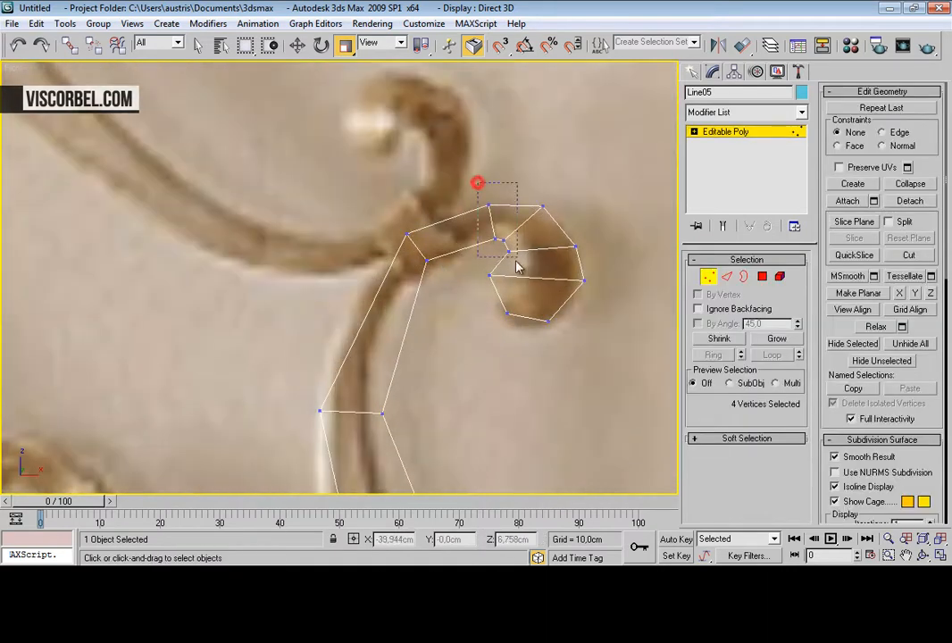
drag(501, 192, 557, 225)
key(w)
drag(557, 183, 557, 187)
drag(372, 217, 419, 215)
key(1)
Step: Shift the vertices along the crescent's upper bend to follow the reference and leave vertex editing
scroll(426, 317, down, 4)
middle_drag(426, 317, 366, 221)
key(1)
drag(229, 223, 351, 297)
drag(264, 305, 357, 372)
drag(279, 236, 329, 251)
key(1)
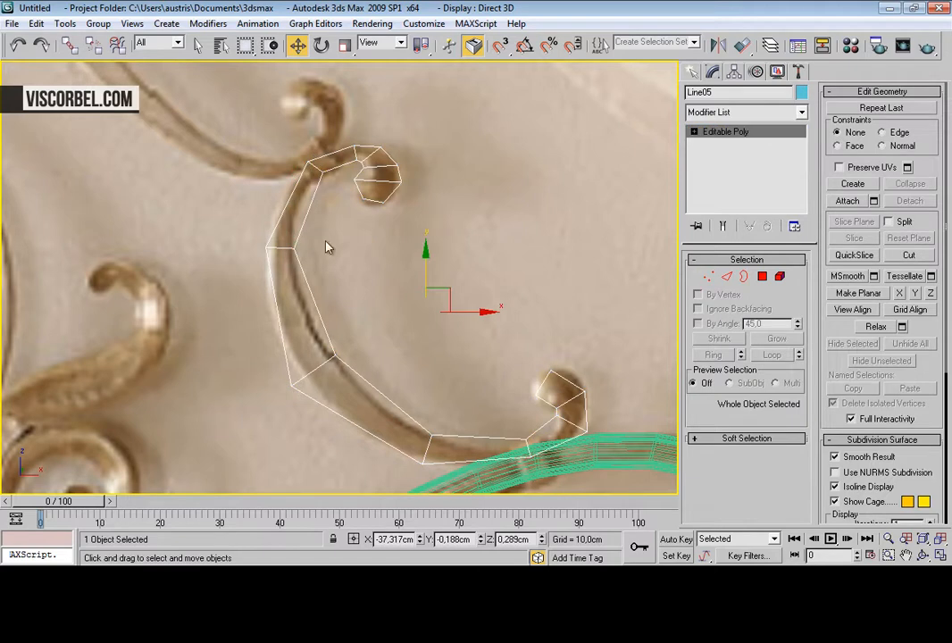
Step: Select the ring of cross edges around the whole ornament and connect them with a central edge loop
middle_drag(314, 162, 321, 208)
scroll(321, 207, up, 3)
key(2)
key(p)
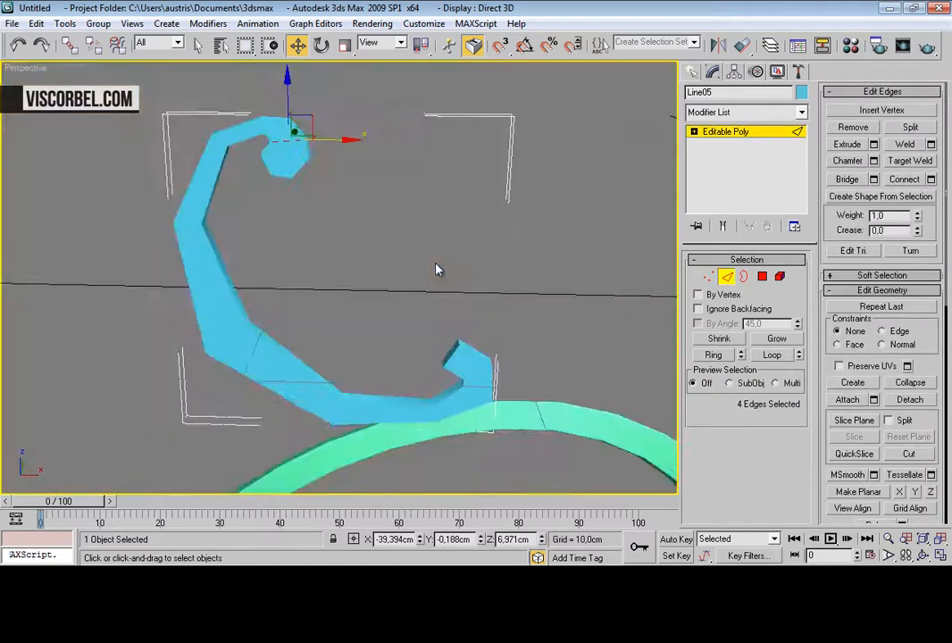
key(z)
alt+middle_drag(349, 299, 343, 159)
key(F4)
alt+middle_drag(331, 256, 303, 334)
click(354, 339)
click(714, 356)
alt+middle_drag(304, 294, 274, 225)
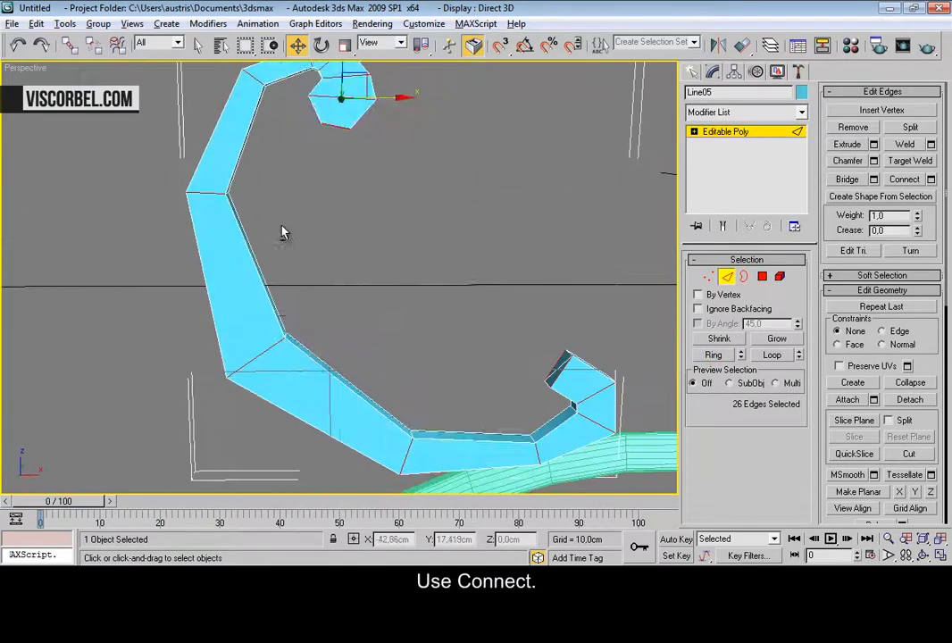
right_click(361, 223)
alt+middle_drag(253, 255, 265, 251)
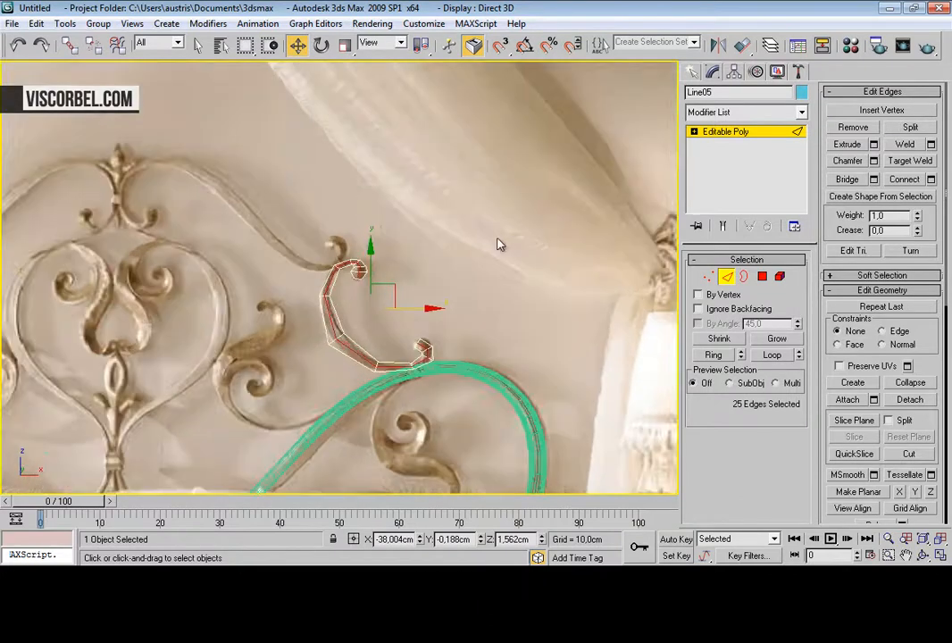
Step: Check the mirrored ornament in the reference, then move the upper curl's tip and center vertices to center the new loop
scroll(453, 214, up, 8)
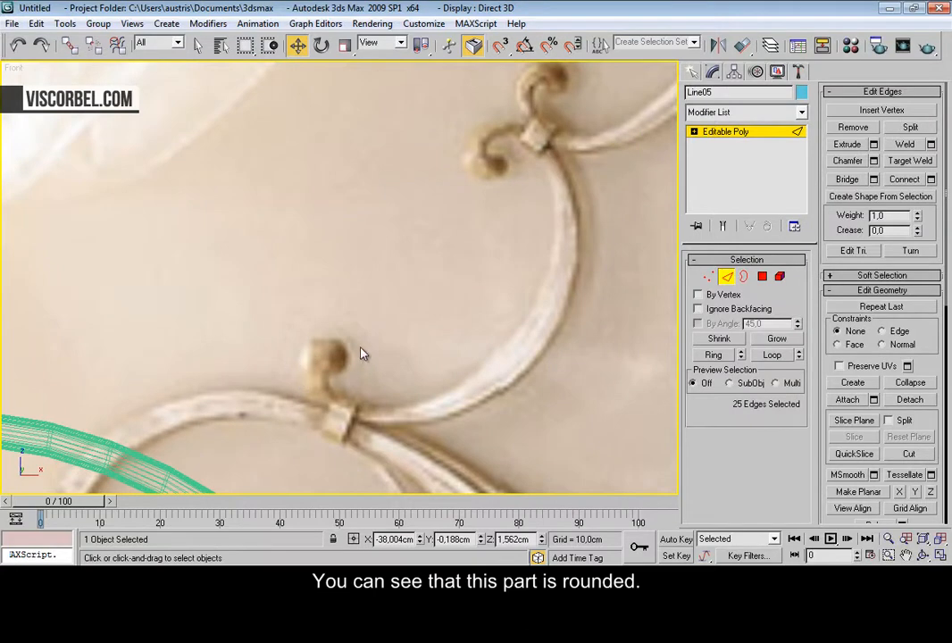
middle_drag(451, 256, 81, 267)
middle_drag(635, 246, 71, 268)
middle_drag(491, 210, 74, 253)
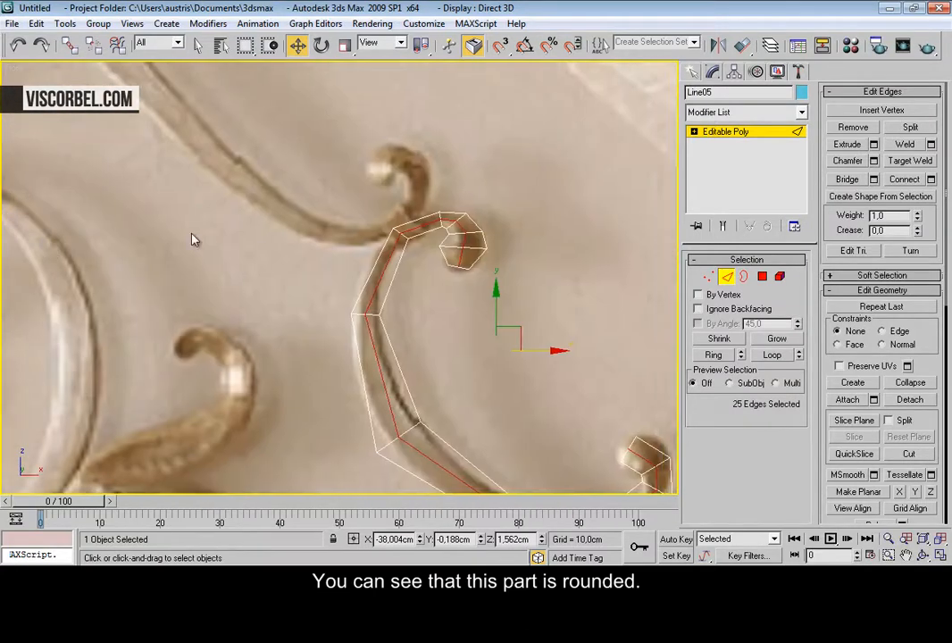
scroll(480, 250, up, 5)
key(1)
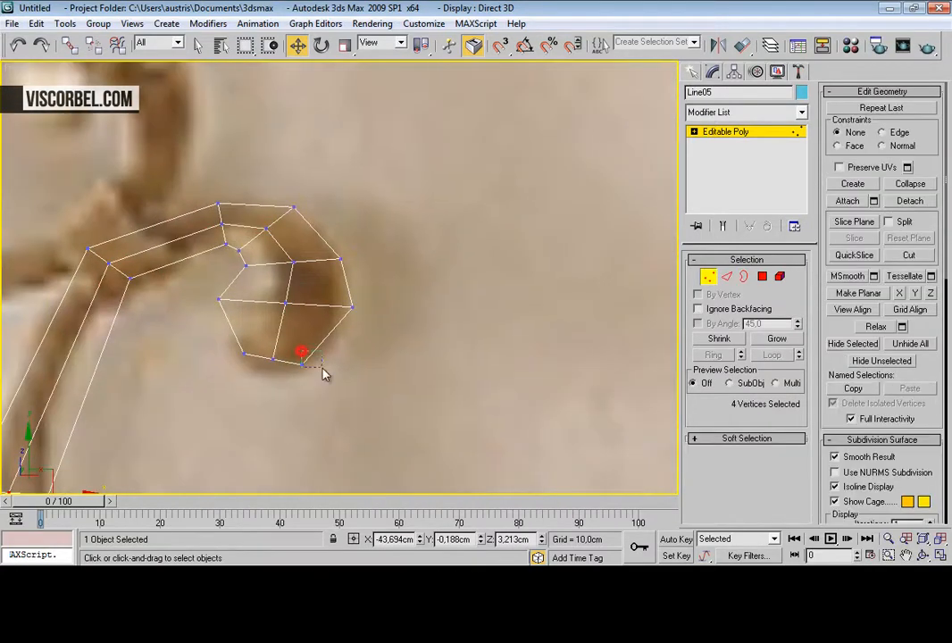
drag(261, 294, 314, 330)
click(278, 257)
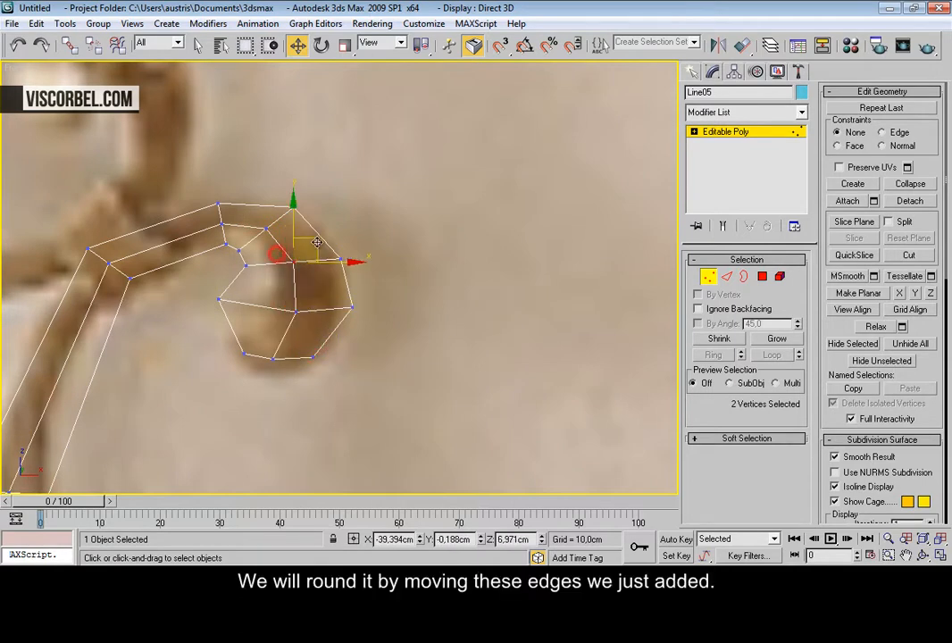
Step: Select the upper curl's center vertices in perspective and move them outward along Y to round the bulb
key(p)
key(z)
scroll(319, 268, down, 5)
alt+middle_drag(335, 298, 310, 283)
scroll(310, 283, up, 4)
scroll(348, 292, up, 3)
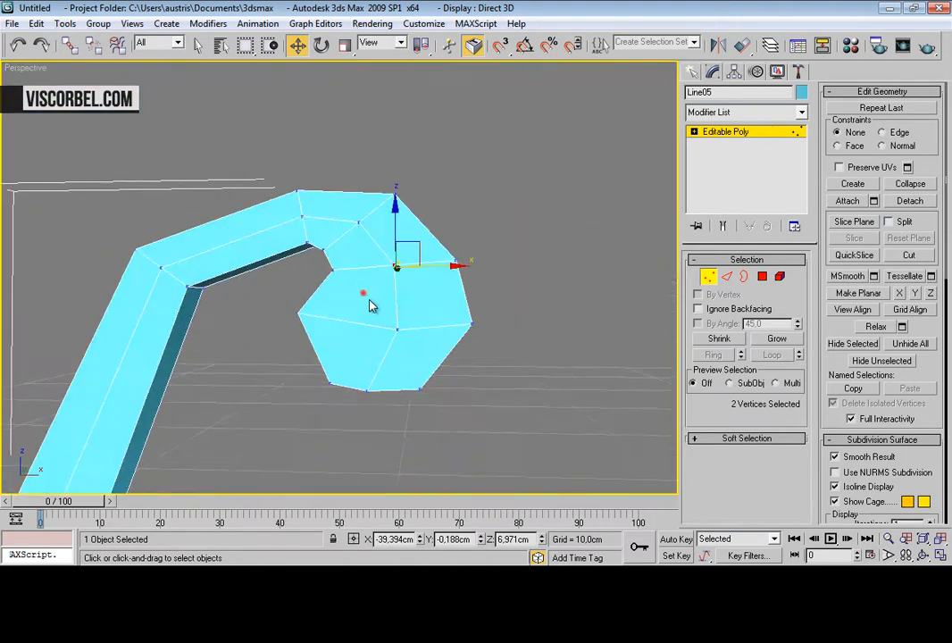
drag(422, 345, 385, 249)
alt+middle_drag(385, 248, 439, 346)
scroll(440, 345, up, 4)
alt+middle_drag(484, 271, 483, 281)
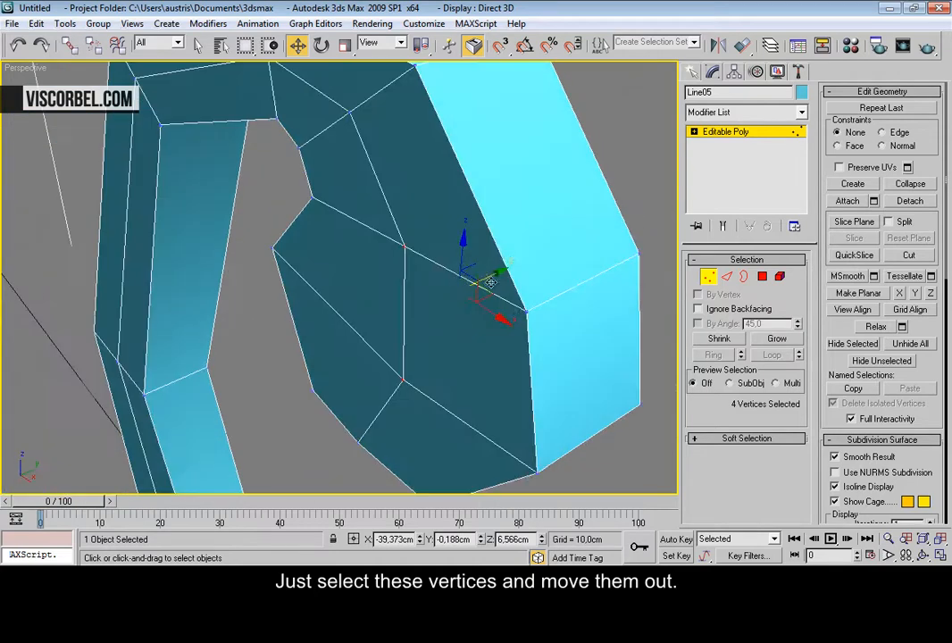
drag(491, 275, 435, 282)
Step: Move the neighboring center vertex near the curl's neck outward to continue the rounding
alt+middle_drag(436, 282, 352, 212)
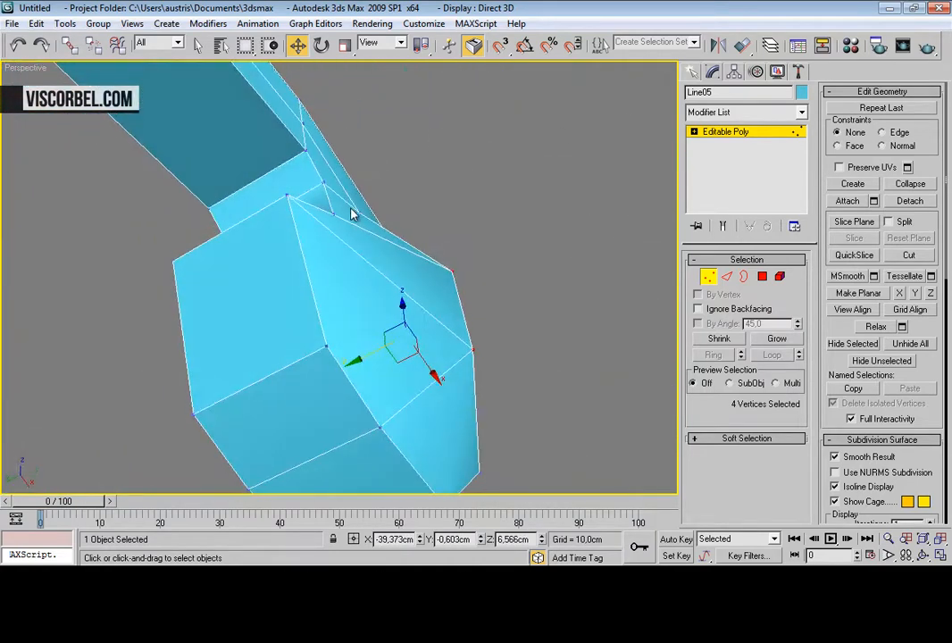
click(355, 213)
drag(386, 207, 384, 208)
alt+middle_drag(384, 208, 315, 293)
Step: Select the center edges along the ornament's face and move them slightly outward
key(2)
click(313, 291)
ctrl+click(310, 340)
alt+middle_drag(310, 341, 353, 322)
ctrl+click(336, 334)
ctrl+click(371, 337)
ctrl+click(417, 332)
drag(340, 342, 340, 347)
alt+middle_drag(339, 347, 362, 267)
click(403, 334)
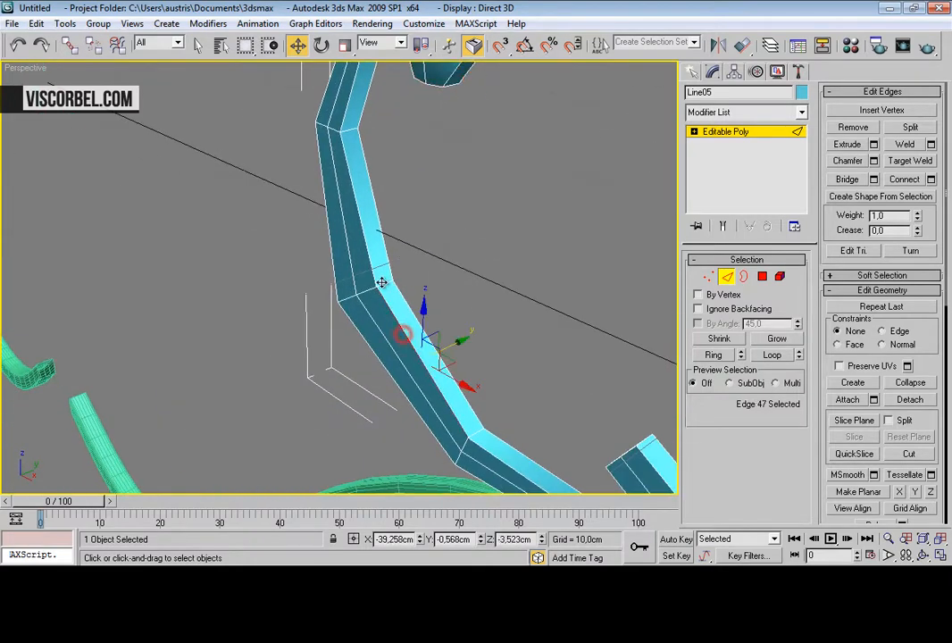
scroll(234, 265, down, 5)
alt+middle_drag(237, 266, 312, 234)
middle_drag(312, 234, 290, 325)
scroll(315, 252, up, 4)
click(393, 350)
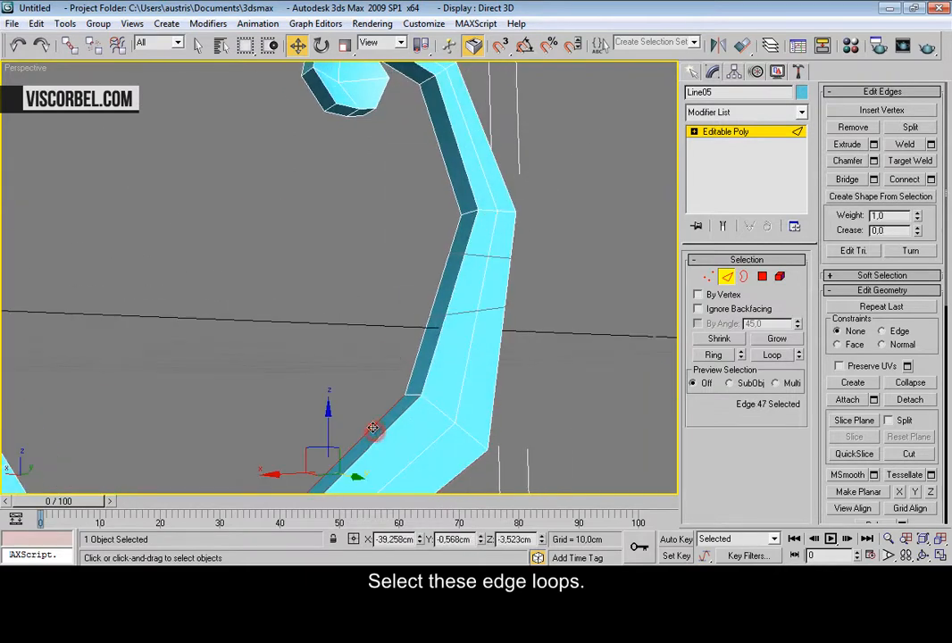
alt+middle_drag(217, 365, 420, 257)
click(772, 355)
alt+middle_drag(224, 251, 428, 160)
scroll(308, 257, down, 5)
scroll(284, 324, up, 6)
scroll(403, 272, down, 4)
scroll(442, 187, down, 3)
key(ctrl+z)
alt+middle_drag(403, 318, 516, 425)
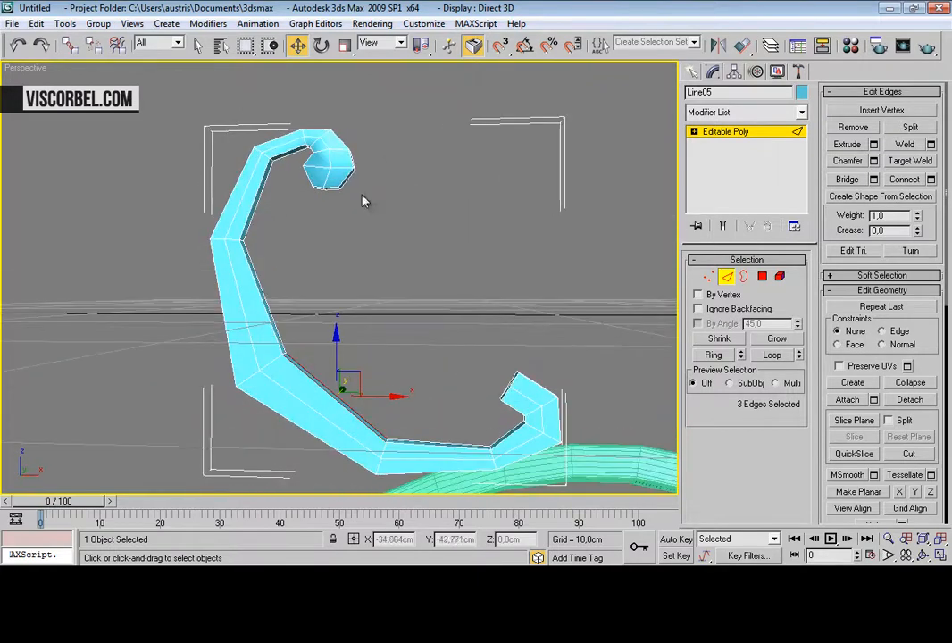
Step: Delete the polygon that caps the lower end of the ornament
scroll(442, 230, up, 4)
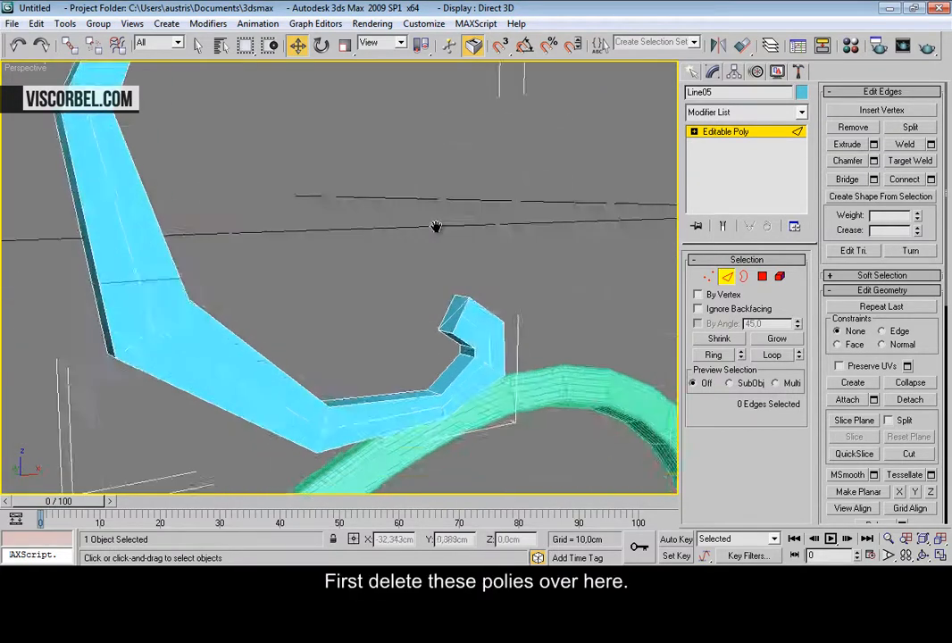
scroll(503, 355, up, 3)
key(4)
click(553, 361)
key(Delete)
scroll(311, 250, down, 4)
Step: Select the rim edges on both sides of the ornament as loops and deselect the unwanted edges near the head
key(2)
alt+middle_drag(311, 250, 167, 191)
click(178, 248)
alt+middle_drag(206, 226, 362, 444)
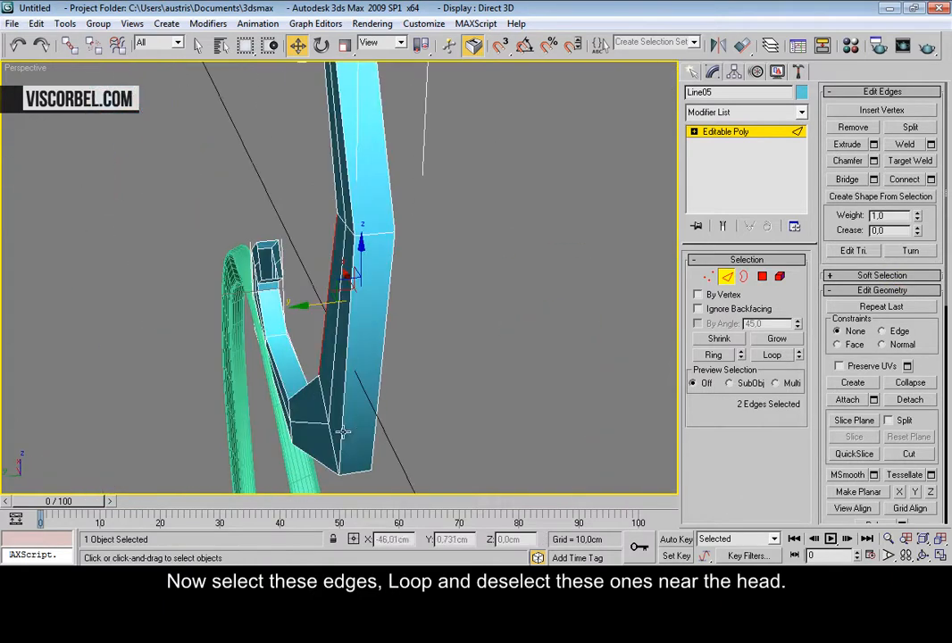
click(771, 354)
alt+middle_drag(415, 169, 414, 371)
scroll(414, 371, up, 5)
alt+middle_drag(334, 263, 372, 303)
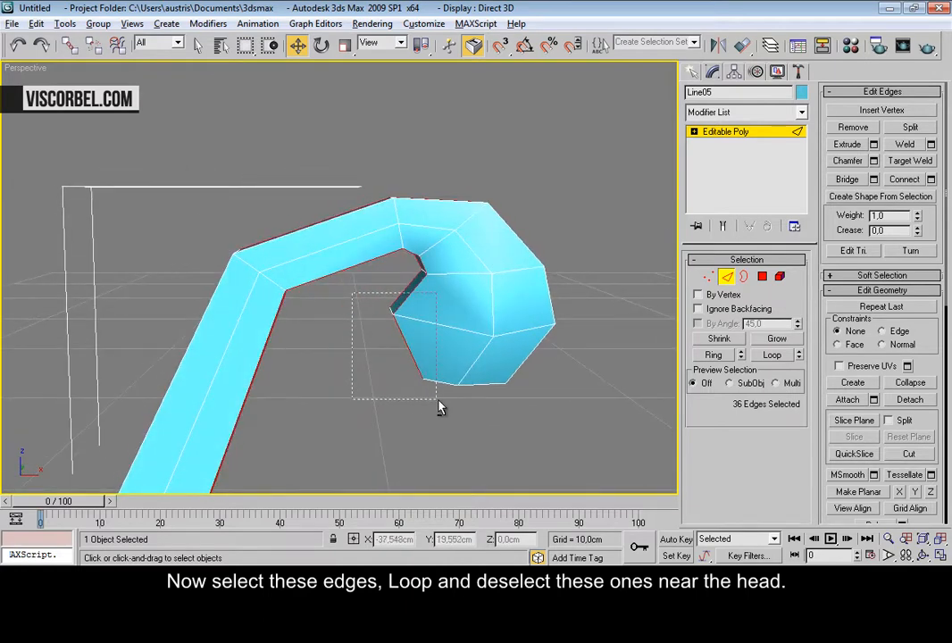
alt+middle_drag(440, 396, 286, 343)
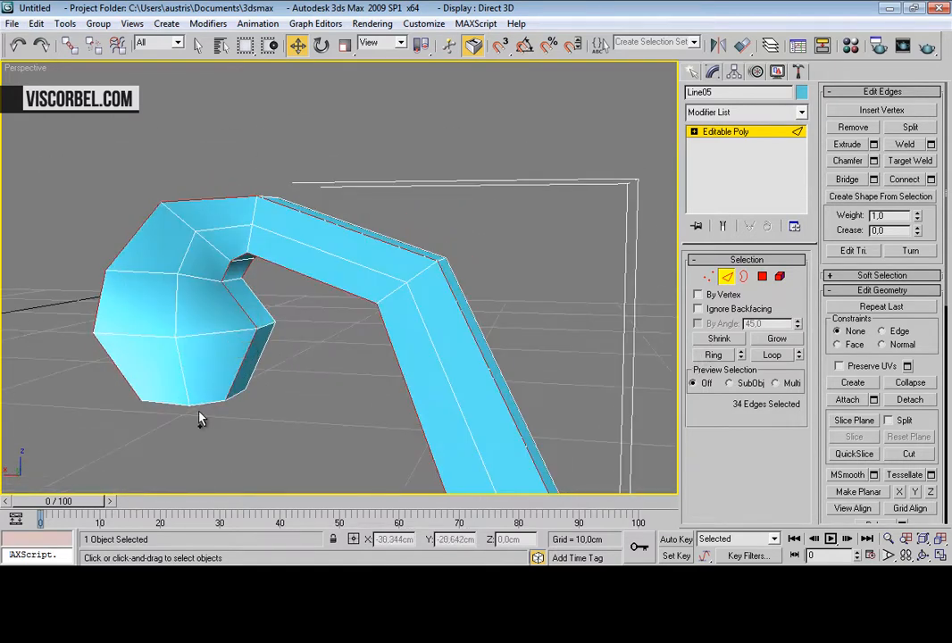
alt+middle_drag(536, 408, 286, 366)
Step: Chamfer the selected rim edges by a small amount, about 0.02 cm, with one segment
right_click(473, 338)
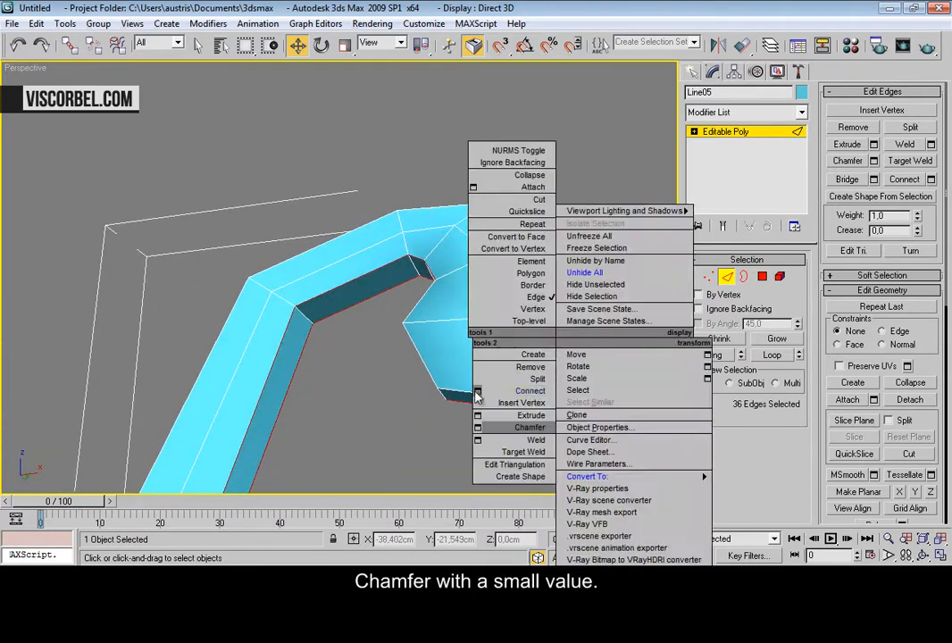
click(478, 428)
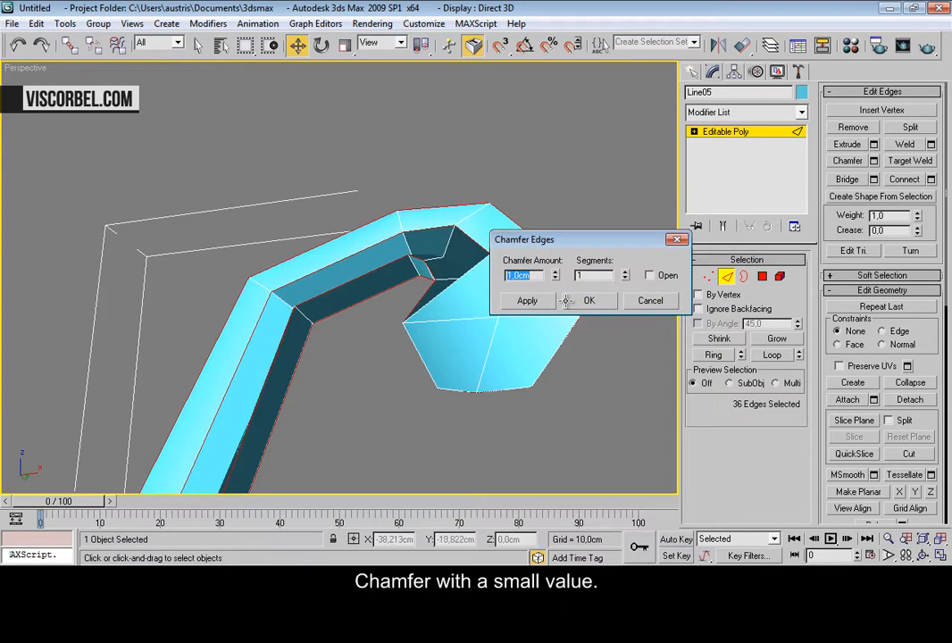
drag(554, 280, 572, 350)
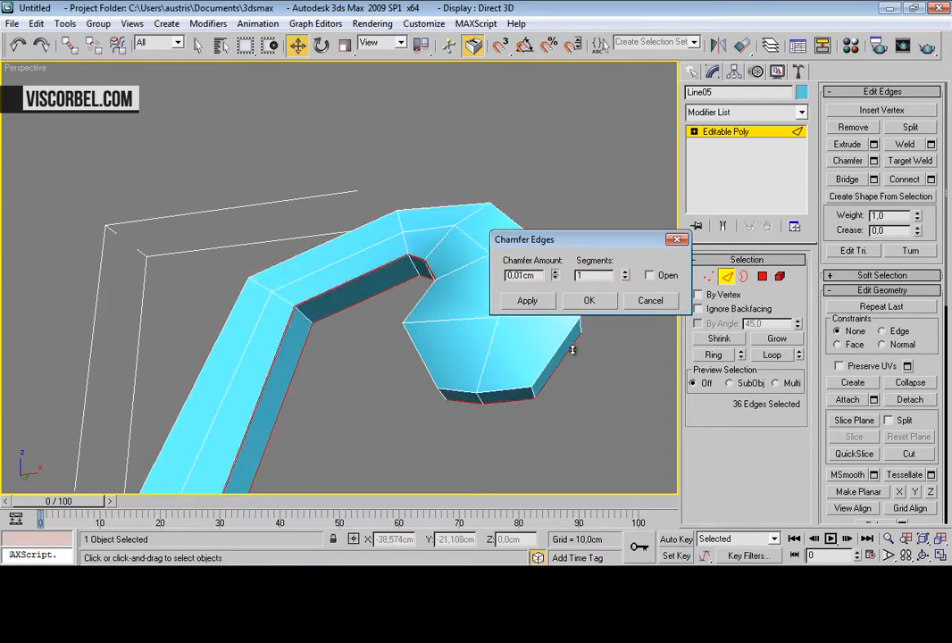
click(589, 300)
Step: Select the ornament's outer front edge loop and add the remaining edges around the bottom of the head
alt+middle_drag(500, 304, 384, 306)
click(440, 206)
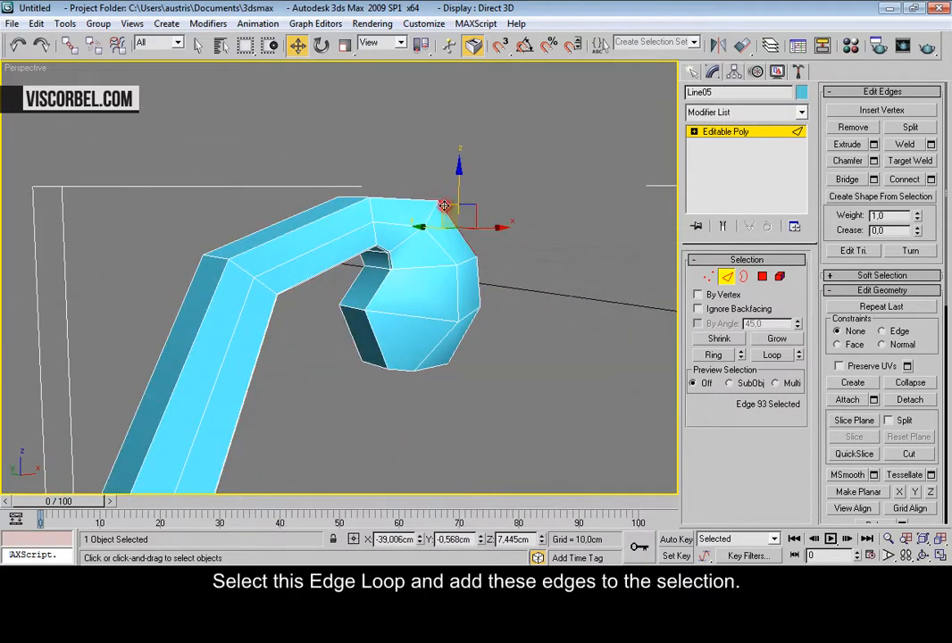
click(761, 357)
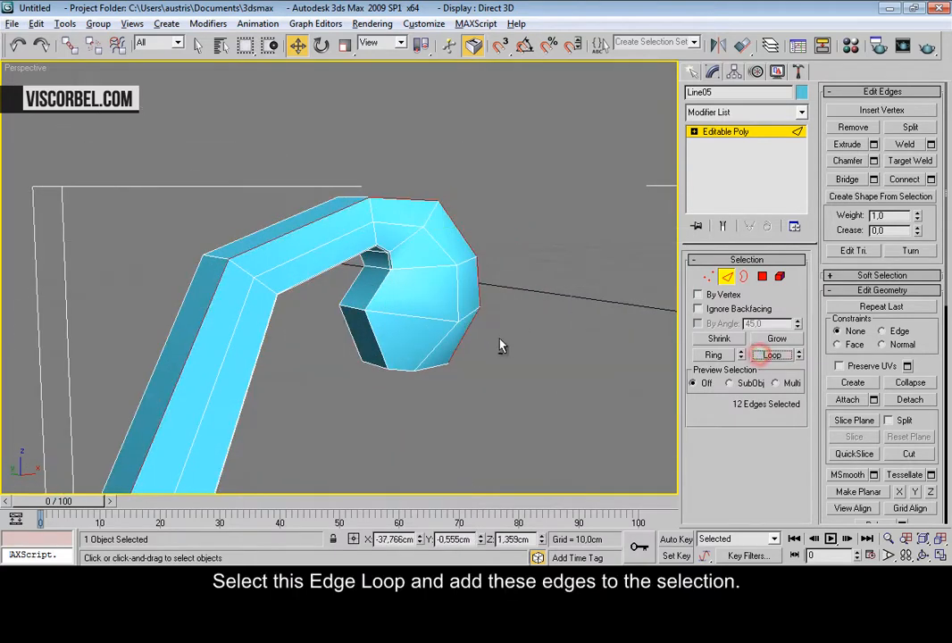
alt+middle_drag(418, 282, 444, 292)
scroll(371, 305, up, 3)
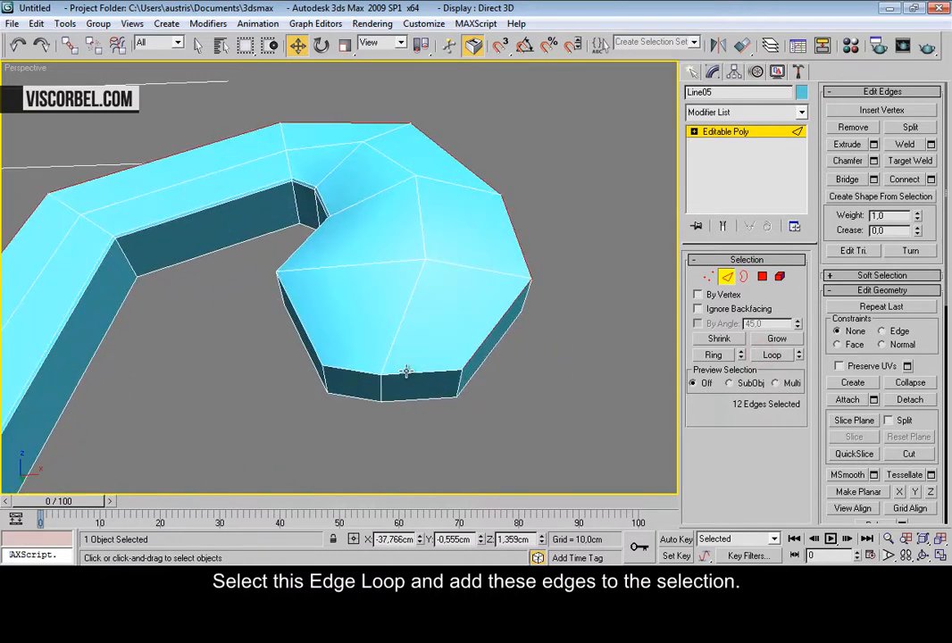
alt+middle_drag(262, 269, 444, 302)
Step: Chamfer the selected outer edges by 0.19 cm with one segment
right_click(444, 299)
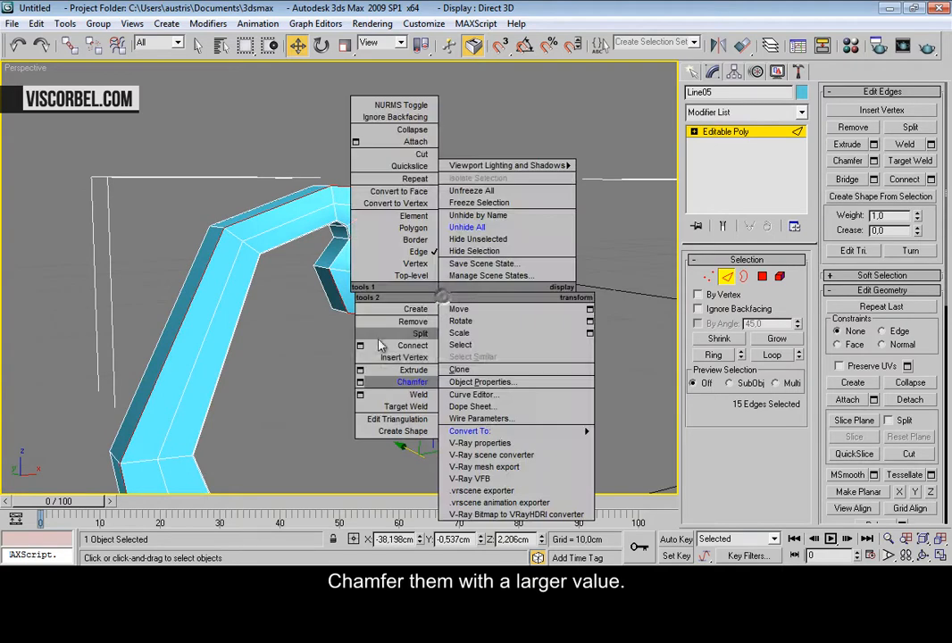
click(360, 382)
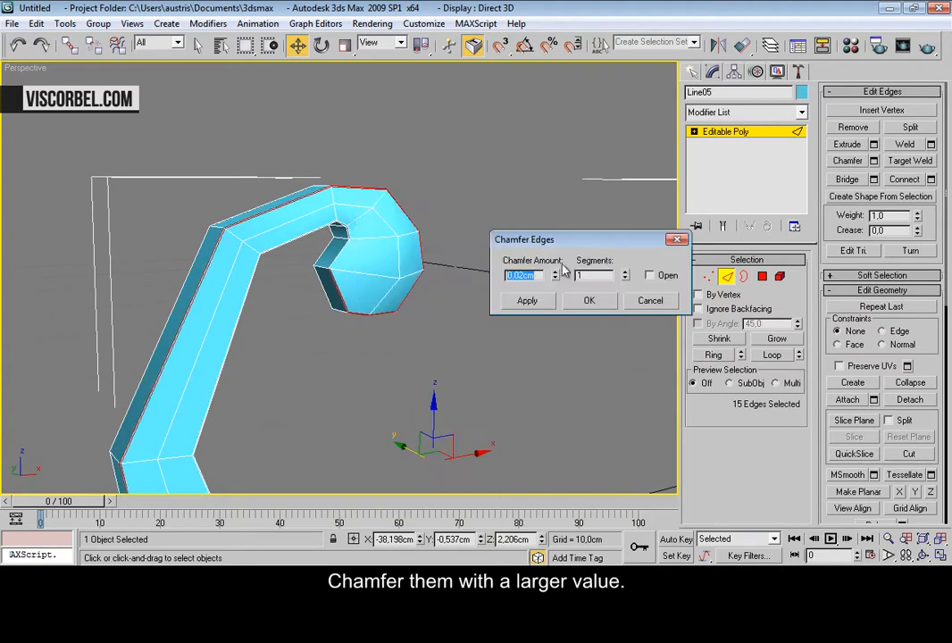
drag(558, 277, 558, 261)
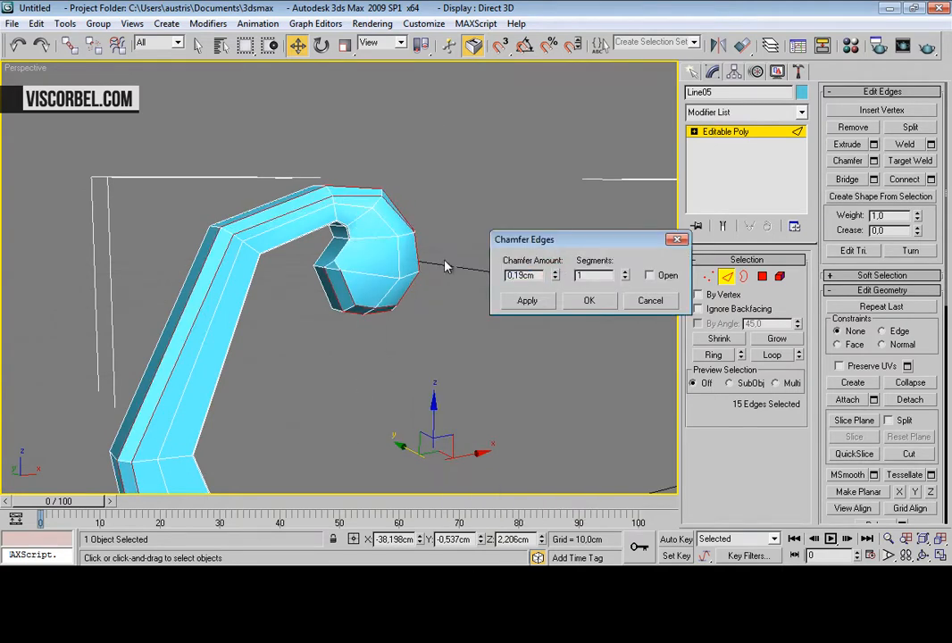
click(596, 299)
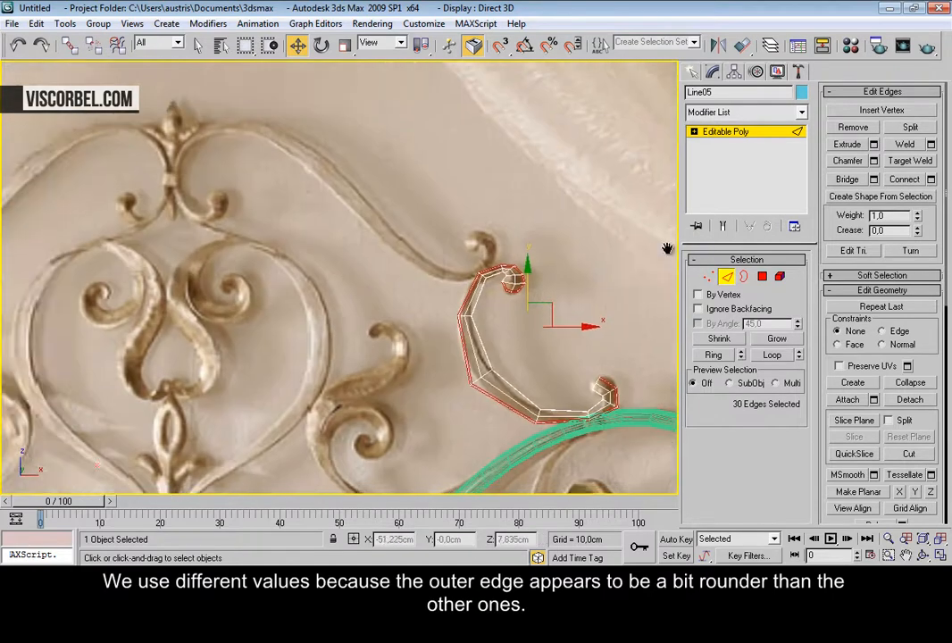
Step: Examine how round the outer edge is in the front reference and compare it with the chamfered head
middle_drag(667, 248, 509, 330)
scroll(525, 191, up, 4)
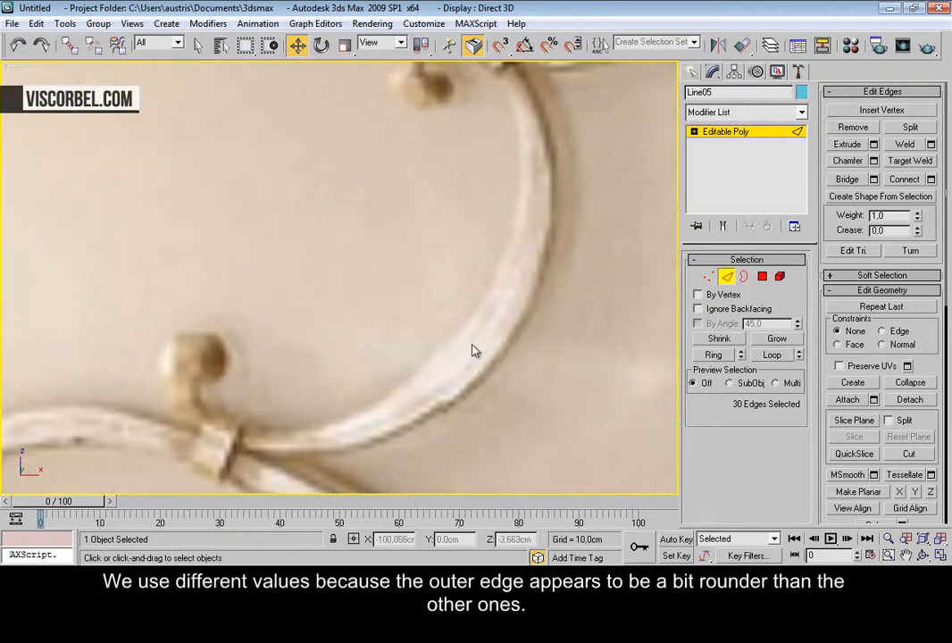
scroll(547, 319, down, 4)
middle_drag(546, 319, 363, 304)
middle_drag(513, 255, 52, 249)
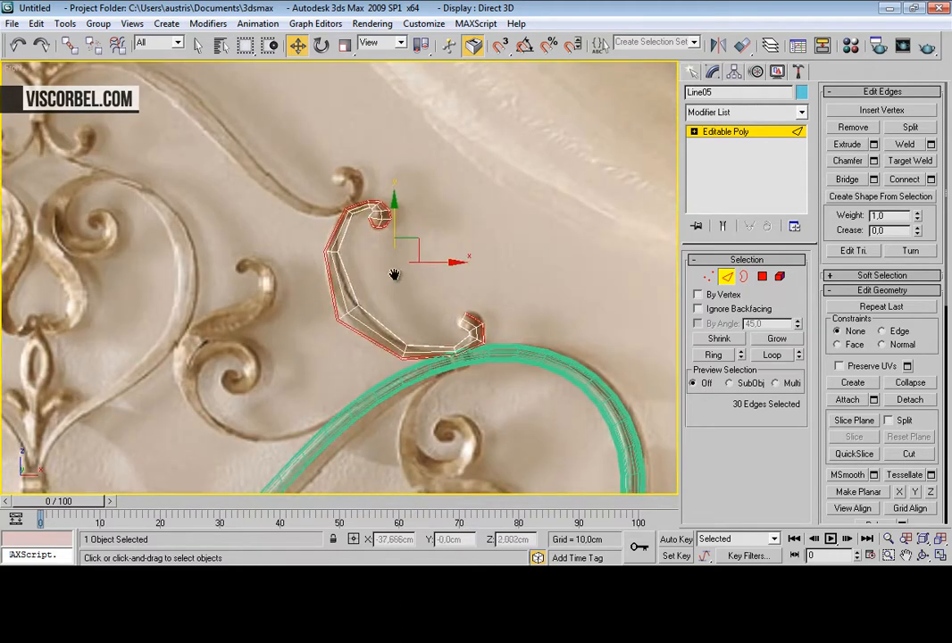
scroll(400, 267, up, 4)
key(p)
mouse_move(331, 232)
alt+middle_down()
mouse_move(339, 226)
mouse_move(405, 373)
mouse_move(399, 340)
mouse_move(367, 312)
alt+middle_up()
scroll(406, 376, up, 5)
scroll(400, 340, up, 3)
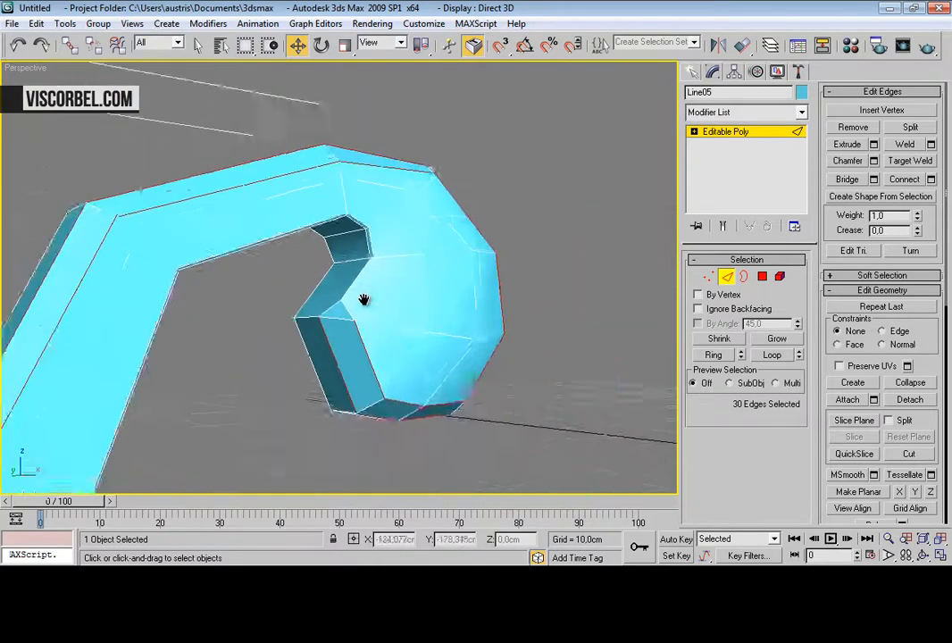
Step: Undo the outer edge chamfer and apply it again with a slightly adjusted amount
scroll(367, 312, down, 4)
key(ctrl+z)
right_click(430, 291)
click(352, 382)
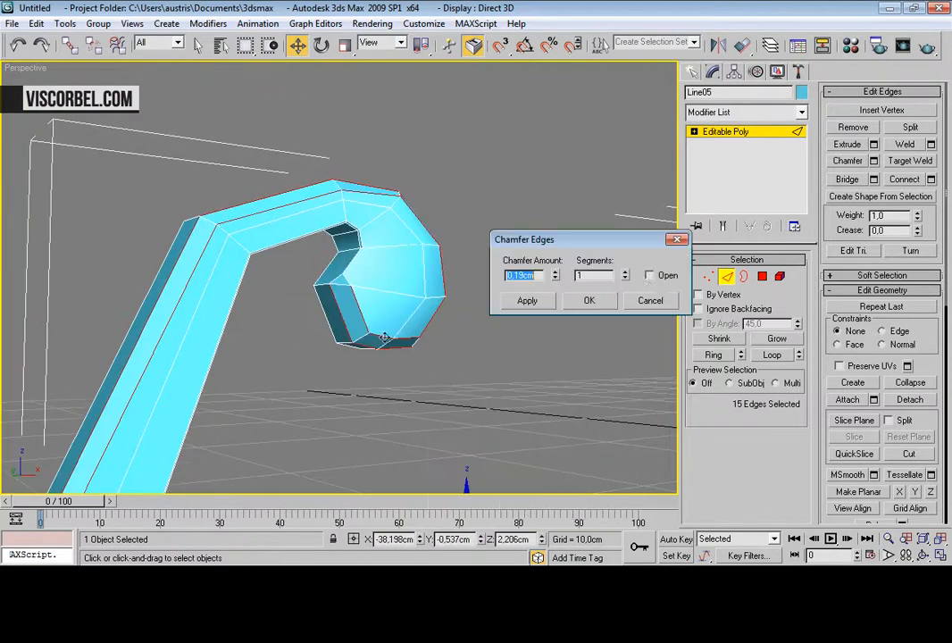
drag(555, 280, 555, 280)
click(580, 303)
Step: Connect the chamfer vertices across the inner notch of the head to create a smooth transition
scroll(374, 313, up, 6)
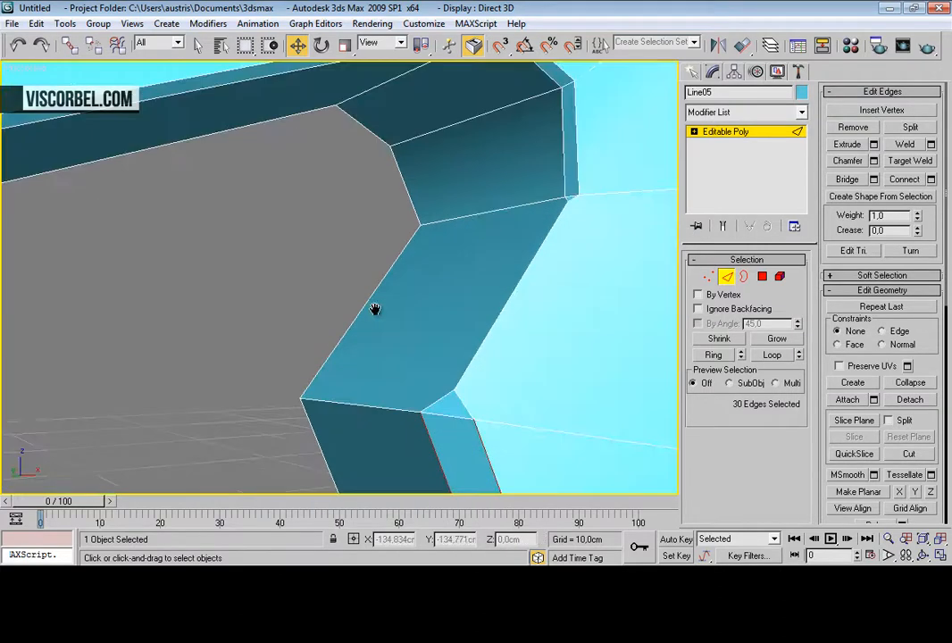
key(1)
click(577, 198)
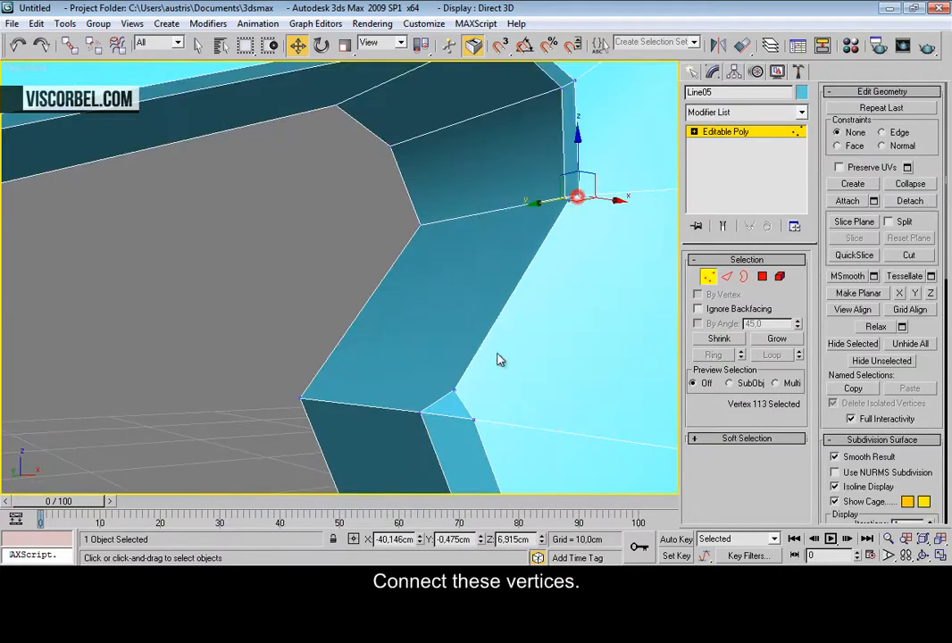
ctrl+click(473, 419)
ctrl+click(418, 412)
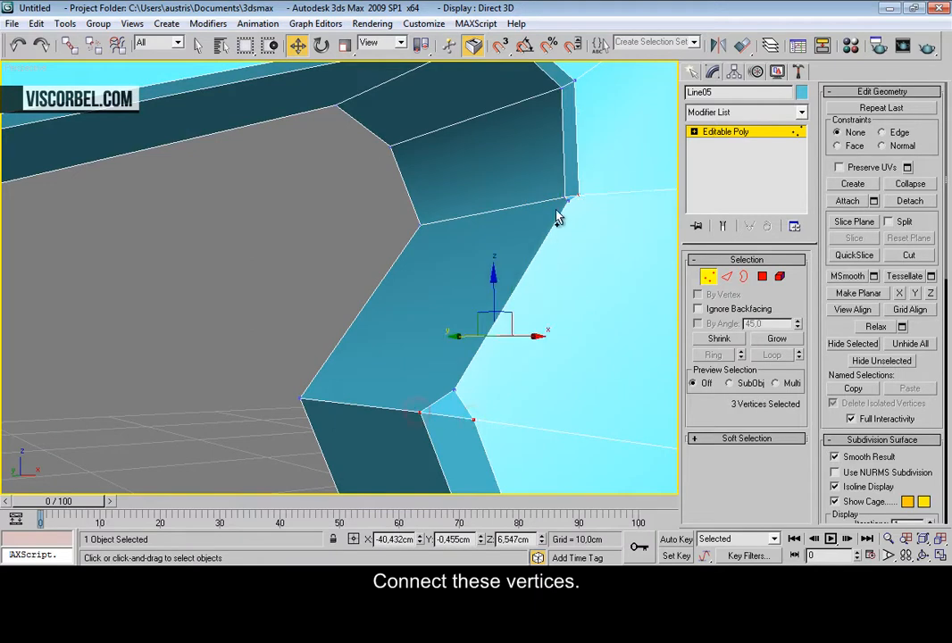
right_click(605, 248)
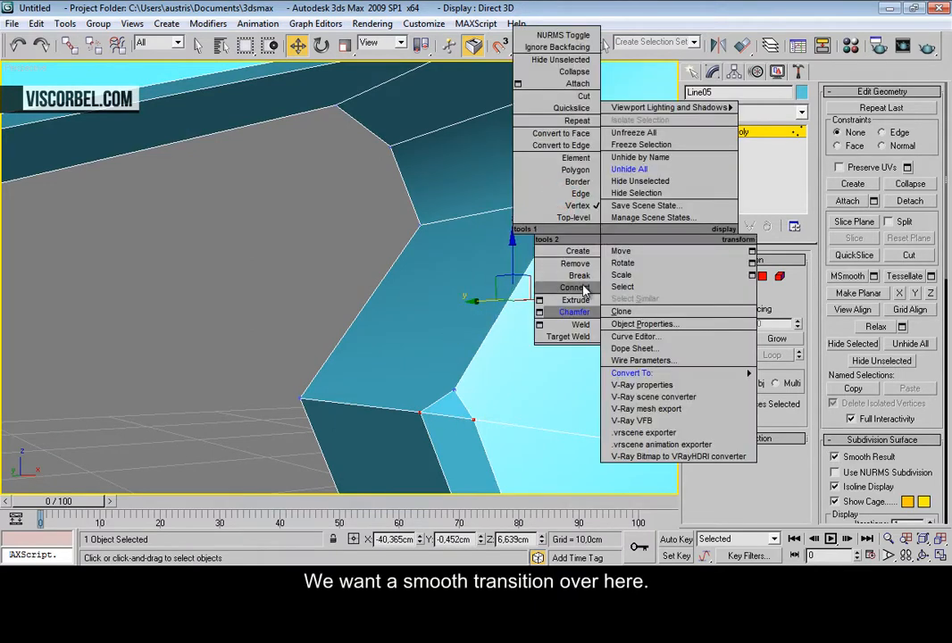
click(581, 288)
Step: Select the leftover edges on the inside of the notch and remove them
key(2)
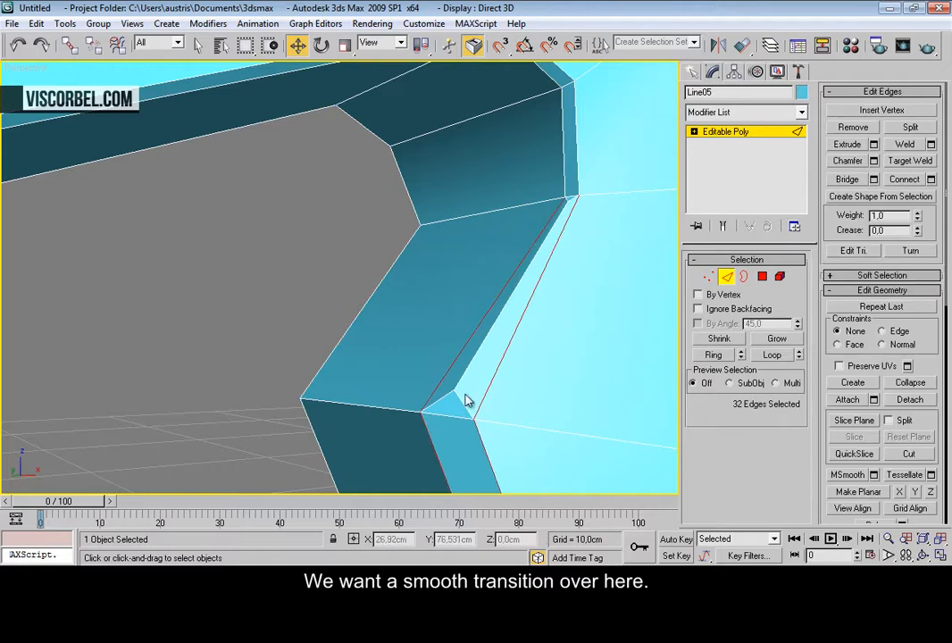
click(457, 395)
ctrl+click(454, 386)
ctrl+click(449, 392)
alt+middle_drag(548, 255, 522, 192)
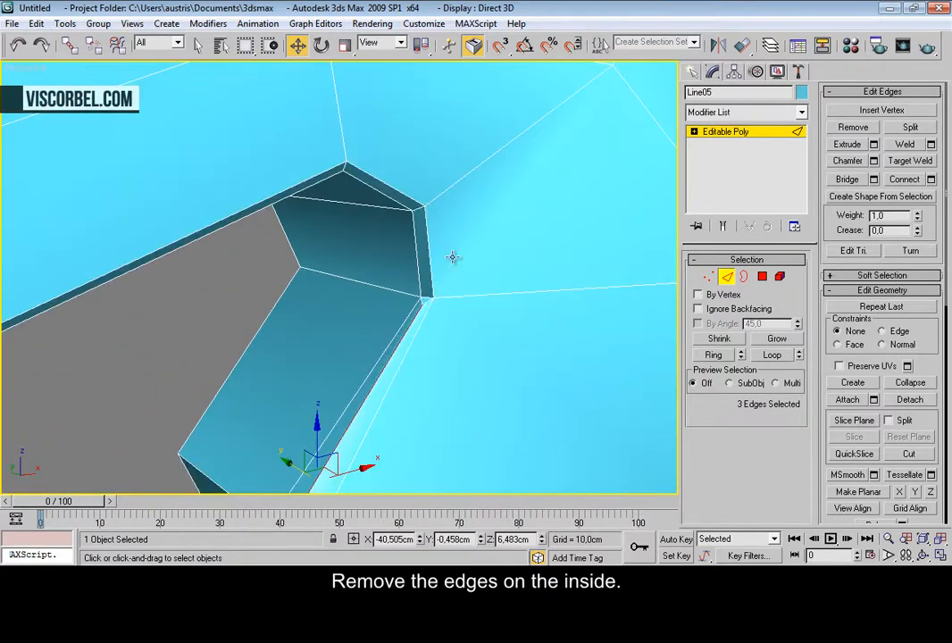
ctrl+click(425, 303)
ctrl+click(426, 303)
ctrl+click(425, 303)
ctrl+click(423, 302)
right_click(493, 290)
click(484, 319)
middle_drag(488, 308, 426, 133)
scroll(488, 300, down, 5)
scroll(447, 185, down, 2)
scroll(473, 232, down, 2)
middle_drag(447, 206, 466, 296)
scroll(455, 290, up, 3)
Step: Leave vertex editing and add a TurboSmooth modifier to the ornament
key(1)
drag(384, 247, 430, 291)
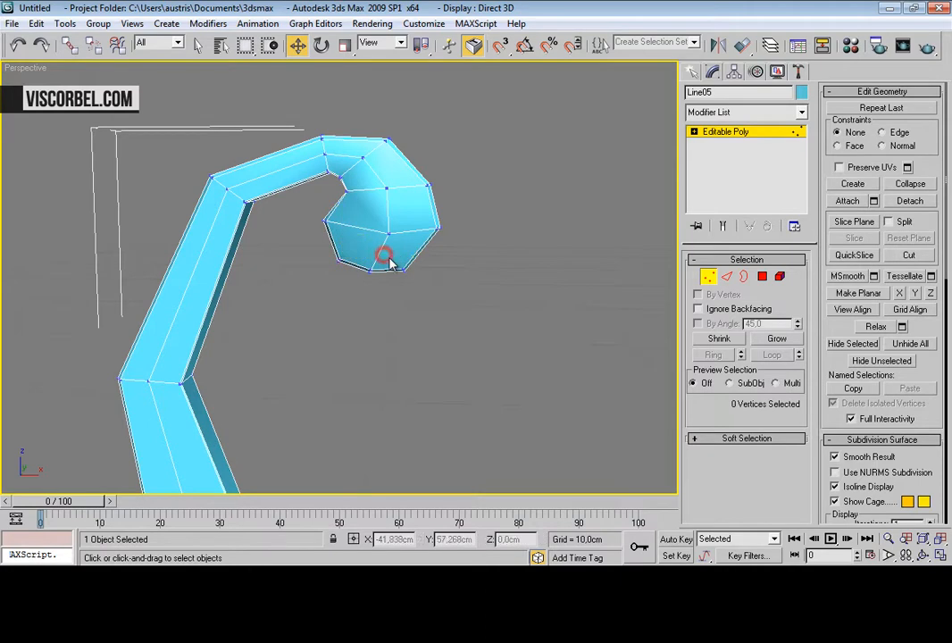
click(712, 188)
alt+middle_drag(274, 161, 361, 200)
click(745, 114)
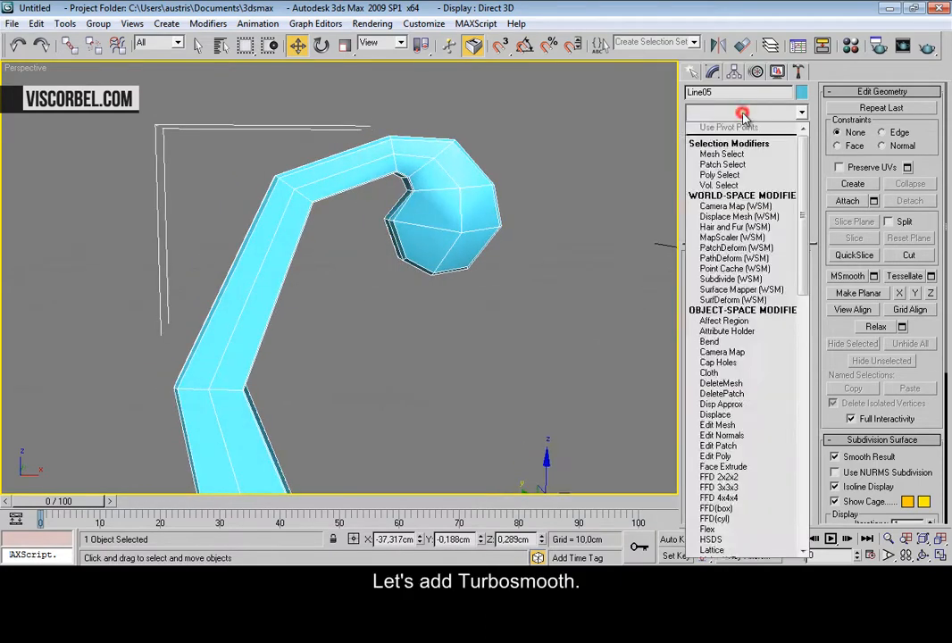
key(t)
click(778, 388)
Step: Inspect the smoothed ornament in perspective and compare its wireframe with the front reference
alt+middle_drag(500, 248, 416, 218)
click(487, 269)
scroll(303, 231, down, 5)
alt+middle_drag(304, 230, 330, 174)
click(326, 335)
key(F4)
key(F3)
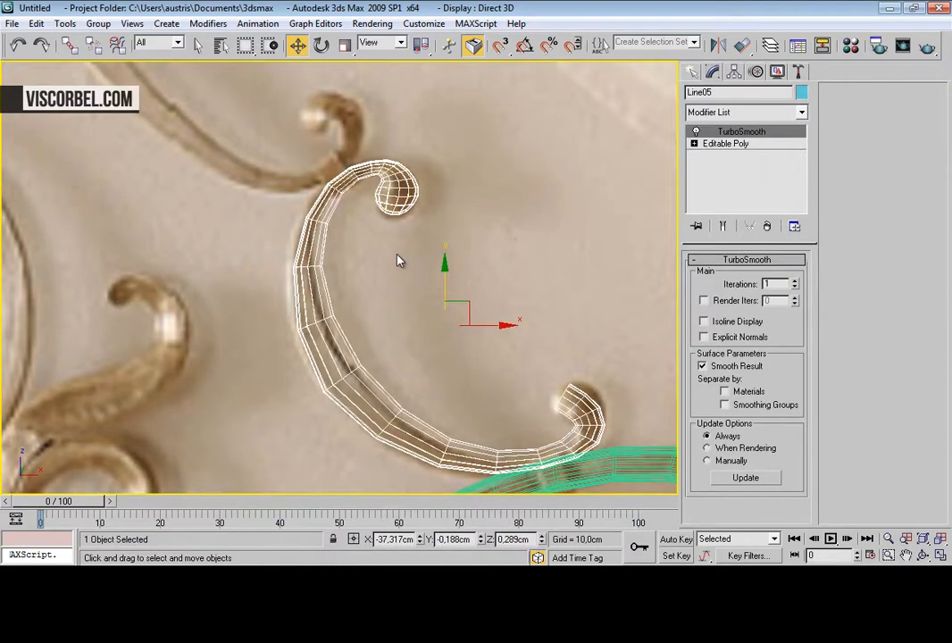
Step: In the Editable Poly, scale down the two vertex rows on the stem below the upper curl to narrow it
click(737, 144)
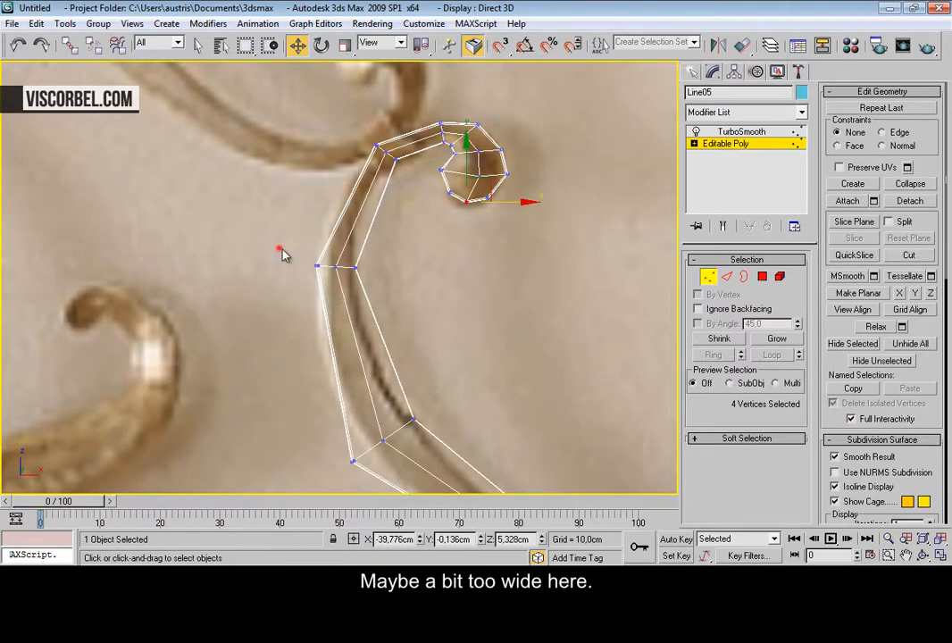
key(r)
drag(404, 268, 397, 266)
drag(315, 98, 429, 205)
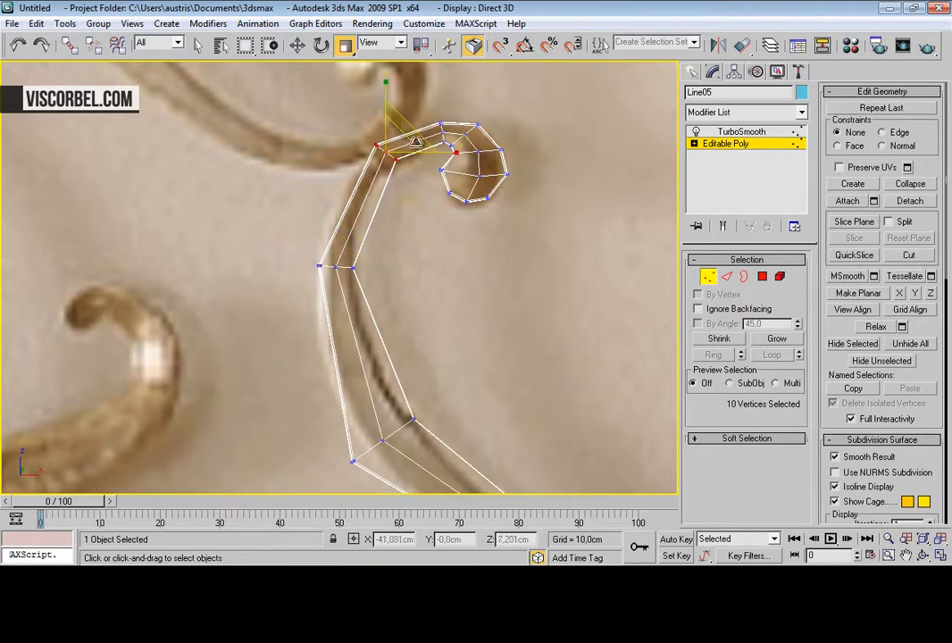
drag(451, 140, 522, 214)
key(1)
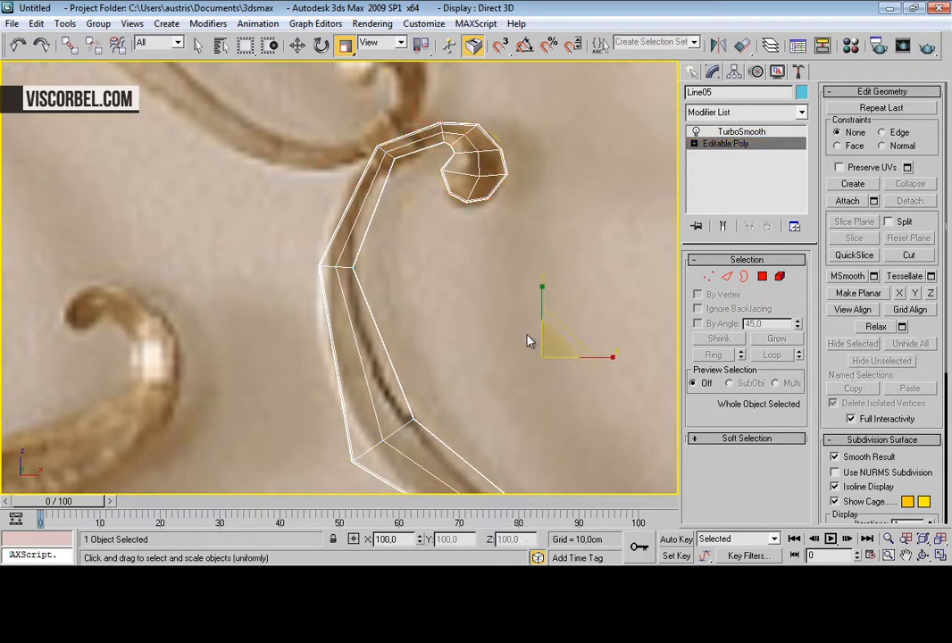
Step: Add a Symmetry modifier to the scroll piece between its Editable Poly and TurboSmooth levels
click(527, 334)
scroll(465, 368, down, 4)
middle_drag(458, 360, 435, 306)
scroll(435, 305, up, 2)
key(F3)
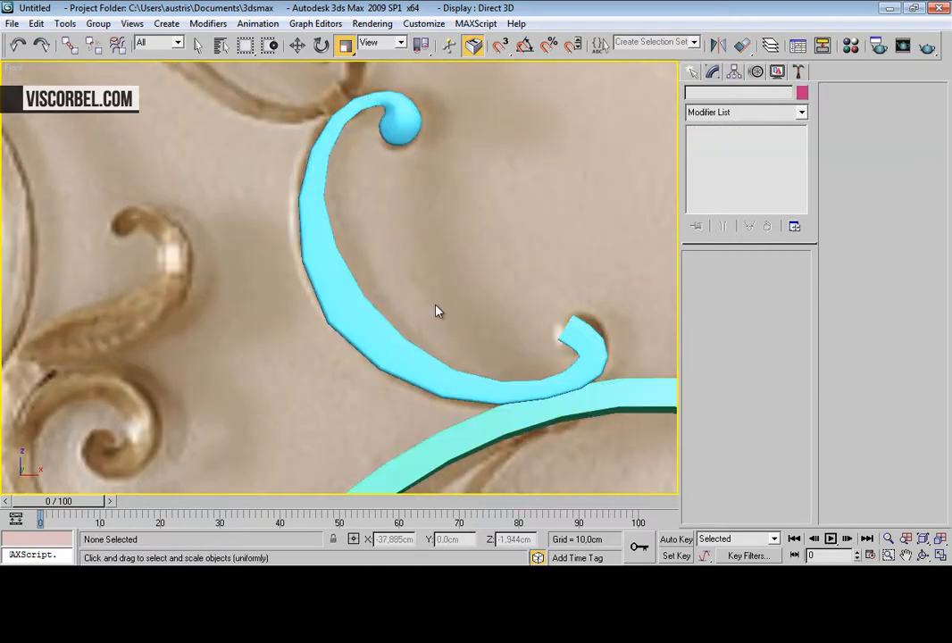
key(F3)
drag(456, 262, 303, 343)
click(726, 143)
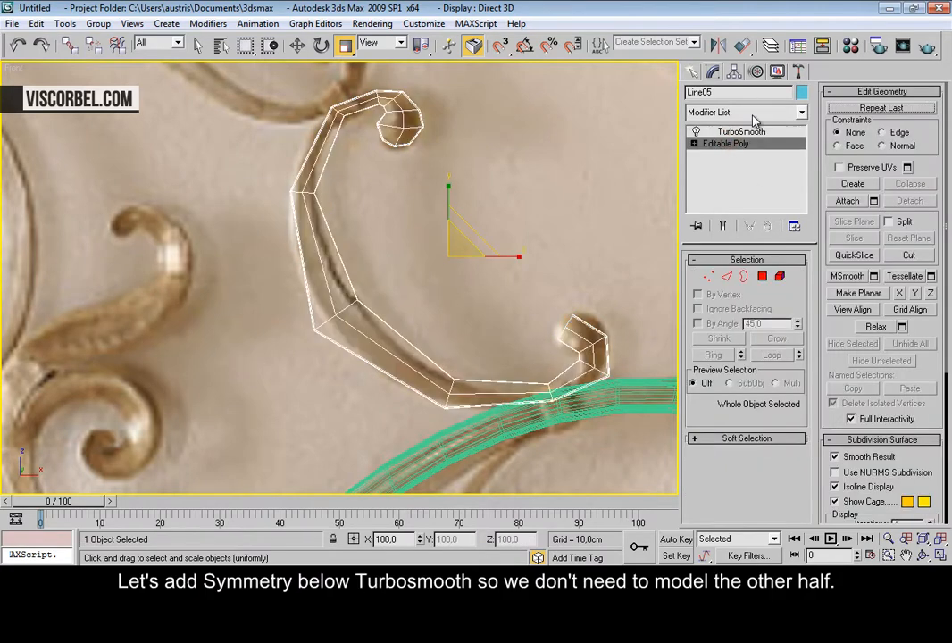
click(754, 114)
scroll(770, 312, down, 5)
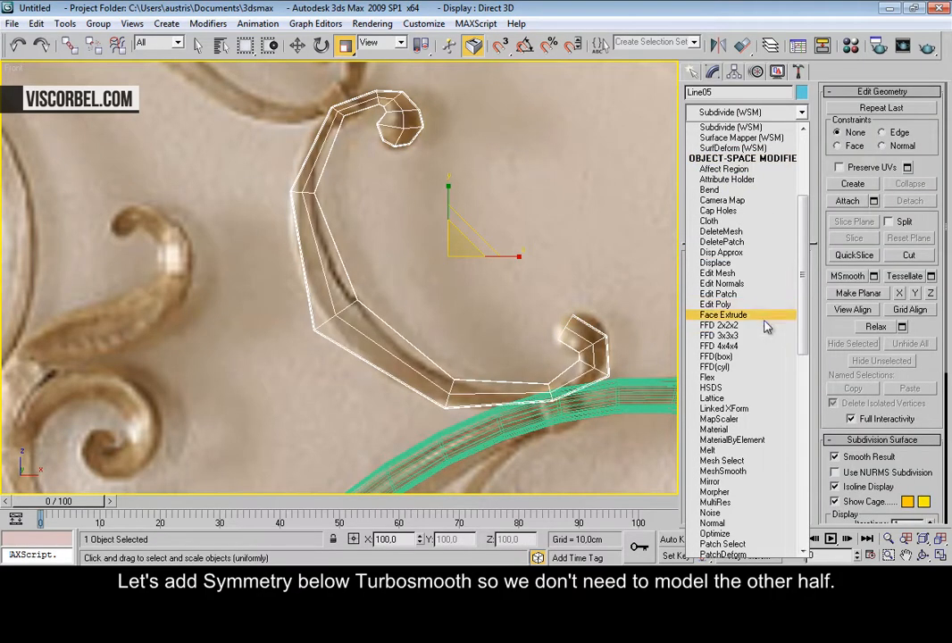
scroll(755, 348, down, 12)
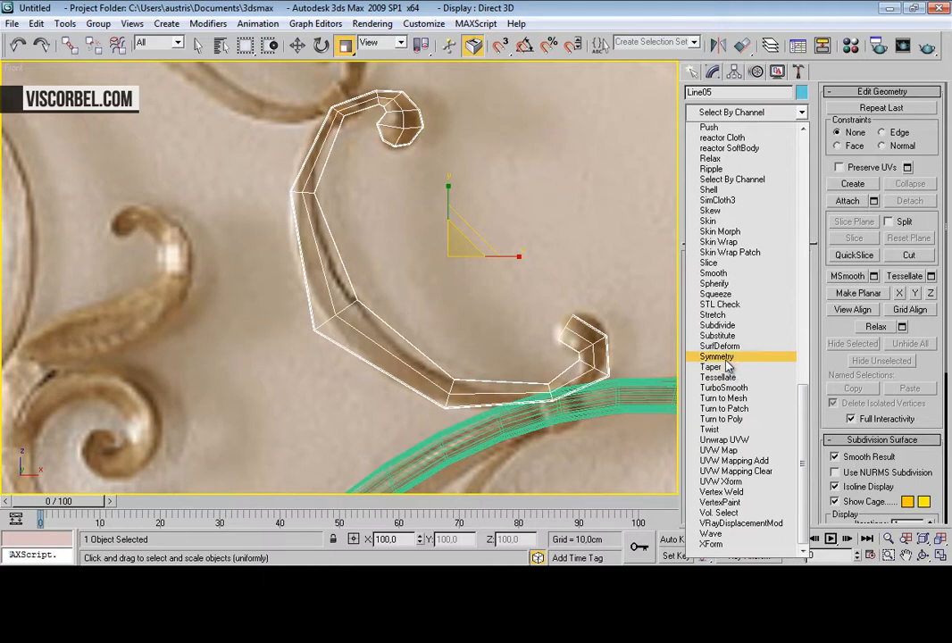
click(731, 358)
Step: Rotate the Symmetry mirror about -49 degrees to the scroll's diagonal, enable Flip, and shift the mirror plane slightly to fit the reference
key(1)
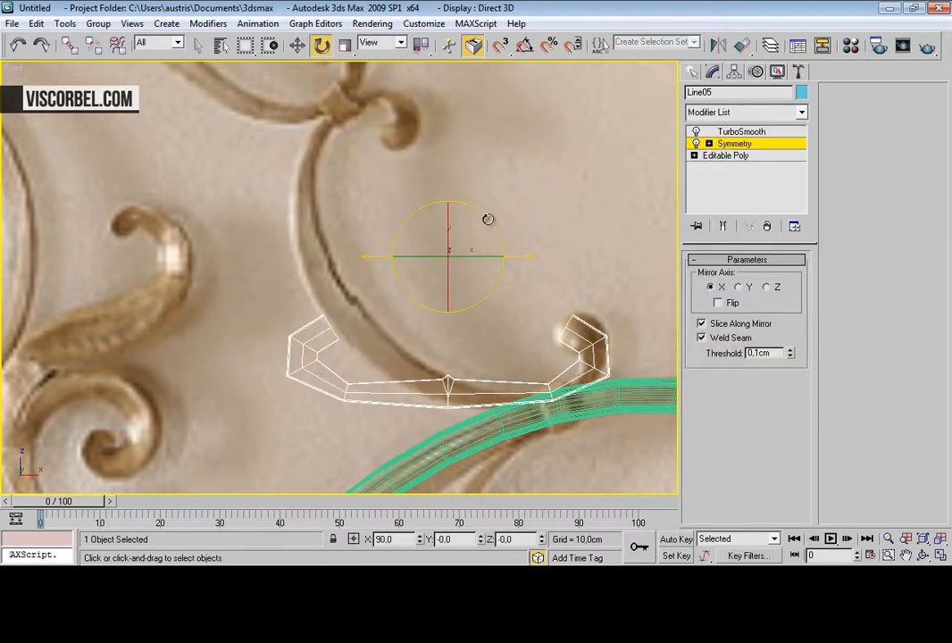
key(e)
drag(485, 216, 518, 297)
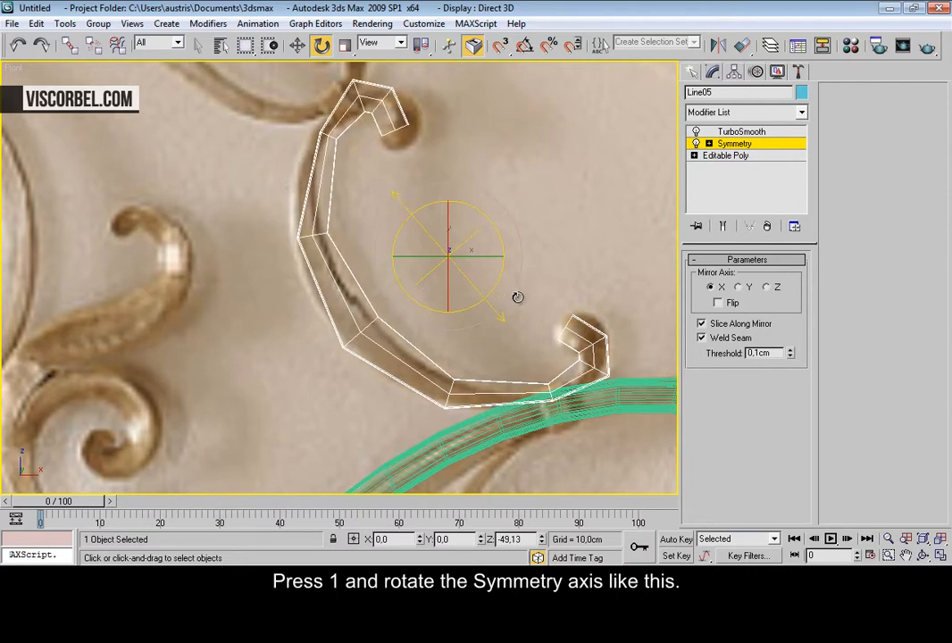
middle_drag(363, 270, 379, 317)
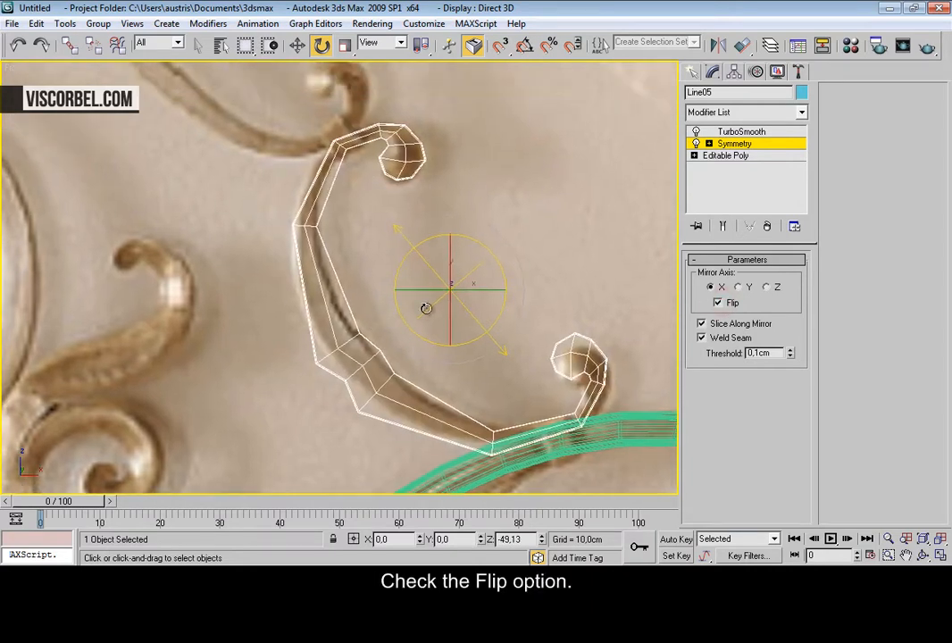
key(w)
mouse_move(468, 268)
mouse_down()
mouse_move(439, 249)
mouse_move(475, 237)
mouse_move(483, 249)
mouse_move(470, 272)
mouse_move(464, 266)
mouse_move(480, 251)
mouse_move(455, 258)
mouse_up()
key(e)
key(w)
key(e)
key(w)
mouse_move(433, 335)
middle_down()
mouse_move(353, 255)
mouse_move(336, 304)
mouse_move(354, 276)
middle_up()
Step: Examine the mirrored scroll in perspective from several angles, including both ball ends and the join in the middle
key(p)
scroll(414, 283, up, 8)
mouse_move(359, 435)
alt+middle_down()
mouse_move(399, 334)
mouse_move(394, 384)
mouse_move(346, 399)
mouse_move(407, 330)
alt+middle_up()
scroll(403, 321, down, 4)
click(476, 332)
scroll(523, 293, down, 4)
alt+middle_drag(523, 293, 500, 268)
drag(486, 248, 467, 261)
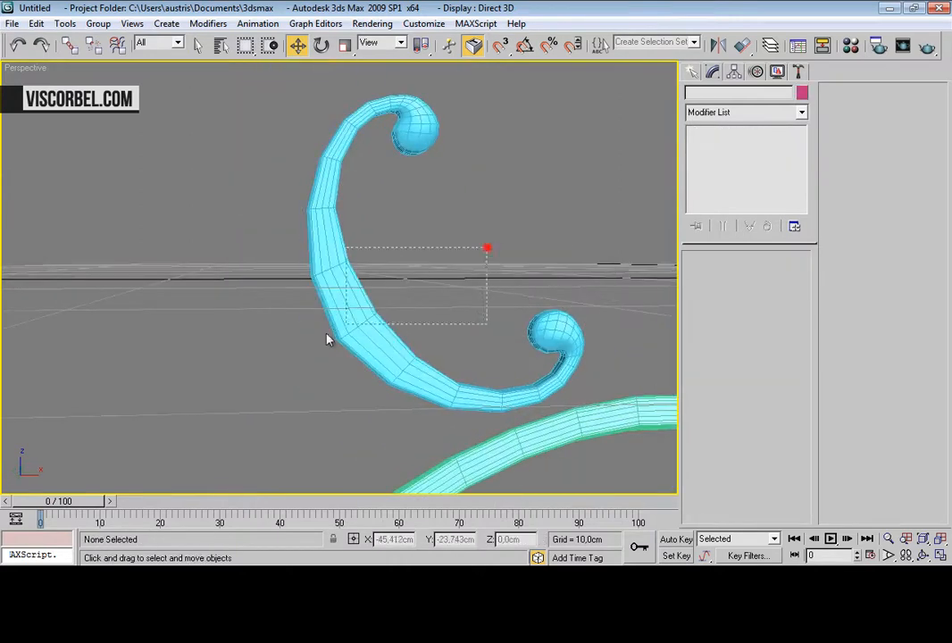
Step: Add an Edit Poly modifier above the scroll's Symmetry and start vertex editing in the front view
click(381, 315)
key(f)
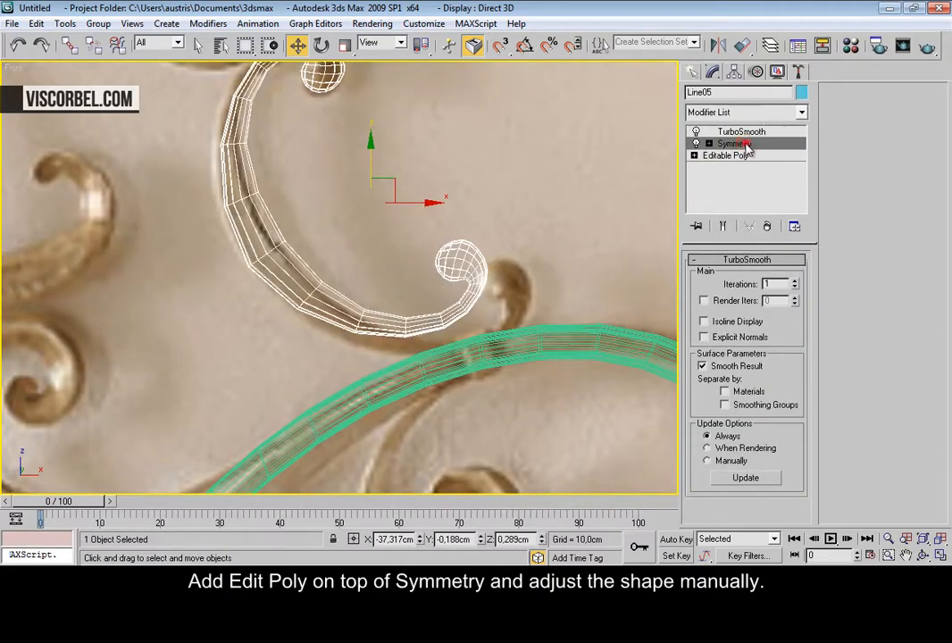
click(735, 144)
click(755, 112)
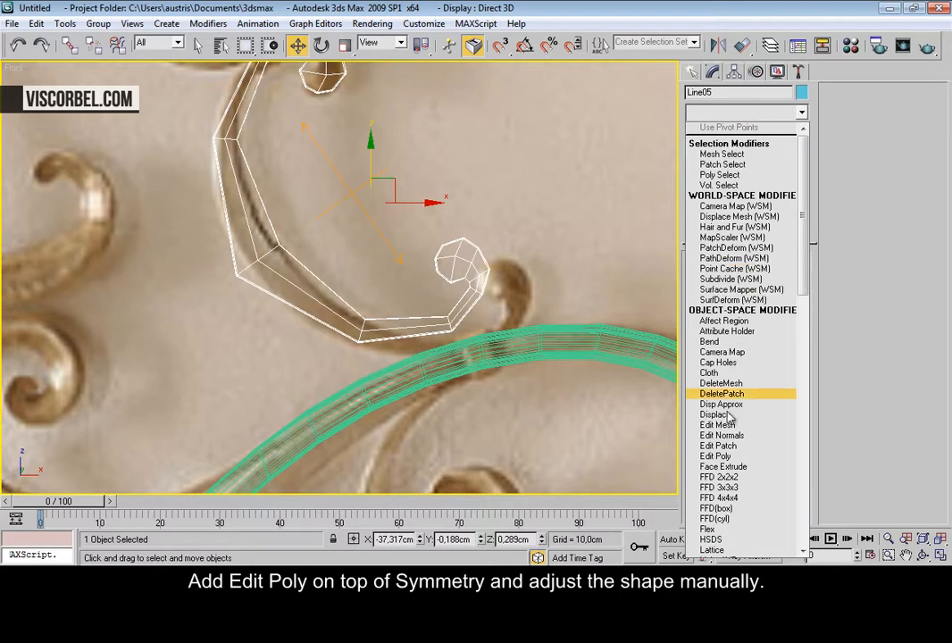
click(715, 455)
middle_drag(472, 331, 401, 335)
key(1)
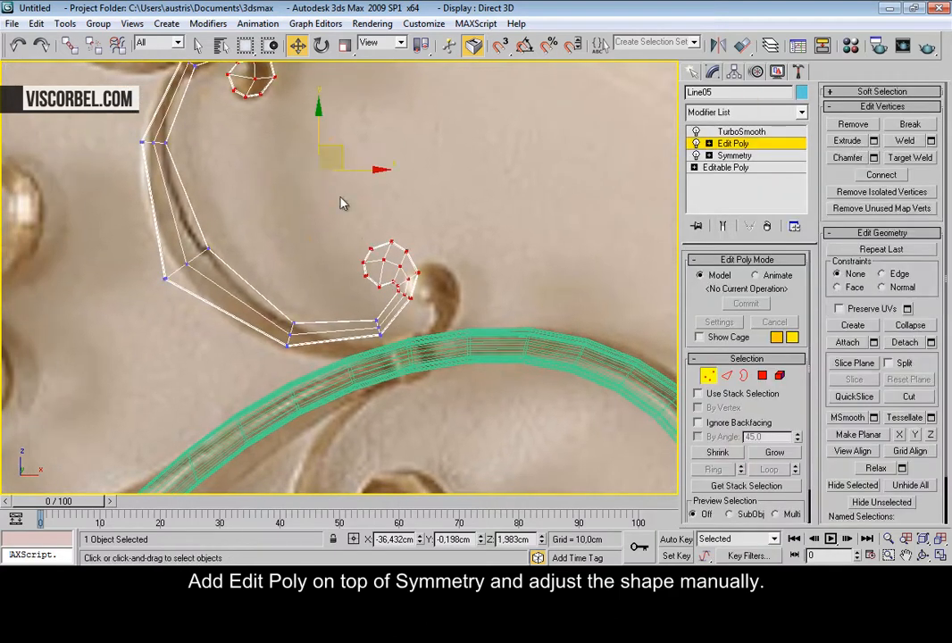
Step: Move the lower curl's vertices toward the reference curl and adjust the vertex loops along the scroll's lower arc
scroll(470, 362, up, 2)
drag(421, 272, 491, 275)
drag(288, 444, 286, 437)
drag(287, 336, 321, 362)
key(r)
drag(149, 232, 144, 251)
key(w)
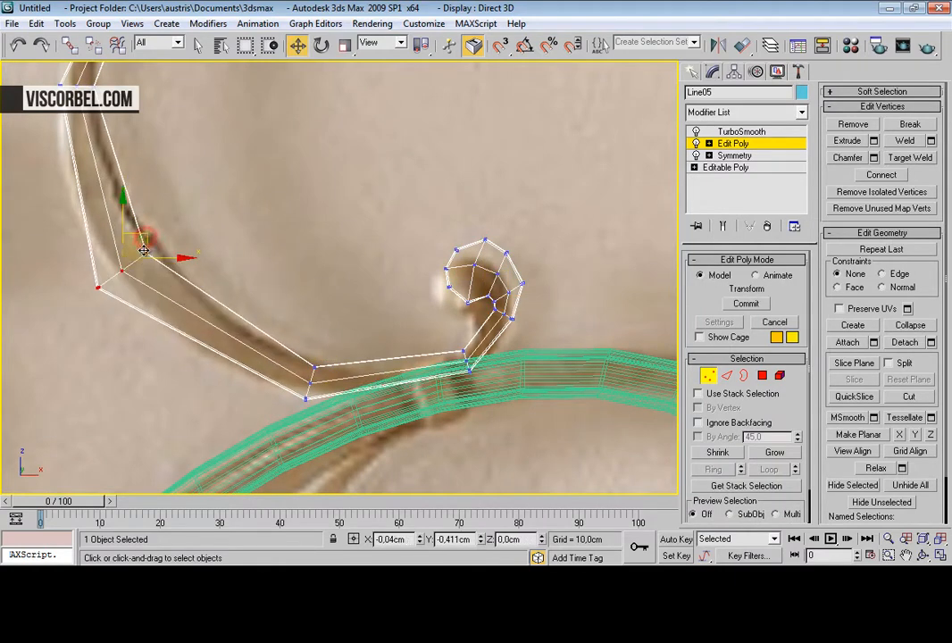
Step: Fine-tune the vertices at the scroll's middle bend so they follow the reference outline, and finish vertex editing
scroll(181, 245, down, 2)
middle_drag(182, 246, 236, 282)
scroll(237, 285, up, 1)
drag(258, 222, 260, 223)
drag(253, 176, 252, 183)
key(1)
Step: Set the scroll's TurboSmooth iterations to 2
click(390, 206)
drag(406, 81, 342, 108)
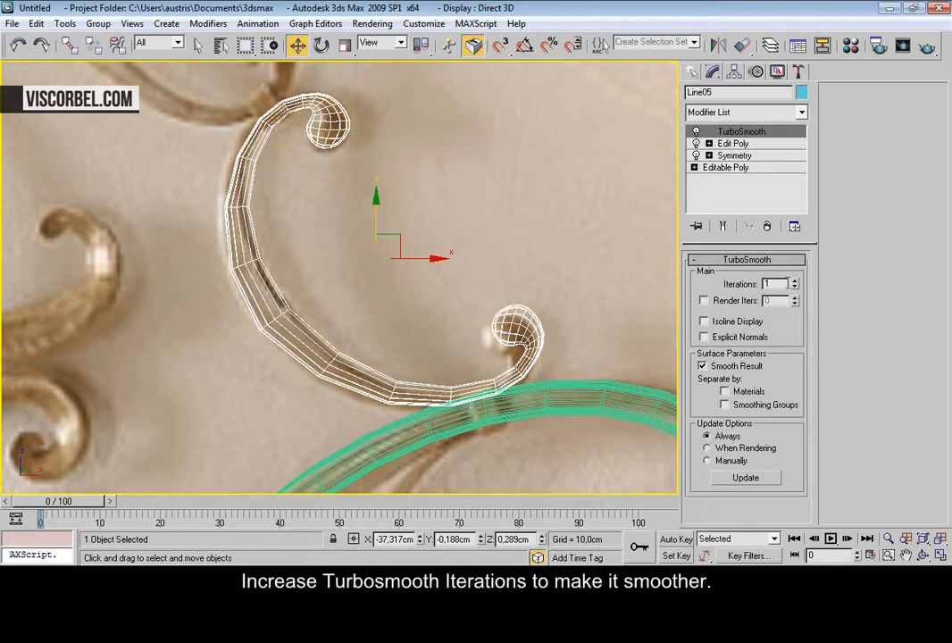
click(795, 280)
click(516, 149)
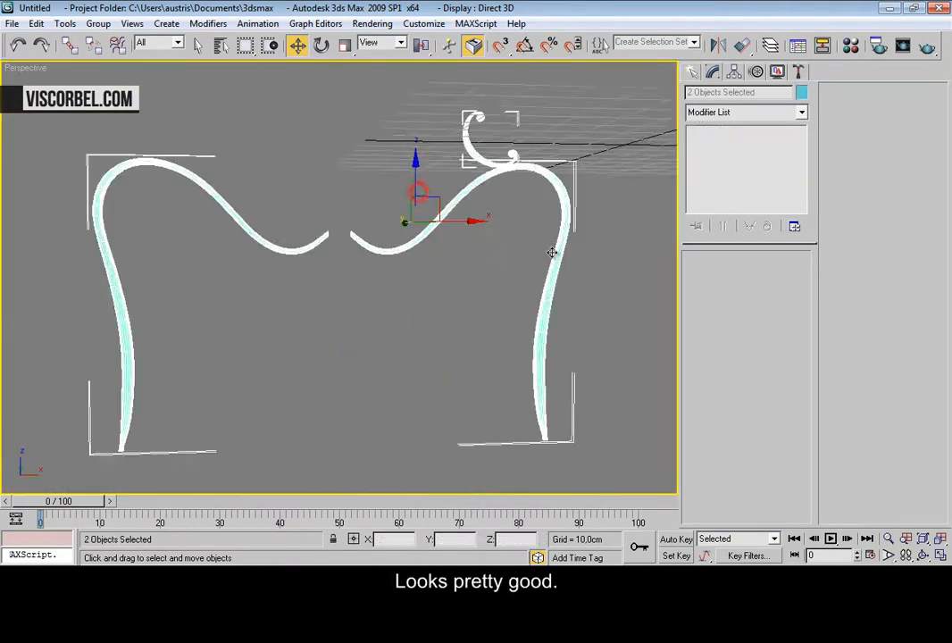
Step: Examine the smoothed scroll beside the headboard frame in perspective and against the reference photo in front view
click(462, 290)
middle_drag(462, 289, 429, 318)
scroll(429, 320, up, 3)
alt+middle_drag(514, 232, 415, 240)
scroll(471, 216, down, 3)
scroll(454, 201, up, 5)
click(353, 84)
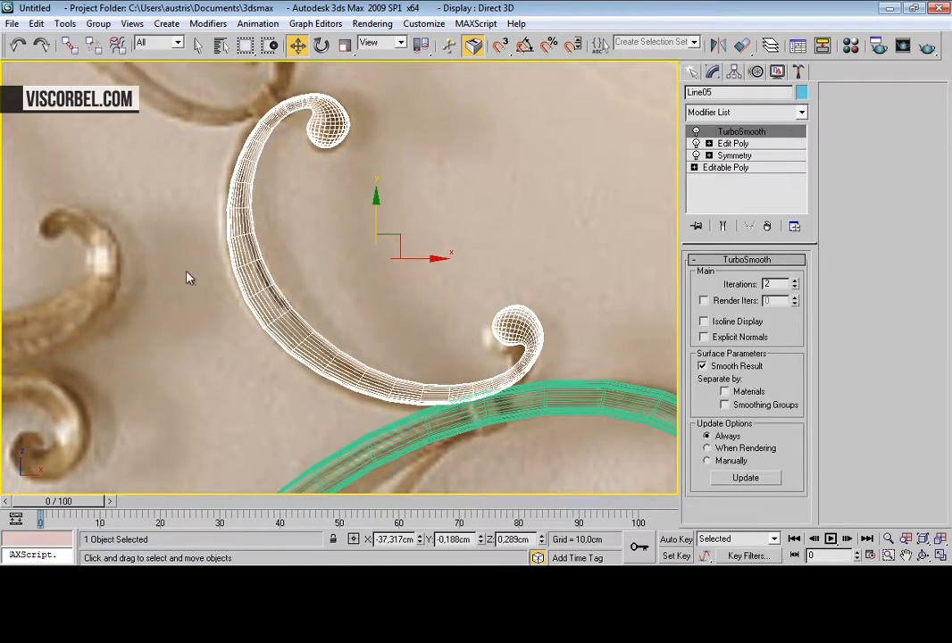
scroll(326, 281, down, 4)
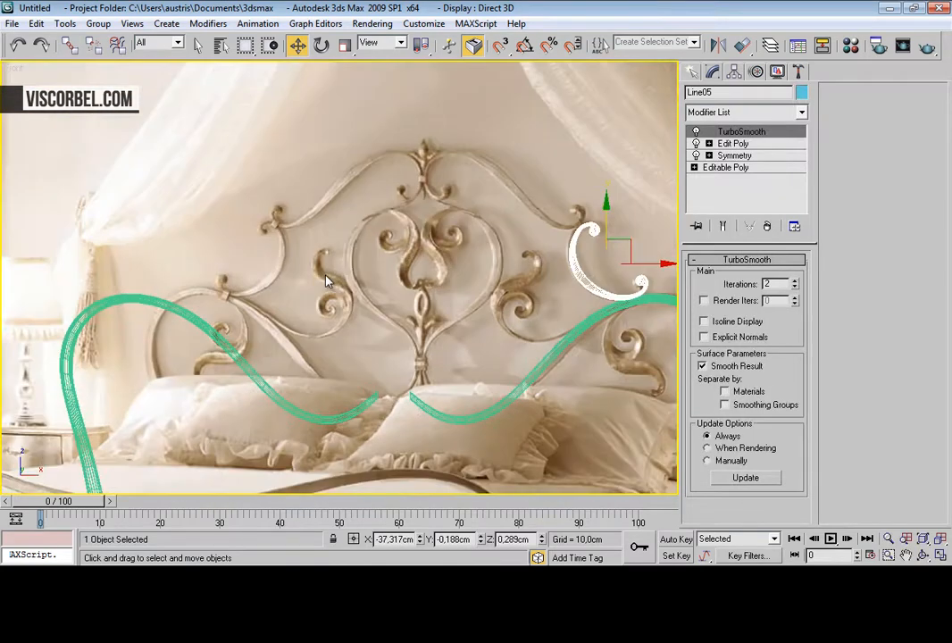
key(z)
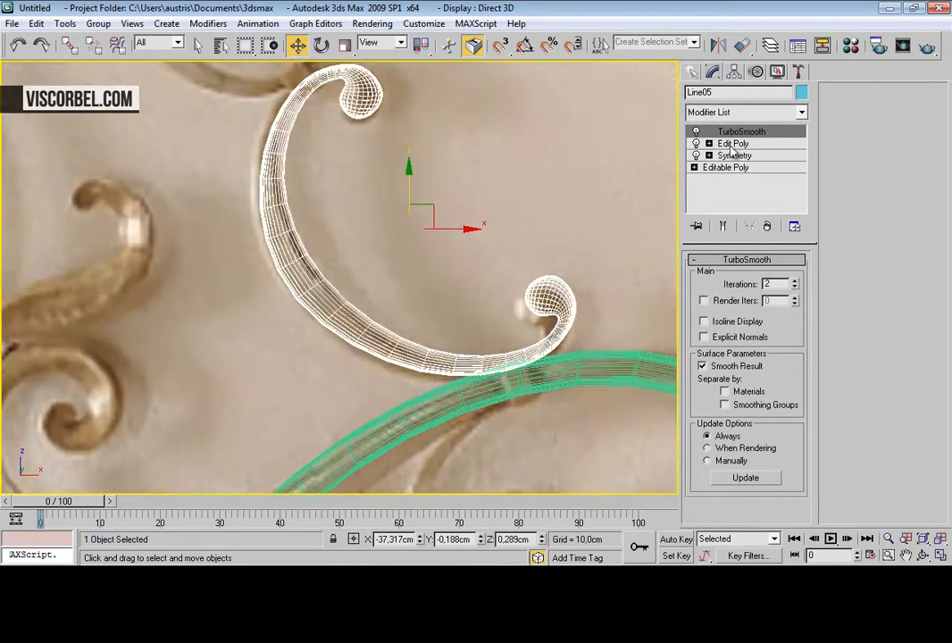
Step: Nudge the scroll's middle and lower-arc vertices at the Edit Poly level to align with the reference
click(732, 144)
key(1)
drag(319, 274, 324, 284)
drag(448, 348, 446, 349)
scroll(173, 260, down, 2)
middle_drag(75, 257, 388, 237)
middle_drag(300, 237, 40, 259)
middle_drag(371, 264, 27, 266)
Step: Rotate the vertex loops at the scroll's middle, upper and lower bends so the cross-sections follow the curve
scroll(90, 286, up, 1)
key(1)
key(1)
middle_drag(163, 283, 281, 287)
scroll(281, 286, up, 1)
scroll(268, 283, up, 1)
drag(248, 273, 434, 400)
key(e)
drag(367, 318, 375, 308)
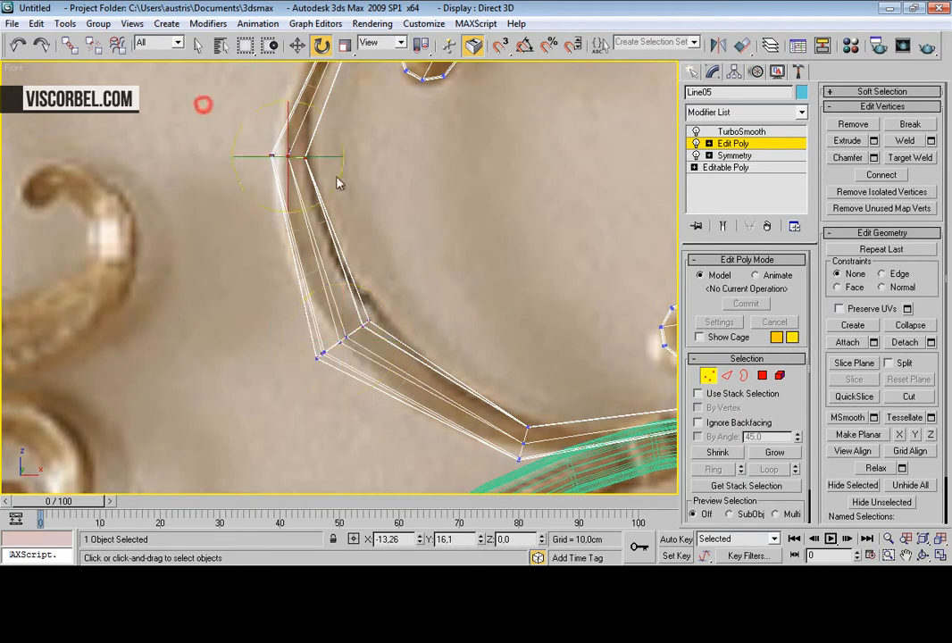
drag(314, 157, 329, 156)
drag(553, 480, 484, 363)
drag(532, 422, 542, 412)
scroll(480, 253, down, 2)
key(1)
Step: Examine the shaded scroll's smoothness and shape in perspective and compare it with the reference in front view
click(477, 236)
click(516, 153)
key(F3)
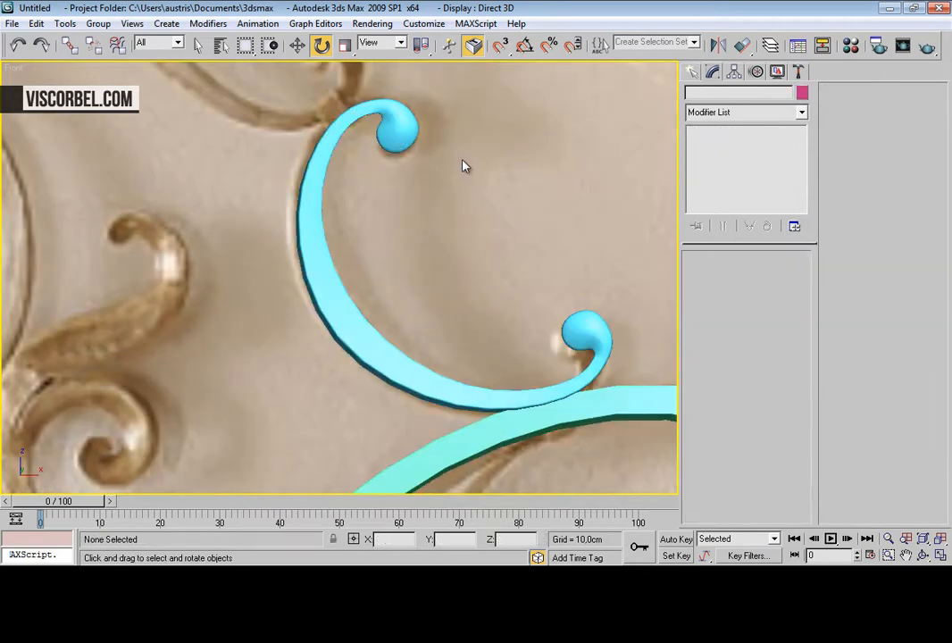
key(p)
alt+middle_drag(425, 231, 393, 254)
scroll(445, 176, down, 5)
scroll(404, 220, up, 3)
scroll(288, 259, up, 4)
alt+middle_drag(288, 259, 350, 170)
scroll(372, 214, down, 4)
scroll(374, 236, down, 1)
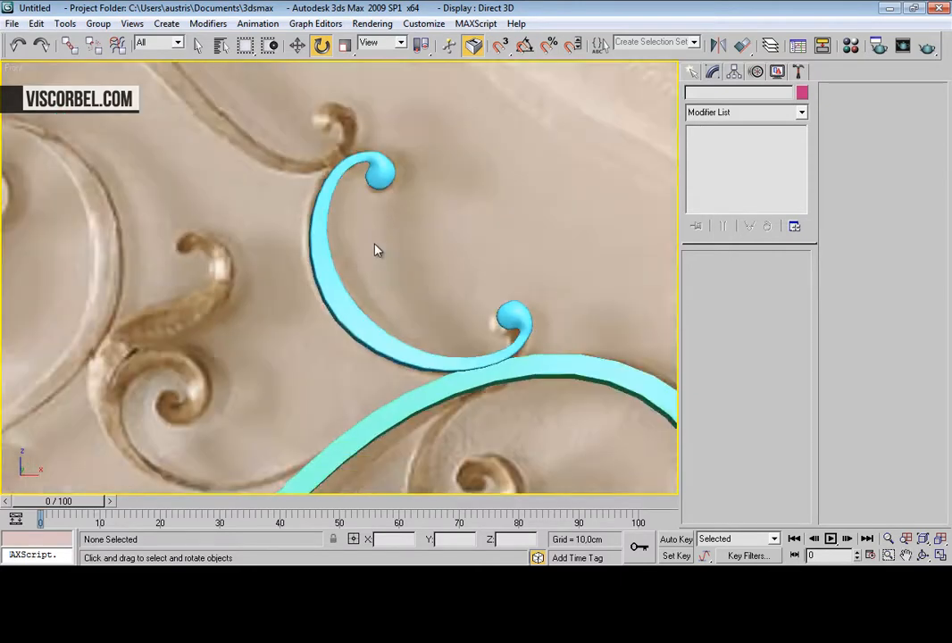
scroll(376, 248, down, 2)
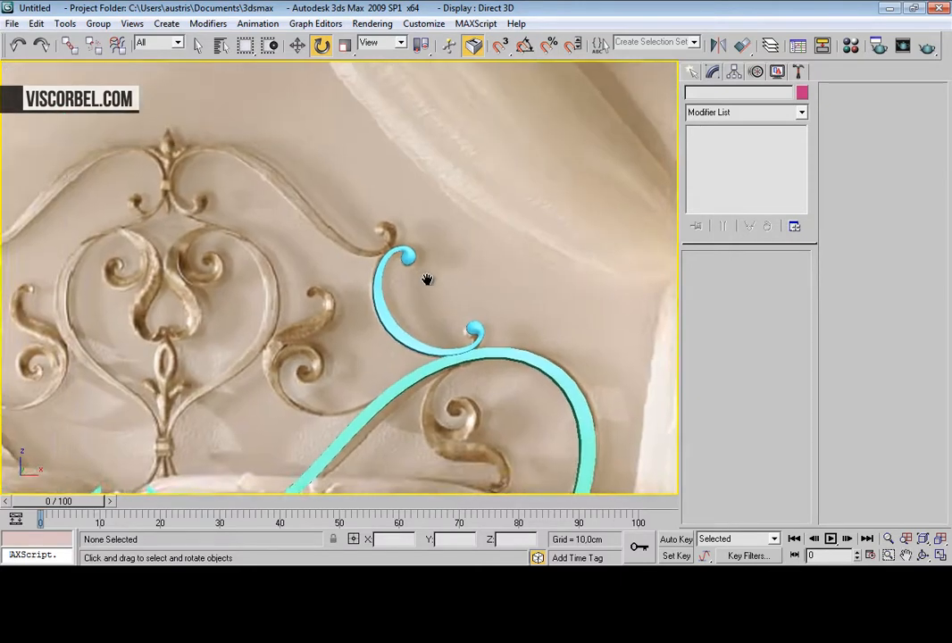
Step: Make one independent copy of the scroll above and to its left, with its lower curl on the reference's next curl
middle_drag(422, 273, 440, 304)
click(451, 373)
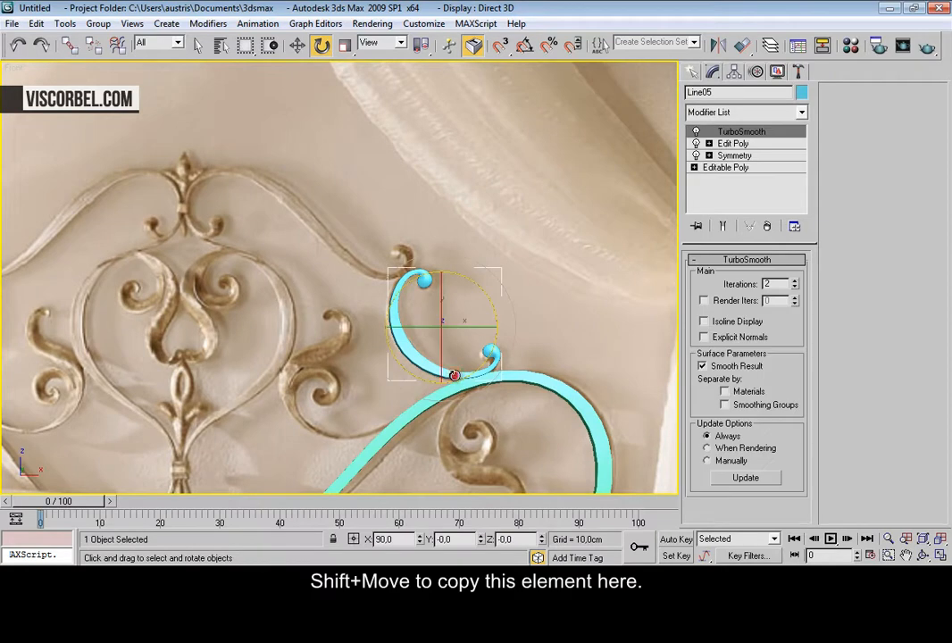
key(w)
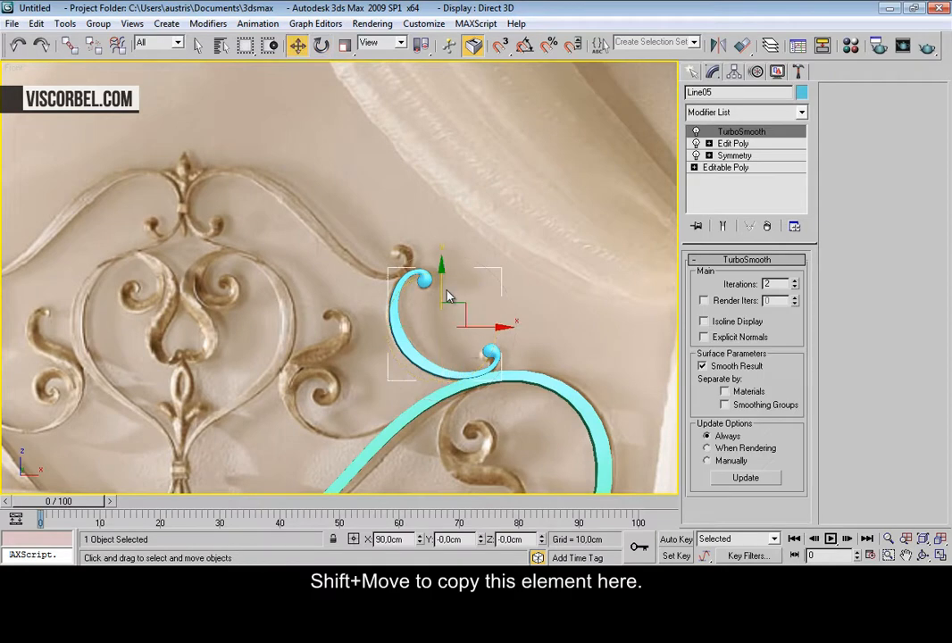
shift+drag(458, 302, 374, 208)
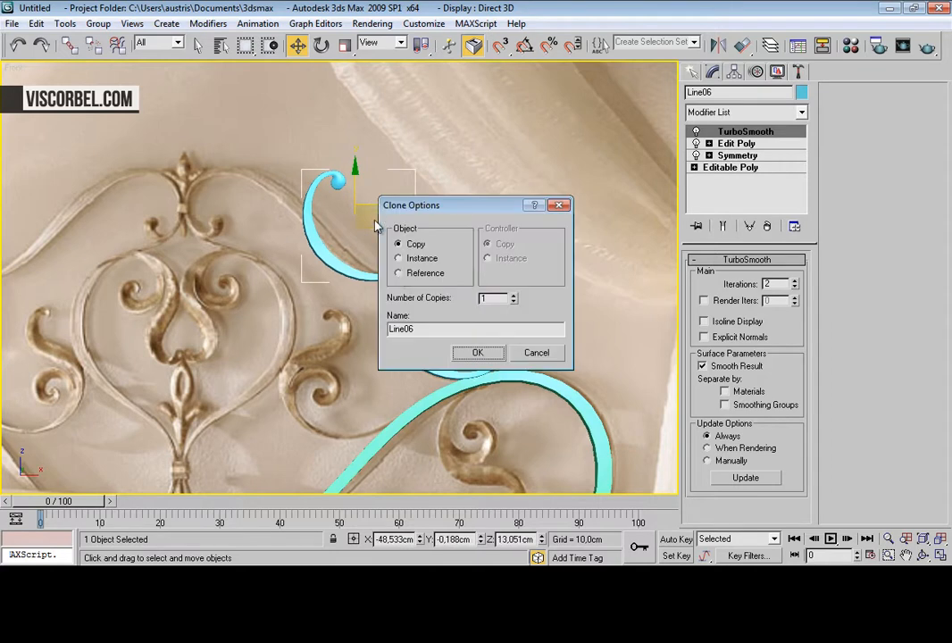
click(476, 354)
scroll(464, 282, up, 3)
scroll(453, 187, down, 2)
middle_drag(319, 169, 344, 187)
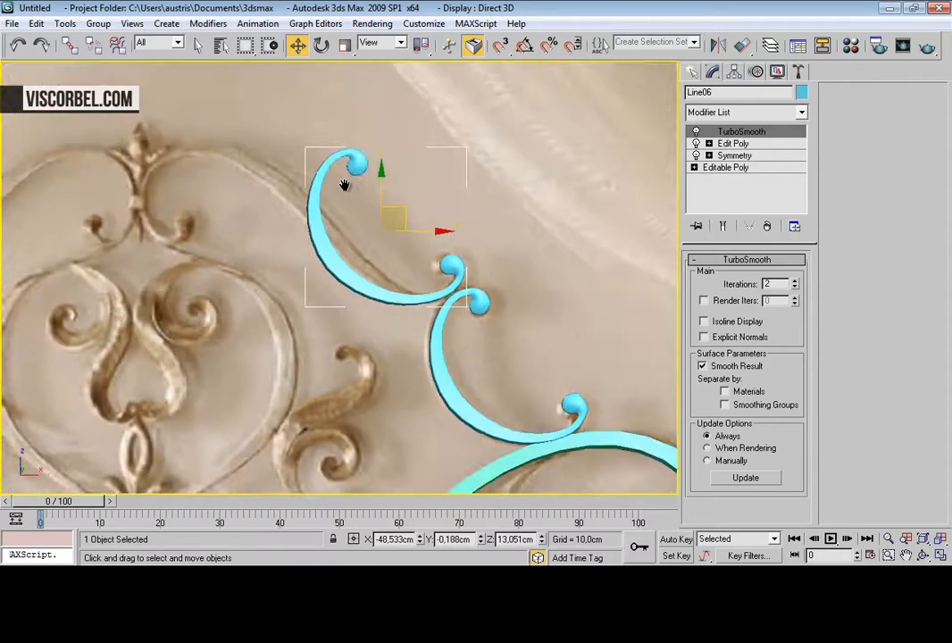
scroll(357, 193, up, 2)
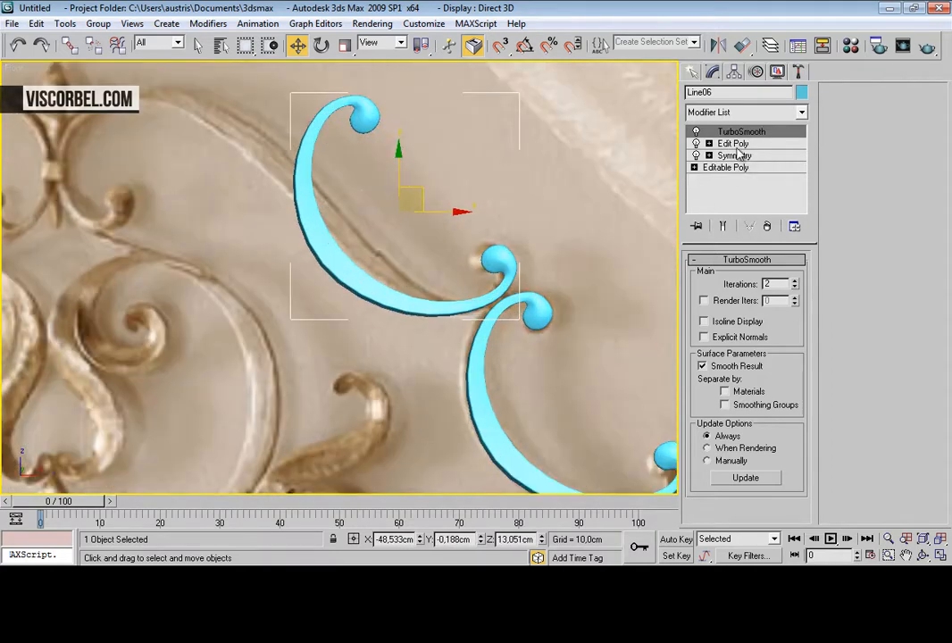
Step: Detach the polygons of the copied scroll's upper half, including its ball end, as a separate object
click(732, 143)
middle_drag(244, 55, 272, 119)
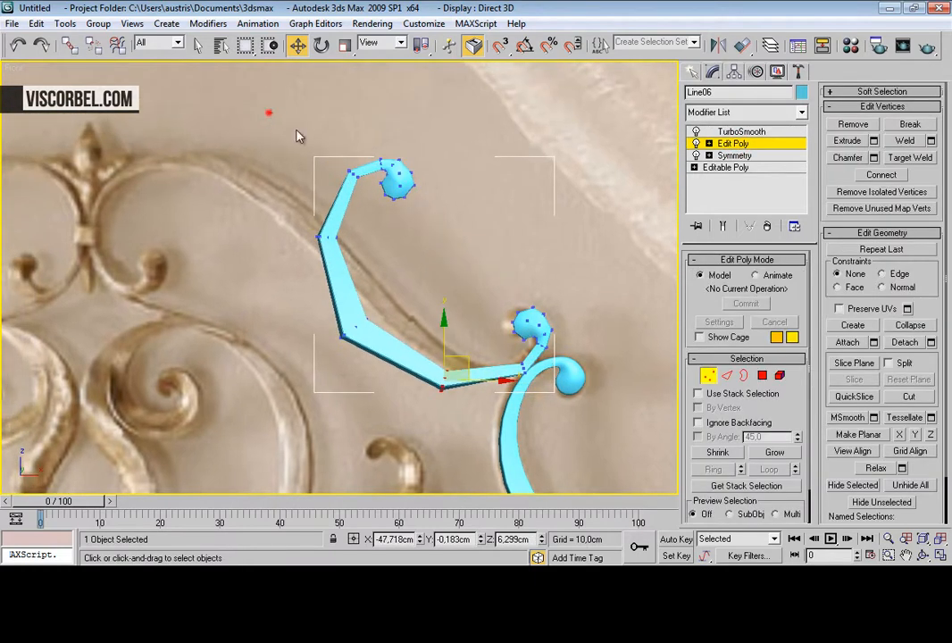
drag(312, 170, 251, 132)
key(4)
drag(452, 216, 452, 215)
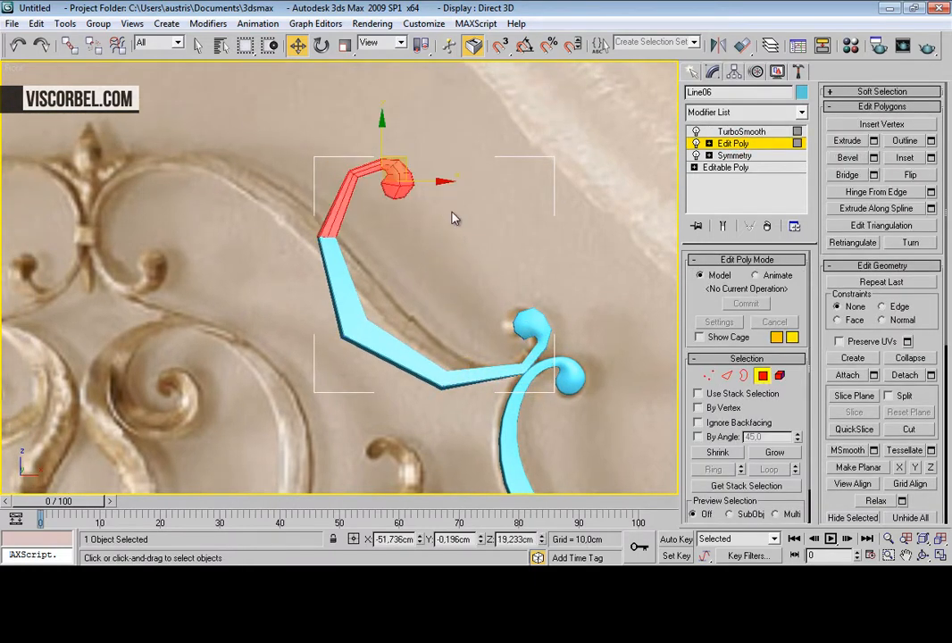
drag(456, 279, 488, 303)
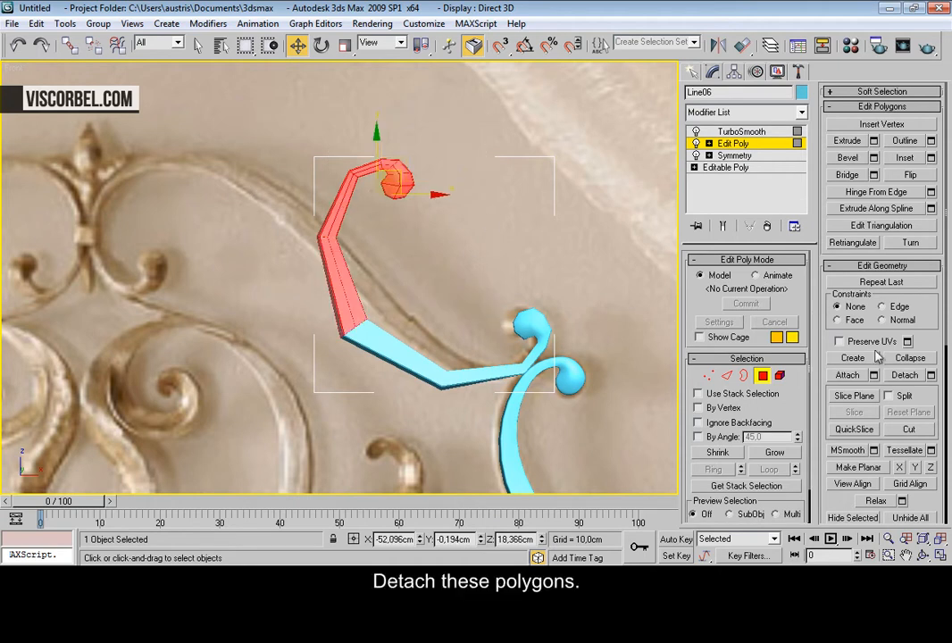
click(929, 377)
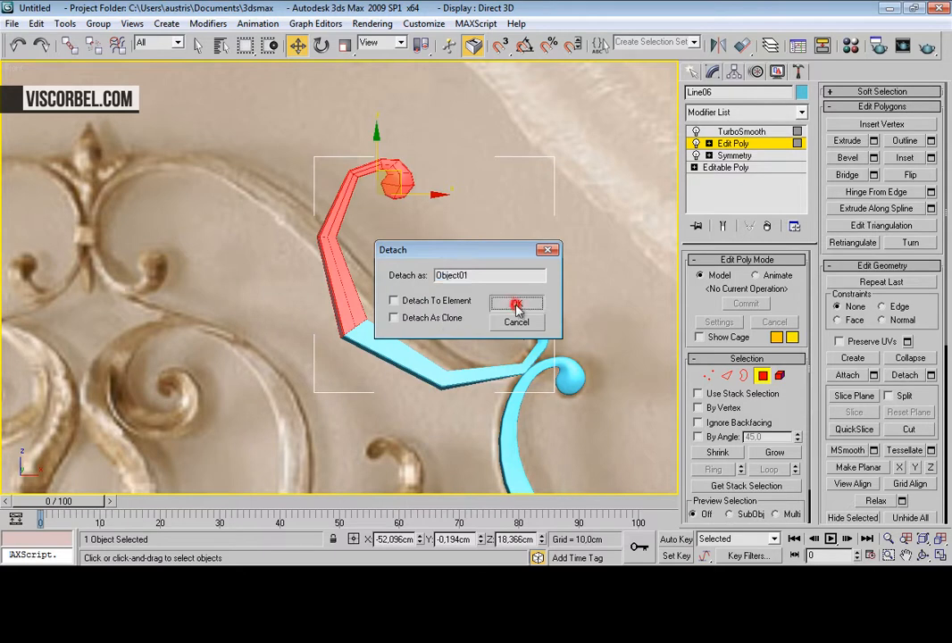
click(516, 305)
click(745, 143)
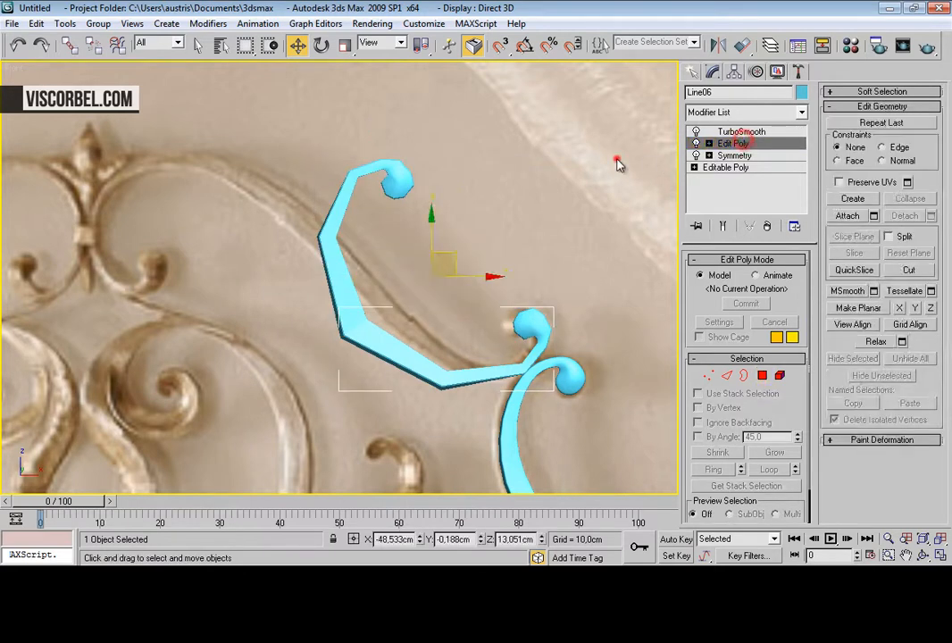
Step: Mirror the detached upper half across the X axis with No Clone
click(616, 161)
click(352, 299)
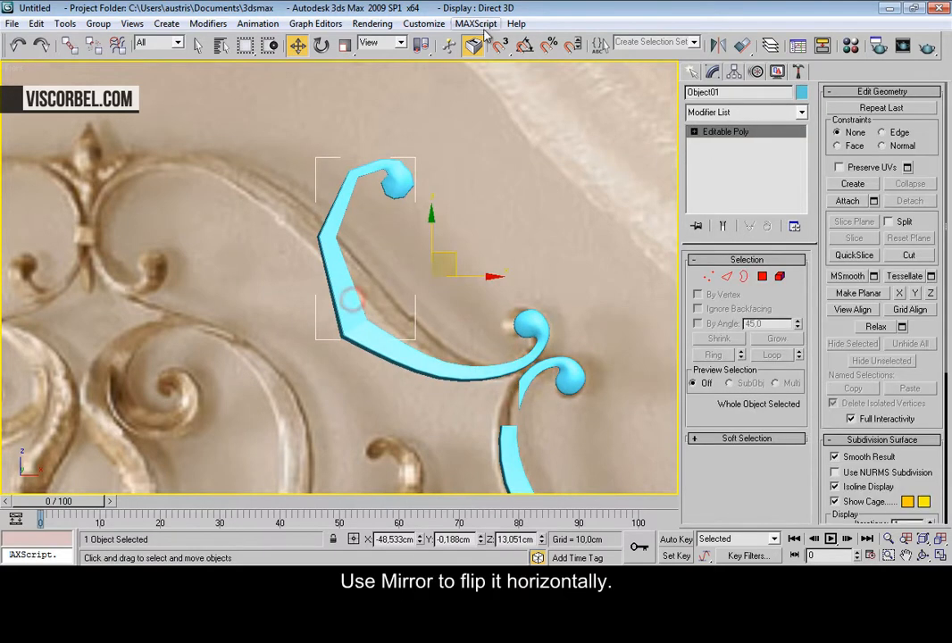
click(717, 45)
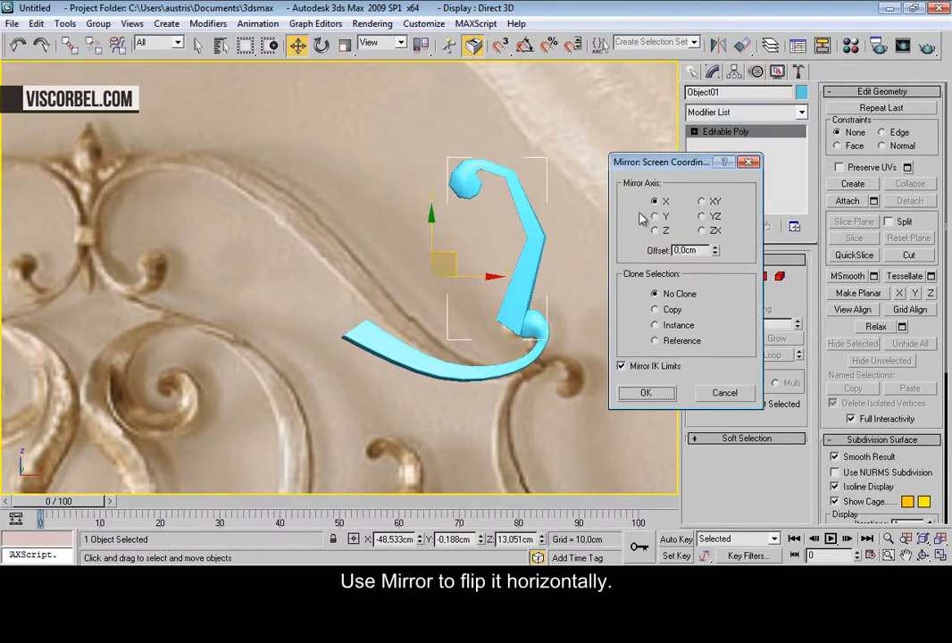
click(659, 397)
Step: Move and rotate the mirrored piece so its ball end sits on the small curl beside the headboard's central ornament
drag(451, 253, 122, 270)
key(e)
middle_drag(154, 246, 324, 266)
drag(326, 266, 208, 121)
key(w)
drag(296, 296, 410, 170)
key(e)
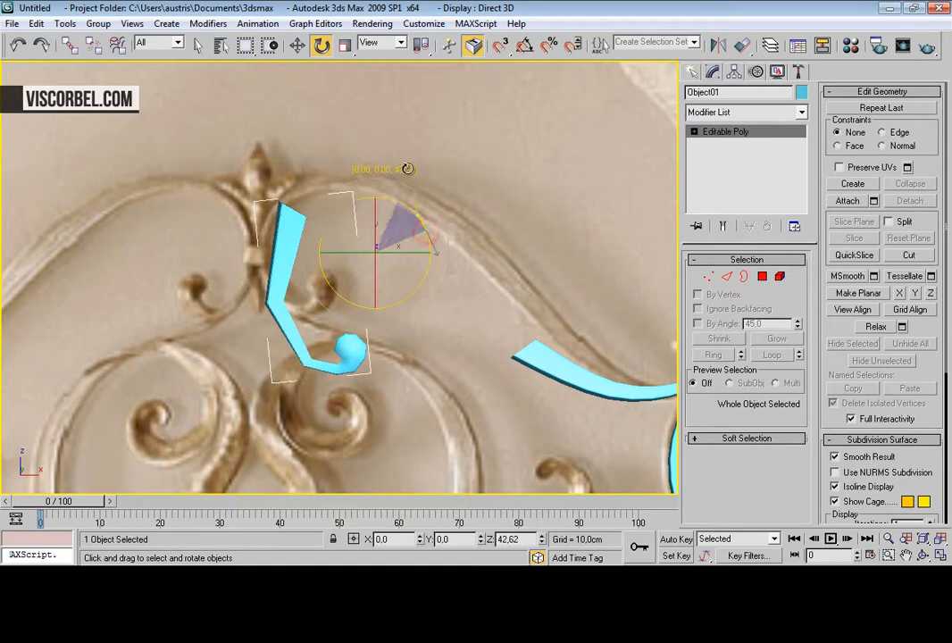
key(w)
drag(394, 231, 366, 171)
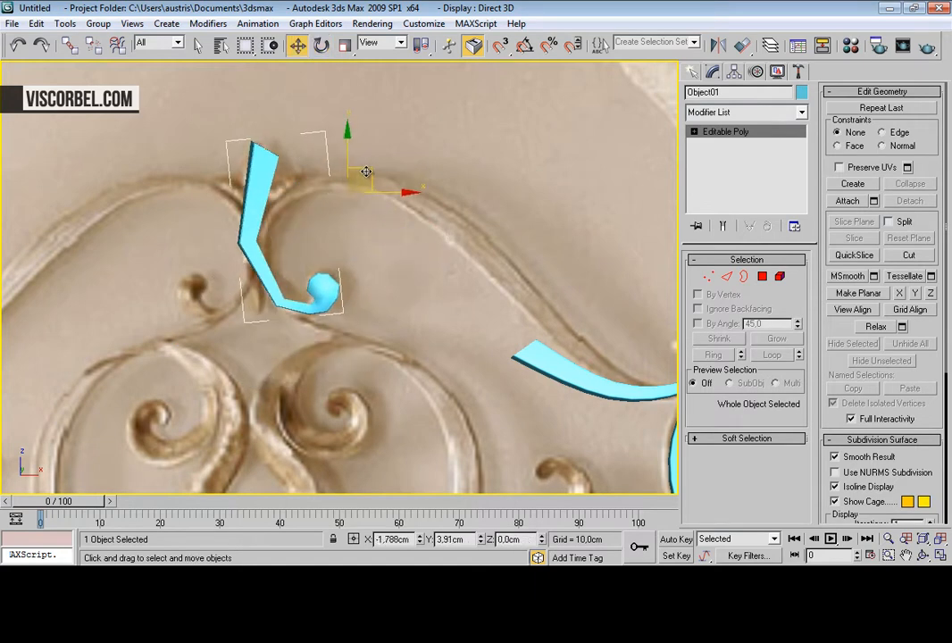
Step: Move the upper-end vertices of the mirrored scroll piece down onto the start of the reference arch beside the central ornament
scroll(372, 226, up, 2)
middle_drag(368, 229, 415, 246)
key(1)
drag(159, 237, 310, 266)
click(198, 51)
drag(161, 84, 323, 195)
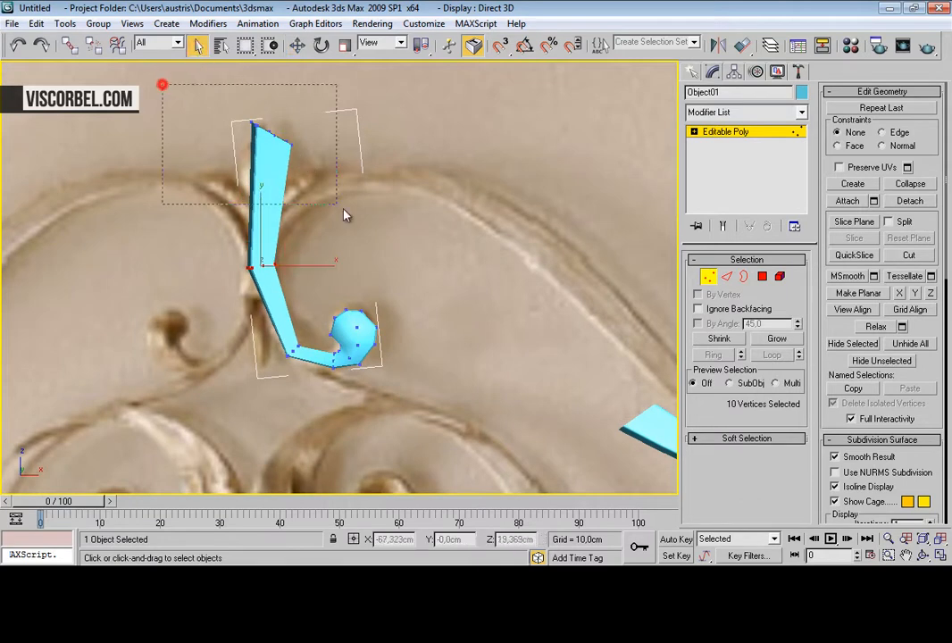
key(e)
key(w)
drag(282, 116, 314, 206)
key(r)
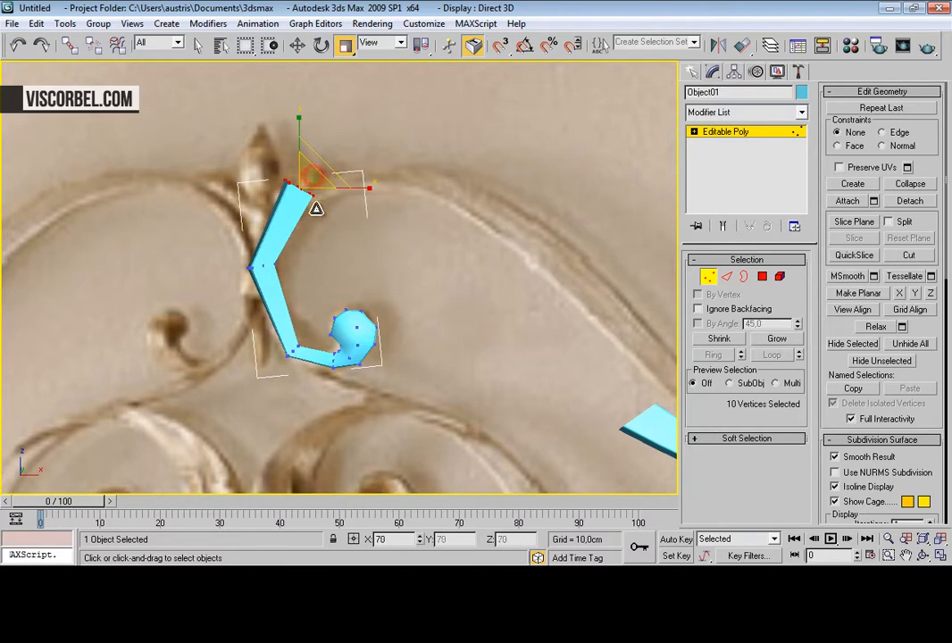
Step: Adjust the vertices of the mirrored piece's middle bend to follow the reference curve and finish vertex editing
key(e)
drag(202, 238, 317, 263)
key(w)
key(1)
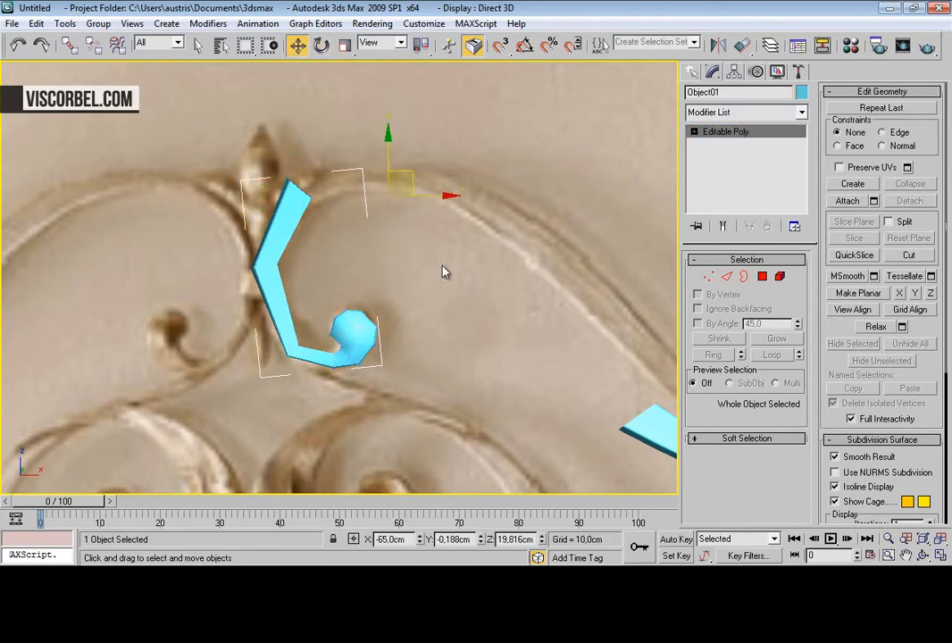
Step: In the remaining lower scroll piece's Edit Poly, move its open end and bend vertices onto the reference's sloping bar
scroll(443, 277, down, 4)
middle_drag(413, 240, 315, 194)
scroll(332, 229, up, 4)
click(534, 380)
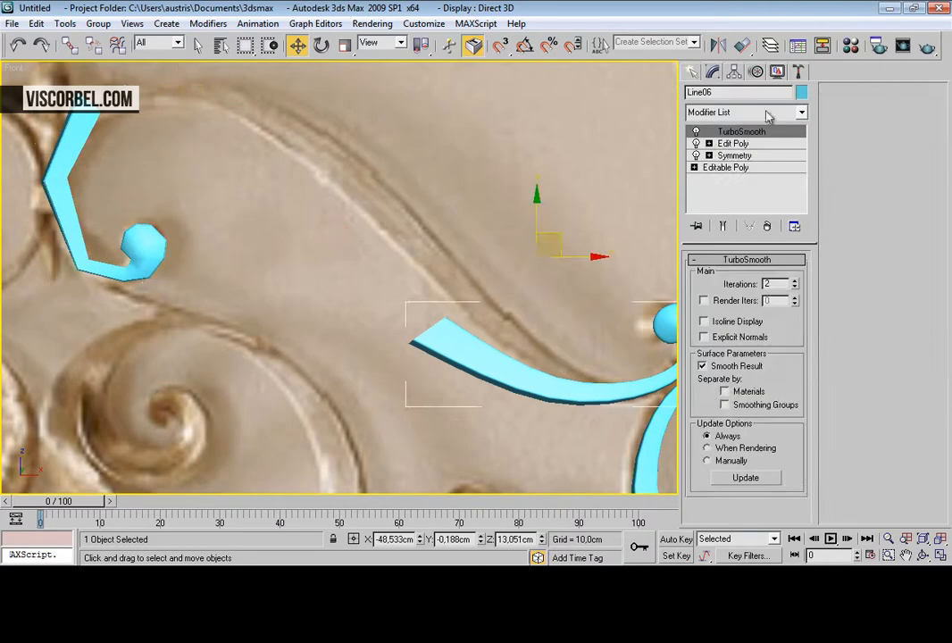
click(752, 144)
drag(434, 372, 434, 368)
drag(440, 327, 472, 264)
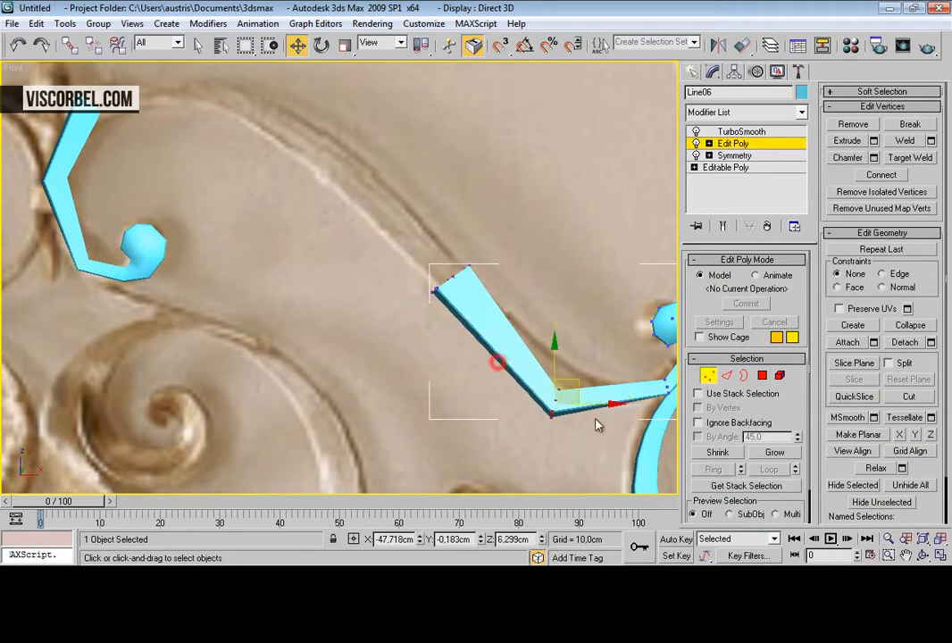
drag(595, 445, 595, 446)
drag(576, 383, 586, 369)
key(1)
Step: Attach the mirrored ball-end piece to the lower scroll piece
scroll(332, 138, down, 2)
middle_drag(332, 139, 390, 179)
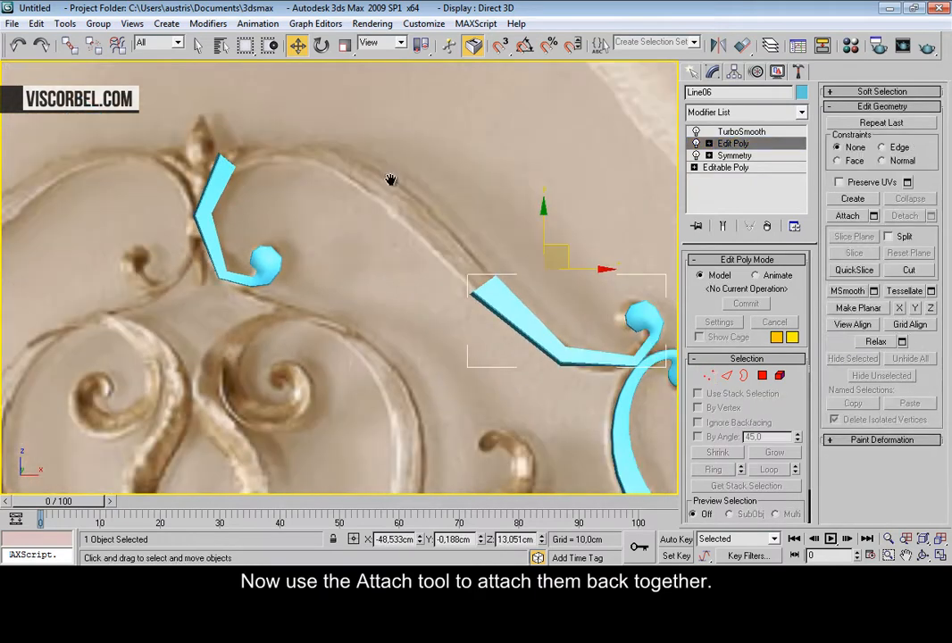
click(854, 217)
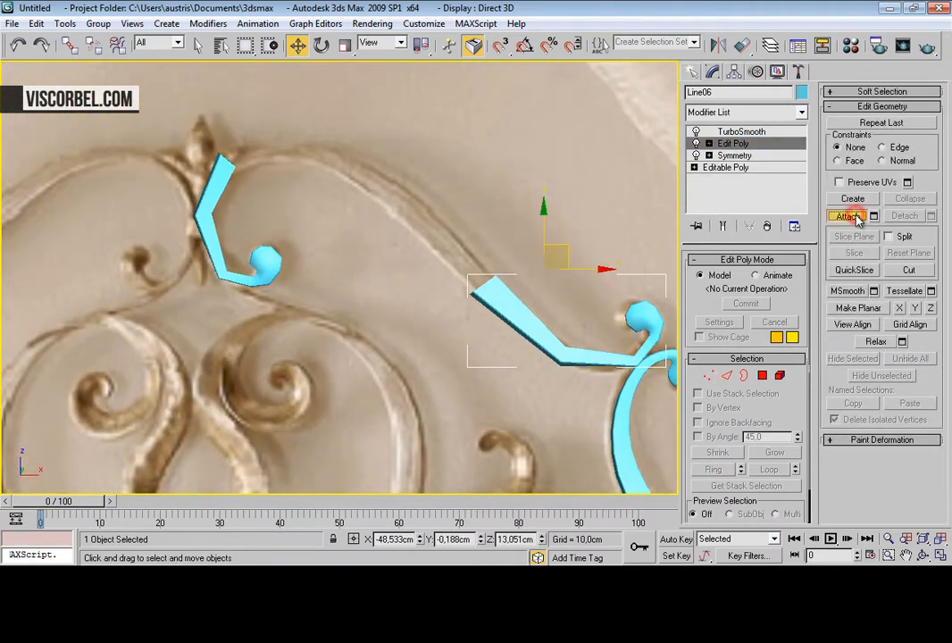
click(211, 175)
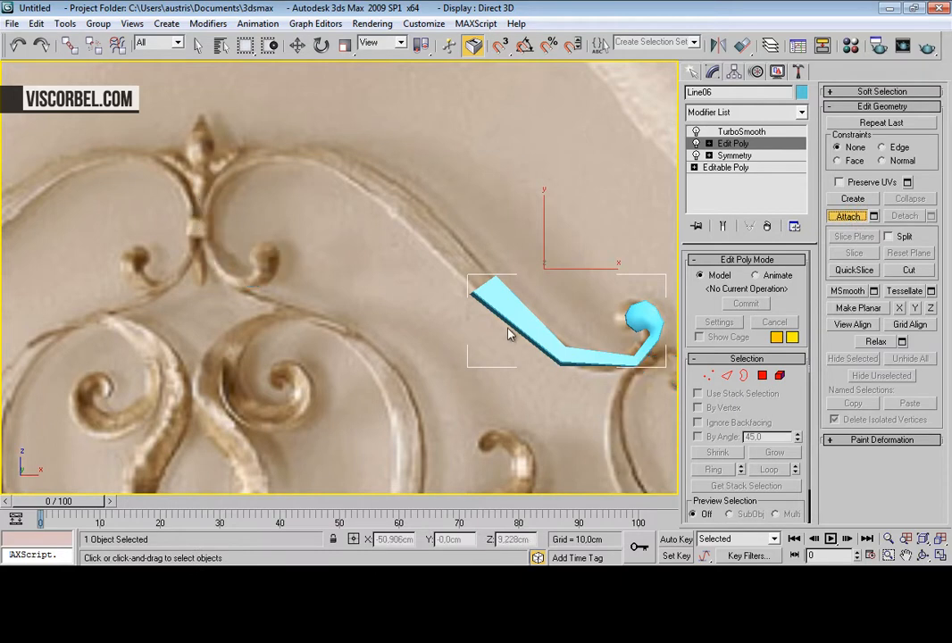
Step: Select the attached inside-out element and flip its normals
mouse_move(456, 183)
middle_down()
mouse_move(351, 198)
mouse_move(453, 200)
middle_up()
key(5)
key(6)
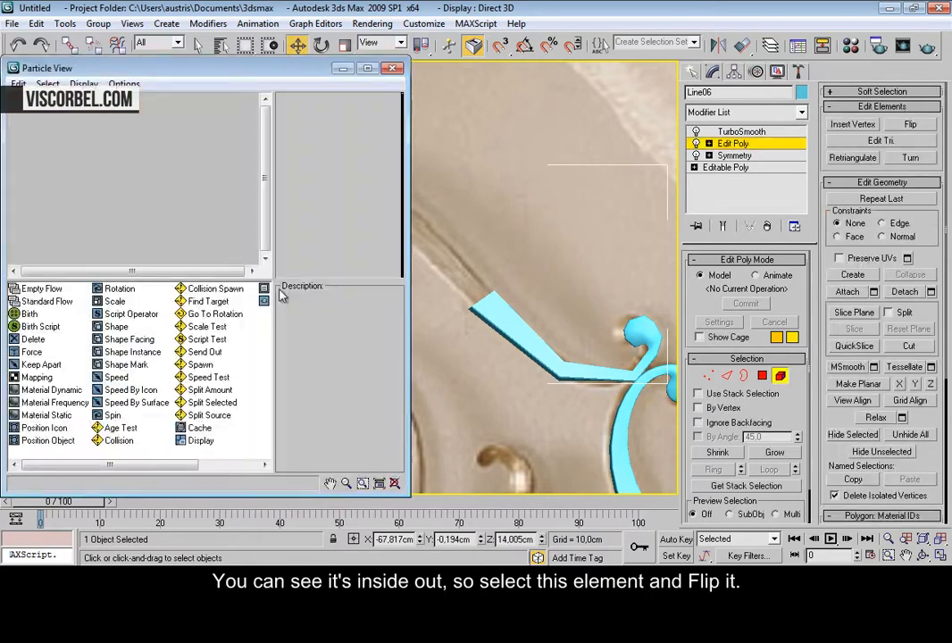
click(399, 70)
middle_drag(295, 283, 403, 283)
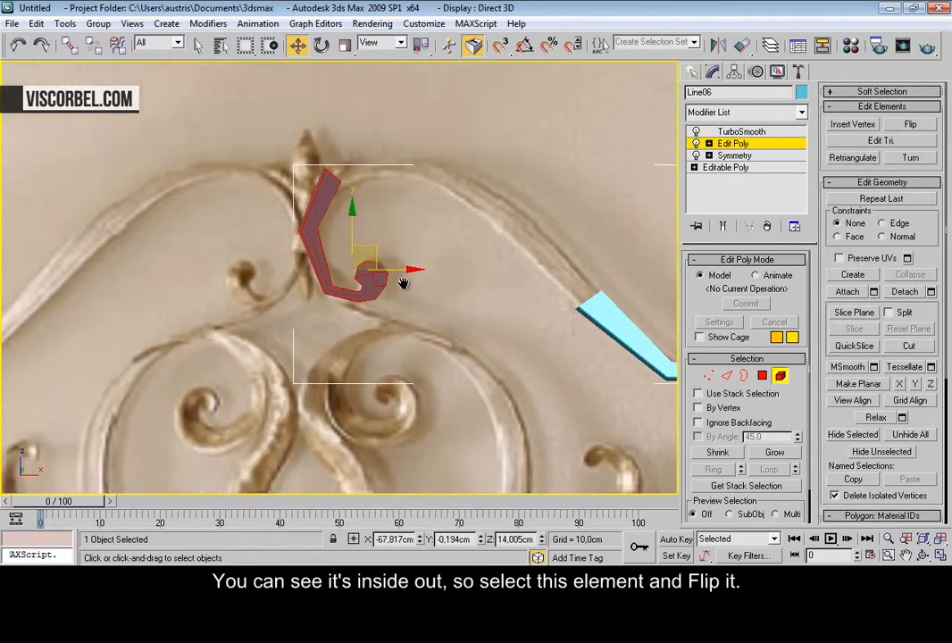
scroll(402, 283, up, 3)
click(494, 192)
click(399, 295)
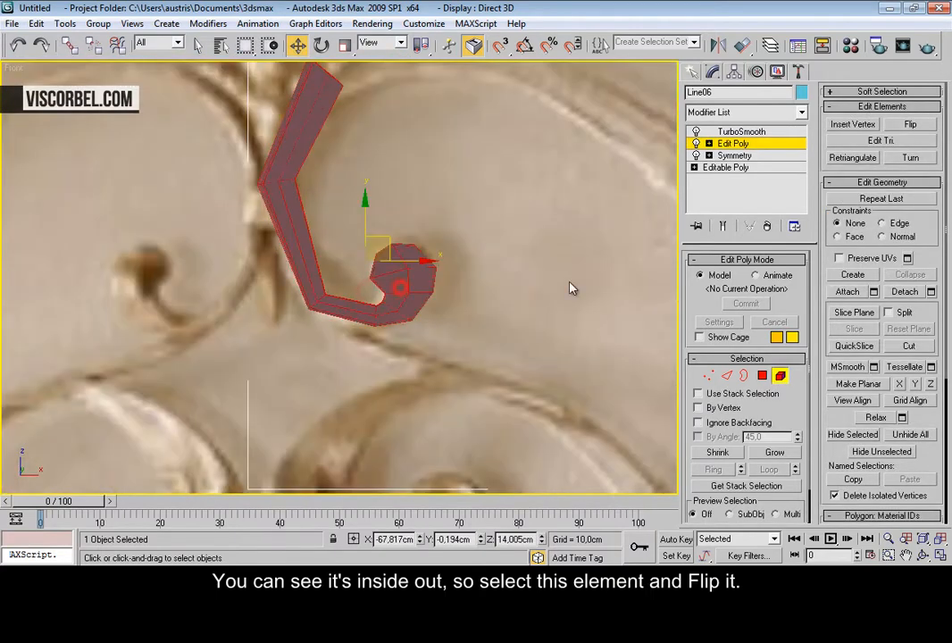
click(921, 124)
key(1)
key(1)
Step: Extrude the lower piece's open upper border by a shift-move up along the reference's sloping bar
scroll(536, 214, down, 2)
middle_drag(527, 215, 361, 235)
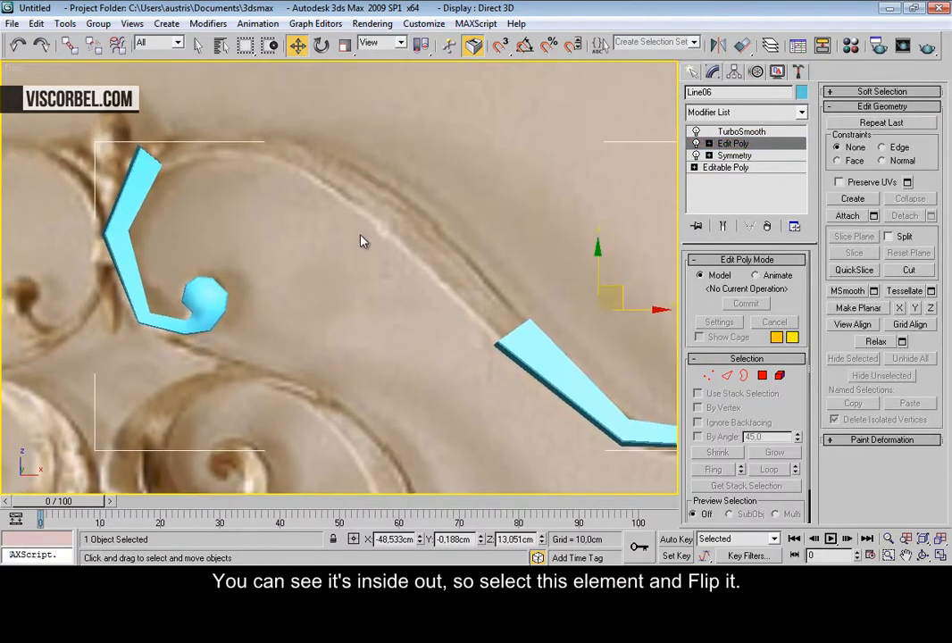
key(3)
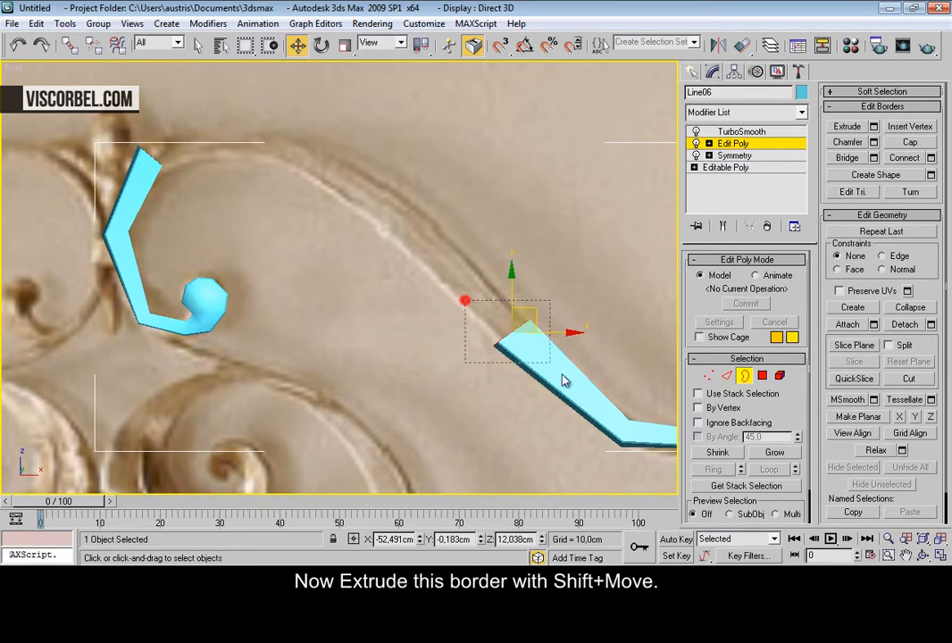
shift+drag(532, 307, 436, 207)
middle_drag(452, 305, 443, 350)
scroll(388, 296, up, 2)
key(e)
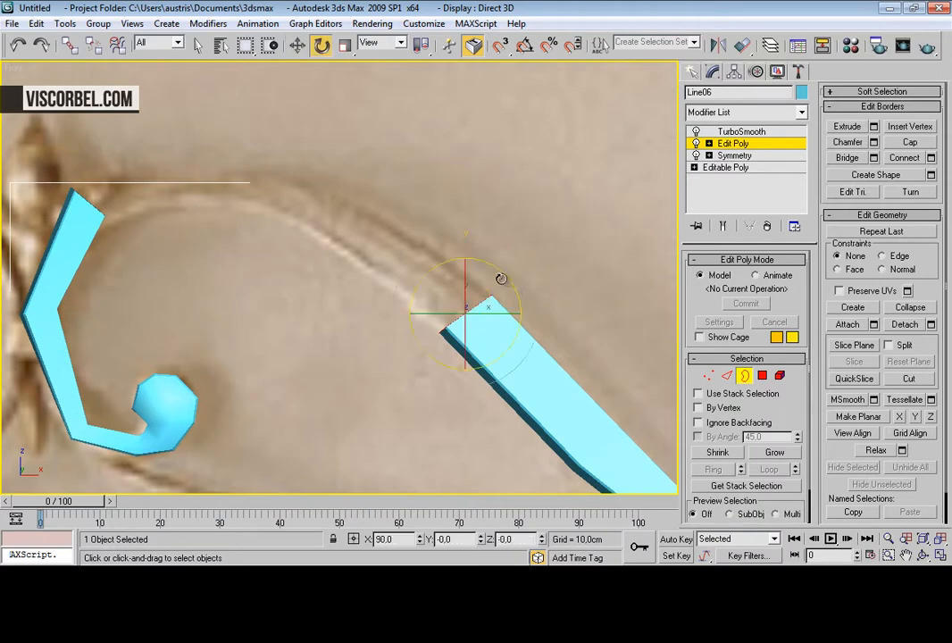
key(w)
Step: Extrude the border a second segment up the arch and rotate it to follow the reference curve
shift+drag(487, 296, 336, 228)
key(r)
key(w)
key(e)
drag(361, 168, 340, 149)
middle_drag(248, 254, 377, 314)
Step: Extrude the border a third segment to the crest of the arch and align it with the reference
key(w)
shift+drag(463, 266, 323, 156)
key(e)
key(w)
drag(350, 212, 344, 212)
Step: Try to bridge the two facing open borders of the arch and the ball-end piece
scroll(474, 284, down, 3)
middle_drag(474, 284, 459, 263)
scroll(459, 262, down, 1)
scroll(459, 263, up, 8)
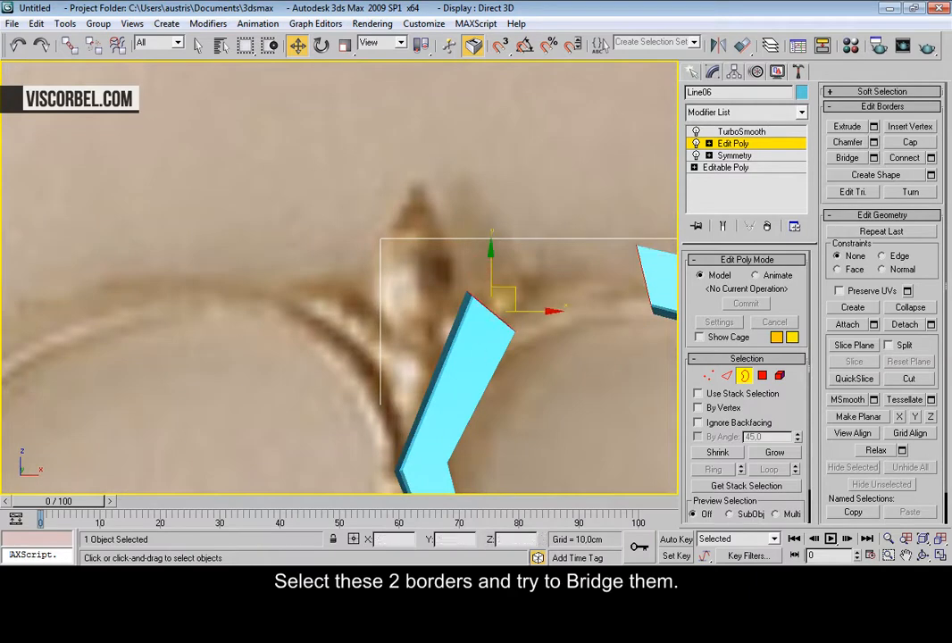
key(p)
scroll(357, 230, up, 5)
alt+middle_drag(357, 230, 412, 264)
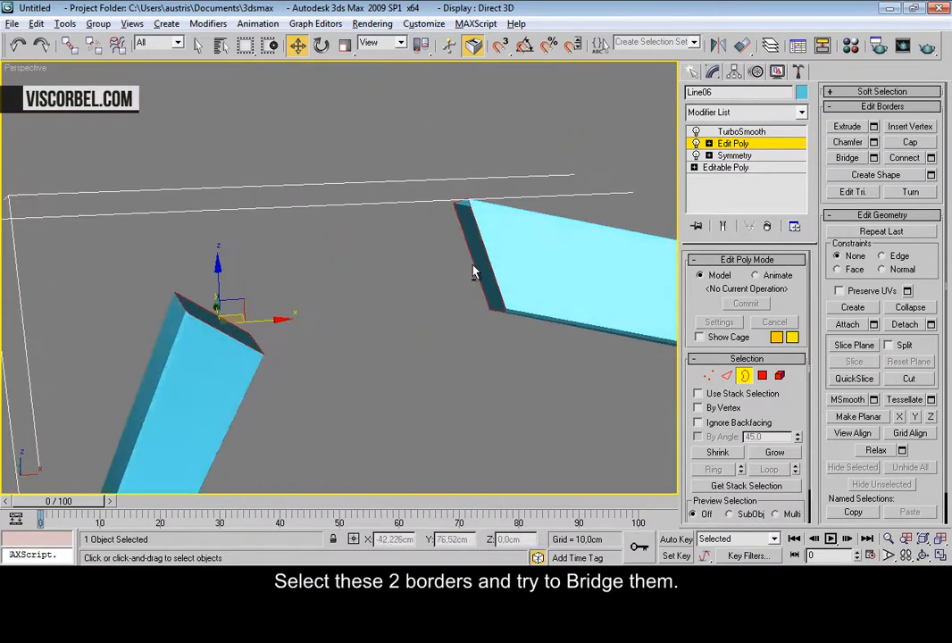
click(847, 157)
mouse_move(294, 312)
alt+middle_down()
mouse_move(308, 308)
mouse_move(306, 234)
mouse_move(298, 320)
alt+middle_up()
scroll(297, 320, down, 5)
alt+middle_drag(411, 286, 420, 236)
mouse_move(407, 268)
alt+middle_down()
mouse_move(275, 191)
mouse_move(319, 185)
mouse_move(253, 219)
mouse_move(397, 259)
alt+middle_up()
middle_drag(469, 359, 533, 284)
Step: Bridge the matching front edges of the two open ends across the gap
key(2)
alt+middle_drag(177, 407, 256, 385)
click(198, 380)
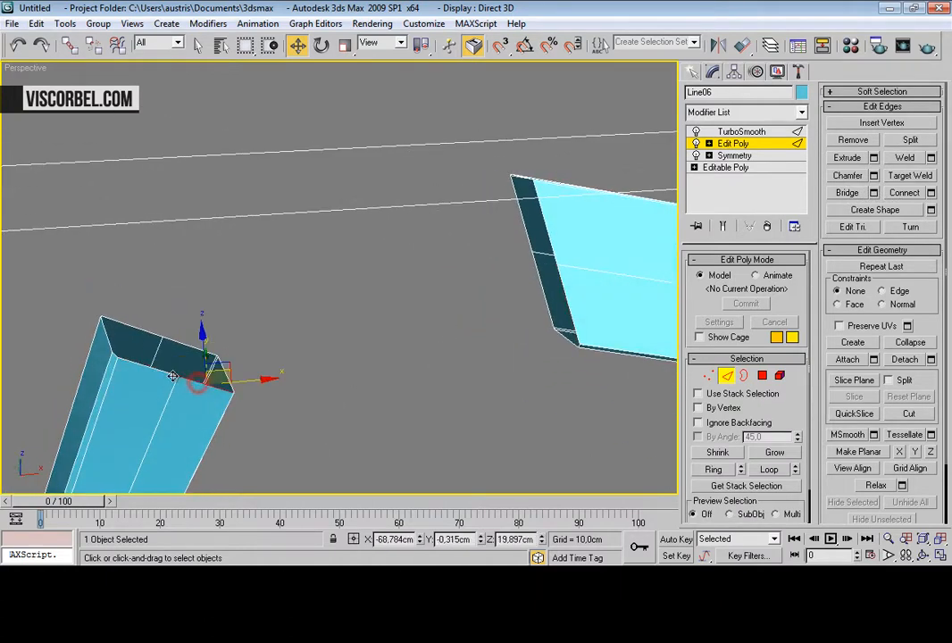
click(564, 301)
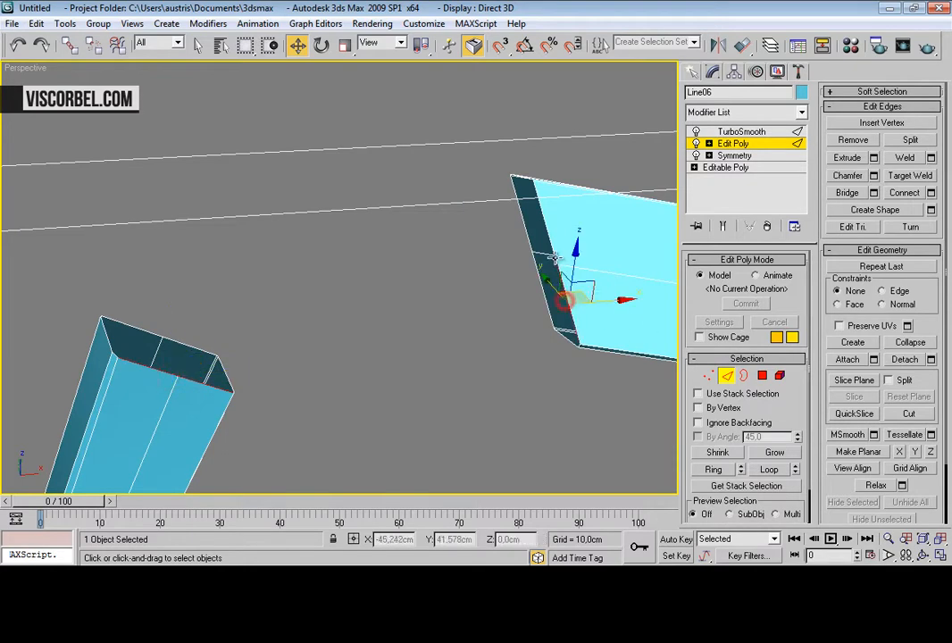
ctrl+click(550, 239)
alt+middle_drag(464, 293, 536, 264)
click(855, 194)
Step: Bridge the matching narrow bevel edges beside the new front face
alt+middle_drag(446, 295, 375, 264)
alt+middle_drag(613, 306, 347, 338)
click(322, 326)
click(362, 319)
click(324, 327)
click(324, 327)
click(845, 192)
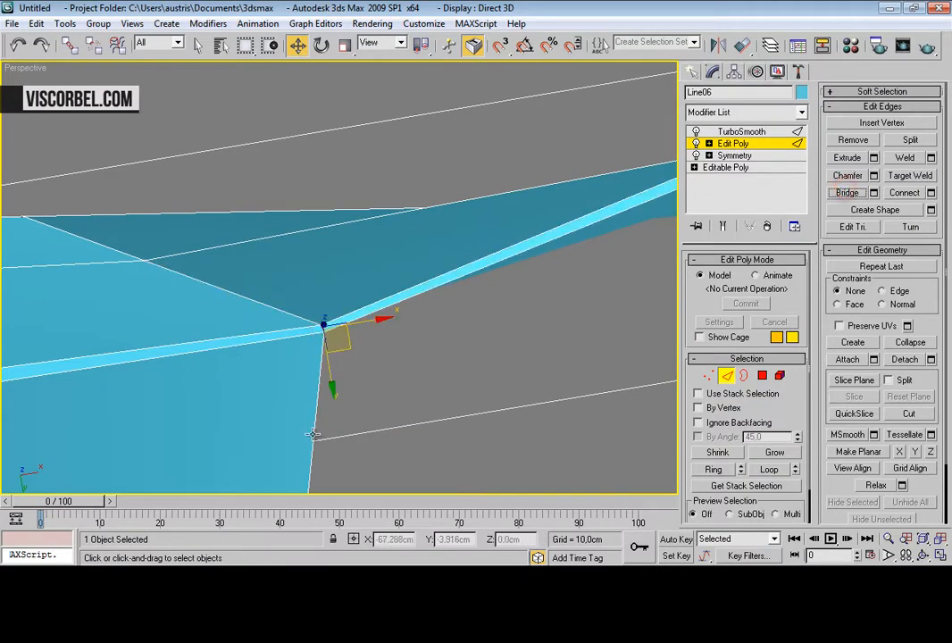
Step: Bridge the matching side and back edges of the two open ends around the remaining gap
middle_drag(314, 437, 191, 423)
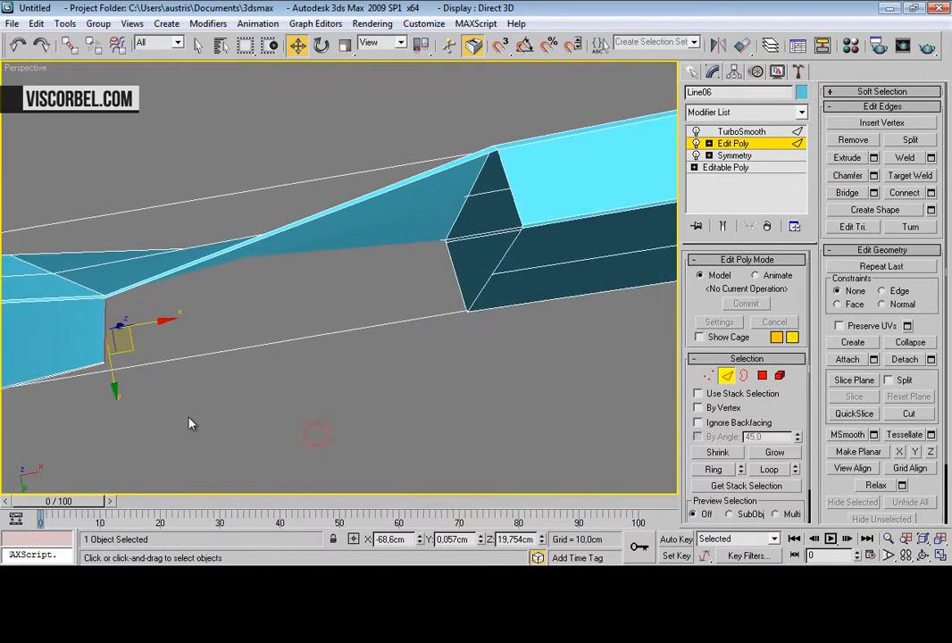
click(503, 194)
alt+middle_drag(446, 308, 300, 385)
click(438, 445)
click(436, 442)
alt+middle_drag(407, 285, 398, 114)
click(361, 208)
alt+middle_drag(307, 476, 295, 275)
click(300, 283)
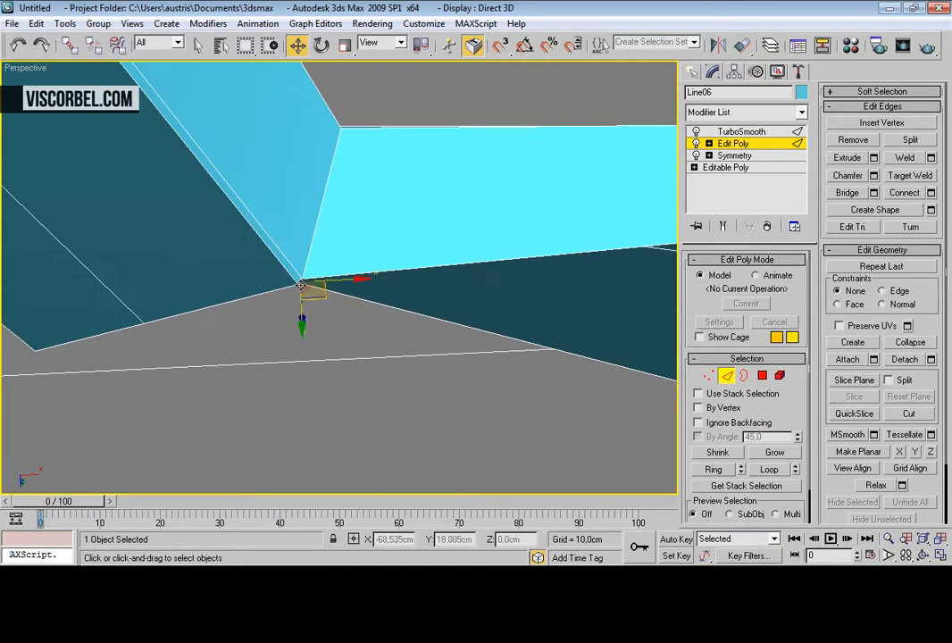
click(100, 333)
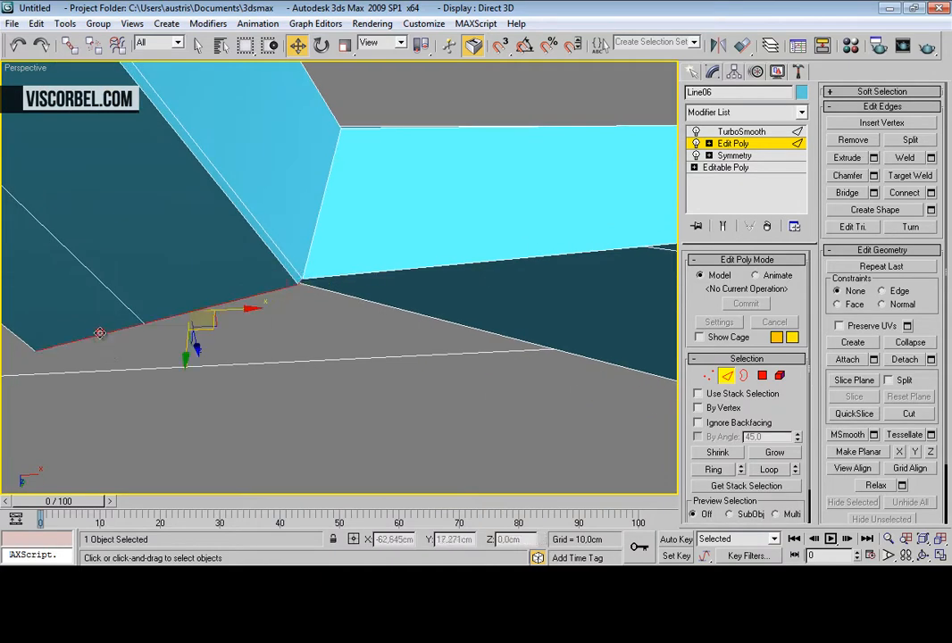
alt+middle_drag(375, 285, 61, 514)
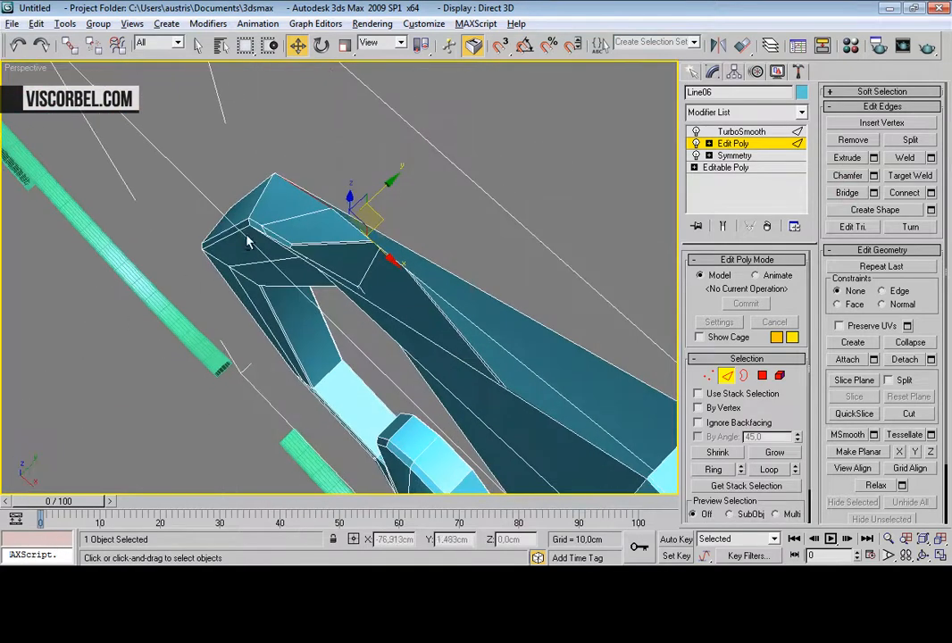
Step: Bridge the last open narrow edge pairs to close the gap between the two ends
click(255, 203)
scroll(130, 214, up, 5)
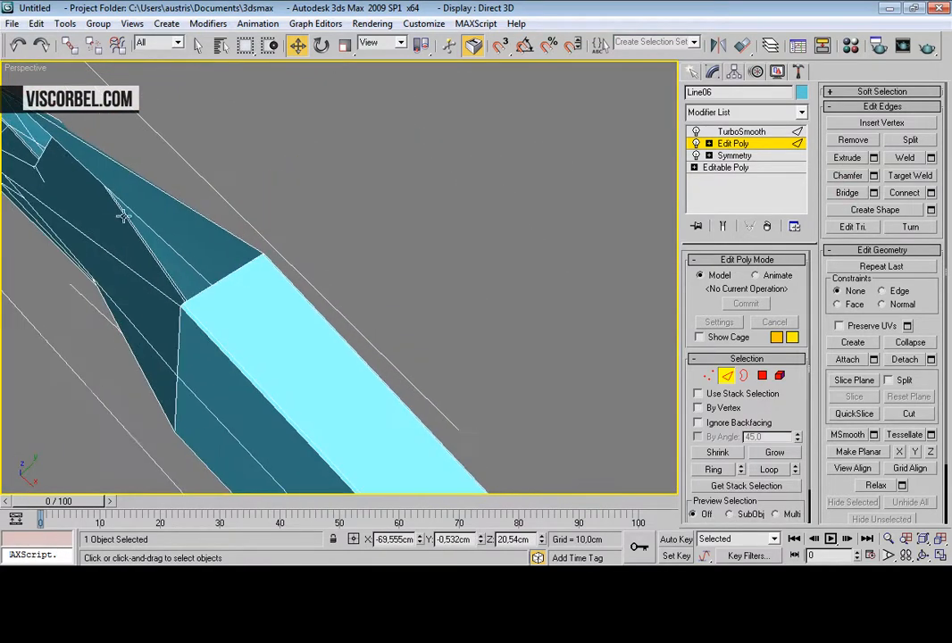
click(194, 296)
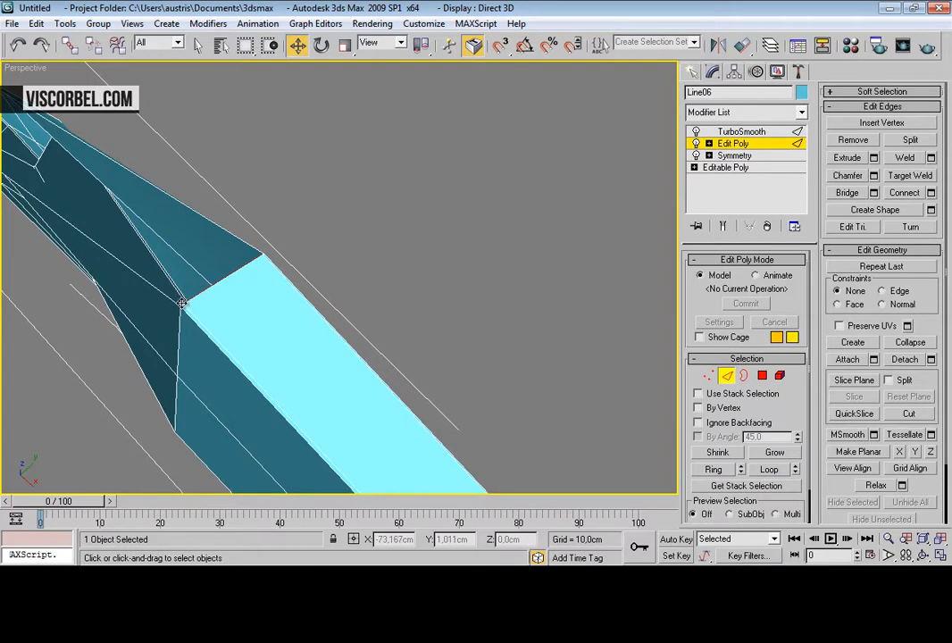
scroll(181, 305, up, 3)
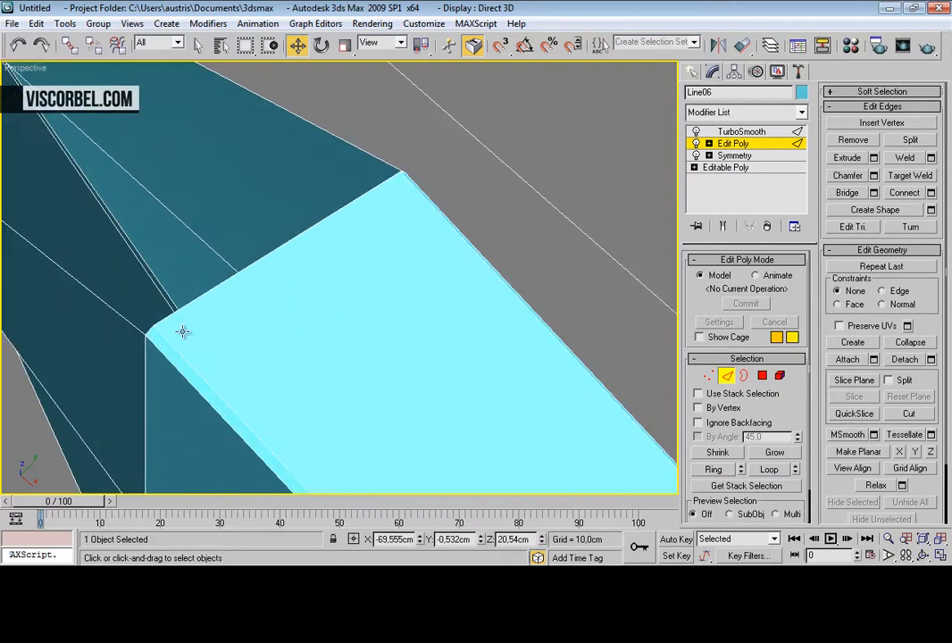
click(145, 331)
click(168, 319)
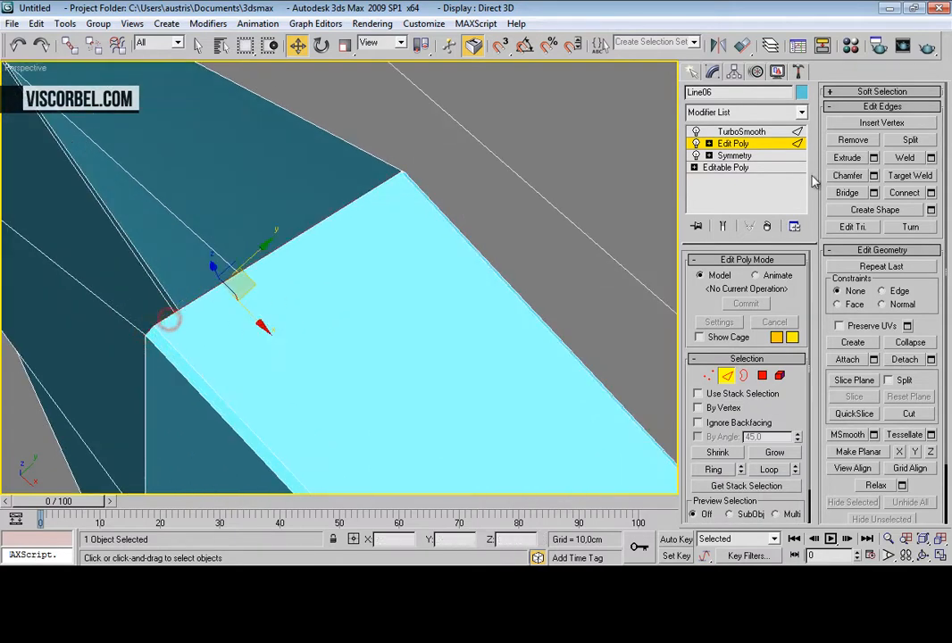
Step: Move and rotate the vertex rows at the bridged corner and the leftmost bend to match the reference curl
scroll(336, 251, down, 10)
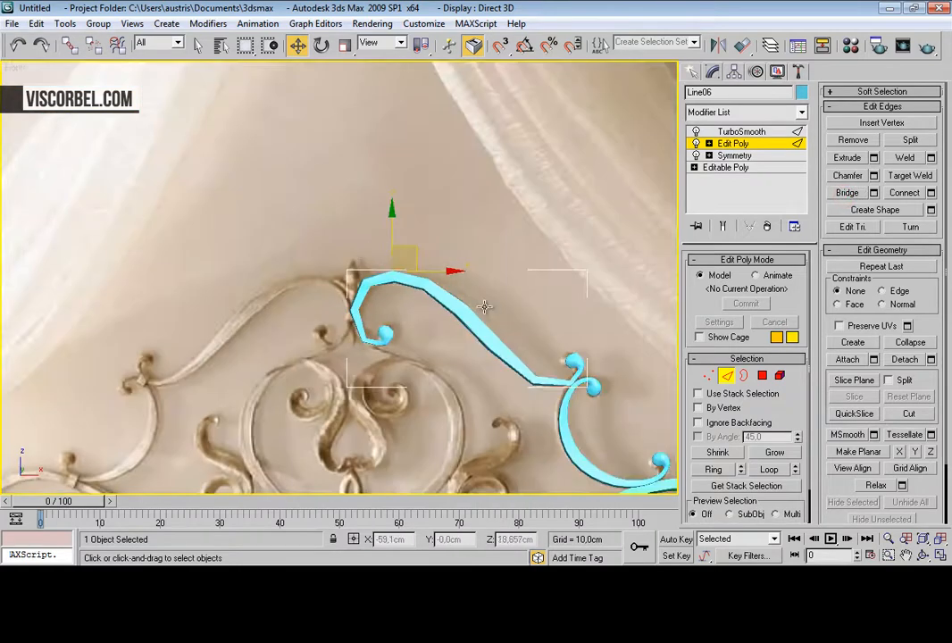
scroll(425, 292, up, 5)
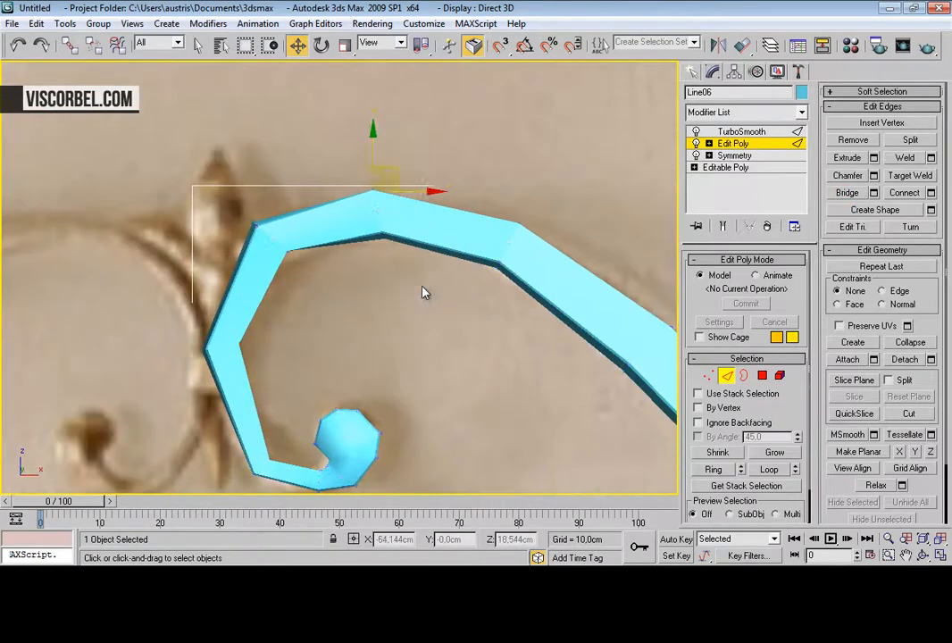
key(1)
drag(443, 319, 443, 319)
drag(189, 204, 284, 224)
key(e)
key(w)
drag(173, 305, 297, 386)
key(e)
mouse_move(248, 339)
mouse_down()
mouse_move(251, 346)
mouse_move(203, 349)
mouse_move(264, 347)
mouse_up()
key(w)
Step: Move and rotate the vertex rows around the crest of the arch to smooth its curve over the reference
scroll(295, 335, down, 5)
middle_drag(299, 333, 320, 325)
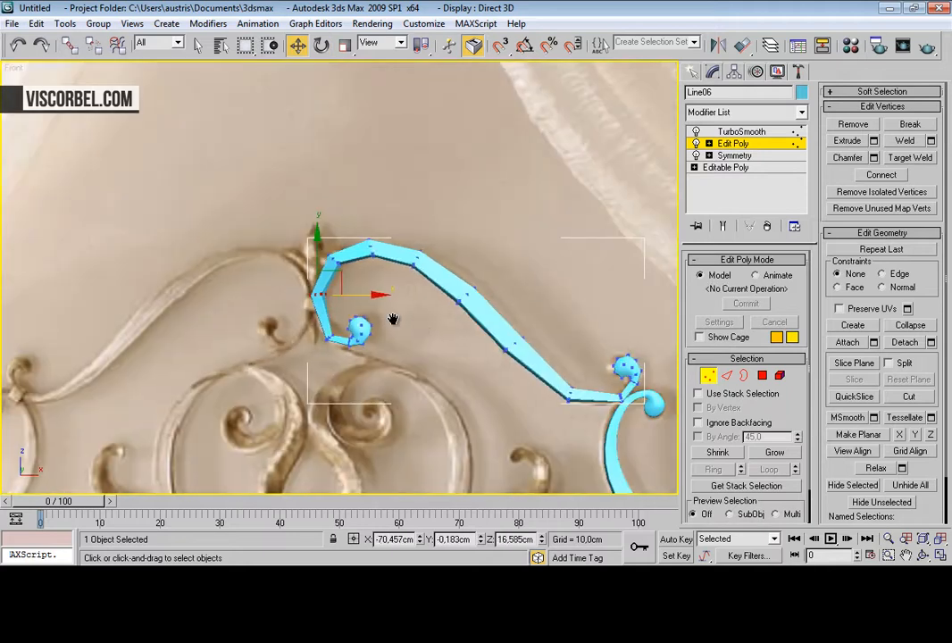
scroll(423, 328, up, 3)
middle_drag(423, 328, 326, 334)
key(e)
drag(287, 265, 254, 228)
drag(413, 188, 296, 279)
drag(323, 229, 344, 214)
Step: Select and rotate the vertex rows down the scroll's long slope so they sit square to the bar
key(w)
drag(351, 264, 441, 340)
key(e)
drag(373, 312, 415, 266)
key(w)
mouse_move(399, 336)
mouse_down()
mouse_move(483, 382)
mouse_move(446, 370)
mouse_move(476, 346)
mouse_move(490, 362)
mouse_up()
key(e)
mouse_move(547, 429)
mouse_down()
mouse_move(526, 463)
mouse_move(538, 428)
mouse_up()
drag(427, 324, 428, 325)
Step: Shift the slope's vertex rows onto the reference bar, then leave vertex editing and deselect the scroll
key(w)
drag(291, 209, 364, 237)
drag(360, 278, 440, 290)
drag(420, 355, 483, 401)
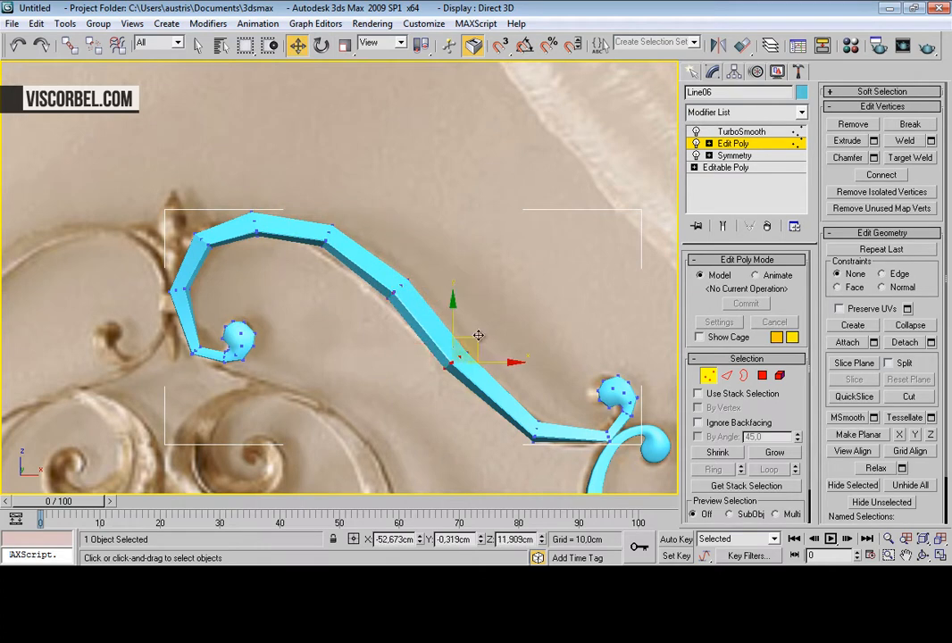
drag(478, 347, 484, 347)
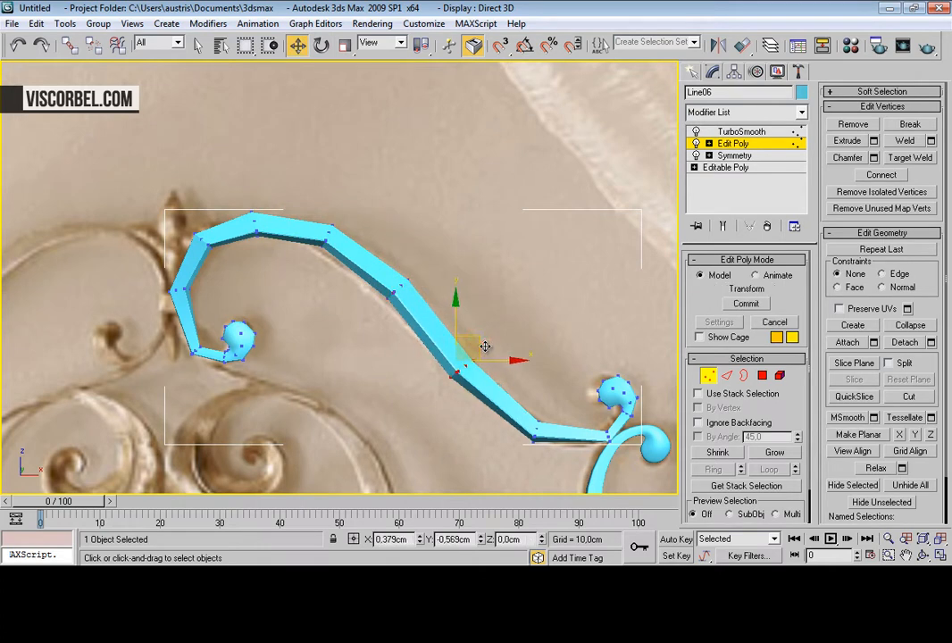
key(1)
click(546, 273)
scroll(423, 271, down, 4)
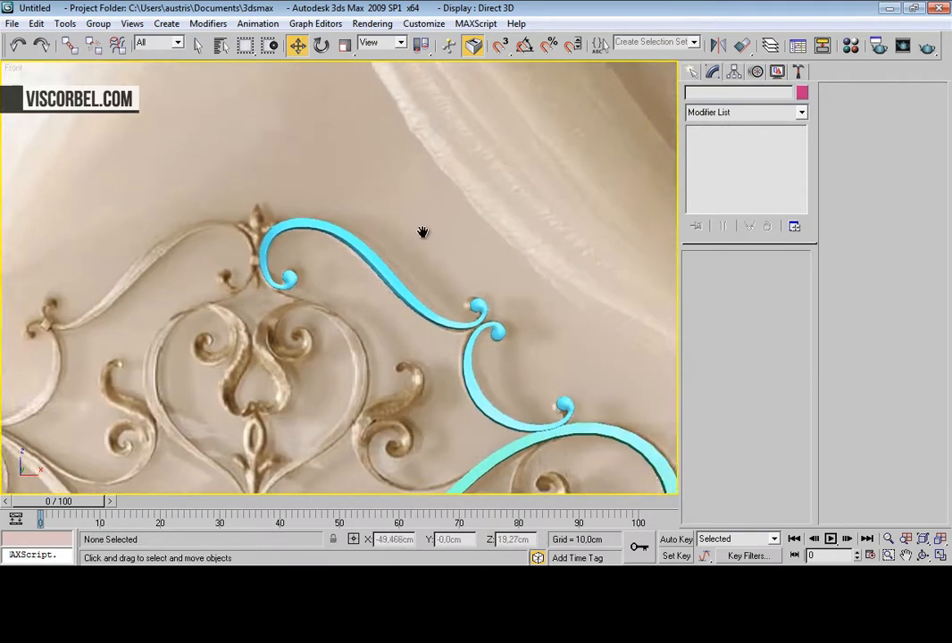
Step: Reopen the scroll's Edit Poly vertices and nudge the leftmost bend beside the central ornament
scroll(552, 198, up, 5)
click(631, 254)
click(734, 144)
key(1)
drag(399, 242, 415, 244)
Step: Scale up the vertex row where the long scroll's bar meets its lower curl
middle_drag(478, 289, 195, 217)
scroll(489, 325, up, 2)
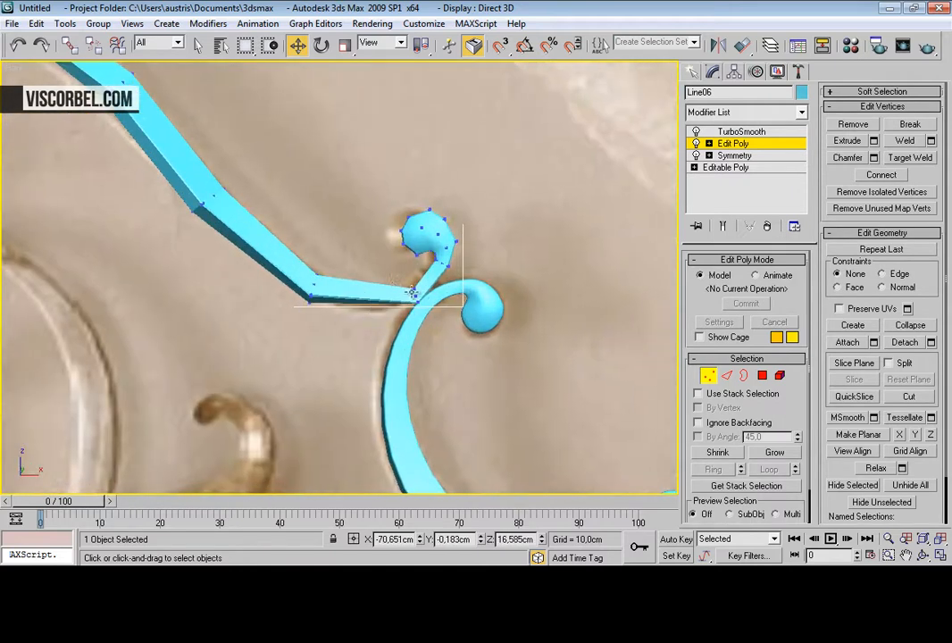
drag(457, 367, 457, 367)
scroll(330, 270, up, 3)
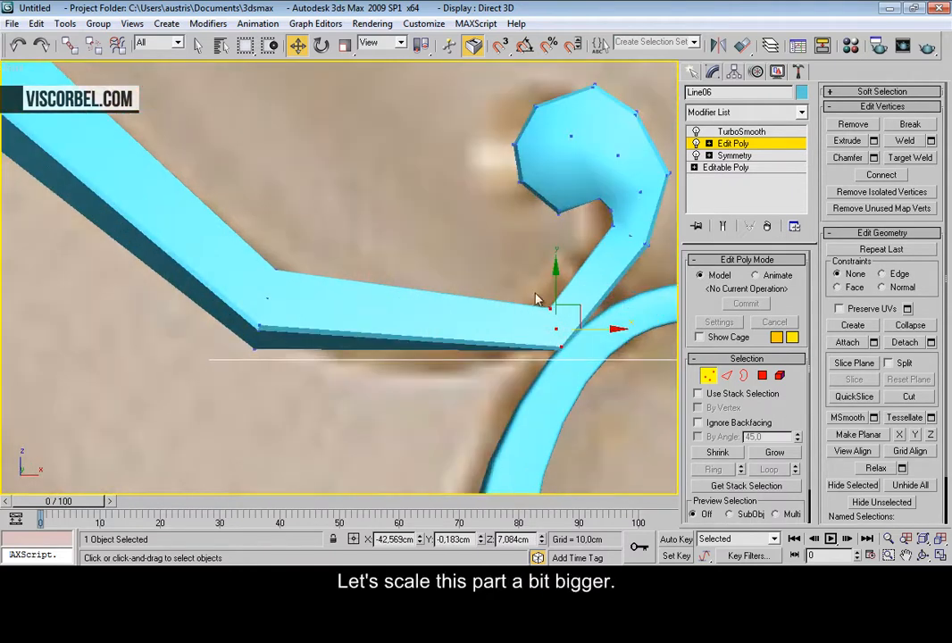
key(r)
drag(579, 315, 565, 303)
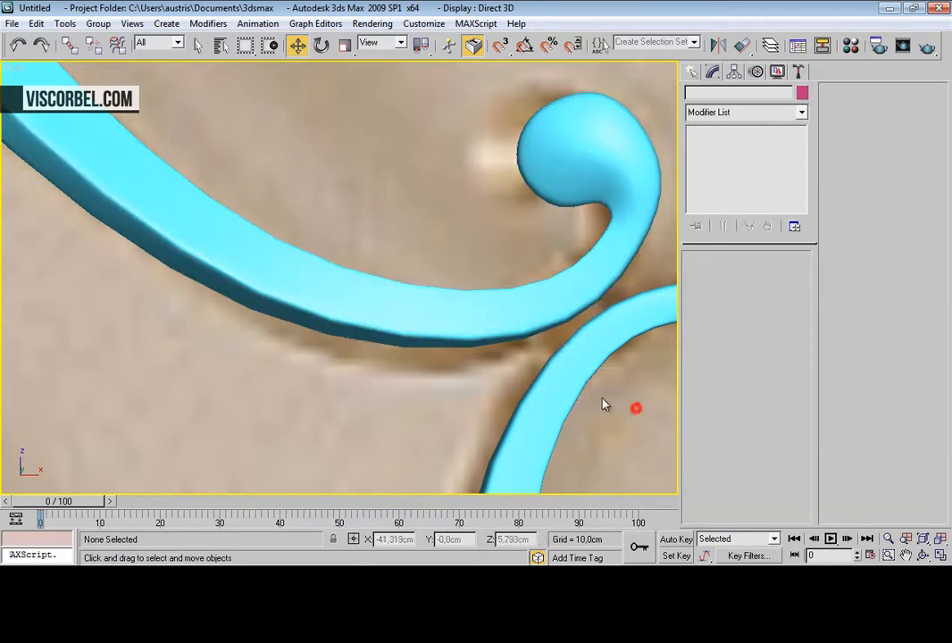
Step: Reopen the long scroll's Edit Poly vertices and move the bend row just before the lower curl onto the reference bar
scroll(461, 317, down, 5)
click(440, 235)
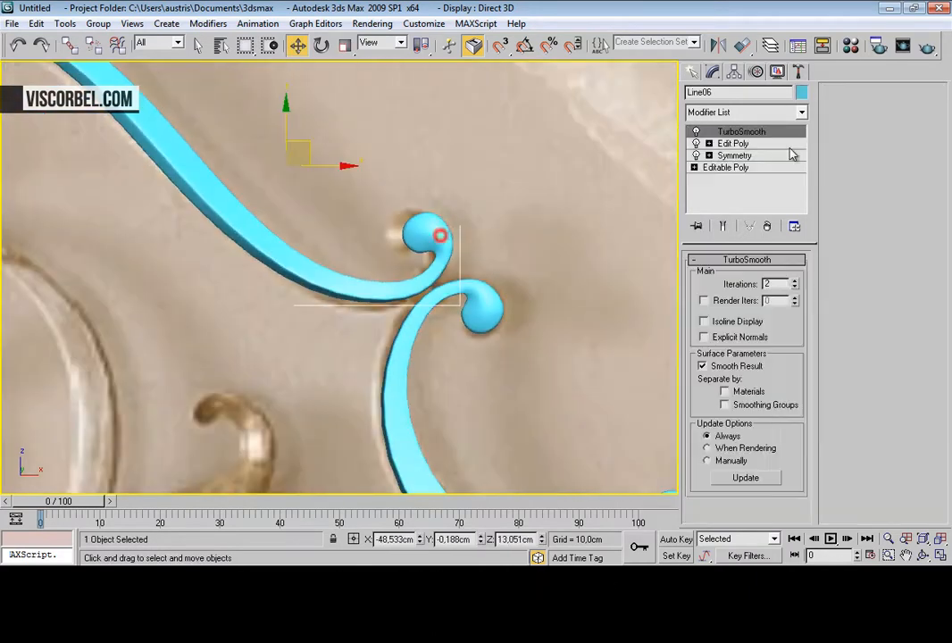
click(741, 144)
click(485, 299)
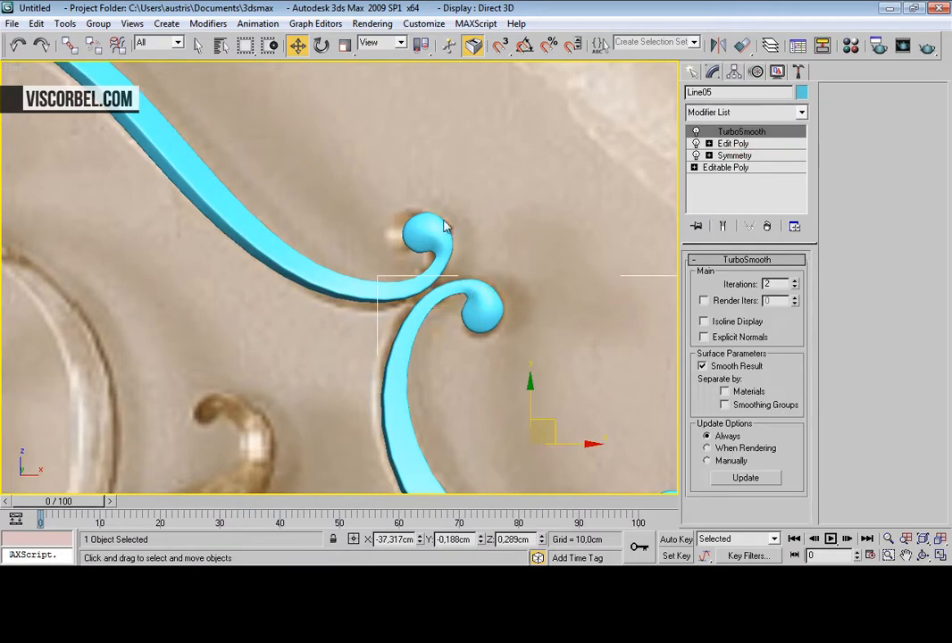
click(313, 241)
click(732, 144)
scroll(210, 354, up, 2)
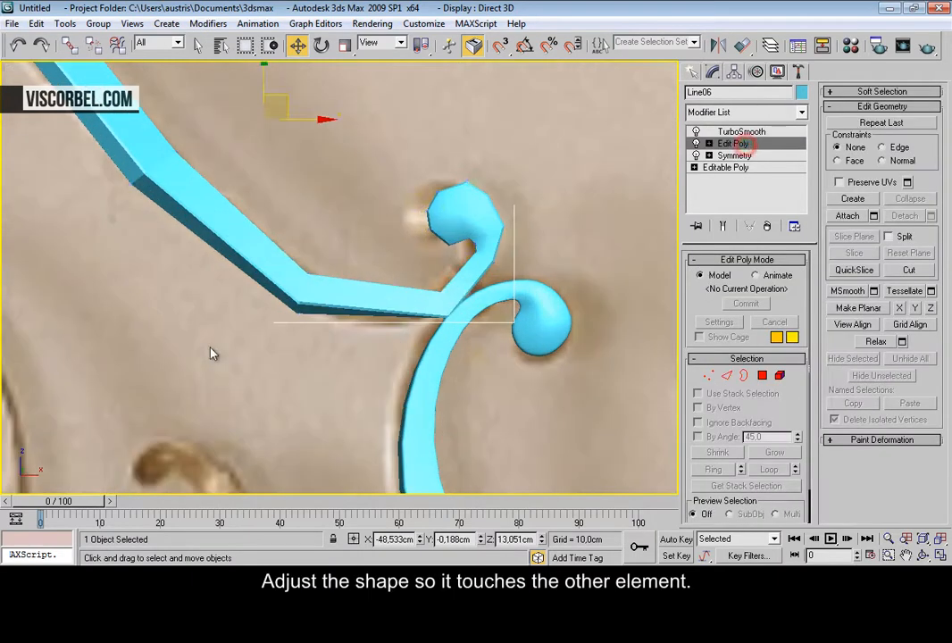
click(311, 309)
drag(320, 272, 330, 284)
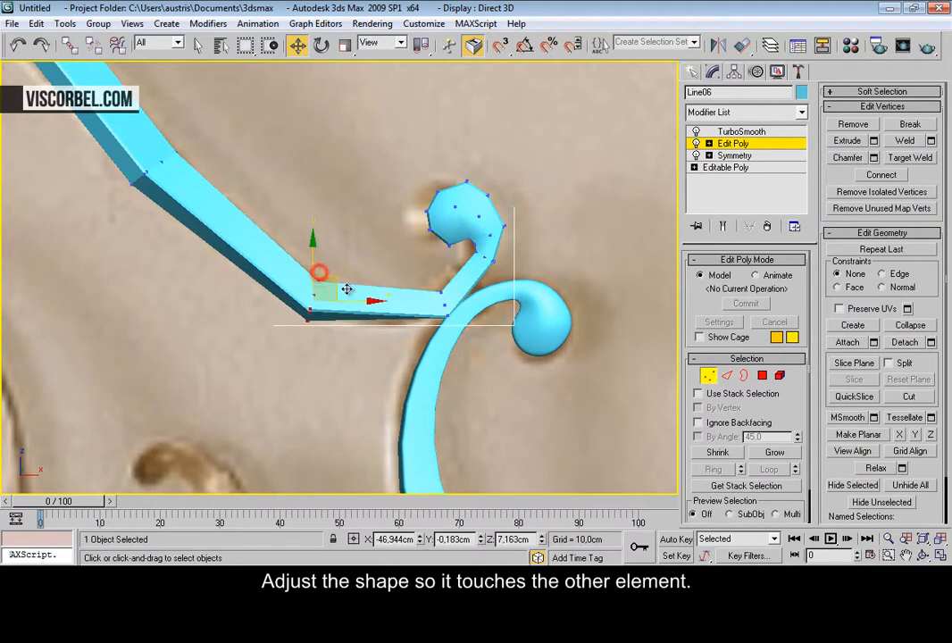
Step: With the smoothed result shown, reposition the lower curl and adjacent bend row so the scroll touches the neighbouring C-shaped scroll, and leave vertex editing
drag(394, 125, 635, 402)
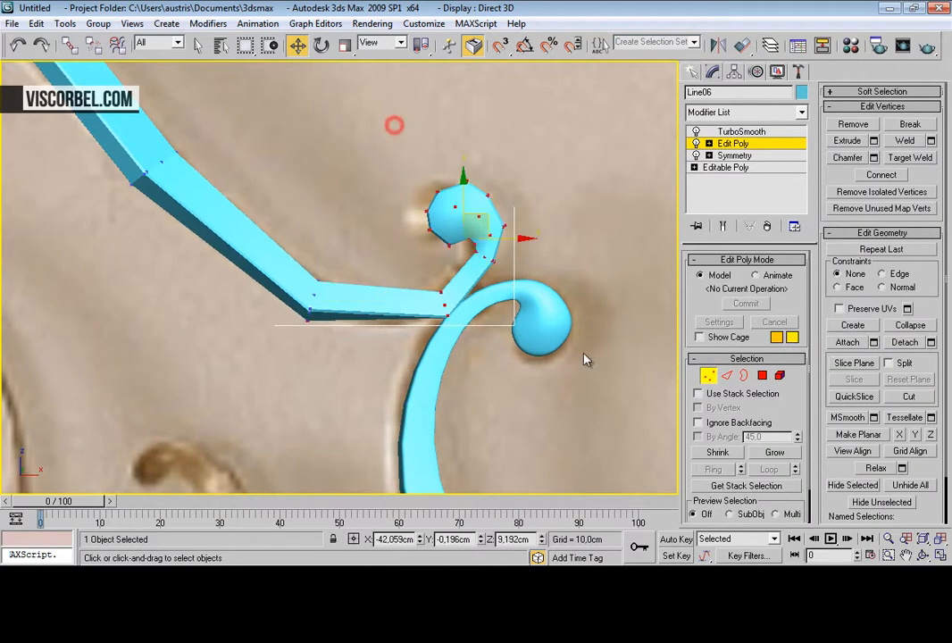
click(725, 226)
mouse_move(490, 215)
mouse_down()
mouse_move(498, 218)
mouse_move(491, 194)
mouse_move(481, 223)
mouse_up()
key(e)
key(w)
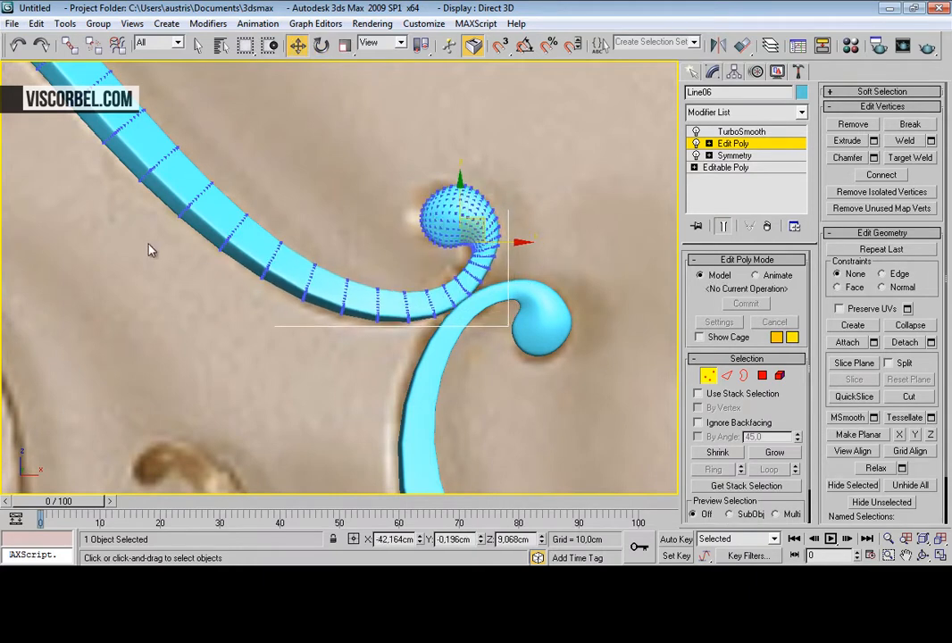
drag(372, 362, 373, 360)
drag(334, 277, 329, 287)
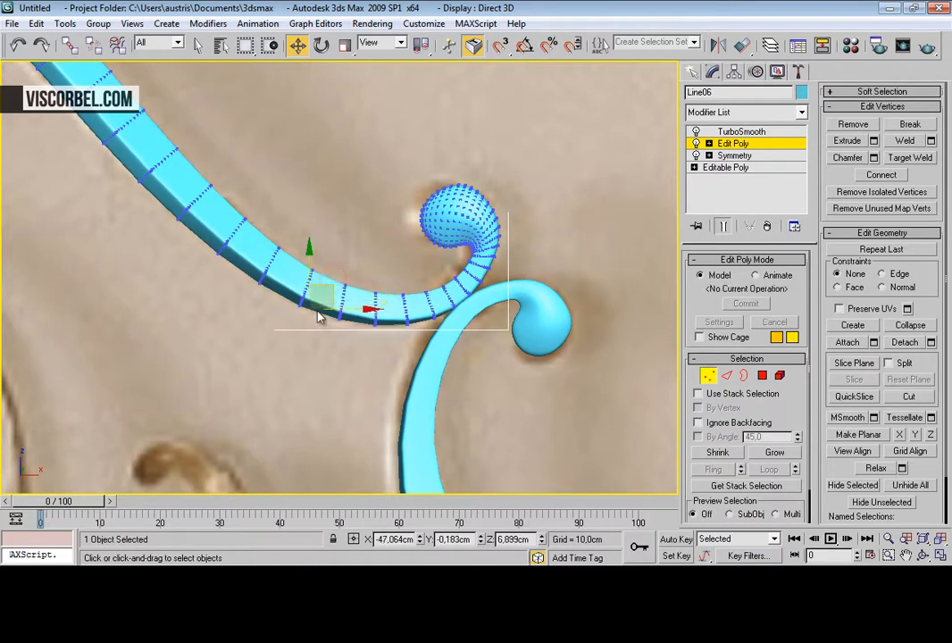
key(1)
Step: Examine the connected scrolls and the arched frame bars in a shaded perspective view without edge lines
scroll(279, 375, down, 3)
middle_drag(224, 241, 329, 253)
scroll(328, 253, down, 2)
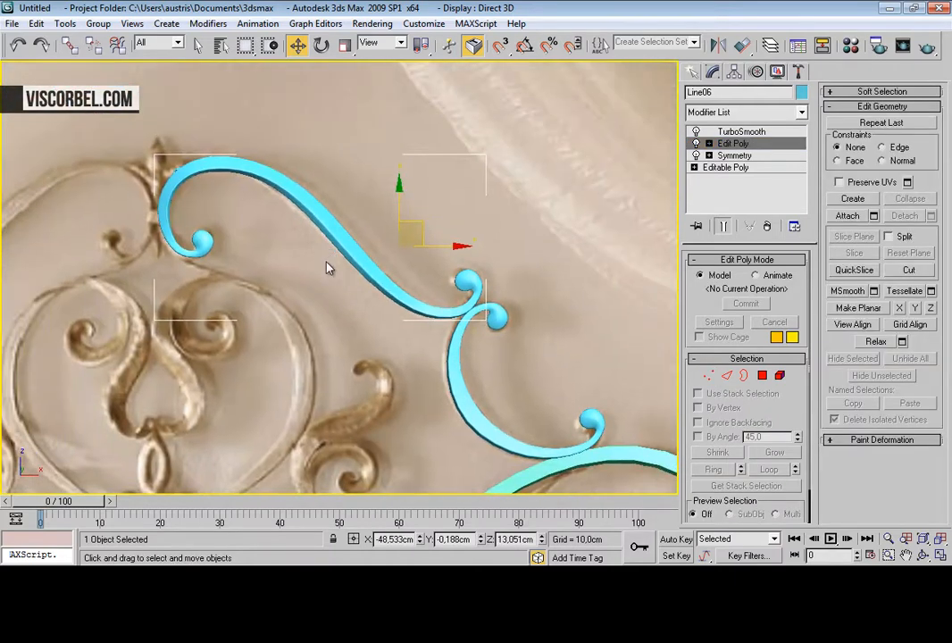
key(p)
key(F4)
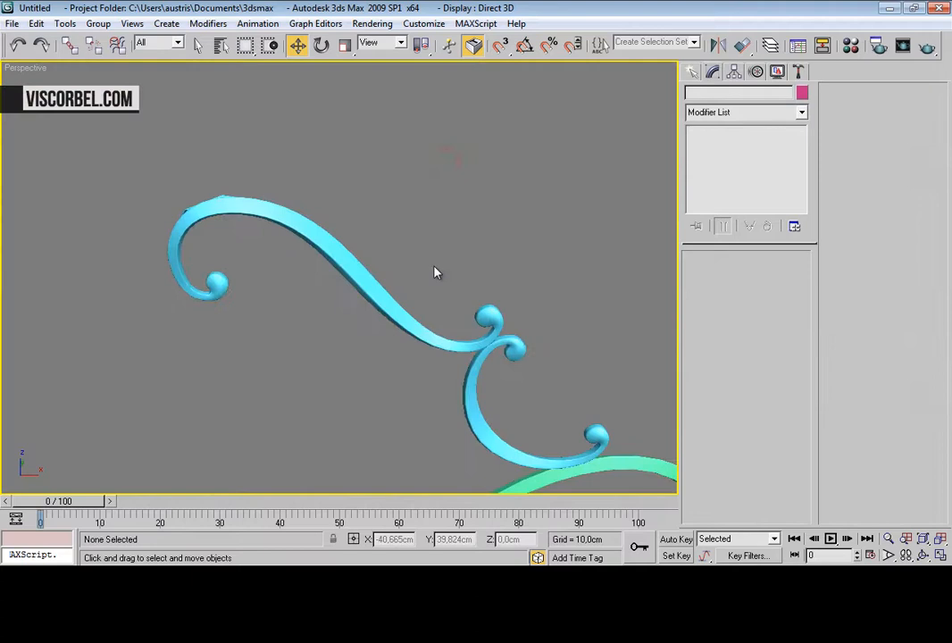
scroll(436, 273, down, 5)
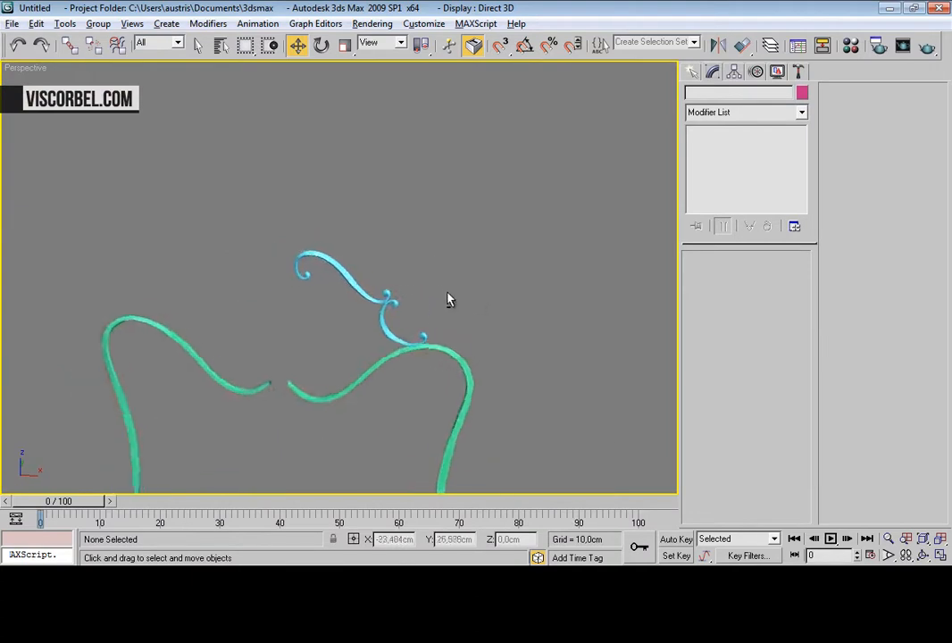
scroll(444, 266, down, 3)
middle_drag(444, 267, 433, 202)
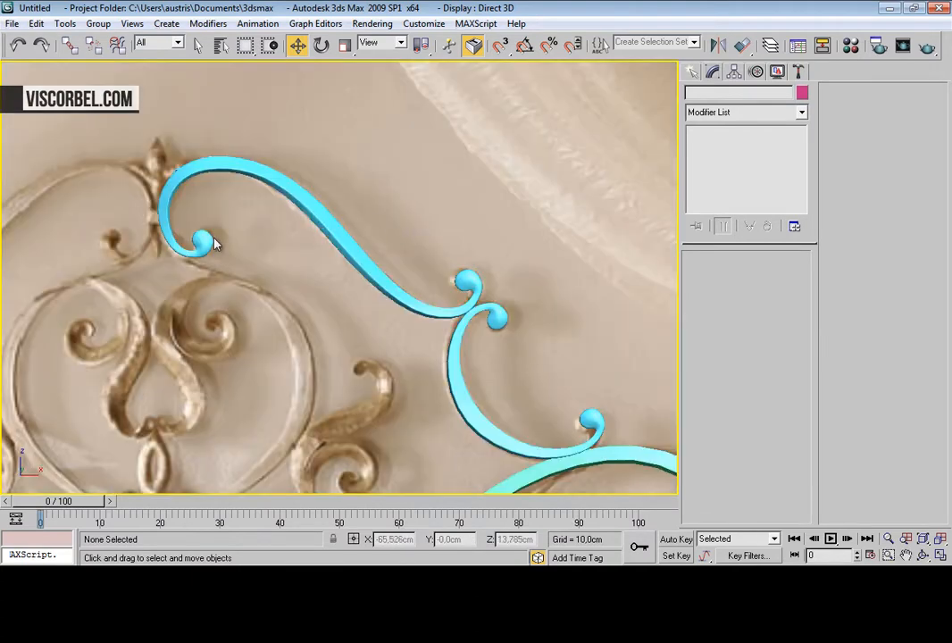
Step: Display the front reference view in wireframe
scroll(370, 279, up, 5)
mouse_move(214, 243)
middle_down()
mouse_move(366, 279)
mouse_move(156, 137)
middle_up()
scroll(370, 272, down, 5)
key(F3)
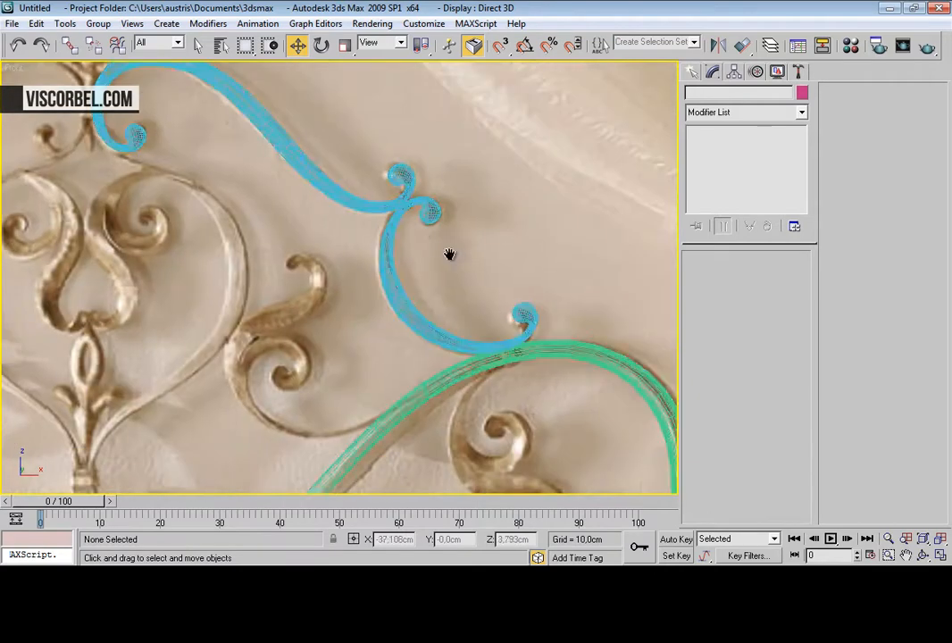
Step: Hide all modelled pieces to examine the bare reference photo around the scroll joints, and unhide them all
scroll(384, 234, up, 5)
middle_drag(491, 198, 387, 313)
scroll(386, 312, up, 1)
key(ctrl+a)
right_click(507, 270)
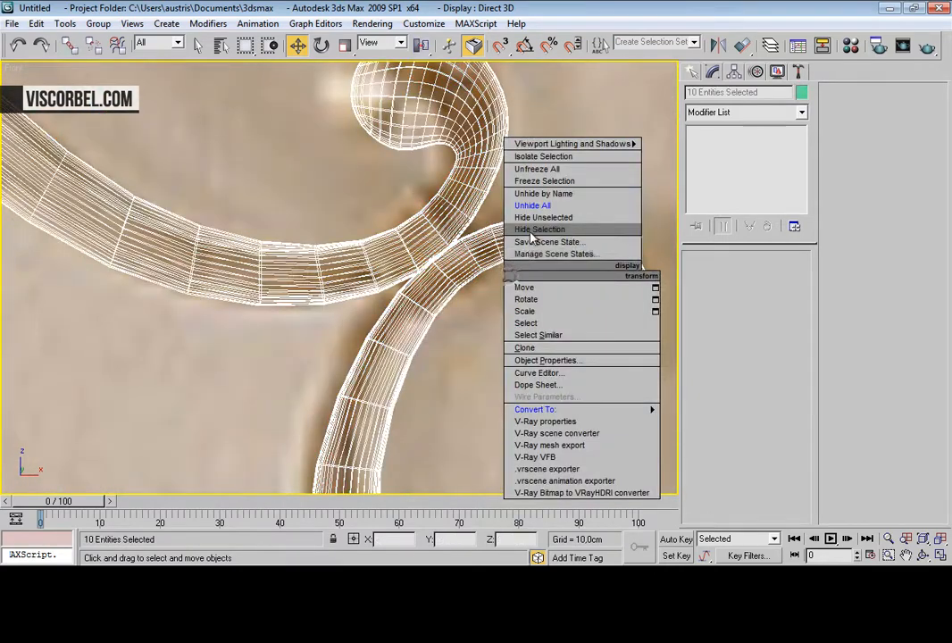
click(539, 230)
scroll(440, 259, down, 6)
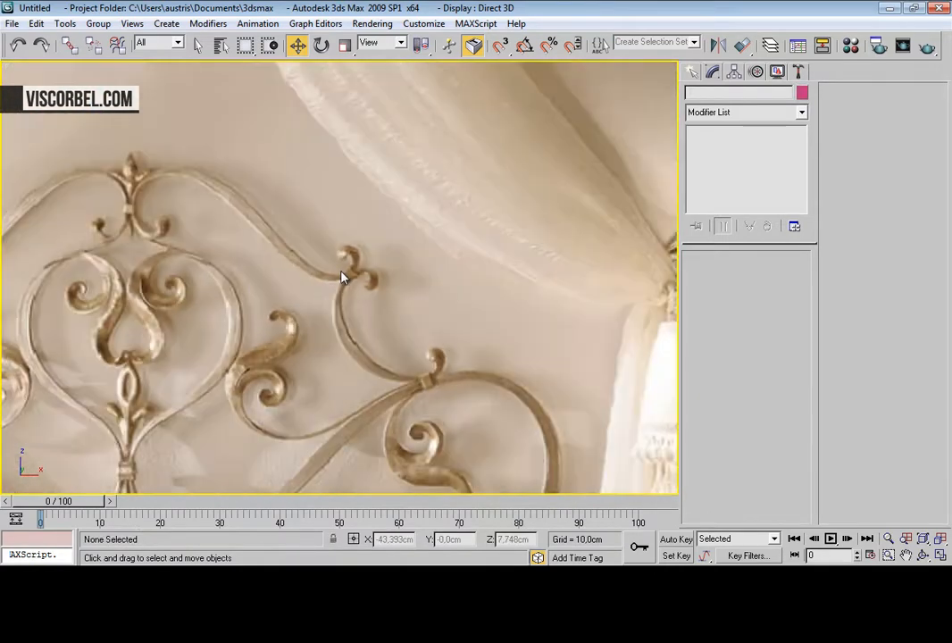
scroll(396, 236, down, 2)
middle_drag(398, 235, 467, 214)
scroll(365, 229, up, 1)
right_click(405, 206)
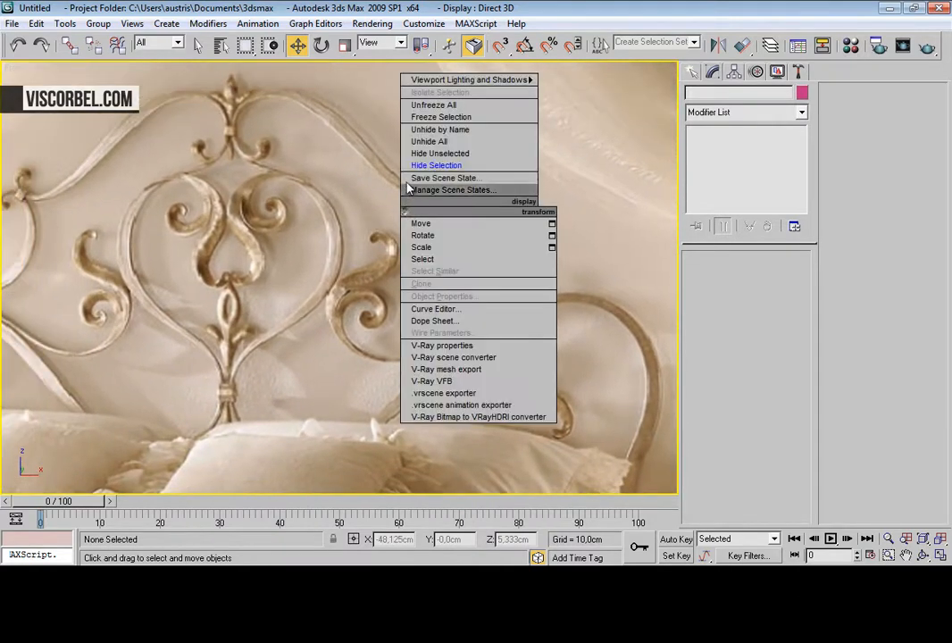
click(430, 141)
Step: Try the modelled headboard pieces over the second bed reference photo, and undo the move
middle_drag(252, 167, 360, 193)
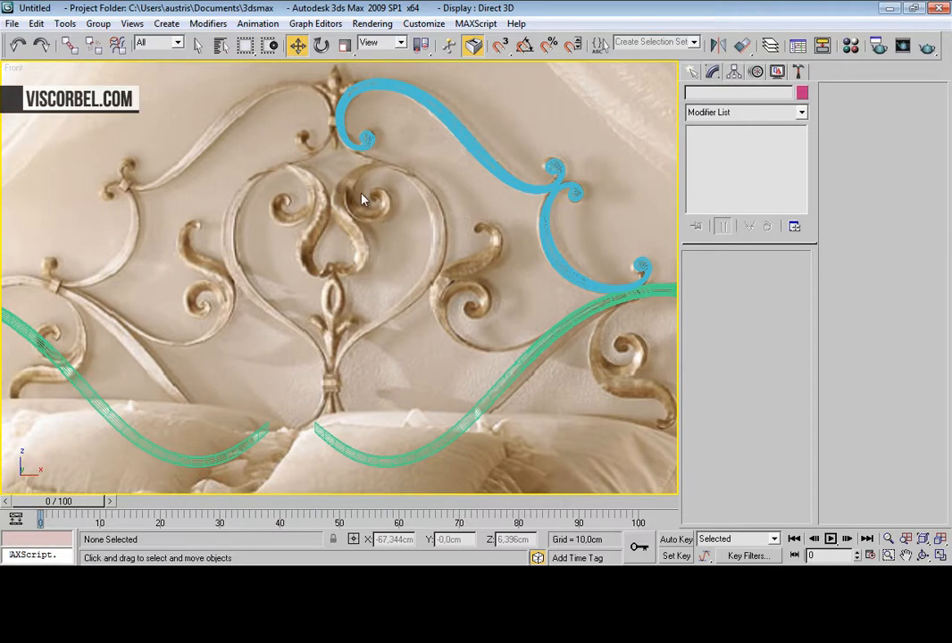
middle_drag(361, 338, 322, 292)
scroll(361, 306, down, 1)
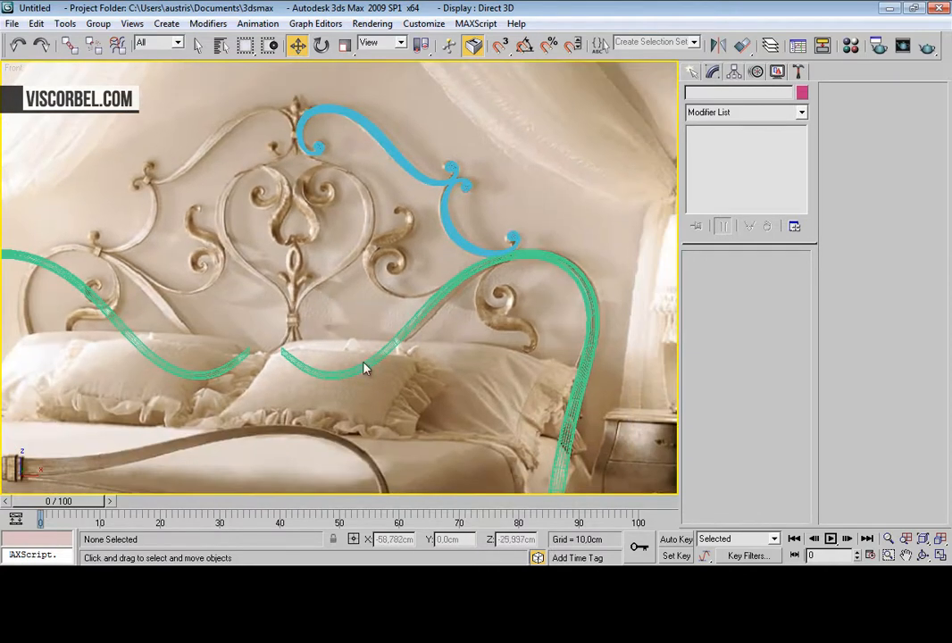
scroll(420, 294, down, 3)
middle_drag(419, 295, 143, 256)
scroll(145, 251, down, 2)
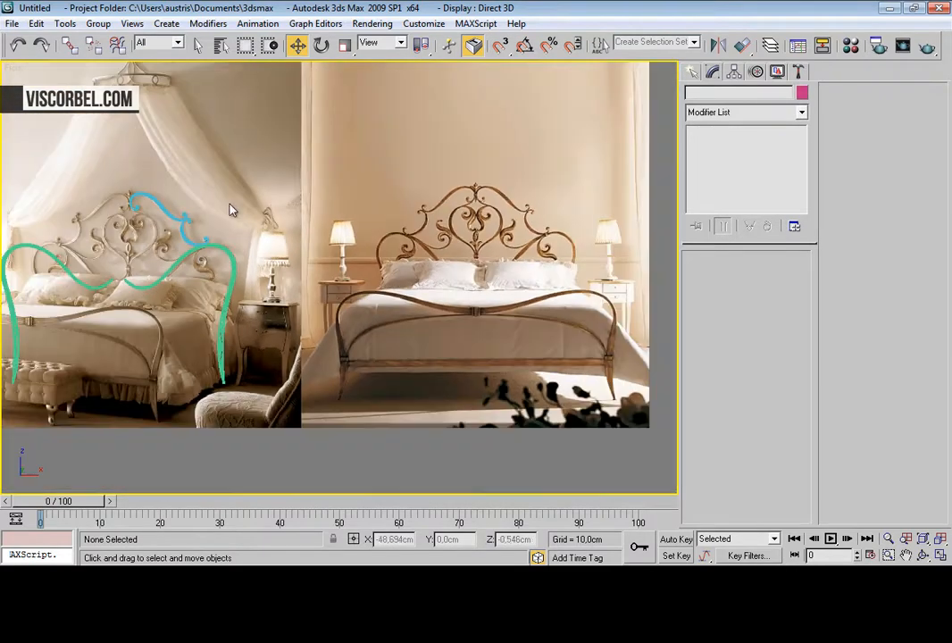
drag(5, 311, 7, 312)
drag(217, 250, 546, 282)
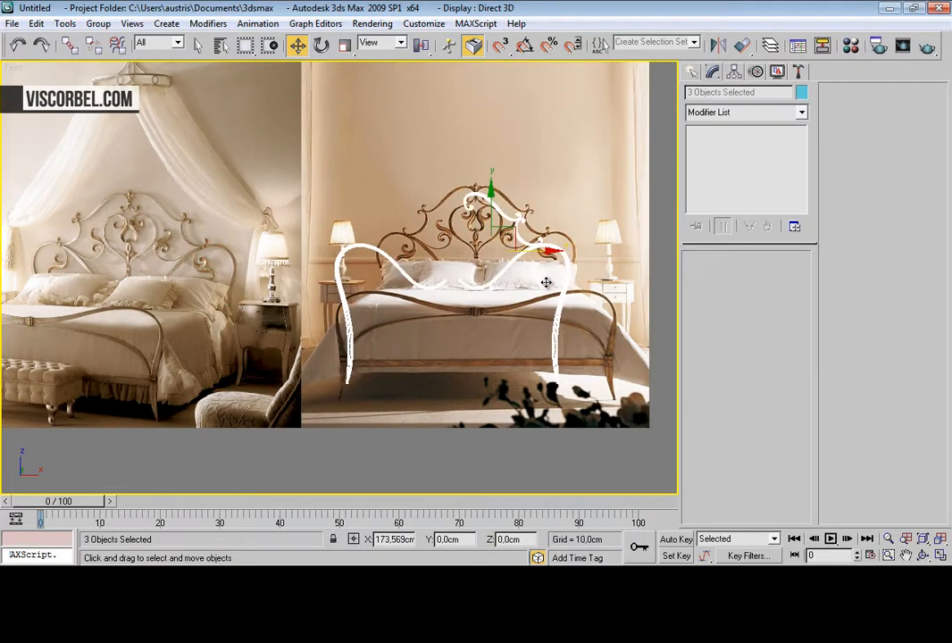
key(ctrl+z)
Step: Deselect the pieces and examine the reference photo's spiral ornament beneath the right-hand arch
middle_drag(102, 200, 312, 245)
scroll(380, 248, up, 8)
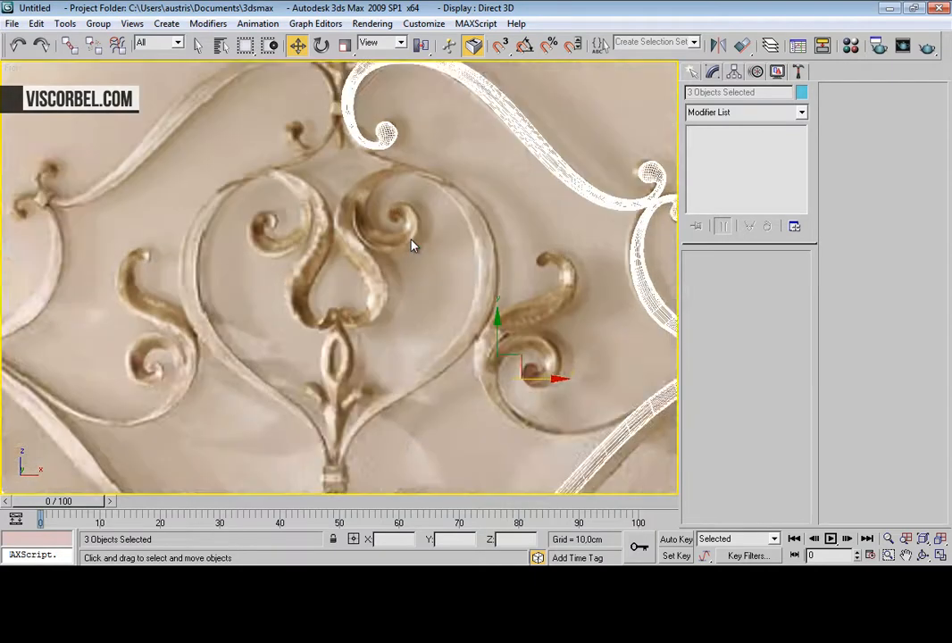
middle_drag(463, 176, 406, 303)
click(406, 303)
middle_drag(385, 346, 289, 295)
middle_drag(474, 299, 376, 209)
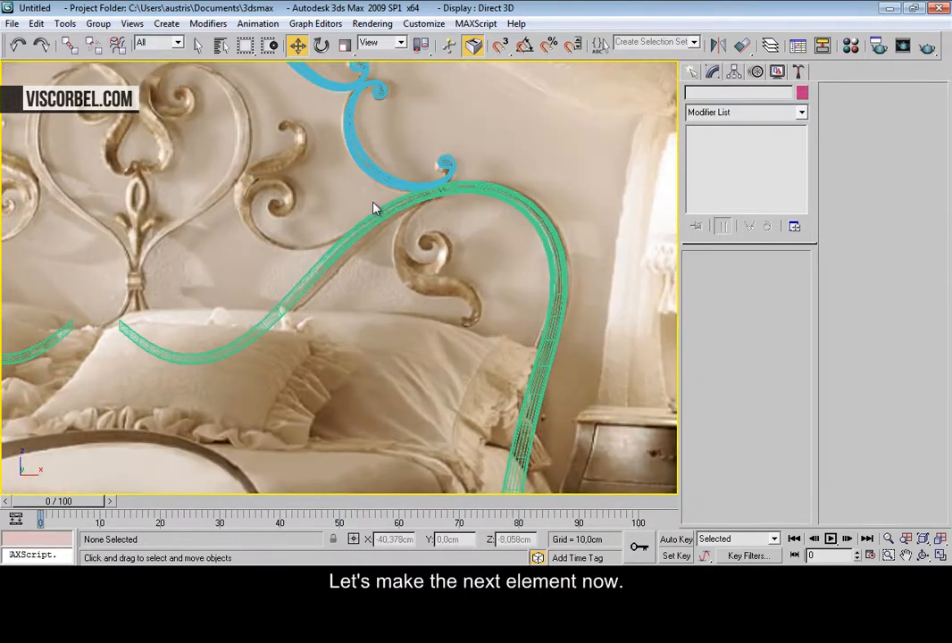
middle_drag(533, 248, 462, 269)
scroll(462, 268, up, 5)
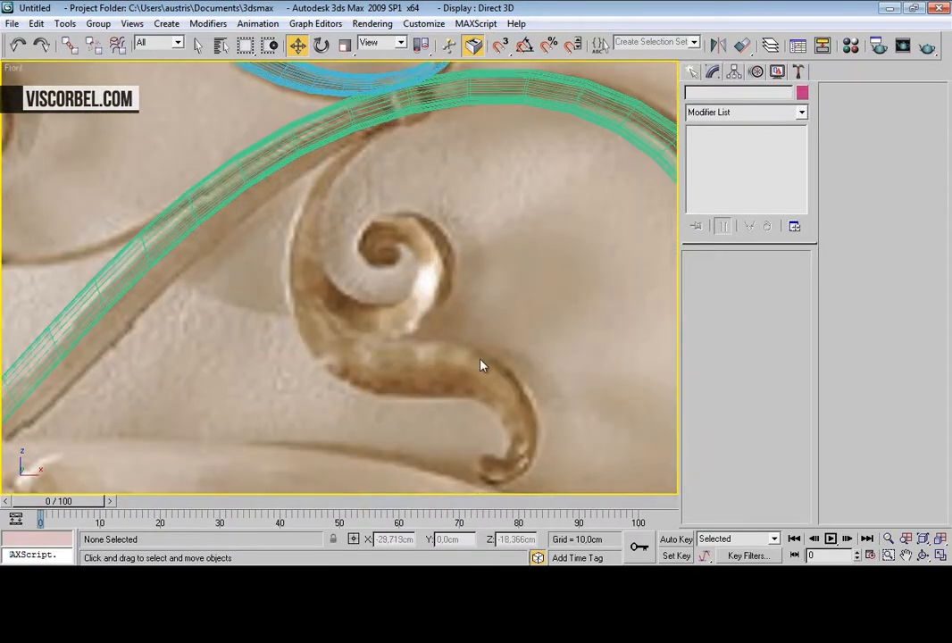
scroll(529, 202, down, 3)
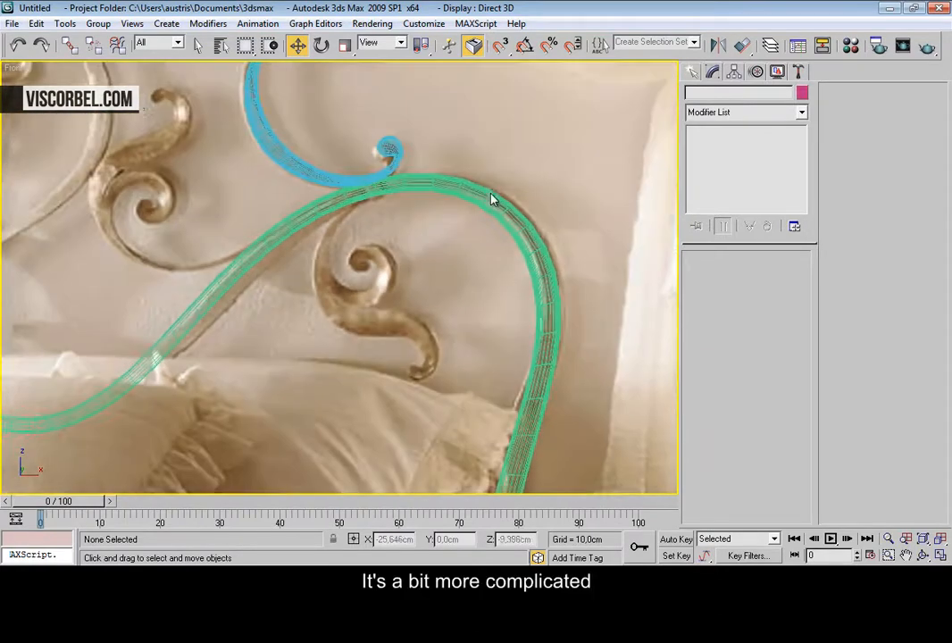
scroll(490, 198, up, 3)
Step: Start a Line below the arch and trace the spiral ornament's outer left edge down to its lower bend
right_click(483, 196)
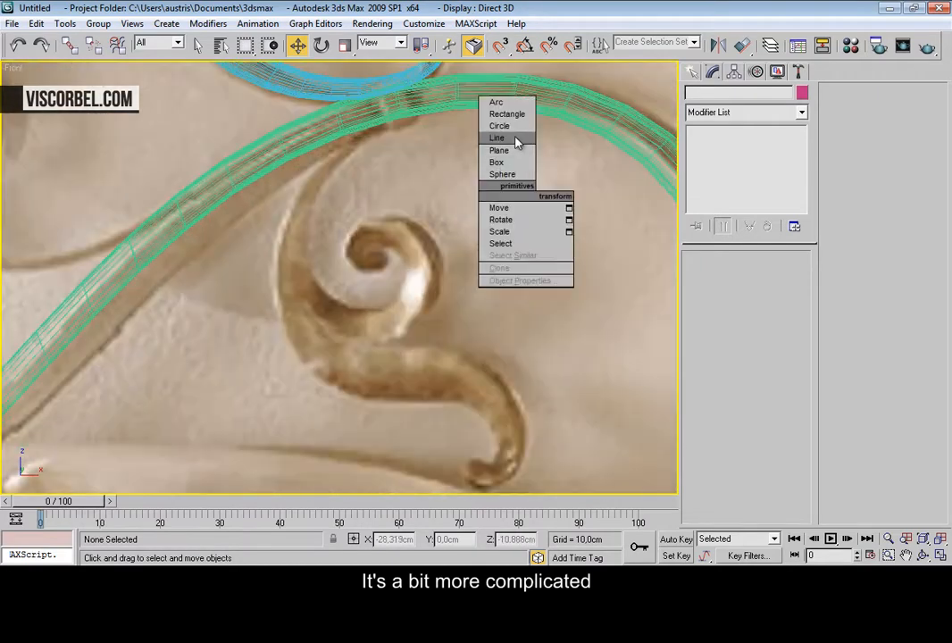
click(515, 141)
scroll(416, 197, down, 3)
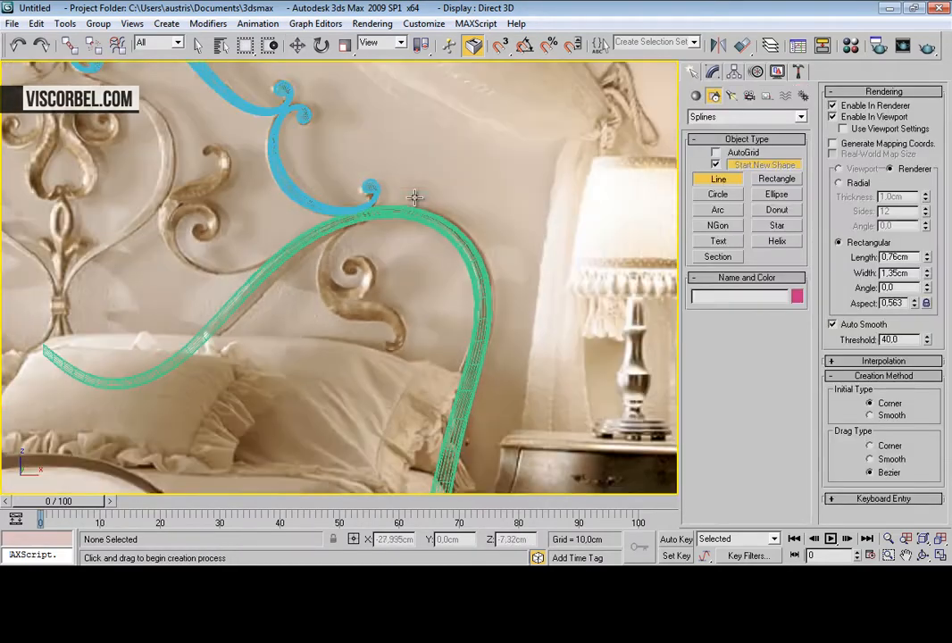
scroll(417, 198, up, 4)
middle_drag(415, 197, 423, 283)
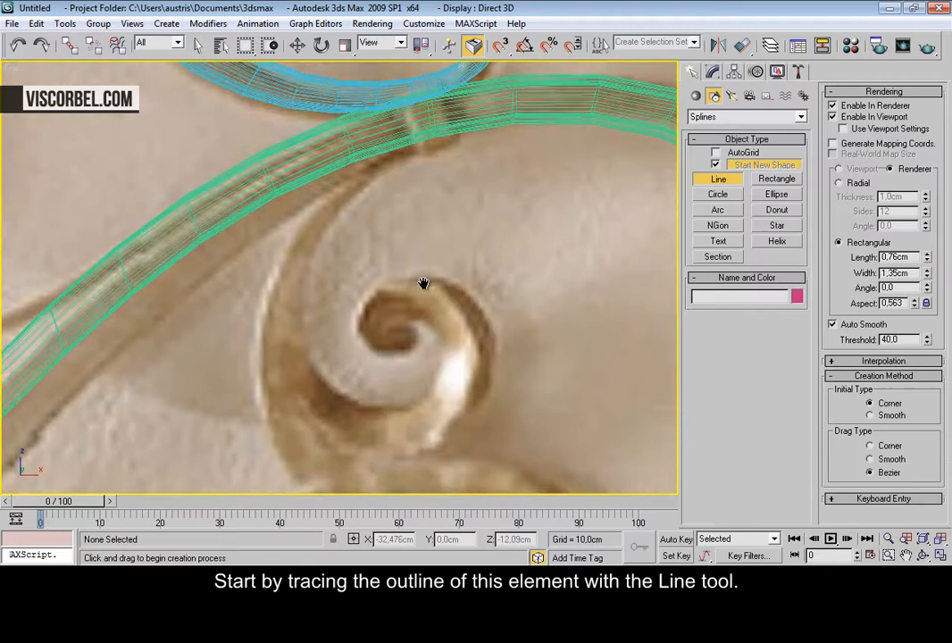
right_click(459, 199)
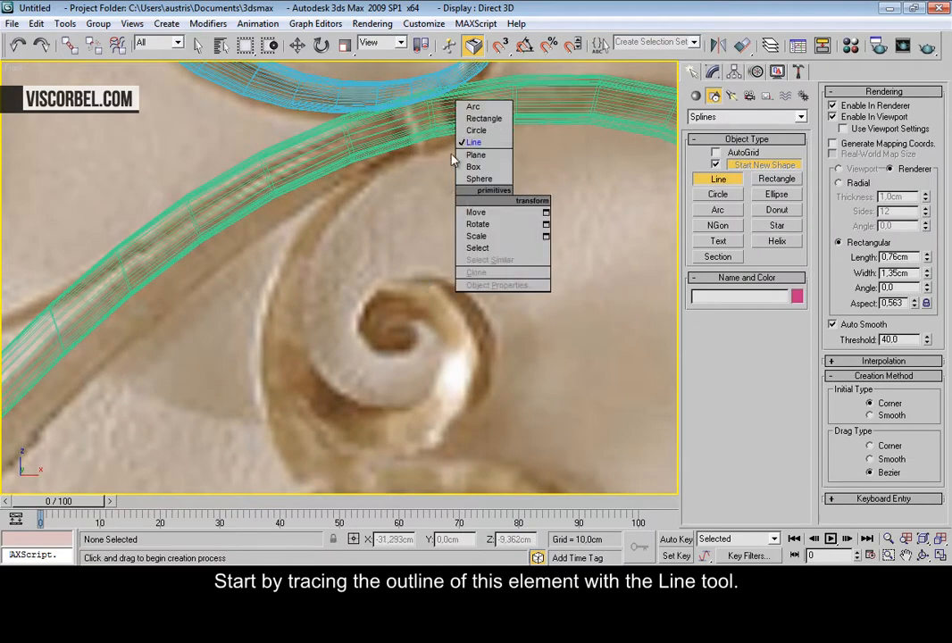
click(468, 143)
click(373, 154)
click(285, 245)
click(256, 374)
scroll(257, 398, down, 2)
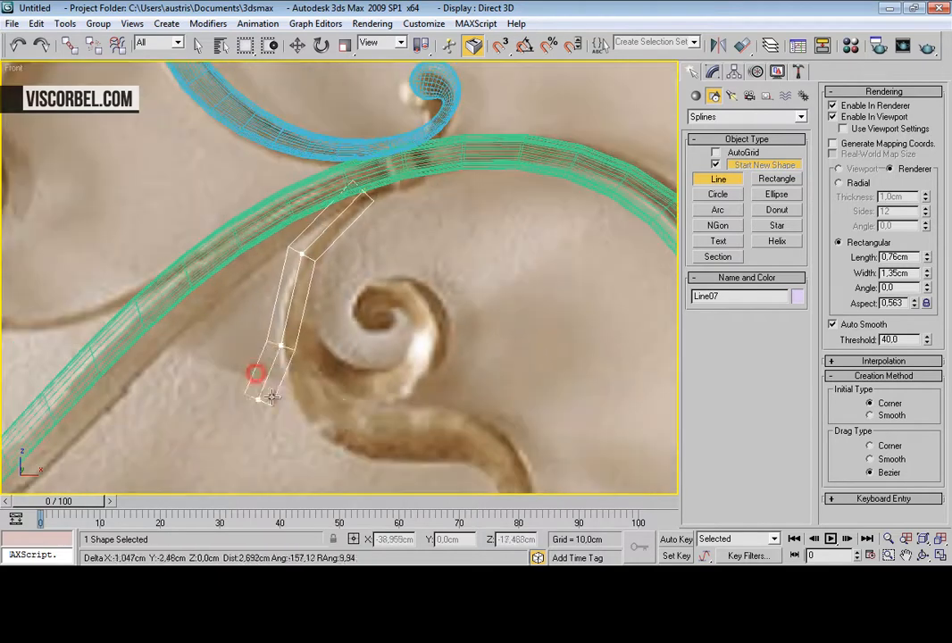
click(308, 429)
Step: Continue the line along the underside of the ornament's tail and around its small curled tip
scroll(359, 448, down, 1)
click(366, 411)
click(424, 409)
click(451, 430)
click(449, 451)
click(437, 447)
click(433, 459)
click(446, 468)
click(475, 456)
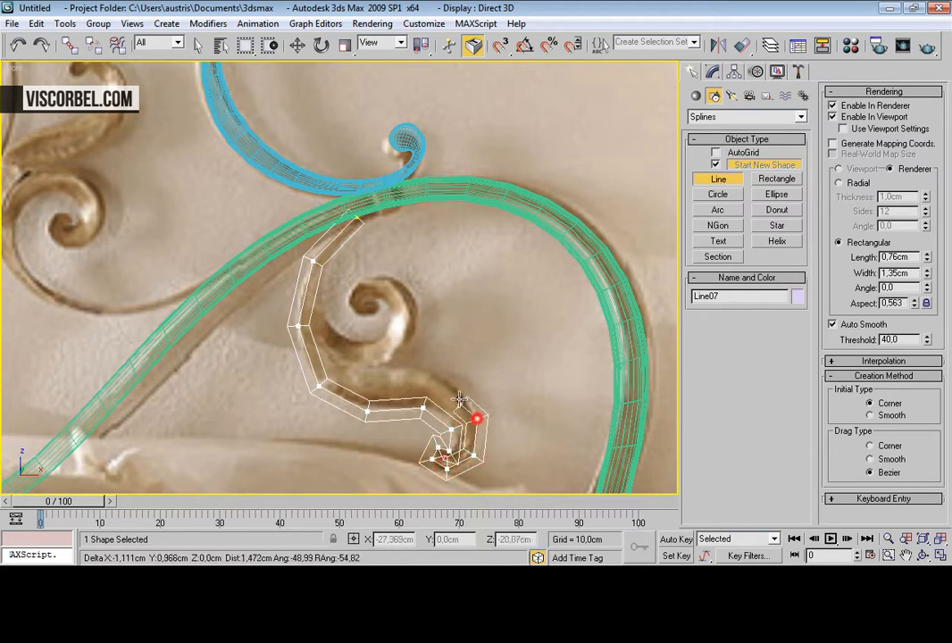
Step: Continue the line along the tail's upper edge, into the notch and around the spiral's outer edge to its centre
click(381, 368)
drag(340, 365, 383, 365)
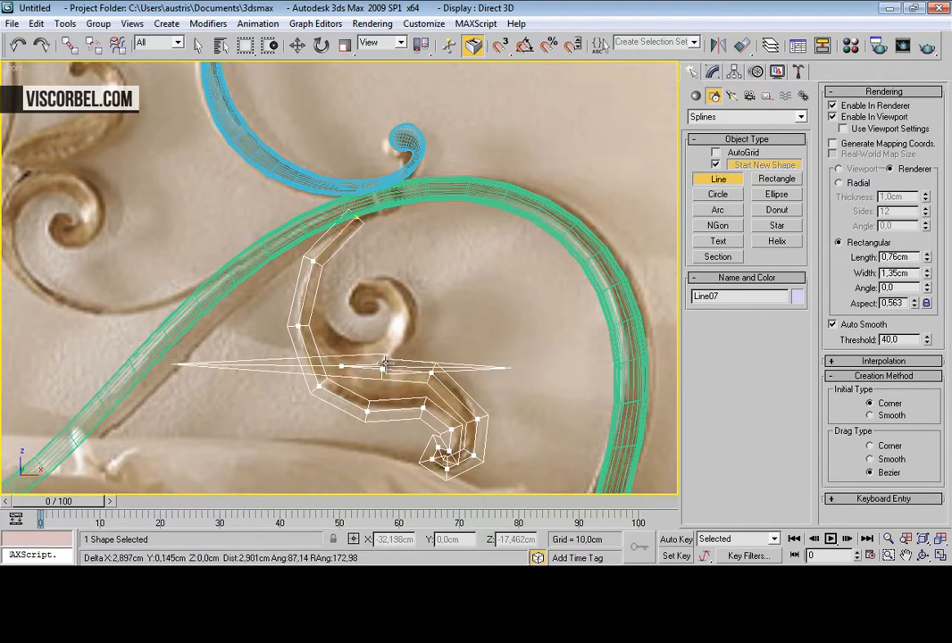
click(414, 330)
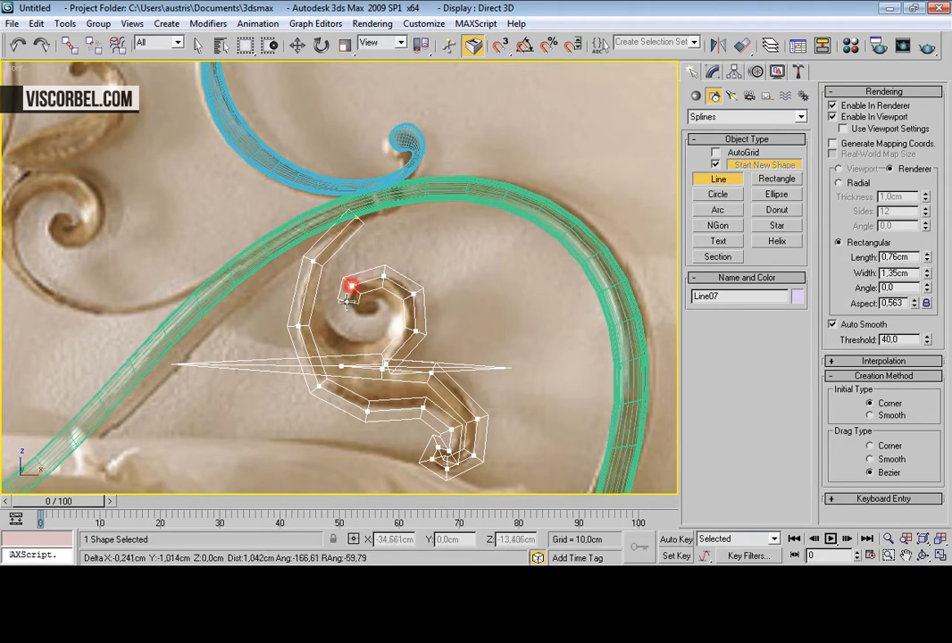
scroll(367, 319, up, 6)
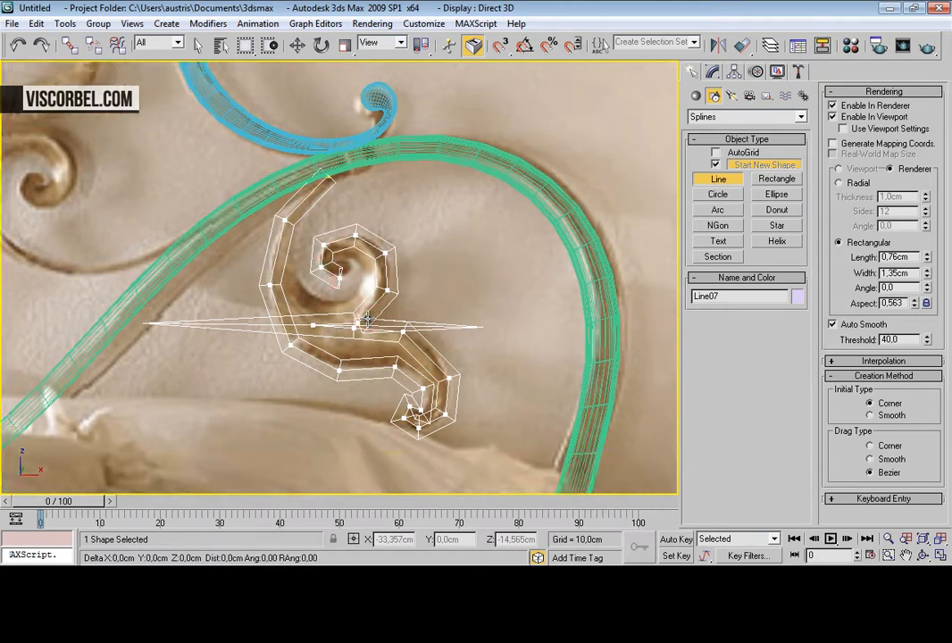
drag(371, 263, 373, 244)
click(372, 241)
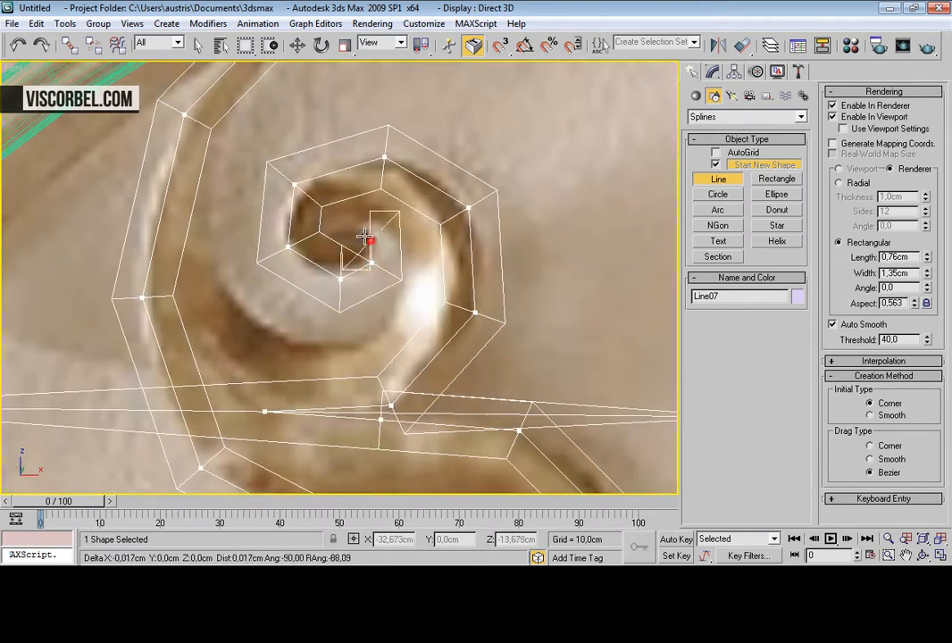
Step: Trace the spiral's inner edge from the curl's centre around and up the stem, and close the spline at its start
click(358, 229)
click(359, 219)
click(390, 232)
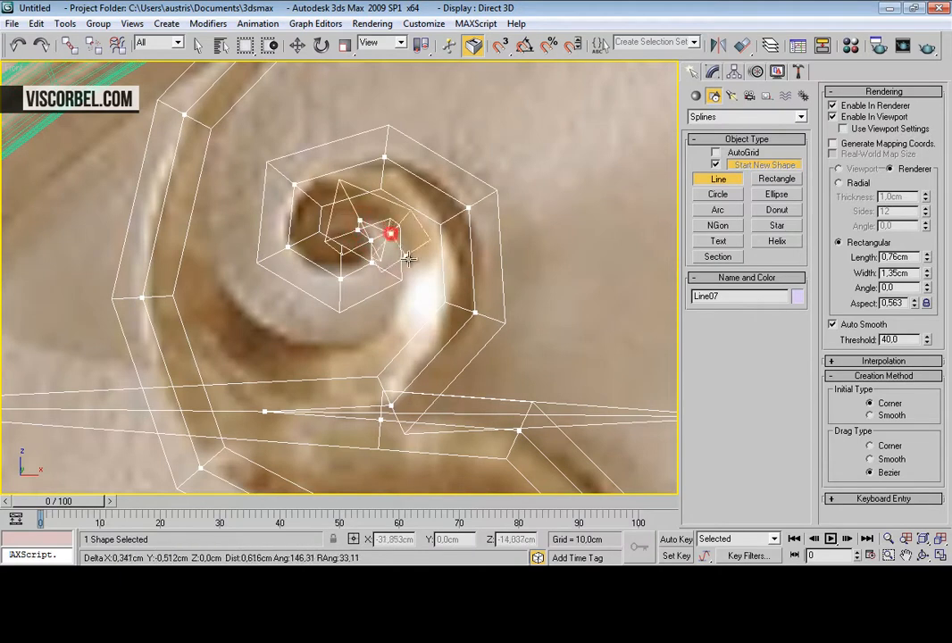
click(390, 284)
click(348, 337)
click(281, 336)
click(220, 278)
click(218, 128)
scroll(218, 128, down, 5)
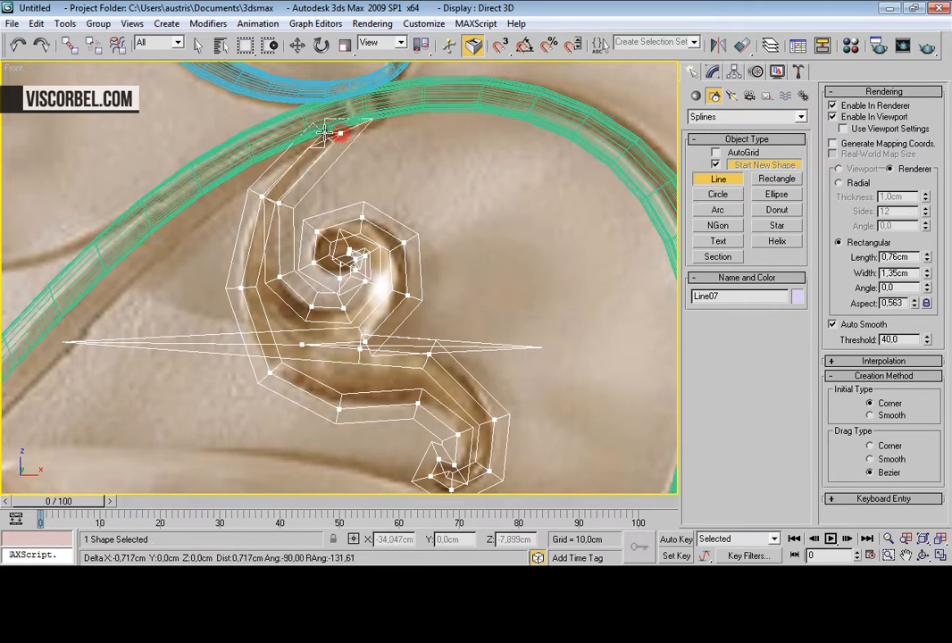
click(325, 135)
click(454, 337)
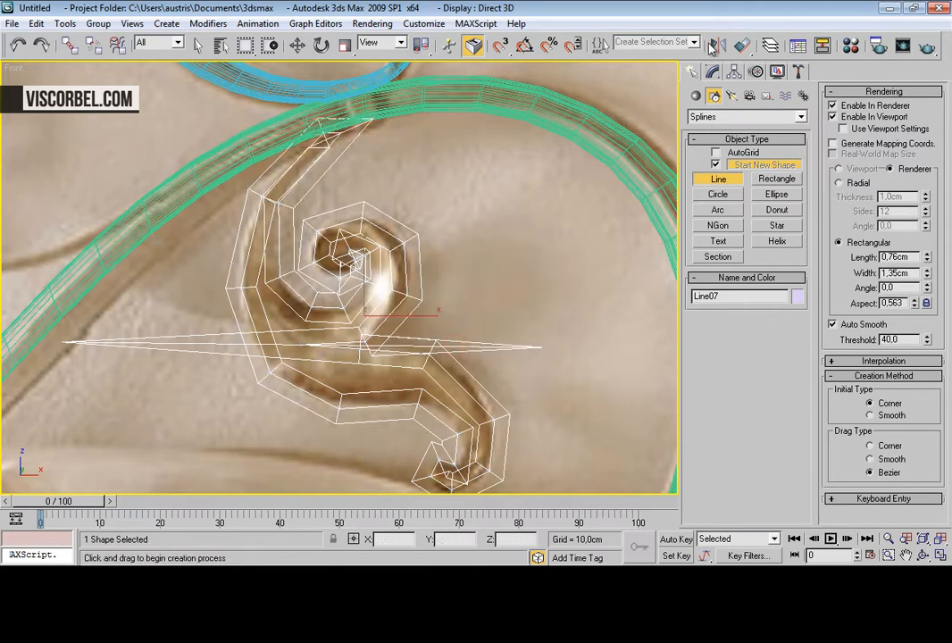
Step: Turn off the outline's Enable In Renderer and Enable In Viewport options
click(713, 72)
click(696, 285)
click(696, 273)
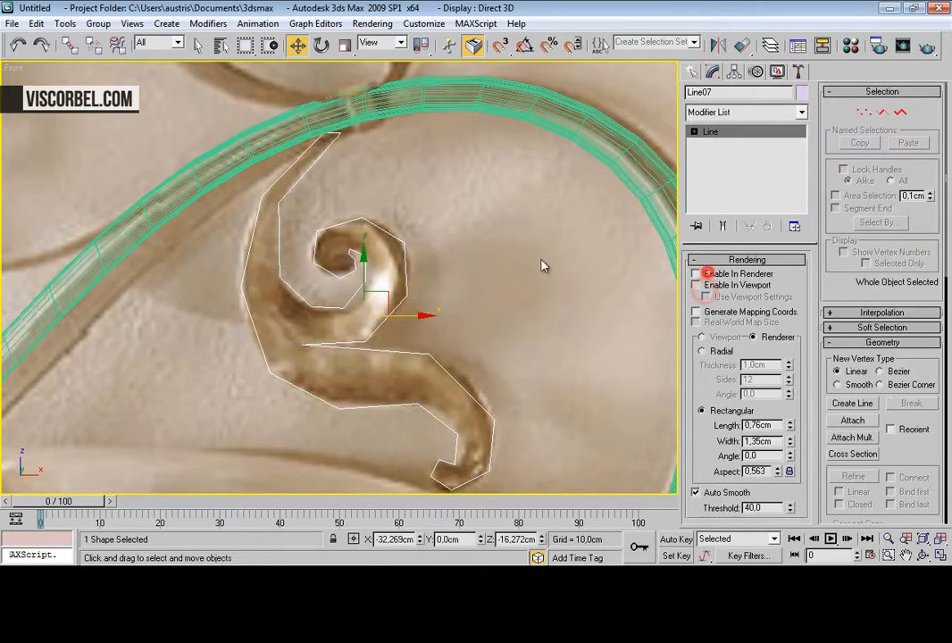
Step: Edit the outline's vertices and move those at the notch and along the tail's upper edge closer to the photo
scroll(303, 248, up, 2)
right_click(471, 271)
click(443, 238)
click(423, 265)
click(369, 308)
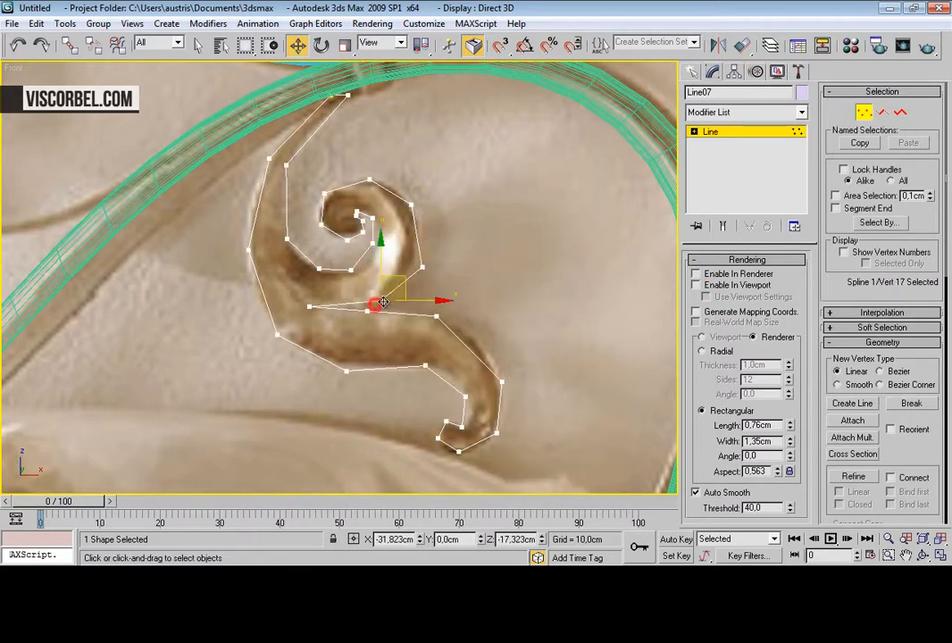
click(402, 299)
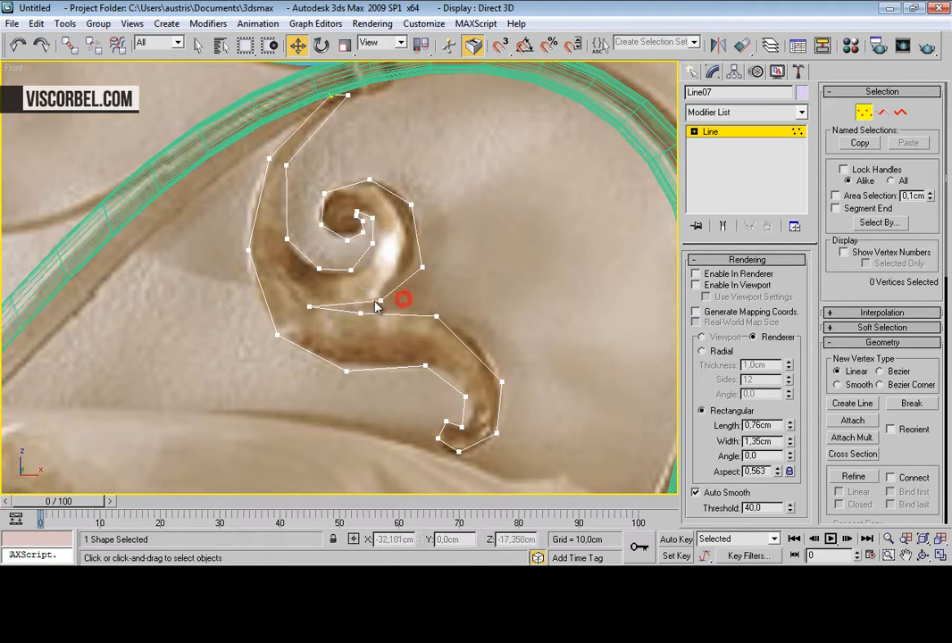
click(380, 301)
click(459, 292)
click(438, 308)
click(501, 382)
Step: Refine the outline with one extra vertex on the tail's upper edge and one on its lower edge
right_click(564, 314)
click(533, 376)
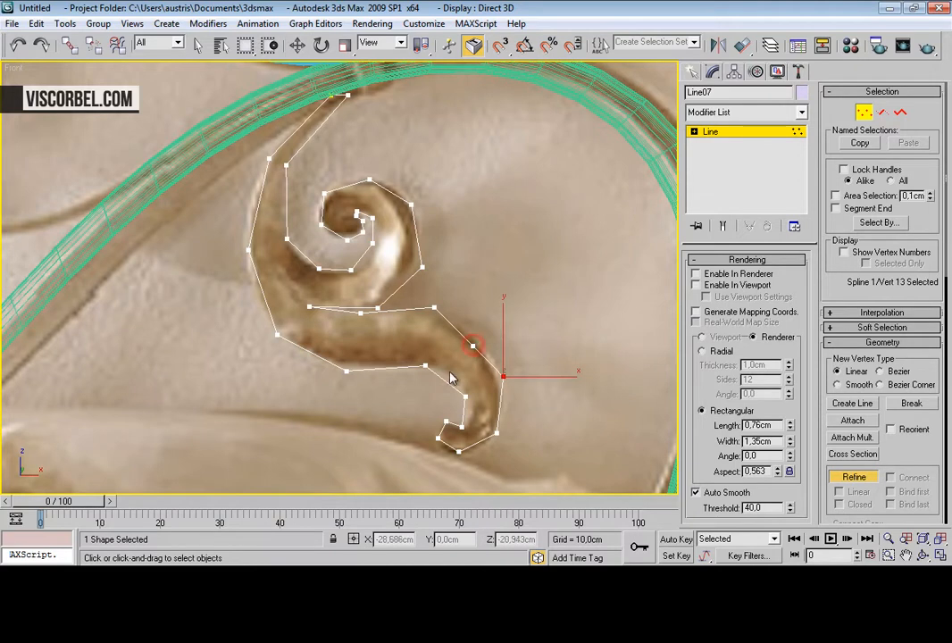
right_click(487, 334)
click(437, 422)
click(443, 378)
right_click(423, 369)
Step: Move the vertices around the tail's bend so both edges follow the ornament in the photo more smoothly
drag(424, 368, 410, 368)
click(433, 305)
drag(433, 305, 417, 305)
drag(473, 346, 474, 331)
click(445, 374)
click(537, 338)
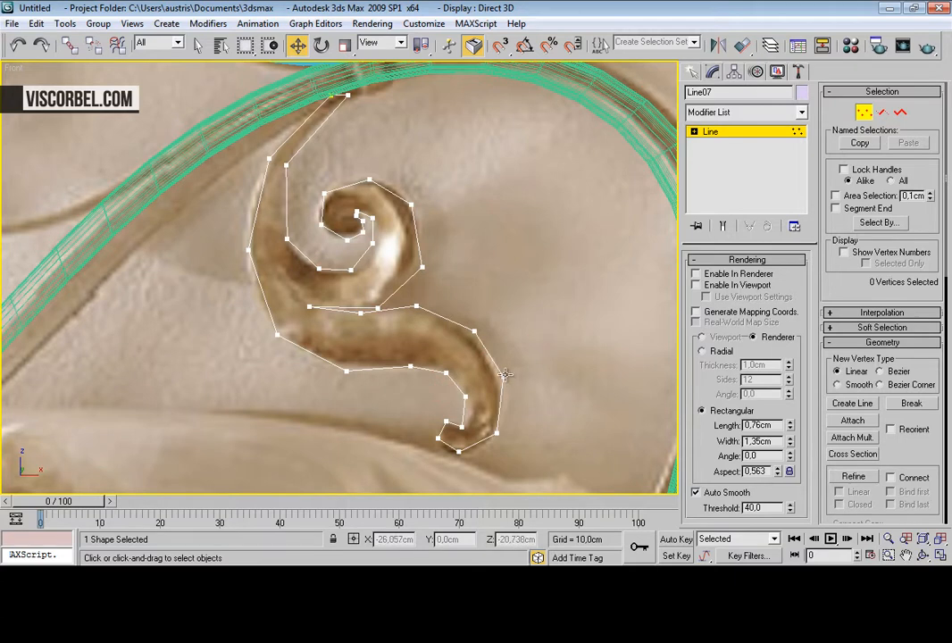
click(505, 379)
drag(508, 383, 511, 393)
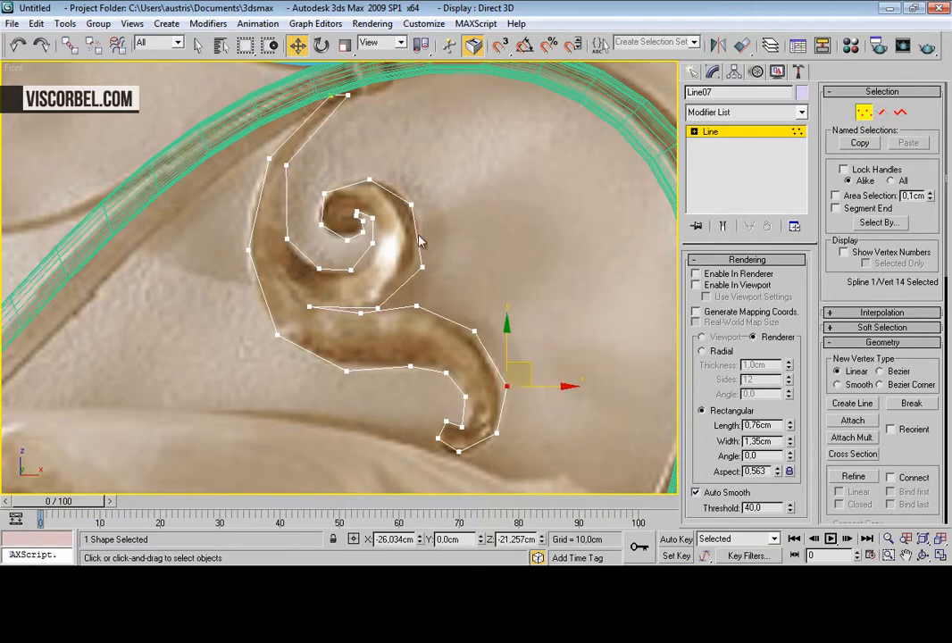
Step: Move the vertex at the spiral's base against the neighbouring notch vertex on the tail's upper edge
scroll(430, 247, up, 3)
key(1)
key(1)
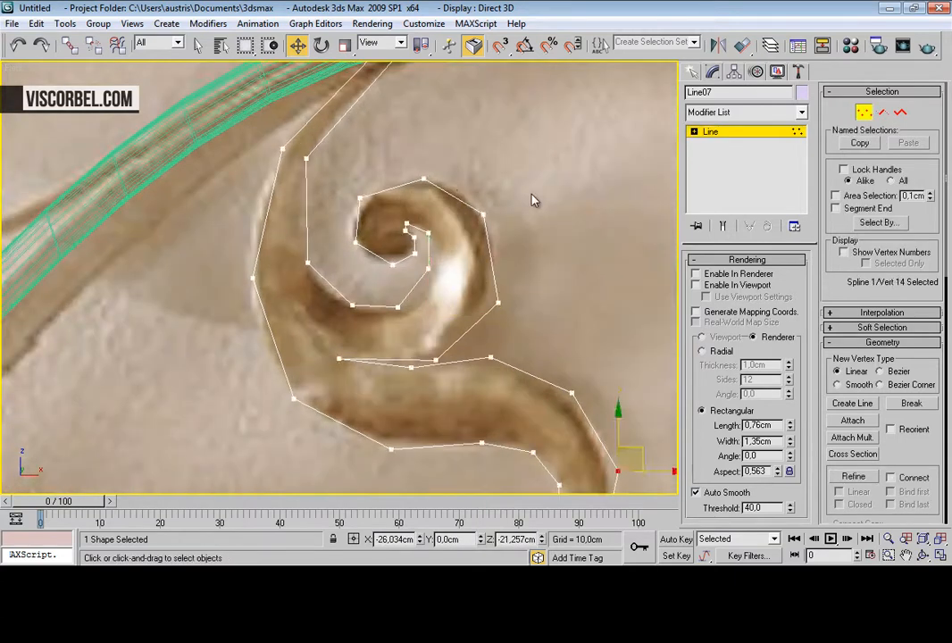
scroll(531, 202, down, 4)
key(1)
scroll(473, 262, up, 4)
key(1)
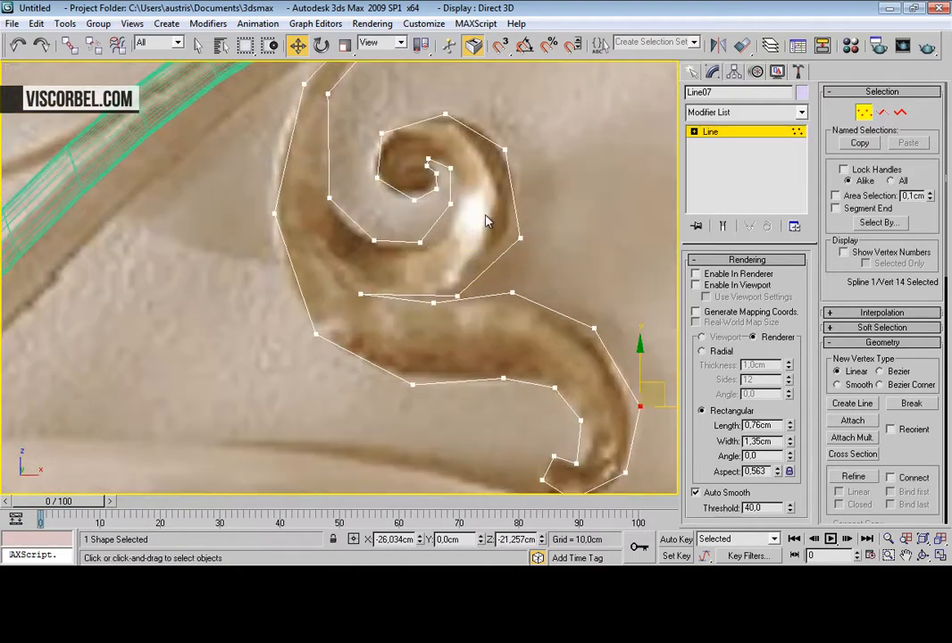
right_click(500, 260)
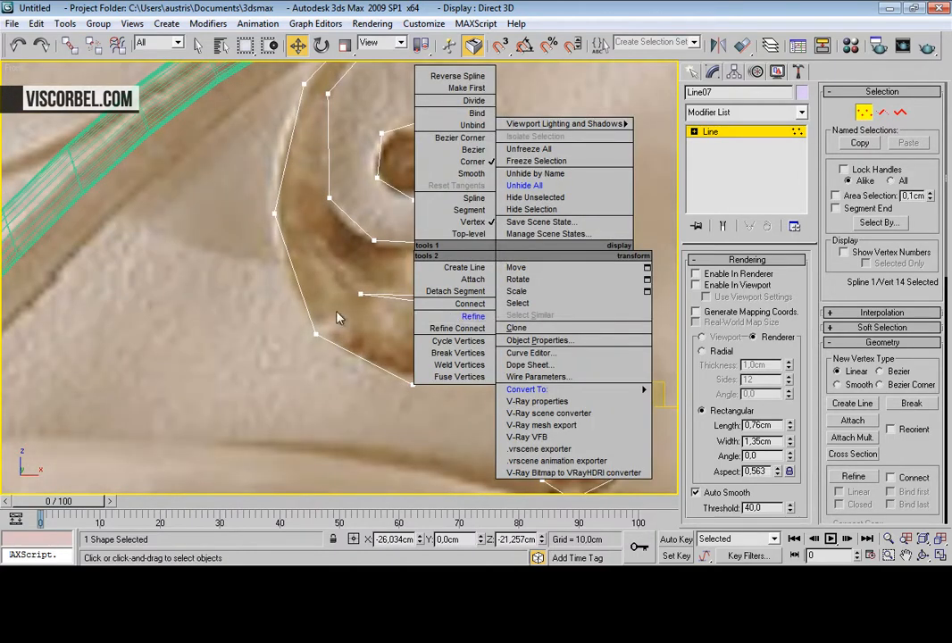
click(465, 323)
click(457, 295)
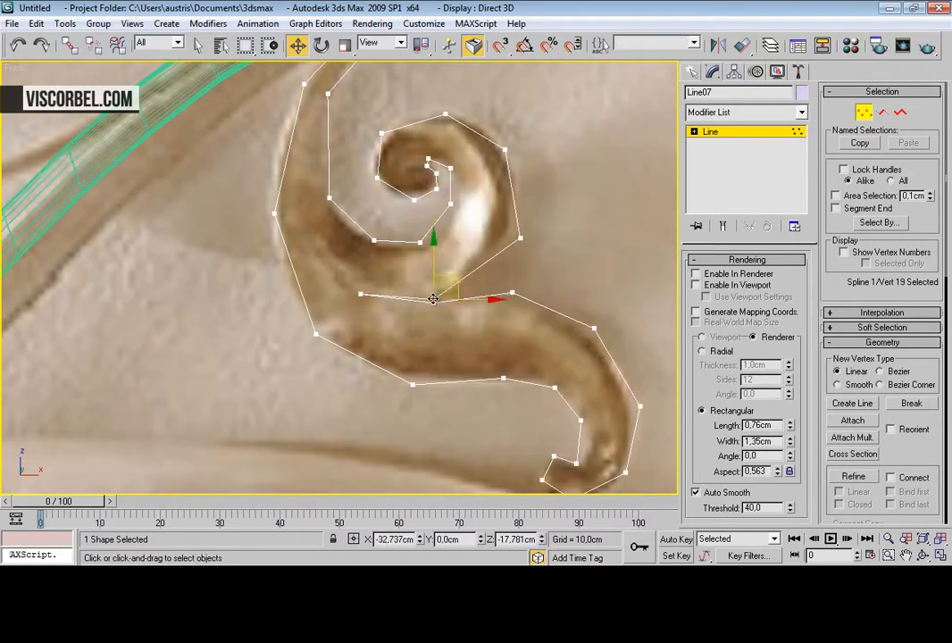
Step: Refine the spiral with an extra vertex on its lower outer edge and another on its inner edge
right_click(548, 250)
click(523, 313)
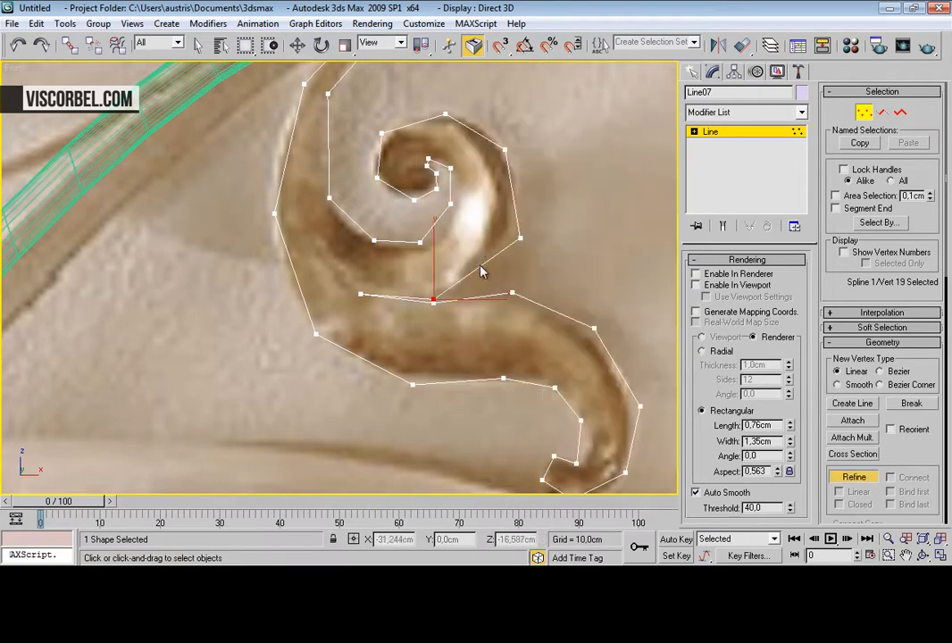
click(436, 221)
right_click(437, 222)
Step: Shift the vertices on the spiral's inner and outer edges to round its right-hand curve, and leave vertex editing
drag(437, 221, 442, 227)
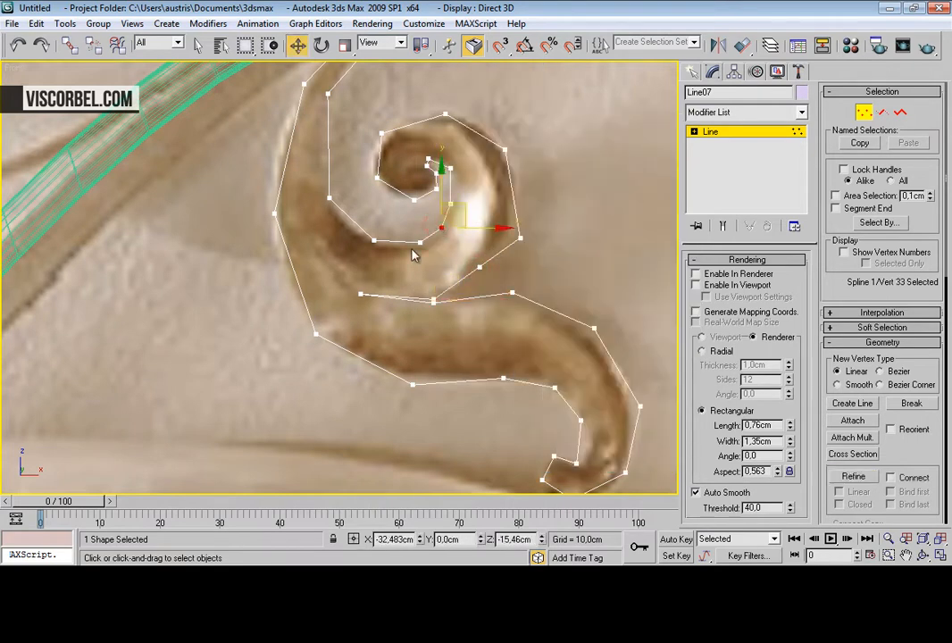
click(479, 266)
drag(478, 266, 485, 282)
click(519, 237)
drag(520, 237, 525, 219)
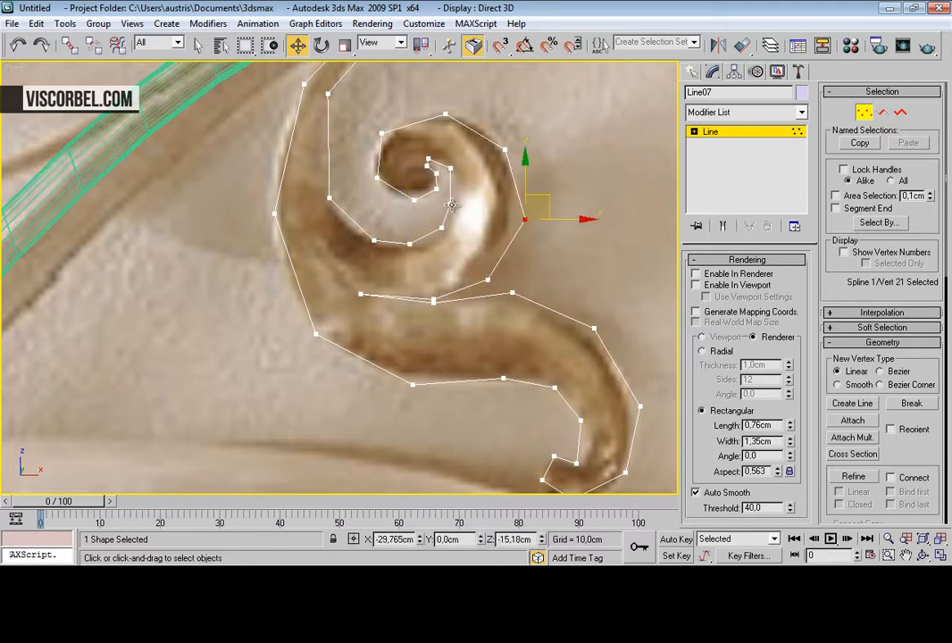
click(453, 203)
key(1)
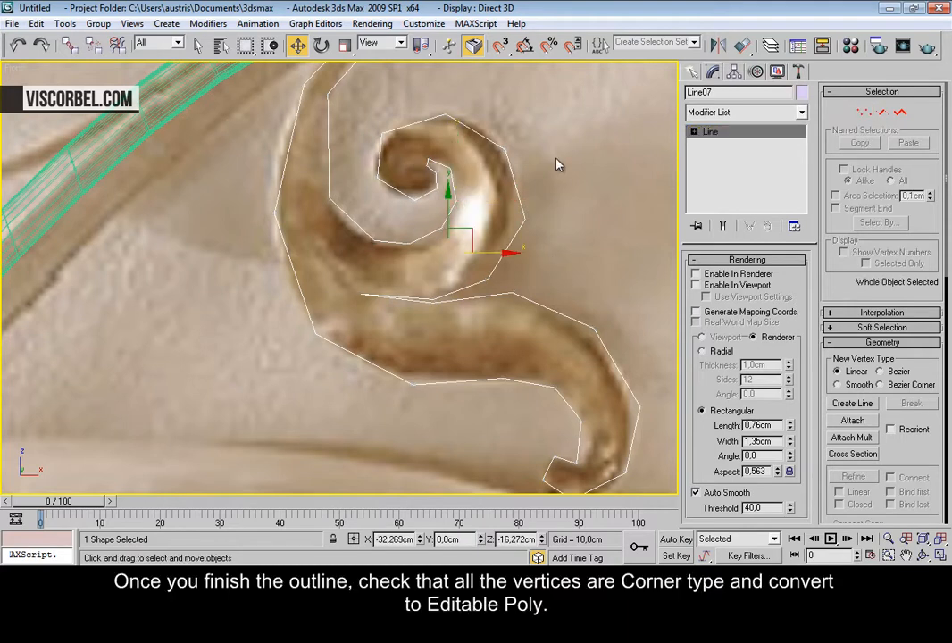
Step: Select all of the outline's vertices and set them to the Corner type
scroll(499, 143, down, 3)
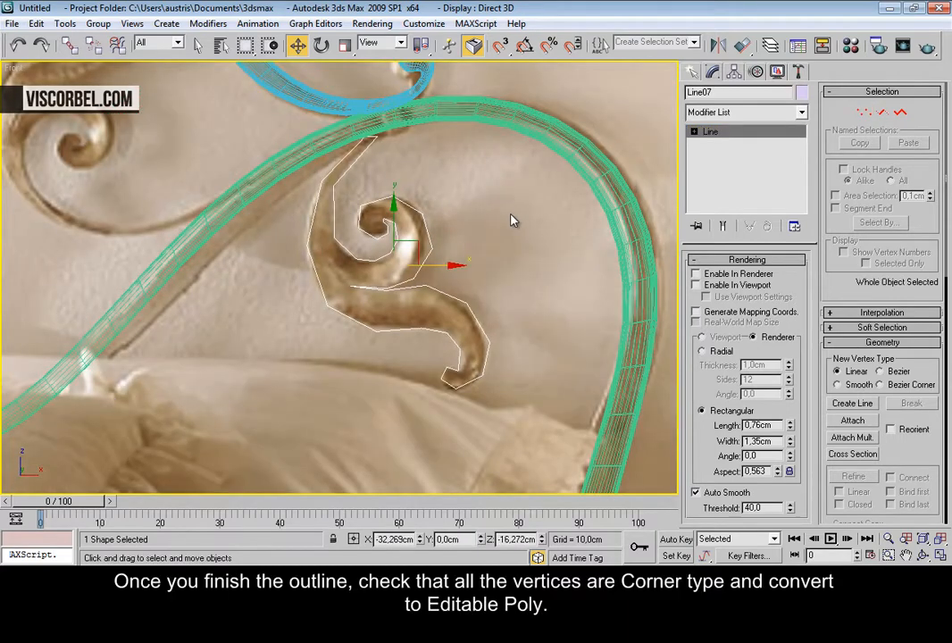
scroll(511, 221, up, 3)
key(1)
key(ctrl+a)
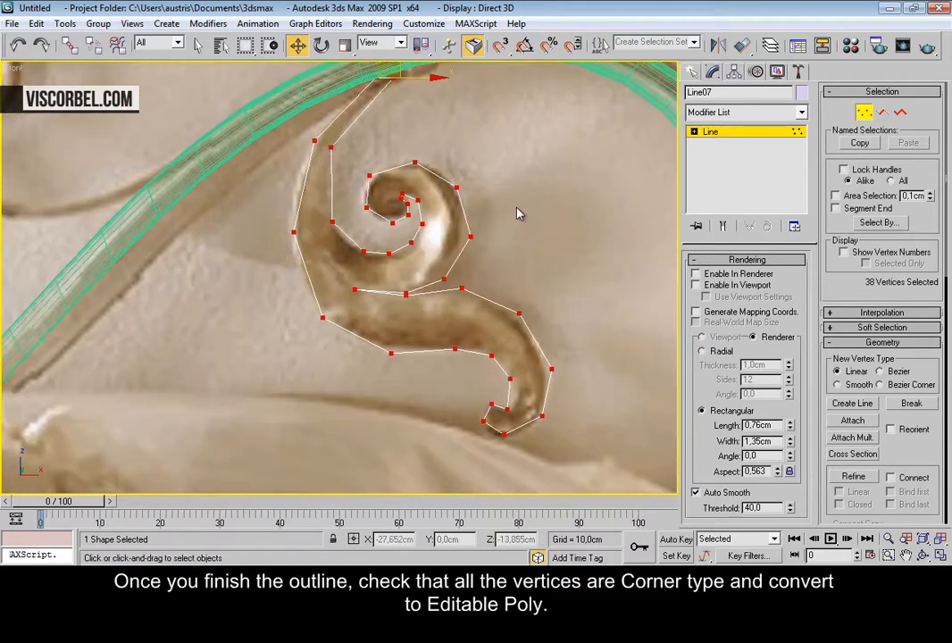
right_click(516, 211)
click(497, 108)
key(1)
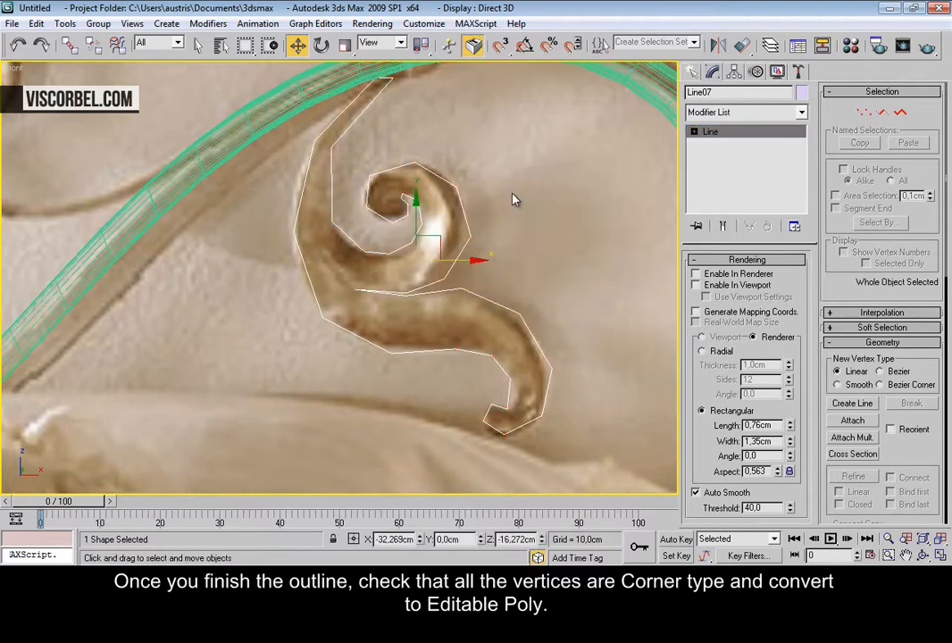
Step: Convert the closed ornament outline to an Editable Poly
right_click(511, 191)
mouse_move(540, 327)
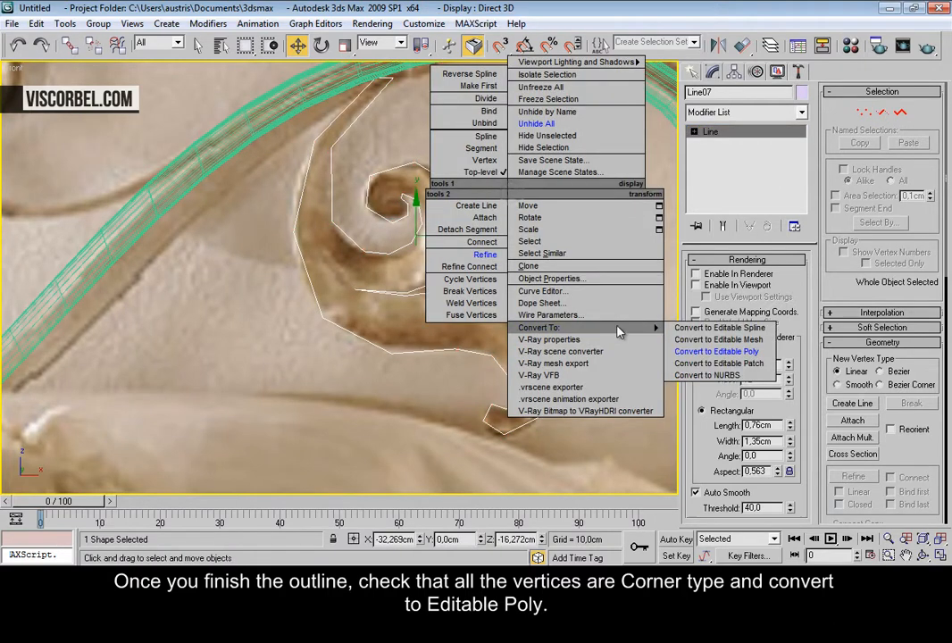
click(718, 353)
Step: Connect opposite vertices of the poly across the ornament's stem and its left-hand bend
middle_drag(540, 242, 527, 325)
scroll(312, 237, up, 3)
drag(335, 207, 341, 204)
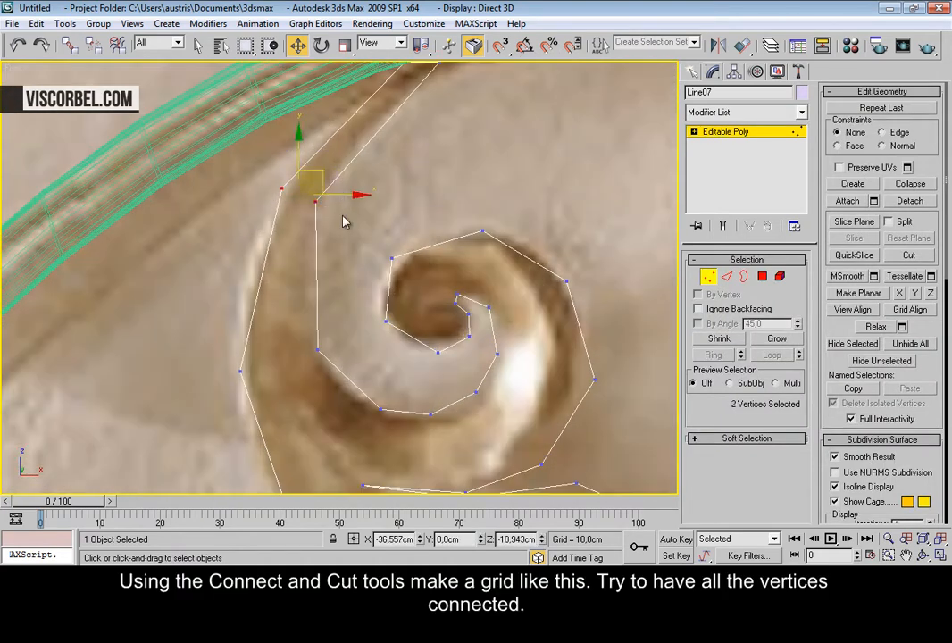
drag(331, 403, 334, 405)
key(ctrl+shift+e)
middle_drag(373, 413, 370, 306)
drag(349, 278, 386, 398)
key(ctrl+shift+e)
Step: Connect the vertex pairs across the band along the lower part of the spiral
drag(235, 338, 425, 470)
drag(407, 274, 471, 394)
click(489, 312)
drag(461, 279, 552, 367)
key(ctrl+shift+e)
Step: Connect the inner and outer vertices across the spiral's right side and top
scroll(536, 263, up, 2)
middle_drag(534, 261, 435, 337)
scroll(437, 338, down, 2)
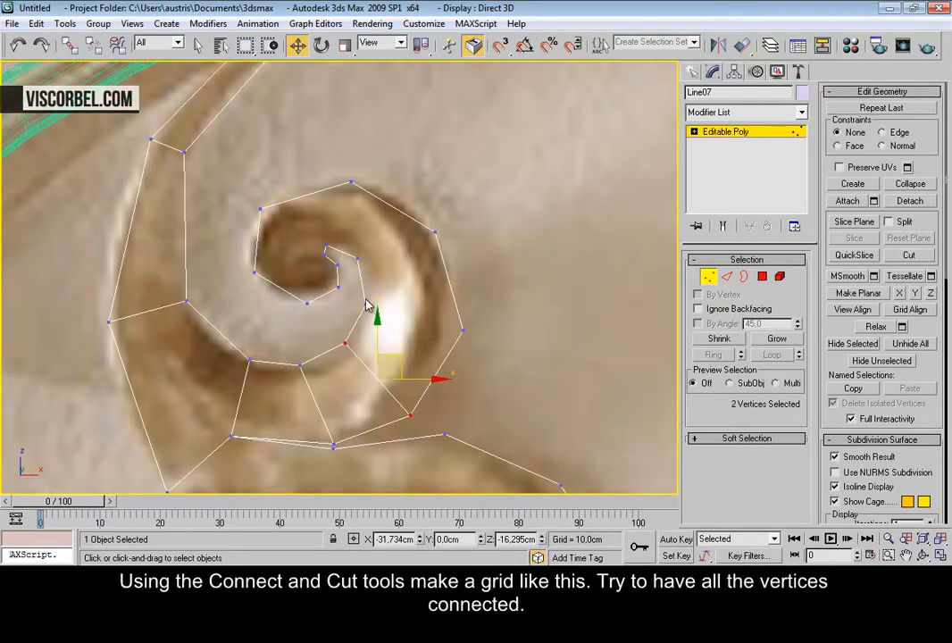
scroll(438, 322, up, 2)
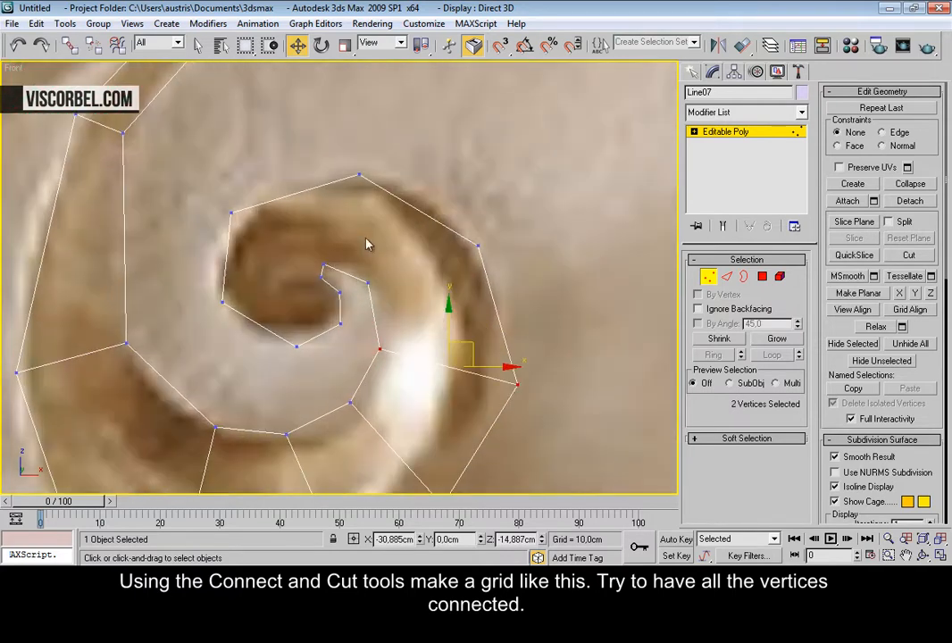
drag(514, 316, 514, 317)
key(ctrl+shift+e)
drag(297, 150, 400, 266)
key(ctrl+shift+e)
Step: Divide the spiral's innermost curl with edges joining its outer vertices to the centre, using Connect and Cut
click(231, 213)
ctrl+click(323, 266)
click(354, 366)
right_click(416, 321)
click(384, 393)
click(222, 300)
Step: Cut two edges across the first part of the tail, joining its upper vertices to the lower ones
scroll(430, 336, down, 4)
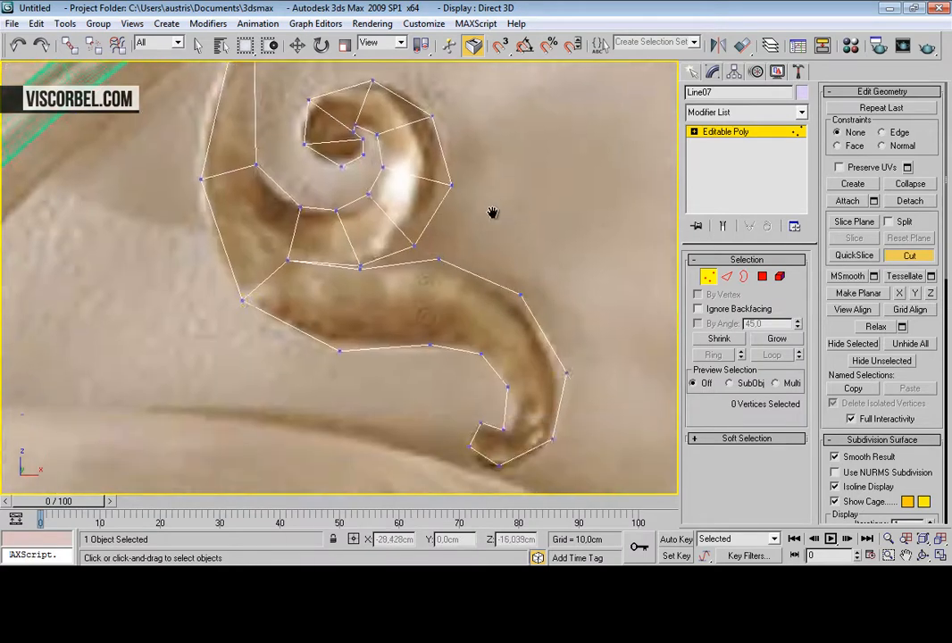
scroll(370, 214, up, 4)
click(369, 265)
click(339, 382)
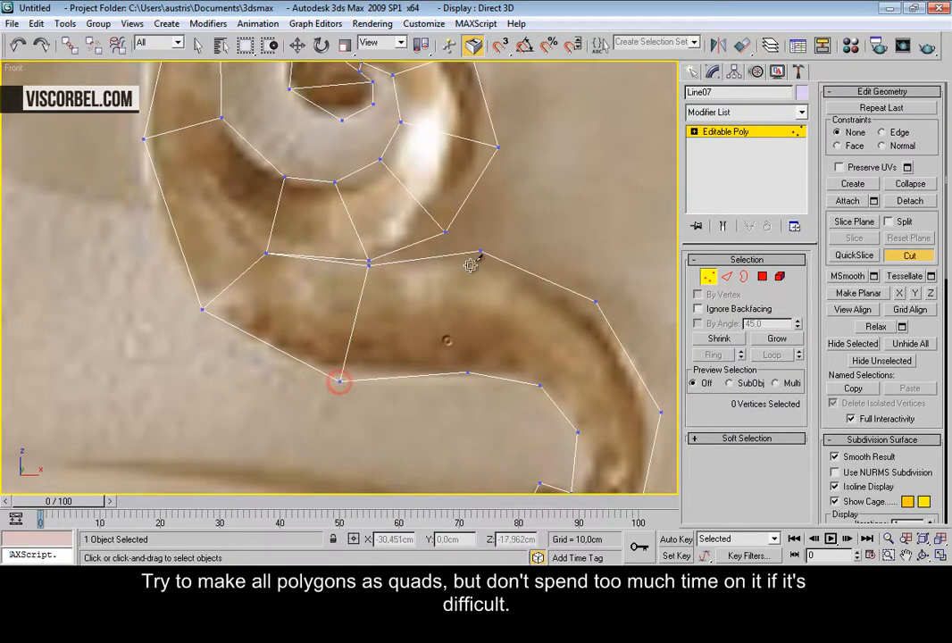
click(480, 251)
click(467, 374)
Step: Connect the opposite vertices across the tail's downward bend
middle_drag(573, 363, 360, 188)
right_click(346, 144)
drag(336, 148, 473, 402)
key(ctrl+shift+e)
key(ctrl+shift+e)
click(432, 420)
Step: Cut an edge across the tail's small curled tip and adjust the tip's inner vertex
right_click(390, 338)
click(371, 171)
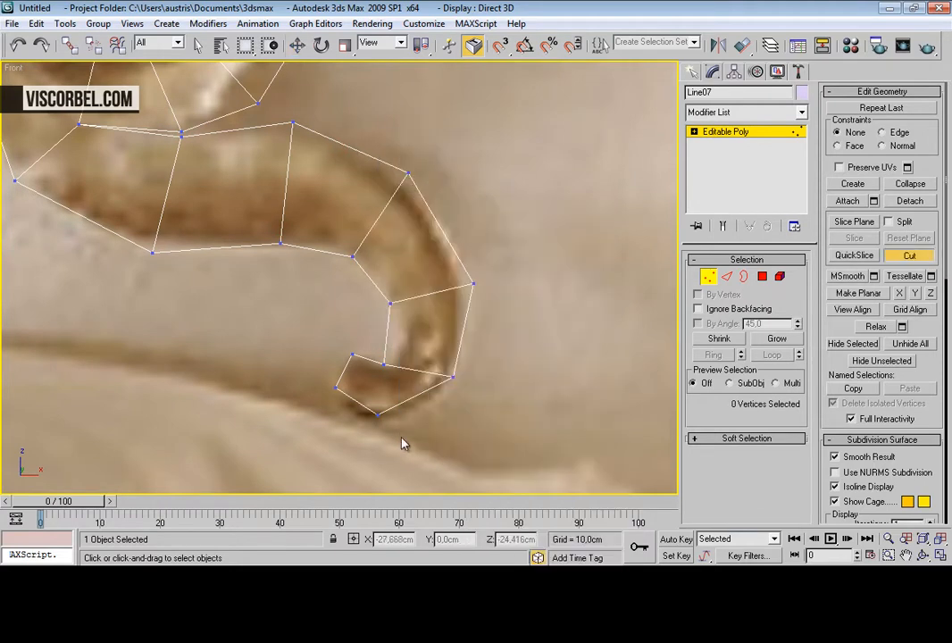
right_click(366, 361)
click(370, 357)
click(352, 353)
scroll(349, 364, down, 5)
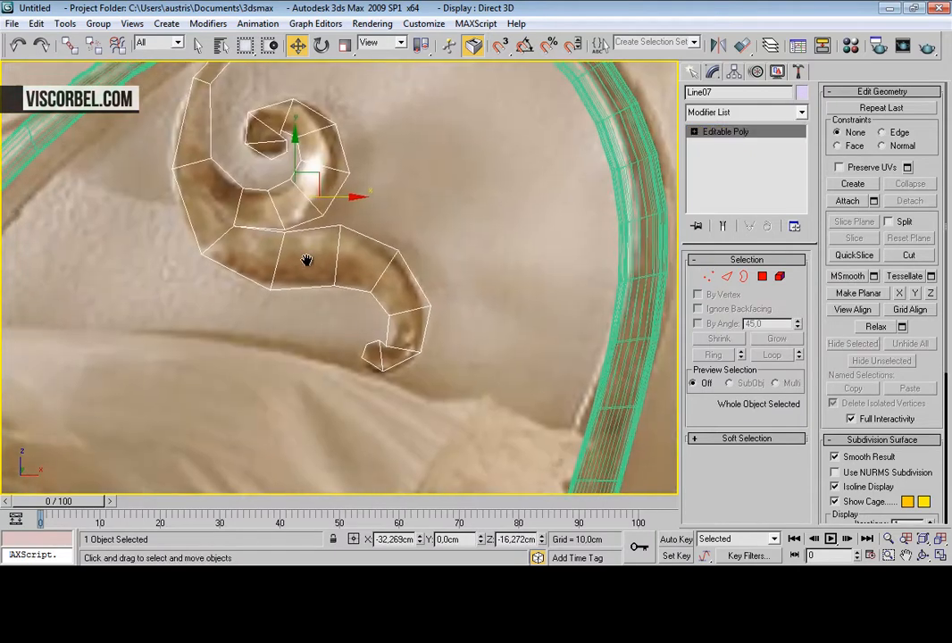
drag(383, 347, 387, 342)
key(1)
Step: Cut a lengthwise edge from the vertex where the curl meets the tail up through the stem to its upper end
middle_drag(316, 133, 349, 178)
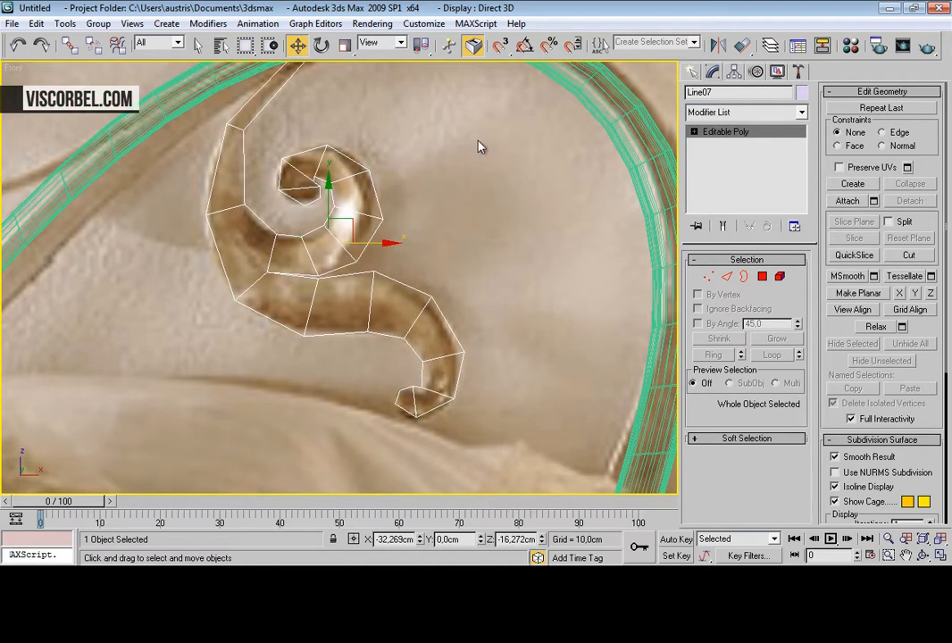
scroll(548, 234, up, 6)
key(1)
right_click(564, 230)
click(542, 89)
click(389, 347)
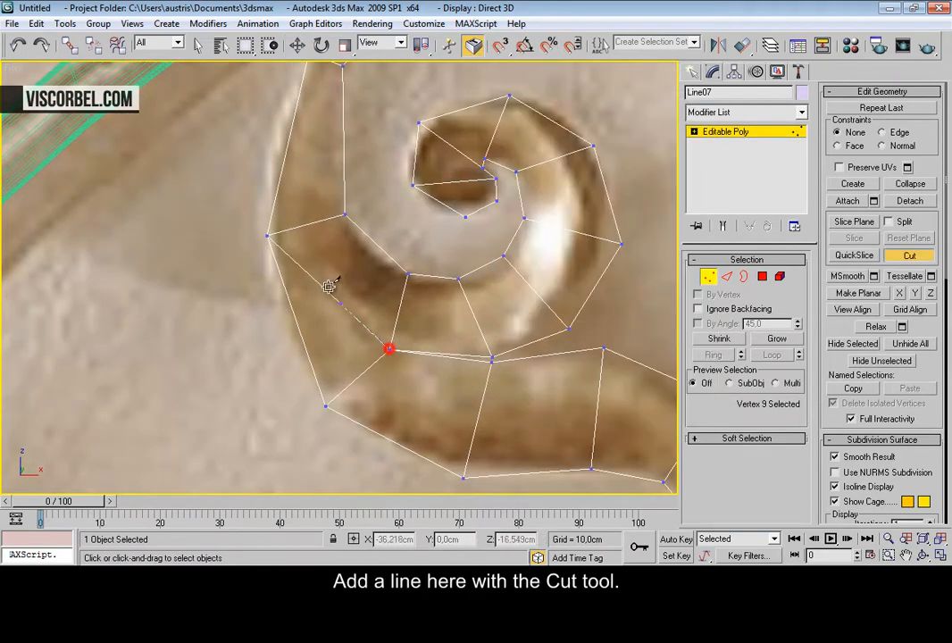
click(311, 225)
scroll(332, 272, down, 2)
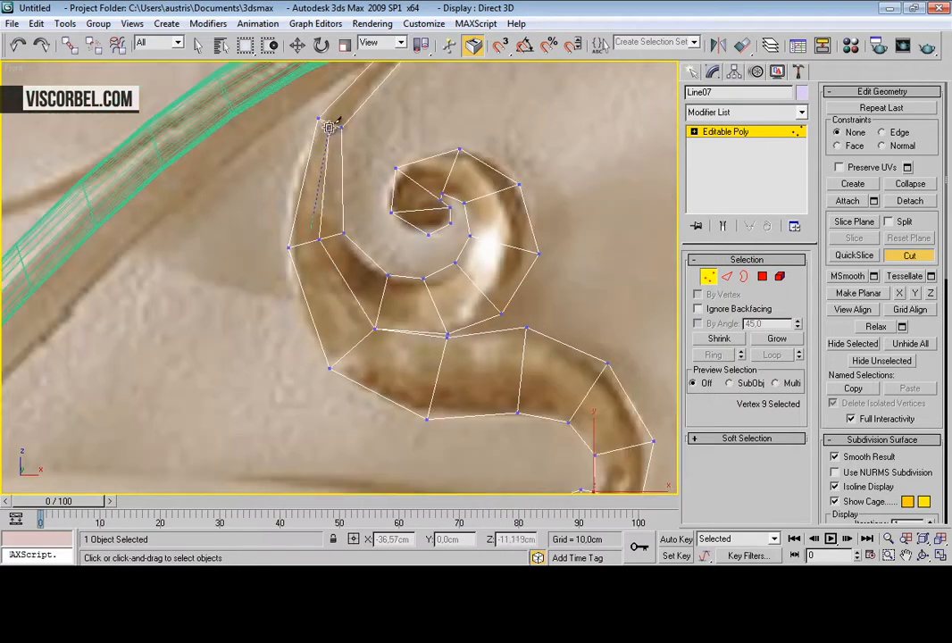
scroll(332, 124, down, 1)
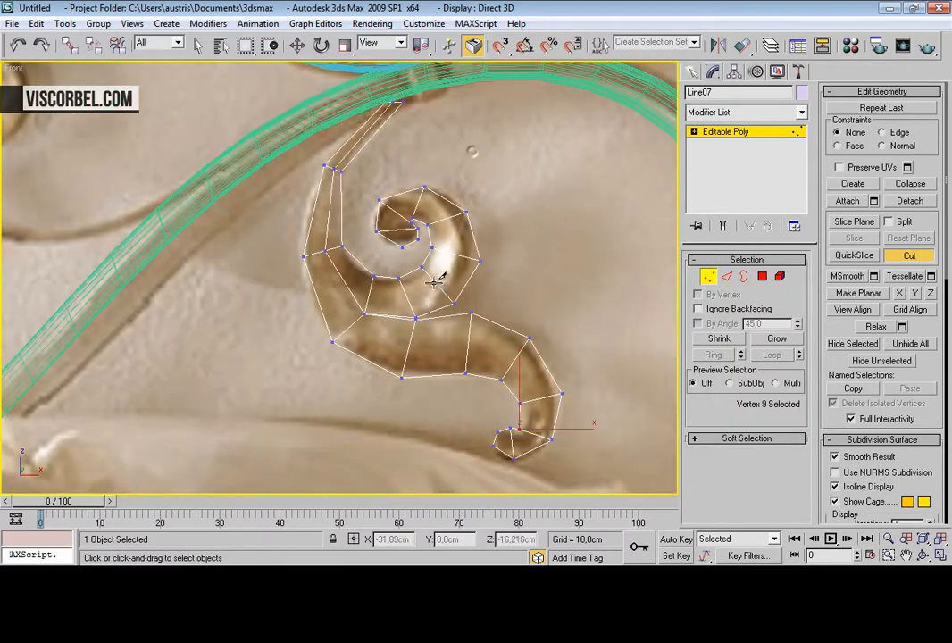
Step: Move the innermost curl's lowest vertex slightly to fit the curl's outline in the photo
scroll(435, 282, up, 3)
right_click(427, 254)
drag(376, 208, 409, 219)
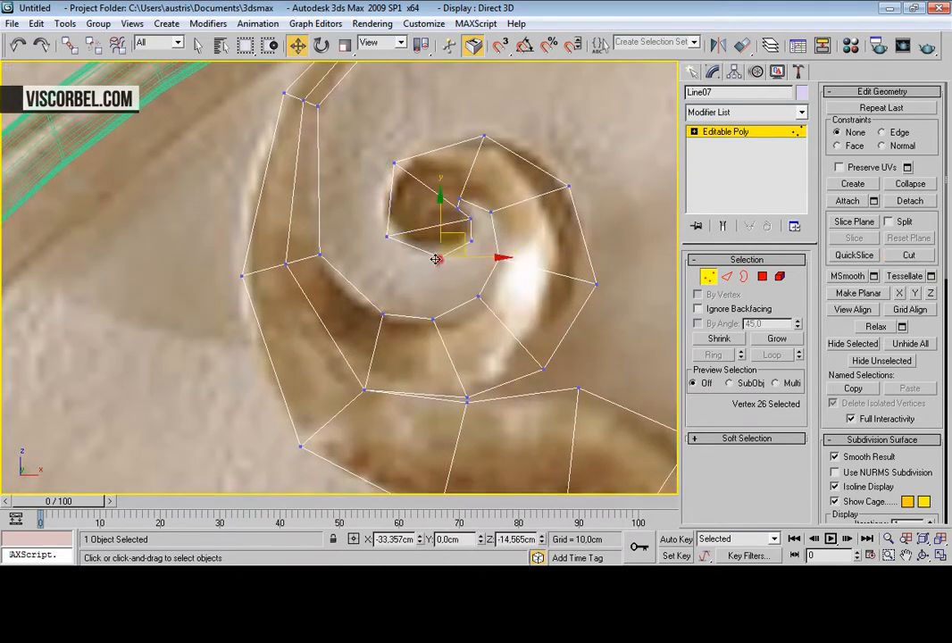
click(426, 291)
Step: Compare the spiral's mesh with the scrolls in the reference photo to judge where more edges are needed
scroll(425, 282, down, 4)
scroll(404, 237, up, 4)
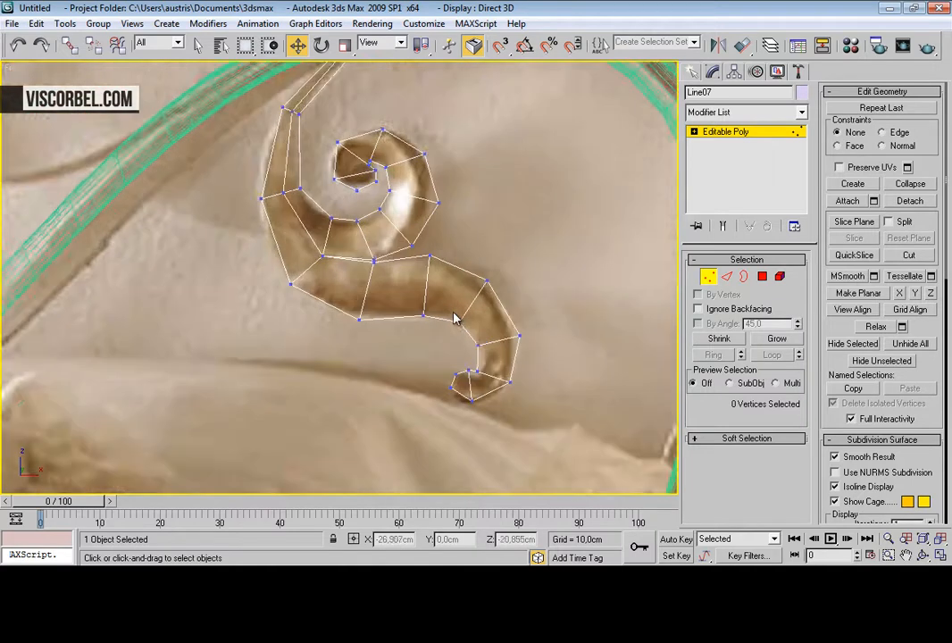
middle_drag(393, 206, 382, 270)
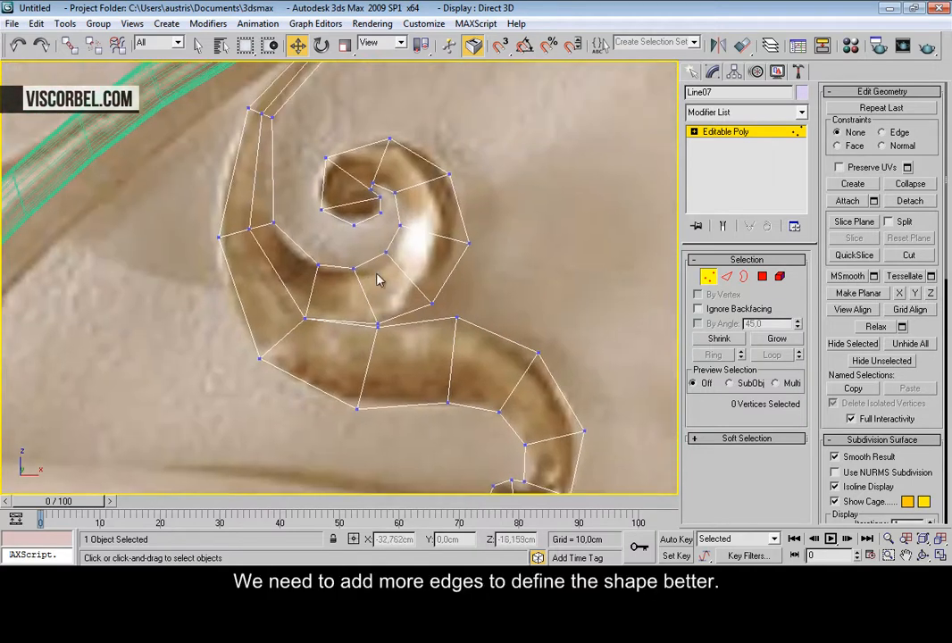
scroll(313, 239, down, 6)
scroll(388, 255, up, 6)
scroll(447, 268, down, 4)
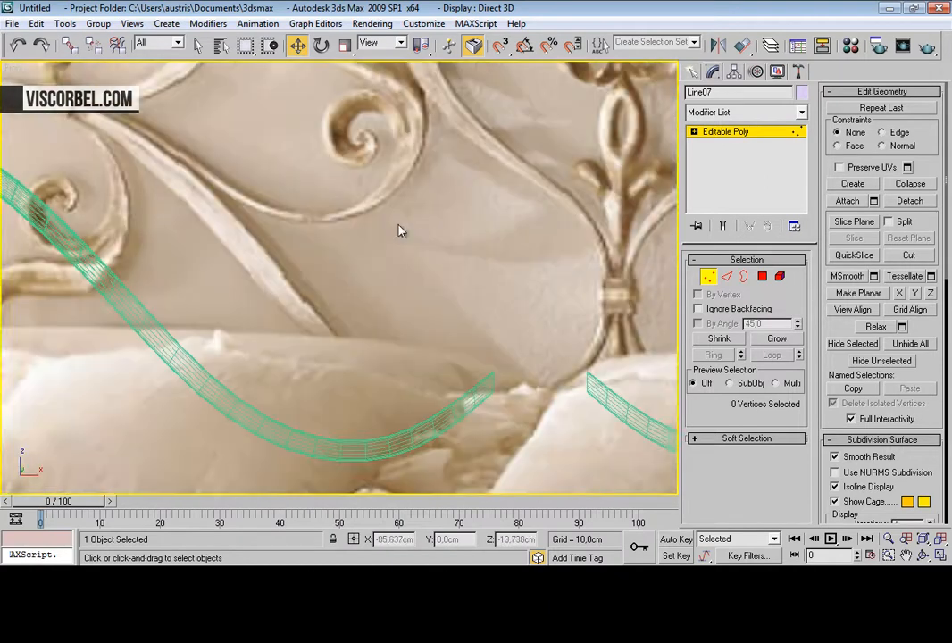
scroll(308, 209, up, 6)
scroll(416, 248, up, 5)
scroll(447, 255, down, 2)
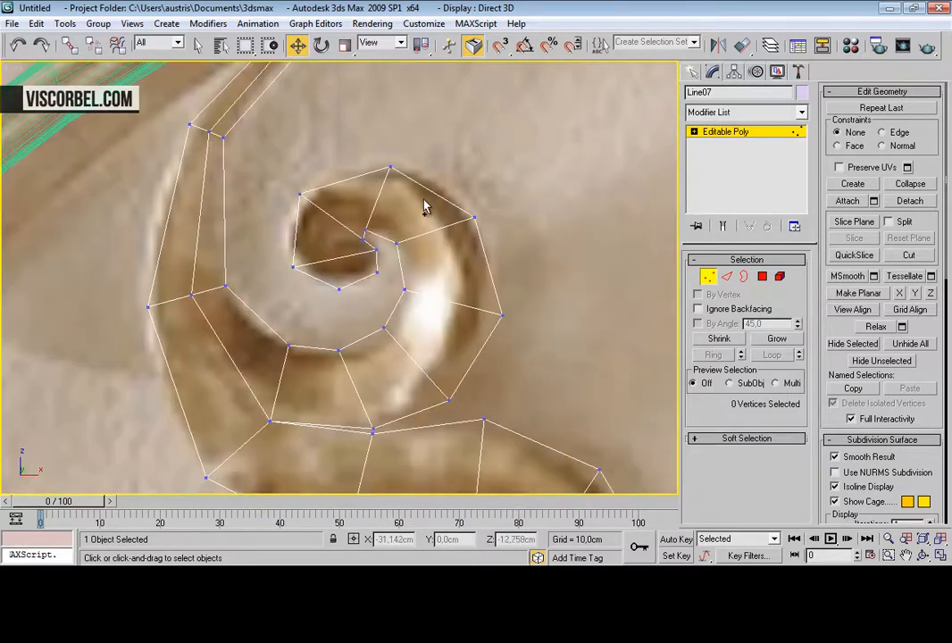
Step: Cut a continuous edge following the photographed ridge from the curl's upper part around its outer bend and up the stem to its upper end
right_click(407, 223)
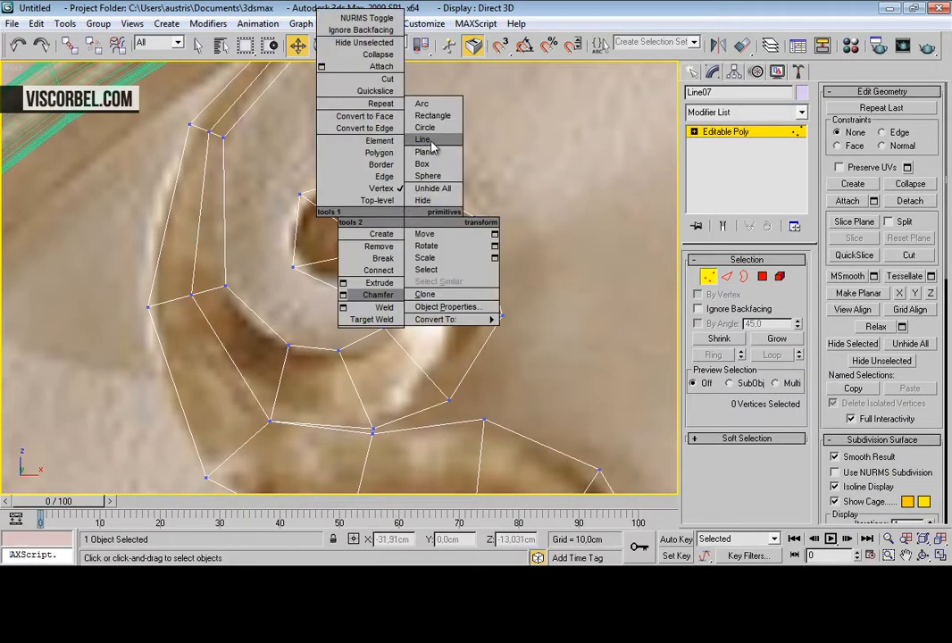
click(535, 136)
right_click(456, 210)
click(435, 80)
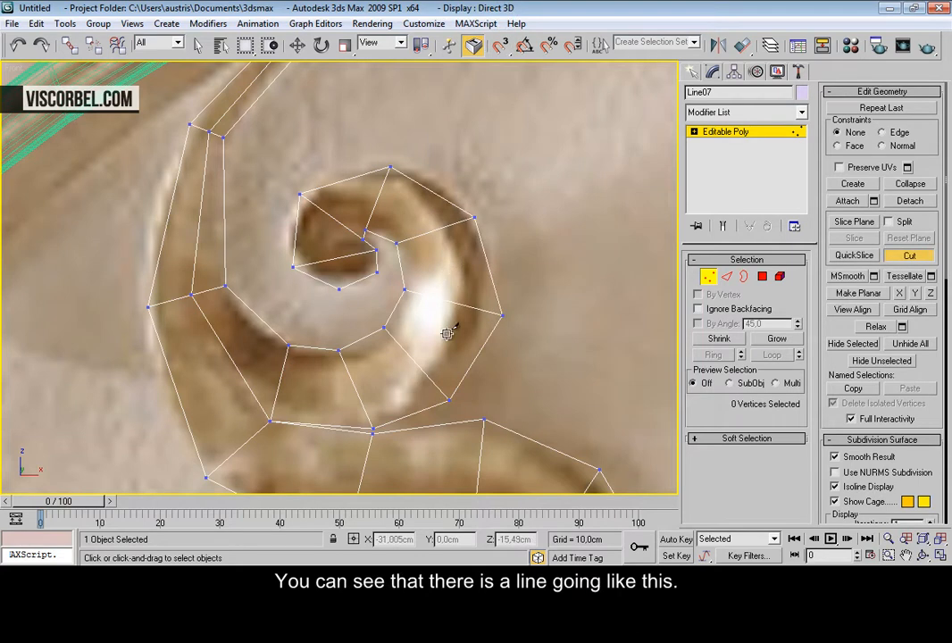
click(384, 183)
click(441, 229)
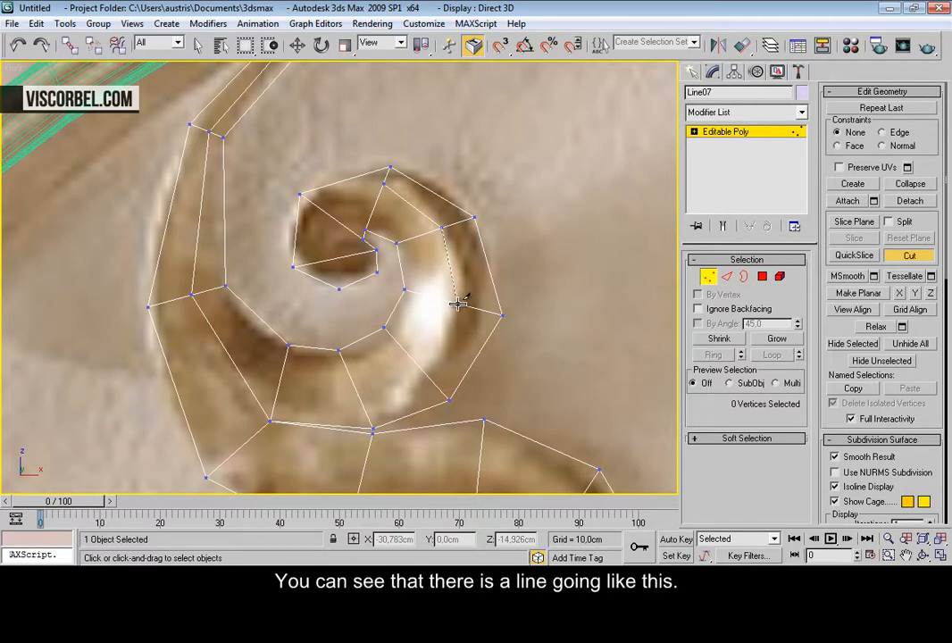
click(419, 369)
click(364, 408)
click(276, 407)
click(201, 292)
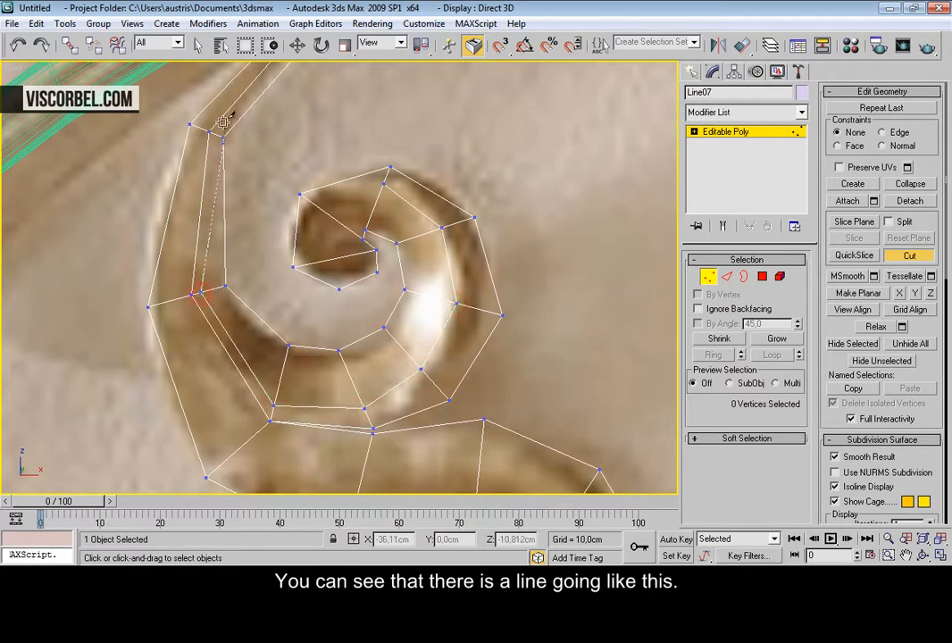
scroll(221, 130, down, 2)
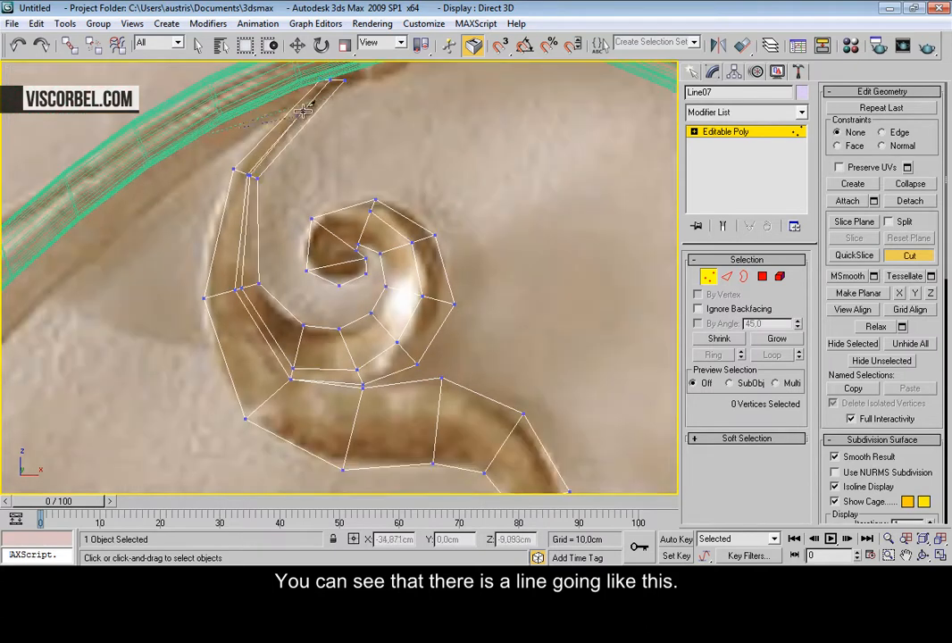
click(335, 82)
right_click(360, 163)
Step: Cut a lengthwise edge from the tail's curled tip around the downward bend and along the tail's middle, following the ridge in the photo
middle_drag(362, 294, 248, 26)
middle_drag(439, 157, 450, 196)
scroll(458, 336, up, 2)
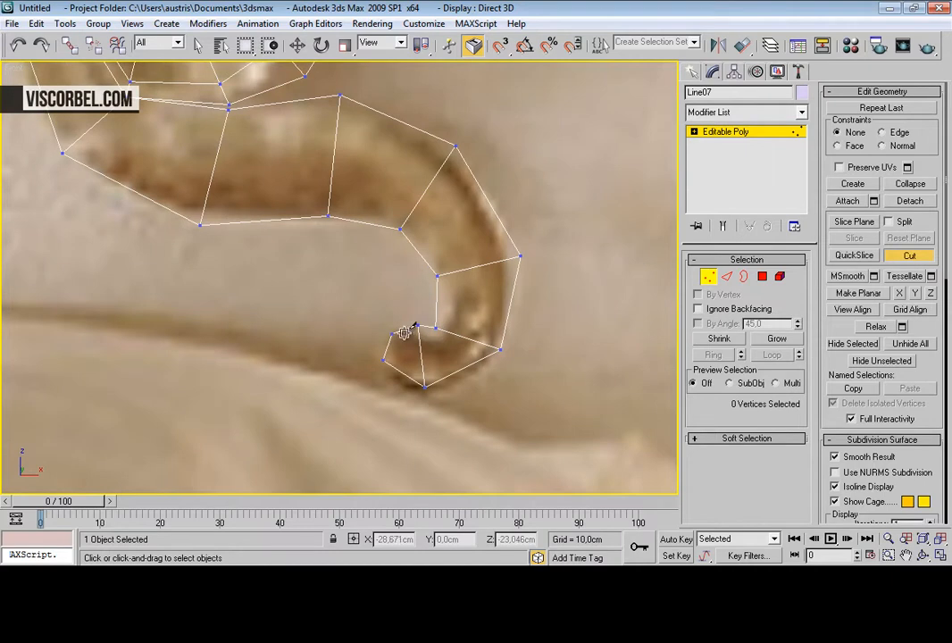
click(402, 332)
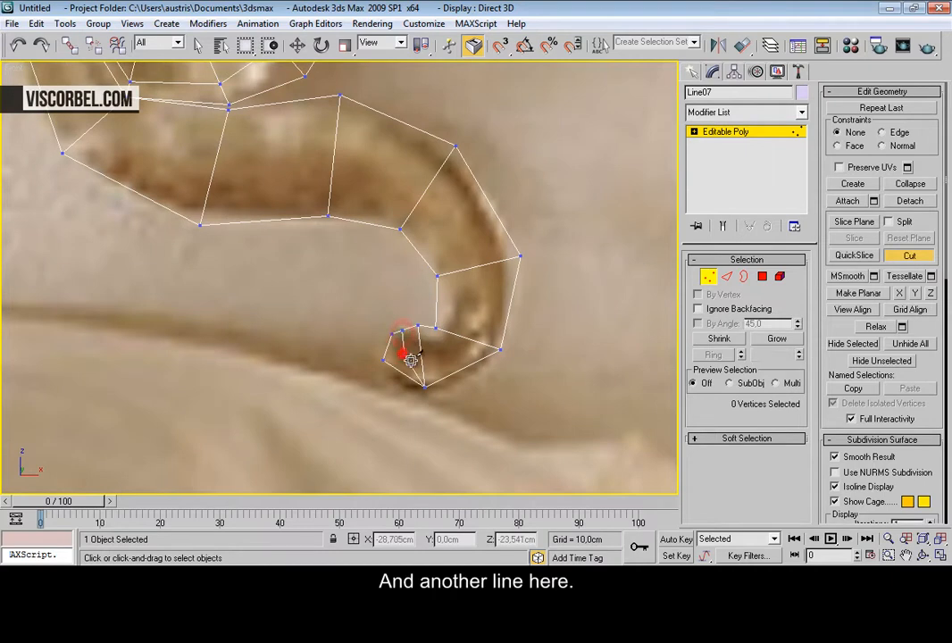
click(475, 342)
click(490, 262)
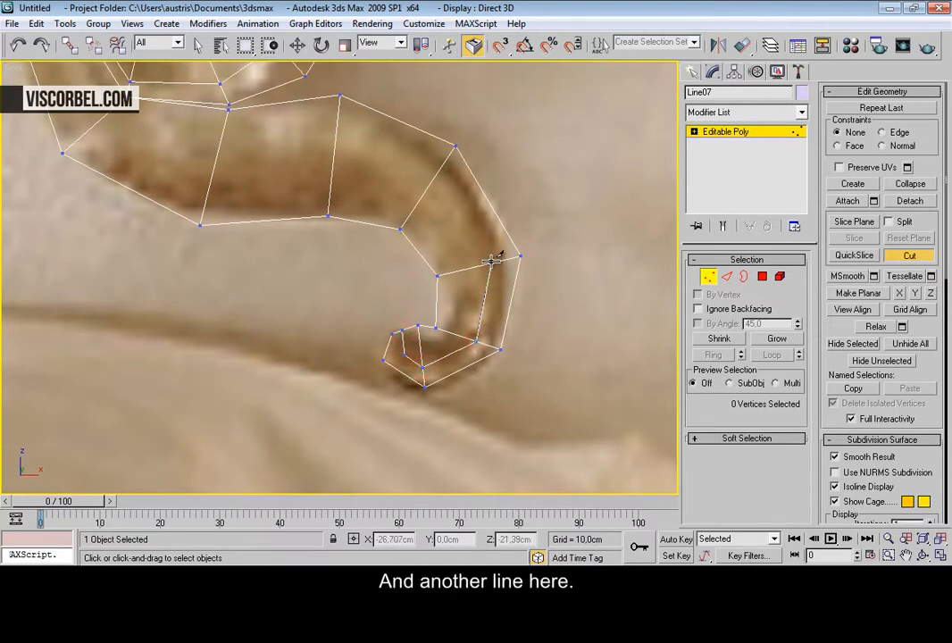
click(435, 177)
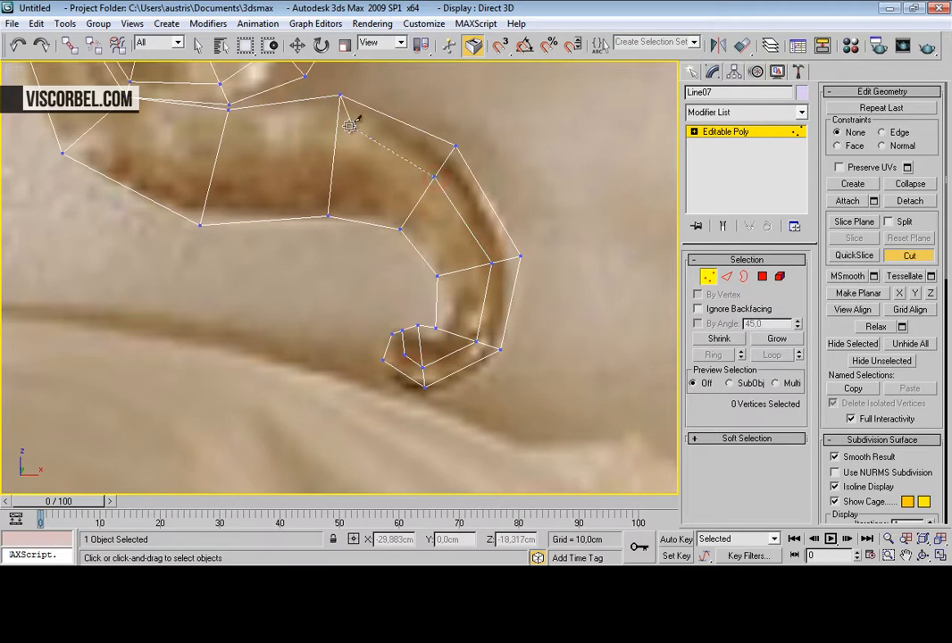
click(335, 139)
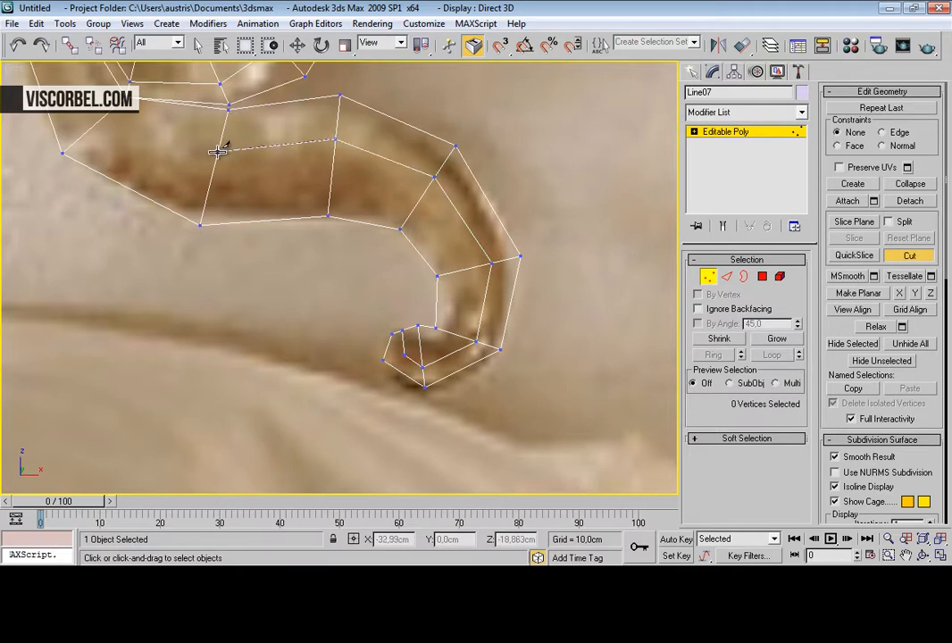
Step: Continue the tail's lengthwise cut past the junction and up the stem's outer side to its upper end
scroll(212, 154, down, 3)
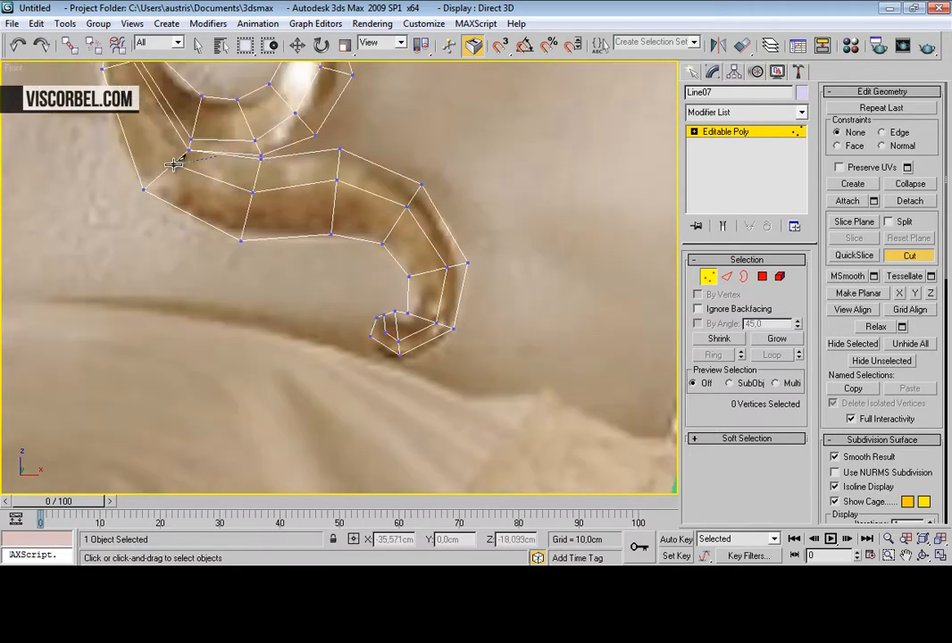
scroll(173, 165, down, 3)
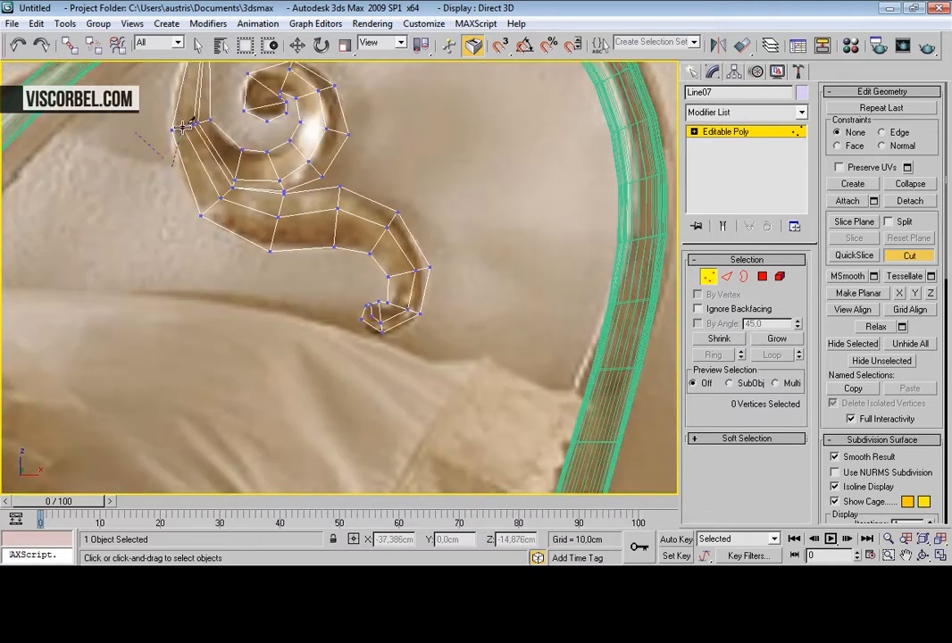
key(i)
scroll(389, 259, up, 2)
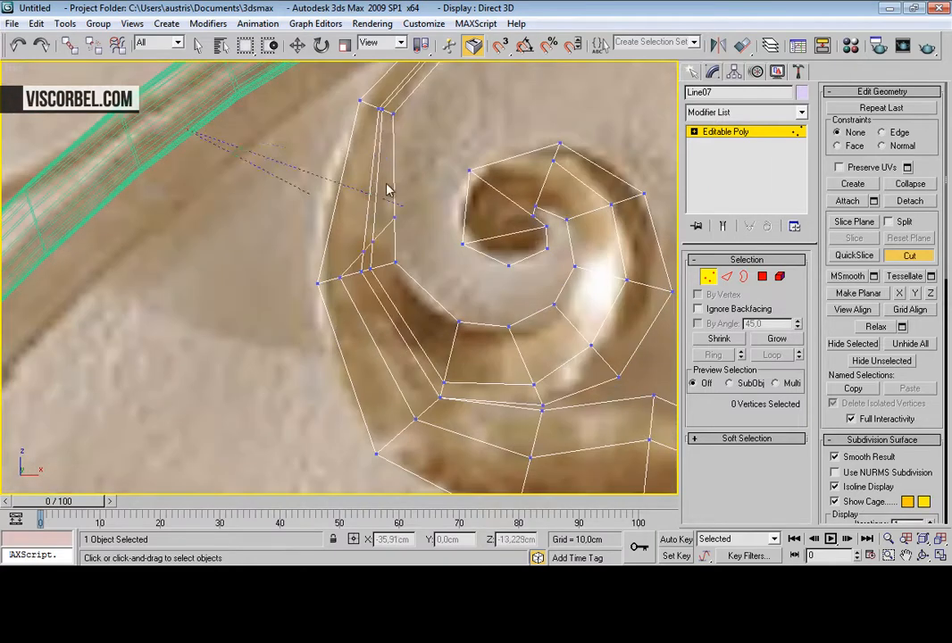
click(367, 102)
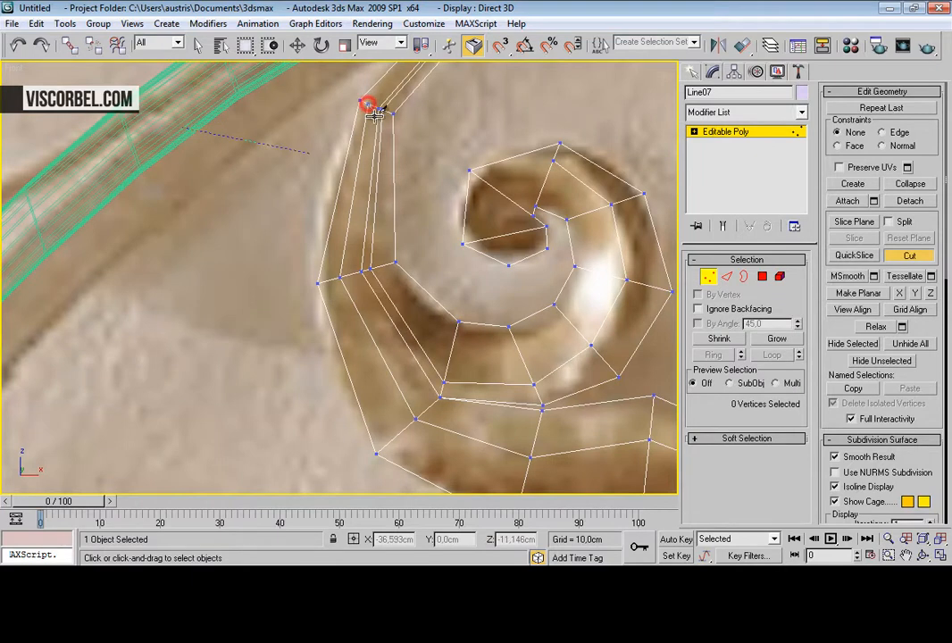
scroll(368, 102, down, 1)
key(i)
scroll(340, 244, up, 3)
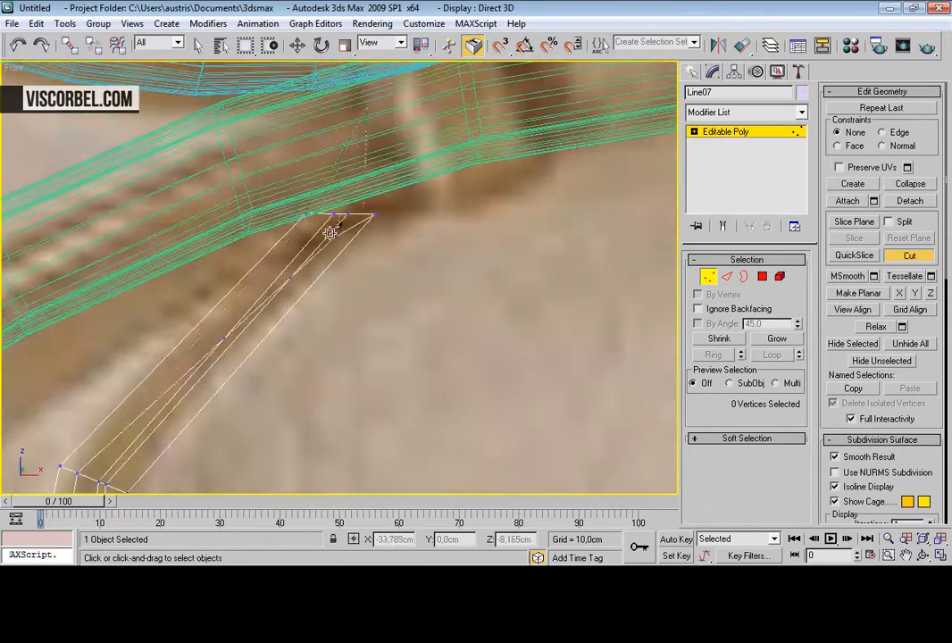
click(323, 218)
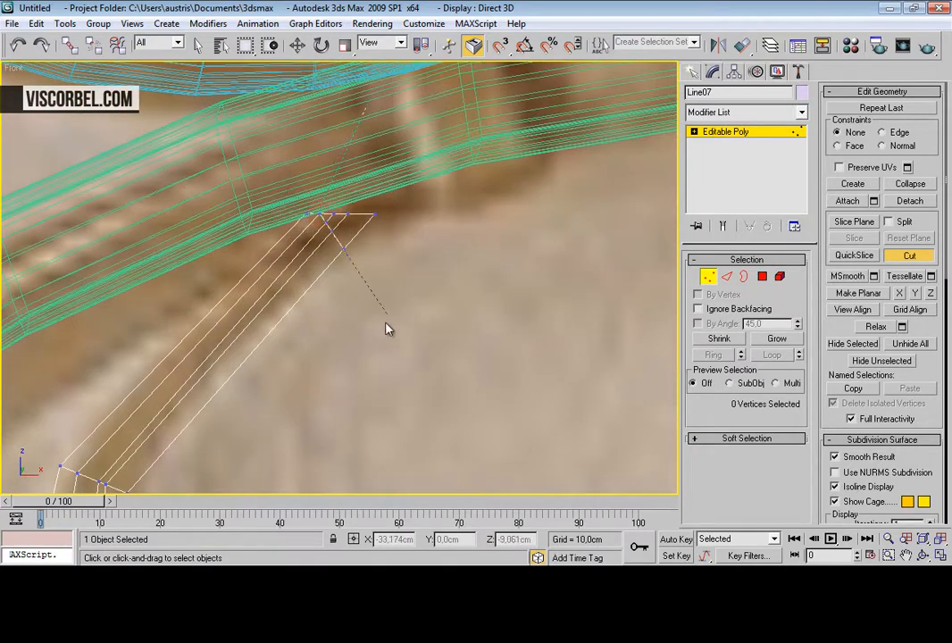
scroll(377, 368, down, 3)
Step: Cut an edge linking the lengthwise line inside the tail's curled tip to the tip's outer corner
middle_drag(377, 368, 409, 131)
scroll(386, 271, down, 1)
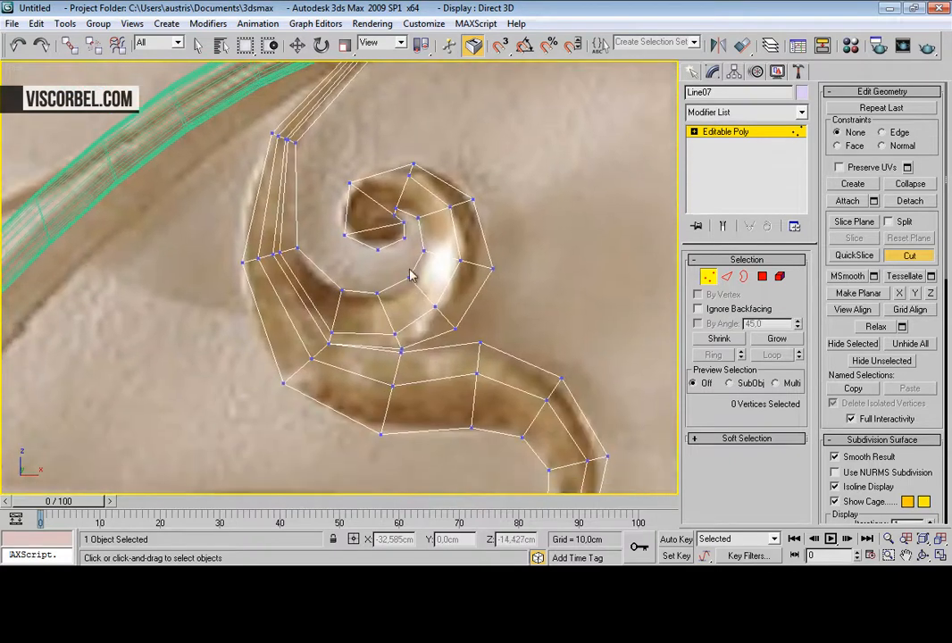
middle_drag(409, 225, 306, 94)
middle_drag(407, 285, 337, 223)
scroll(337, 224, up, 3)
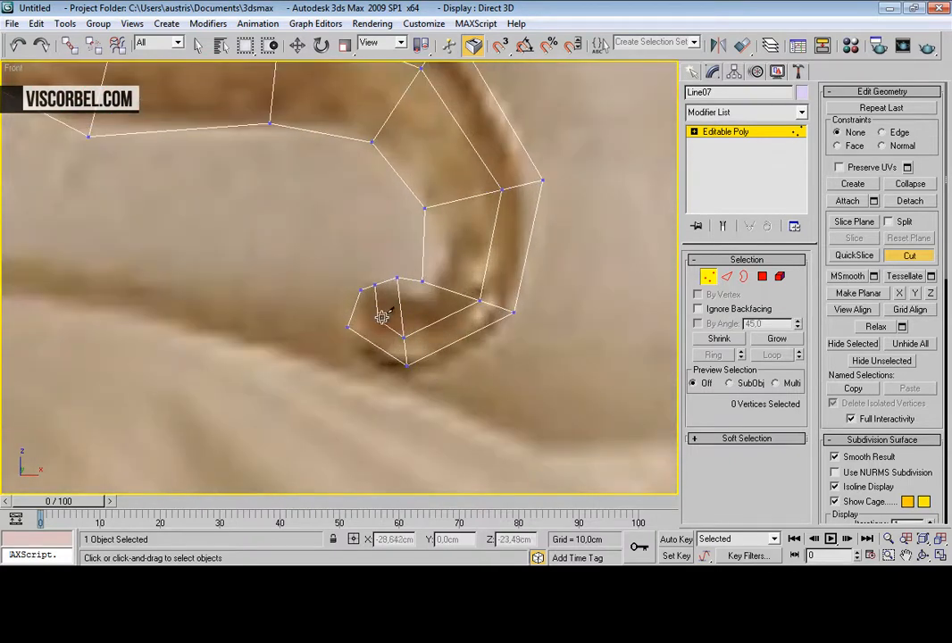
click(350, 327)
right_click(383, 306)
Step: Reposition the vertices of the tail's curled tip to round its shape and even out its faces
mouse_move(355, 276)
mouse_down()
mouse_move(372, 301)
mouse_move(366, 273)
mouse_up()
click(308, 334)
drag(347, 327, 370, 284)
click(374, 311)
click(360, 275)
click(394, 279)
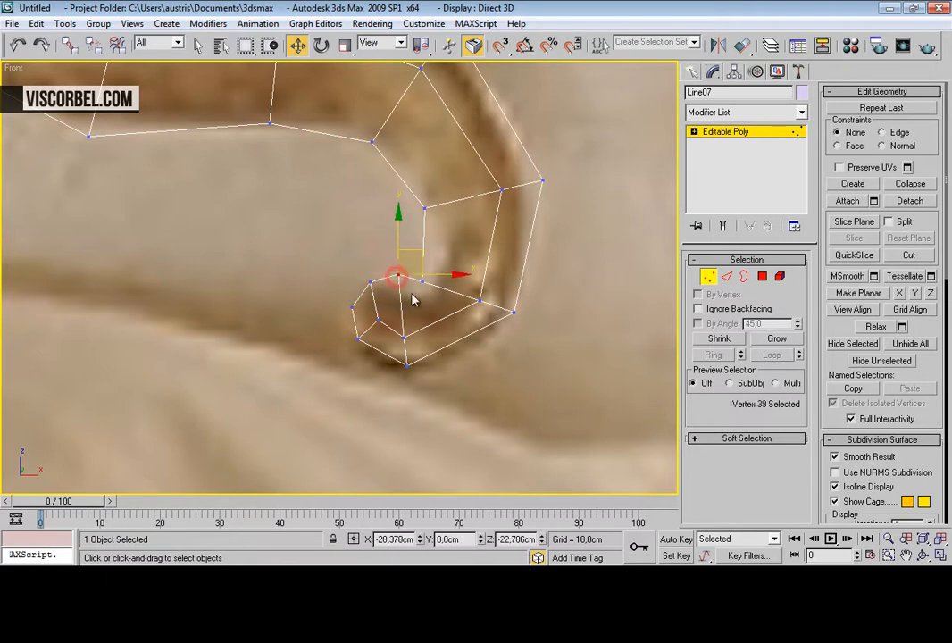
Step: Leave vertex editing and check the spiral's new lengthwise edges against the photo
scroll(376, 234, down, 5)
scroll(399, 276, up, 10)
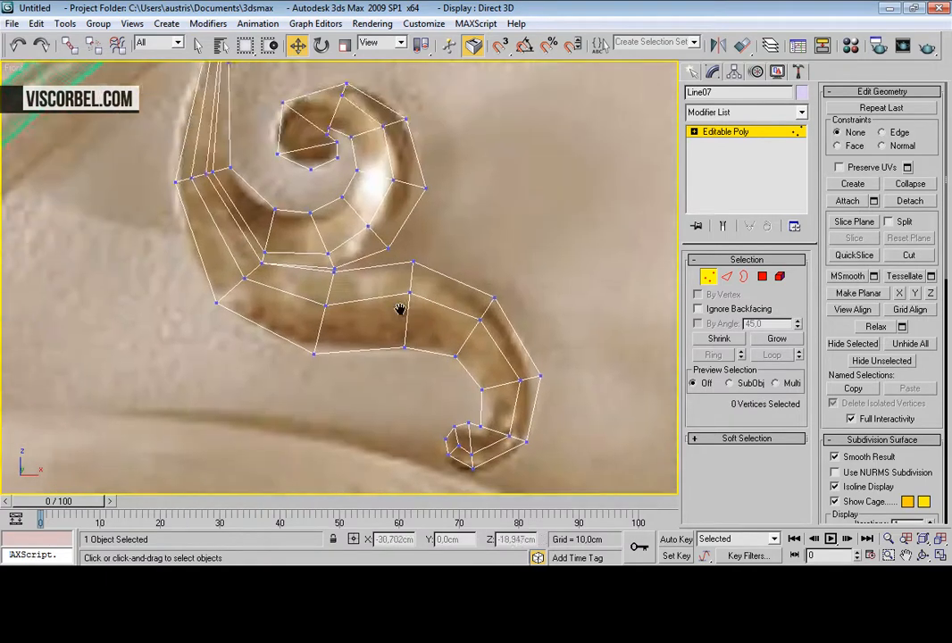
scroll(247, 221, up, 3)
middle_drag(248, 221, 271, 291)
scroll(325, 343, down, 6)
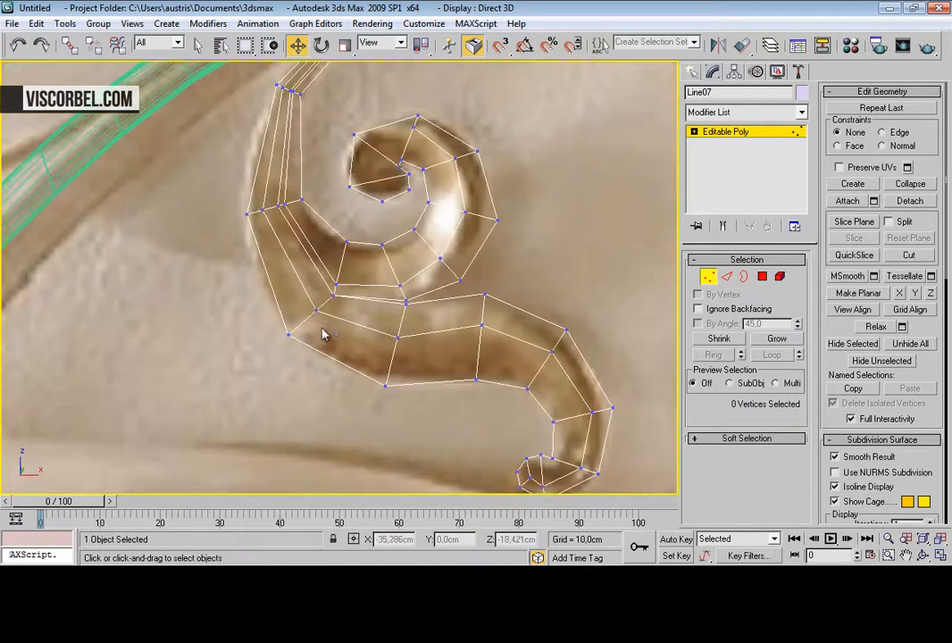
key(1)
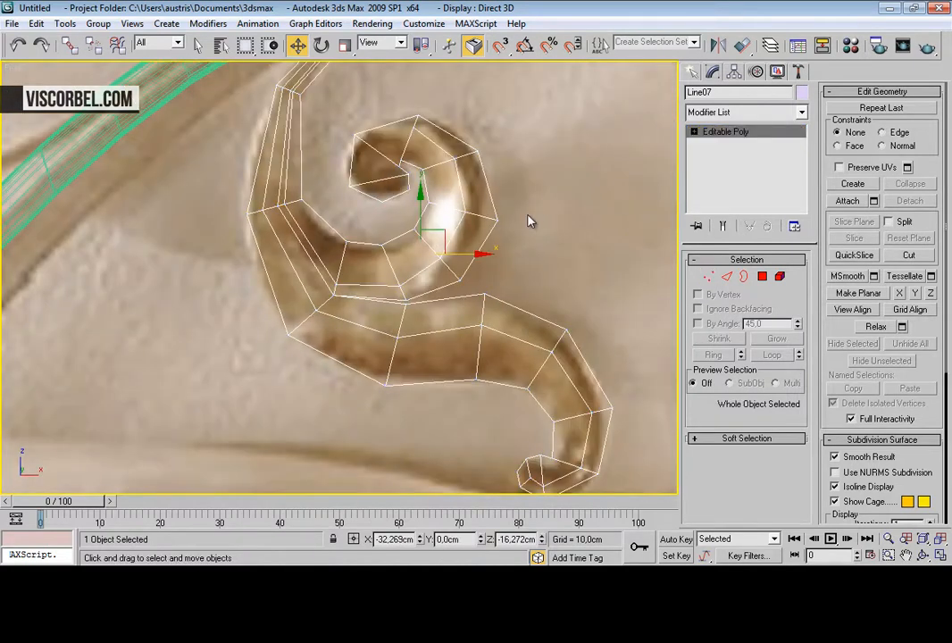
Step: Cut the missing lengthwise edge line around the spiral's inner curl, following the curl's outline to its centre
scroll(514, 237, up, 4)
key(1)
scroll(430, 161, up, 2)
middle_drag(429, 160, 360, 252)
right_click(540, 263)
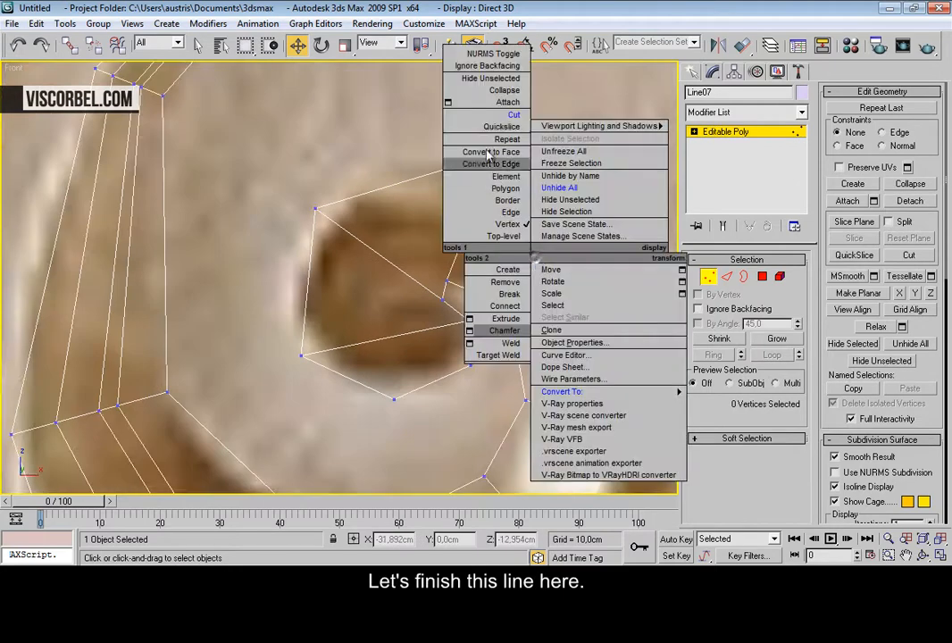
click(513, 106)
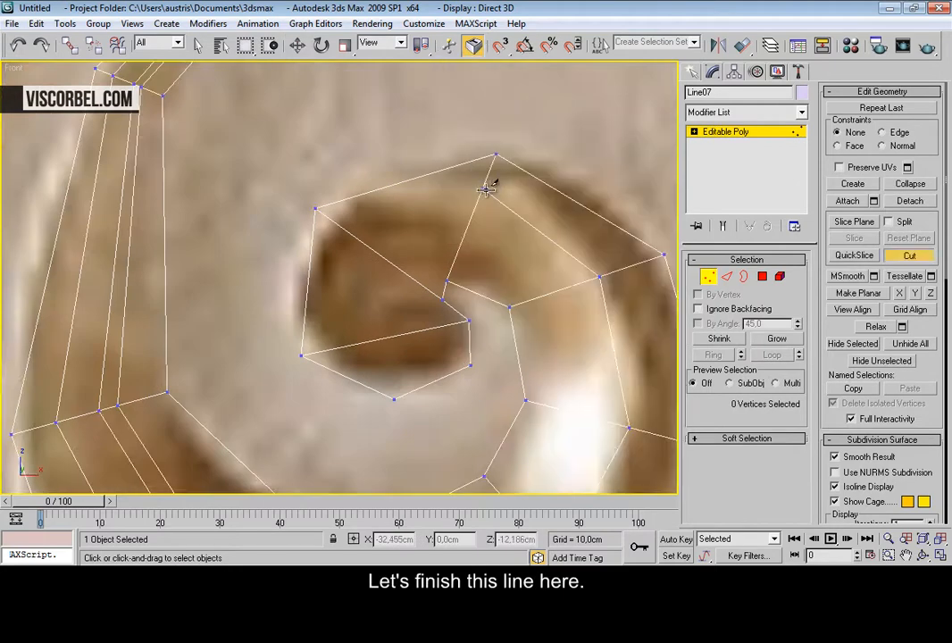
click(344, 228)
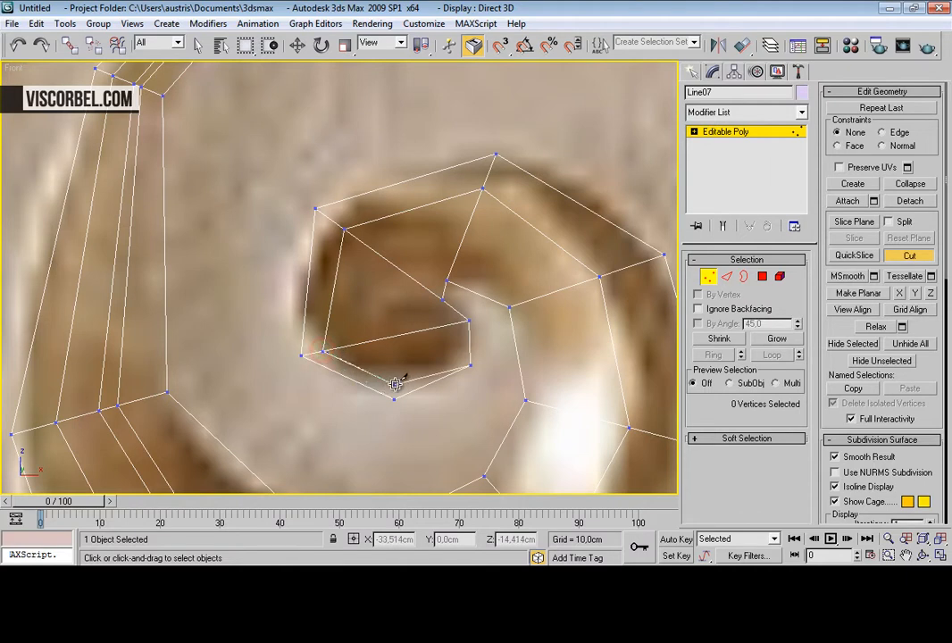
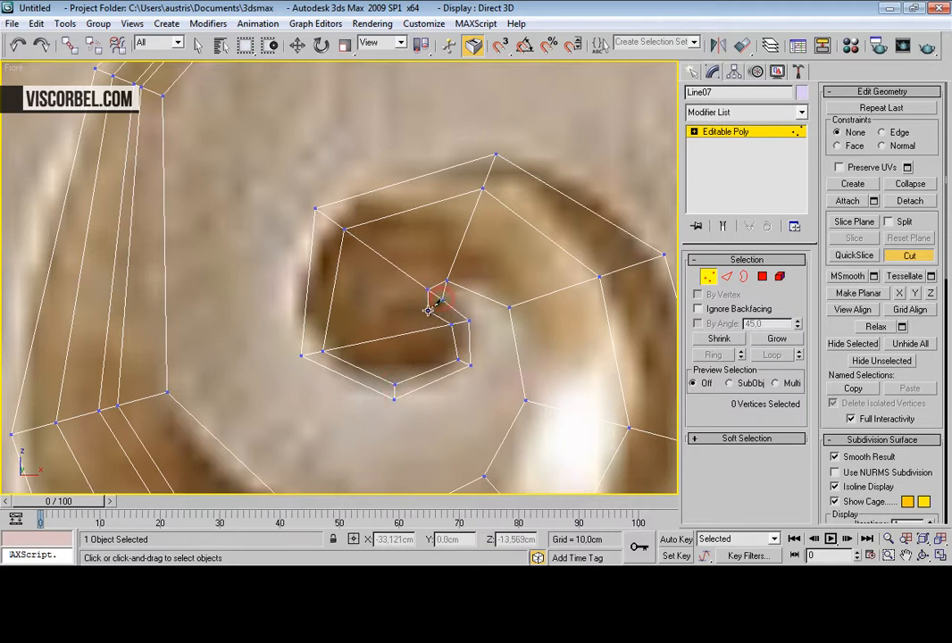
Step: Remove the surplus short edge at the centre of the spiral's inner curl
key(2)
click(436, 295)
right_click(475, 299)
click(450, 328)
key(1)
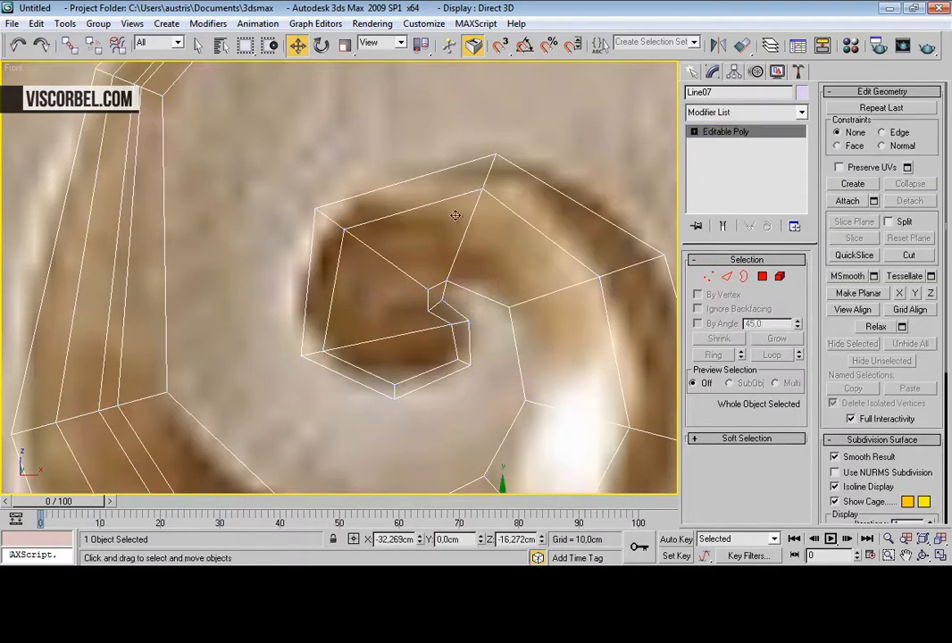
Step: Check the completed edge grid against the photo and isolate the spiral ornament in the Perspective view
click(367, 136)
scroll(378, 238, down, 5)
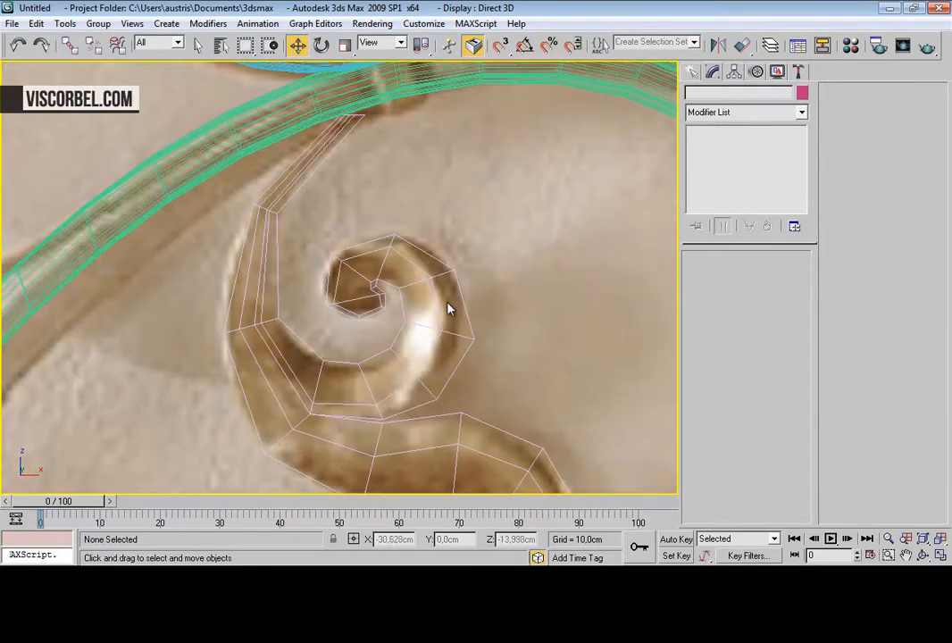
middle_drag(421, 315, 422, 305)
scroll(423, 304, up, 2)
scroll(421, 302, down, 4)
click(330, 396)
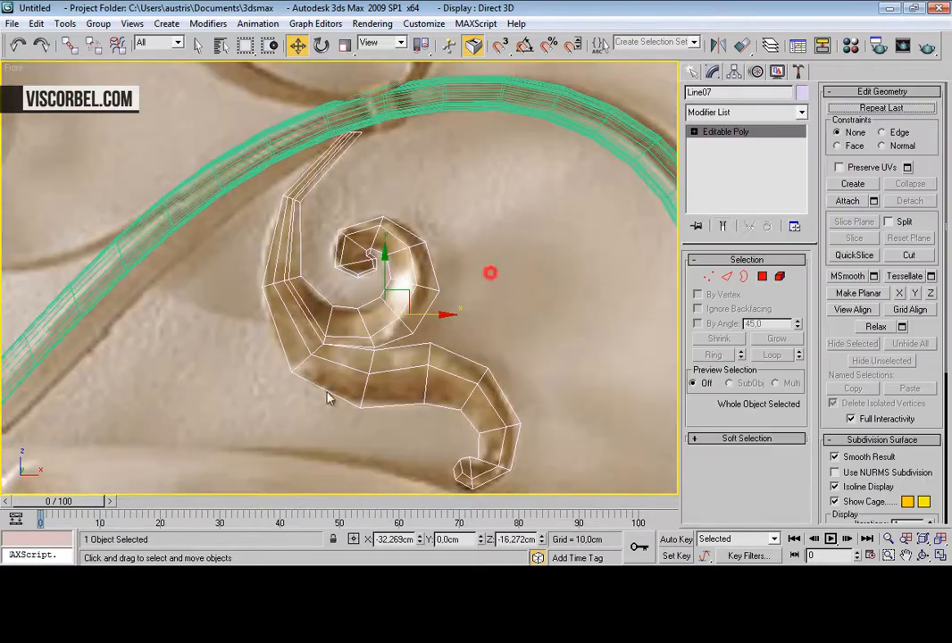
key(p)
key(alt+q)
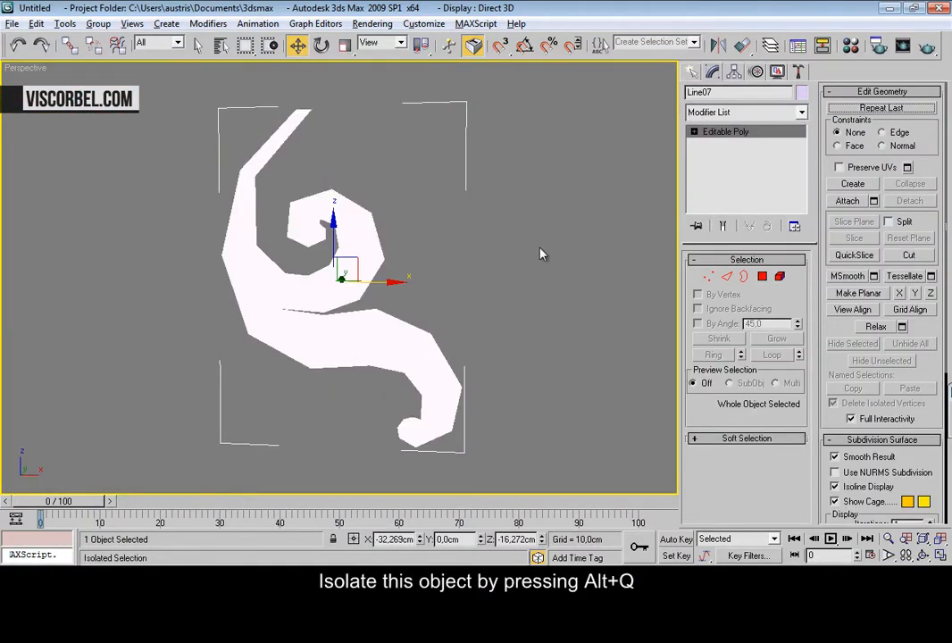
Step: Select the five ridge edges around the upper curl and pull them out of the flat plane to give it depth
mouse_move(540, 254)
alt+middle_down()
mouse_move(478, 240)
mouse_move(223, 248)
mouse_move(453, 249)
mouse_move(481, 259)
mouse_move(447, 220)
mouse_move(396, 269)
alt+middle_up()
scroll(397, 285, up, 5)
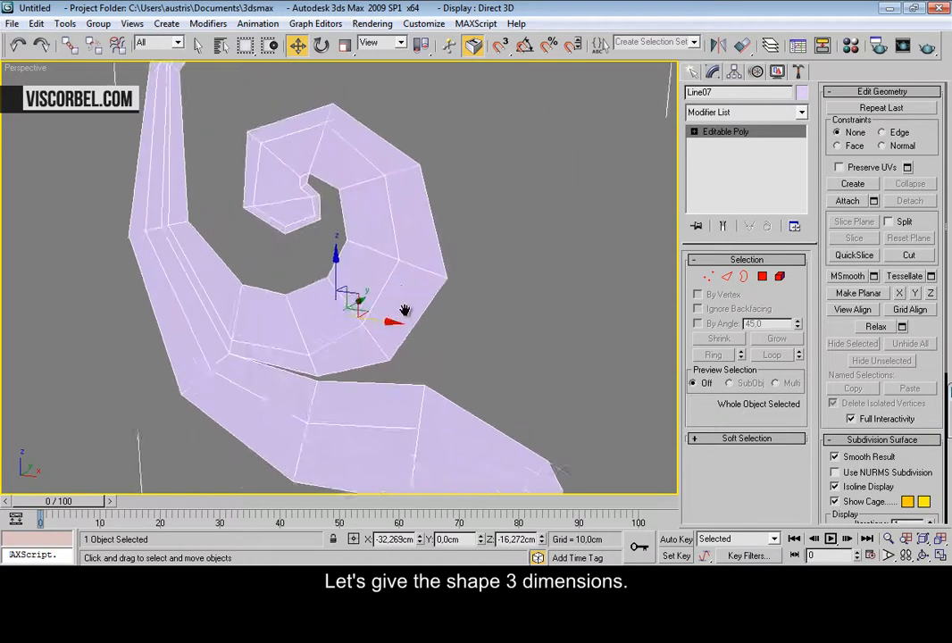
key(2)
click(374, 207)
ctrl+click(404, 275)
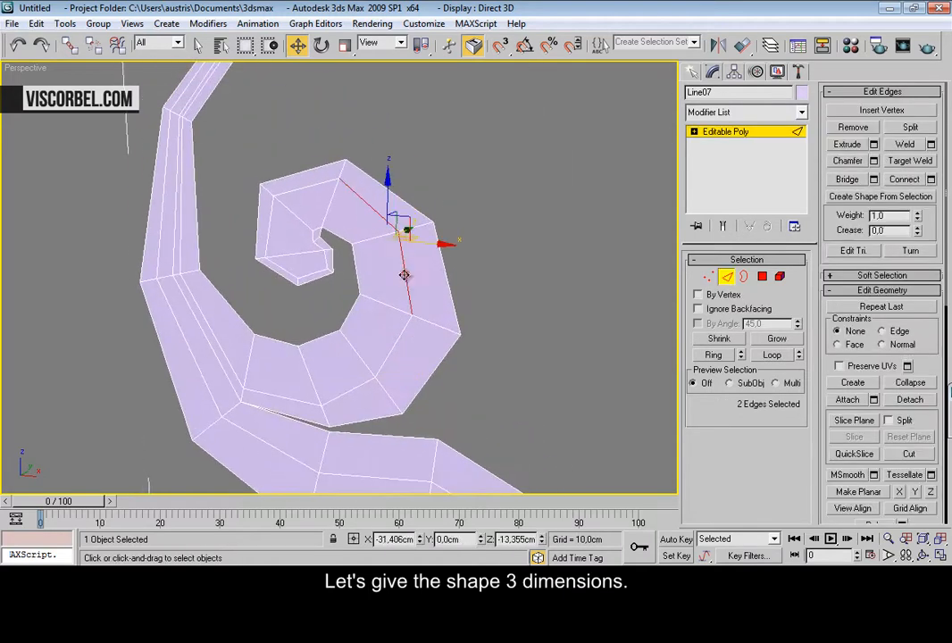
ctrl+click(390, 355)
ctrl+click(362, 385)
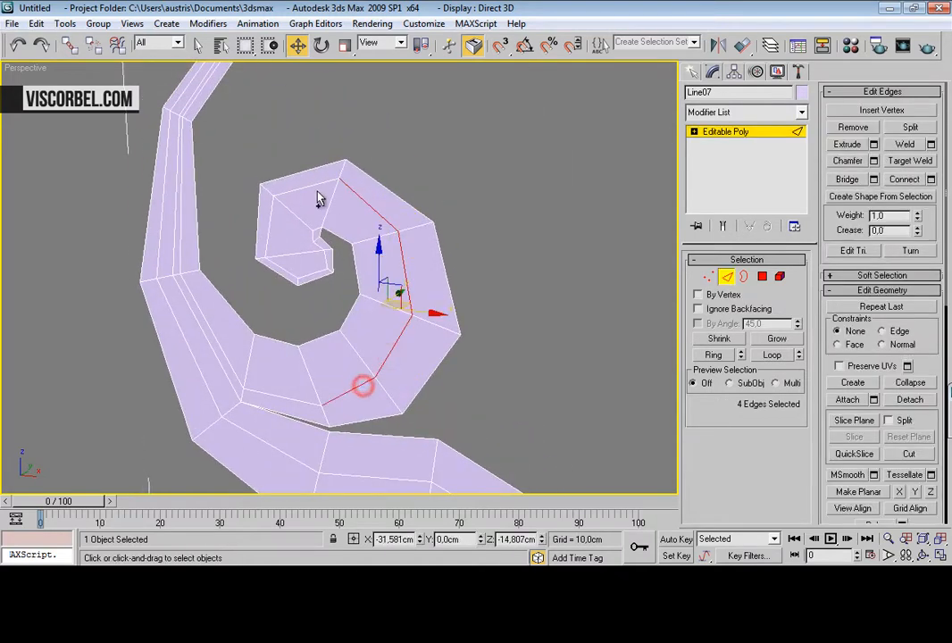
ctrl+click(314, 187)
key(f)
scroll(408, 298, down, 10)
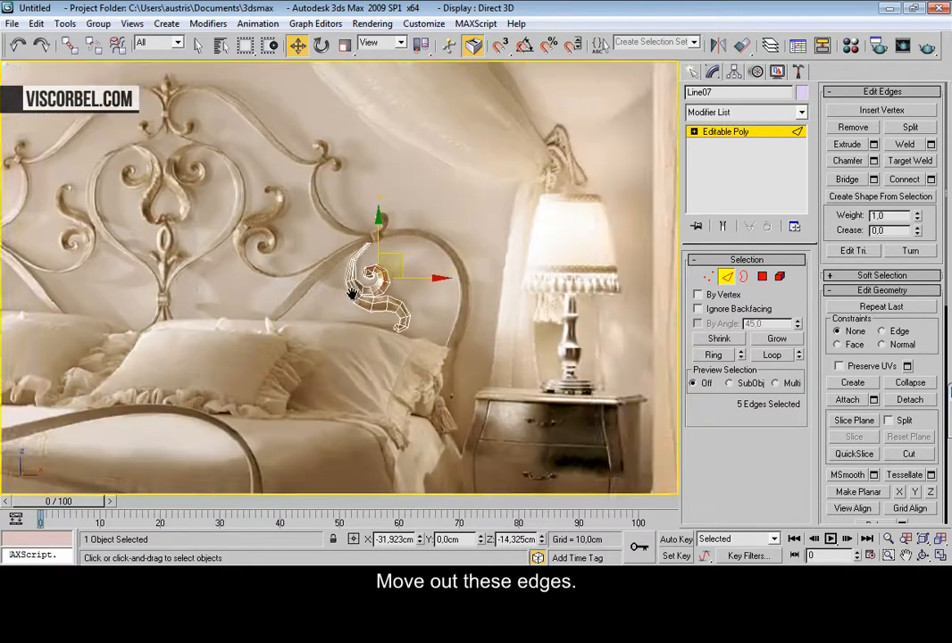
middle_drag(473, 293, 351, 273)
key(p)
alt+middle_drag(434, 302, 397, 278)
drag(389, 241, 373, 255)
Step: Move individual vertices at the curl's inner tip and near the junction along Y to even out the relief
alt+middle_drag(257, 219, 404, 208)
key(1)
click(293, 292)
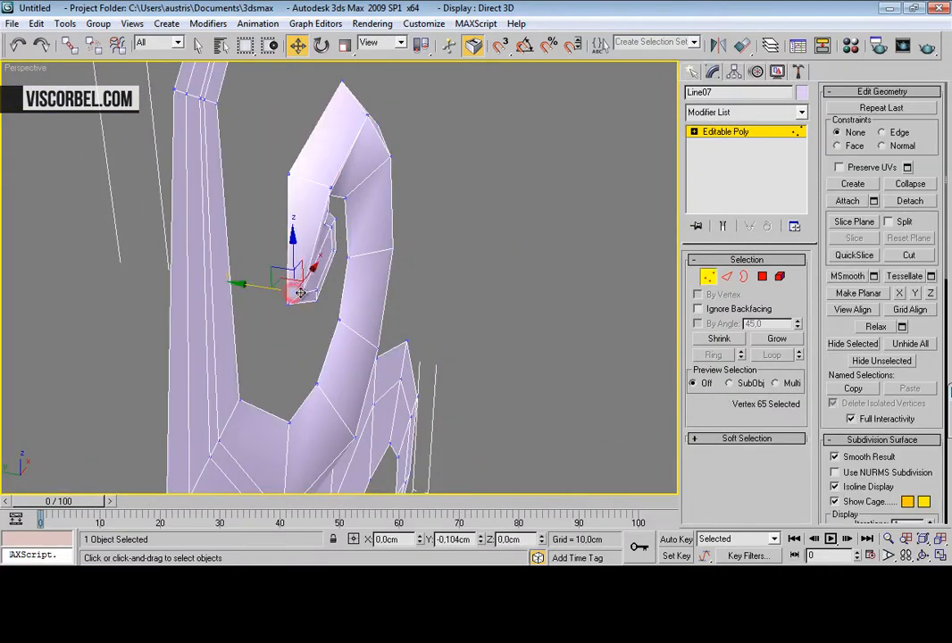
alt+middle_drag(368, 312, 225, 253)
click(127, 303)
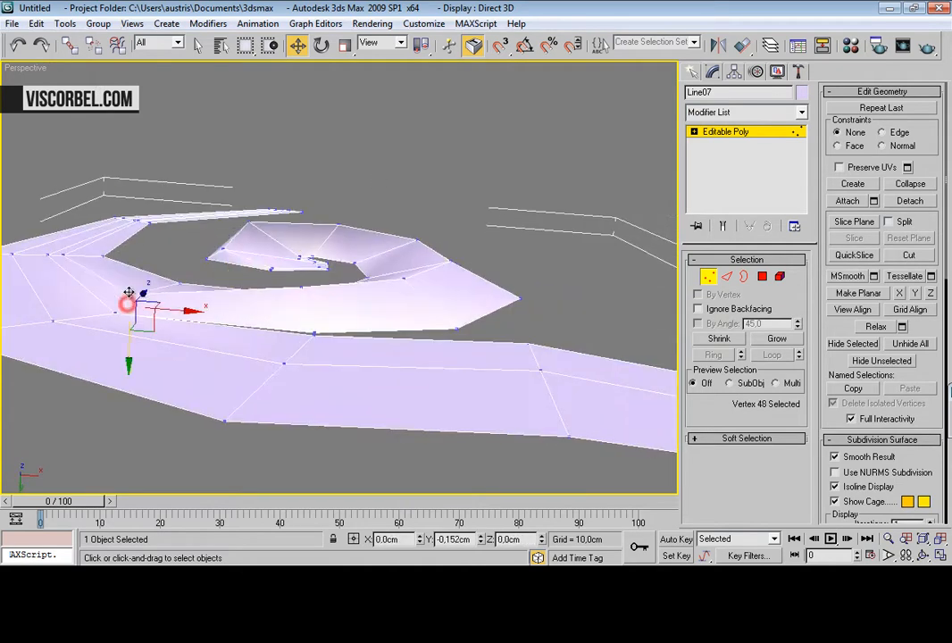
alt+middle_drag(128, 289, 408, 374)
click(287, 253)
Step: Select the tail's lengthwise ridge edges and outer border edges and move them in depth to shape the tail
key(2)
click(402, 373)
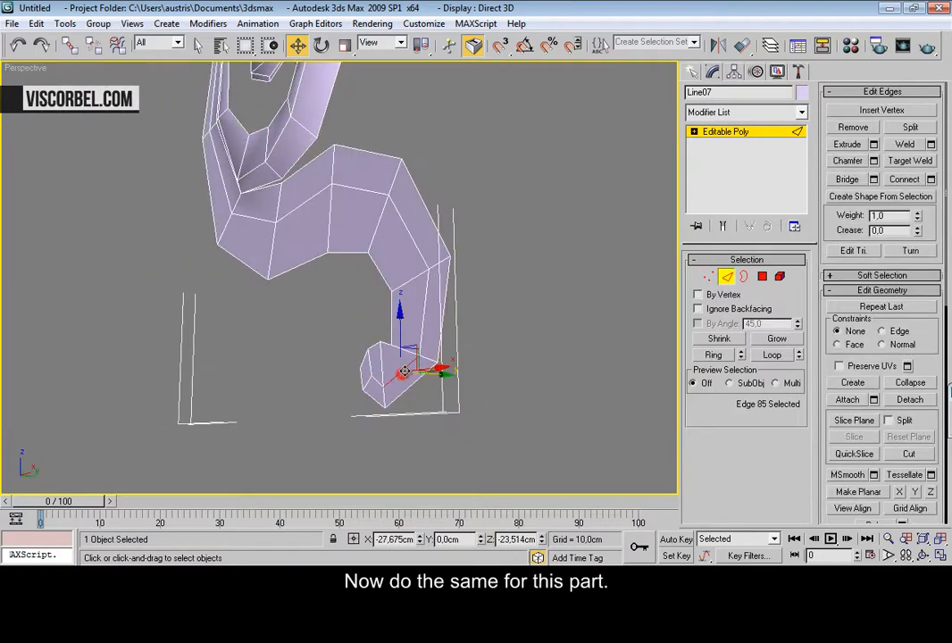
ctrl+click(403, 248)
ctrl+click(406, 225)
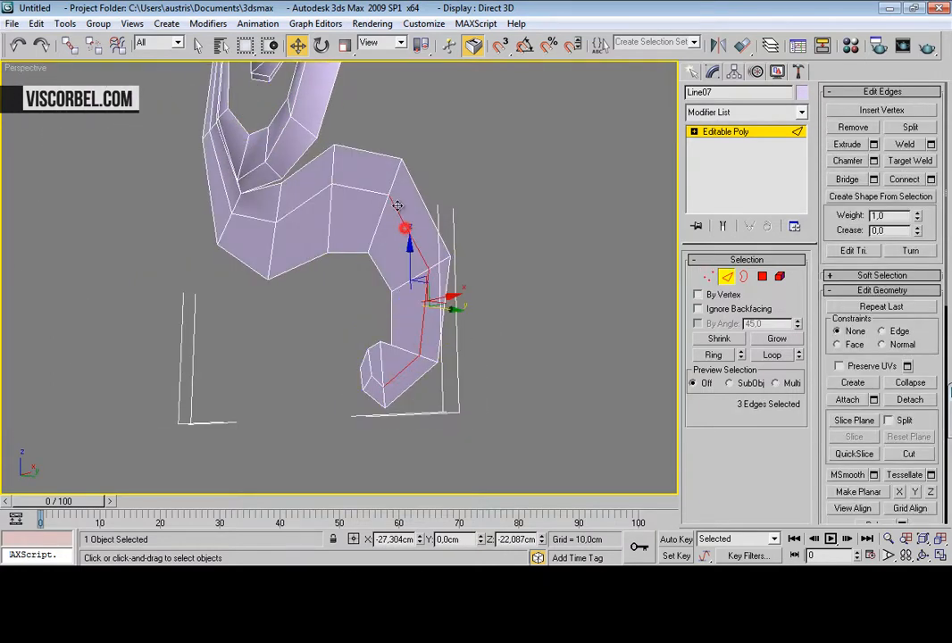
ctrl+click(379, 195)
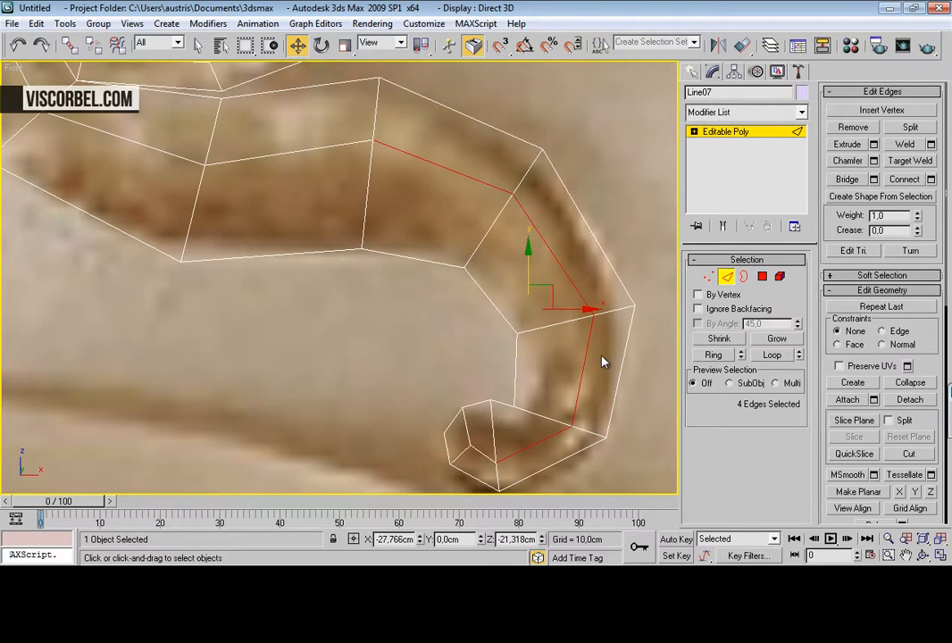
middle_drag(603, 361, 490, 315)
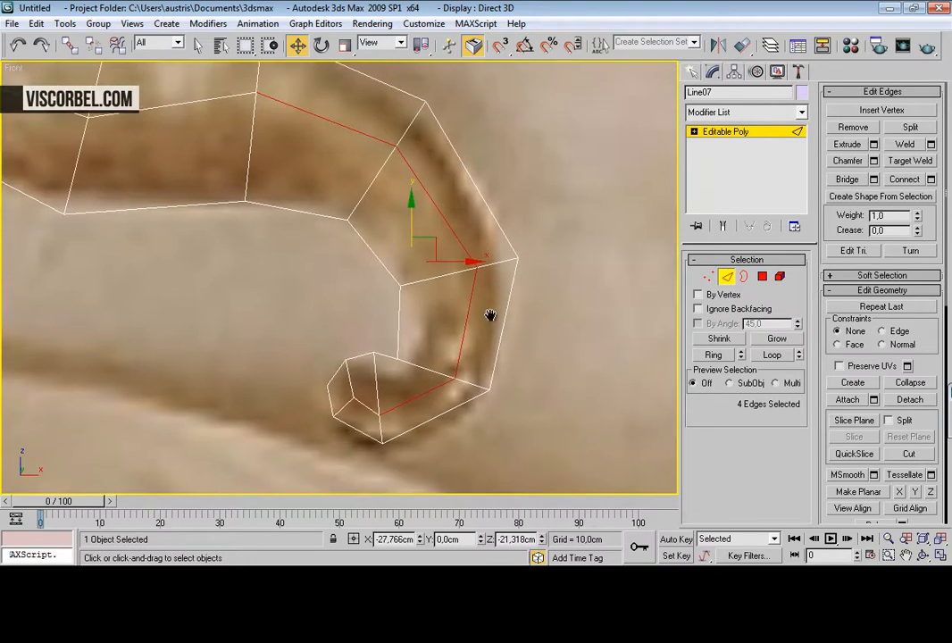
ctrl+click(497, 225)
ctrl+click(437, 415)
middle_drag(471, 272, 424, 272)
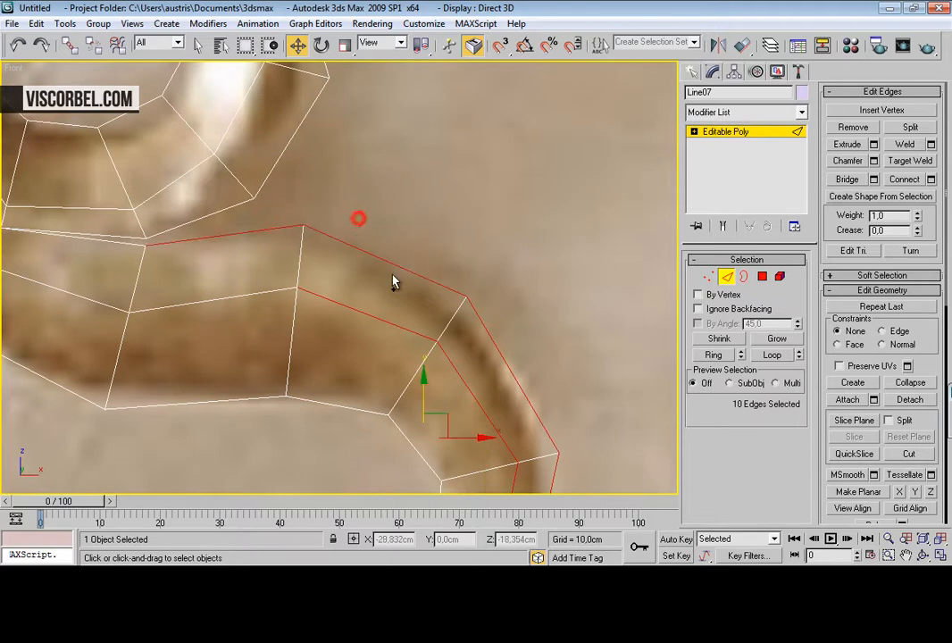
key(p)
alt+middle_drag(449, 293, 443, 328)
drag(393, 284, 372, 284)
alt+middle_drag(372, 284, 365, 375)
Step: Adjust the depth of single vertices around the tail's curled tip so it bends smoothly out of the plane
key(1)
drag(360, 384, 349, 381)
alt+middle_drag(349, 381, 382, 237)
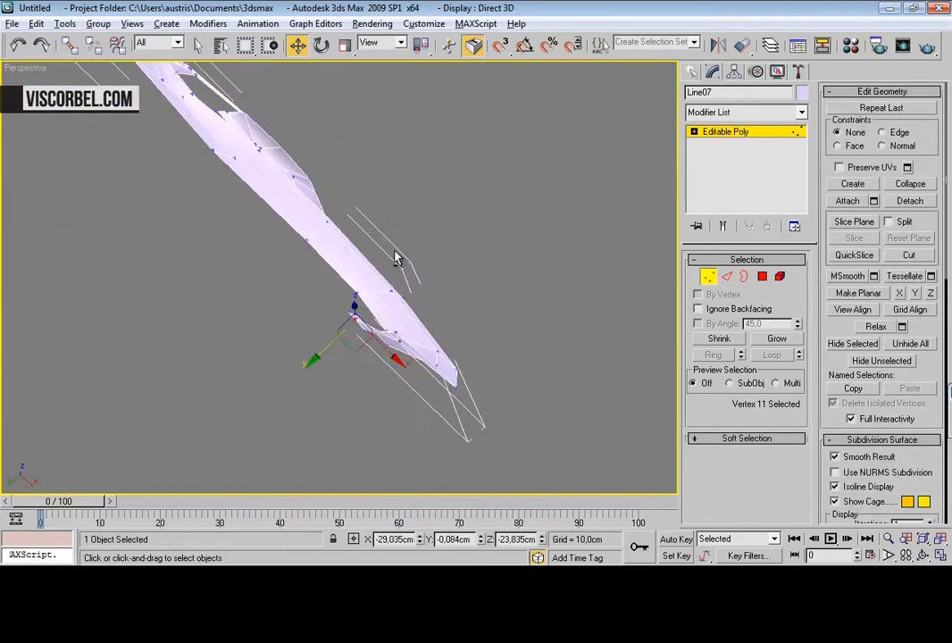
click(485, 301)
click(398, 340)
click(445, 304)
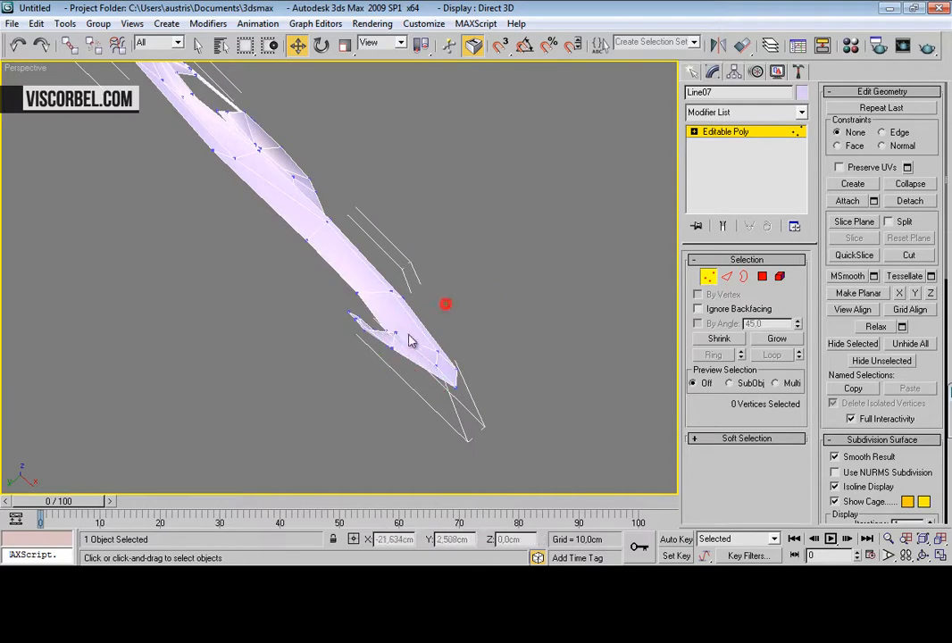
click(395, 332)
alt+middle_drag(393, 325, 275, 91)
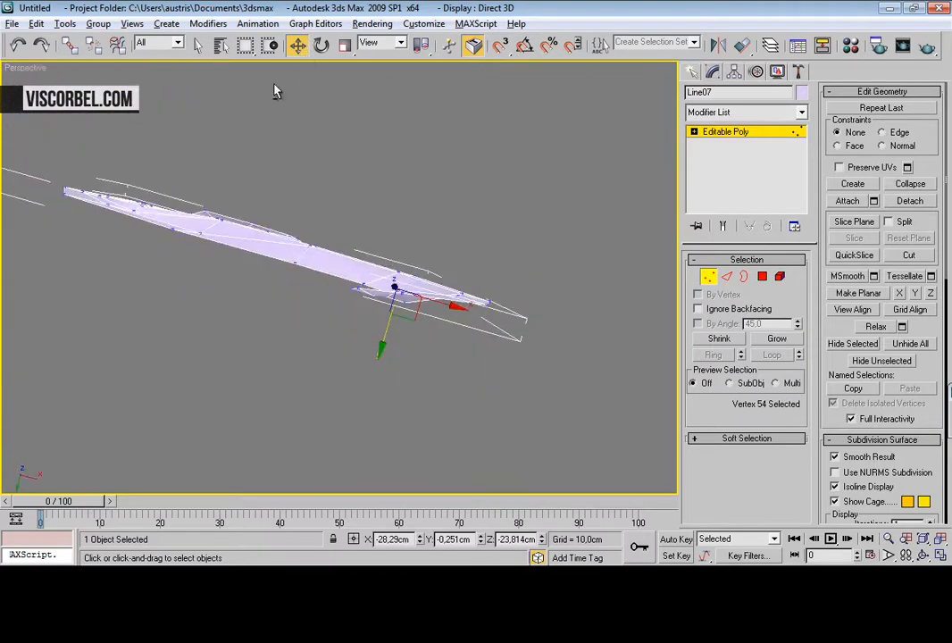
Step: Reposition the ridge and border vertices in depth where the tail passes beneath the upper curl
click(200, 233)
alt+middle_drag(200, 225, 308, 286)
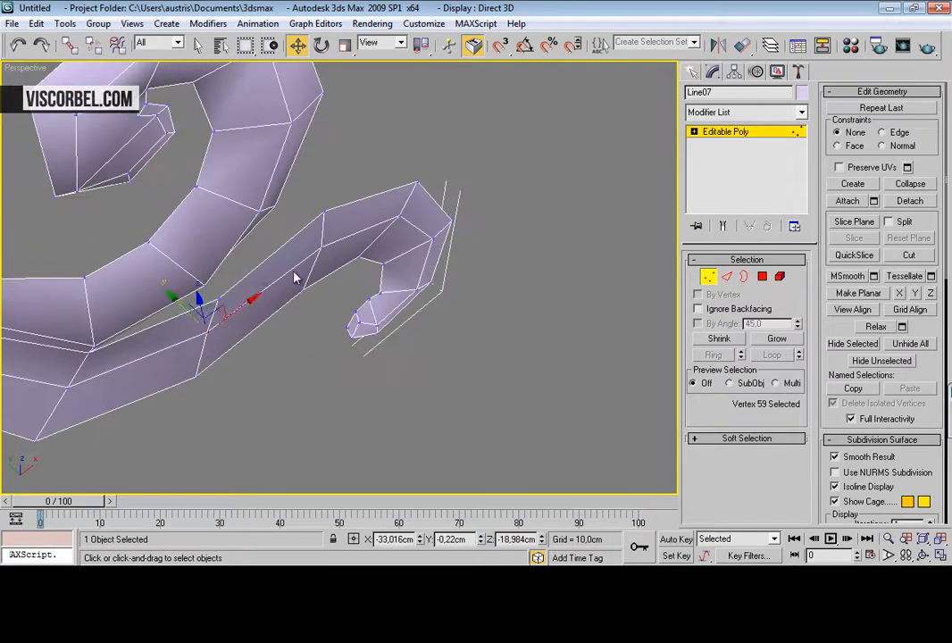
click(215, 297)
drag(198, 284, 217, 260)
Step: Refine the ridge edges along the tail's bend and the vertices beside them to even out the raised profile
key(2)
click(307, 259)
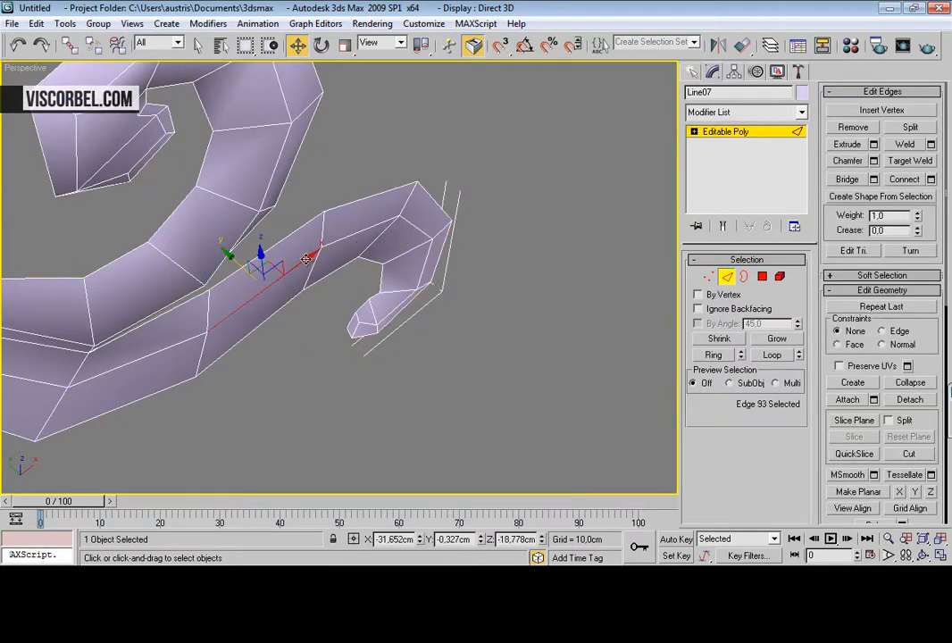
click(384, 230)
ctrl+click(412, 227)
ctrl+click(426, 252)
alt+middle_drag(372, 213, 324, 68)
key(1)
click(451, 272)
drag(305, 231, 305, 237)
drag(196, 245, 196, 240)
Step: Leave vertex editing, scale the spiral ornament to adjust its relief depth, and return to its vertices
key(1)
alt+middle_drag(285, 211, 300, 316)
key(r)
drag(231, 318, 204, 331)
alt+middle_drag(251, 306, 303, 406)
key(1)
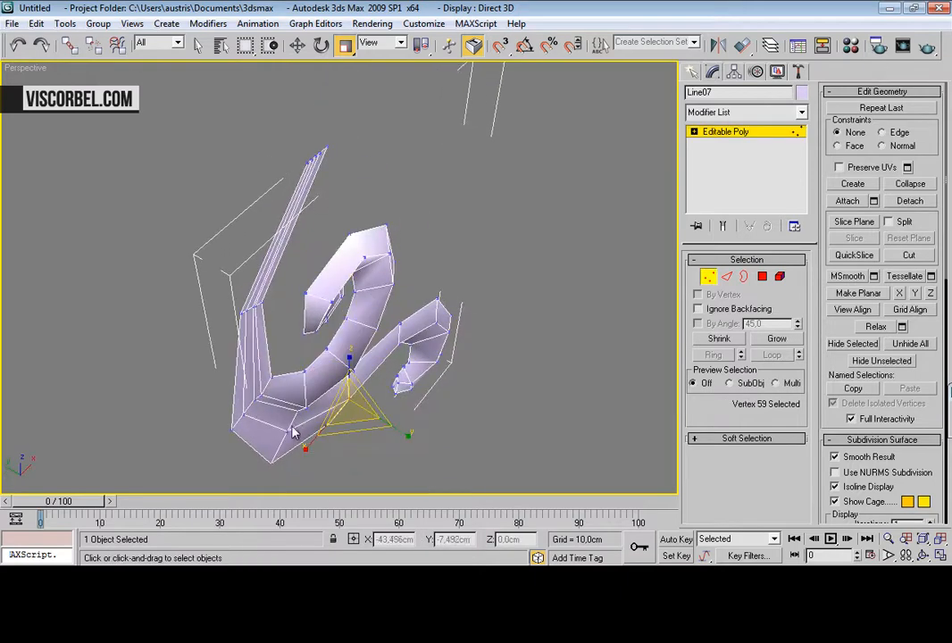
Step: Inspect the shaped ornament from several angles and compare its form with the headboard reference photos
key(w)
alt+middle_drag(264, 415, 429, 201)
key(1)
click(425, 196)
mouse_move(433, 276)
alt+middle_down()
mouse_move(351, 264)
mouse_move(367, 212)
mouse_move(336, 263)
mouse_move(375, 269)
mouse_move(338, 304)
mouse_move(339, 260)
alt+middle_up()
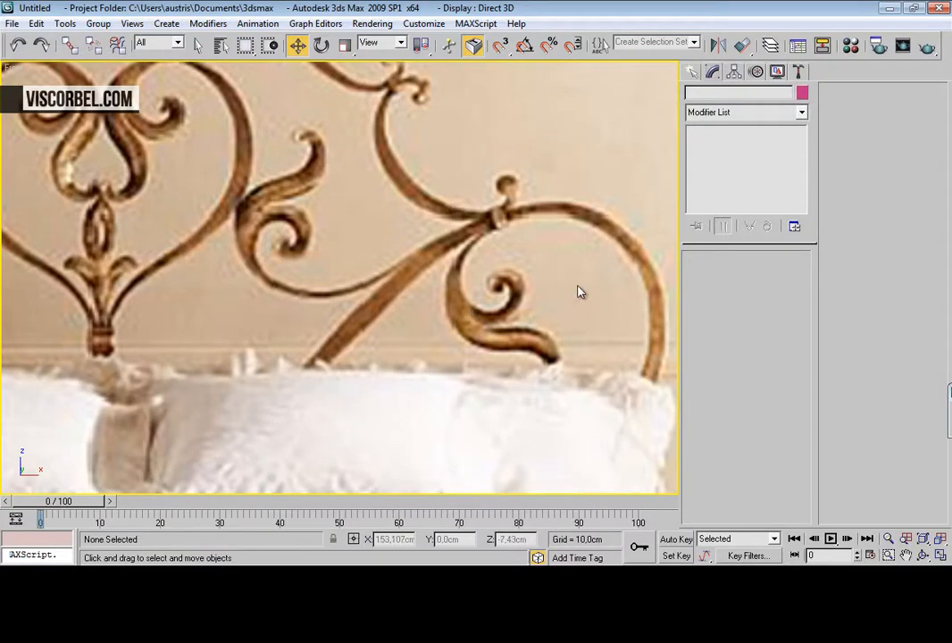
scroll(286, 266, up, 5)
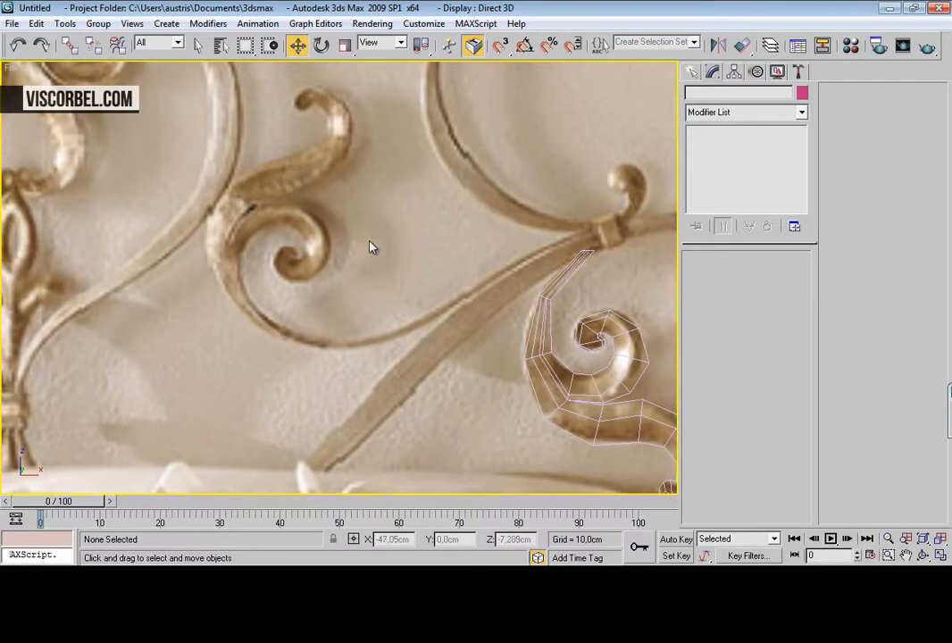
middle_drag(381, 268, 304, 240)
middle_drag(378, 253, 274, 185)
Step: Connect the ring of cross edges along the upper curl's inner side with a new lengthwise edge line
click(387, 259)
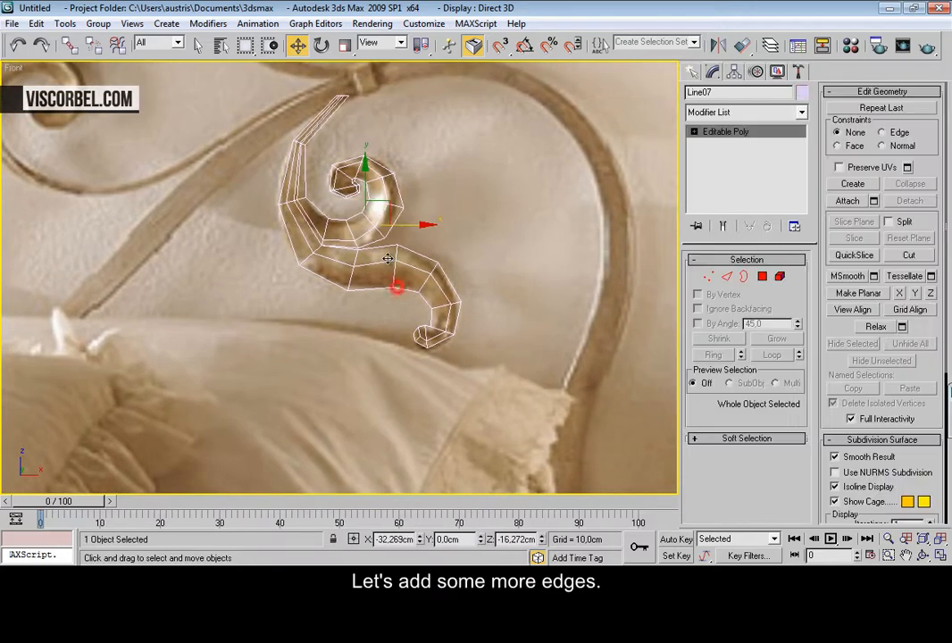
key(p)
alt+middle_drag(487, 308, 442, 263)
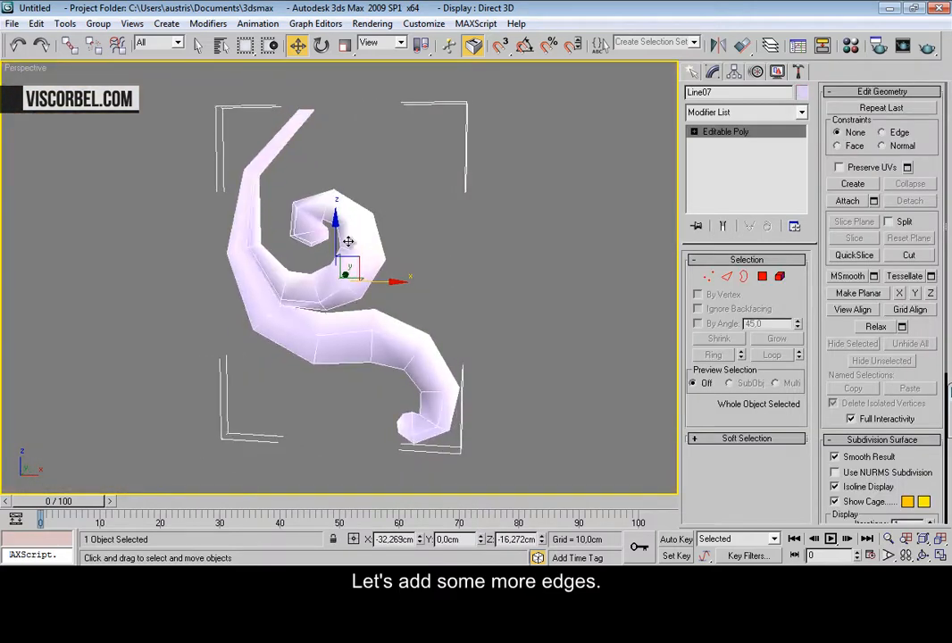
scroll(374, 253, up, 4)
scroll(374, 253, up, 2)
key(2)
click(344, 278)
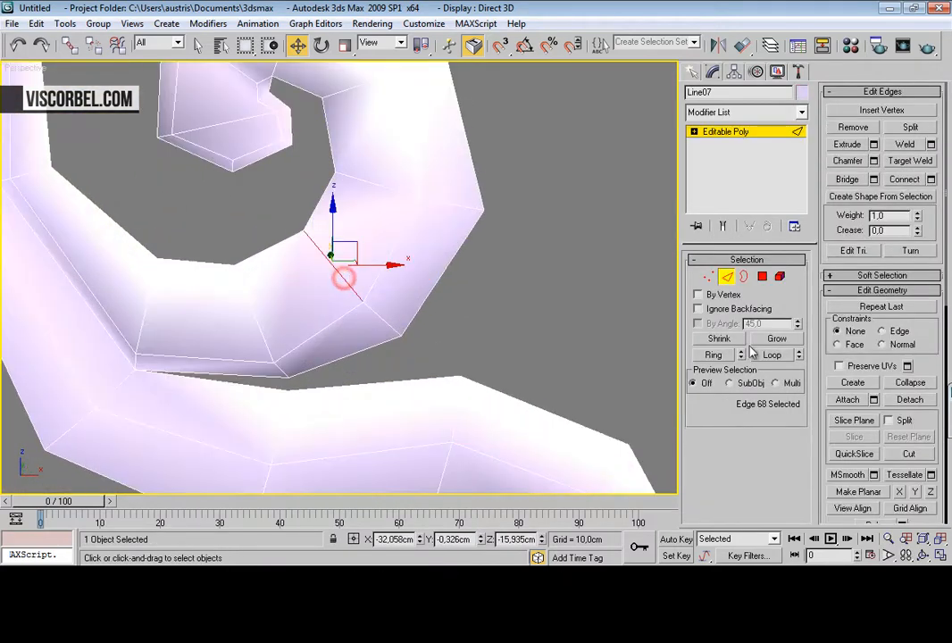
click(715, 355)
scroll(449, 293, down, 4)
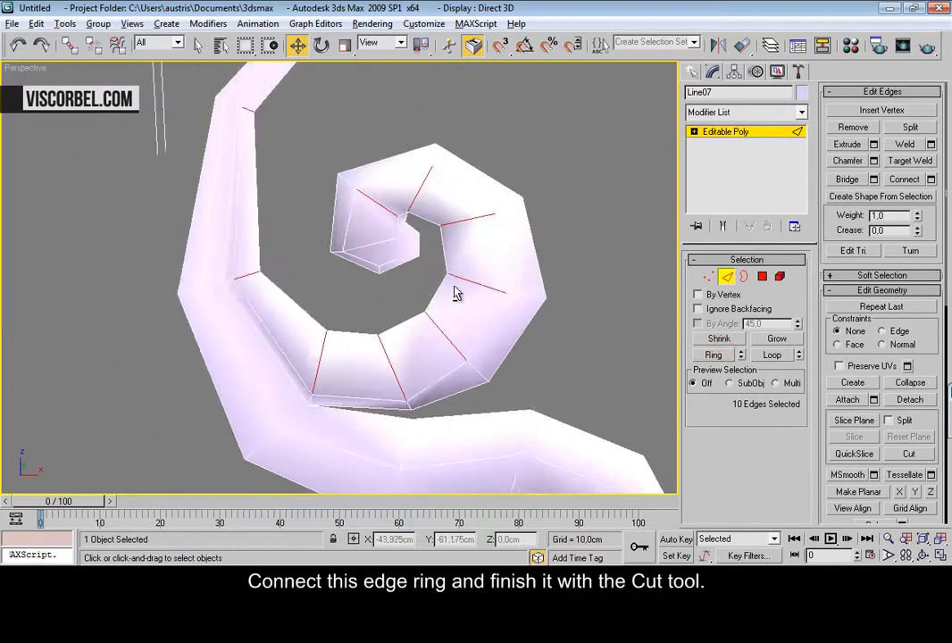
right_click(481, 280)
click(434, 330)
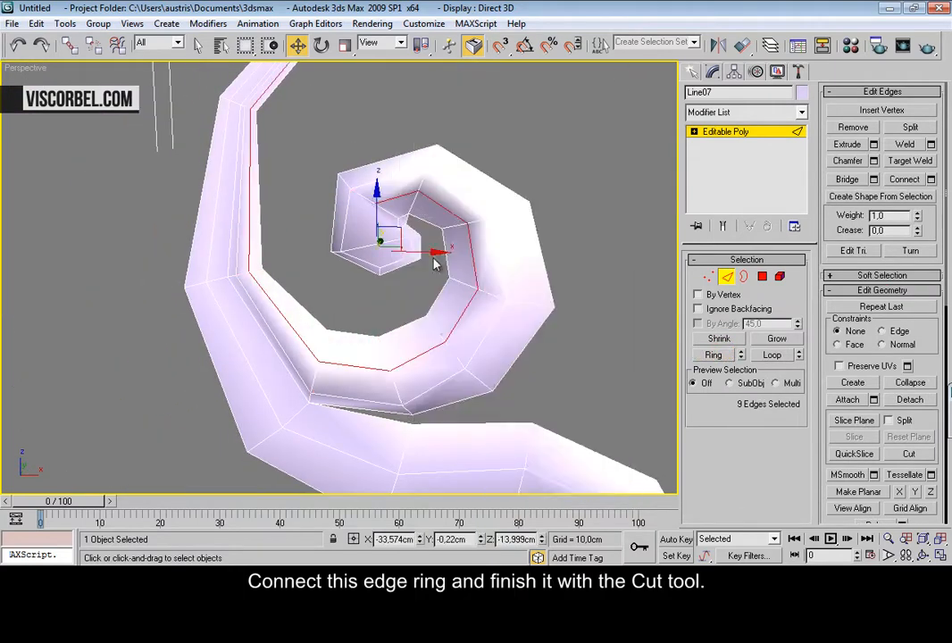
Step: Cut the new lengthwise line onward through the curl's inner tip faces to the ridge near its lower border
scroll(429, 254, up, 3)
middle_drag(498, 242, 506, 303)
key(1)
right_click(521, 283)
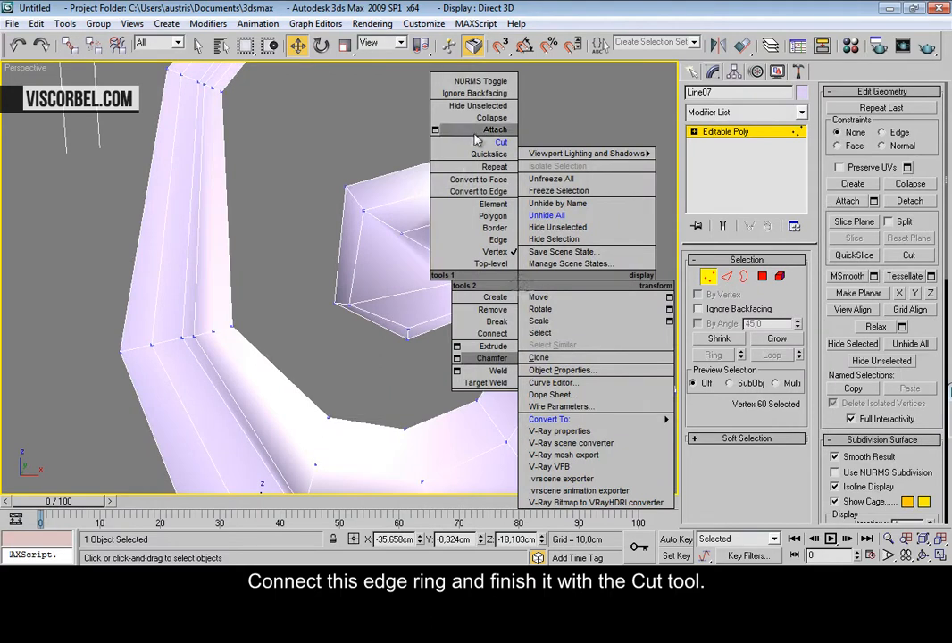
click(501, 142)
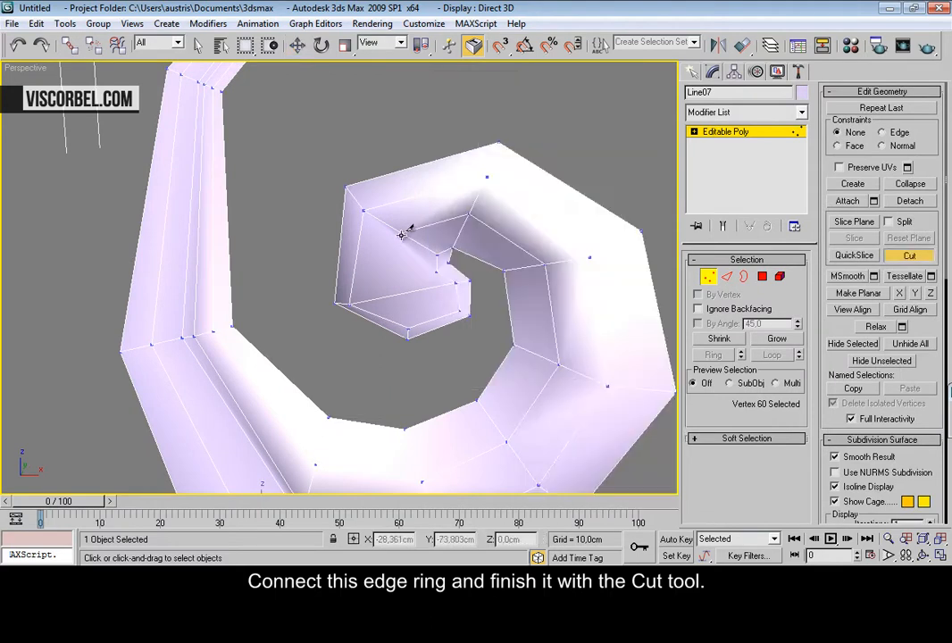
click(402, 235)
click(408, 329)
scroll(448, 376, down, 3)
middle_drag(447, 376, 408, 313)
scroll(408, 313, up, 5)
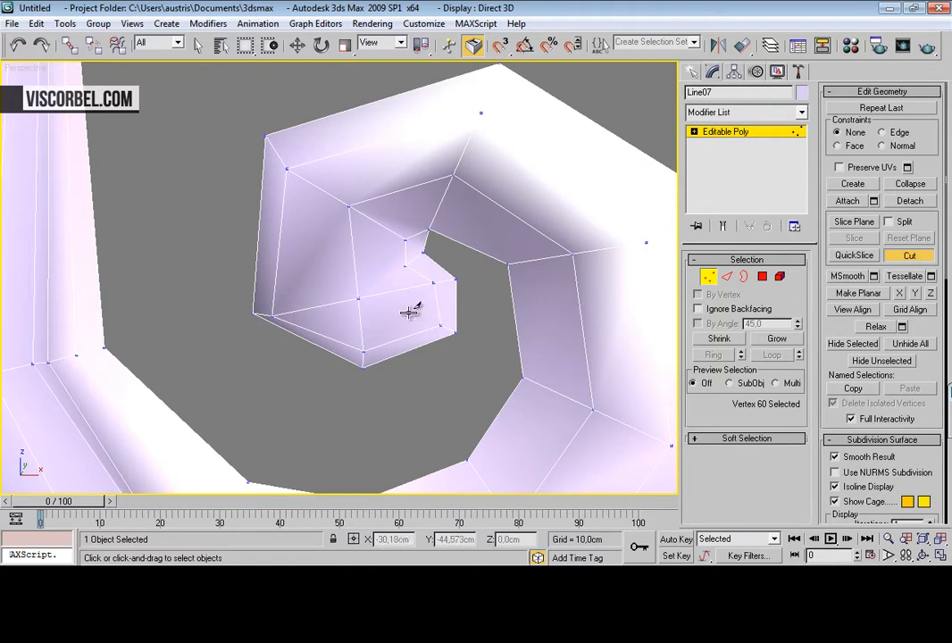
Step: Cut an edge from the loose vertex at the curl's centre to the neighbouring ridge vertex and end the Cut command
click(406, 264)
click(359, 296)
scroll(395, 340, down, 4)
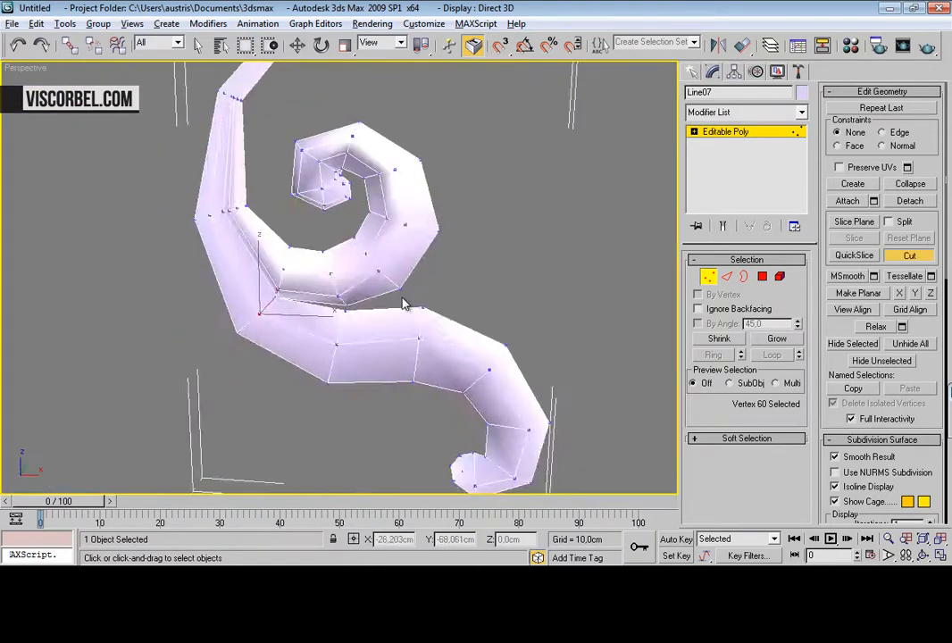
scroll(463, 374, up, 6)
alt+middle_drag(541, 171, 539, 186)
middle_drag(473, 91, 406, 304)
scroll(338, 180, down, 4)
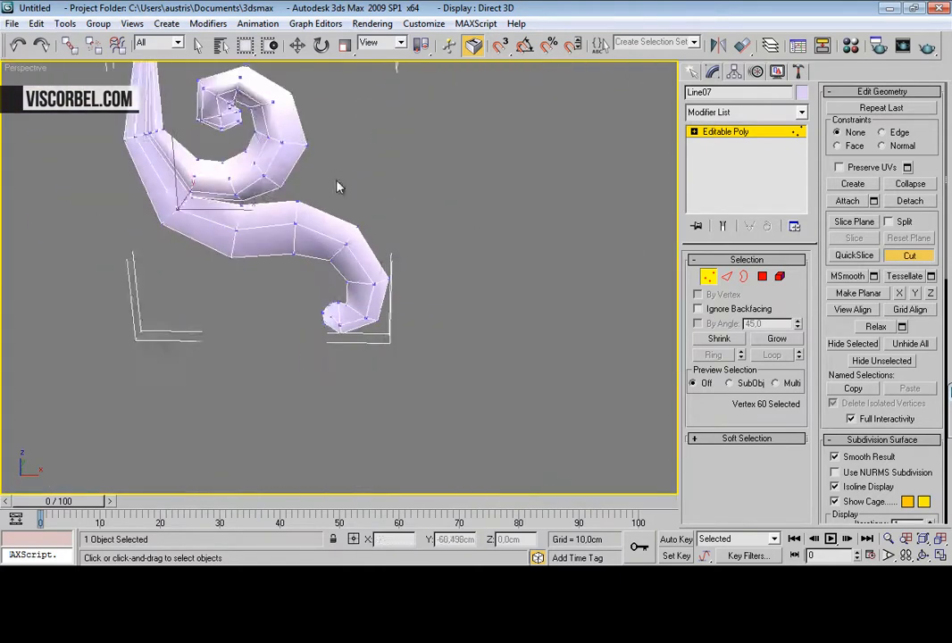
middle_drag(338, 181, 391, 328)
scroll(391, 328, up, 5)
right_click(308, 234)
Step: Select the five lengthwise edges along the upper curl's inner side and move them back slightly to deepen the groove
key(2)
click(254, 245)
ctrl+click(225, 190)
ctrl+click(239, 417)
scroll(239, 417, down, 4)
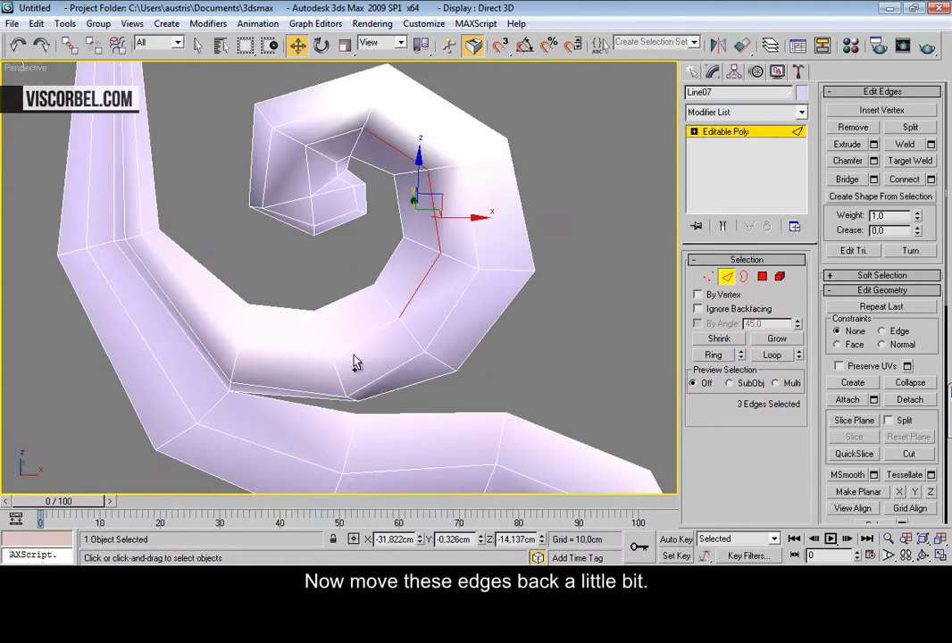
ctrl+click(359, 336)
ctrl+click(289, 346)
alt+middle_drag(289, 346, 338, 275)
scroll(393, 229, up, 3)
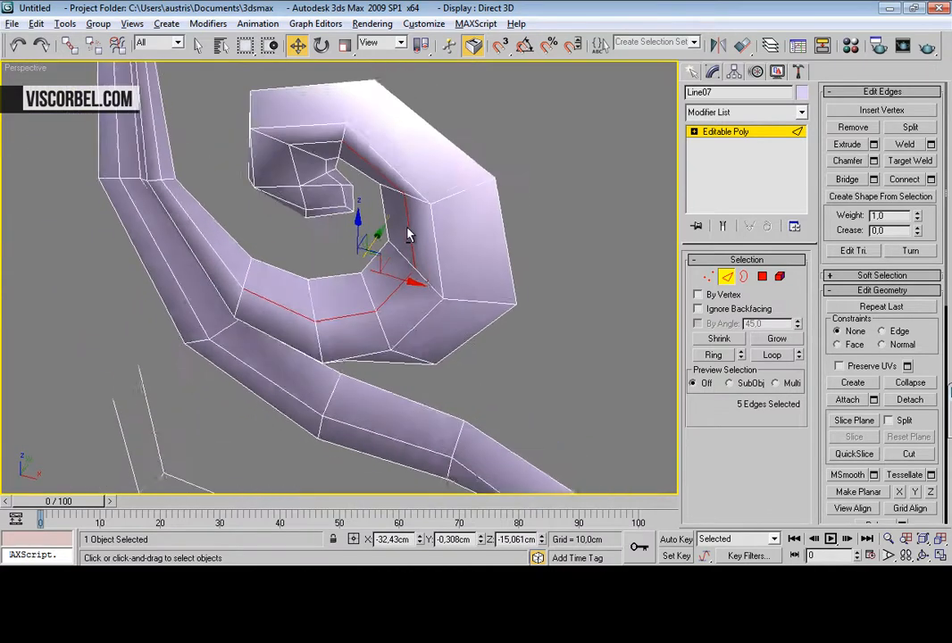
drag(380, 242, 403, 232)
alt+middle_drag(413, 264, 287, 246)
alt+middle_drag(314, 251, 425, 202)
Step: Connect the ring of cross edges along the ornament's lower branch with a lengthwise edge line and shift it slightly
key(1)
alt+middle_drag(404, 247, 500, 361)
key(2)
click(482, 350)
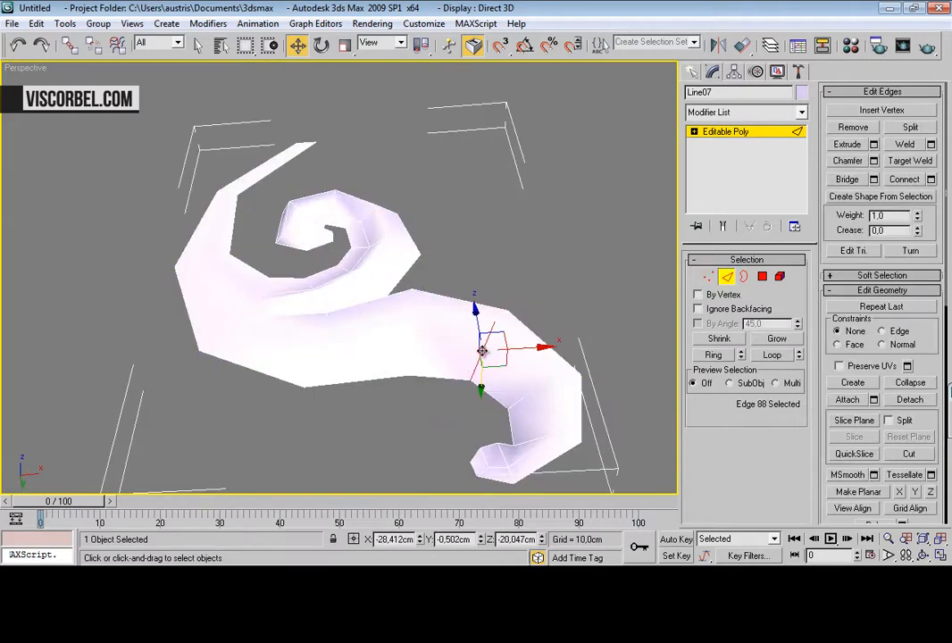
click(712, 358)
alt+middle_drag(449, 191, 522, 243)
right_click(522, 244)
click(485, 293)
alt+middle_drag(485, 294, 278, 302)
alt+middle_drag(366, 299, 425, 307)
drag(430, 270, 434, 268)
alt+middle_drag(355, 270, 416, 335)
key(1)
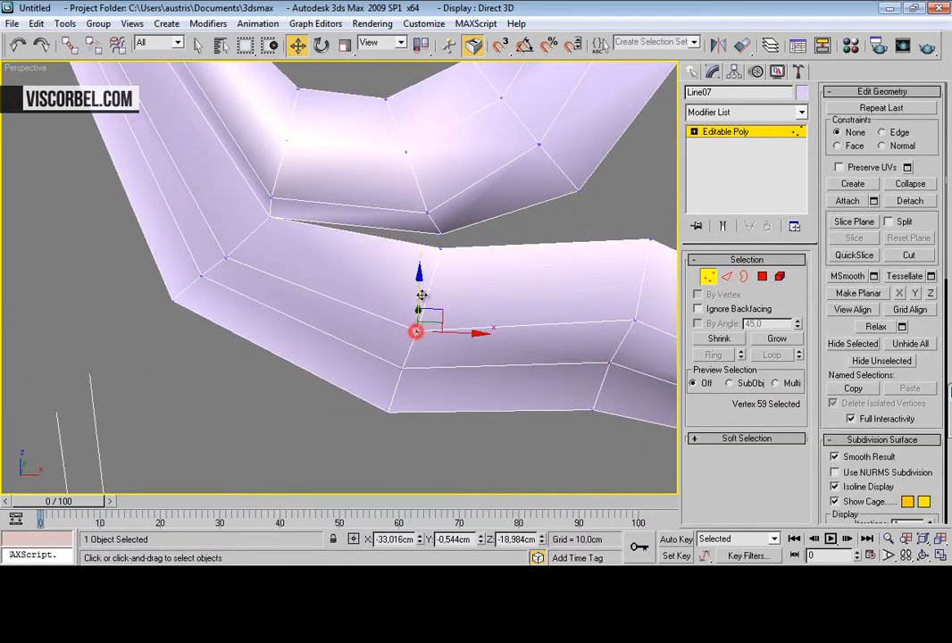
Step: Leave vertex editing, reselect the ornament, and add a Shell modifier with an adjusted thickness
key(1)
click(430, 441)
scroll(427, 339, down, 5)
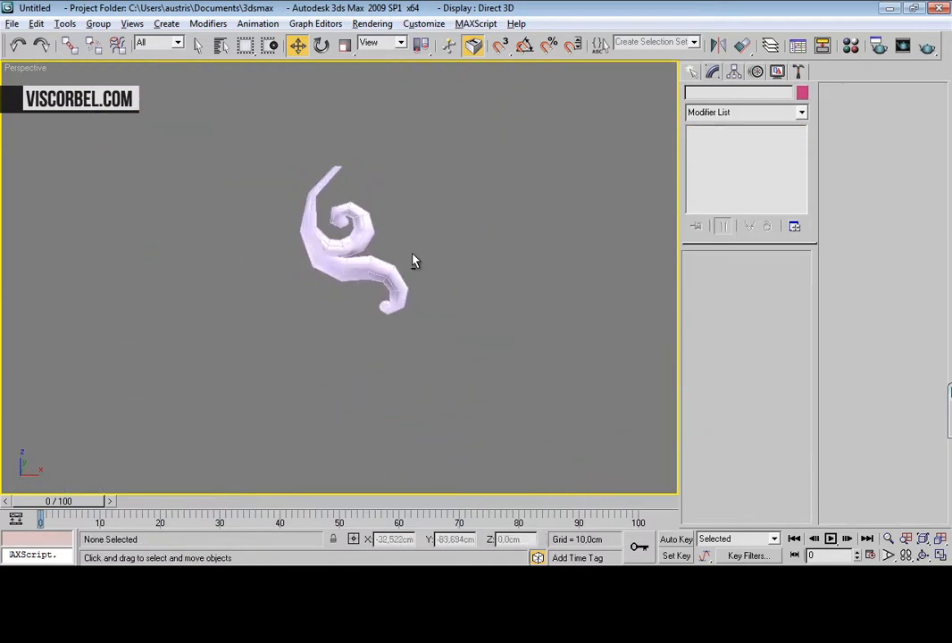
scroll(389, 255, up, 4)
alt+middle_drag(429, 228, 357, 268)
click(342, 299)
scroll(342, 300, up, 3)
click(761, 113)
scroll(733, 370, down, 15)
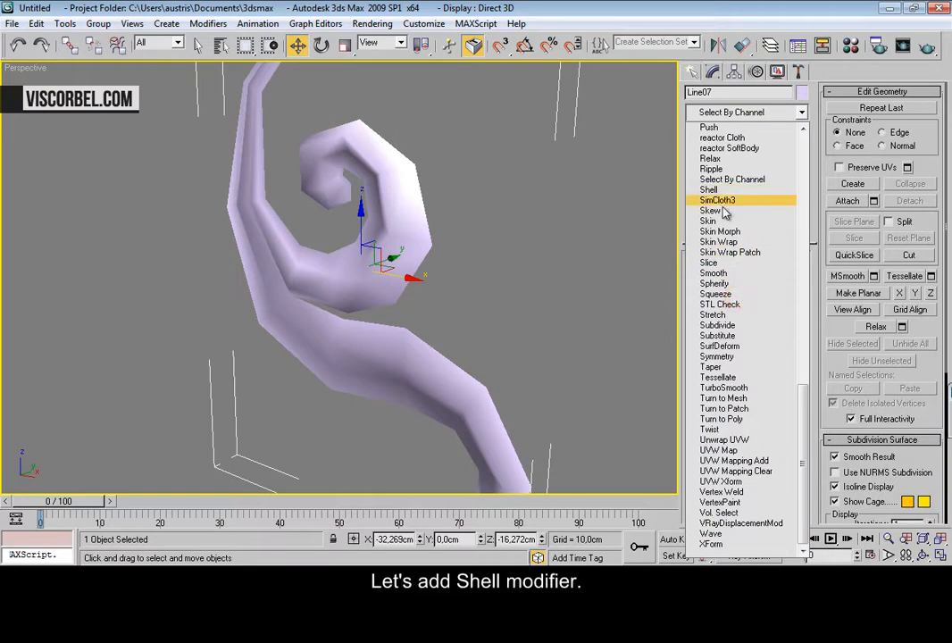
click(726, 190)
alt+middle_drag(512, 214, 665, 288)
drag(794, 283, 795, 284)
Step: Add a TurboSmooth modifier above the Shell and inspect the smoothed surface around the upper curl
click(734, 115)
scroll(775, 425, down, 10)
click(750, 390)
click(447, 263)
alt+middle_drag(472, 270, 563, 209)
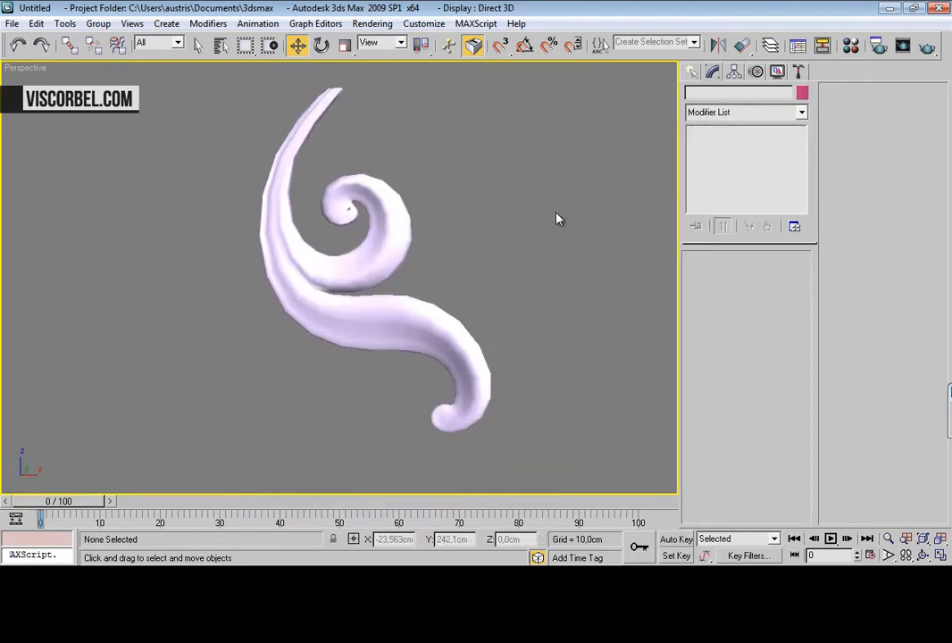
scroll(500, 238, down, 3)
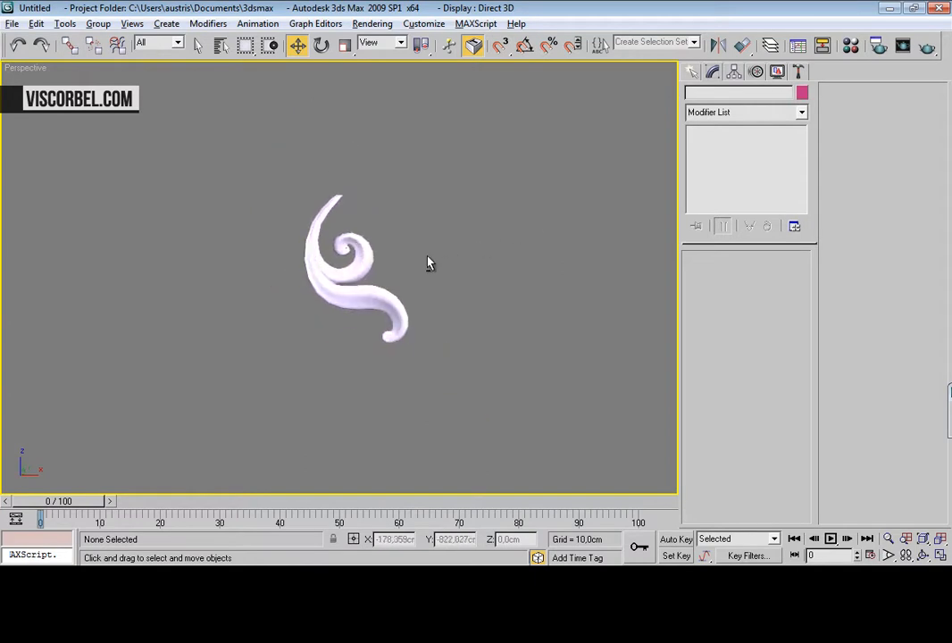
scroll(412, 260, up, 6)
middle_drag(451, 162, 434, 254)
scroll(423, 424, up, 3)
scroll(434, 254, down, 2)
Step: Weld the two closely spaced vertices at the upper curl's centre in the Editable Poly level to fix the smoothing artefact
click(434, 254)
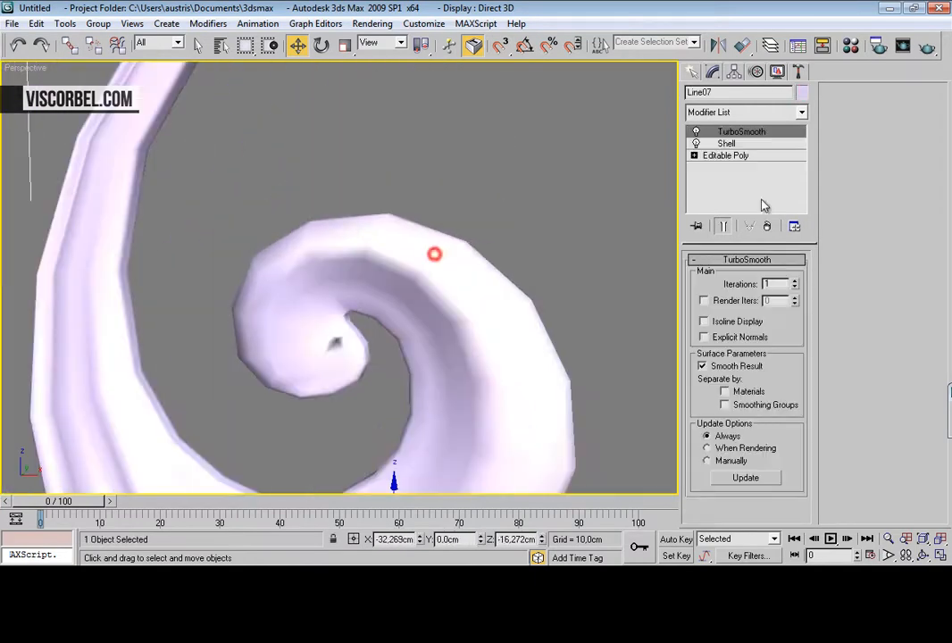
click(753, 157)
scroll(455, 228, up, 8)
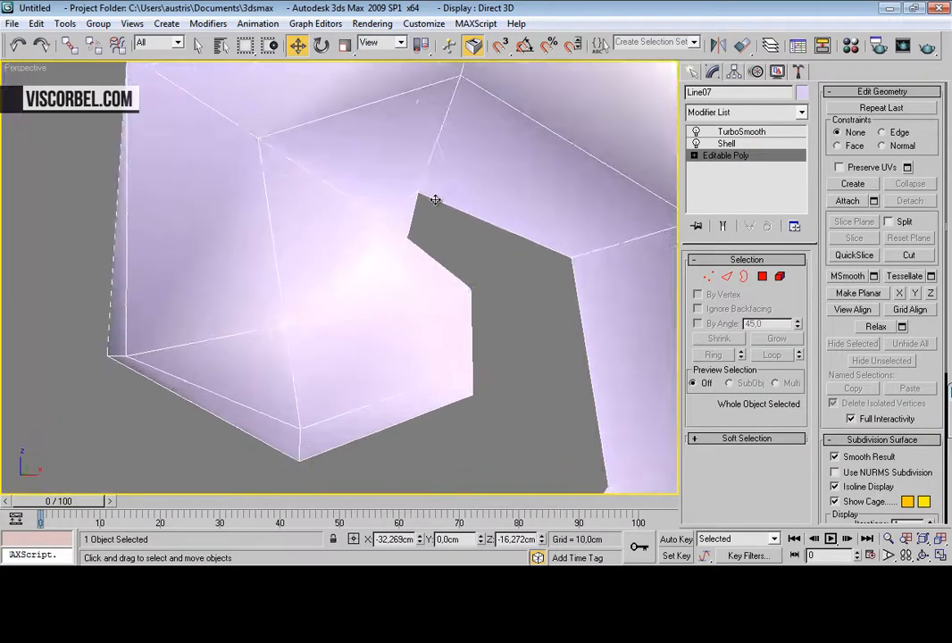
drag(375, 233, 419, 253)
key(z)
scroll(424, 252, down, 5)
alt+middle_drag(425, 249, 402, 269)
scroll(388, 268, up, 2)
scroll(387, 268, up, 2)
click(718, 227)
click(718, 229)
scroll(371, 277, up, 10)
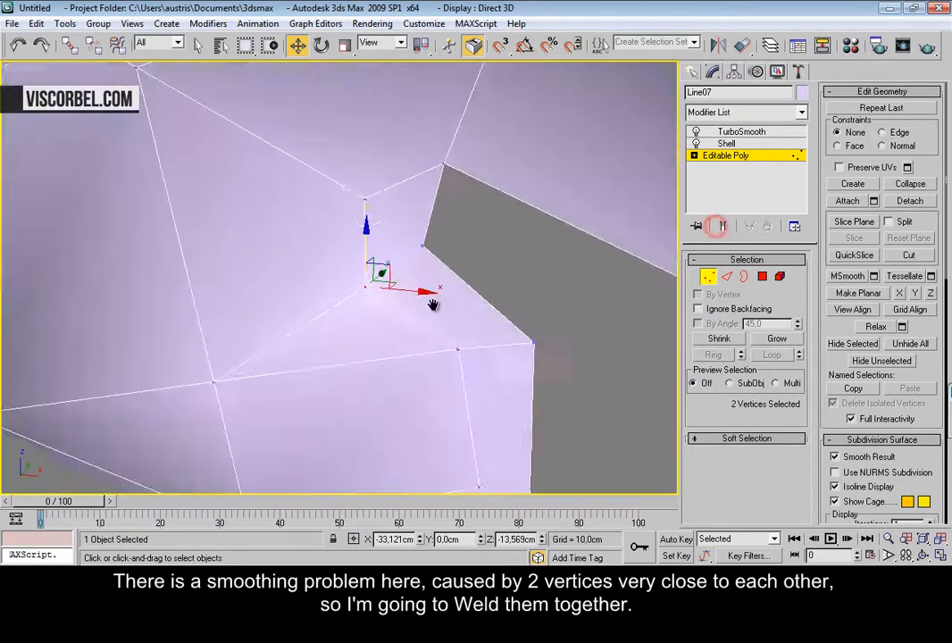
key(F3)
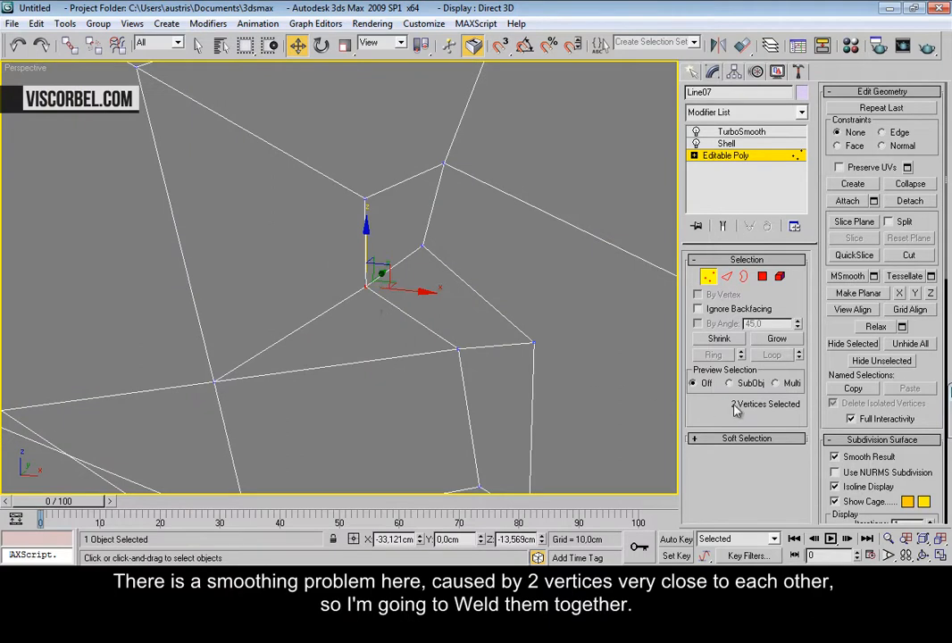
key(F3)
right_click(480, 291)
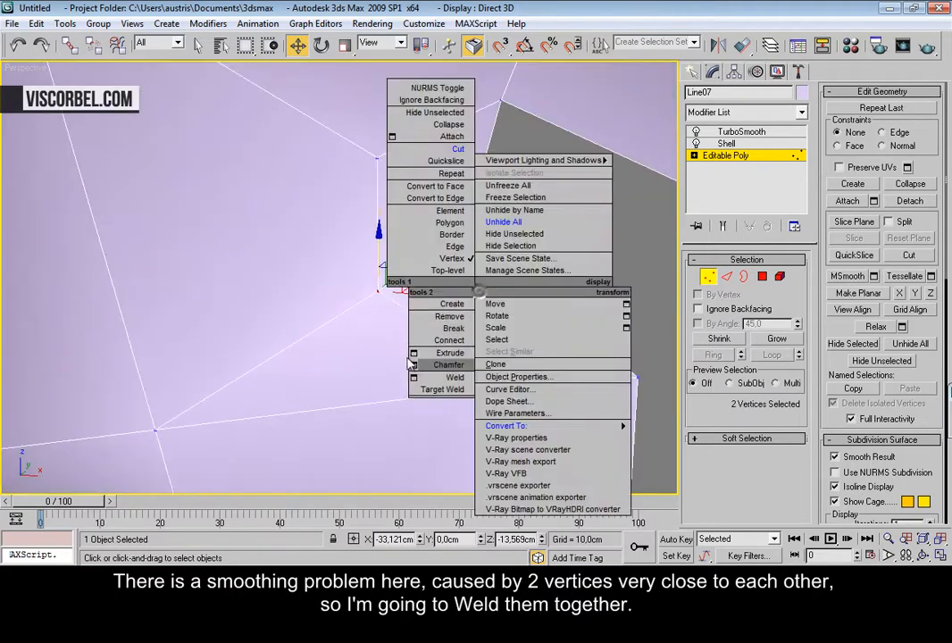
click(414, 378)
click(588, 335)
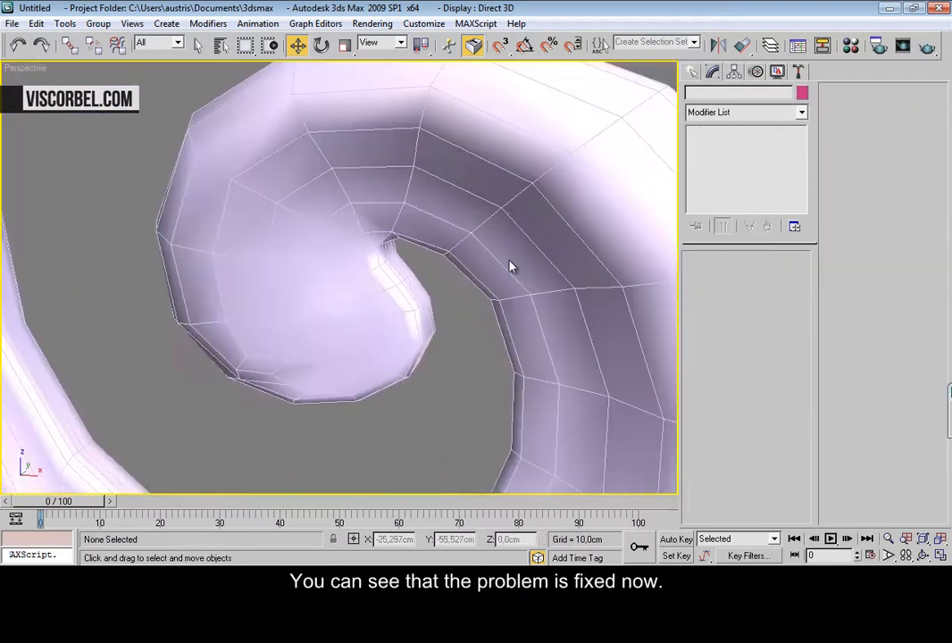
Step: Turn off the edge display and set the ornament's TurboSmooth iterations to 2
key(F4)
scroll(493, 268, down, 5)
alt+middle_drag(491, 268, 402, 284)
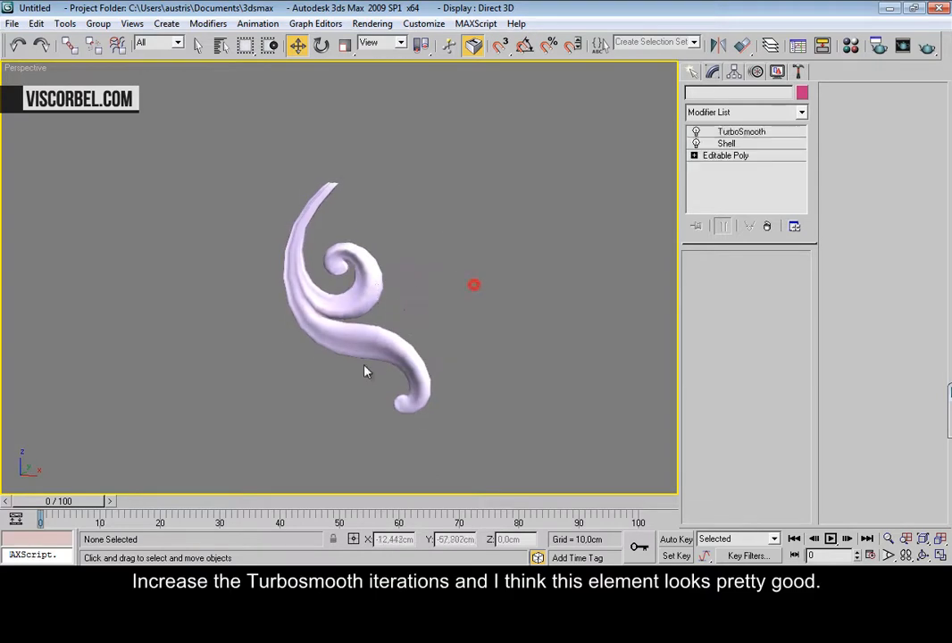
click(365, 372)
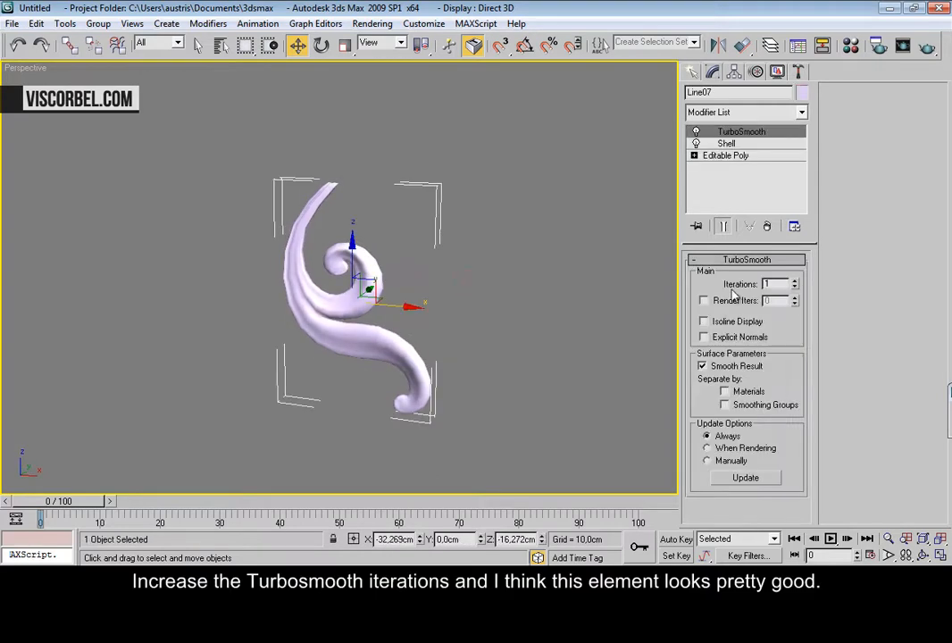
click(537, 279)
alt+middle_drag(304, 279, 284, 258)
mouse_move(440, 317)
alt+middle_down()
mouse_move(442, 287)
mouse_move(420, 300)
mouse_move(437, 307)
alt+middle_up()
click(413, 313)
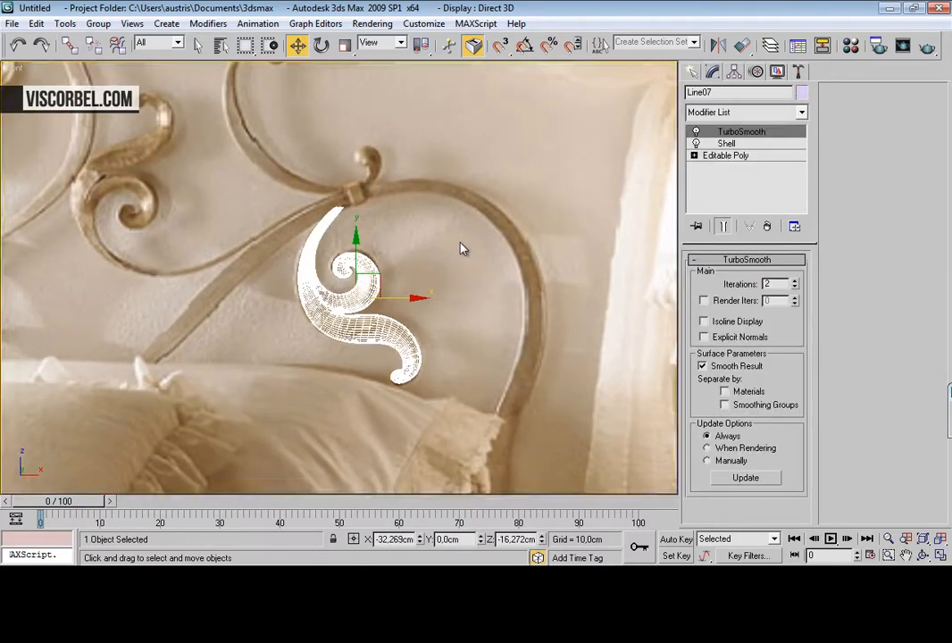
Step: Unhide all objects and move the vertices of the ornament's upper stem so that it meets the arched headboard bar
right_click(461, 249)
click(461, 175)
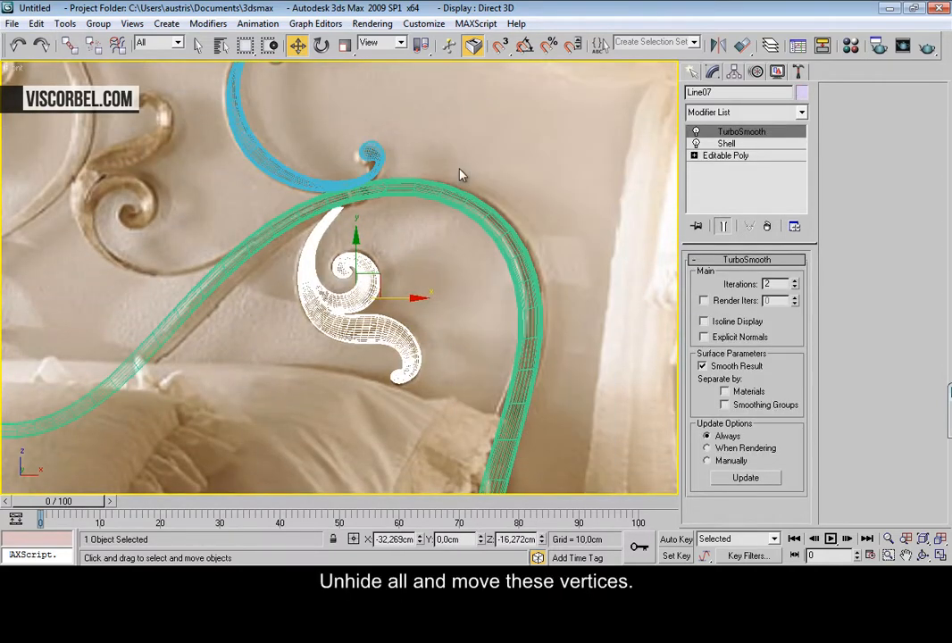
scroll(375, 229, up, 5)
click(713, 161)
scroll(321, 301, up, 5)
key(1)
drag(191, 225, 481, 203)
scroll(268, 308, down, 6)
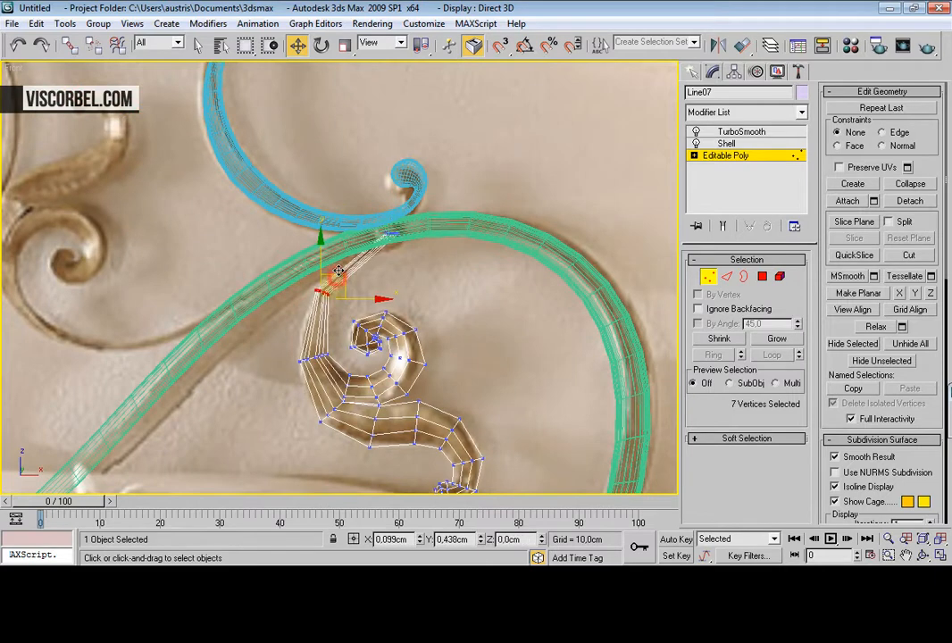
click(495, 309)
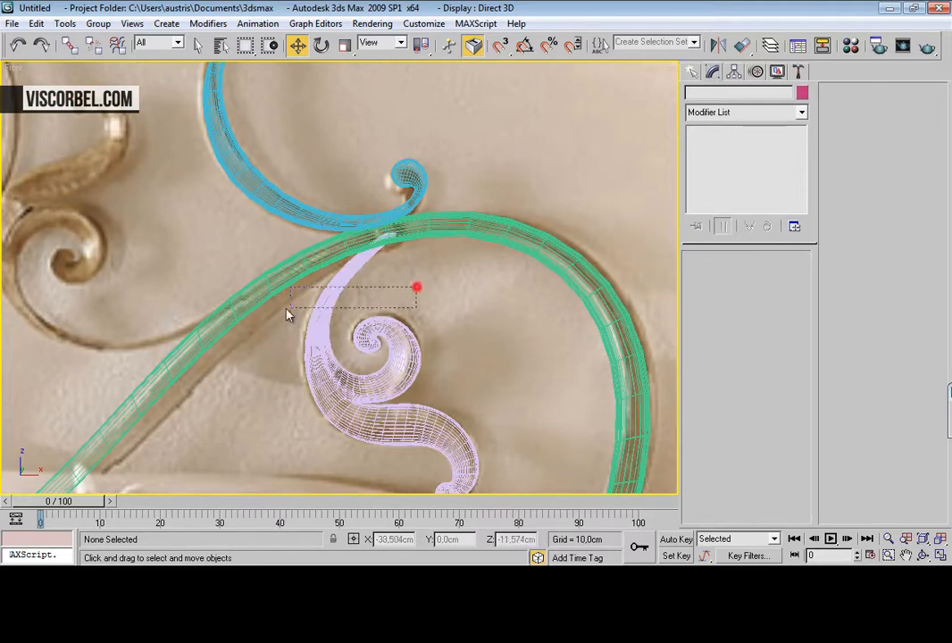
Step: Connect the stem's topmost lengthwise edges with an extra edge loop and move it slightly toward the bar
click(406, 343)
click(726, 144)
scroll(412, 284, up, 3)
click(725, 155)
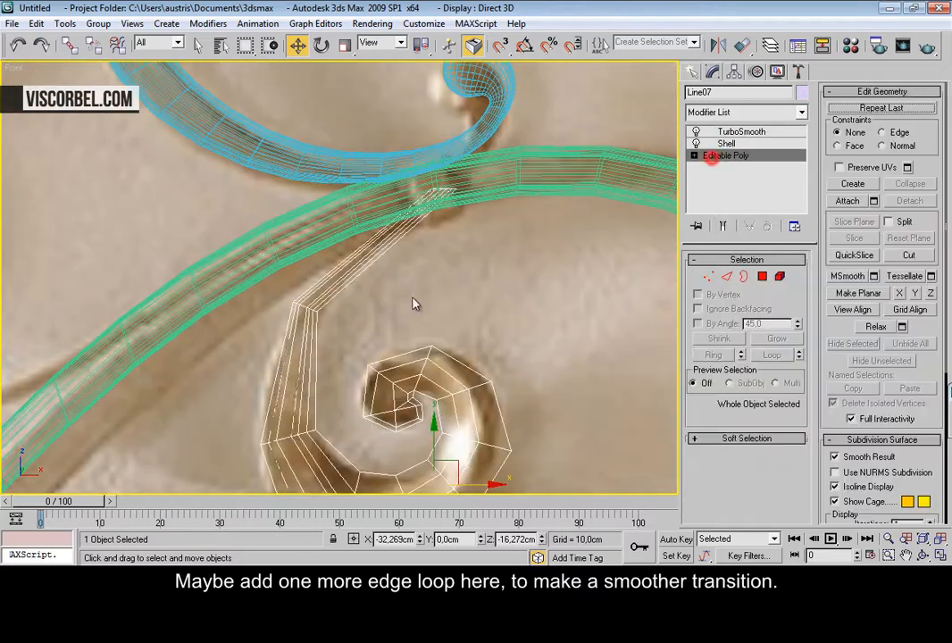
scroll(325, 370, up, 4)
key(2)
right_click(435, 313)
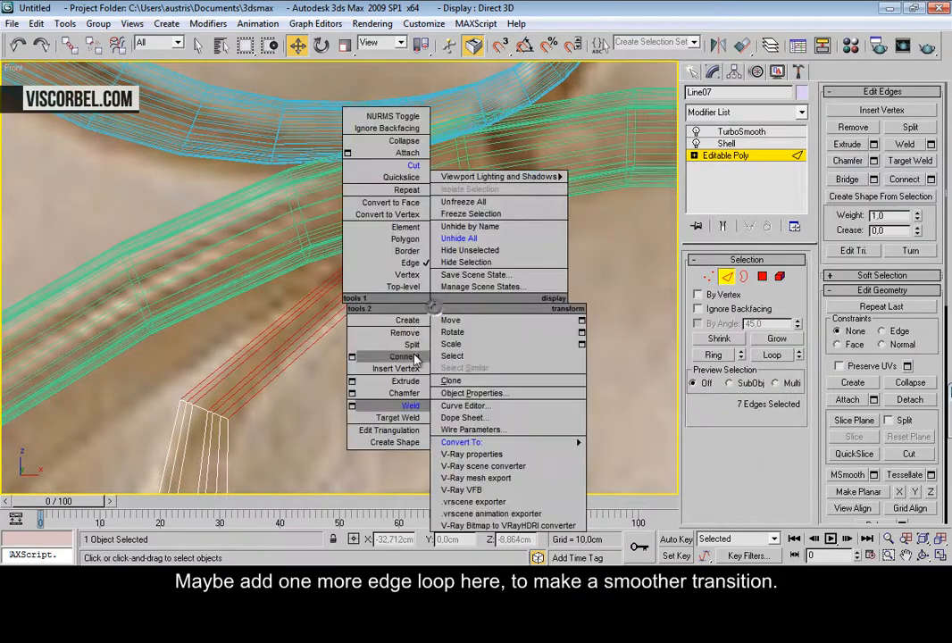
click(397, 364)
drag(369, 276, 357, 267)
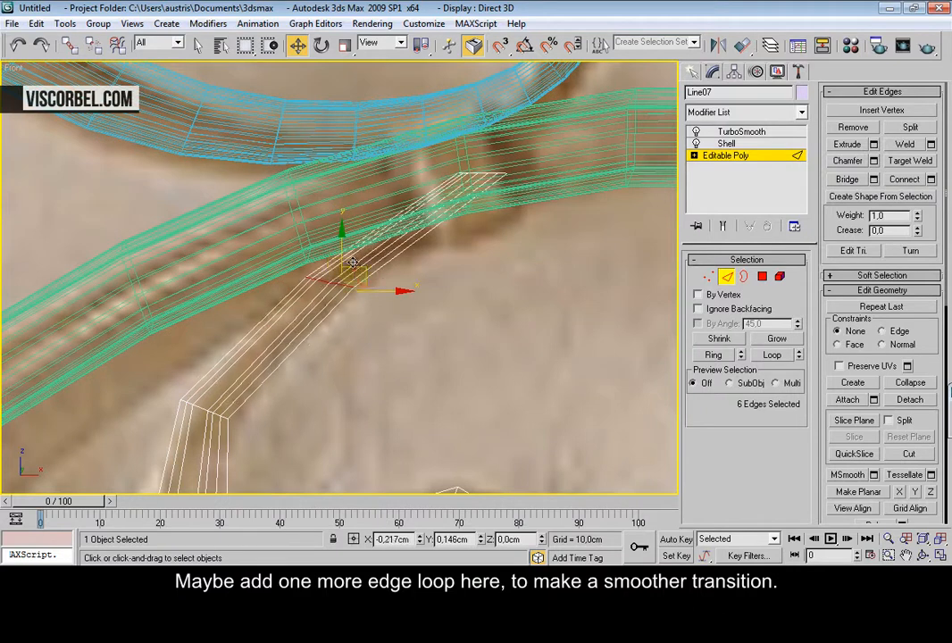
Step: Reposition the vertices at the stem's upper end to follow the headboard bar, and leave vertex editing
key(1)
drag(382, 136, 532, 198)
drag(500, 143, 529, 209)
key(r)
key(w)
drag(513, 150, 525, 149)
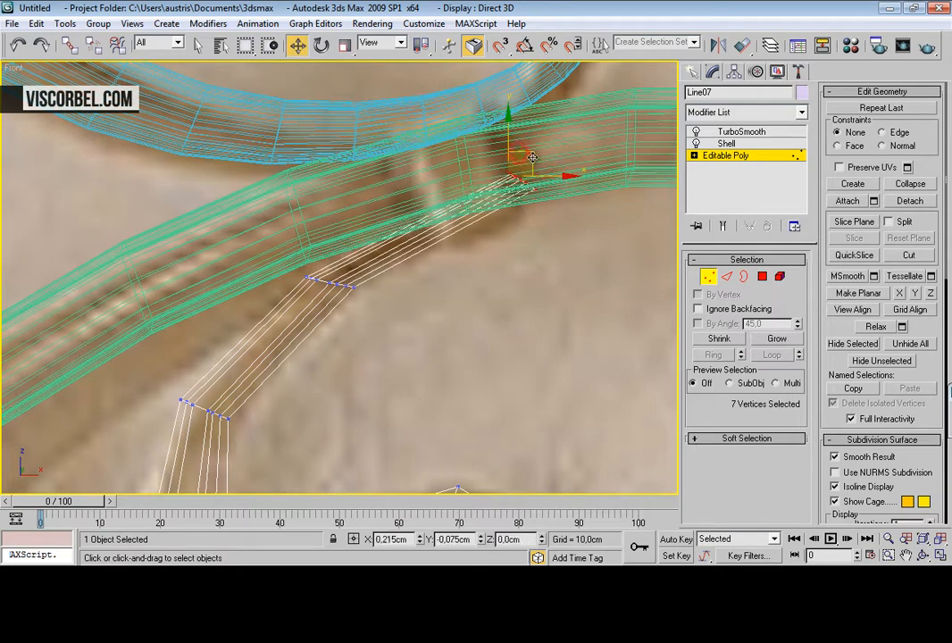
key(1)
click(522, 267)
Step: Shift the whole ornament about 0.5 cm in depth relative to the headboard bar and review it in perspective
scroll(446, 290, down, 3)
mouse_move(386, 315)
middle_down()
mouse_move(276, 253)
mouse_move(305, 276)
middle_up()
scroll(377, 299, up, 3)
key(p)
click(357, 300)
mouse_move(386, 301)
mouse_down()
mouse_move(353, 281)
mouse_move(382, 302)
mouse_up()
click(538, 203)
scroll(375, 214, down, 10)
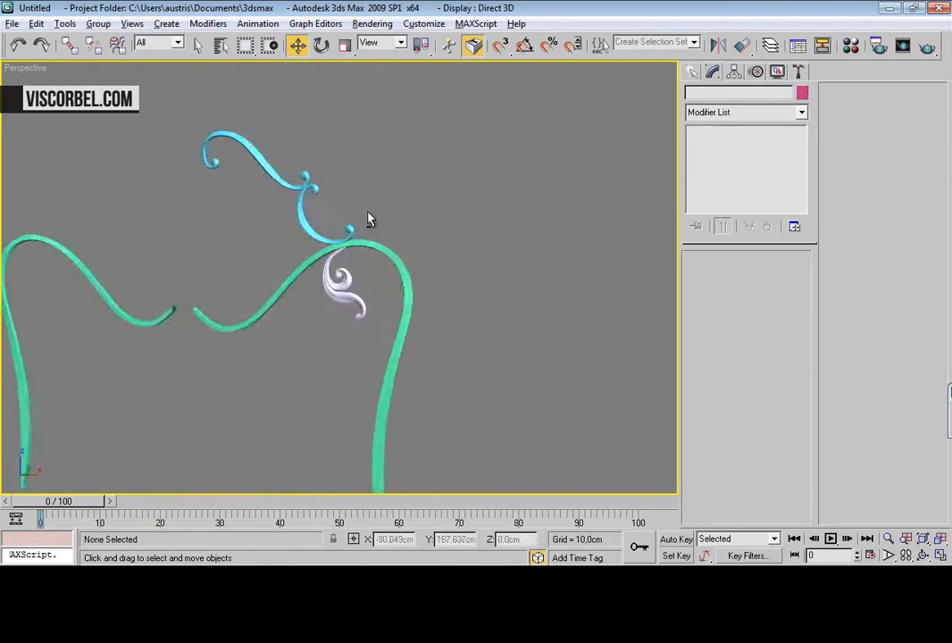
scroll(423, 212, up, 5)
Step: Make one independent copy of the ornament in the front view, rotated about 101 degrees clockwise
click(348, 268)
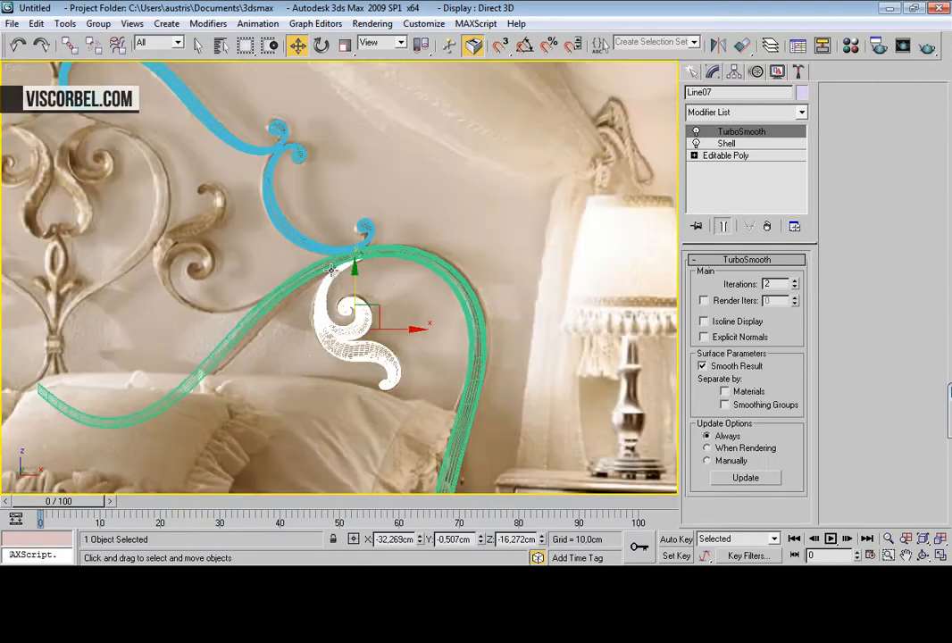
middle_drag(274, 276, 317, 279)
scroll(317, 278, up, 2)
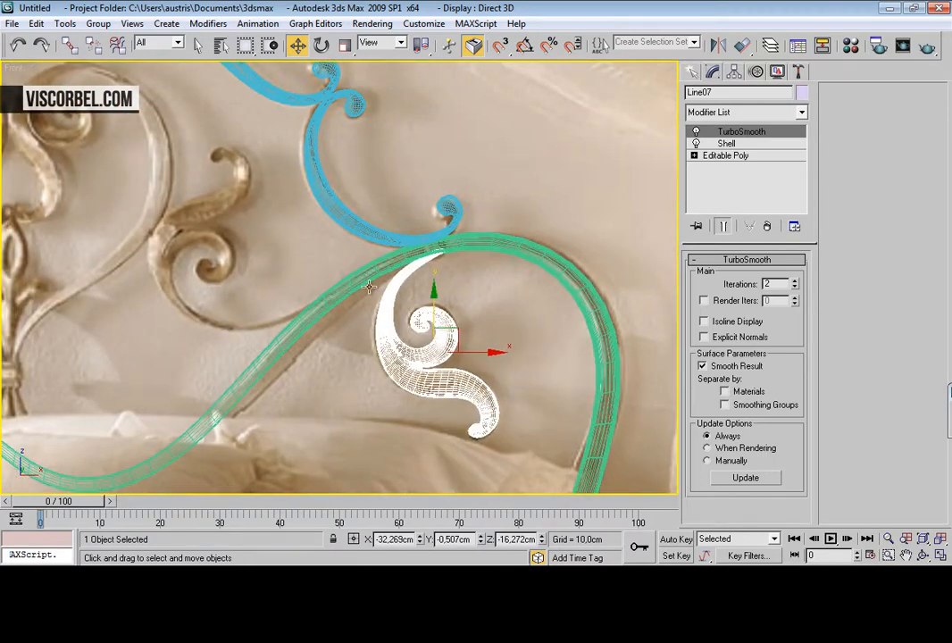
key(e)
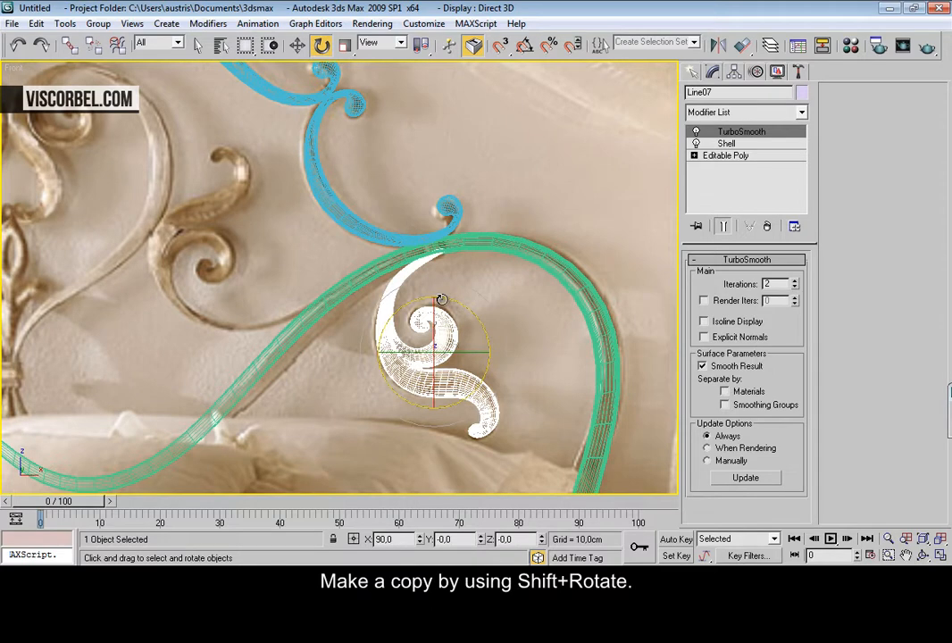
mouse_move(441, 298)
shift+mouse_down()
mouse_move(402, 170)
mouse_move(458, 14)
mouse_move(533, 8)
shift+mouse_up()
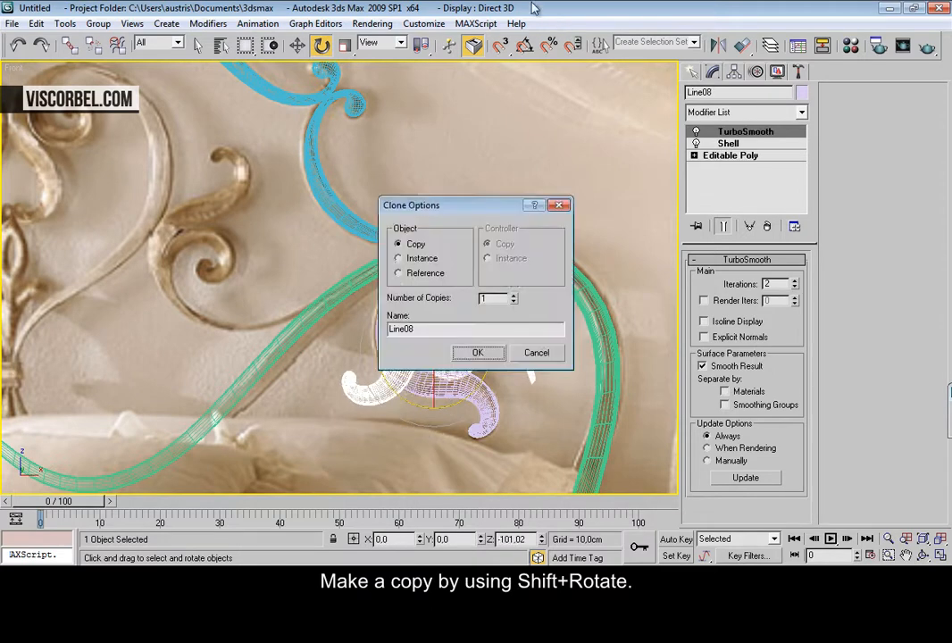
click(478, 354)
Step: Move the copy over the similar scroll in the reference photo and rotate it toward that scroll's orientation
key(w)
drag(455, 330, 272, 359)
key(e)
scroll(217, 266, up, 2)
middle_drag(216, 265, 362, 302)
Step: Mirror the copy about the X axis without cloning and move it onto the reference scroll
click(720, 43)
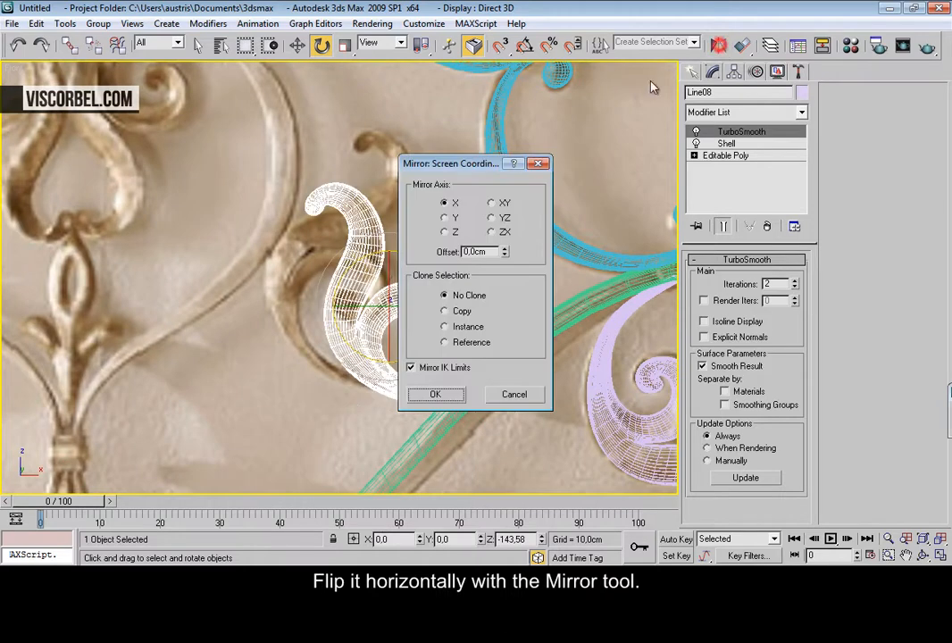
click(435, 394)
scroll(383, 294, up, 2)
key(w)
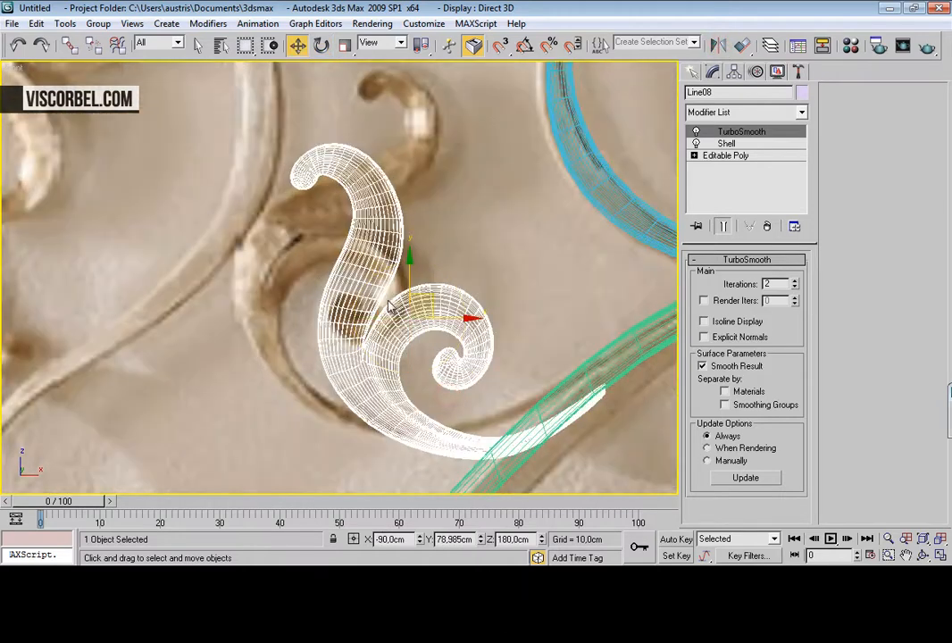
drag(423, 302, 322, 270)
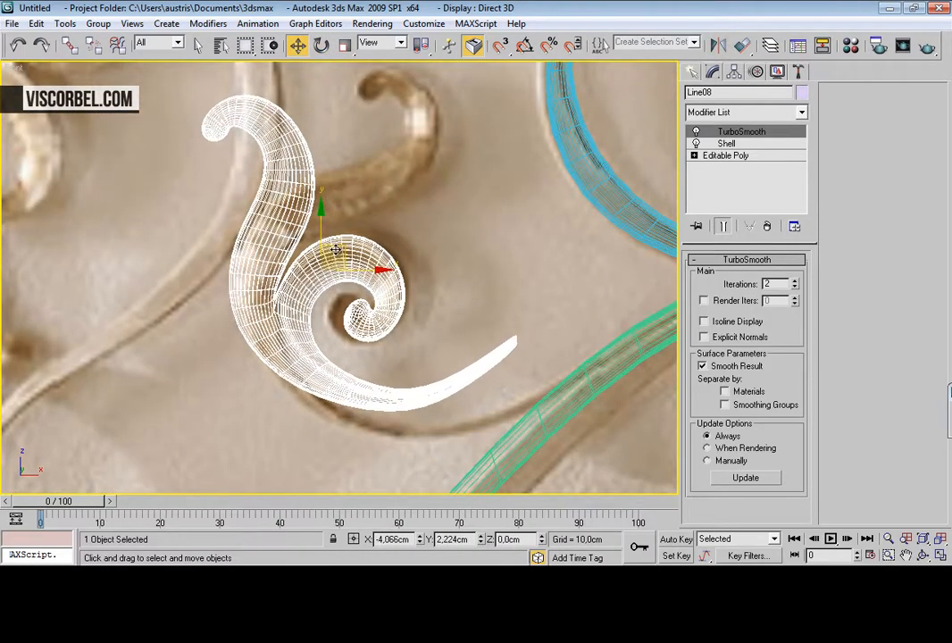
Step: Scale the mirrored copy up to about 111% in width and height to fit the reference scroll
scroll(354, 193, down, 2)
middle_drag(354, 192, 372, 214)
scroll(336, 173, up, 3)
key(r)
drag(341, 231, 357, 239)
scroll(358, 240, down, 3)
scroll(357, 239, up, 2)
key(w)
scroll(366, 237, up, 2)
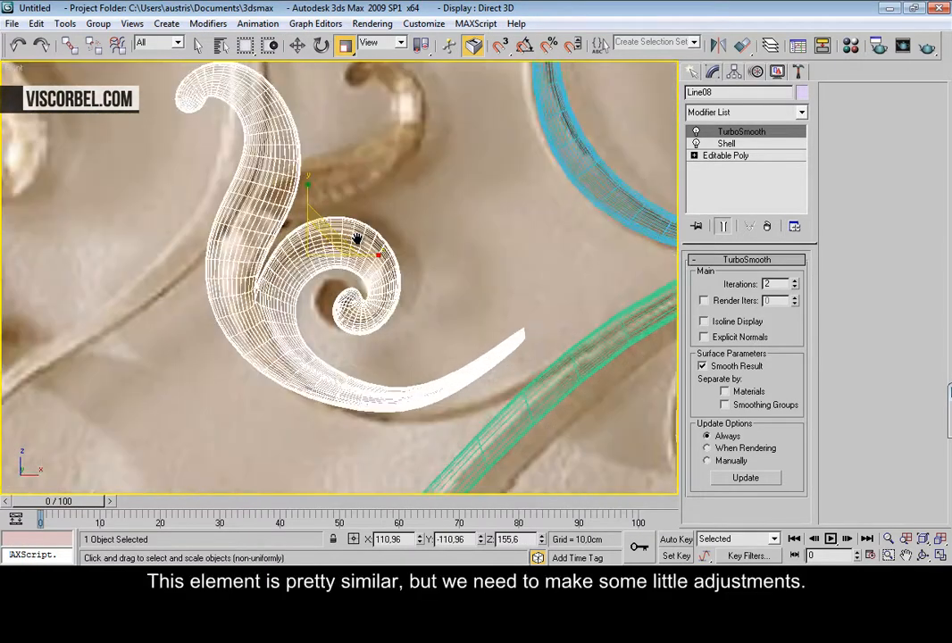
Step: Rotate the mirrored copy slightly and reposition it to follow the reference scroll
drag(375, 234, 335, 224)
key(e)
key(w)
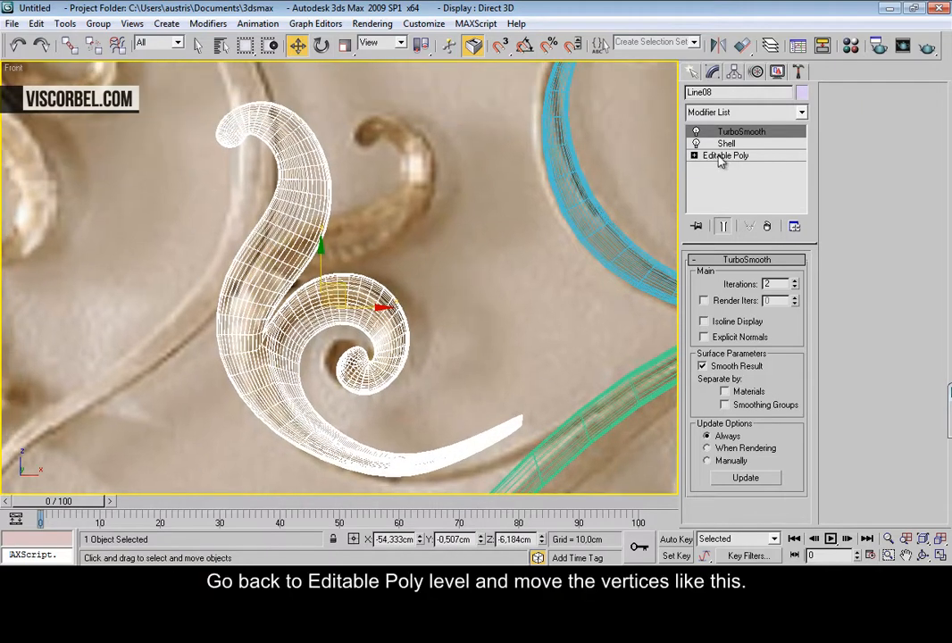
Step: At the Editable Poly vertex level, shift the vertices of the stem's lower neck toward the reference scroll's arm
click(721, 155)
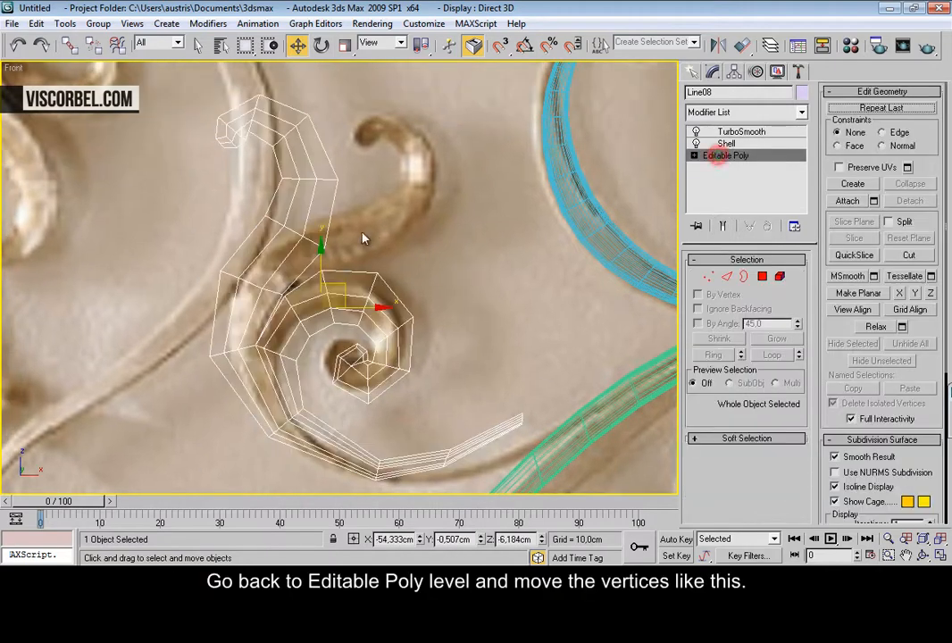
middle_drag(391, 257, 472, 302)
scroll(316, 163, up, 2)
key(1)
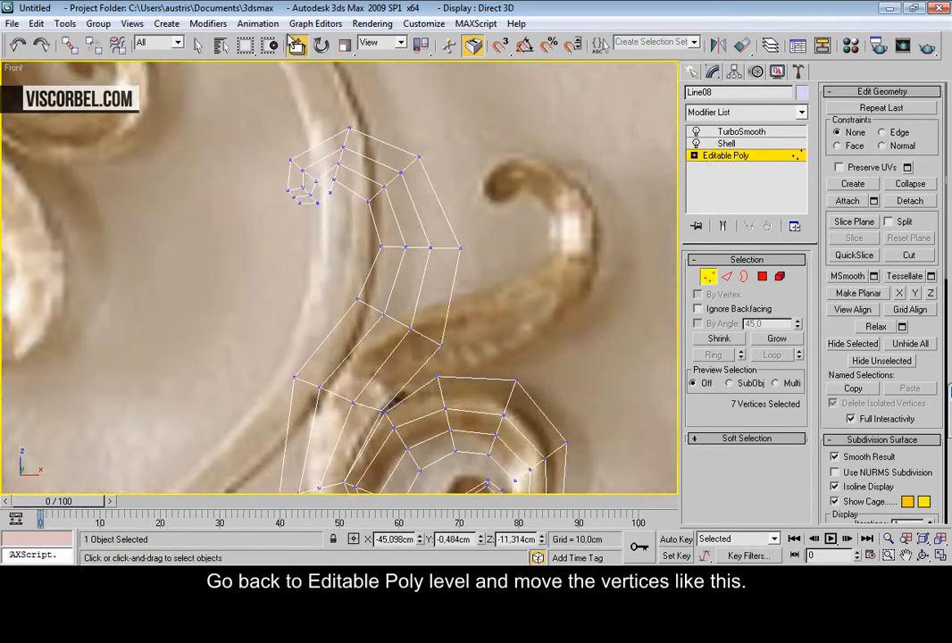
drag(413, 297, 432, 309)
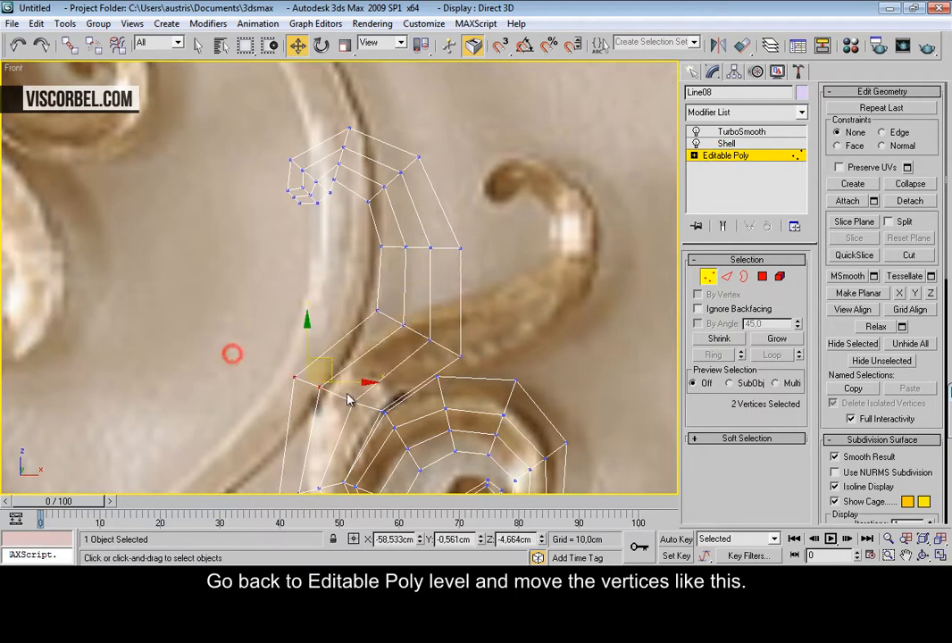
drag(346, 410, 349, 409)
Step: Rotate and move the stem's next vertex row and its curled tip onto the hooked end of the reference scroll
drag(483, 285, 480, 282)
key(e)
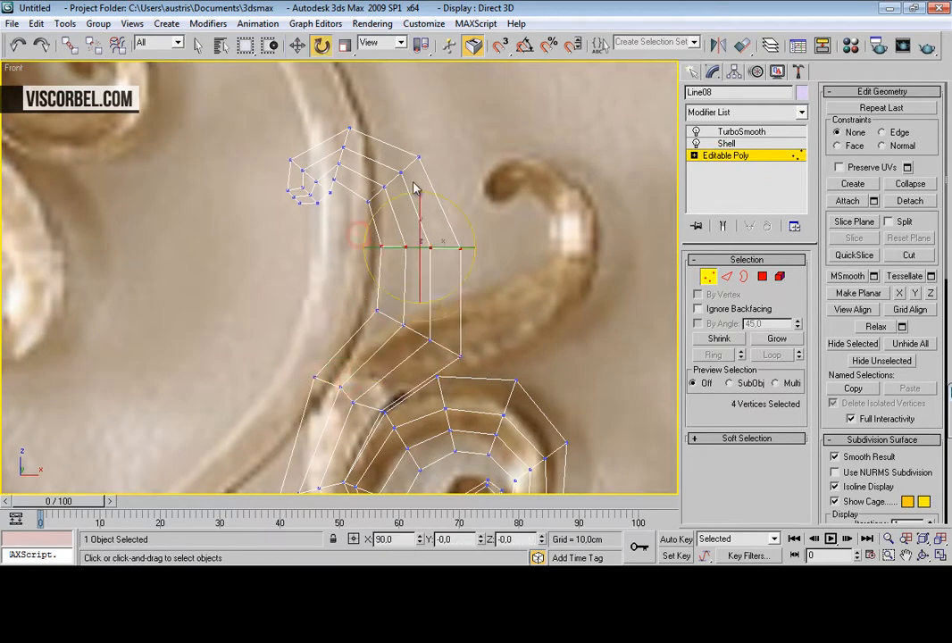
drag(457, 204, 545, 278)
key(w)
drag(359, 154, 542, 167)
key(r)
key(w)
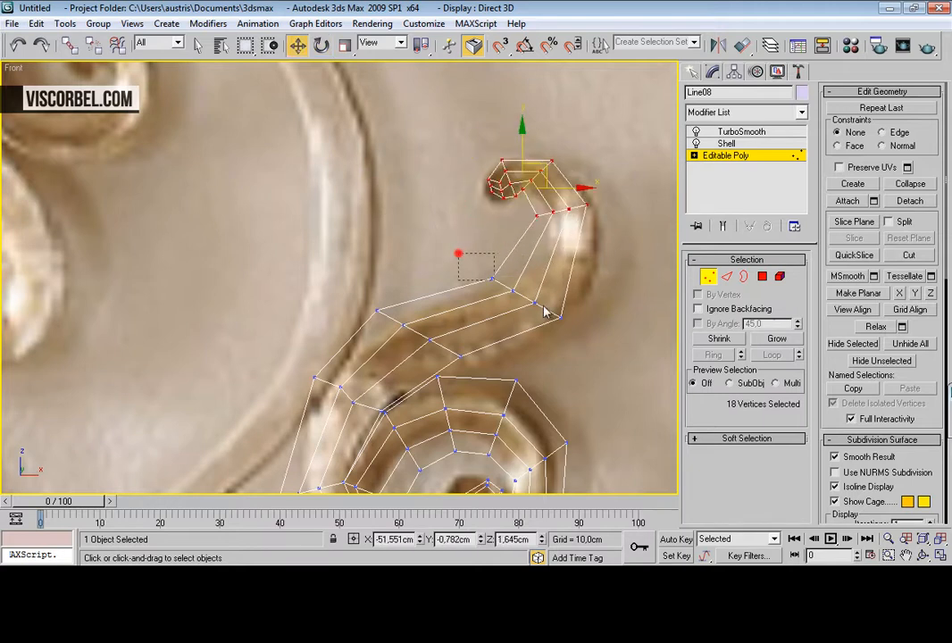
Step: Move and scale the vertex rows along the upper arm to match the reference arm's course and thickness
mouse_move(552, 285)
mouse_down()
mouse_move(549, 307)
mouse_move(545, 284)
mouse_up()
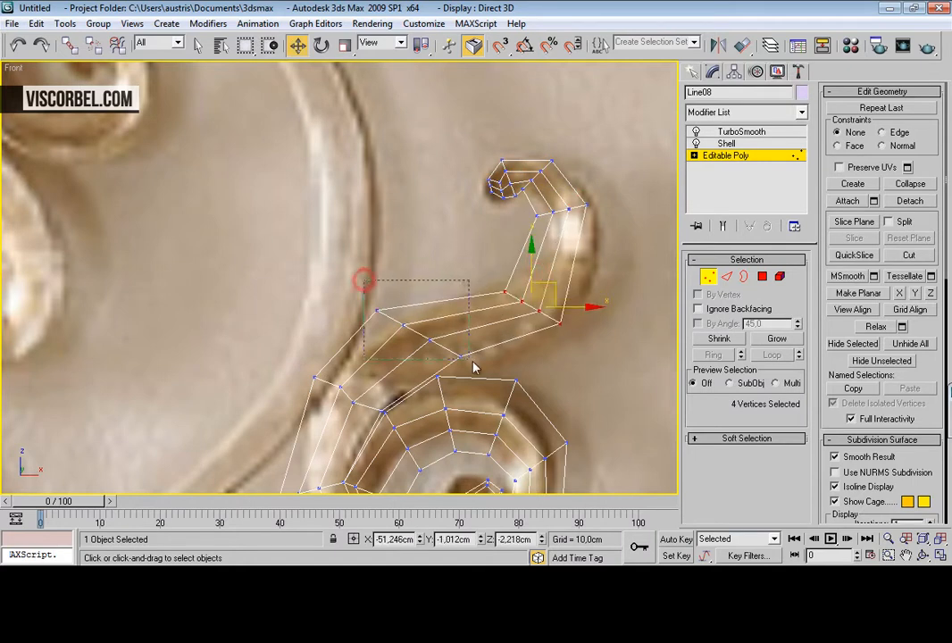
drag(442, 311, 449, 337)
key(r)
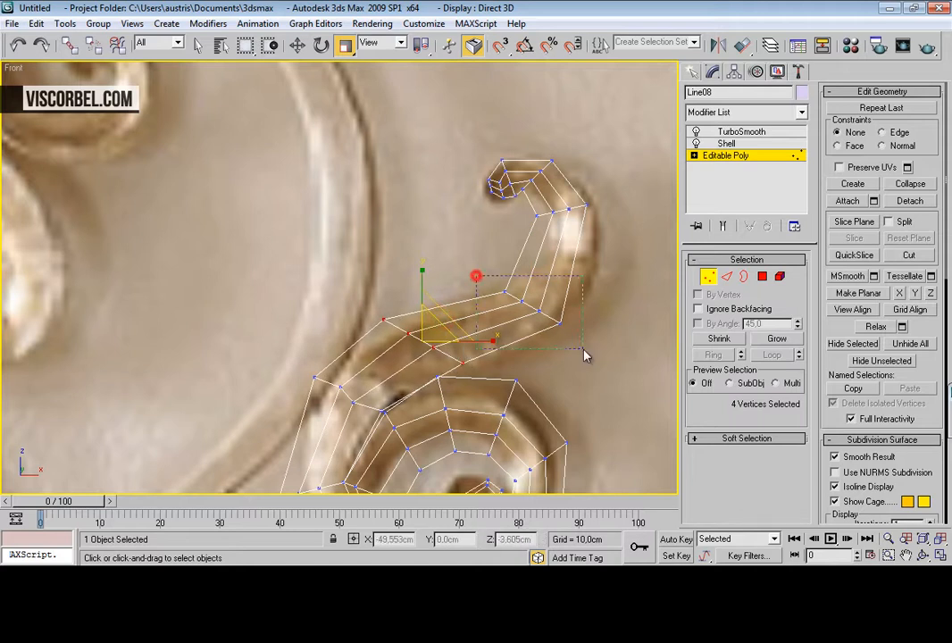
drag(556, 283, 545, 264)
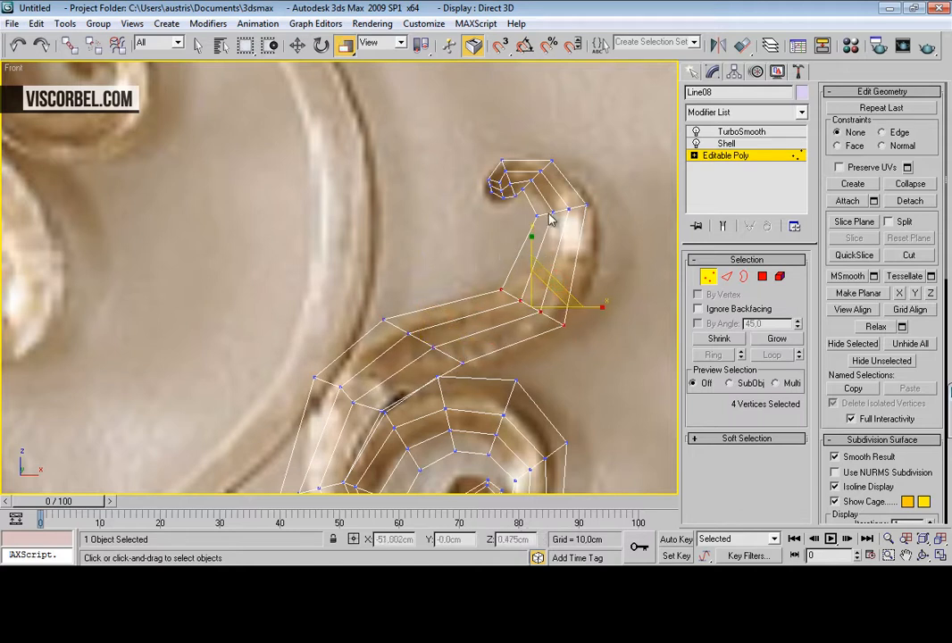
drag(577, 189, 586, 209)
Step: Move the tail's vertex rows so it follows the lower reference curve and ends on the green bar
scroll(585, 211, down, 3)
middle_drag(520, 217, 506, 124)
scroll(498, 266, up, 2)
middle_drag(498, 266, 372, 156)
drag(396, 221, 510, 300)
drag(458, 241, 587, 200)
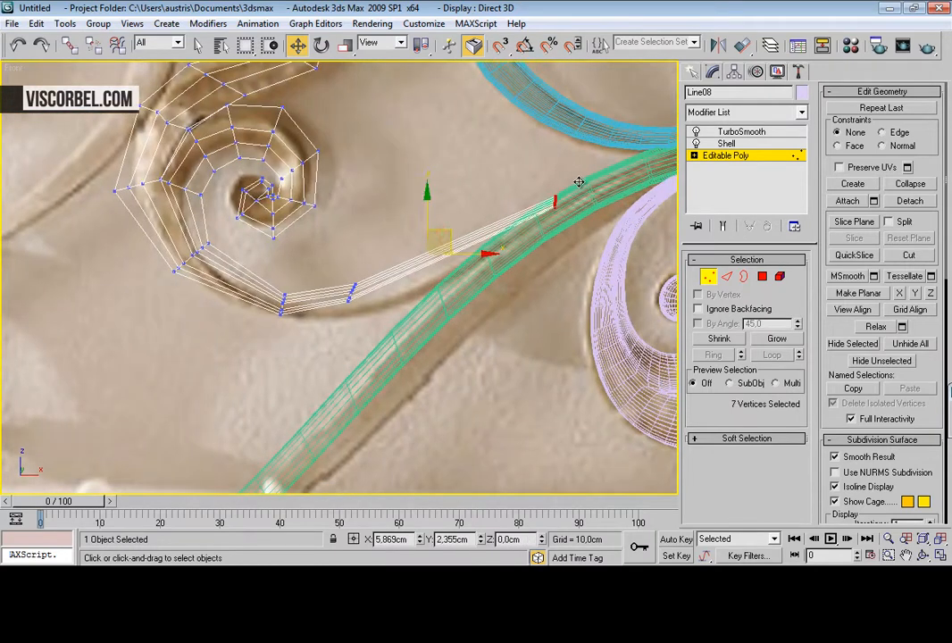
drag(388, 327, 388, 327)
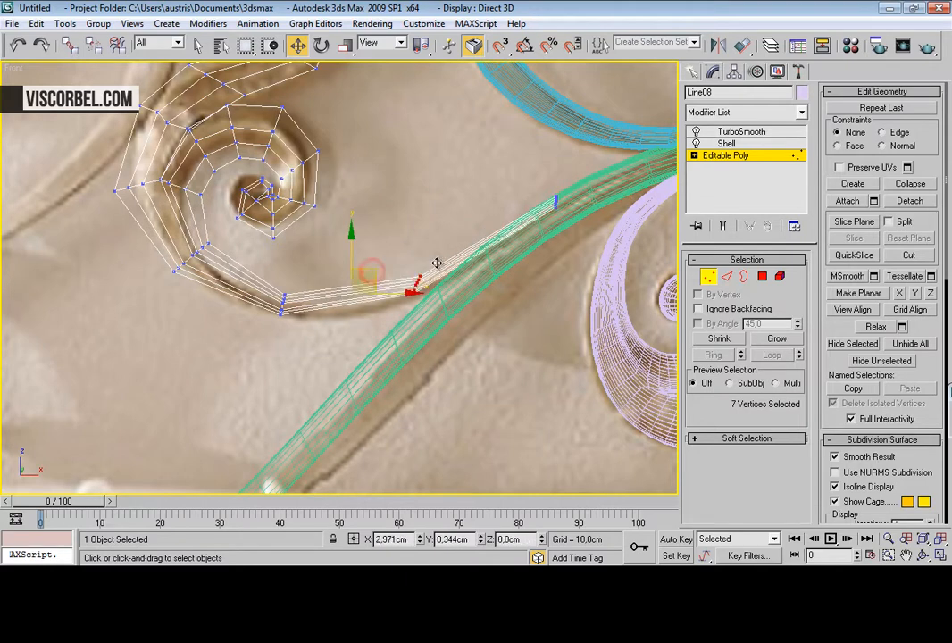
drag(306, 283, 323, 290)
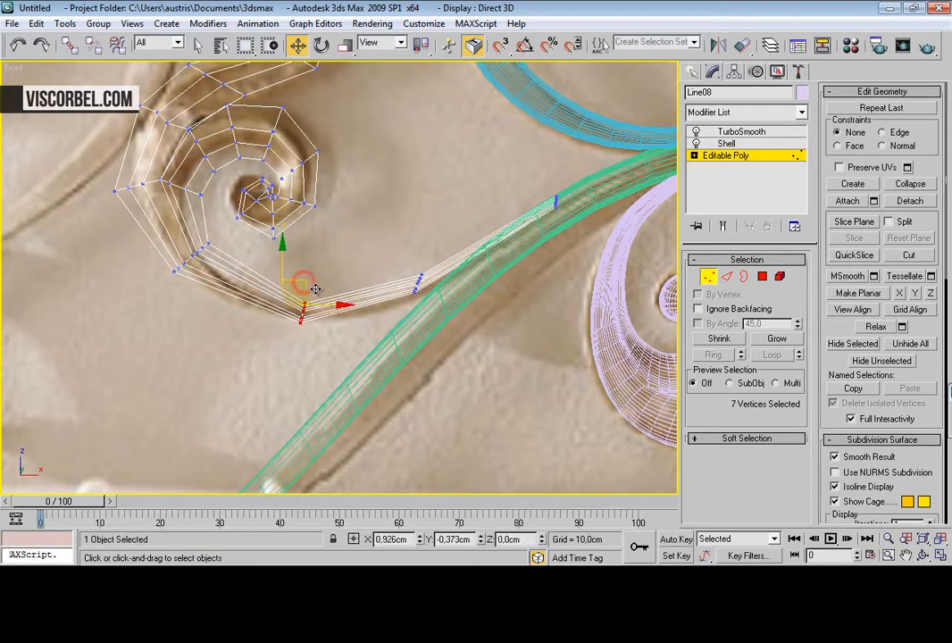
drag(235, 307, 235, 307)
Step: Scale and move the vertex rows around the spiral's outer curve to fit the reference, and finish vertex editing
middle_drag(202, 288, 305, 363)
scroll(305, 367, up, 2)
key(r)
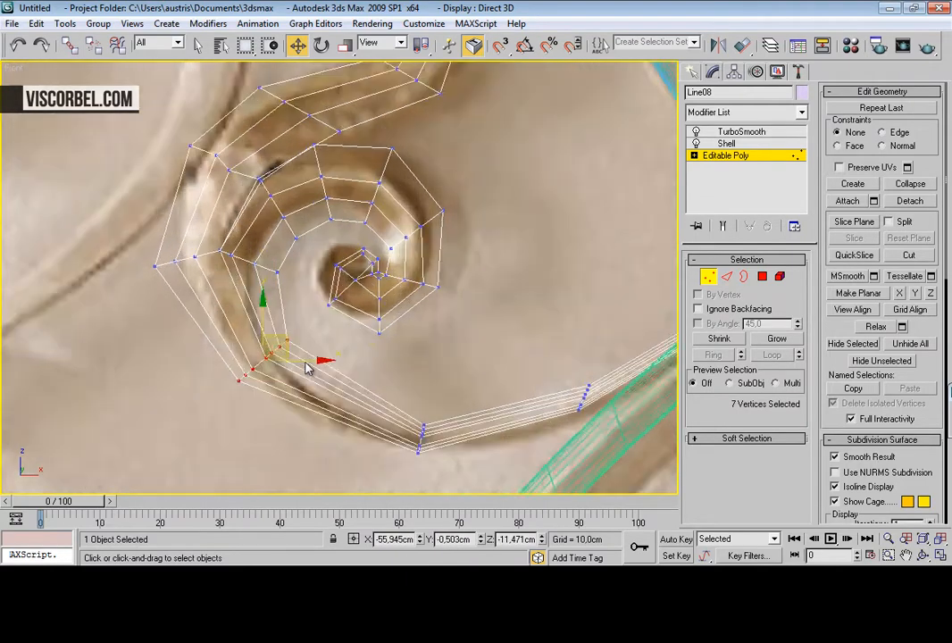
drag(279, 342, 184, 282)
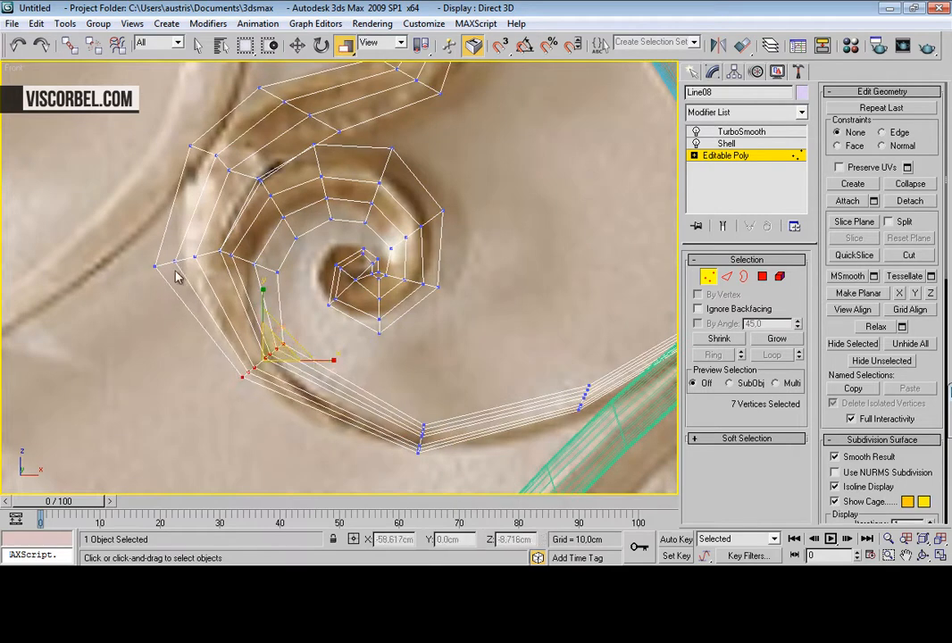
mouse_move(253, 249)
mouse_down()
mouse_move(248, 275)
mouse_move(259, 258)
mouse_up()
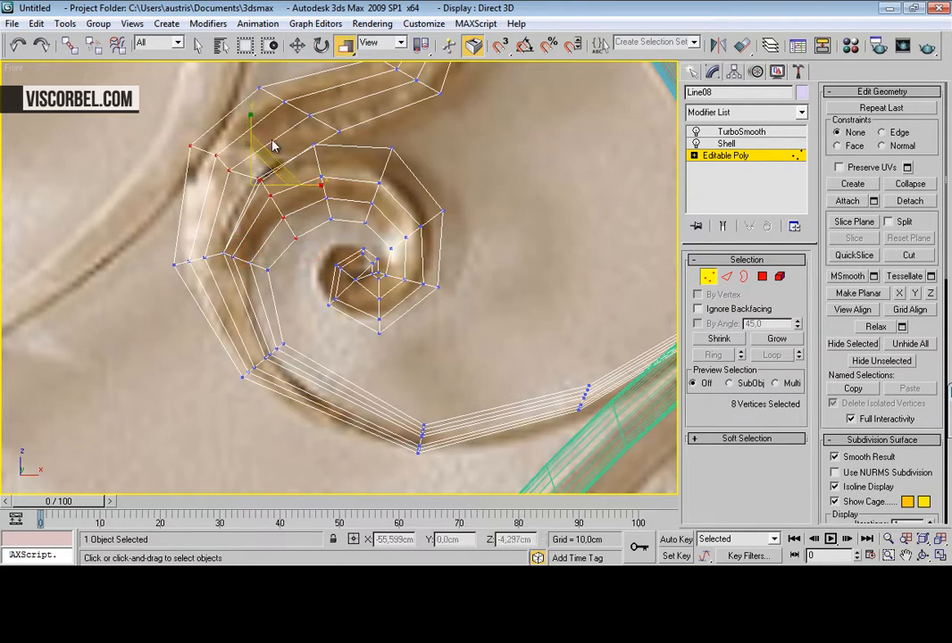
key(r)
drag(272, 156, 261, 166)
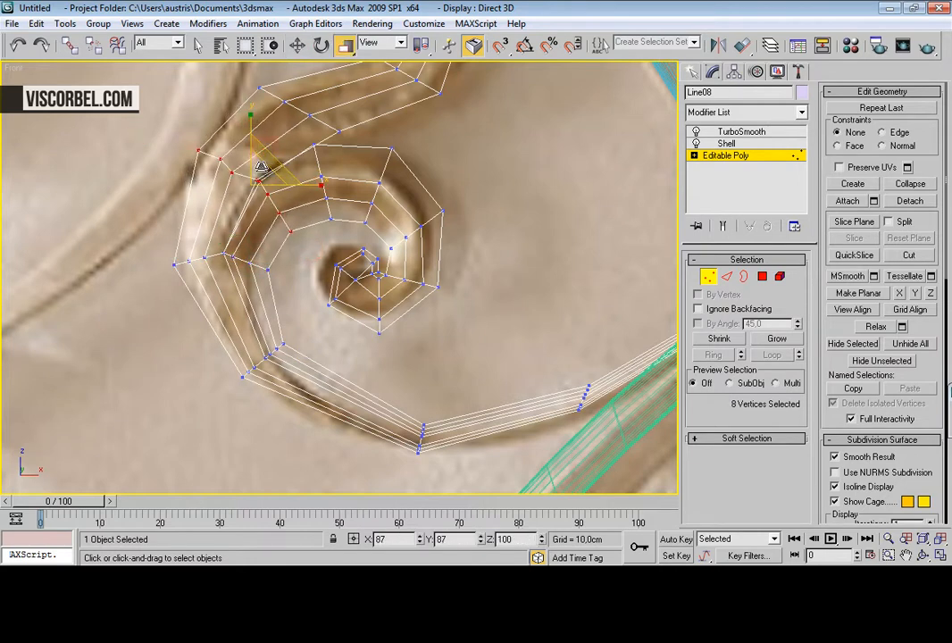
key(w)
drag(233, 233, 239, 239)
key(1)
click(511, 148)
Step: Examine the reshaped ornament in the perspective view and against the surrounding scrolls in the reference
scroll(318, 158, down, 5)
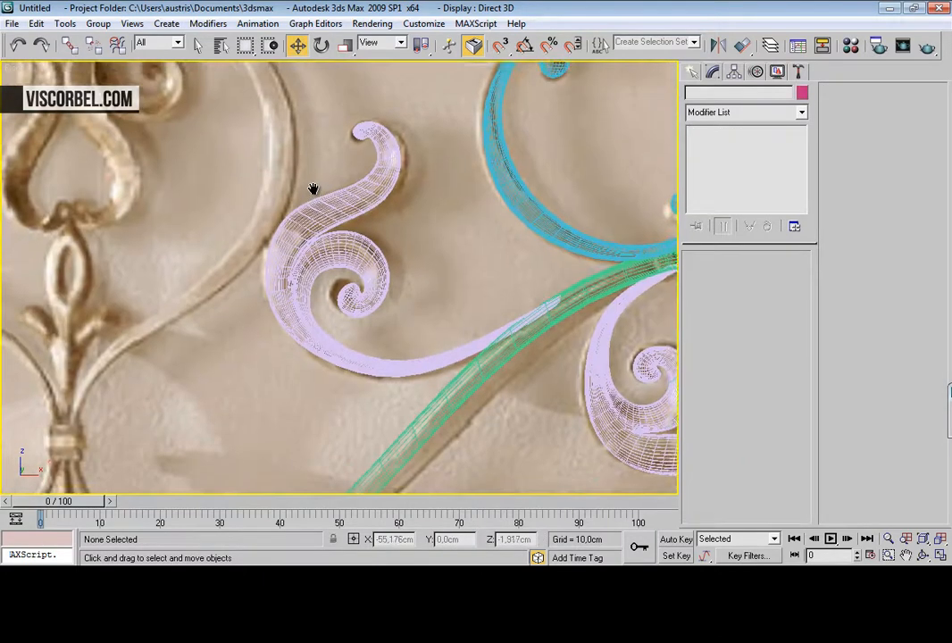
scroll(308, 196, up, 2)
key(p)
mouse_move(390, 185)
alt+middle_down()
mouse_move(346, 191)
mouse_move(415, 187)
mouse_move(584, 208)
mouse_move(349, 194)
alt+middle_up()
scroll(354, 183, down, 4)
scroll(350, 194, up, 2)
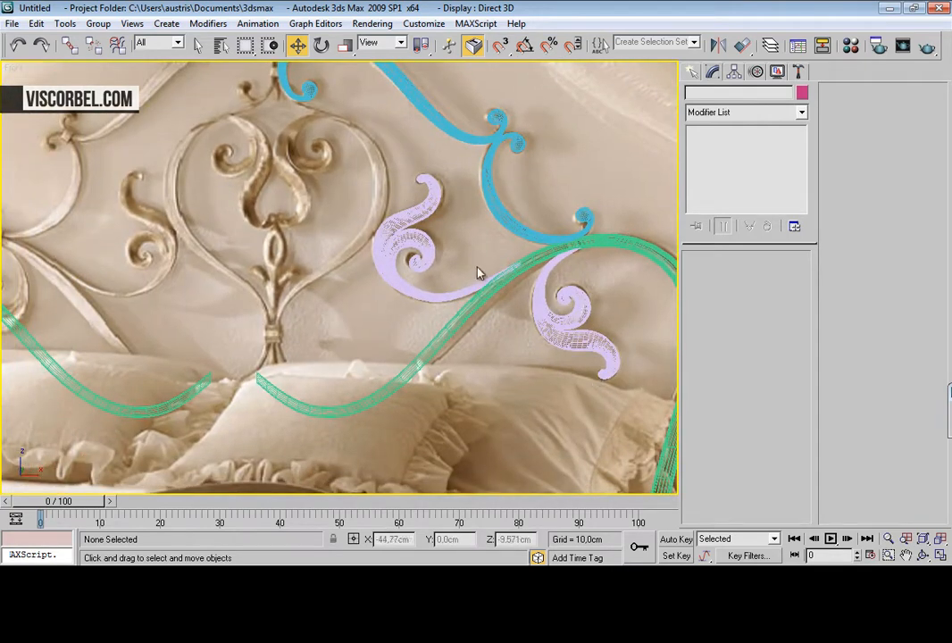
Step: Copy the reshaped ornament up to the heart-shaped motif in the front view
scroll(464, 277, up, 3)
click(330, 341)
middle_drag(229, 223, 389, 333)
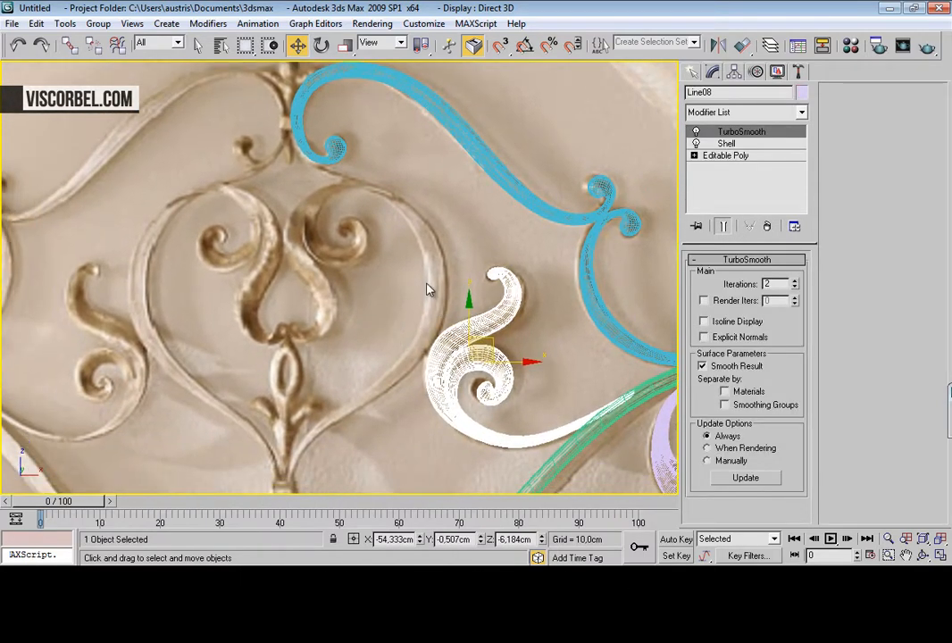
middle_drag(482, 312, 456, 298)
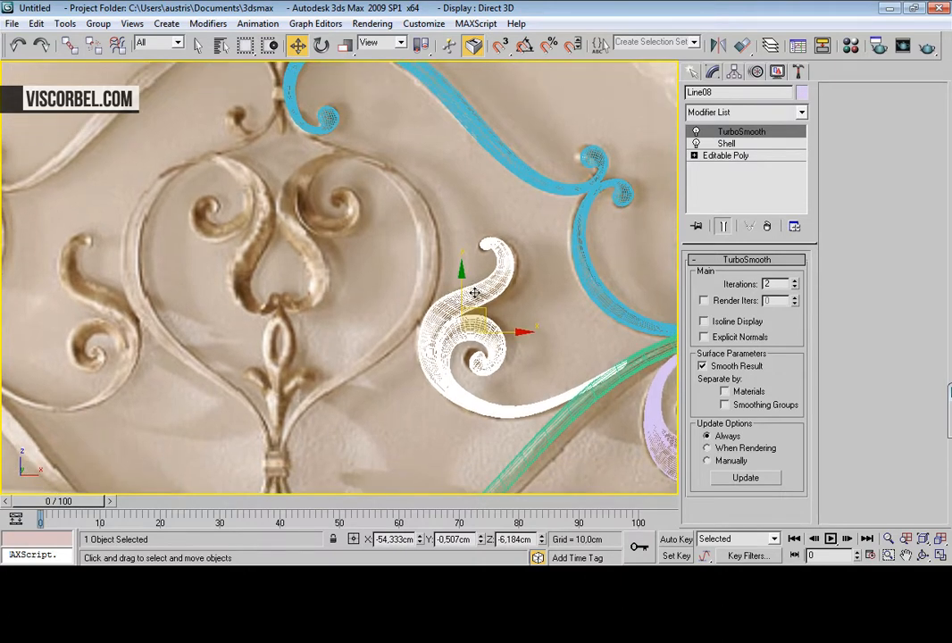
mouse_move(487, 308)
shift+mouse_down()
mouse_move(330, 165)
mouse_move(355, 202)
mouse_move(381, 208)
mouse_move(487, 165)
mouse_move(409, 180)
shift+mouse_up()
click(474, 353)
Step: Mirror the new copy about the X axis with No Clone
scroll(357, 250, up, 2)
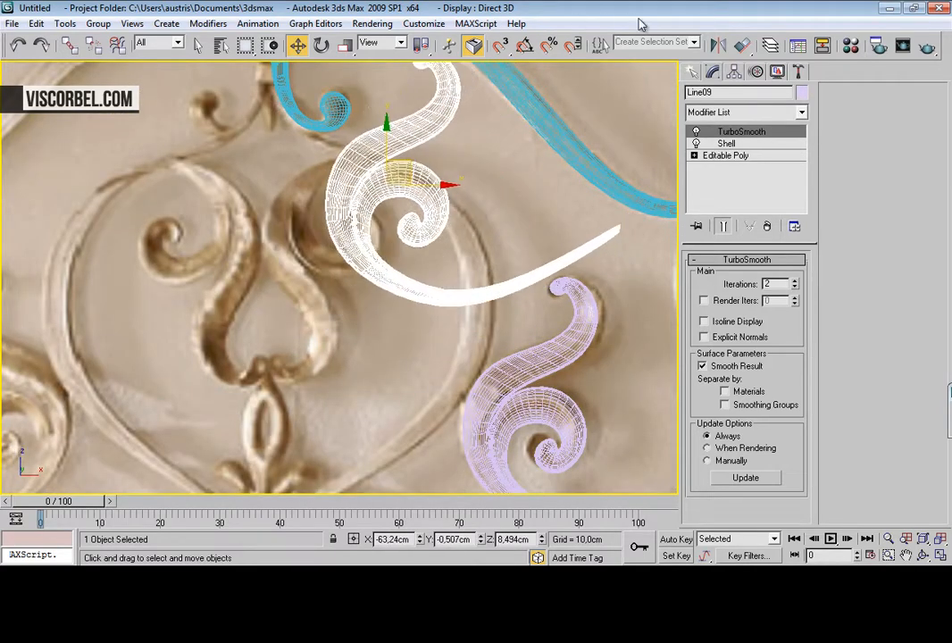
click(719, 45)
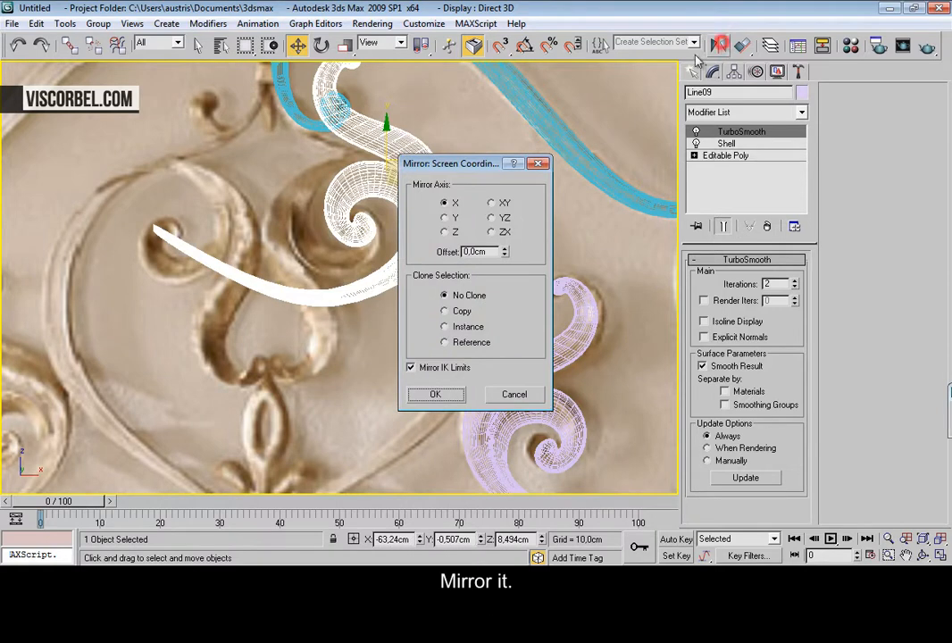
click(445, 398)
Step: Rotate the mirrored copy and move it over the right-hand scroll inside the heart-shaped motif
key(e)
drag(427, 170, 291, 465)
key(w)
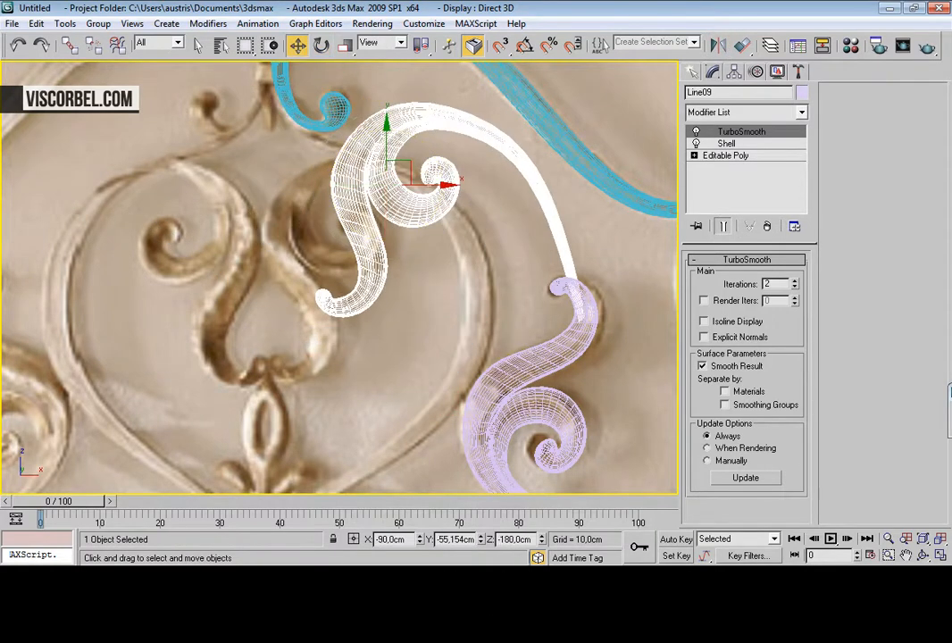
drag(398, 162, 329, 218)
key(e)
key(w)
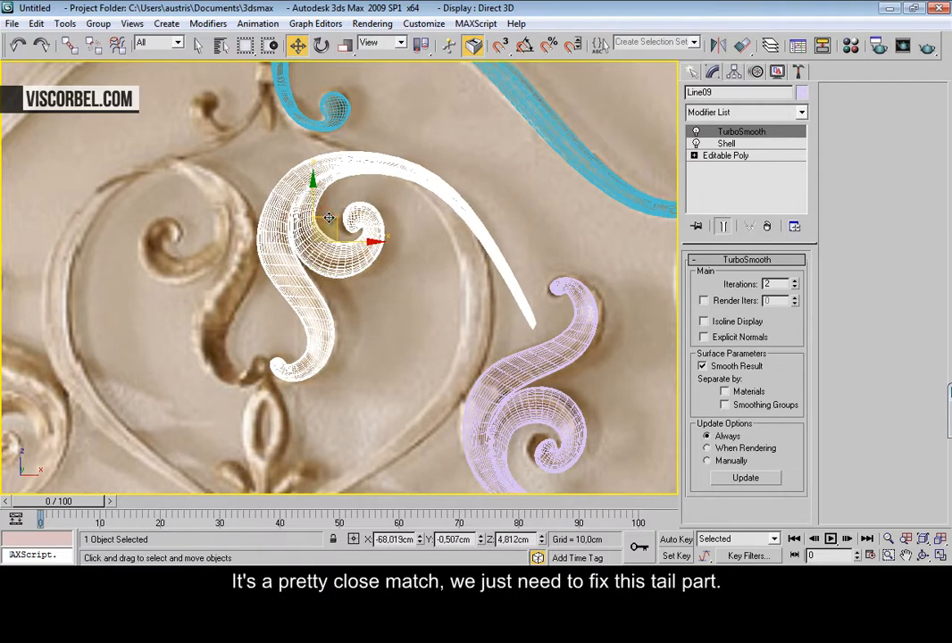
Step: Delete the last two vertex rows of the copy's tail at the Editable Poly level
scroll(496, 279, up, 4)
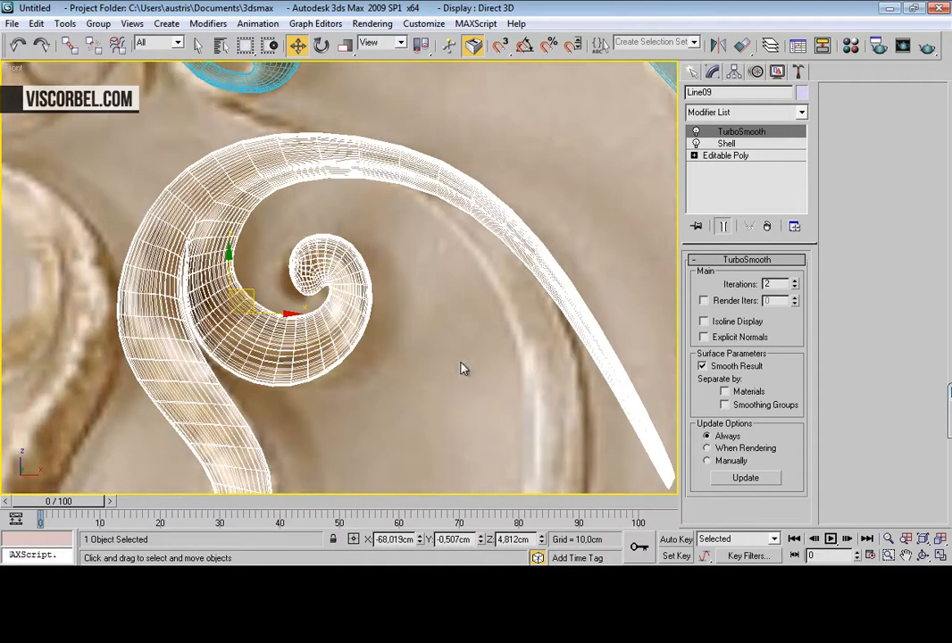
click(725, 156)
scroll(463, 208, down, 1)
middle_drag(464, 208, 435, 192)
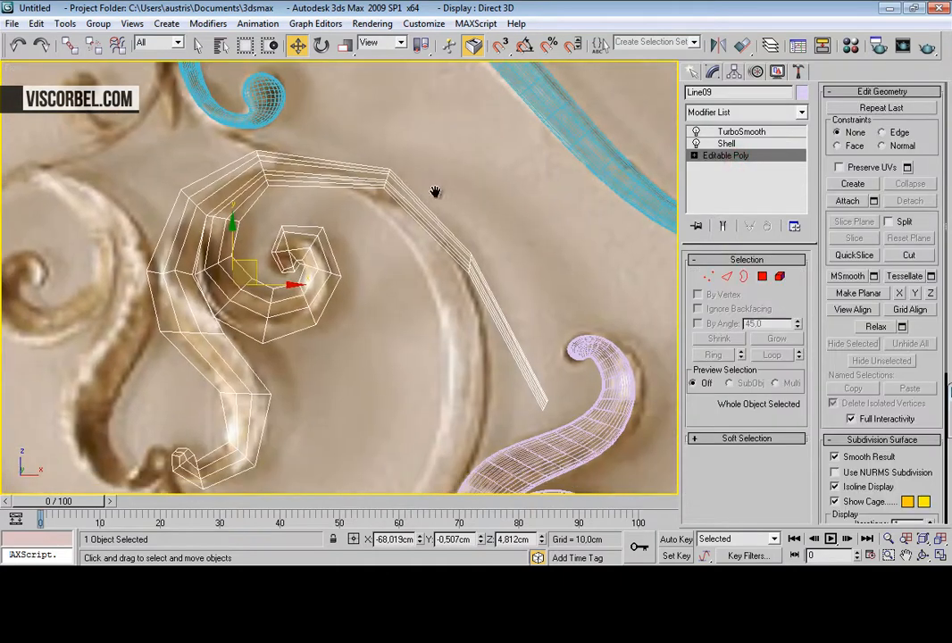
key(1)
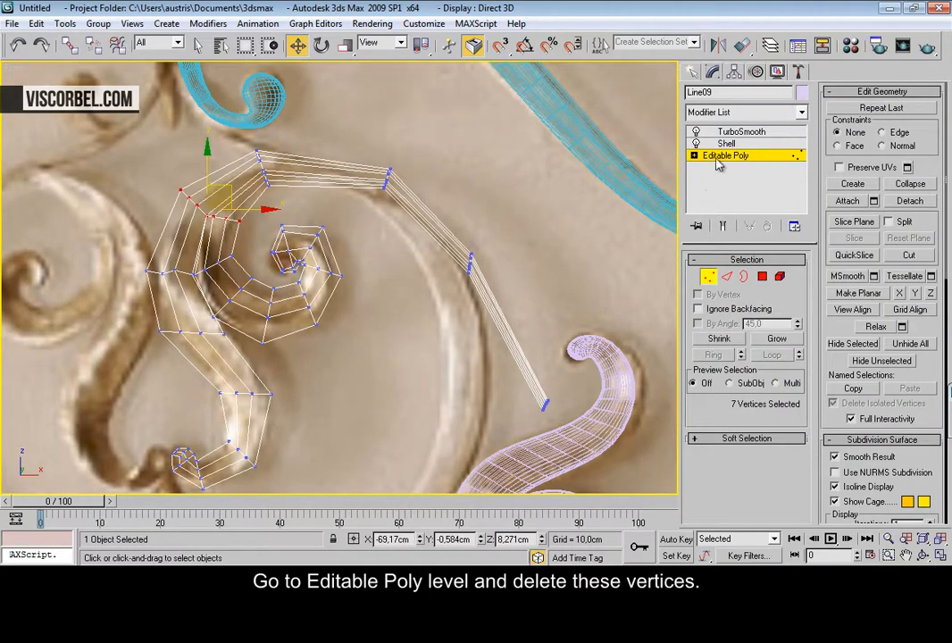
drag(451, 221, 613, 509)
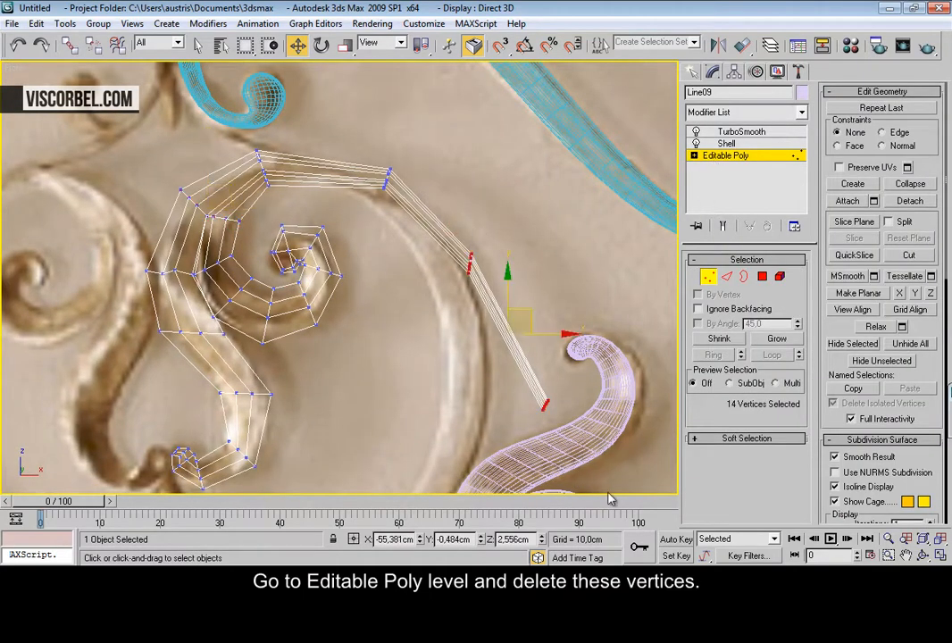
key(Delete)
Step: Select the tail's remaining end vertices and scale them to 0 on the Y axis to flatten them
drag(378, 152, 423, 227)
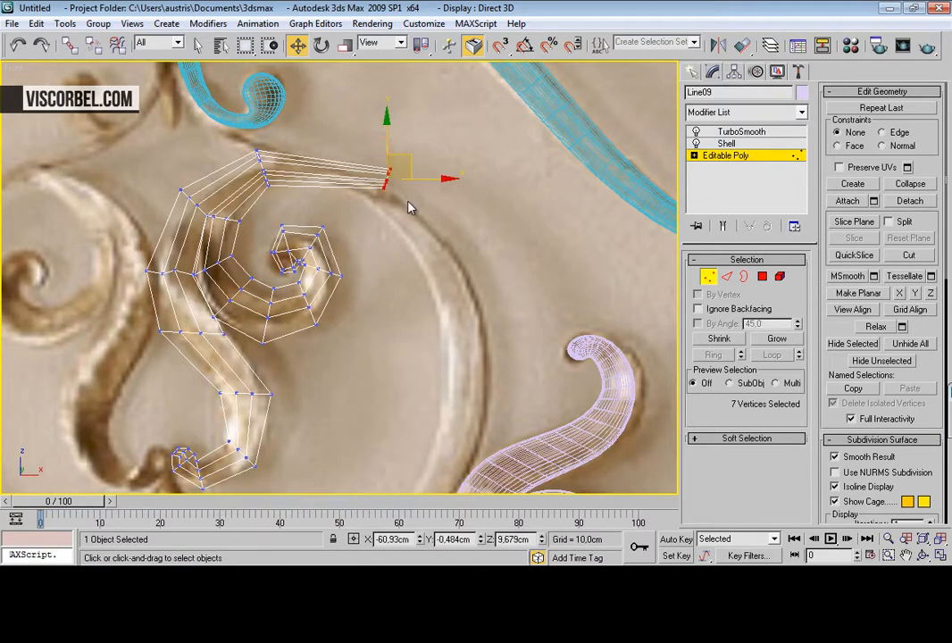
key(p)
key(z)
scroll(400, 220, down, 4)
alt+middle_drag(402, 227, 352, 220)
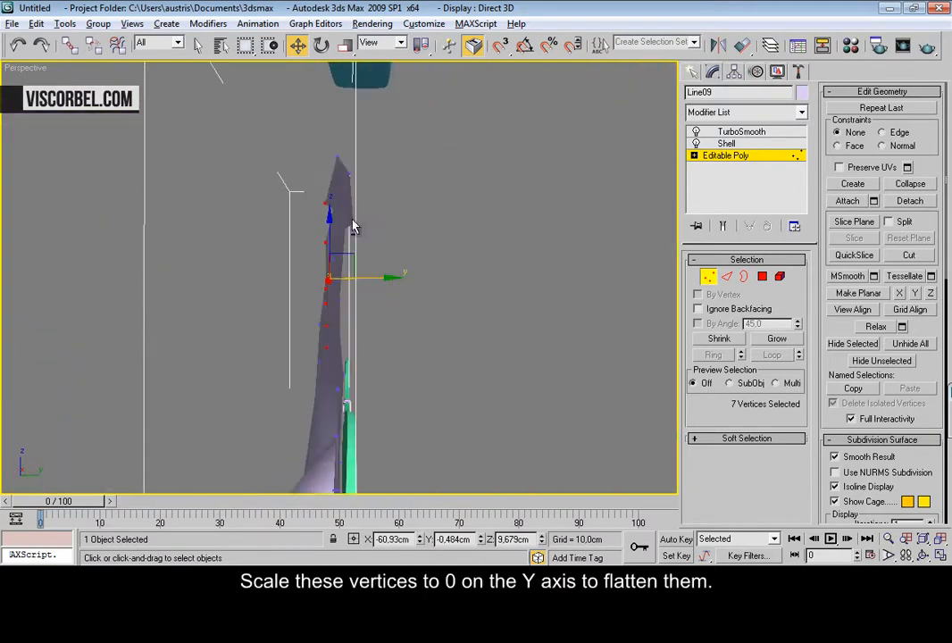
alt+middle_drag(393, 265, 410, 261)
key(r)
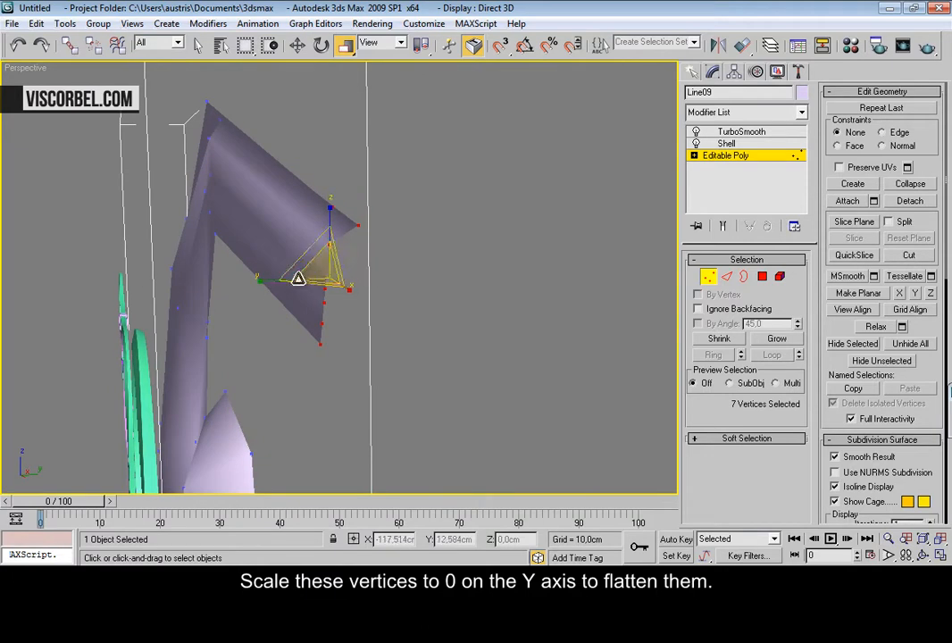
alt+middle_drag(236, 287, 389, 319)
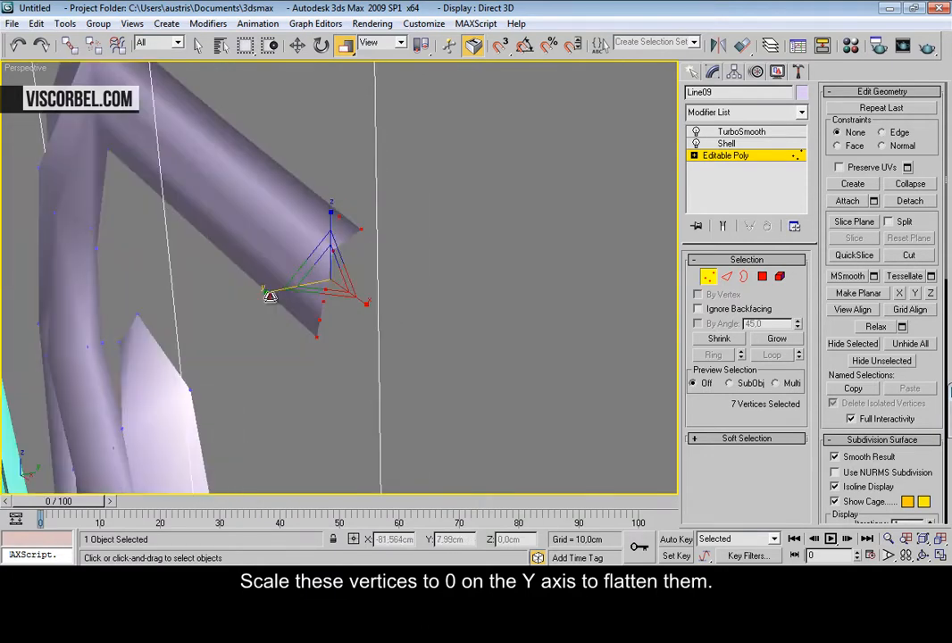
drag(270, 296, 315, 99)
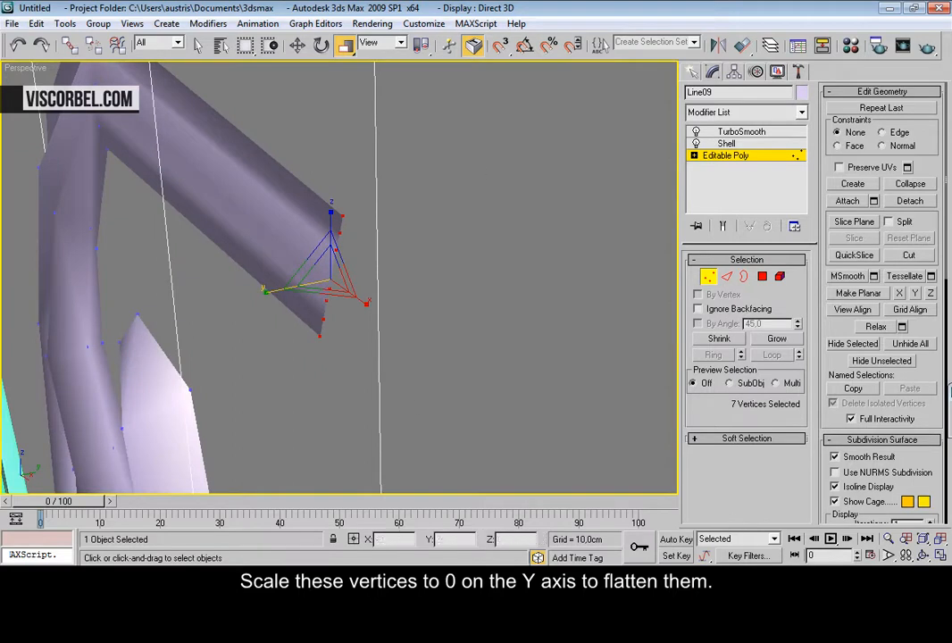
alt+middle_drag(355, 317, 404, 250)
Step: In the front view, reposition the tail's end row and scale the adjacent row to fit the reference
key(f)
scroll(375, 205, up, 6)
key(e)
key(w)
drag(452, 131, 399, 116)
scroll(205, 156, down, 3)
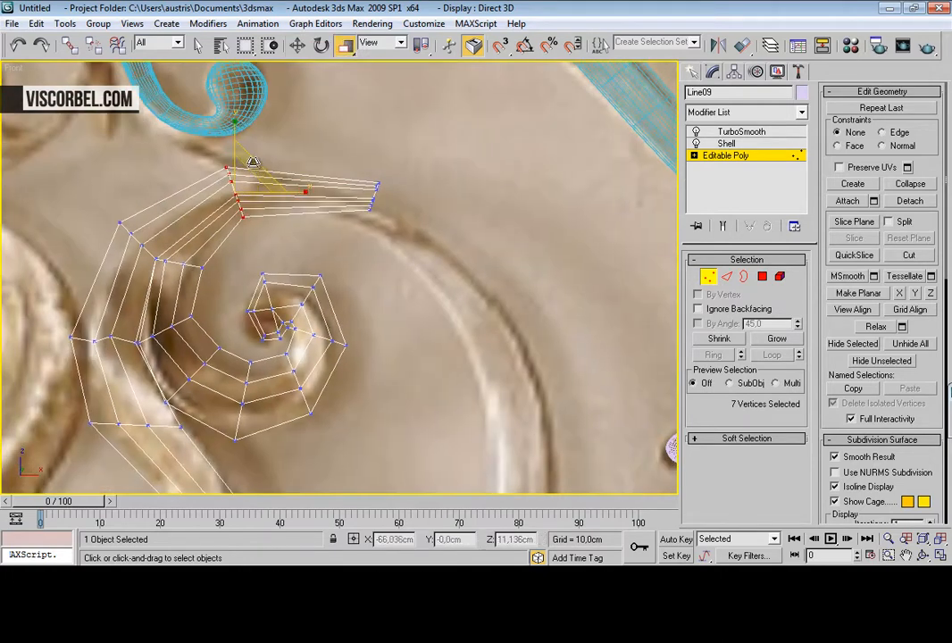
key(r)
Step: Extend the tail's open end edges by one segment down along the heart's outer curve and align its angle
key(2)
drag(344, 153, 464, 260)
alt+drag(234, 122, 351, 259)
key(w)
shift+drag(395, 174, 476, 257)
key(e)
key(w)
Step: Move the vertex row where the new segment joins the tail onto the reference curve
key(1)
drag(330, 174, 397, 226)
drag(397, 180, 394, 184)
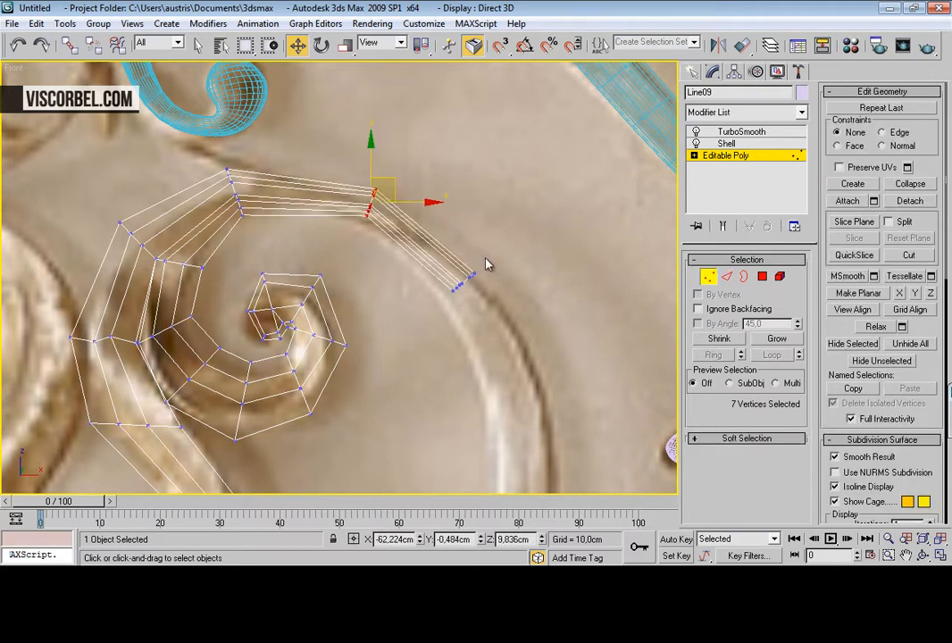
Step: Scale the tail's open end edges and extend them by another segment along the heart's upper outer curve, matching its angle and width
key(2)
key(r)
mouse_move(477, 275)
mouse_down()
mouse_move(487, 247)
mouse_move(478, 273)
mouse_up()
key(w)
middle_drag(497, 332, 444, 227)
scroll(444, 227, down, 2)
key(e)
key(w)
shift+drag(401, 190, 431, 251)
key(e)
key(r)
Step: Extend the tail by one more segment straight down the heart's outer side and rotate the end edges to match the reference
key(w)
middle_drag(431, 273, 445, 169)
shift+drag(445, 174, 440, 287)
key(e)
key(w)
Step: Select the vertex row where the tail's top bends downward and scale it to the reference width
middle_drag(391, 171, 410, 292)
key(1)
drag(367, 195, 442, 229)
drag(339, 154, 376, 189)
key(r)
Step: Reposition and scale the vertex rows where the tail leaves the spiral so the heart's top follows the reference
drag(361, 140, 228, 134)
key(w)
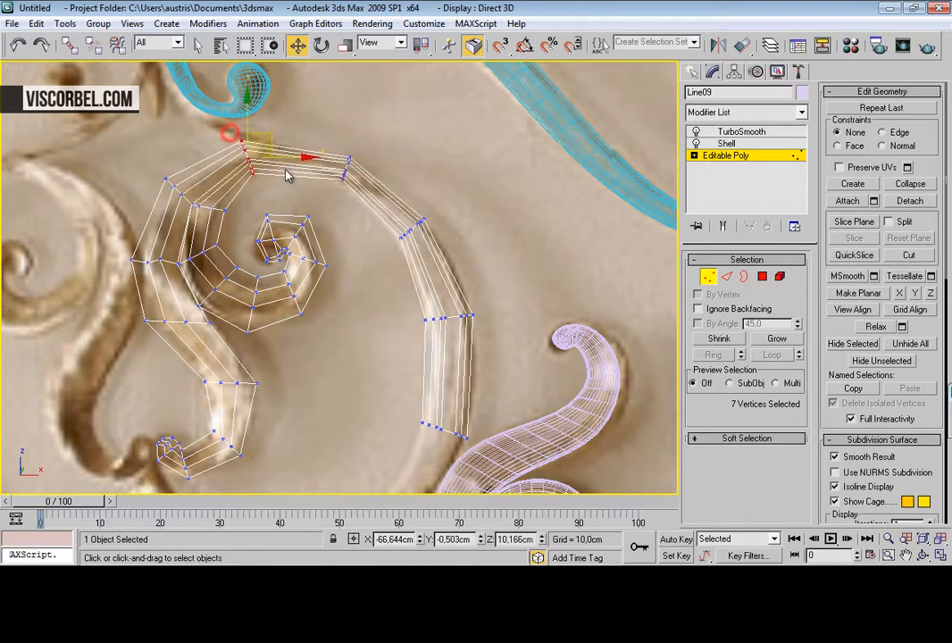
mouse_move(281, 160)
mouse_down()
mouse_move(292, 160)
mouse_move(276, 140)
mouse_move(278, 149)
mouse_up()
key(r)
key(w)
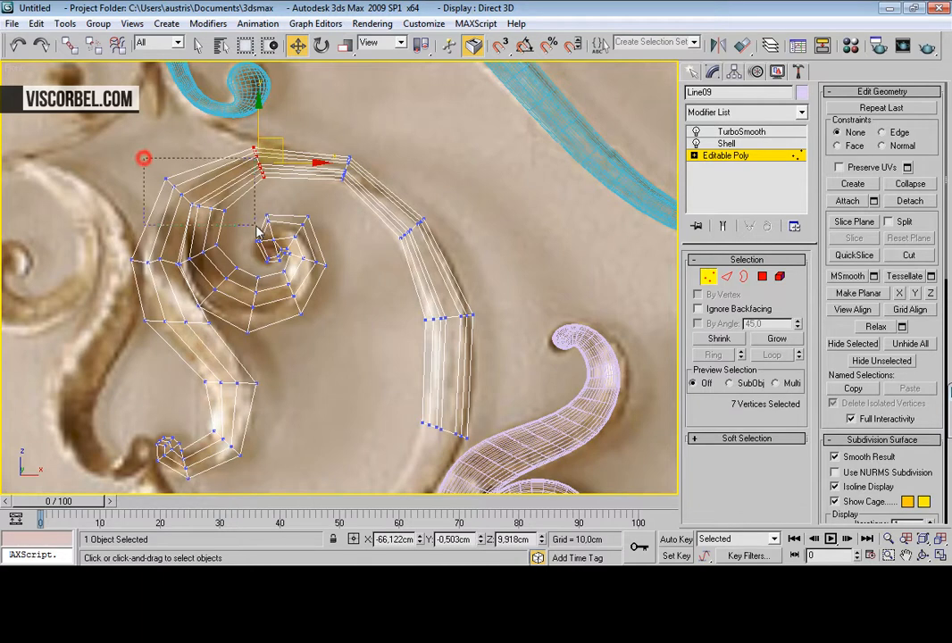
drag(237, 222, 215, 200)
key(r)
Step: Extend the tail's end edges by two segments inward along the heart's lower curve, rotating and narrowing them to fit
middle_drag(431, 397, 414, 177)
key(2)
key(w)
drag(429, 198, 283, 382)
key(r)
key(w)
key(e)
key(r)
middle_drag(295, 419, 381, 309)
key(w)
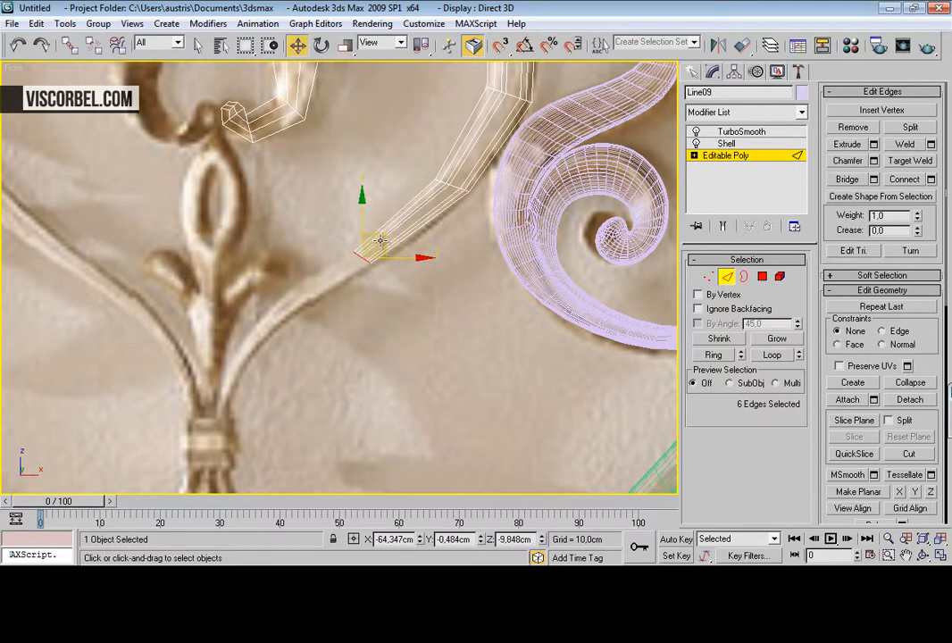
Step: Extend the tail by one further segment toward the central clasp and scale its end to the thinner bar
shift+drag(375, 238, 294, 284)
key(r)
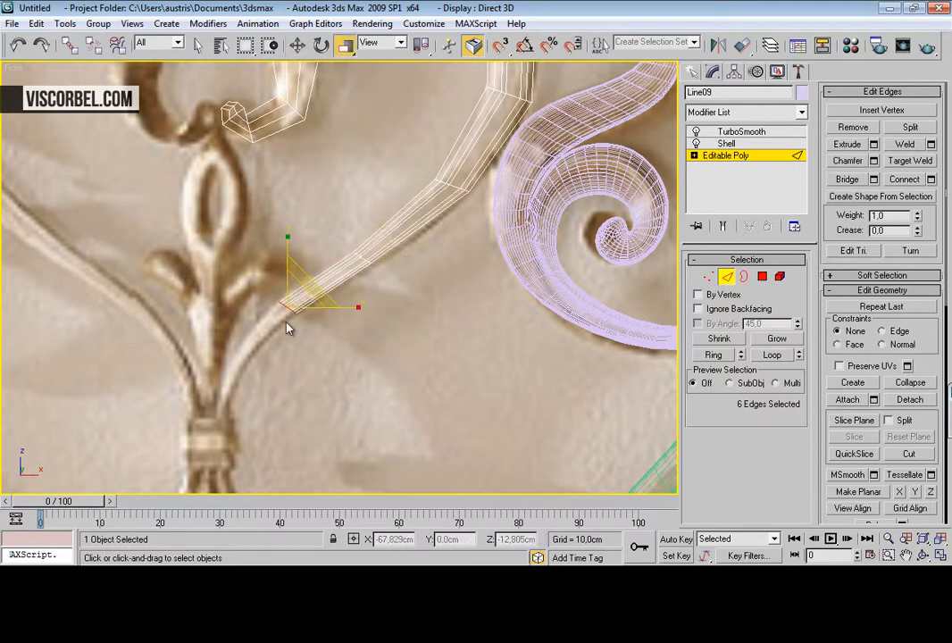
key(w)
middle_drag(314, 319, 351, 266)
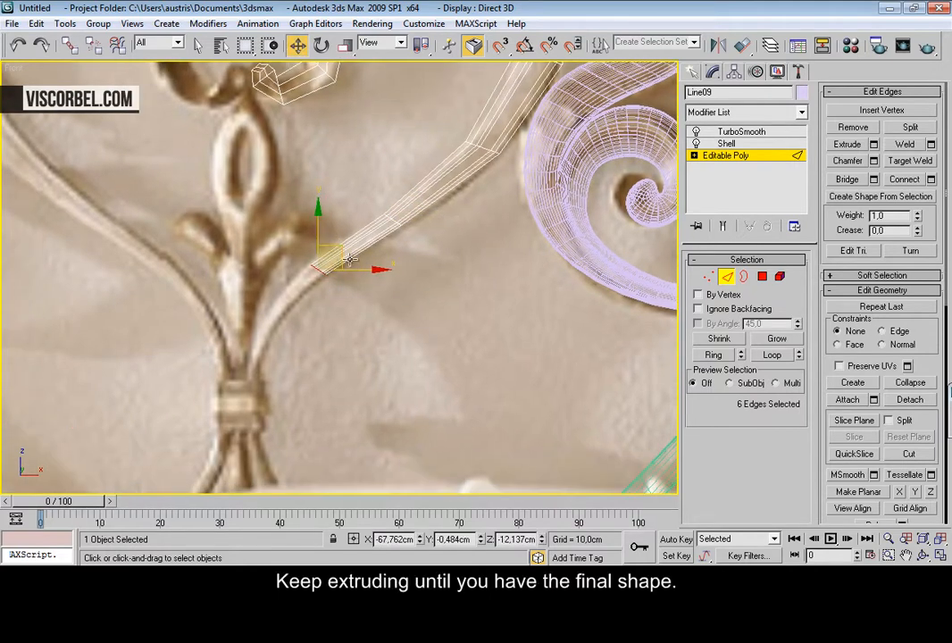
Step: Extend the tail by its last two segments down to the central clasp, rotating and scaling the end edges to the reference
shift+drag(339, 249, 272, 283)
key(r)
key(w)
key(e)
key(r)
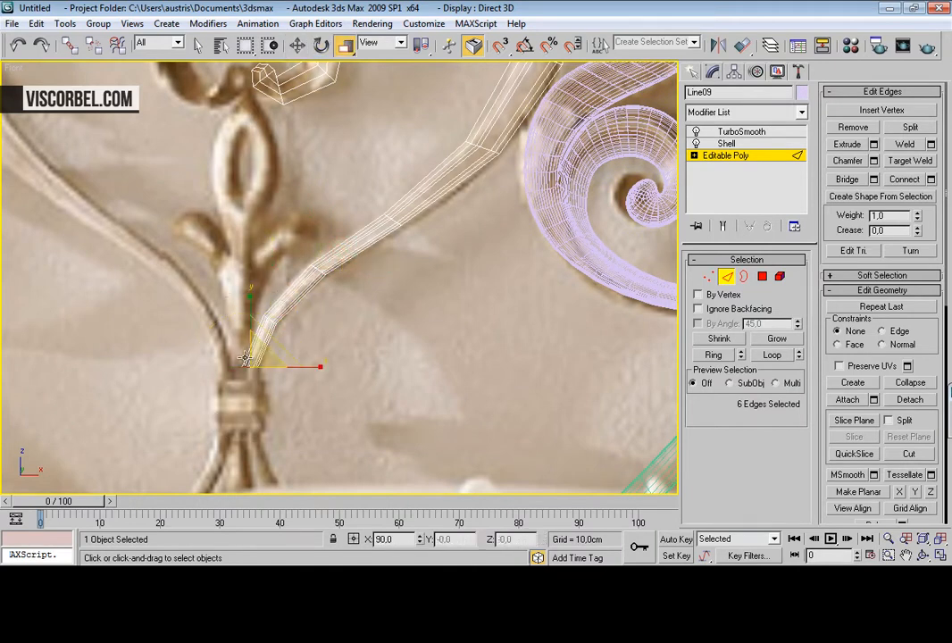
key(w)
drag(276, 331, 304, 386)
Step: Move the vertex rows along the heart's outer side onto the reference curve, then leave vertex editing and deselect the scroll
key(1)
scroll(393, 259, down, 2)
middle_drag(428, 226, 398, 301)
key(1)
middle_drag(408, 211, 388, 272)
key(1)
drag(347, 217, 457, 335)
drag(454, 289, 459, 289)
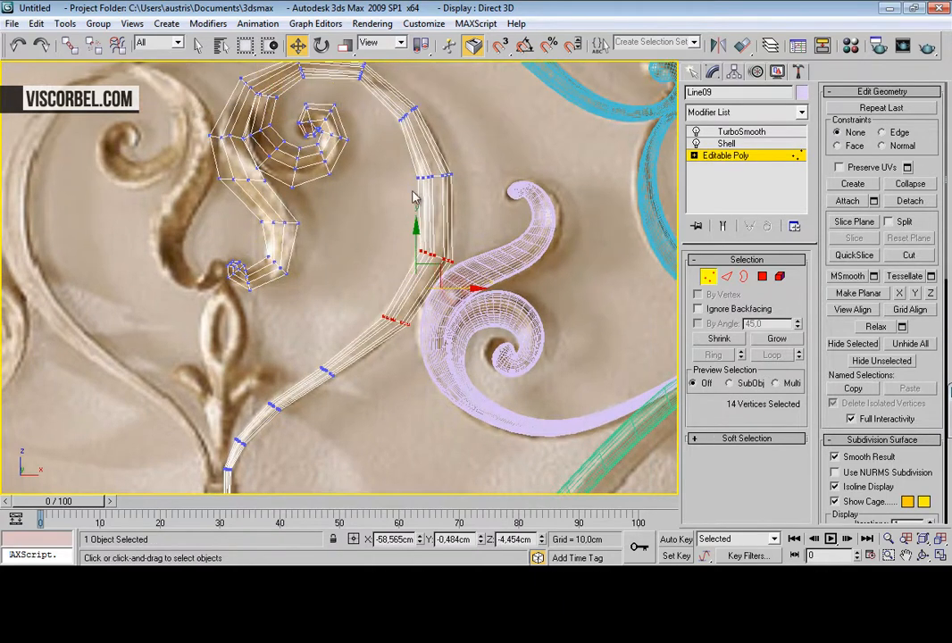
drag(453, 195, 452, 188)
drag(386, 98, 447, 112)
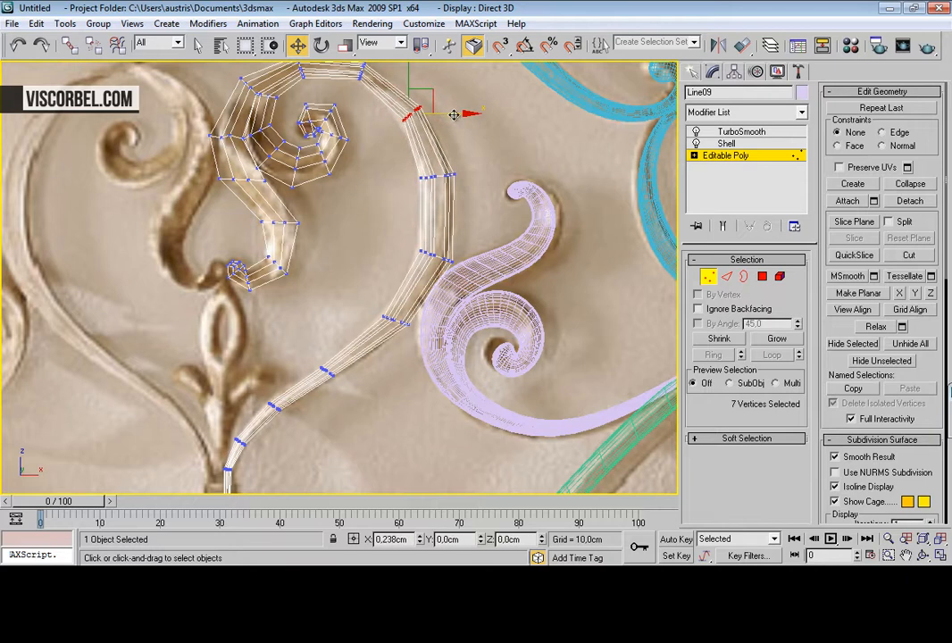
click(489, 135)
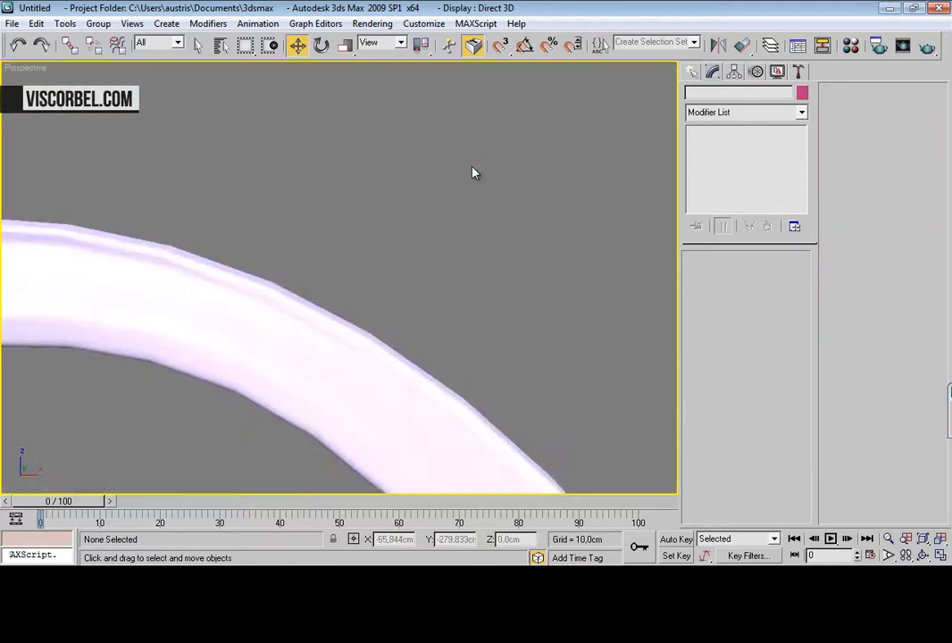
Step: Examine the finished heart scroll together with the whole headboard in perspective and against the front reference
scroll(474, 174, down, 10)
drag(498, 248, 529, 288)
key(z)
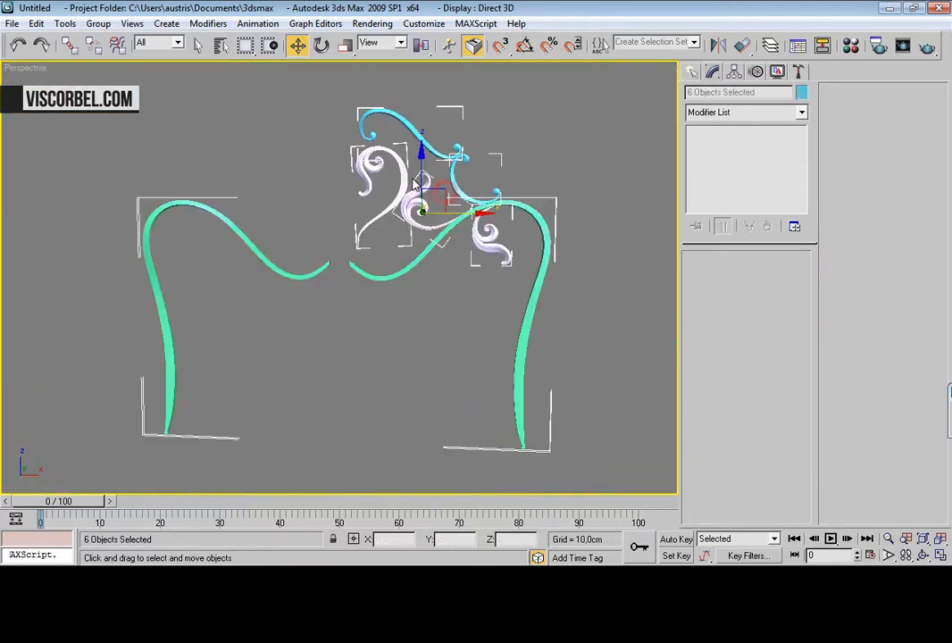
scroll(430, 317, down, 1)
click(421, 323)
alt+middle_drag(397, 224, 340, 285)
scroll(361, 214, up, 3)
key(f)
scroll(333, 201, down, 5)
scroll(338, 212, up, 2)
scroll(343, 290, up, 3)
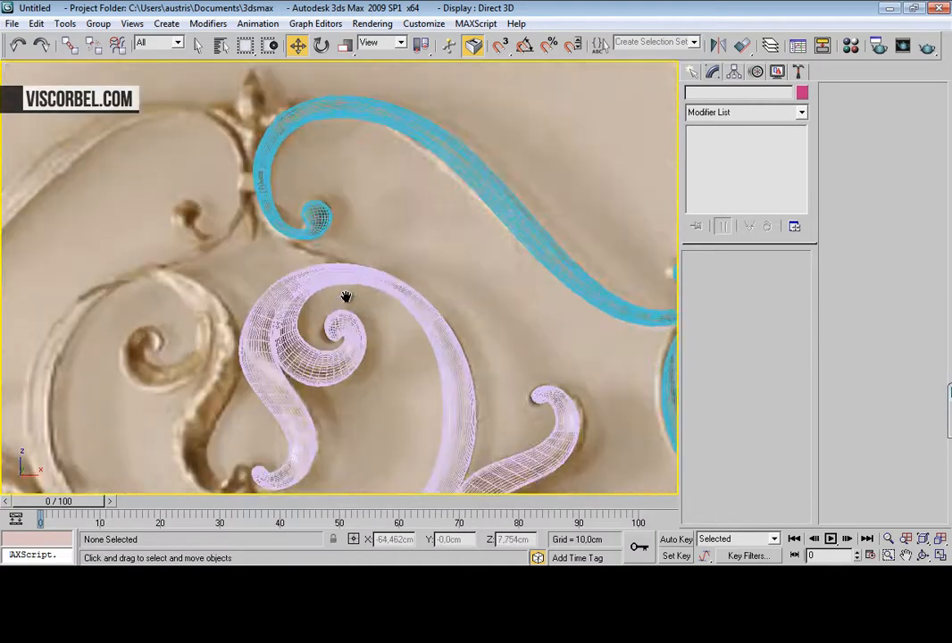
scroll(338, 275, up, 2)
right_click(384, 260)
click(408, 207)
click(425, 298)
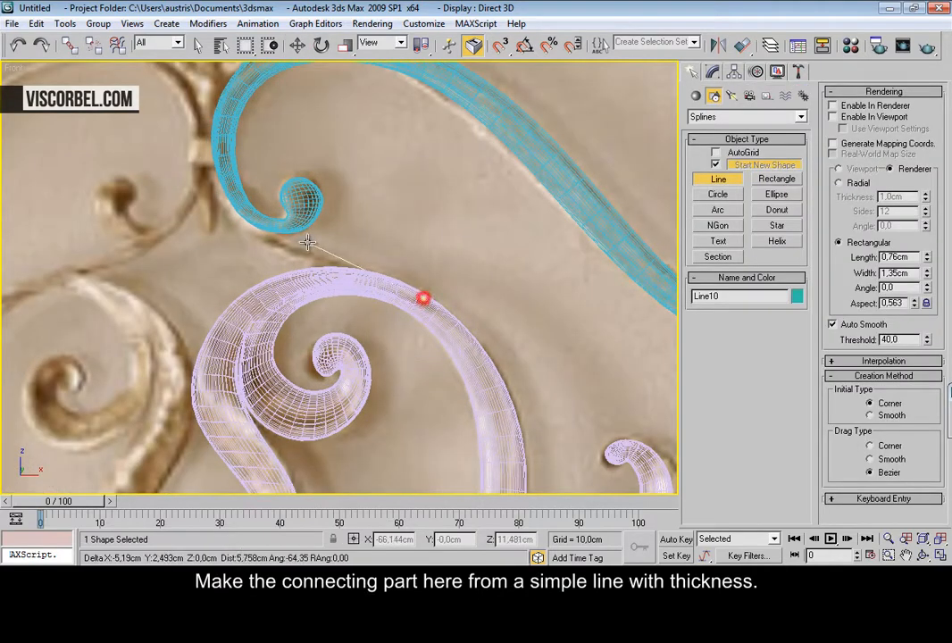
click(333, 261)
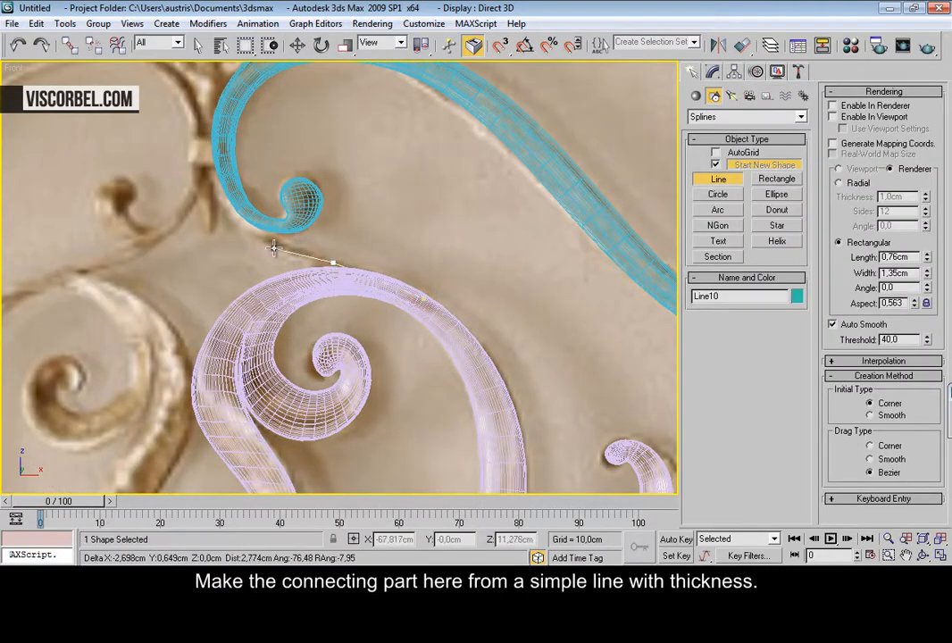
click(260, 242)
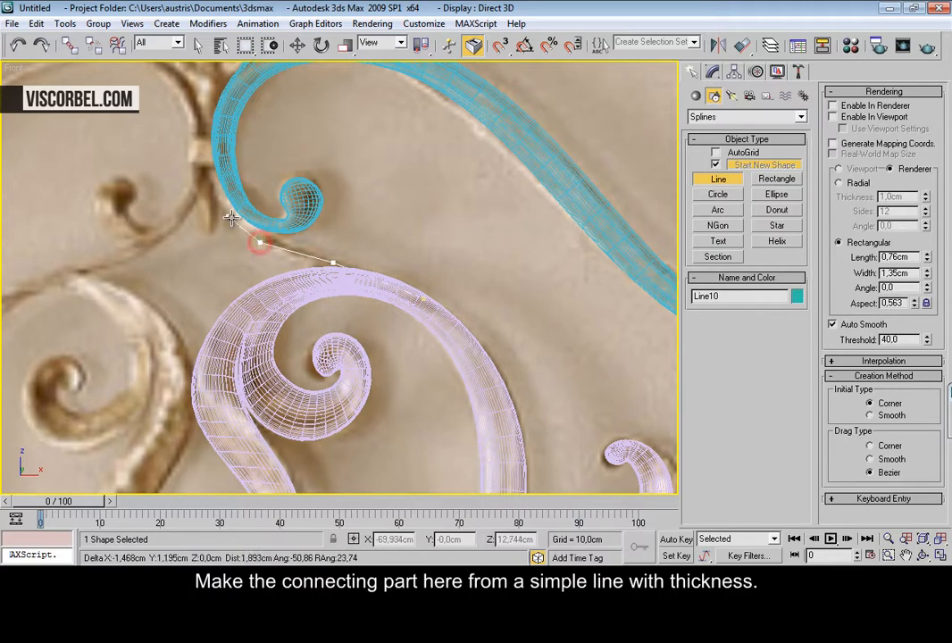
right_click(282, 239)
Step: Draw a curved connecting line from the upper blue scroll's outer edge down to the top of the heart scroll
middle_drag(278, 259, 288, 273)
scroll(289, 273, up, 2)
click(241, 208)
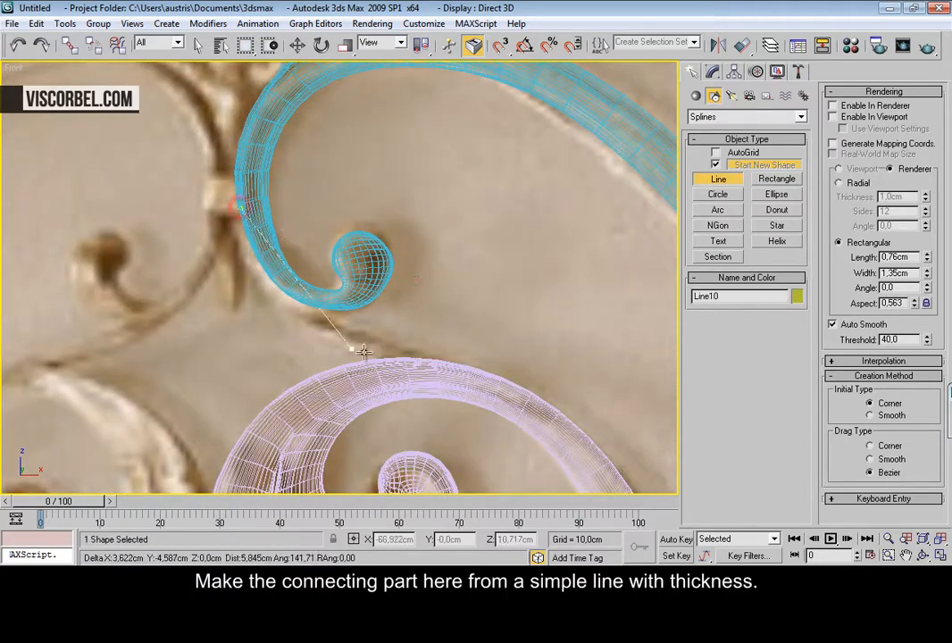
drag(493, 378, 661, 426)
right_click(661, 426)
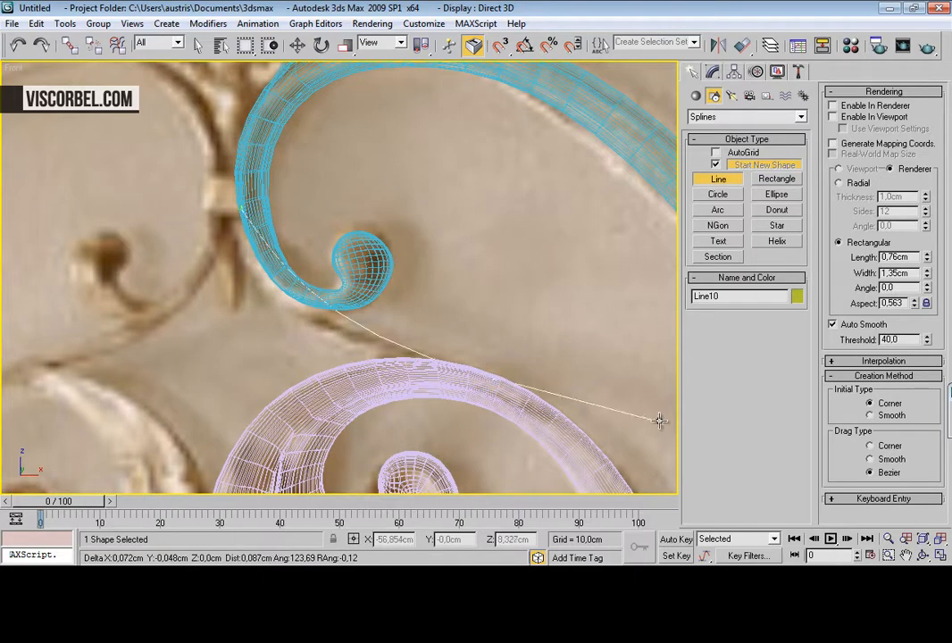
Step: Give the connecting line's upper end vertex a Bezier handle and adjust it so the curve follows the reference bar
key(1)
drag(190, 151, 251, 320)
right_click(278, 243)
click(250, 135)
middle_drag(384, 342, 328, 280)
drag(353, 276, 460, 352)
drag(112, 94, 264, 238)
drag(196, 260, 214, 286)
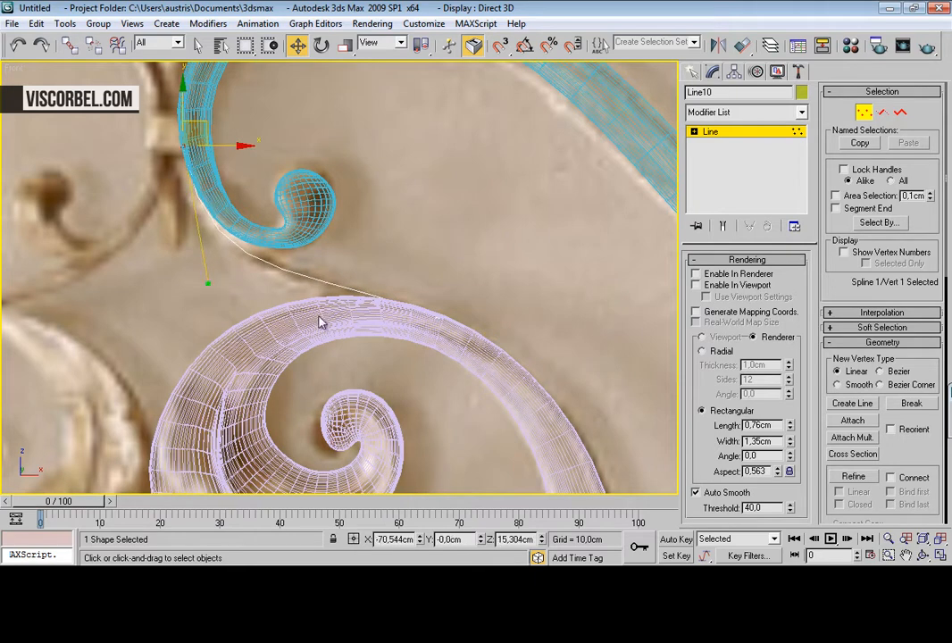
Step: Enable the connecting line in renderer and viewport with a rectangular section of 0,65 cm length and 0,783 cm width
key(1)
click(711, 286)
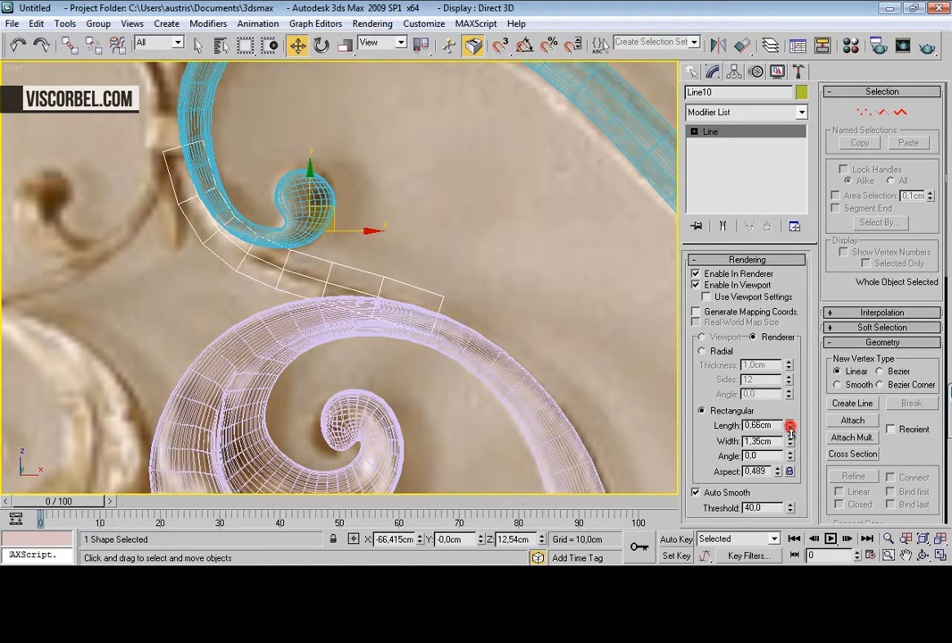
drag(789, 444, 791, 472)
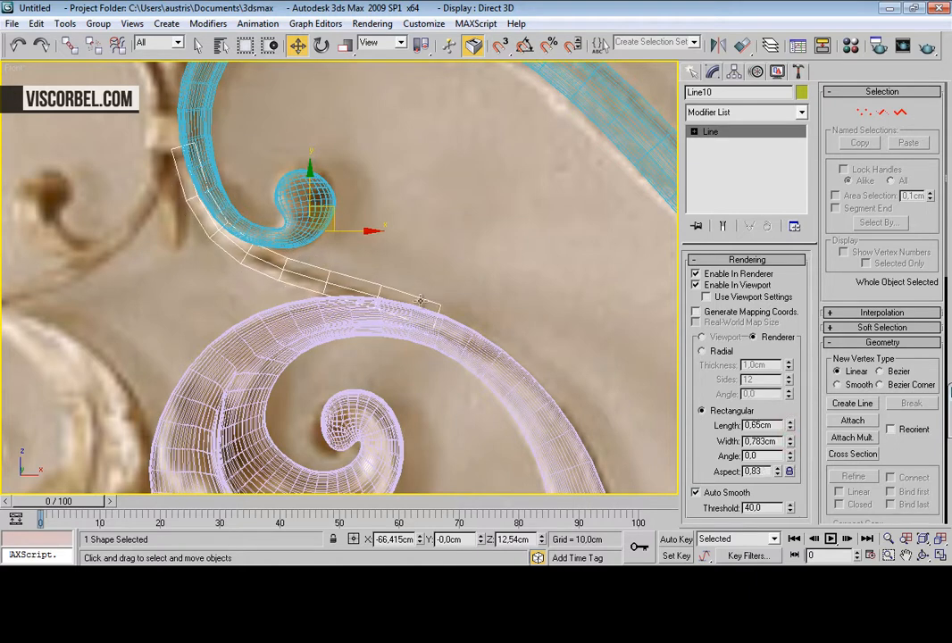
scroll(389, 229, down, 5)
scroll(389, 229, up, 2)
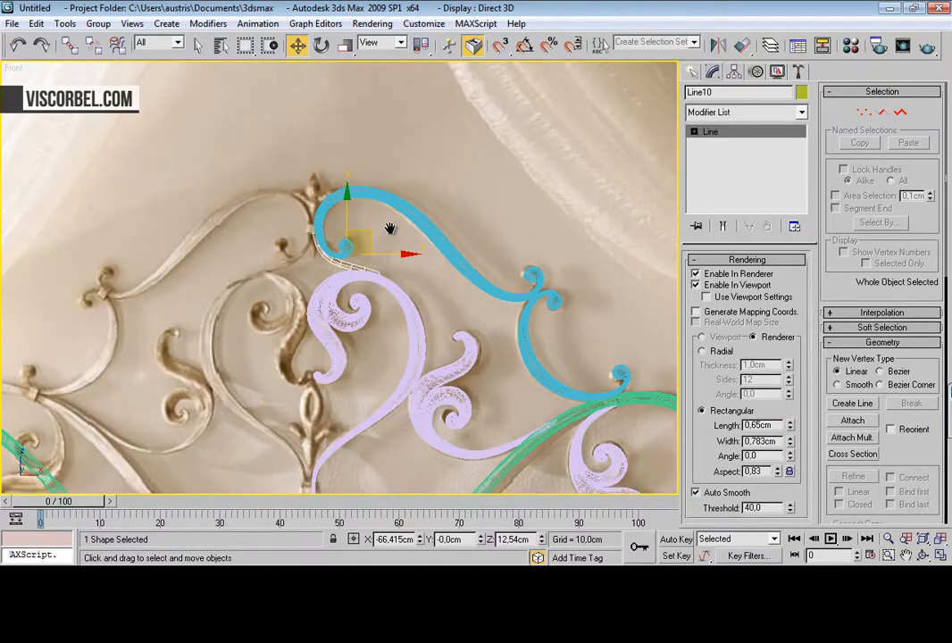
scroll(390, 229, up, 3)
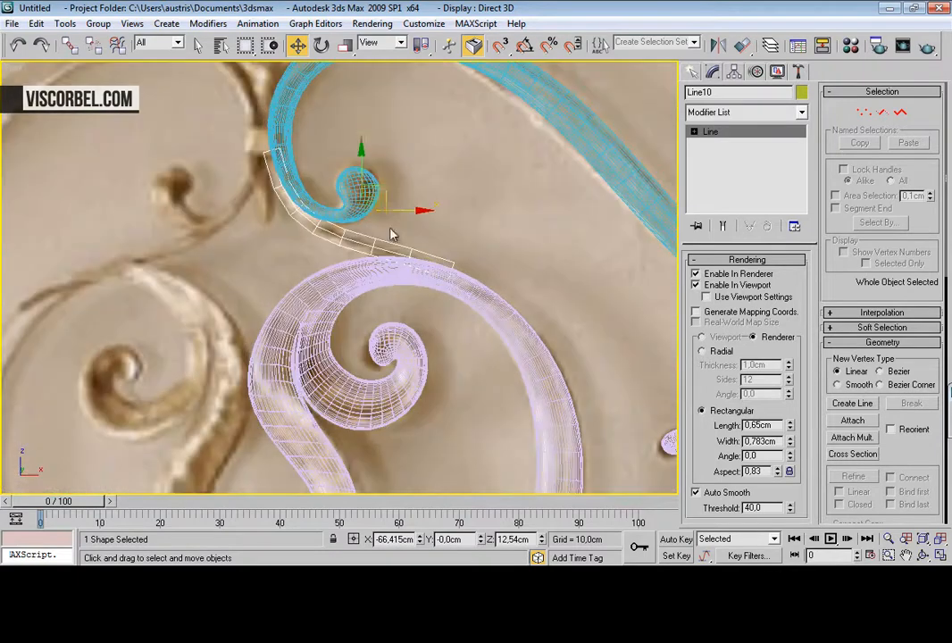
Step: In perspective, reduce the connecting line's rectangular section to 0,42 cm length and 0,273 cm width
key(p)
scroll(290, 165, up, 5)
mouse_move(213, 194)
alt+middle_down()
mouse_move(231, 240)
mouse_move(219, 187)
alt+middle_up()
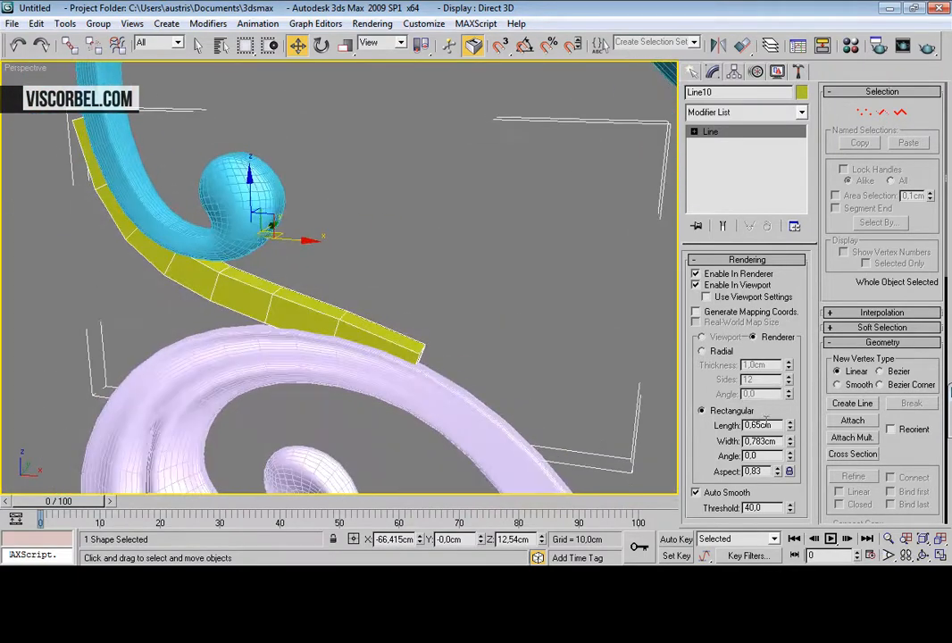
drag(790, 431, 793, 481)
Step: Move the connecting line's end vertices into the heart scroll and the blue scroll, and adjust the upper Bezier handle
alt+middle_drag(540, 379, 511, 330)
key(1)
drag(382, 318, 493, 414)
drag(421, 319, 420, 324)
middle_drag(201, 178, 404, 301)
drag(231, 217, 310, 248)
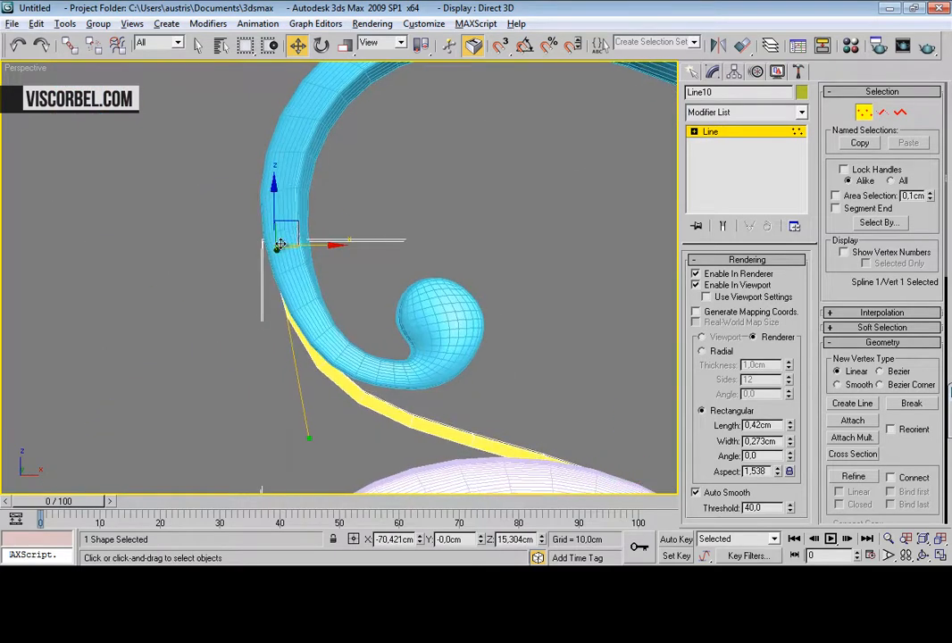
drag(310, 437, 297, 435)
Step: Shift the connecting line's two end vertices in depth along the Y axis so they sit within the adjoining scrolls
alt+middle_drag(302, 362, 404, 341)
key(1)
click(347, 242)
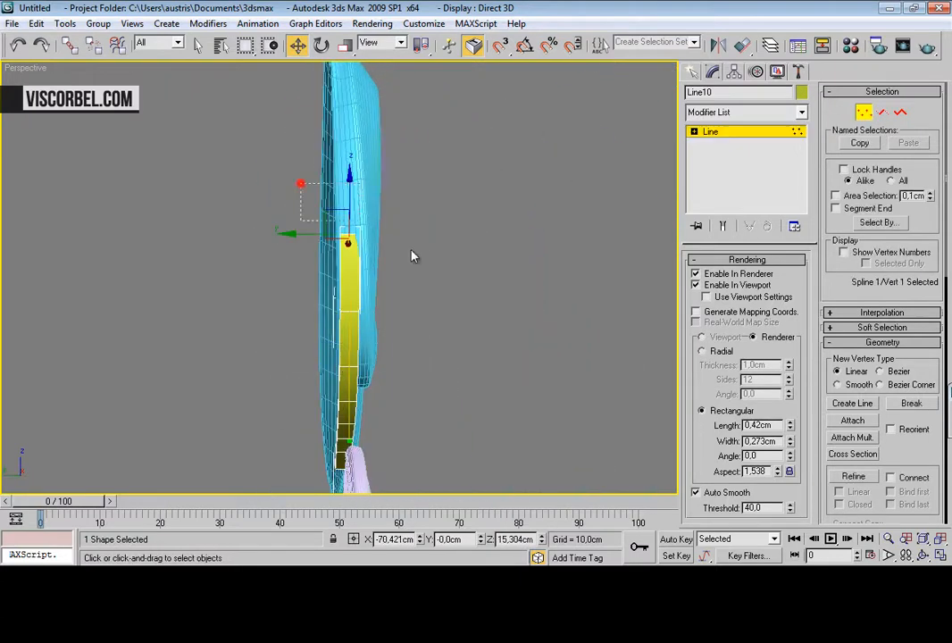
alt+middle_drag(373, 248, 422, 265)
drag(348, 243, 345, 244)
alt+middle_drag(391, 255, 468, 366)
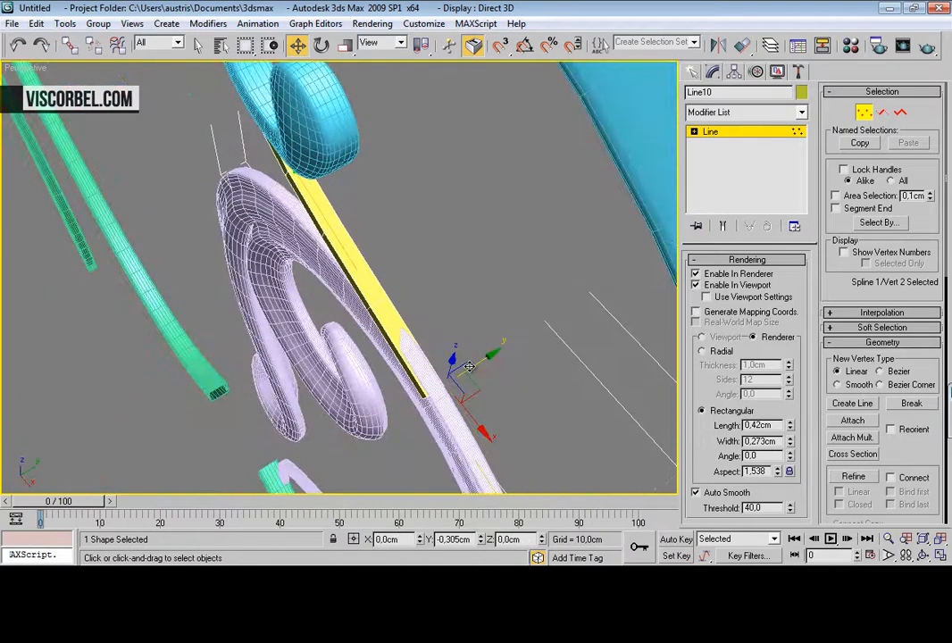
drag(468, 366, 456, 371)
Step: Set the connecting line's rectangular length to 0,25 cm and leave vertex editing
mouse_move(791, 442)
mouse_down()
mouse_move(790, 454)
mouse_move(790, 428)
mouse_up()
key(ctrl+z)
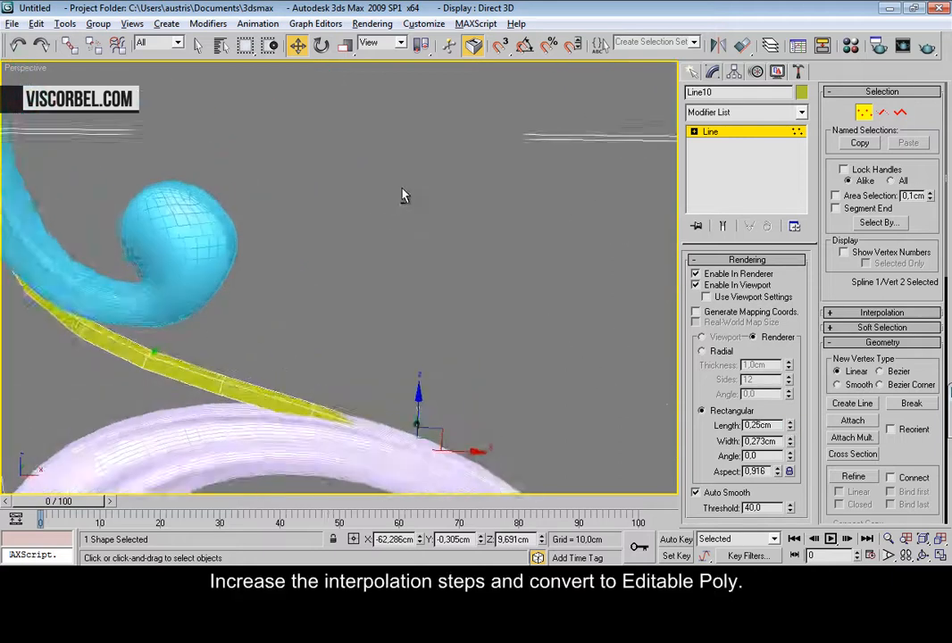
middle_drag(404, 198, 233, 242)
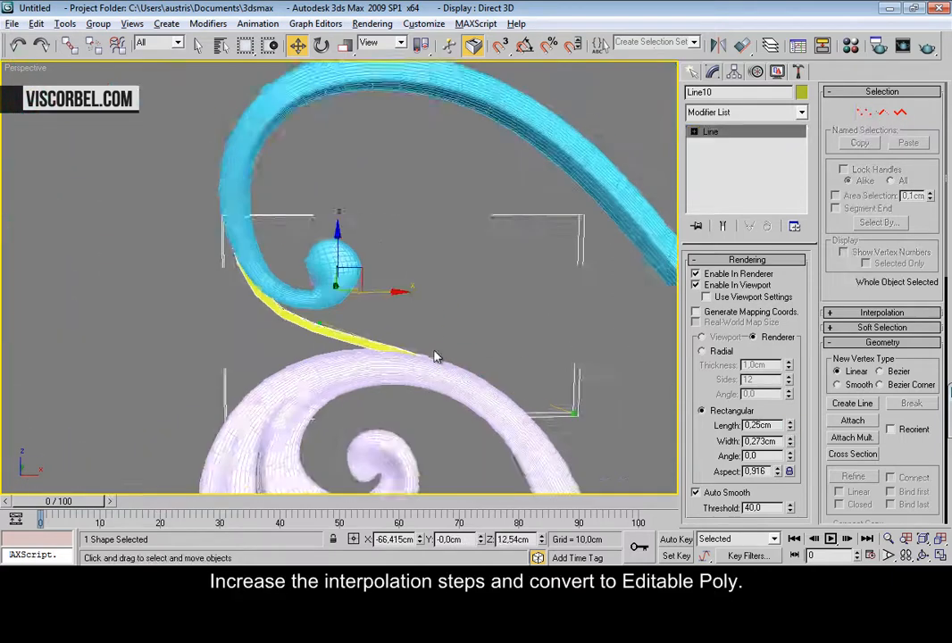
scroll(409, 337, up, 3)
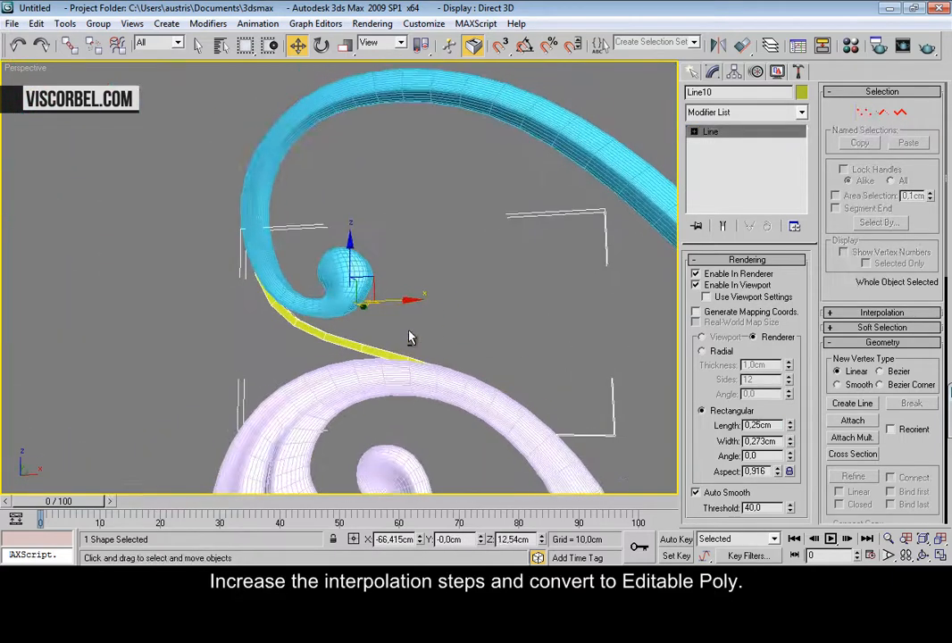
Step: Set the connecting line's interpolation steps to 10 and convert it to an Editable Poly
click(876, 313)
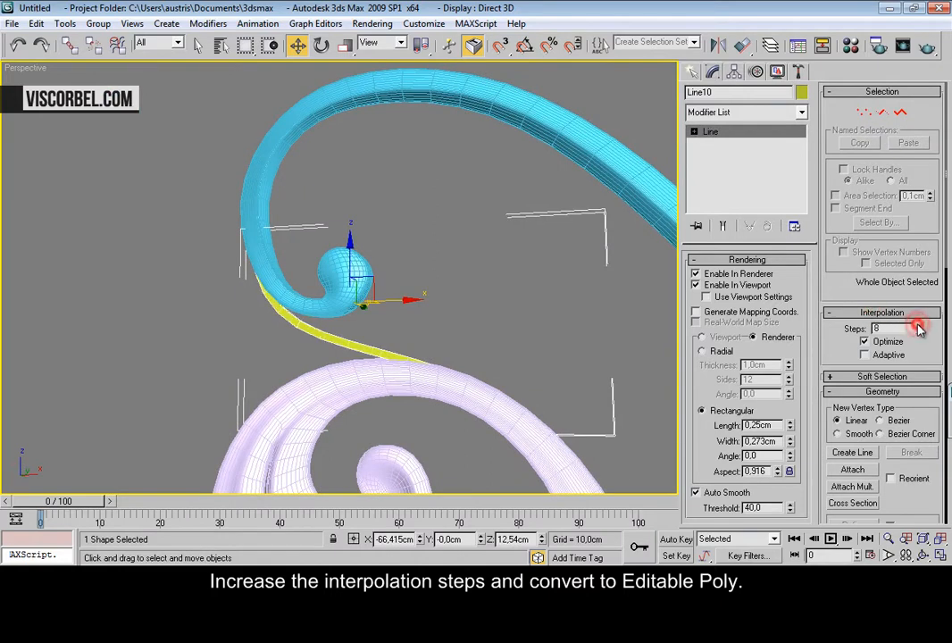
scroll(375, 419, up, 3)
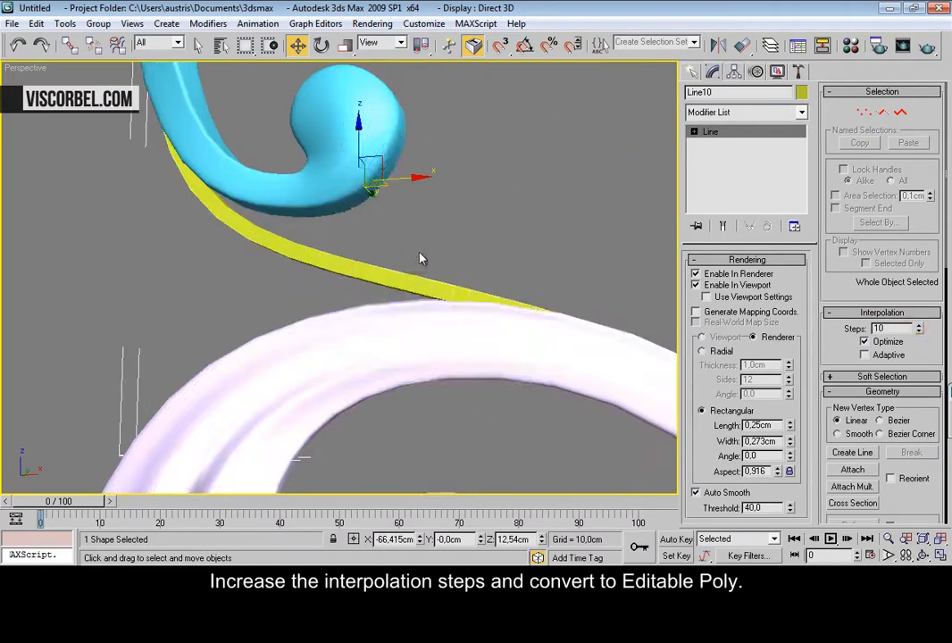
right_click(418, 250)
mouse_move(563, 384)
click(625, 409)
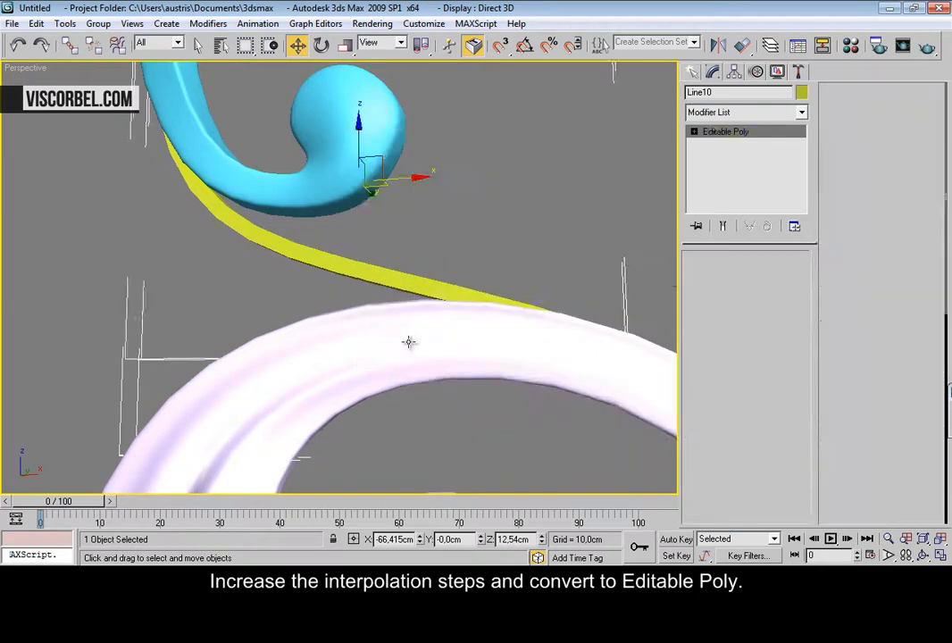
Step: Select the connecting bar's long edge loops, chamfer them slightly, and deselect the bar
scroll(419, 353, up, 2)
key(F3)
click(379, 230)
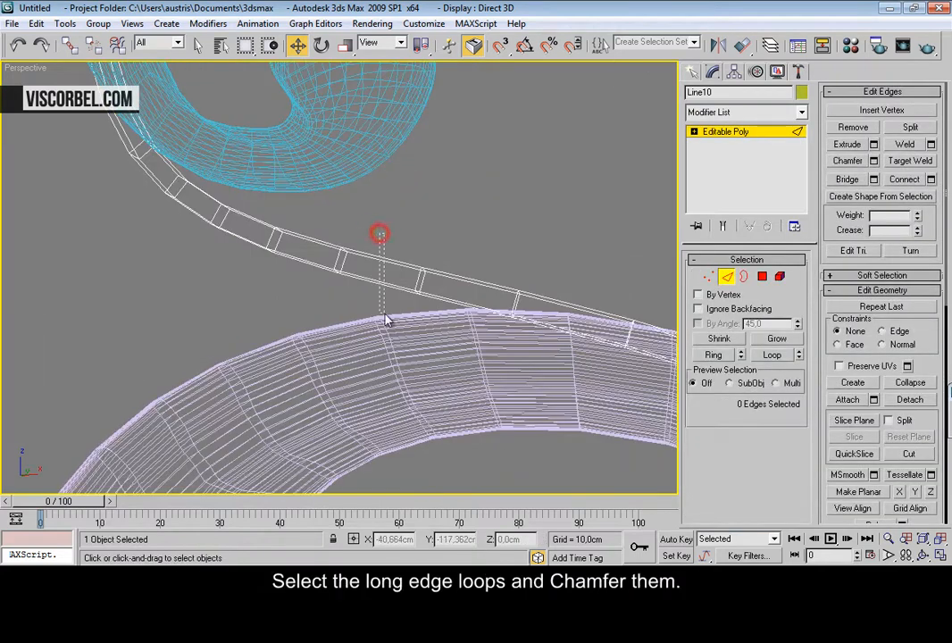
click(771, 355)
alt+middle_drag(357, 214, 317, 196)
key(F3)
alt+middle_drag(402, 217, 398, 247)
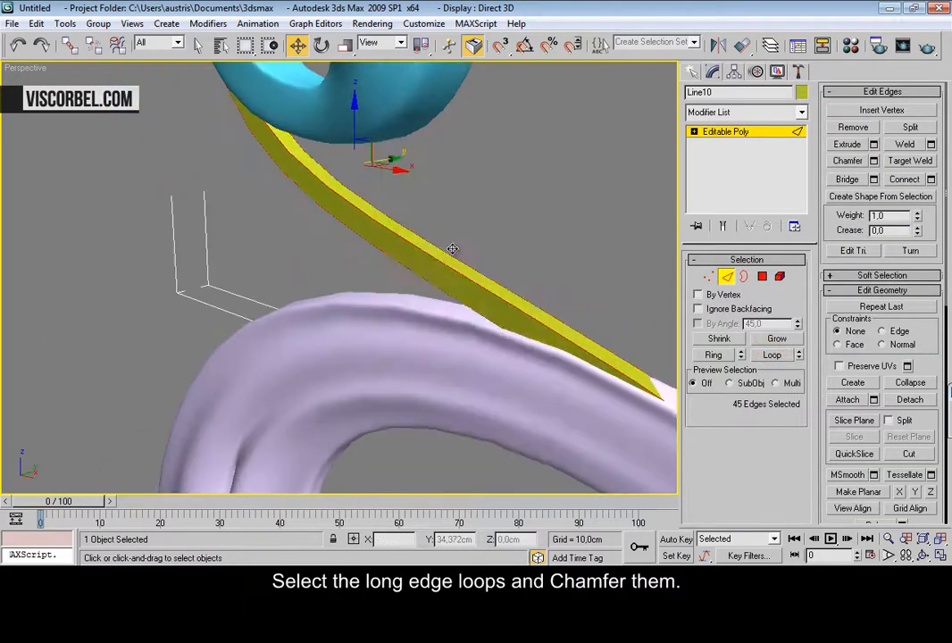
right_click(462, 246)
click(380, 347)
drag(554, 279, 563, 310)
click(588, 301)
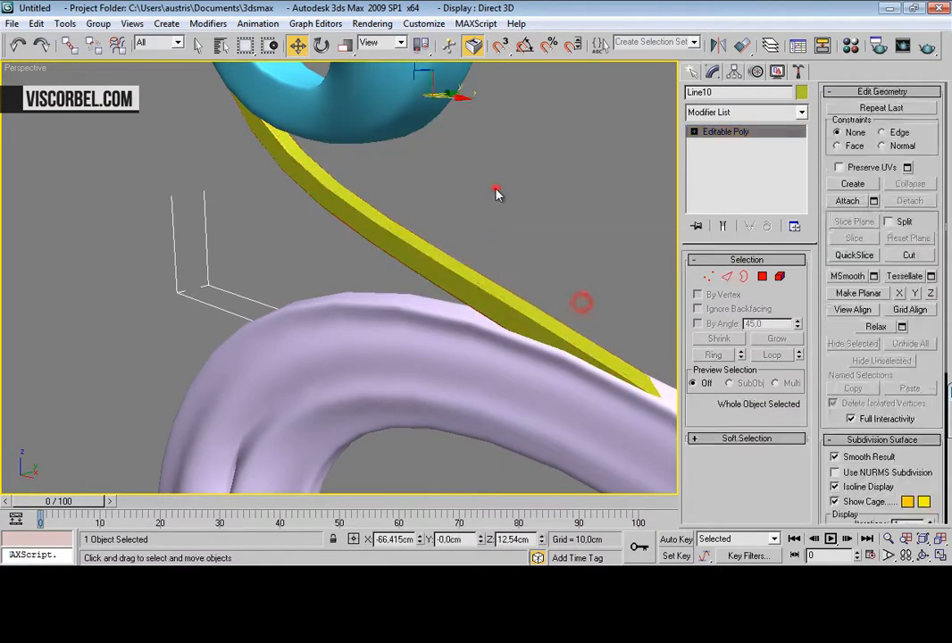
click(491, 188)
scroll(473, 239, down, 5)
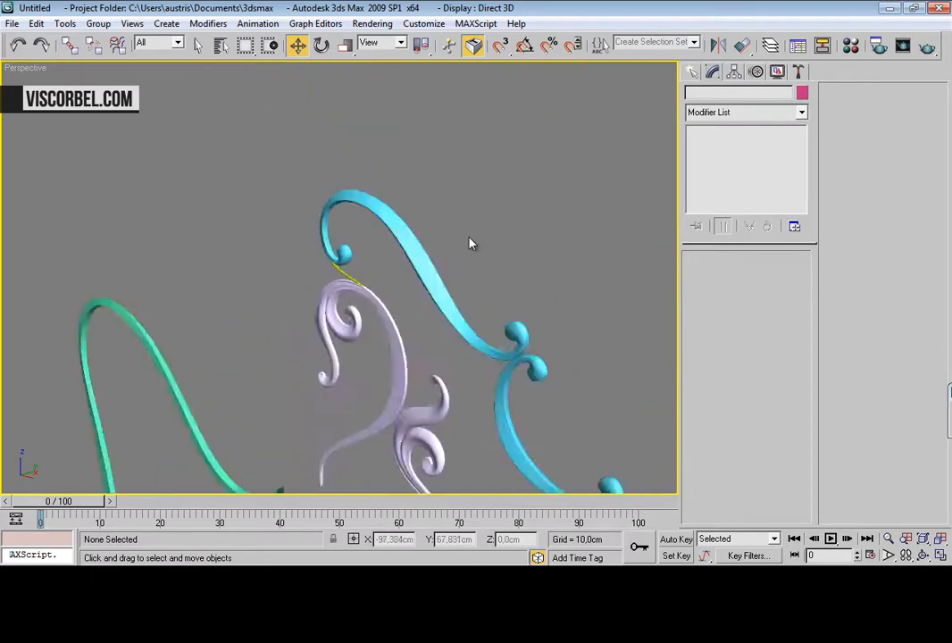
Step: Examine the new connecting bar and the small leaf ornament between the upper scrolls against the front reference photo
scroll(469, 245, up, 5)
scroll(410, 250, down, 3)
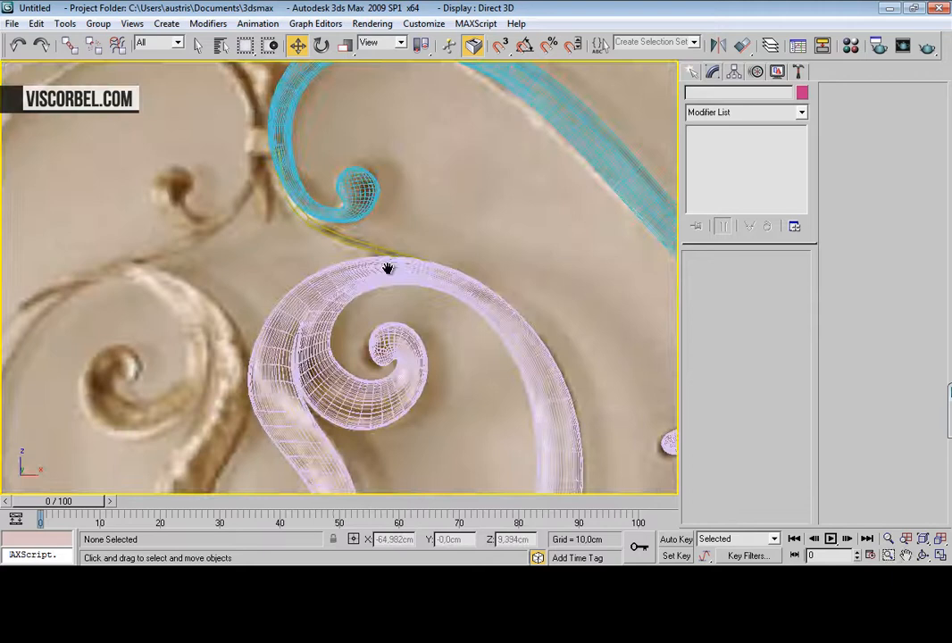
scroll(388, 268, down, 5)
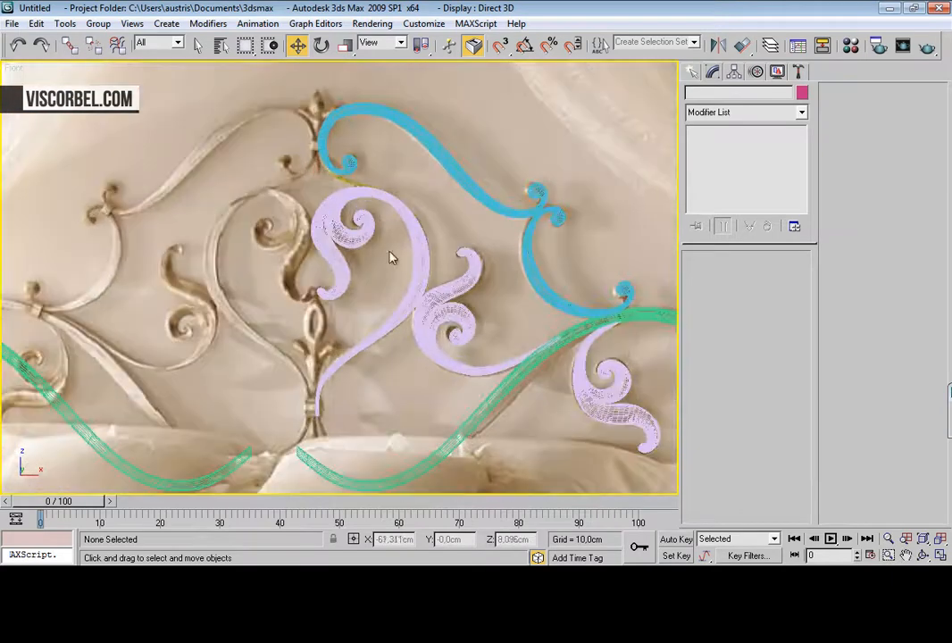
scroll(389, 264, up, 1)
scroll(415, 196, up, 4)
middle_drag(404, 224, 435, 327)
scroll(414, 196, down, 4)
scroll(326, 139, down, 2)
scroll(364, 348, up, 2)
scroll(435, 328, up, 5)
scroll(384, 277, up, 2)
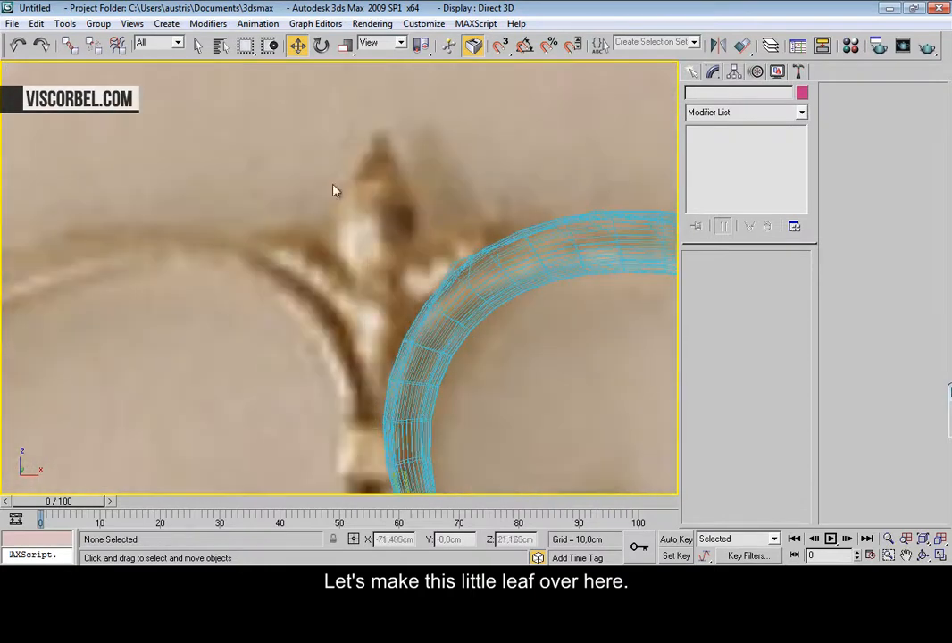
scroll(429, 263, down, 5)
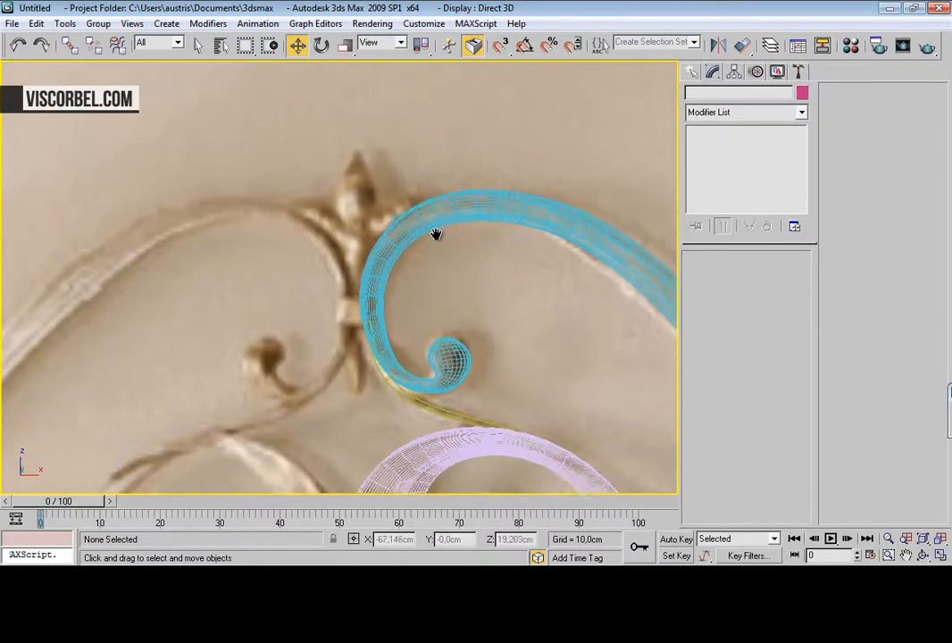
Step: Trace the upper left outline of the leaf ornament with the Line tool, from its peak to the side leaf's outer tip
right_click(442, 255)
click(458, 198)
scroll(404, 307, up, 2)
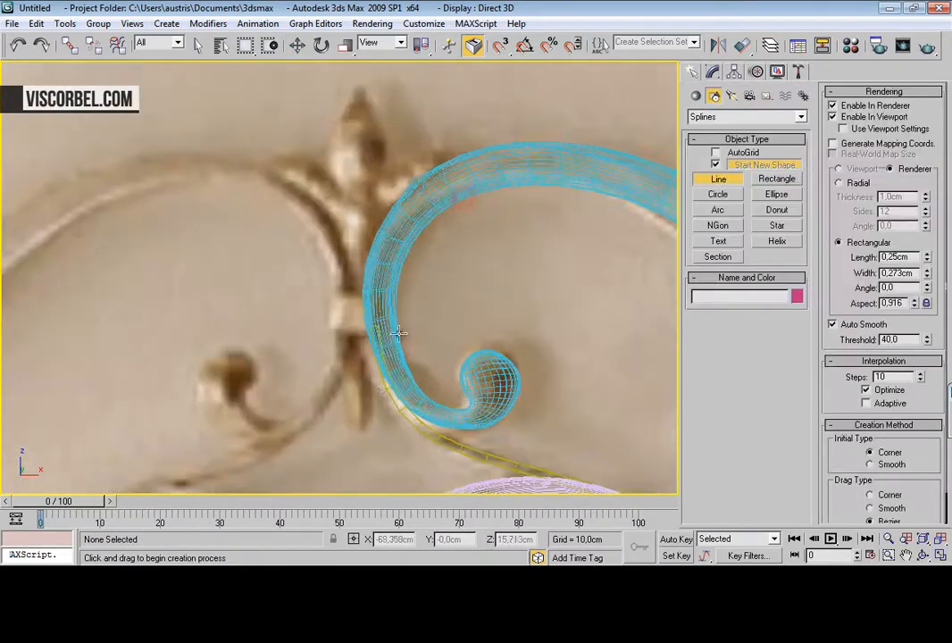
click(361, 436)
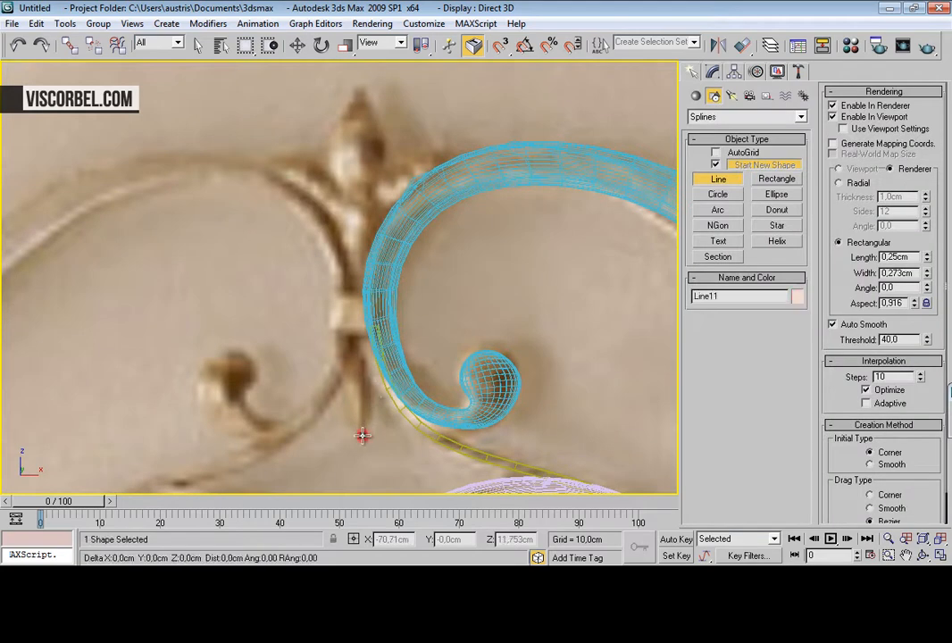
right_click(340, 381)
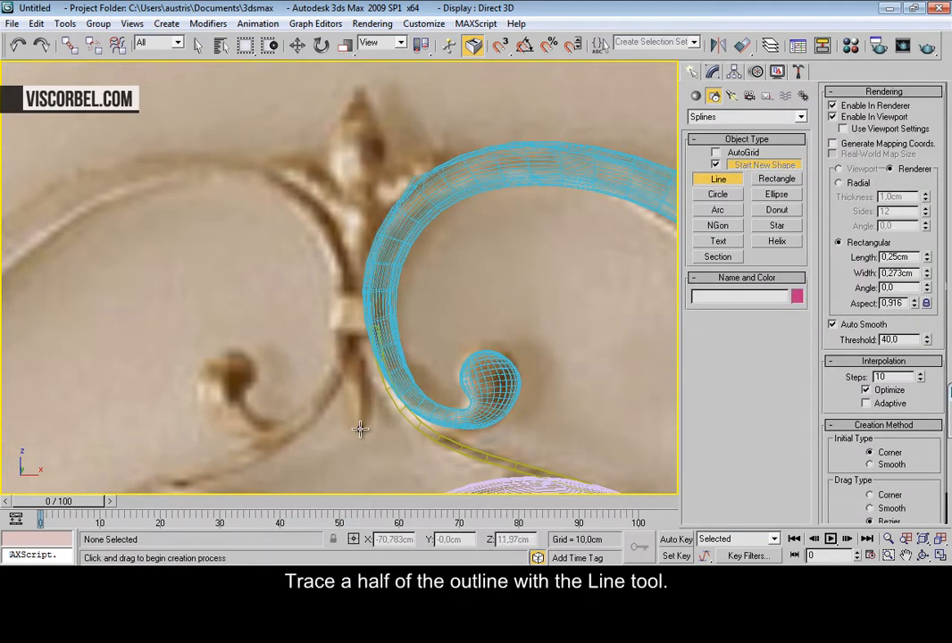
click(357, 77)
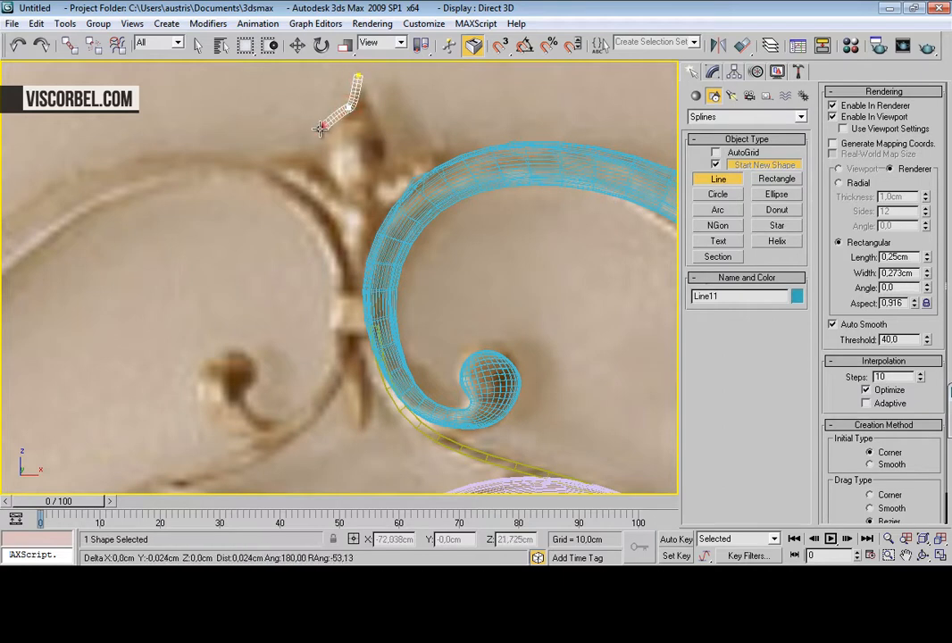
click(317, 156)
click(323, 175)
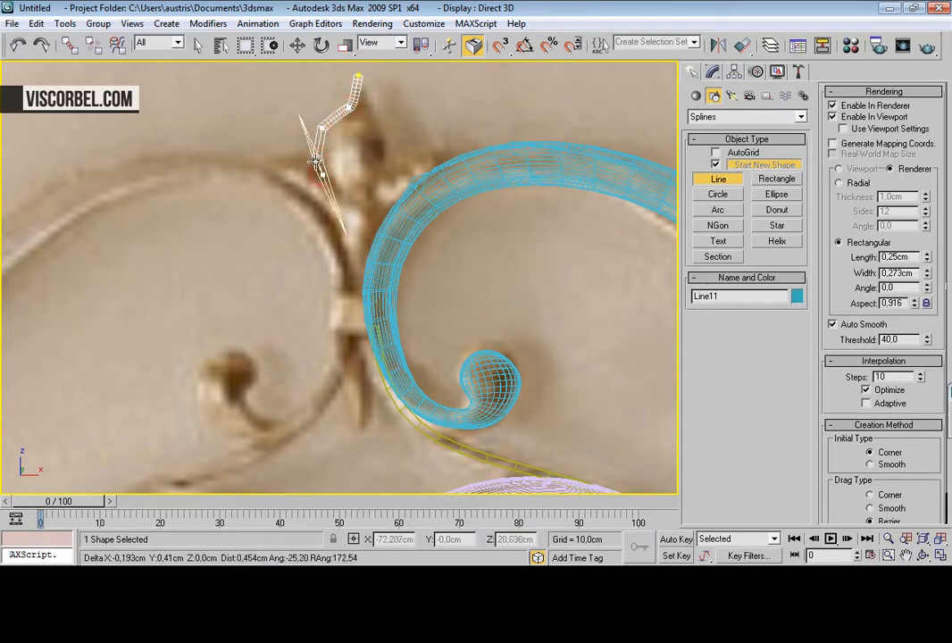
click(304, 159)
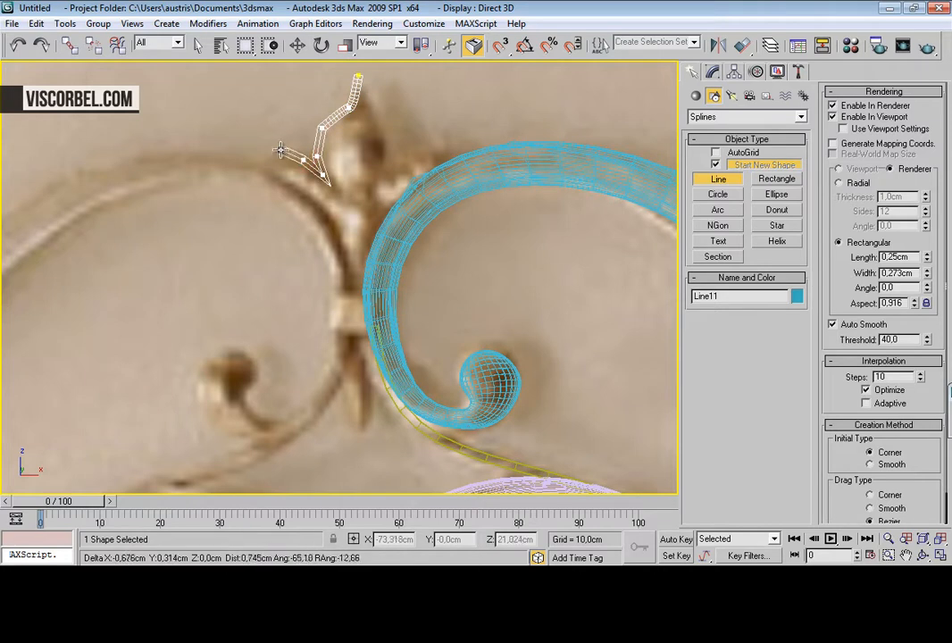
click(253, 163)
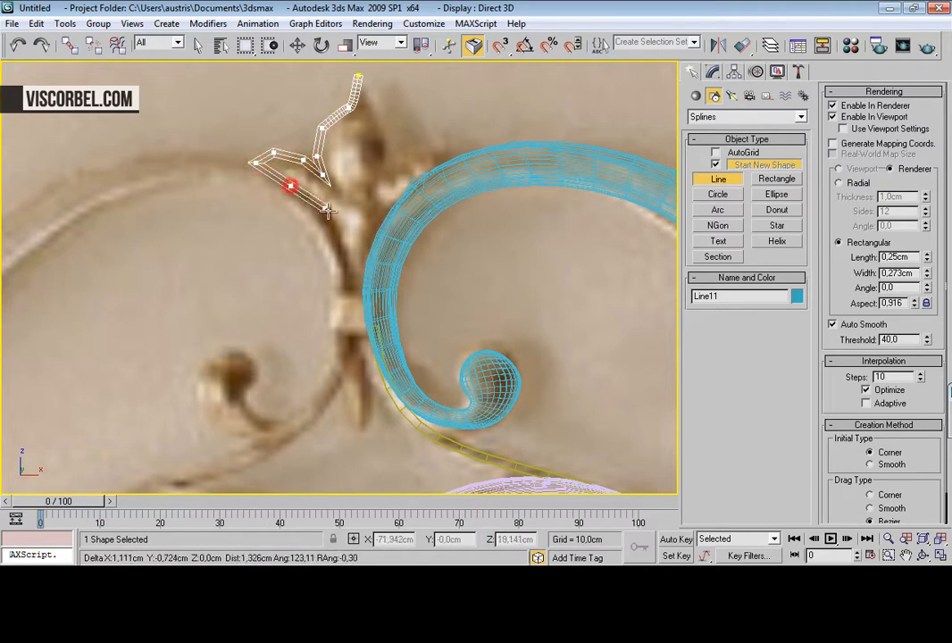
Step: Continue the half outline down the ornament's stem to its lower point and finish the line
click(341, 264)
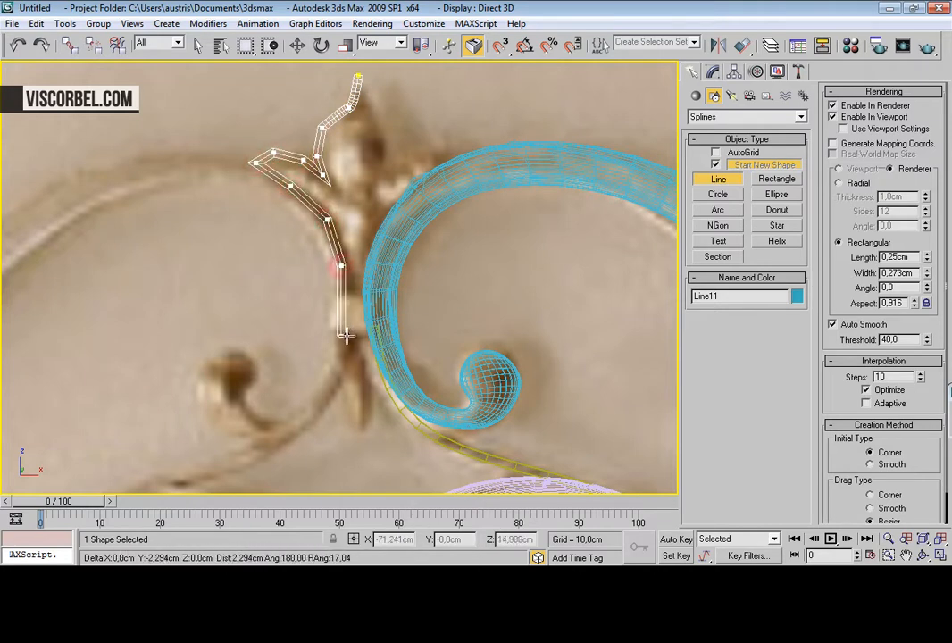
click(341, 345)
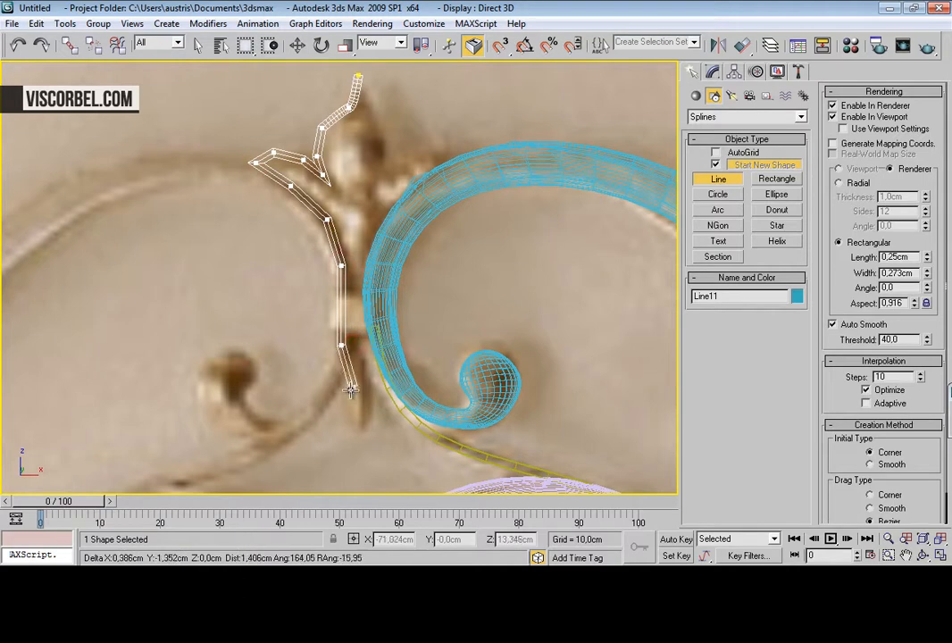
click(331, 398)
click(351, 433)
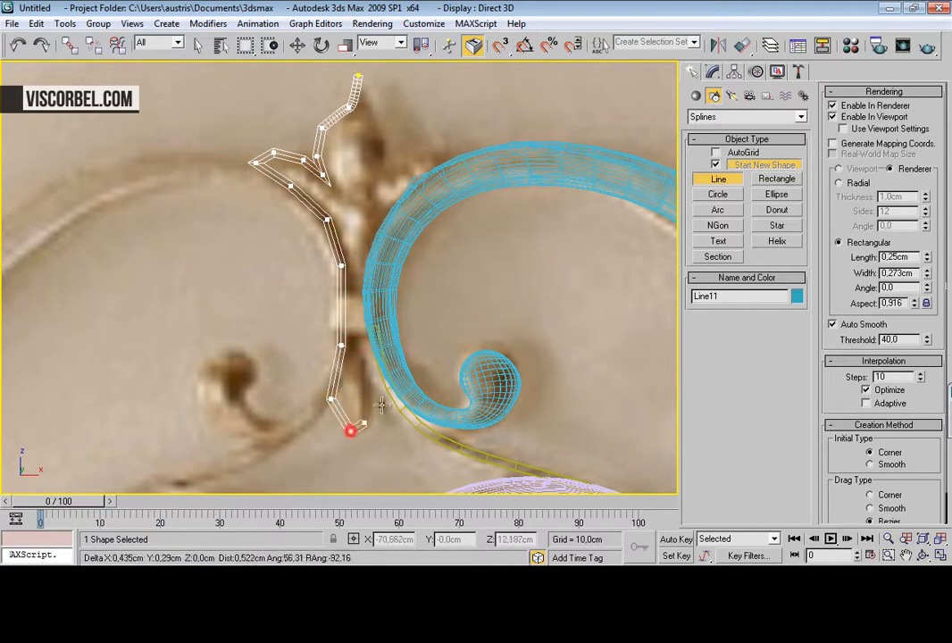
right_click(429, 367)
right_click(428, 367)
Step: Shift the half outline about 0,27 cm along X and reposition its two narrow stem vertices
drag(367, 216, 376, 215)
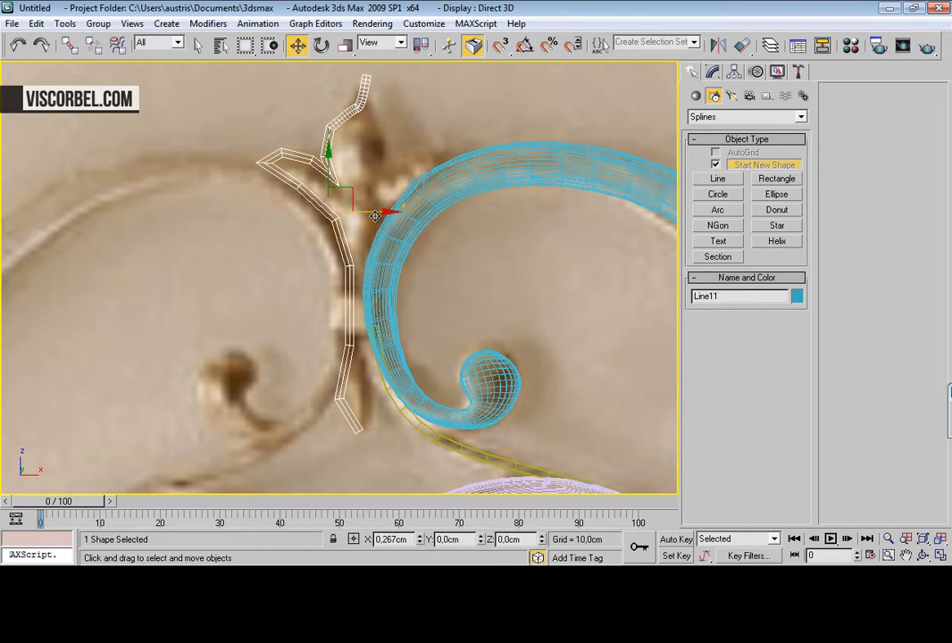
key(1)
drag(322, 241, 387, 283)
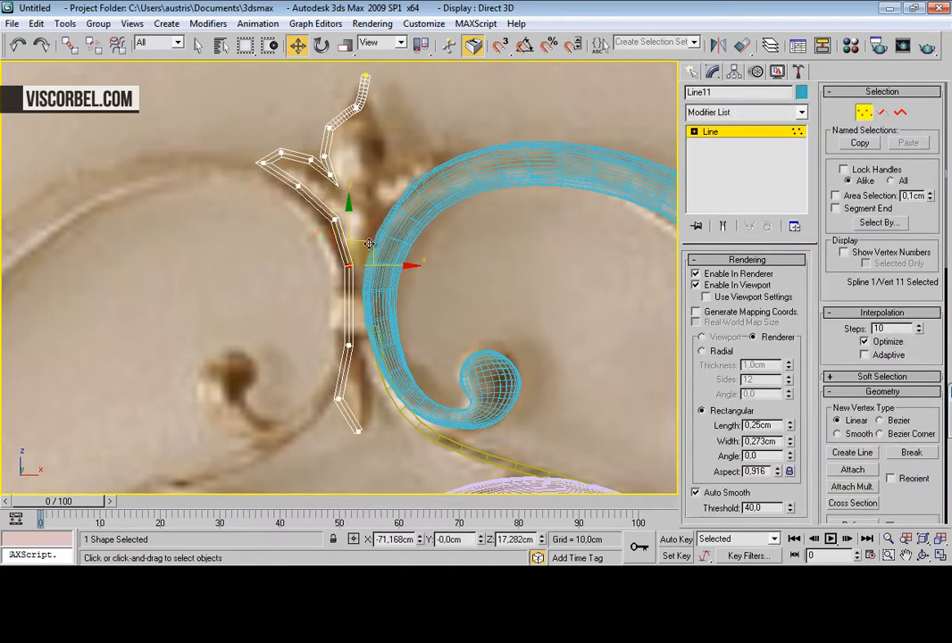
click(351, 332)
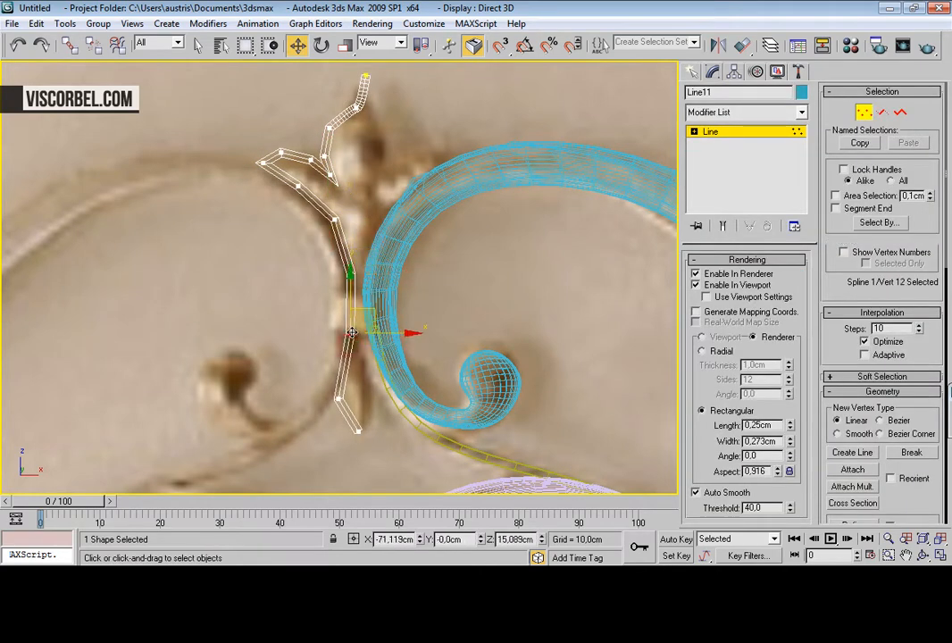
Step: Change all the outline's vertices to Corner and disable its rendering in both renderer and viewport
middle_drag(366, 162, 360, 253)
key(ctrl+a)
right_click(461, 185)
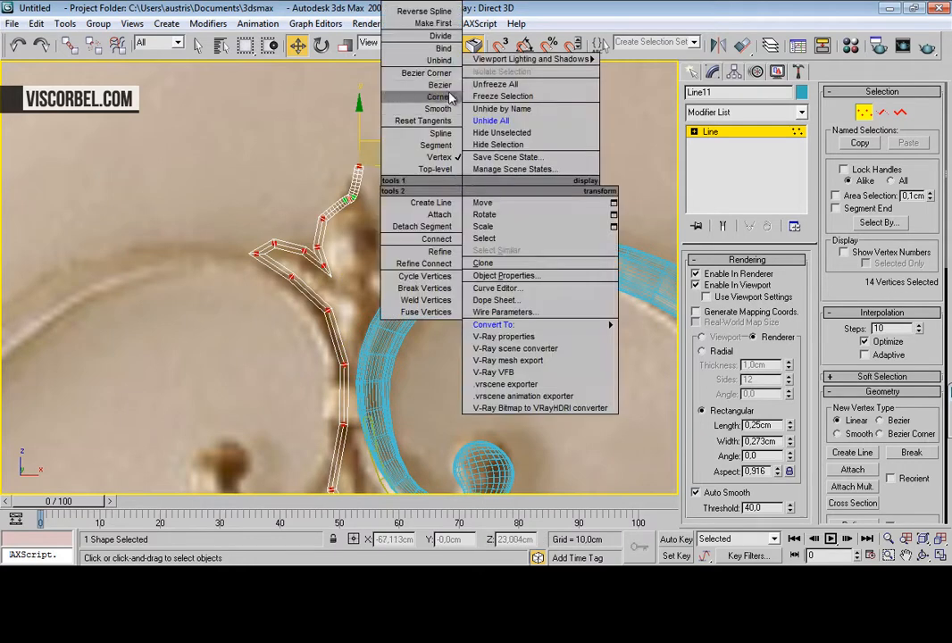
click(448, 96)
click(721, 286)
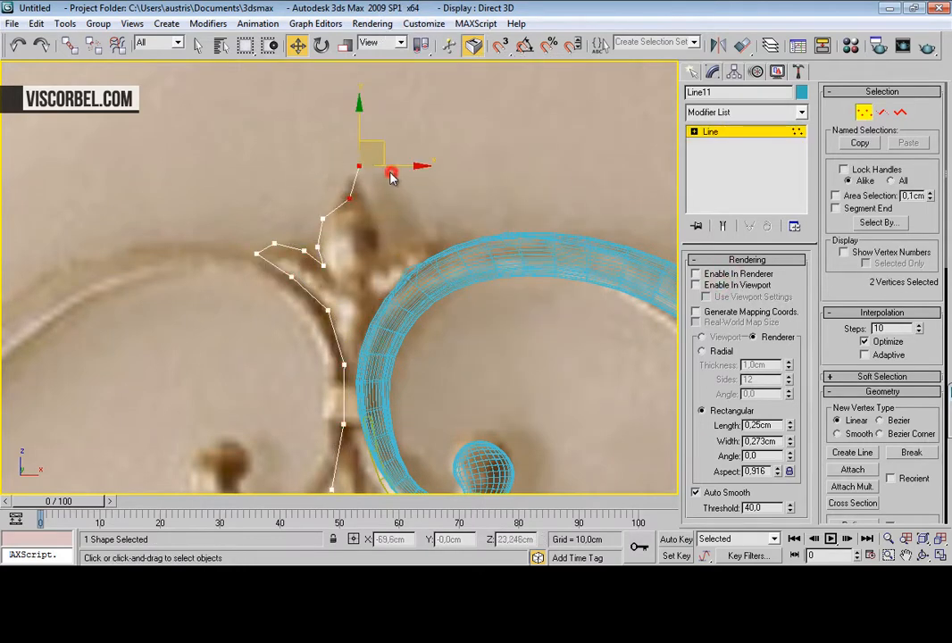
Step: Reposition the outline's peak and side-leaf vertices to follow the reference photo and leave vertex editing
drag(376, 140, 366, 185)
key(1)
middle_drag(343, 288, 341, 246)
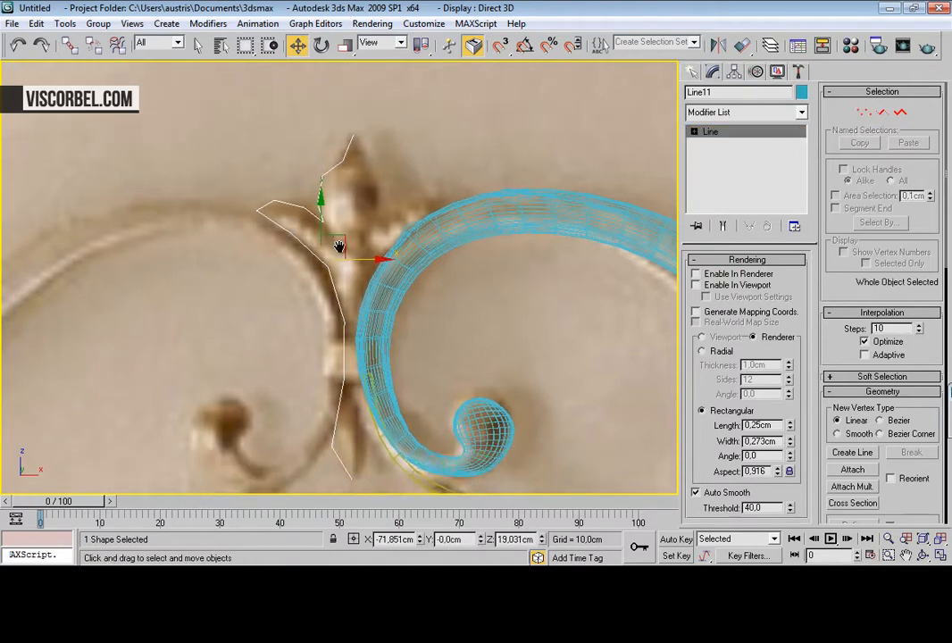
scroll(341, 245, up, 2)
key(1)
drag(269, 144, 272, 212)
drag(225, 184, 217, 184)
drag(313, 200, 313, 189)
drag(290, 179, 286, 175)
key(1)
middle_drag(349, 194, 347, 192)
scroll(348, 193, down, 3)
key(1)
key(1)
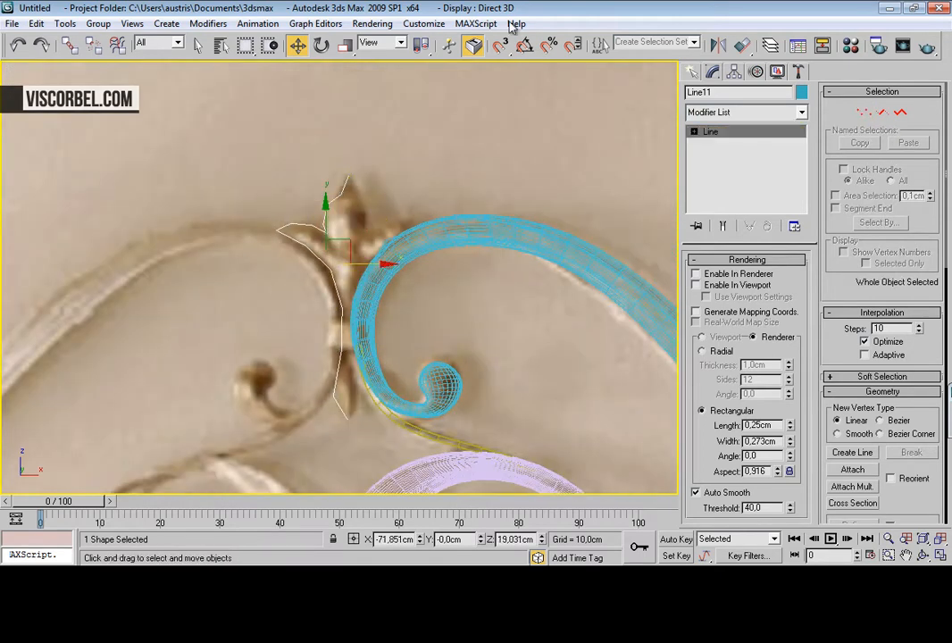
Step: Mirror the half outline as a copy and move it along X until the two halves meet at their end points
click(716, 47)
click(446, 311)
click(436, 394)
scroll(370, 288, up, 2)
drag(368, 261, 431, 272)
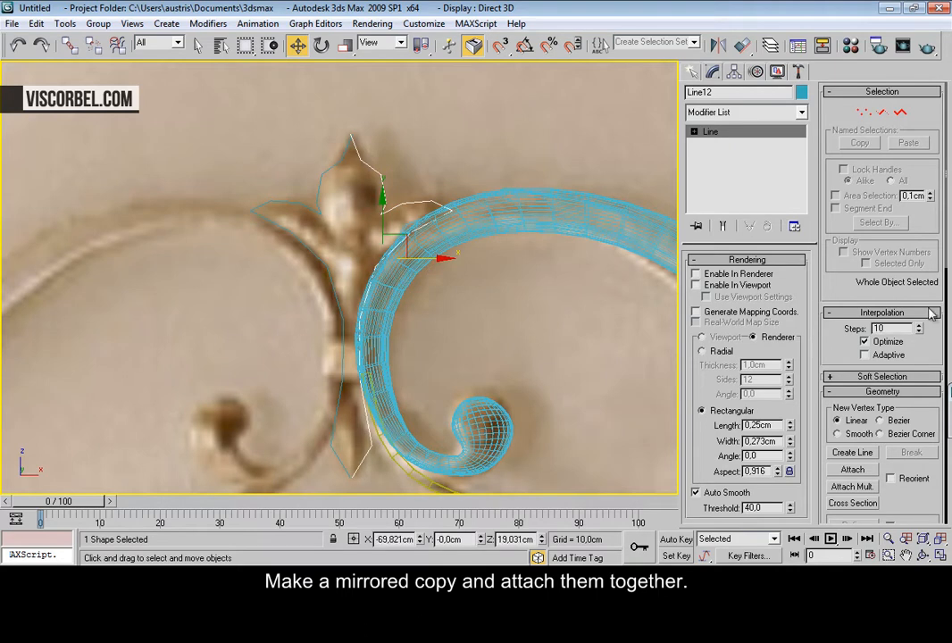
Step: Attach the original half outline to the mirrored copy
click(853, 471)
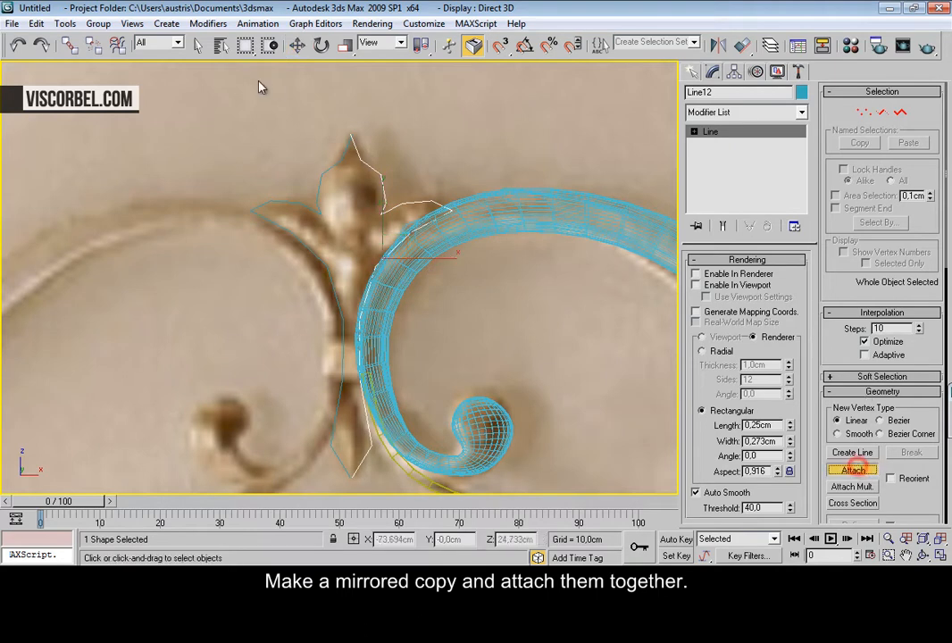
click(325, 169)
right_click(410, 178)
key(w)
Step: Weld the two overlapping vertices at the ornament's peak with a weld threshold of 88,1 cm
scroll(406, 152, up, 2)
middle_drag(401, 121, 398, 276)
scroll(393, 281, up, 4)
key(1)
drag(313, 224, 399, 277)
scroll(899, 435, down, 5)
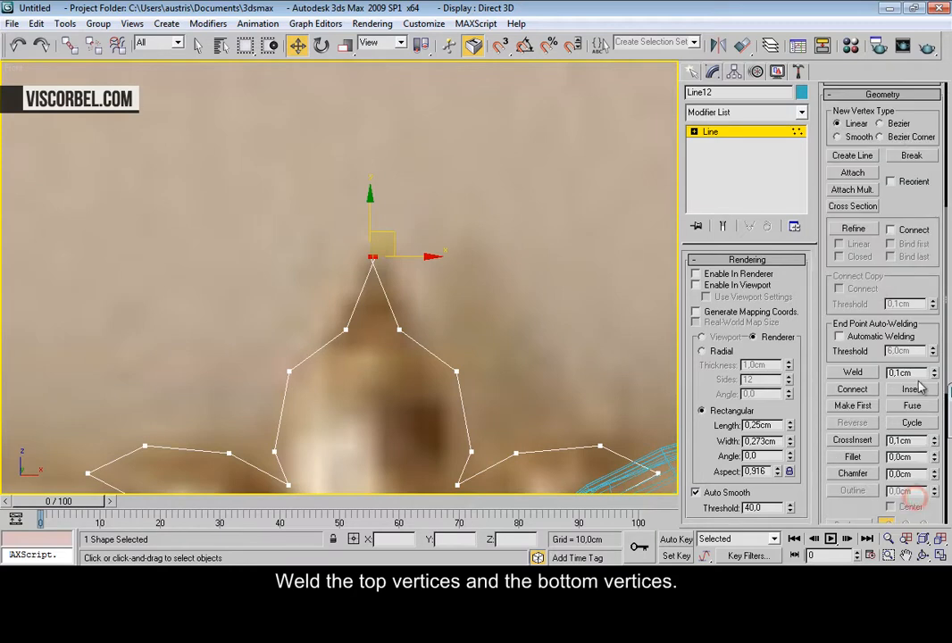
click(861, 372)
Step: Weld the two overlapping vertices at the ornament's lower point
scroll(523, 344, down, 5)
middle_drag(429, 433, 423, 304)
scroll(420, 305, up, 4)
drag(386, 384, 387, 384)
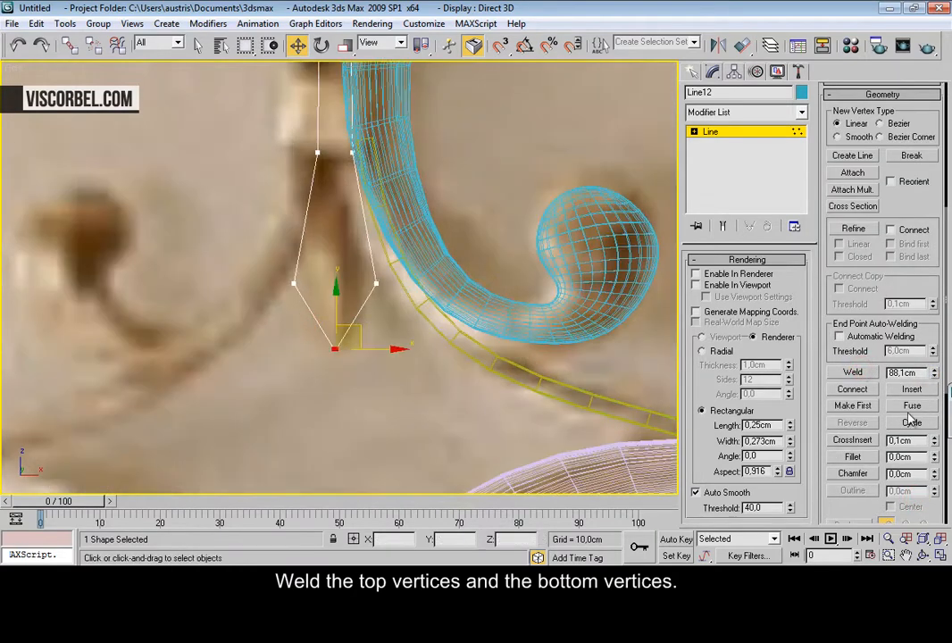
click(871, 374)
scroll(396, 297, down, 4)
scroll(353, 374, up, 2)
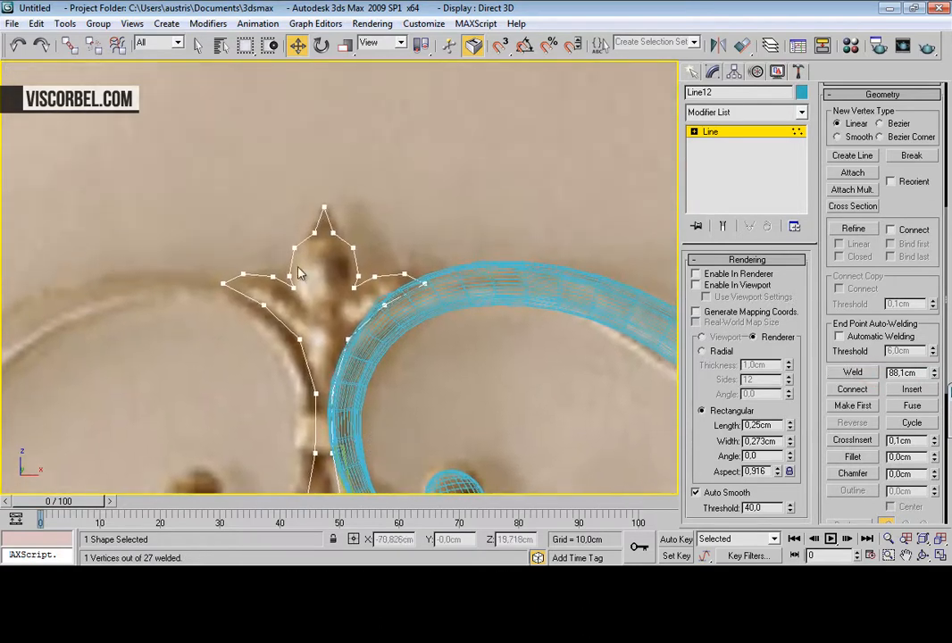
Step: Set all vertices of the joined outline to Corner and leave vertex editing
drag(366, 206, 376, 219)
key(ctrl+a)
right_click(452, 229)
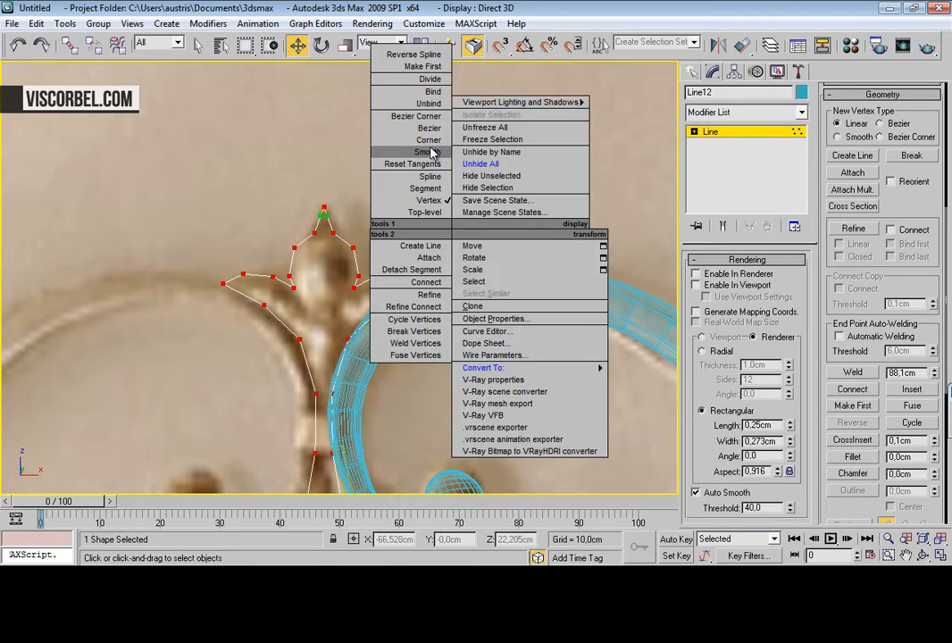
click(432, 143)
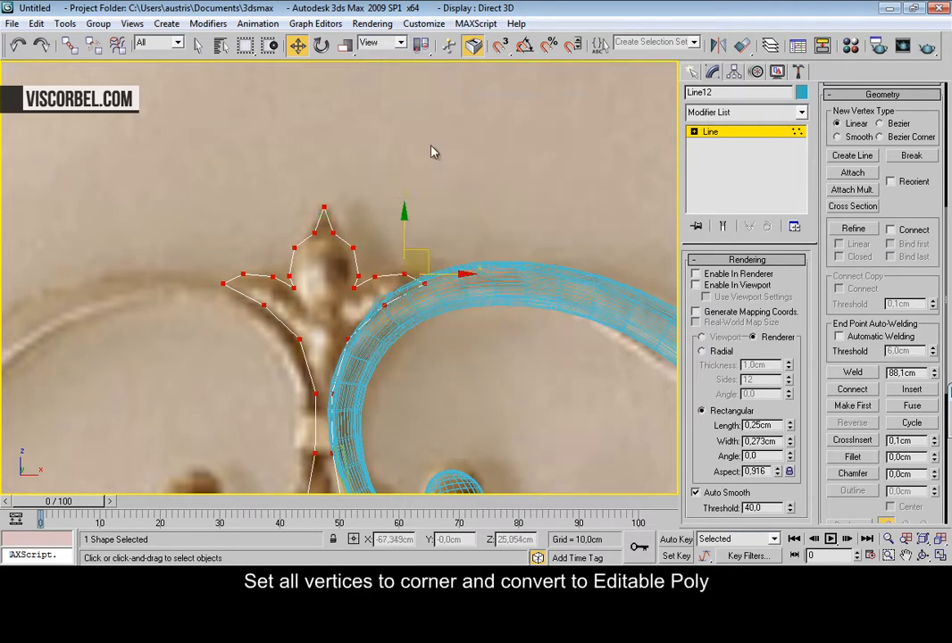
key(1)
Step: Pull the right side leaf's tip and neighbouring vertices slightly inward and up to refine its shape
scroll(386, 319, up, 2)
scroll(386, 318, up, 2)
key(1)
key(1)
right_click(409, 311)
key(1)
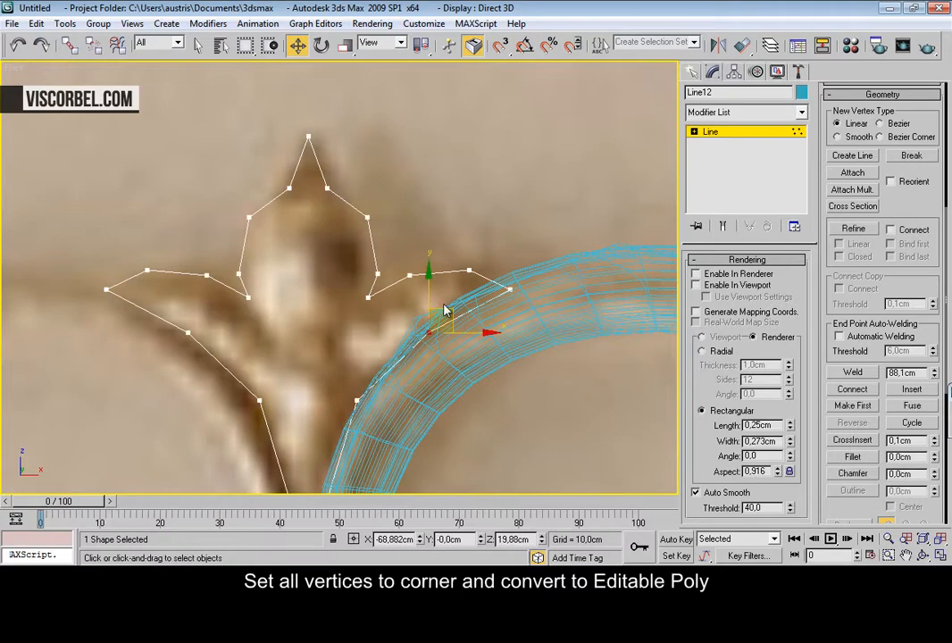
click(502, 283)
drag(530, 279, 521, 254)
drag(465, 270, 410, 276)
click(403, 271)
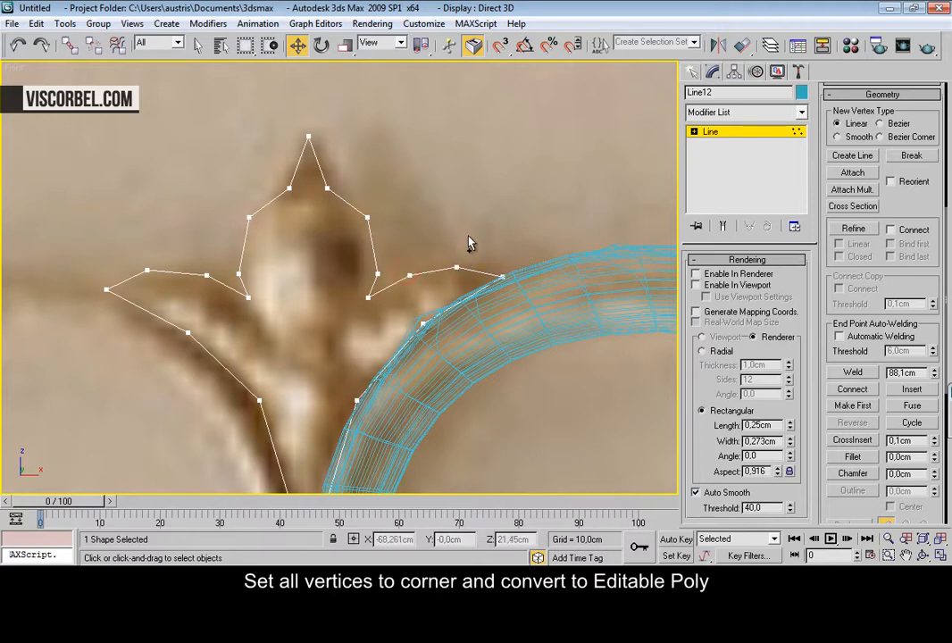
Step: Leave vertex editing and convert the closed leaf outline to an Editable Poly
key(1)
right_click(478, 257)
mouse_move(564, 397)
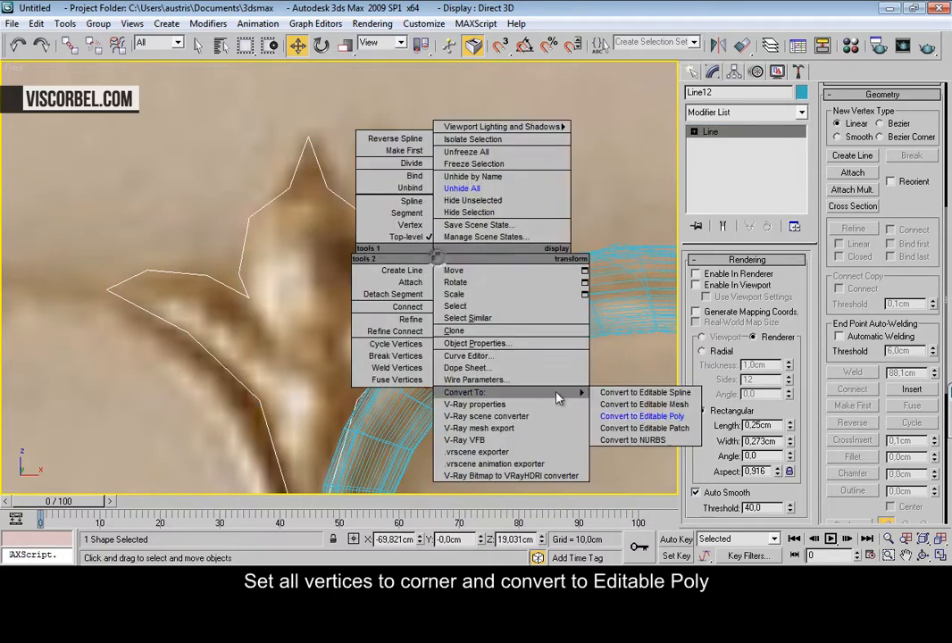
click(648, 411)
Step: Connect the ornament's peak and lower point vertices with a central edge, and leave vertex editing
scroll(293, 280, down, 2)
middle_drag(293, 280, 322, 209)
key(1)
drag(341, 434, 369, 457)
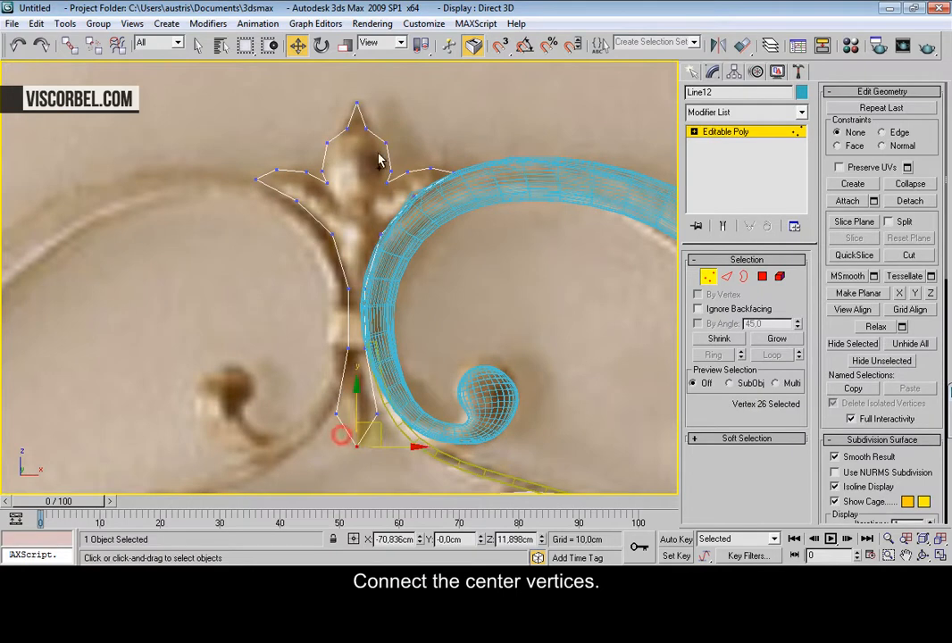
ctrl+drag(368, 109, 378, 115)
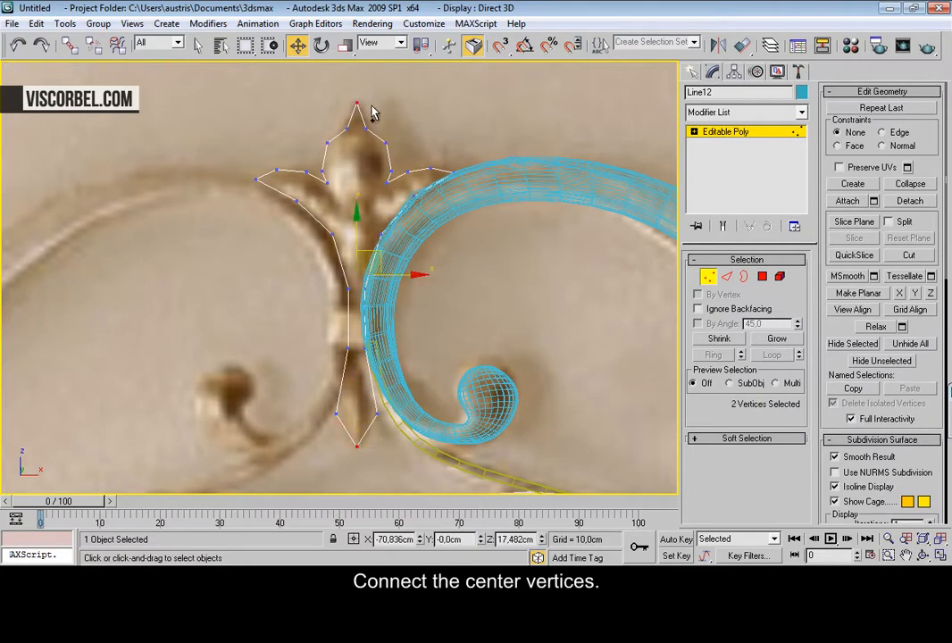
right_click(369, 119)
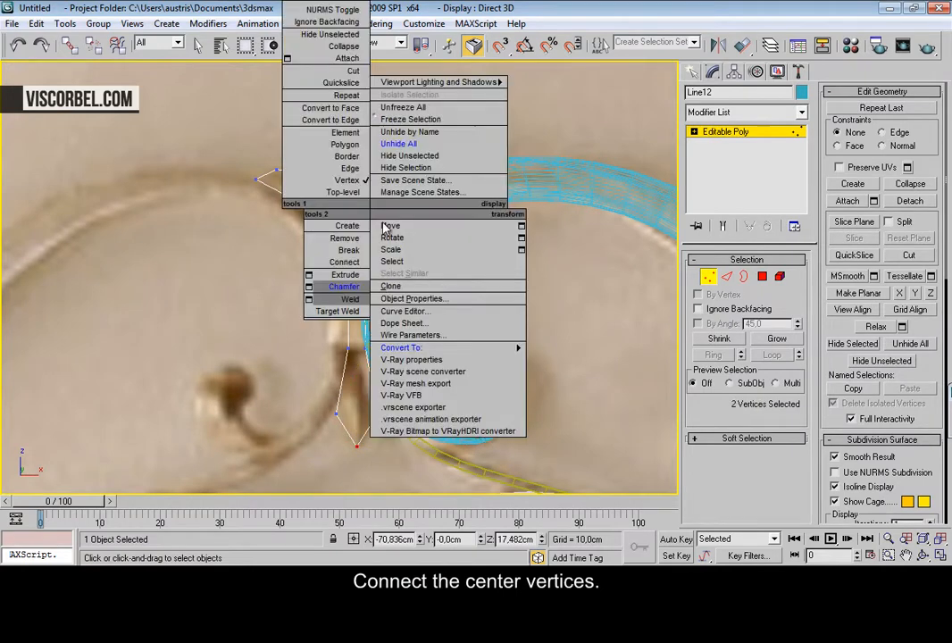
click(346, 259)
scroll(350, 169, up, 4)
key(1)
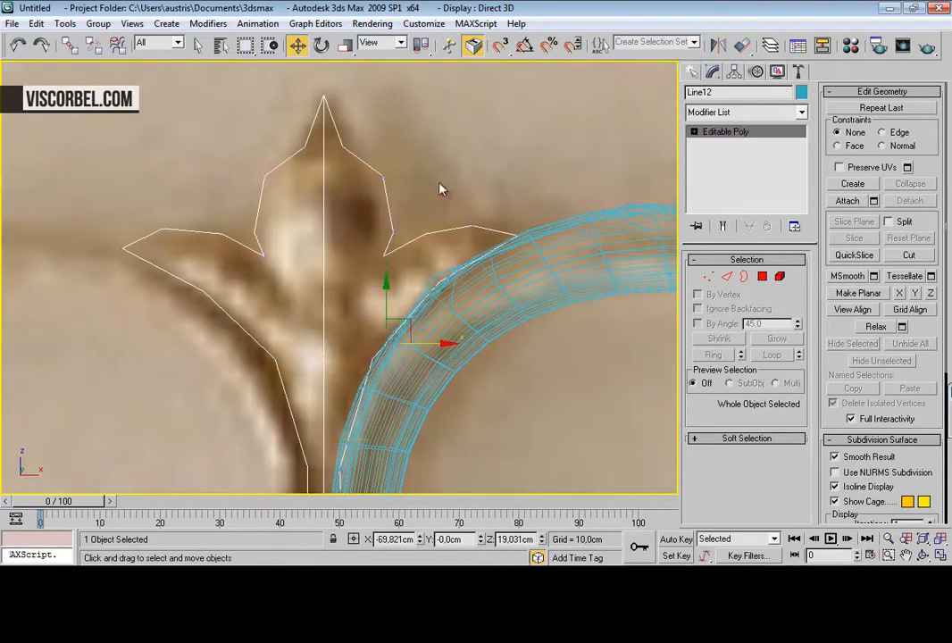
Step: Cut three edges from the bud's right outline vertices to the ornament's central edge
right_click(473, 172)
click(257, 228)
key(1)
right_click(557, 264)
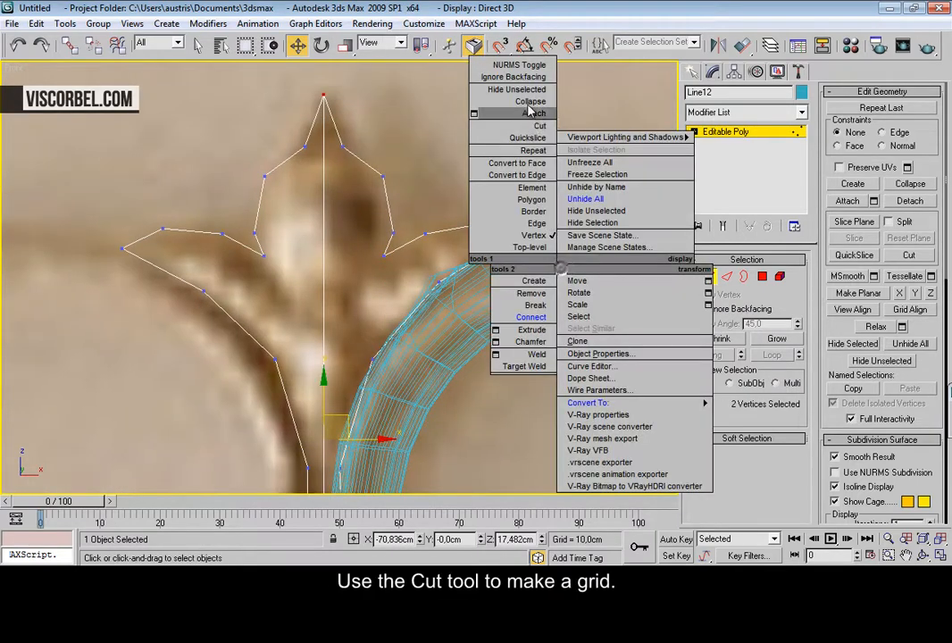
click(534, 126)
scroll(323, 223, up, 2)
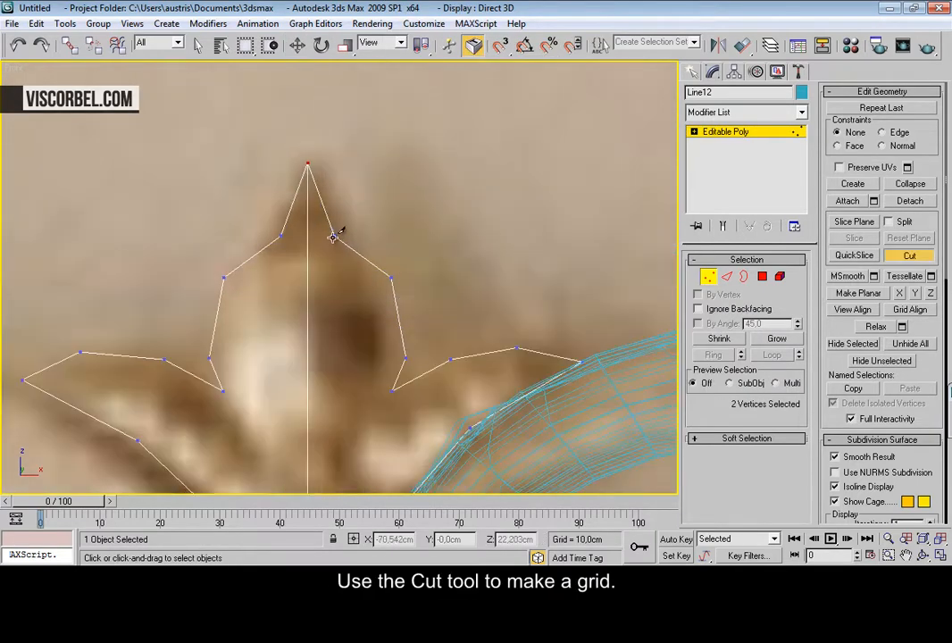
click(333, 236)
click(308, 259)
click(391, 277)
click(308, 334)
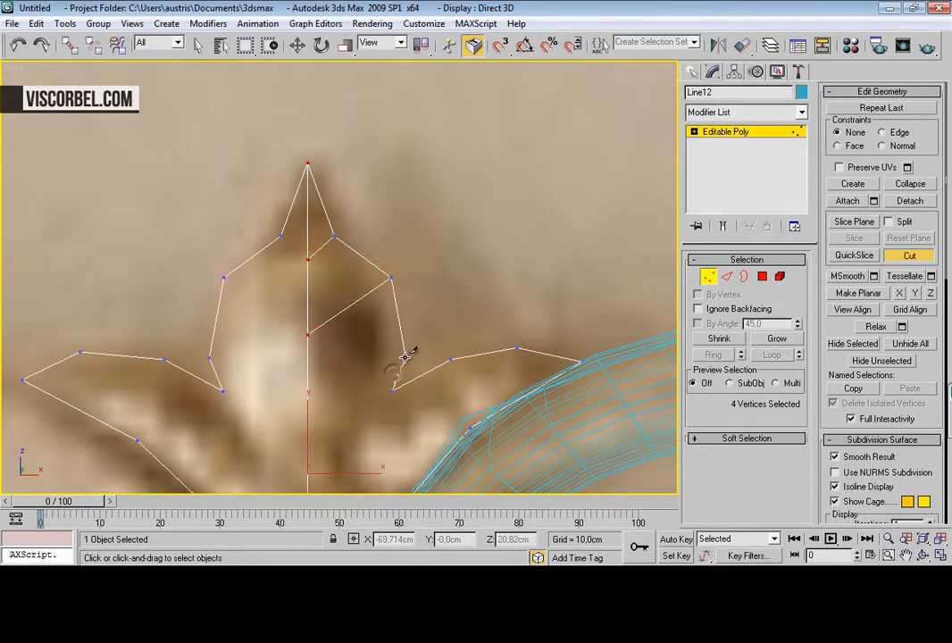
click(307, 397)
Step: Cut two edges across the right side leaf, joining its upper outline vertices to its lower outline
middle_drag(408, 419, 516, 247)
click(496, 304)
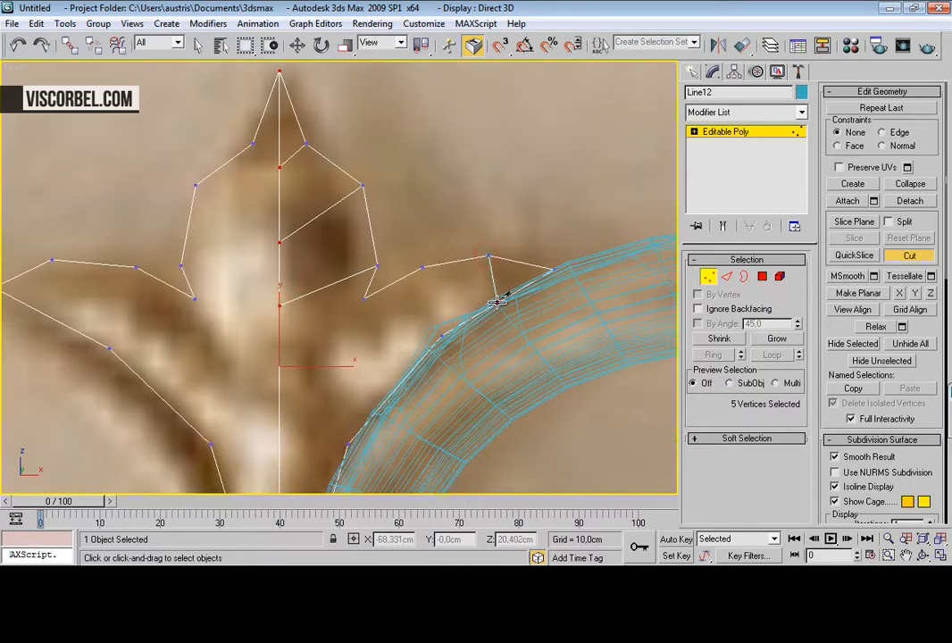
click(440, 333)
click(363, 300)
right_click(385, 372)
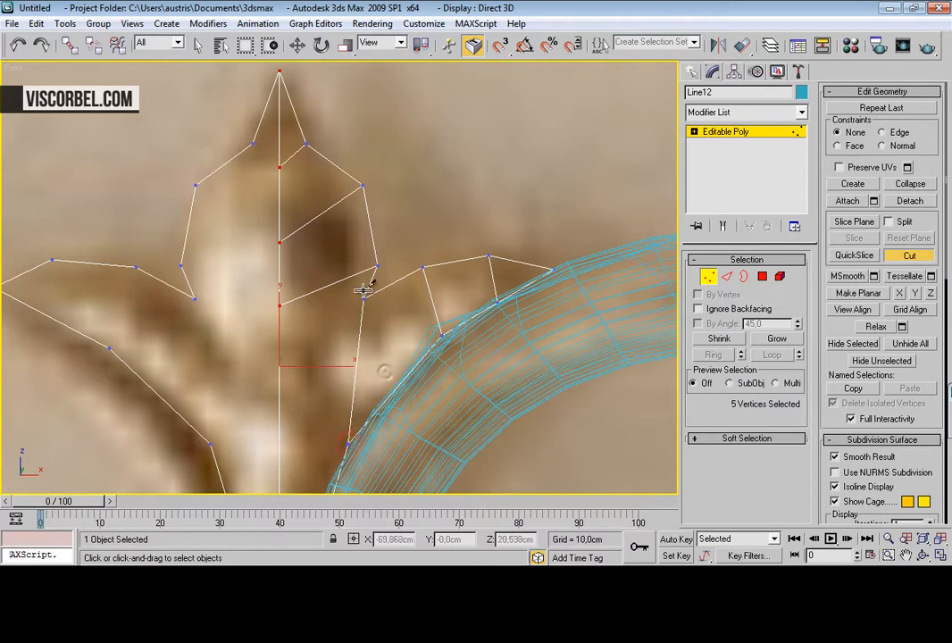
Step: Cut from the notch between bud and right side leaf to the central edge, and lengthwise down the stem to the lower tip's edge
click(365, 292)
click(279, 354)
right_click(279, 354)
middle_drag(379, 370, 424, 148)
click(409, 73)
click(353, 192)
click(335, 371)
scroll(341, 371, down, 2)
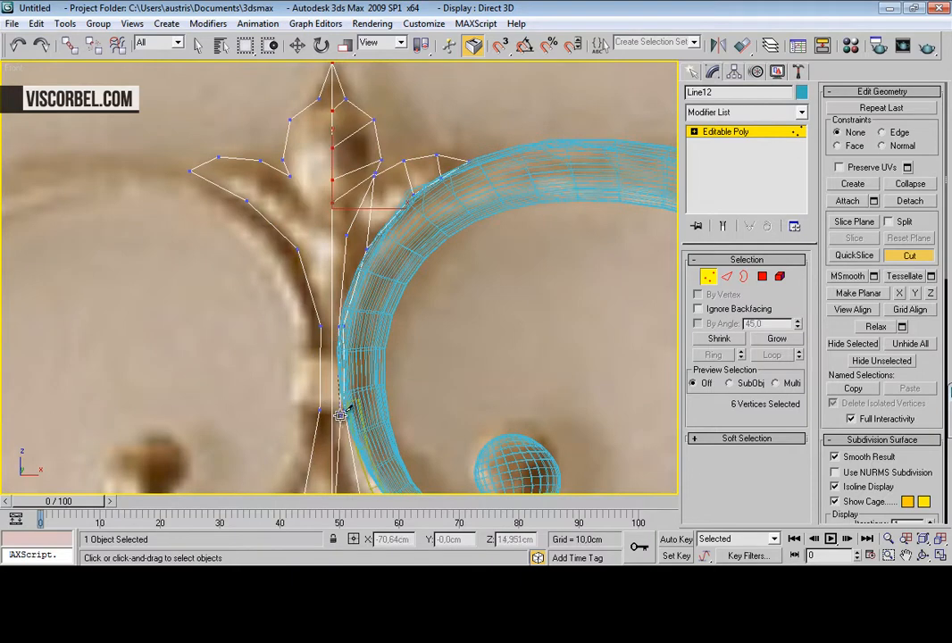
scroll(338, 412, down, 1)
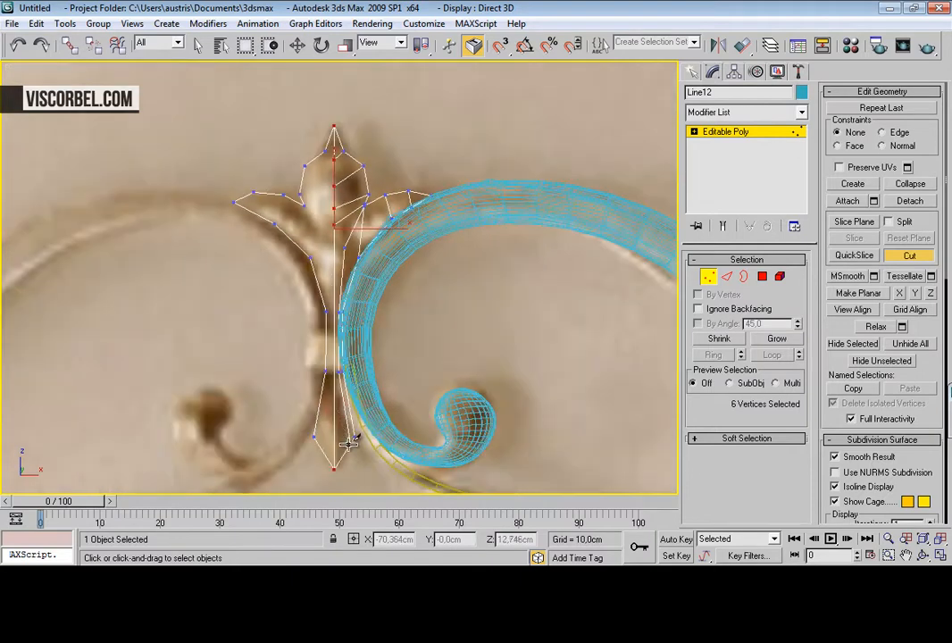
click(347, 451)
Step: Cut across the stem's right half at the upper collar level and just below the side leaf, ending at the central edge
scroll(385, 314, up, 4)
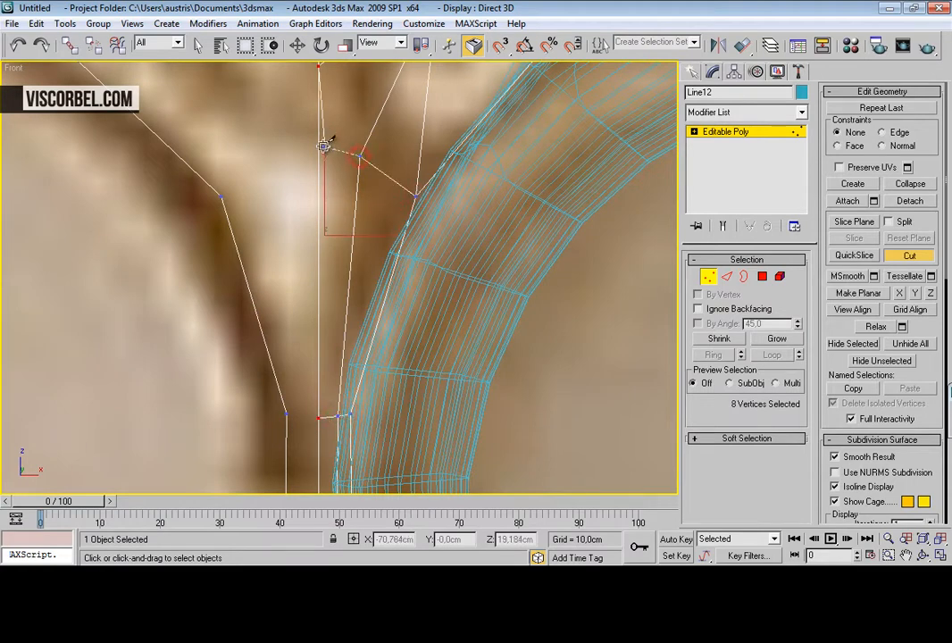
scroll(374, 132, down, 5)
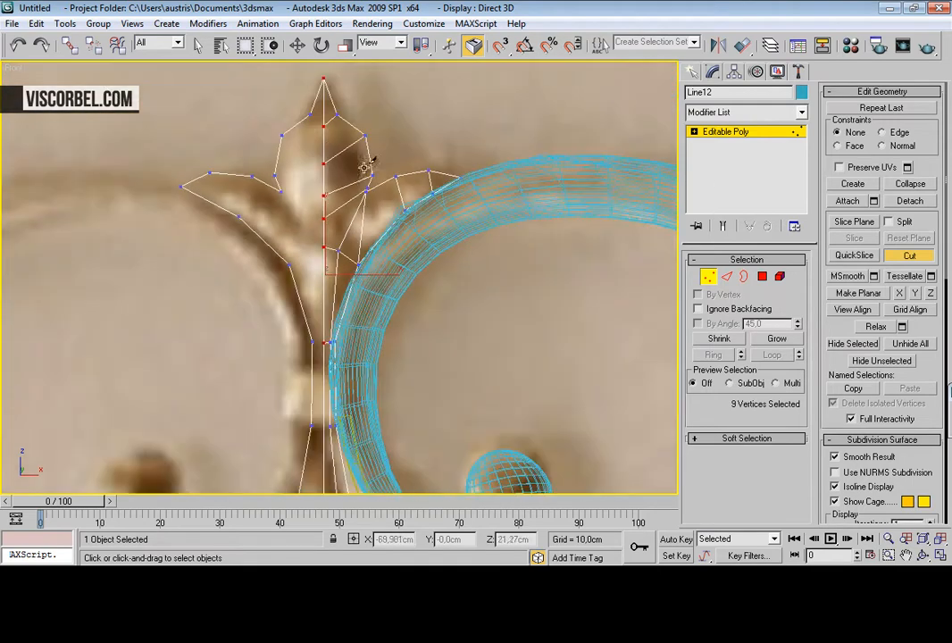
scroll(375, 197, up, 4)
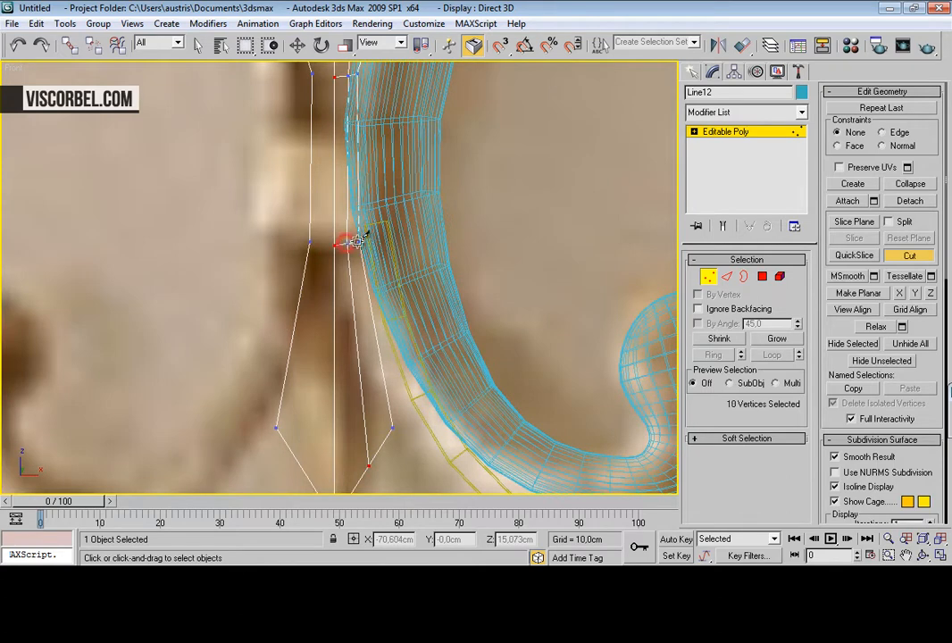
Step: Finish cutting and connect the three vertices across the right half of the stem at the lower collar level
right_click(459, 254)
right_click(404, 382)
click(249, 404)
click(370, 449)
drag(382, 479, 400, 452)
scroll(402, 174, down, 3)
middle_drag(416, 145, 387, 244)
scroll(339, 312, up, 5)
drag(404, 386, 406, 387)
right_click(419, 293)
click(398, 345)
Step: Remove the edge between the notch and the stem's outer vertex, and return to vertex editing
scroll(409, 332, down, 4)
middle_drag(416, 246, 417, 323)
middle_drag(416, 205, 416, 334)
middle_drag(410, 183, 409, 297)
middle_drag(405, 218, 393, 265)
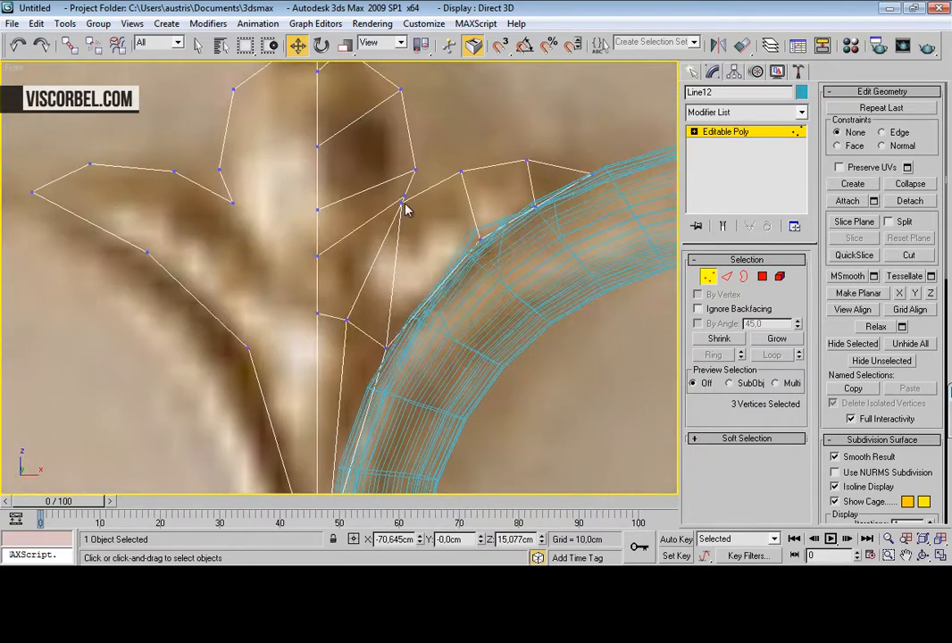
key(2)
click(439, 238)
right_click(435, 227)
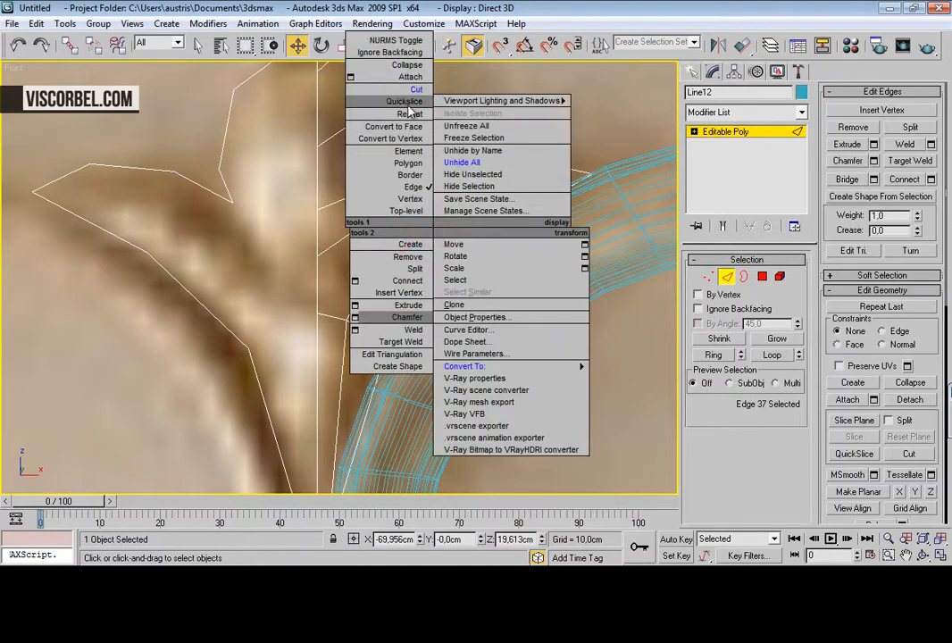
click(411, 199)
Step: Cut a lengthwise edge from the right side leaf's tip through the leaf's middle and on down the stem
right_click(493, 212)
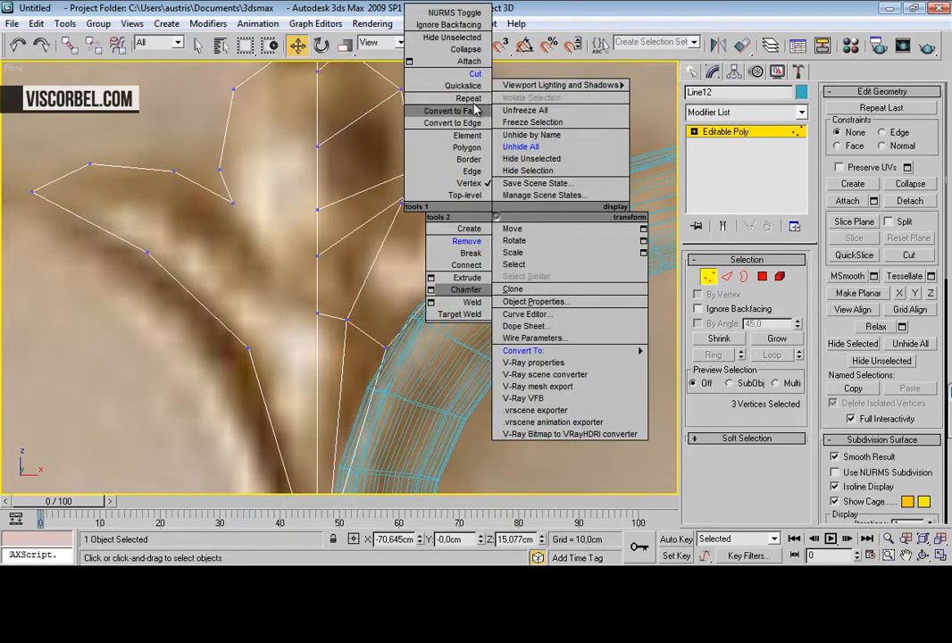
click(479, 77)
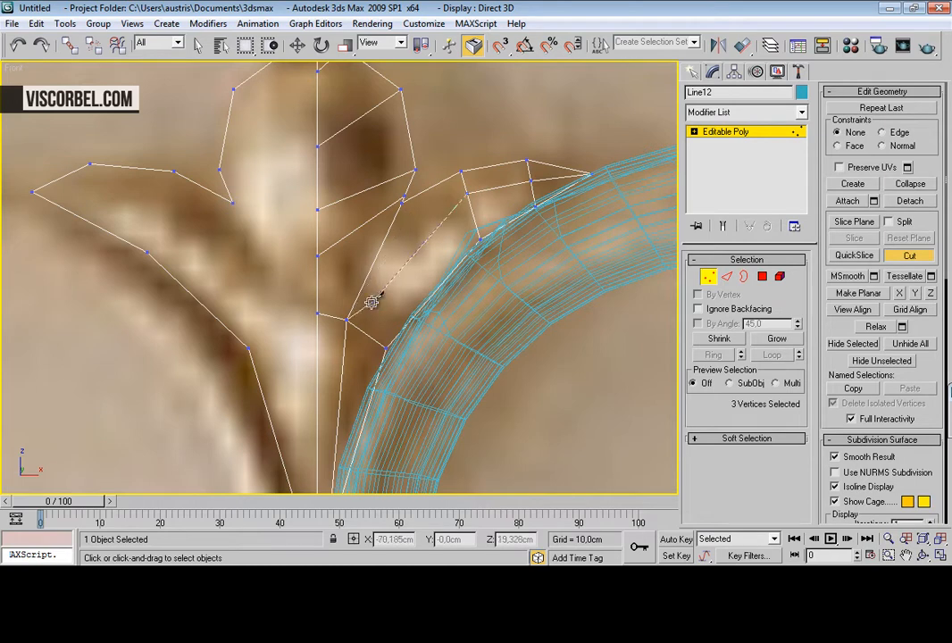
click(354, 324)
scroll(366, 348, down, 5)
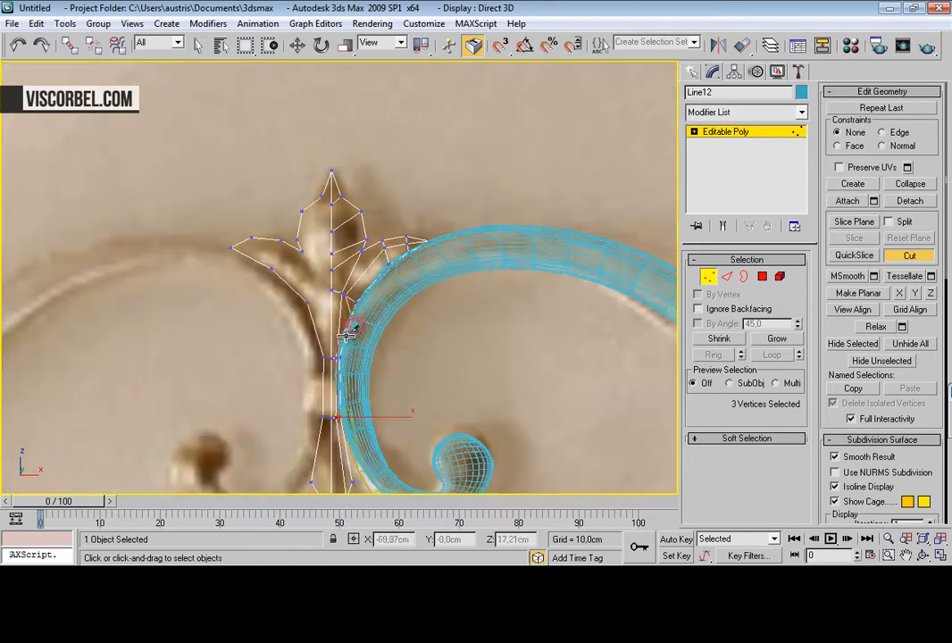
scroll(342, 369, up, 6)
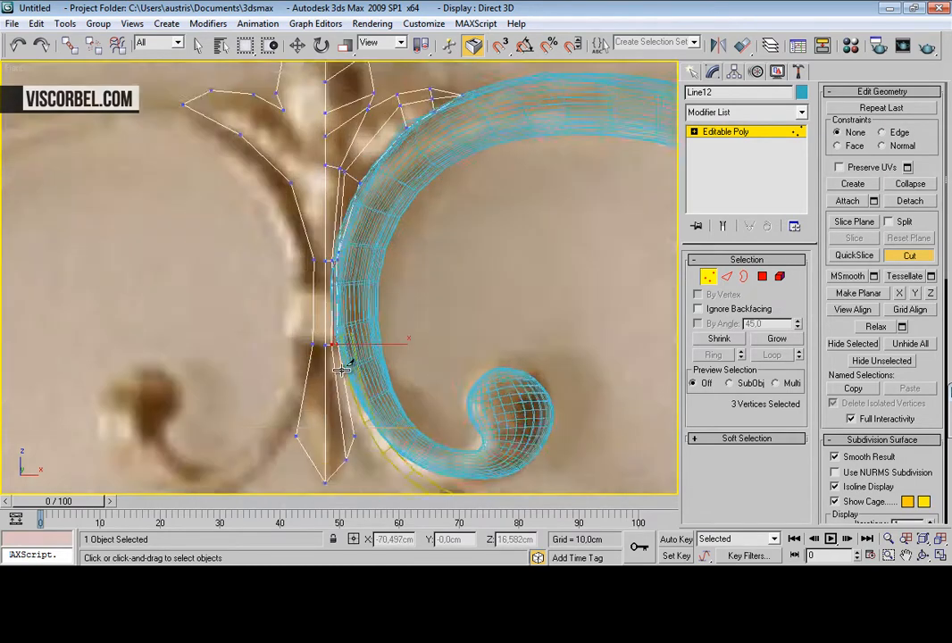
scroll(326, 261, down, 3)
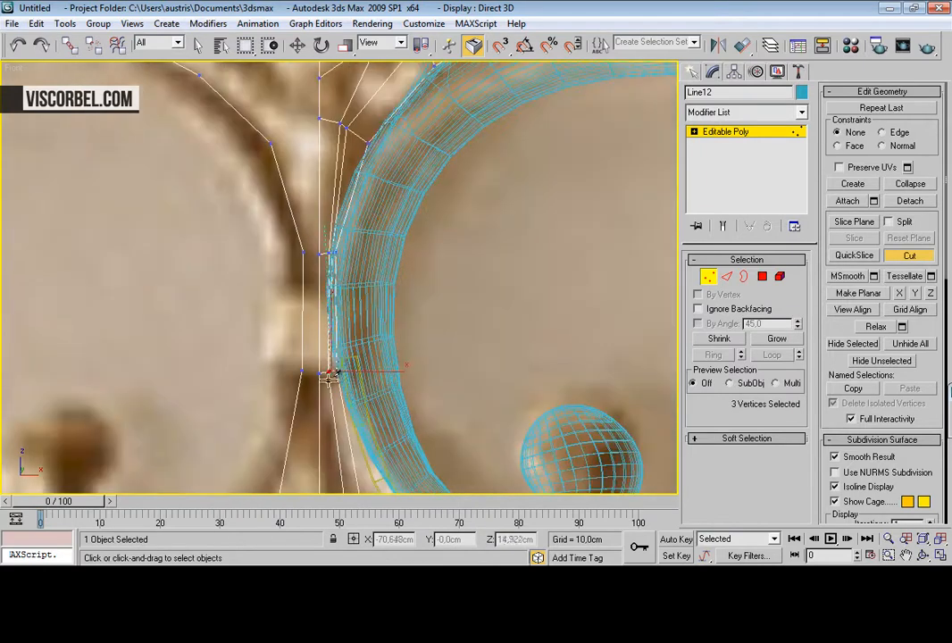
scroll(442, 267, down, 3)
Step: Cut a lengthwise edge through the bud's right half, from near the peak down into the stem
scroll(314, 227, up, 5)
scroll(348, 143, down, 3)
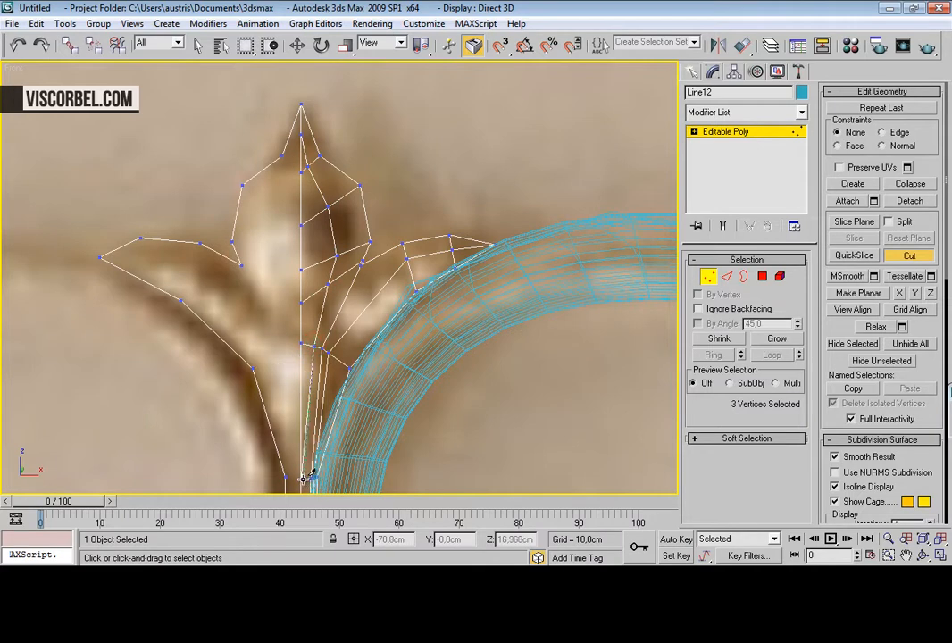
Step: Leave the Cut tool and move the inner vertex of the bud's right half slightly outward and up
key(w)
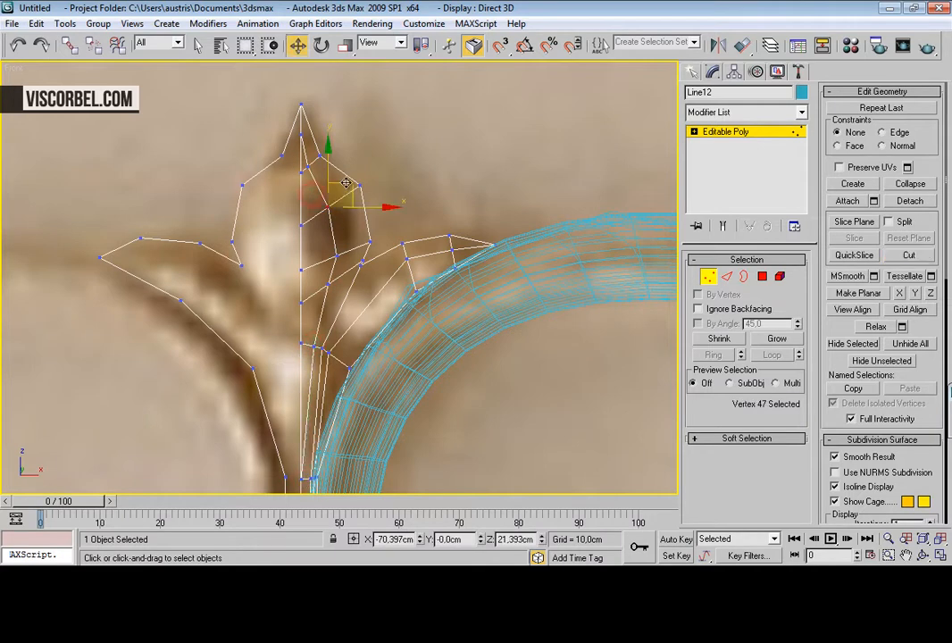
key(1)
scroll(430, 275, down, 1)
middle_drag(432, 279, 425, 244)
scroll(425, 248, up, 4)
Step: Nudge the two nearly overlapping vertices at the notch between bud and side leaf, and leave vertex editing
key(1)
scroll(353, 145, down, 2)
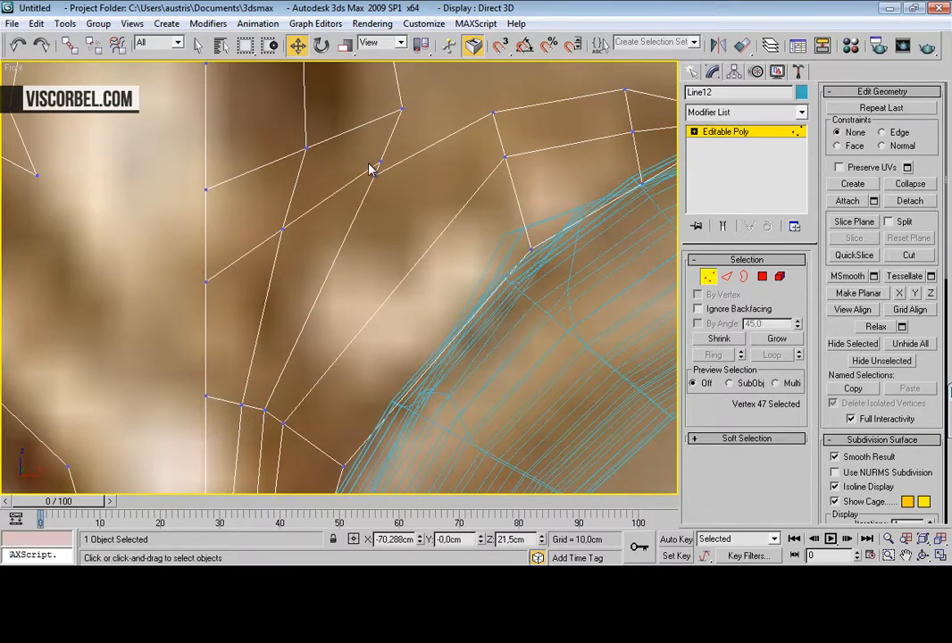
click(382, 163)
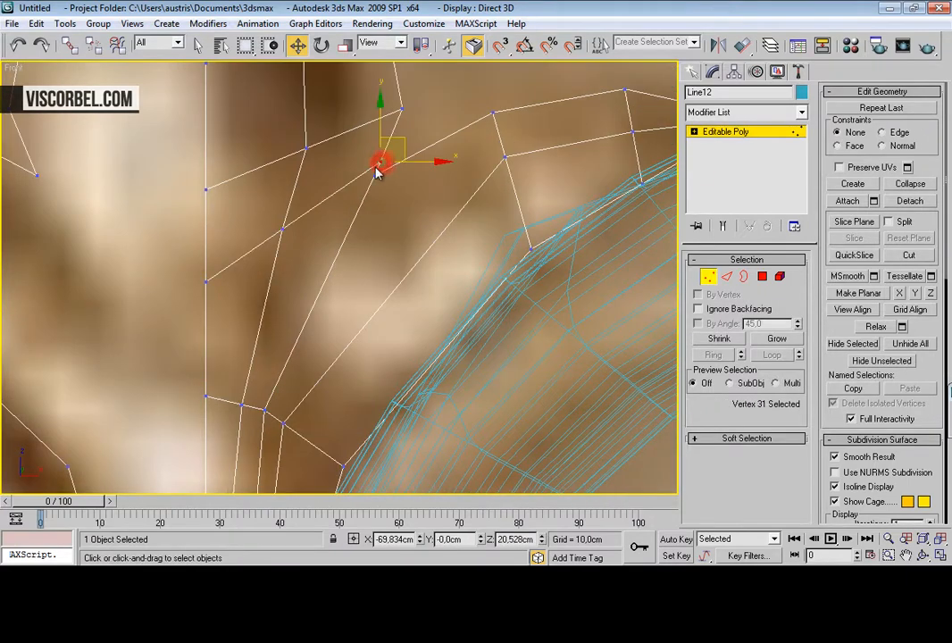
click(373, 169)
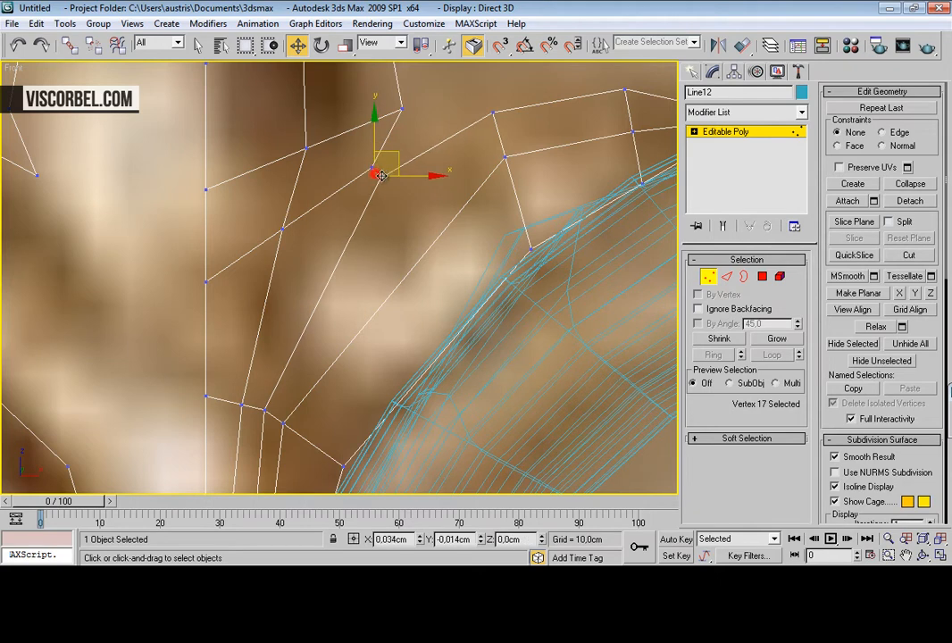
key(1)
scroll(425, 220, down, 5)
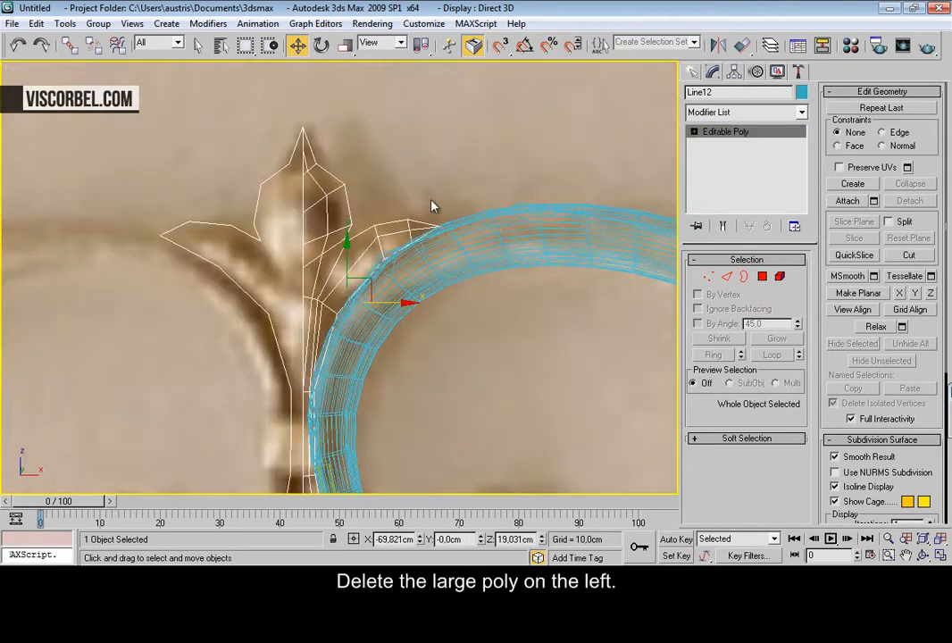
Step: Delete the large undivided left-half polygon in a perspective view with edged faces, and isolate the remaining half leaf
key(p)
alt+middle_drag(422, 219, 400, 234)
key(F4)
alt+middle_drag(339, 209, 326, 211)
key(4)
click(314, 199)
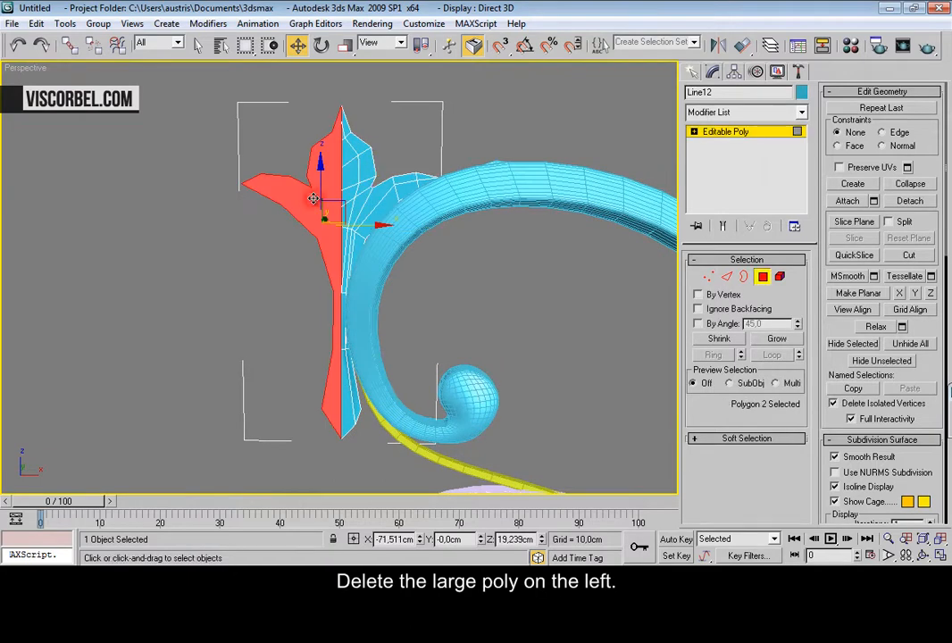
key(Delete)
key(4)
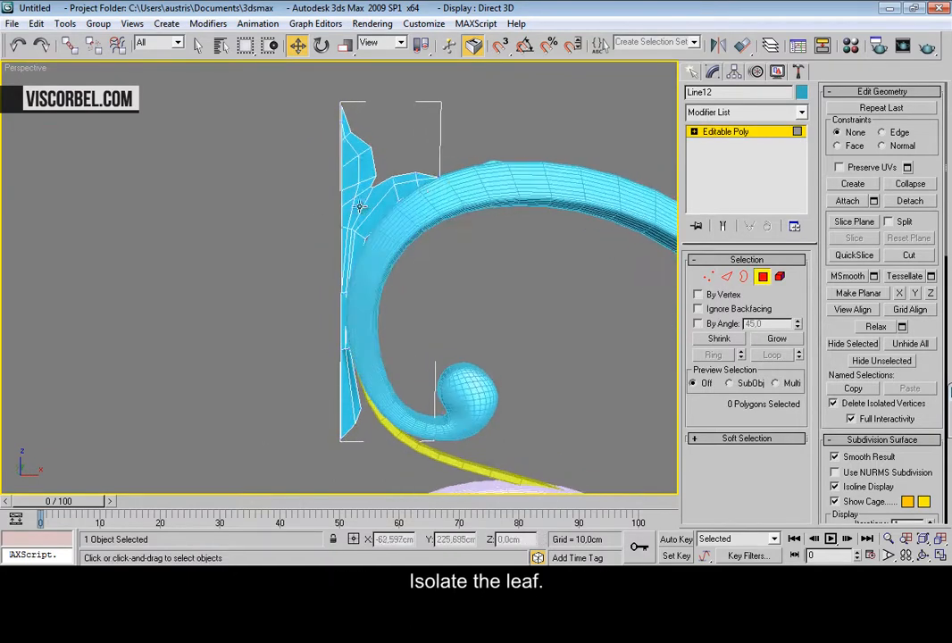
key(alt+q)
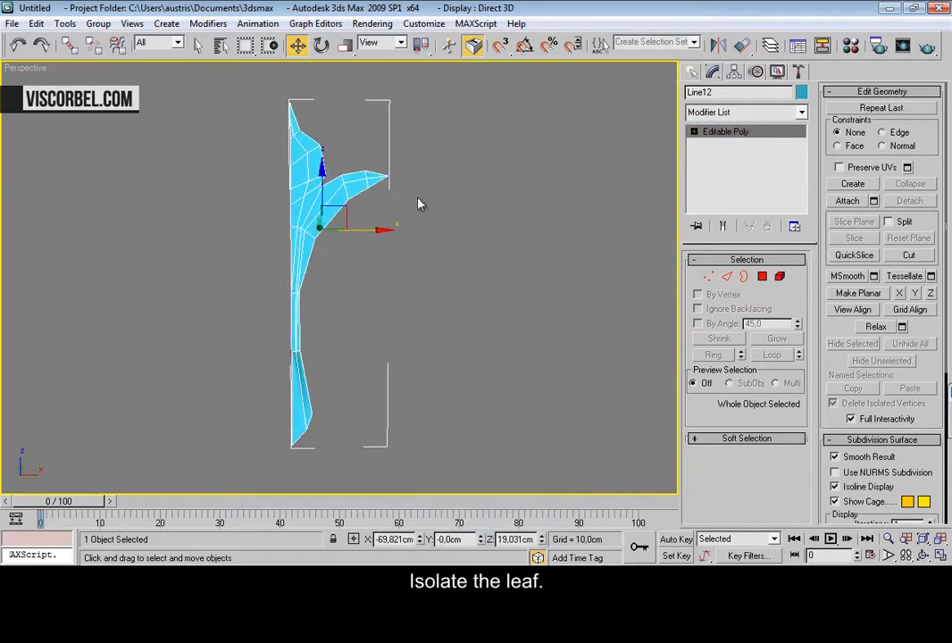
Step: Select the two overlapping vertices at the middle of the stem's lower collar edge
key(1)
middle_drag(425, 196, 409, 159)
scroll(409, 159, up, 5)
middle_drag(348, 230, 365, 366)
scroll(364, 366, up, 4)
drag(234, 125, 320, 204)
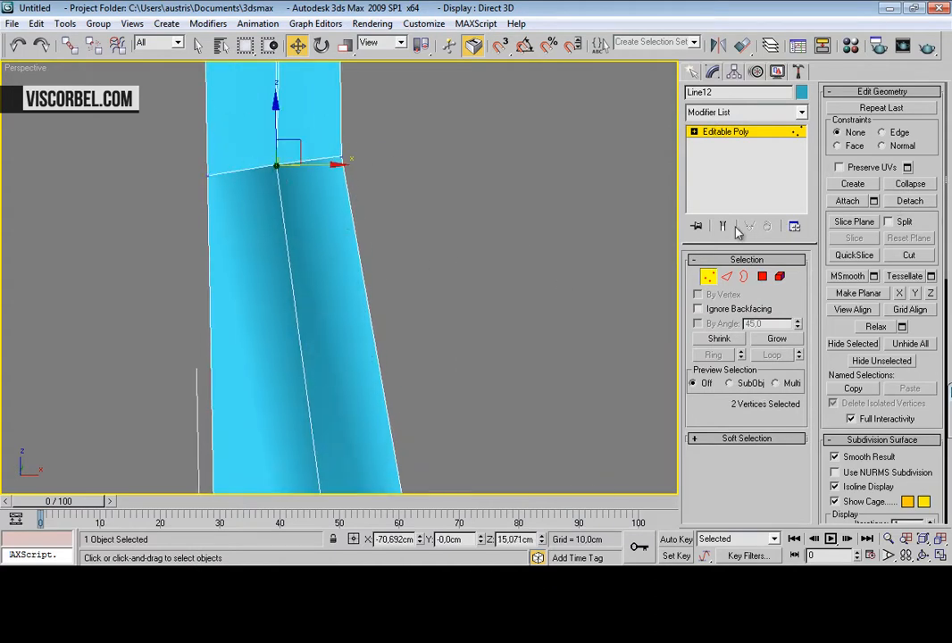
Step: Weld the two overlapping vertices at the middle of the narrow stem joint
right_click(389, 237)
right_click(384, 238)
middle_drag(293, 242, 339, 407)
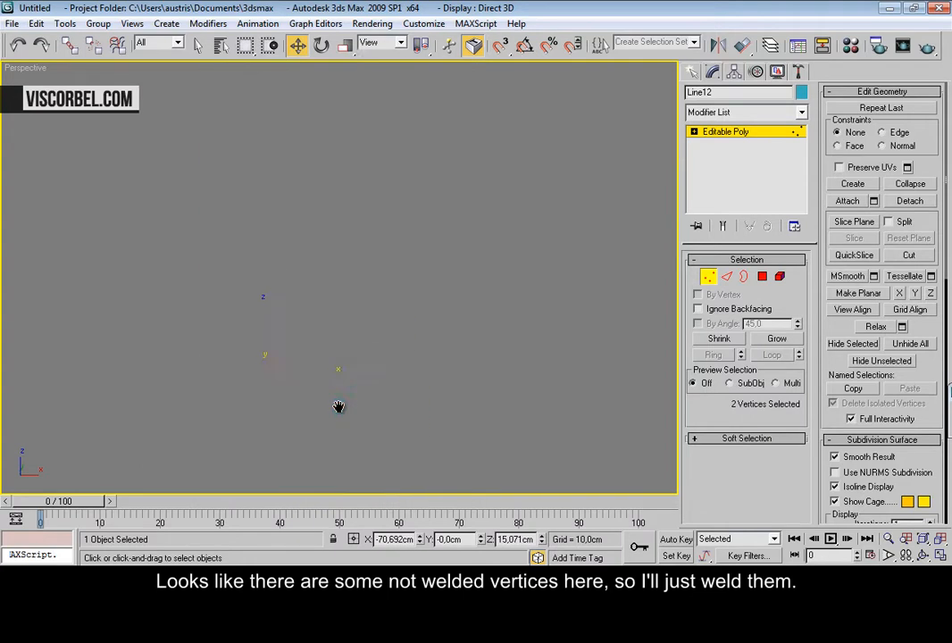
key(z)
scroll(361, 310, down, 4)
right_click(361, 310)
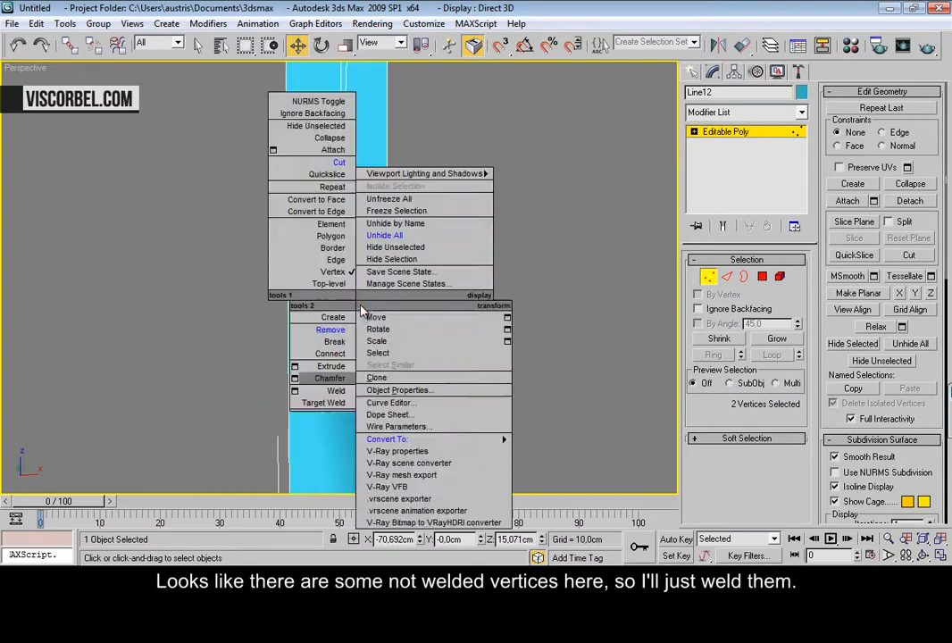
click(344, 398)
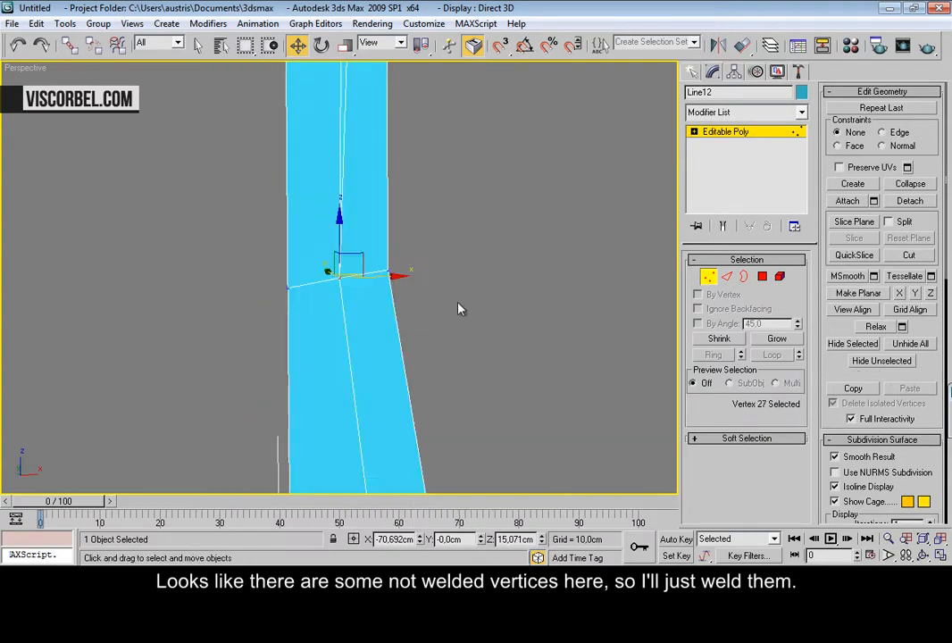
key(1)
Step: Pull the two middle edges of the side leaf forward along Y to about -0.23 cm to give it volume
scroll(442, 296, down, 3)
scroll(375, 357, down, 2)
scroll(381, 358, up, 6)
key(2)
click(461, 284)
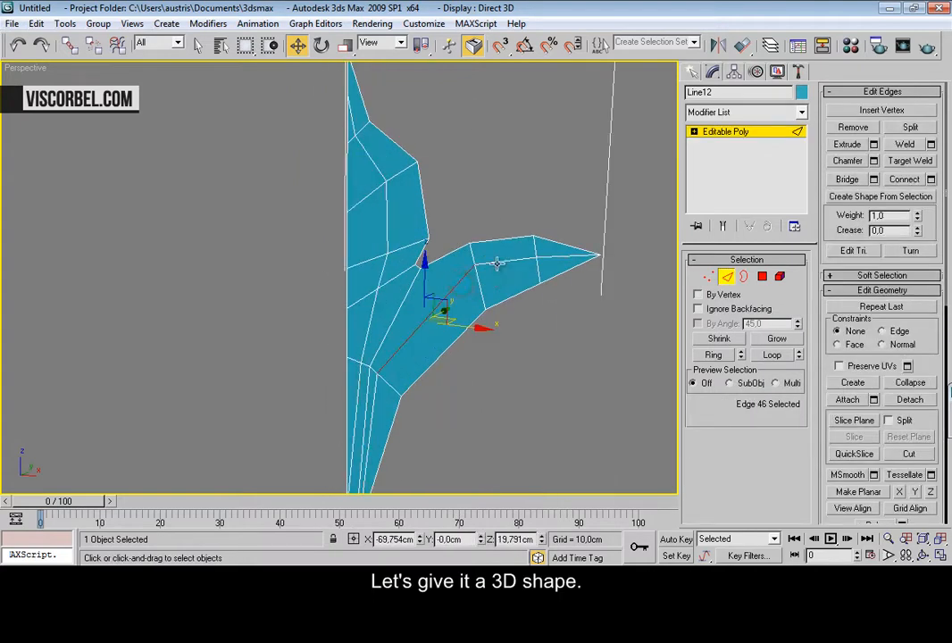
ctrl+click(498, 263)
alt+middle_drag(468, 262, 314, 231)
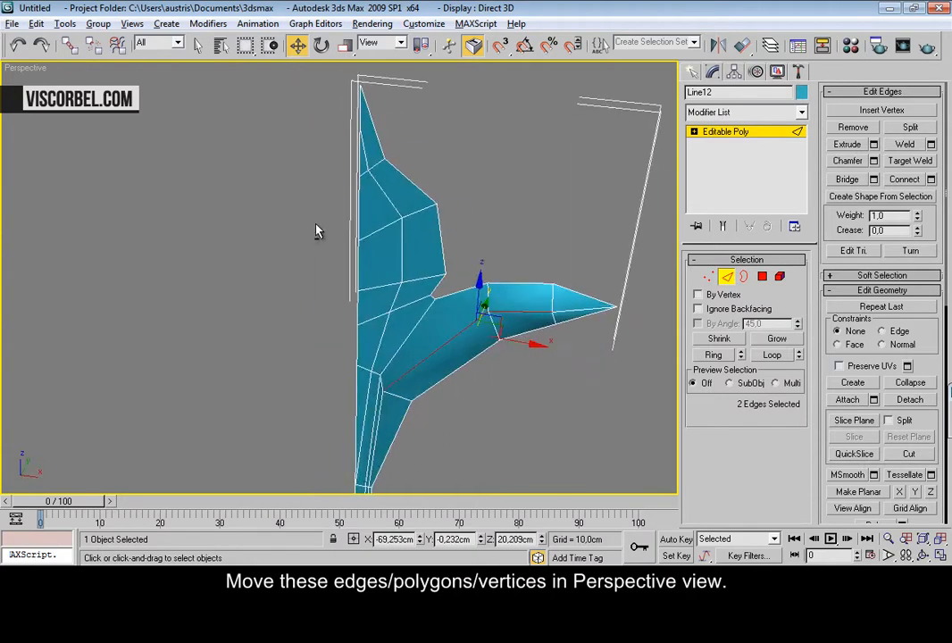
Step: Select the column of polygons along the centre seam, from the tip downward, and move them forward in depth
key(4)
click(376, 226)
ctrl+click(361, 167)
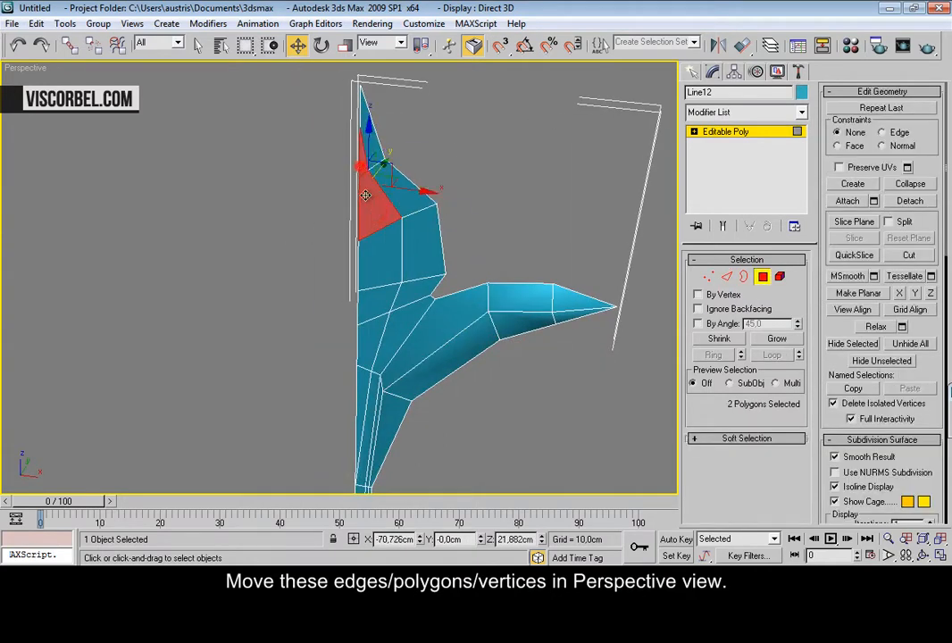
ctrl+click(367, 245)
ctrl+click(365, 292)
ctrl+click(368, 337)
alt+middle_drag(368, 337, 331, 368)
drag(367, 259, 355, 267)
alt+middle_drag(346, 288, 314, 185)
Step: Select the vertices along the inner centre edge and shift them in depth to shape the middle petal
key(1)
drag(315, 185, 339, 330)
alt+middle_drag(382, 277, 347, 282)
drag(349, 261, 337, 262)
alt+middle_drag(338, 262, 357, 234)
Step: Select an edge on the stem and adjust it to add depth to the lower part
scroll(372, 282, down, 5)
alt+middle_drag(372, 282, 376, 215)
key(2)
click(374, 302)
drag(382, 319, 411, 352)
Step: Reposition a vertex in depth to refine the leaf's relief and finish the vertex editing
scroll(384, 326, up, 8)
key(1)
key(z)
alt+middle_drag(398, 253, 365, 238)
mouse_move(329, 278)
alt+middle_down()
mouse_move(304, 275)
mouse_move(315, 268)
alt+middle_up()
drag(356, 250, 346, 258)
key(1)
click(415, 277)
alt+middle_drag(379, 252, 364, 163)
Step: Add a Symmetry modifier to the half leaf
scroll(382, 217, down, 2)
click(360, 178)
scroll(361, 178, down, 3)
click(729, 117)
scroll(733, 366, down, 15)
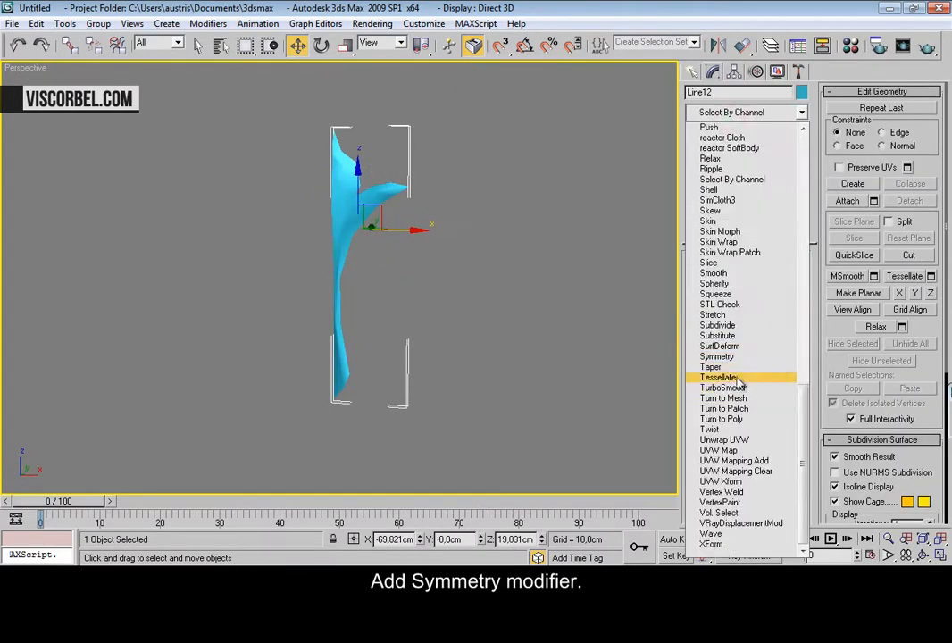
click(734, 356)
scroll(478, 280, up, 4)
middle_drag(478, 280, 465, 365)
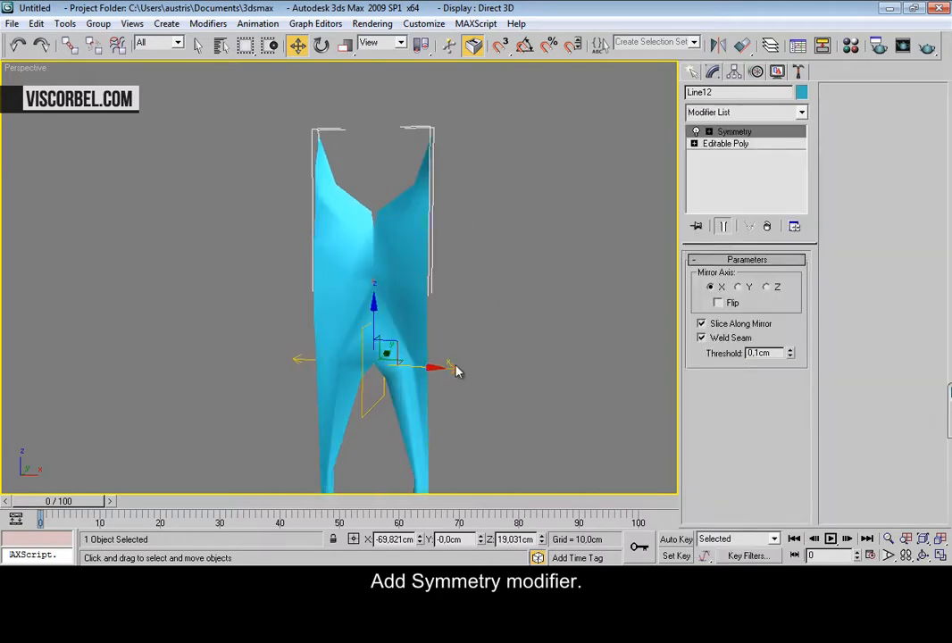
Step: Move the Symmetry mirror plane along X to the leaf's centre seam and enable Flip
key(1)
drag(444, 367, 357, 361)
click(717, 303)
scroll(355, 379, down, 4)
alt+middle_drag(376, 323, 439, 308)
Step: Reshape the lower part of the leaf by moving the stem vertices of the base Editable Poly in depth
click(719, 145)
middle_drag(424, 345, 433, 308)
scroll(448, 191, up, 5)
key(1)
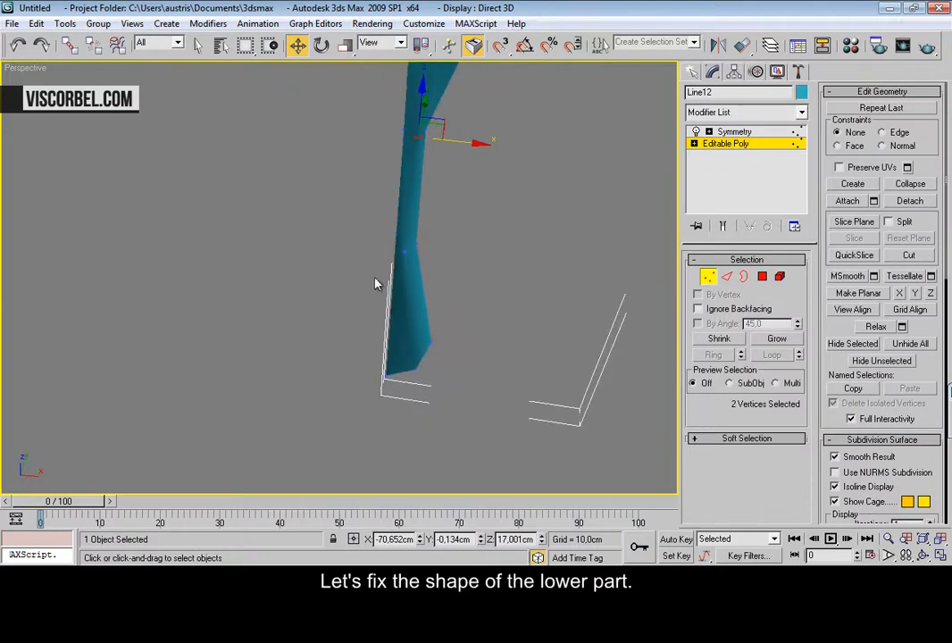
drag(399, 248, 407, 257)
mouse_move(408, 256)
alt+middle_down()
mouse_move(410, 267)
mouse_move(398, 267)
alt+middle_up()
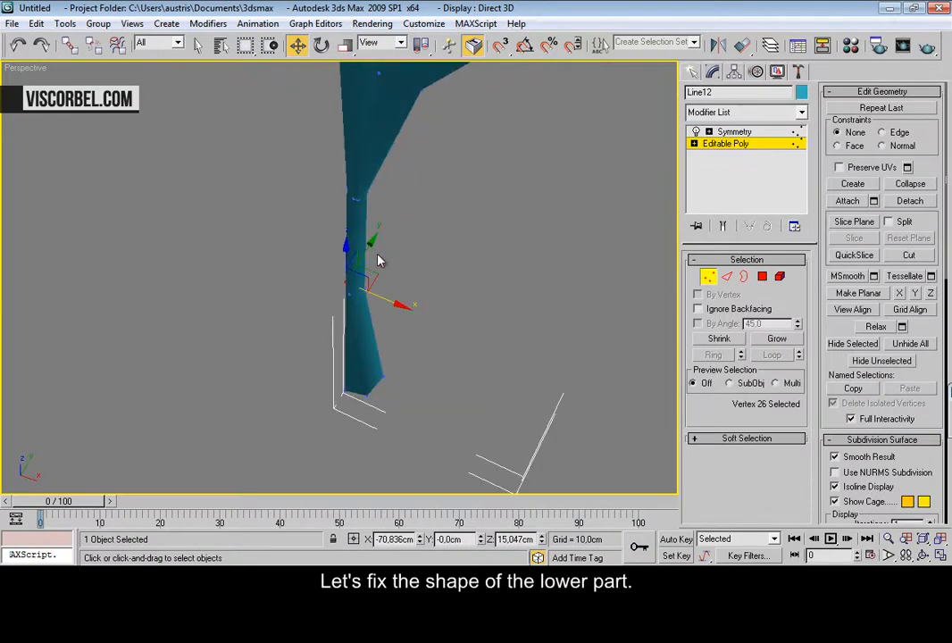
drag(366, 261, 340, 397)
key(1)
click(467, 355)
alt+middle_drag(340, 274, 374, 238)
scroll(374, 237, up, 3)
Step: Add a Shell modifier above Symmetry, followed by a TurboSmooth modifier
click(366, 203)
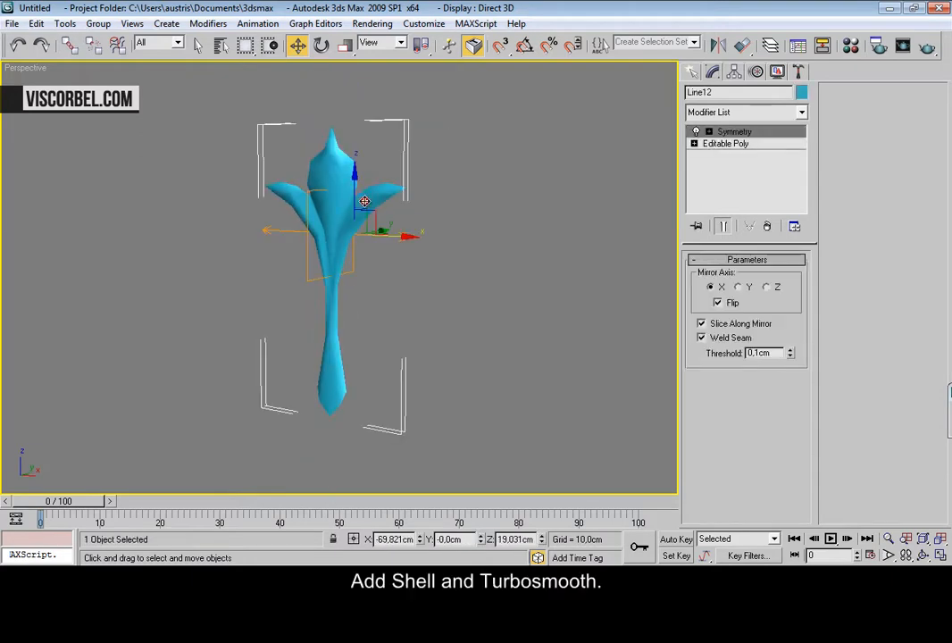
click(768, 111)
scroll(765, 357, down, 20)
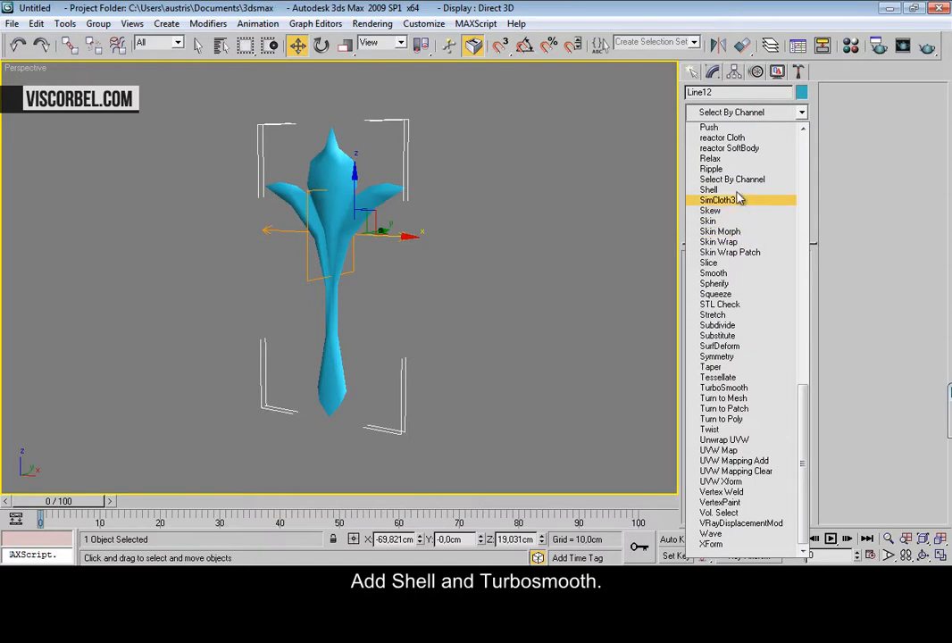
click(719, 189)
alt+middle_drag(505, 196, 429, 239)
click(768, 112)
scroll(773, 298, down, 15)
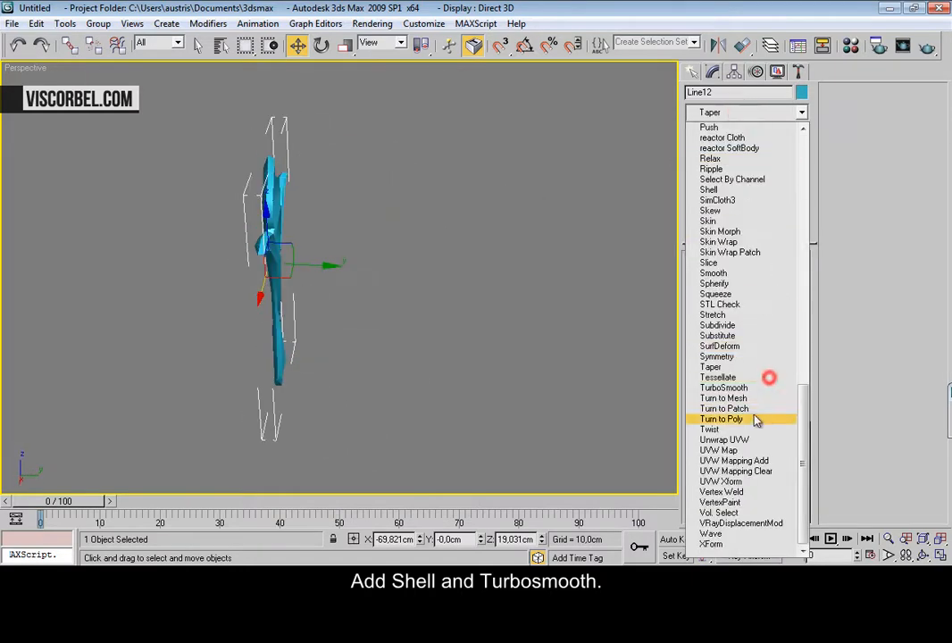
click(723, 388)
alt+middle_drag(211, 185, 342, 147)
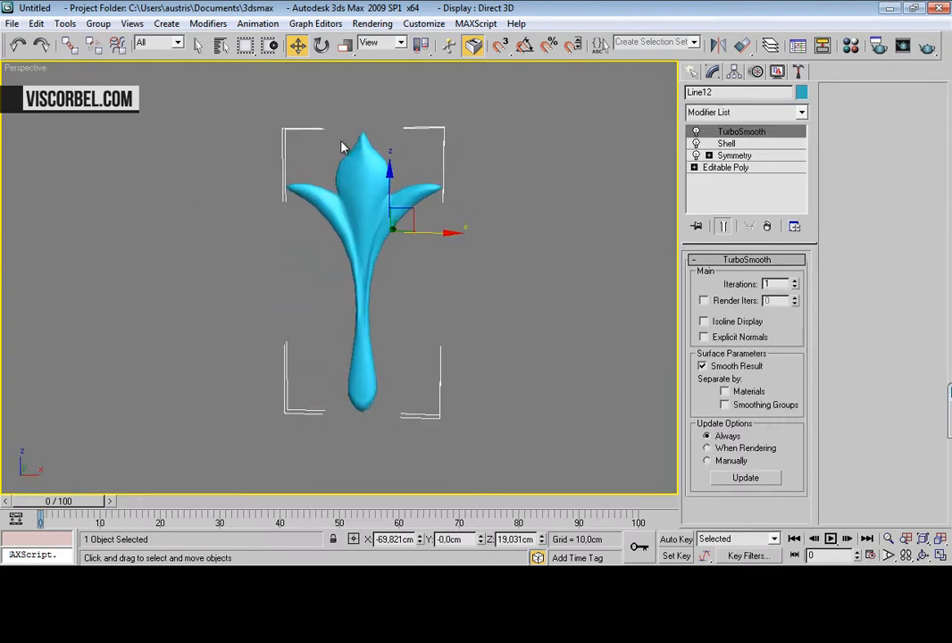
Step: Show only the base Editable Poly and select the edge loops running along its centre seam
click(748, 168)
alt+middle_drag(444, 214, 500, 219)
click(729, 228)
scroll(295, 296, up, 5)
click(723, 226)
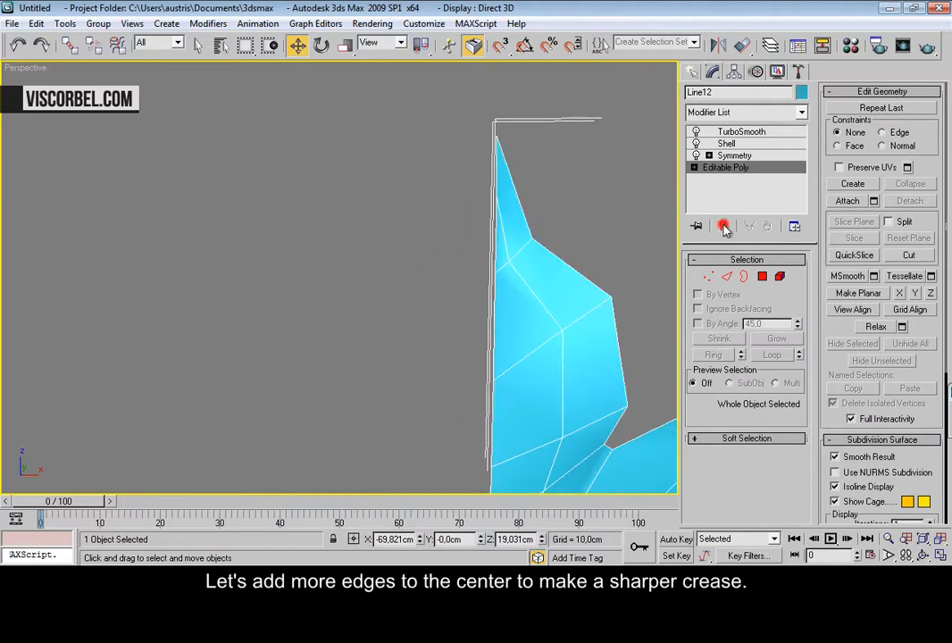
middle_drag(505, 256, 453, 257)
key(2)
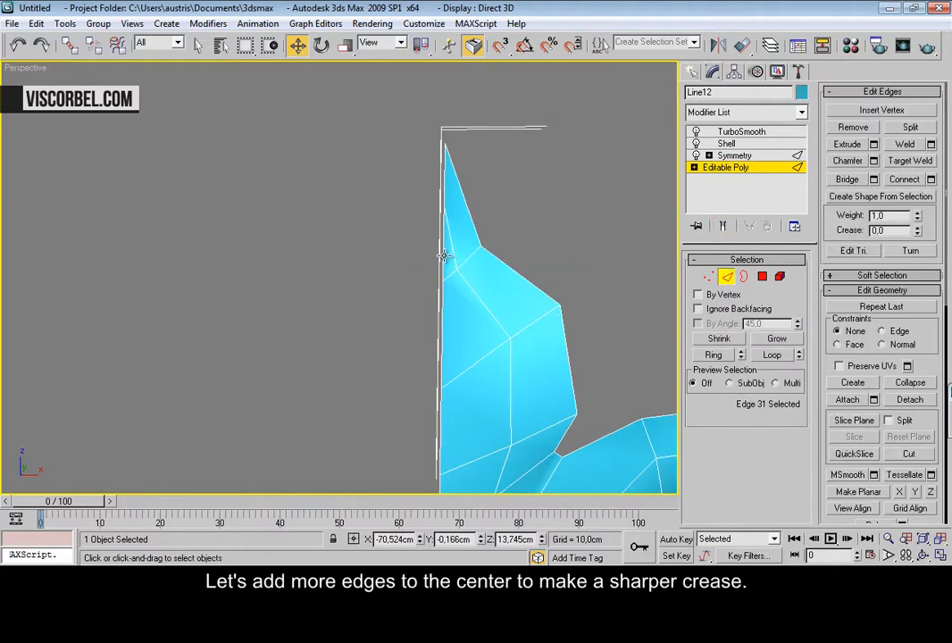
click(767, 357)
scroll(426, 330, down, 5)
middle_drag(422, 400, 335, 430)
scroll(405, 306, up, 5)
ctrl+click(337, 351)
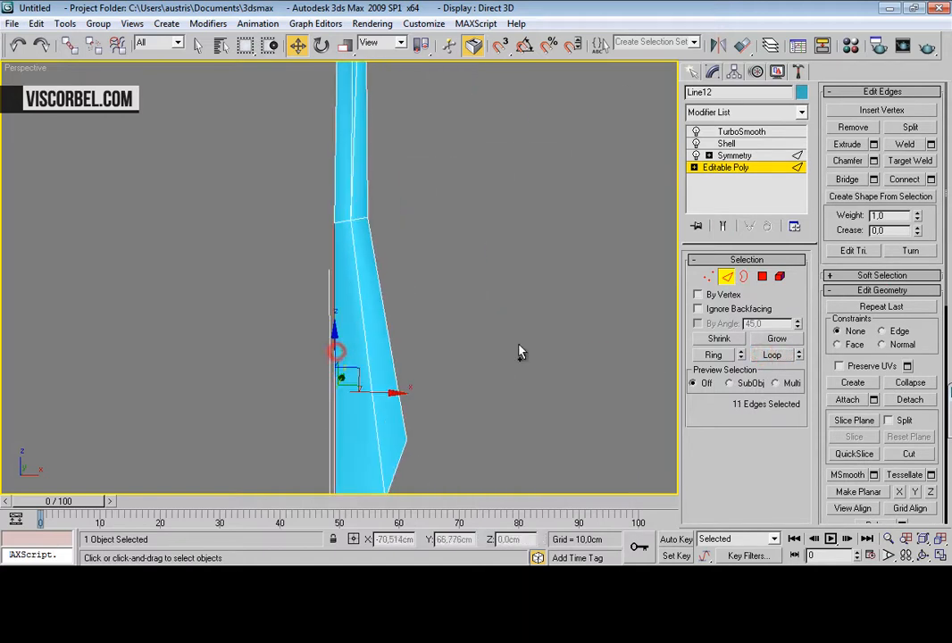
click(768, 361)
Step: Deselect the stray inner edges, keeping only the edges along the centre seam selected
middle_drag(471, 148, 477, 375)
middle_drag(377, 196, 398, 306)
ctrl+click(424, 263)
alt+drag(371, 374, 370, 375)
middle_drag(436, 120, 439, 279)
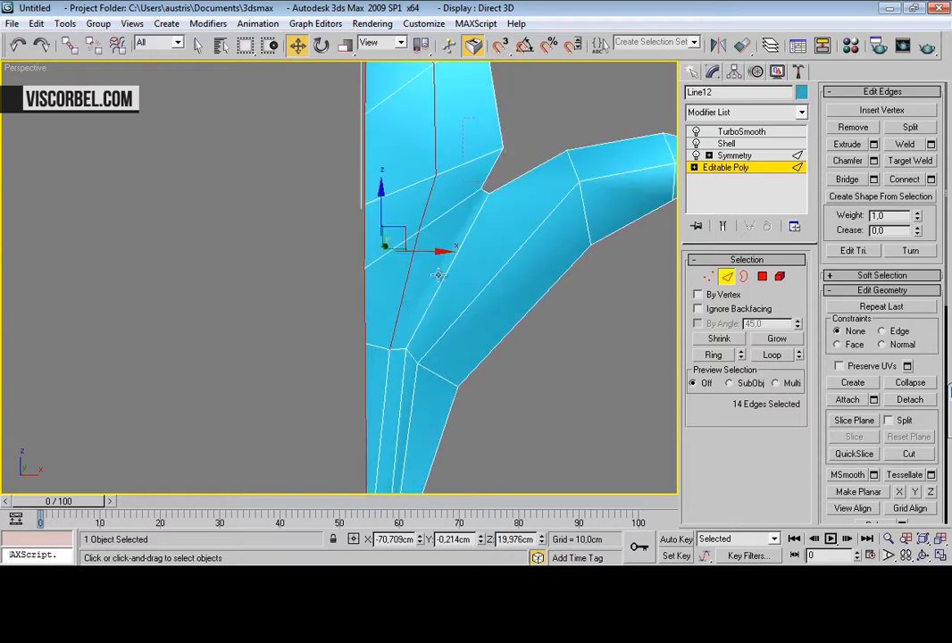
alt+drag(421, 237, 397, 306)
middle_drag(456, 150, 393, 189)
alt+click(358, 152)
scroll(370, 290, down, 3)
scroll(391, 223, down, 3)
middle_drag(385, 312, 391, 104)
scroll(376, 219, up, 5)
Step: Try extruding the centre seam edges with 0 cm height and 0.05 cm base width
right_click(440, 253)
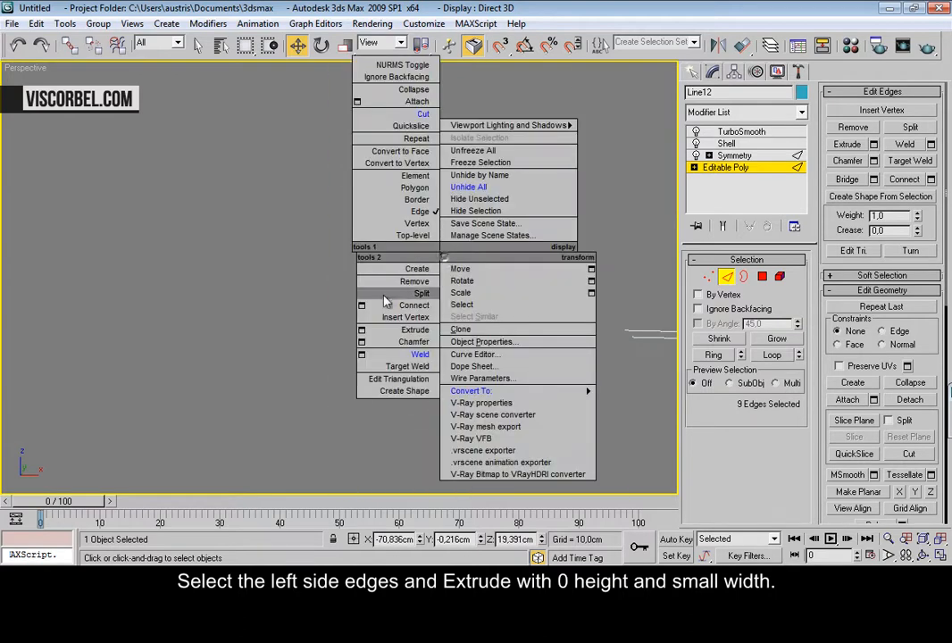
click(362, 330)
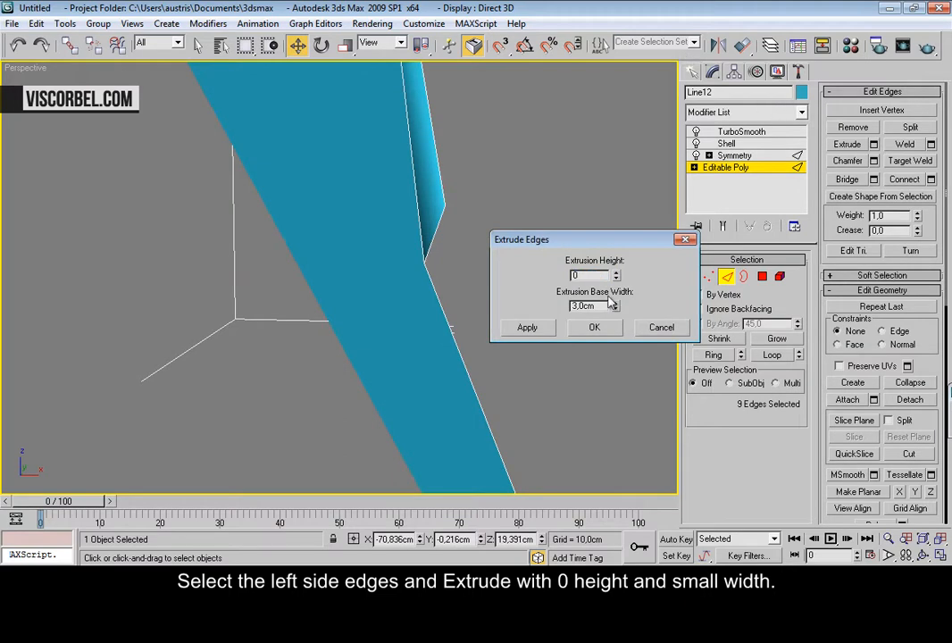
drag(615, 306, 617, 313)
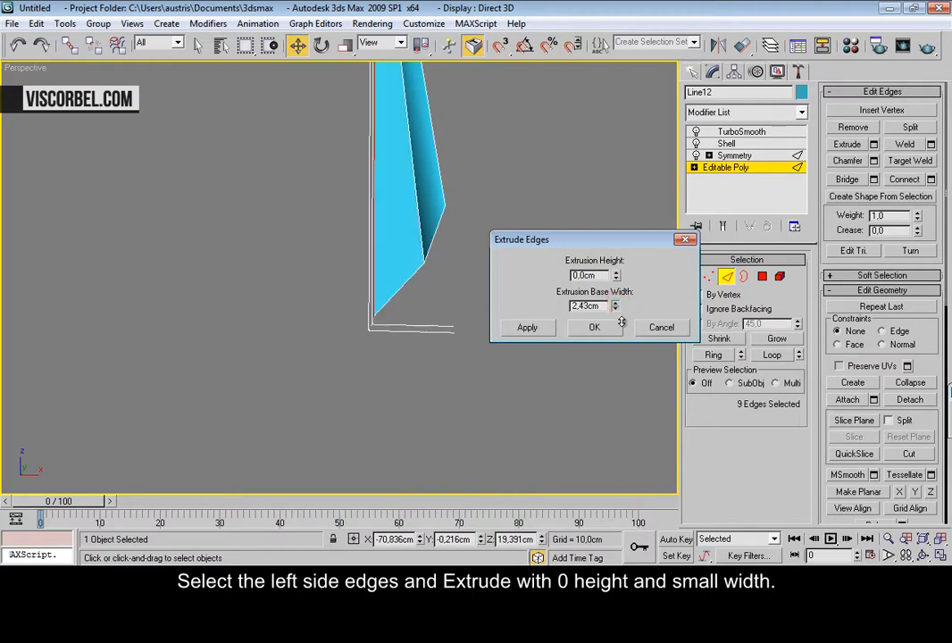
drag(598, 351, 587, 406)
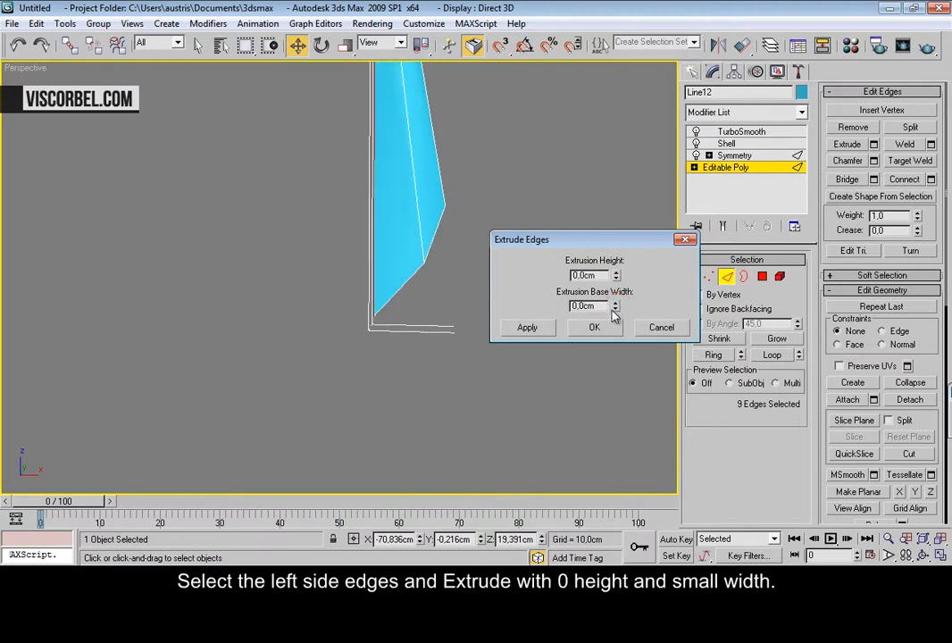
drag(617, 306, 618, 305)
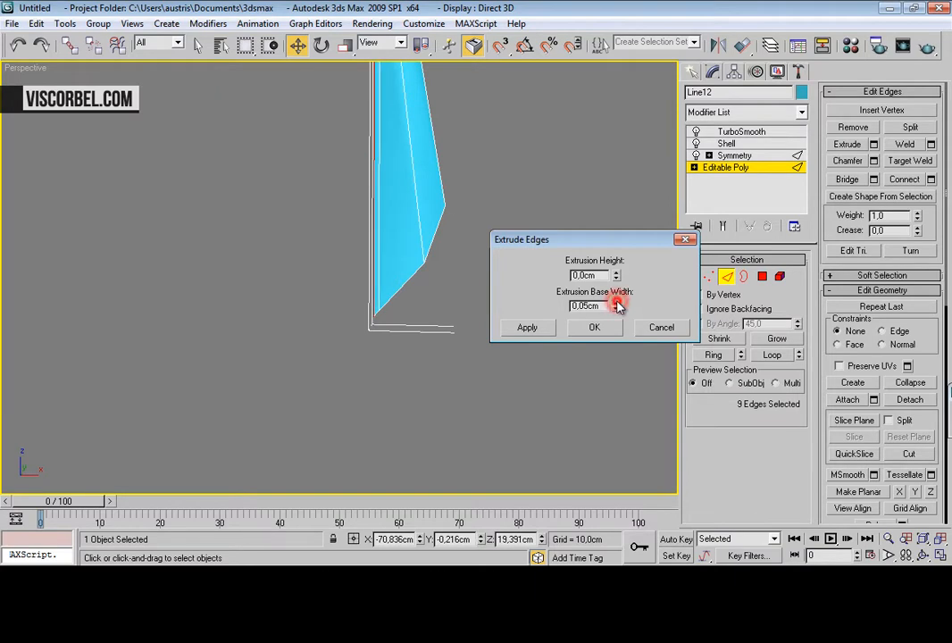
click(612, 332)
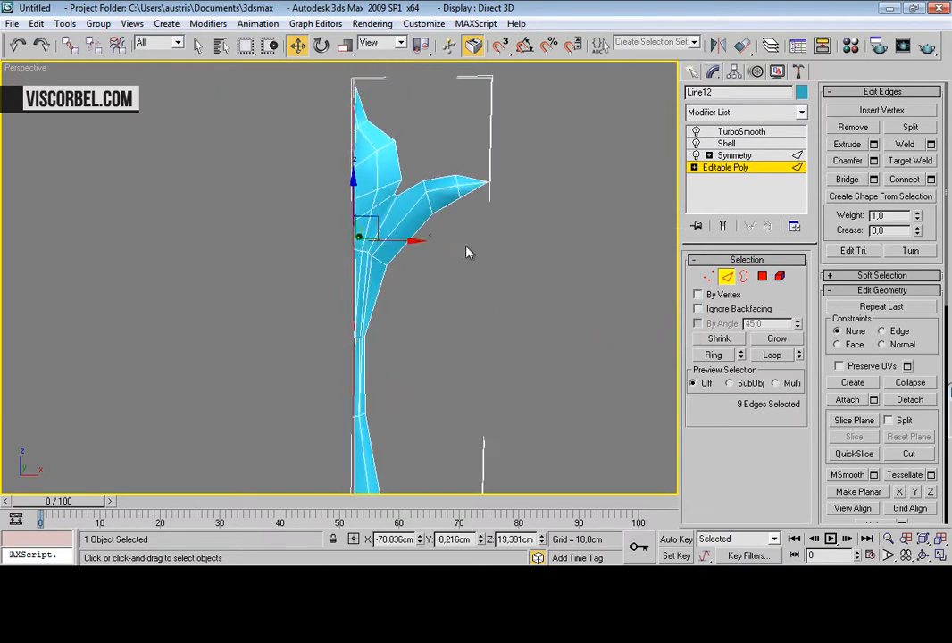
click(558, 309)
Step: Examine the mesh and its base vertices around the tip of the middle petal
scroll(500, 406, up, 6)
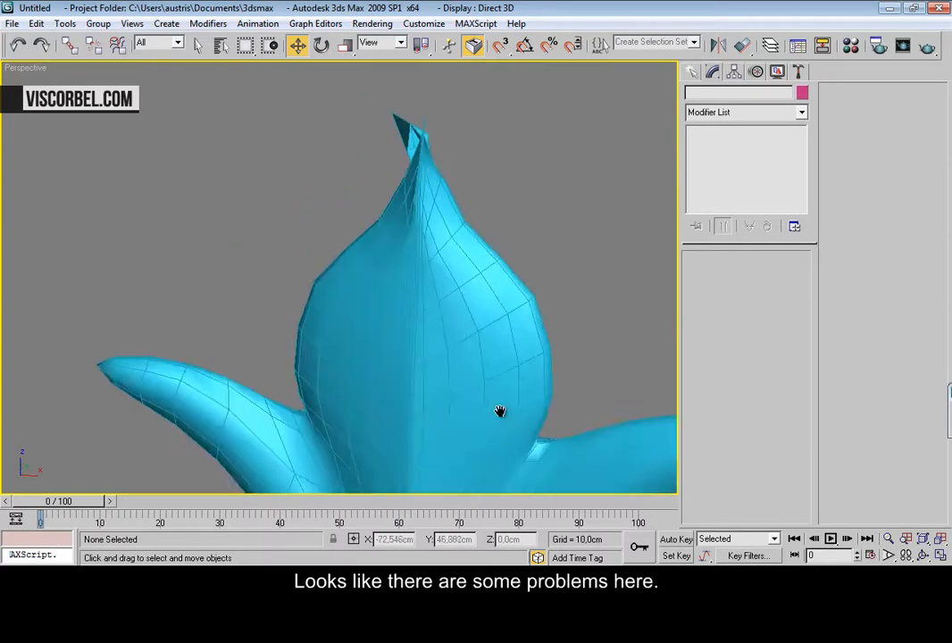
click(444, 364)
click(725, 167)
key(1)
drag(411, 274, 412, 275)
scroll(411, 259, up, 5)
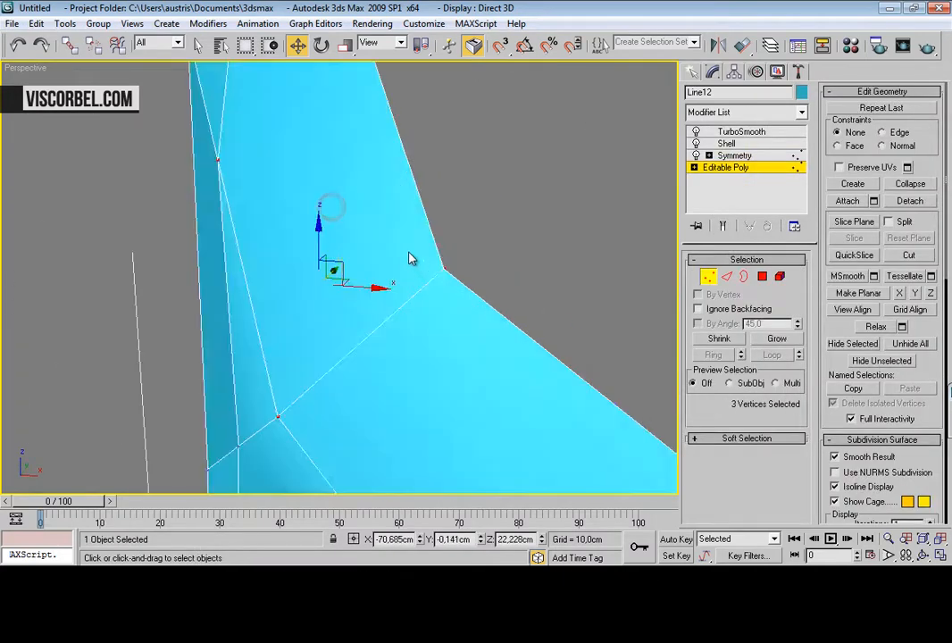
scroll(407, 258, down, 5)
alt+middle_drag(403, 258, 476, 342)
scroll(474, 335, down, 5)
Step: Undo the extrusion of the centre seam edges
key(ctrl+z)
key(ctrl+z)
key(ctrl+z)
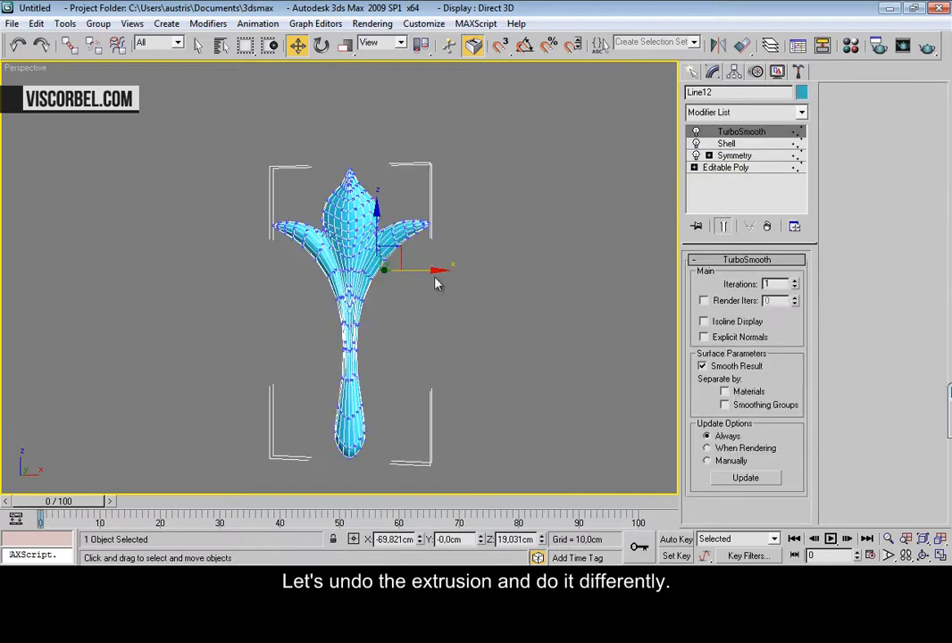
Step: Insert an Edit Poly modifier between Shell and TurboSmooth and turn off the end result display
scroll(338, 196, up, 8)
middle_drag(437, 159, 413, 281)
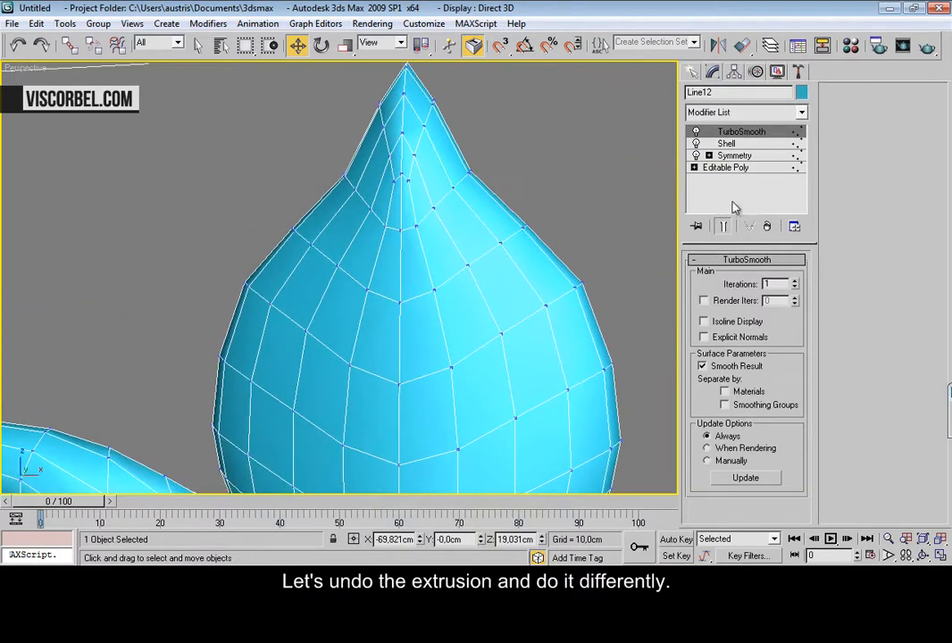
click(757, 145)
click(745, 112)
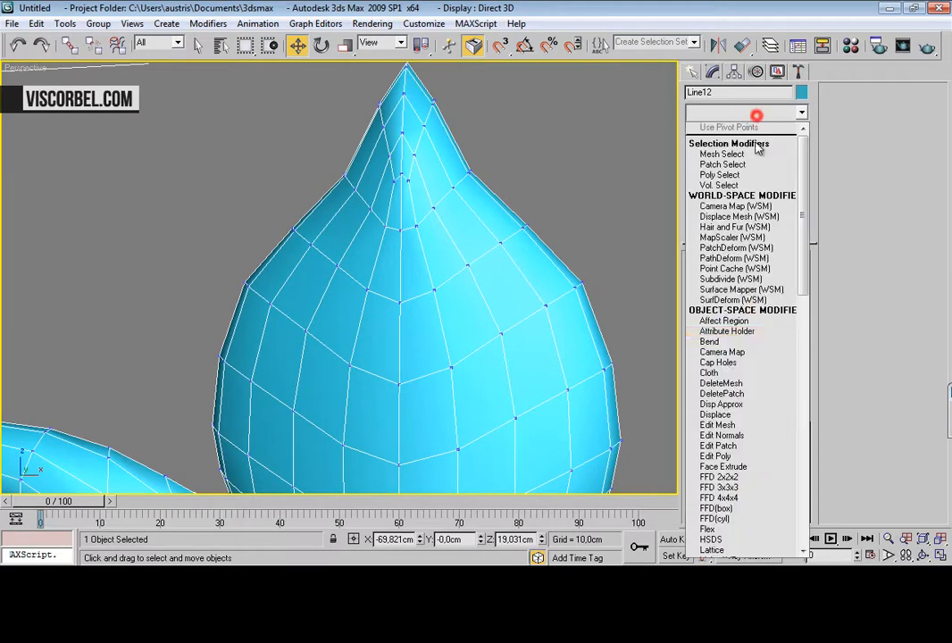
click(715, 455)
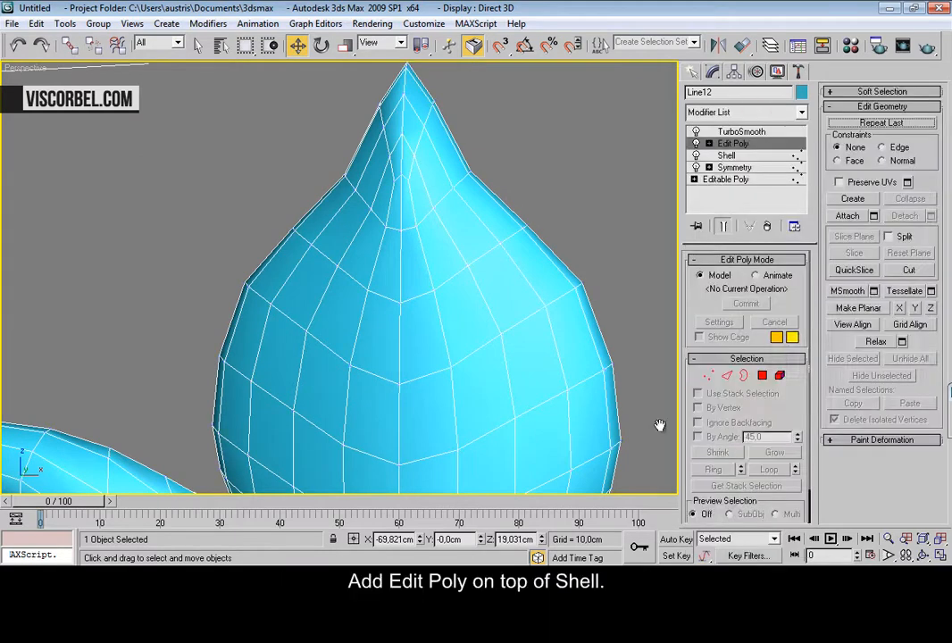
click(722, 226)
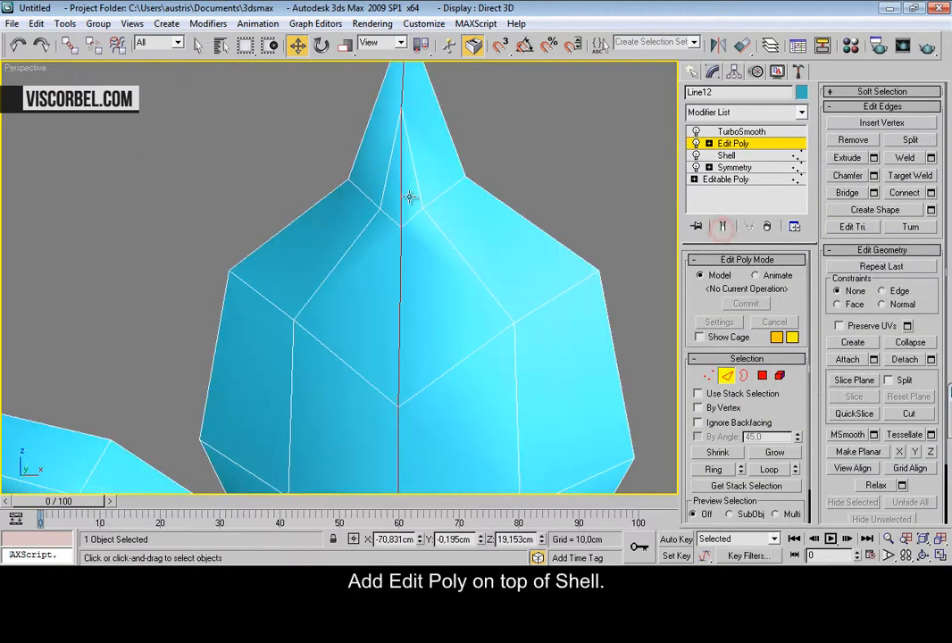
Step: Select the full edge loop running down the centre of the leaf in the Edit Poly modifier
click(540, 118)
click(399, 191)
click(776, 475)
scroll(392, 257, down, 5)
alt+middle_drag(546, 339, 482, 348)
middle_drag(464, 330, 547, 254)
scroll(527, 293, down, 5)
alt+middle_drag(527, 293, 569, 446)
scroll(590, 259, up, 5)
Step: Extrude the central edge loop with 0 cm height and a small base width, and deselect the leaf
right_click(453, 244)
click(377, 322)
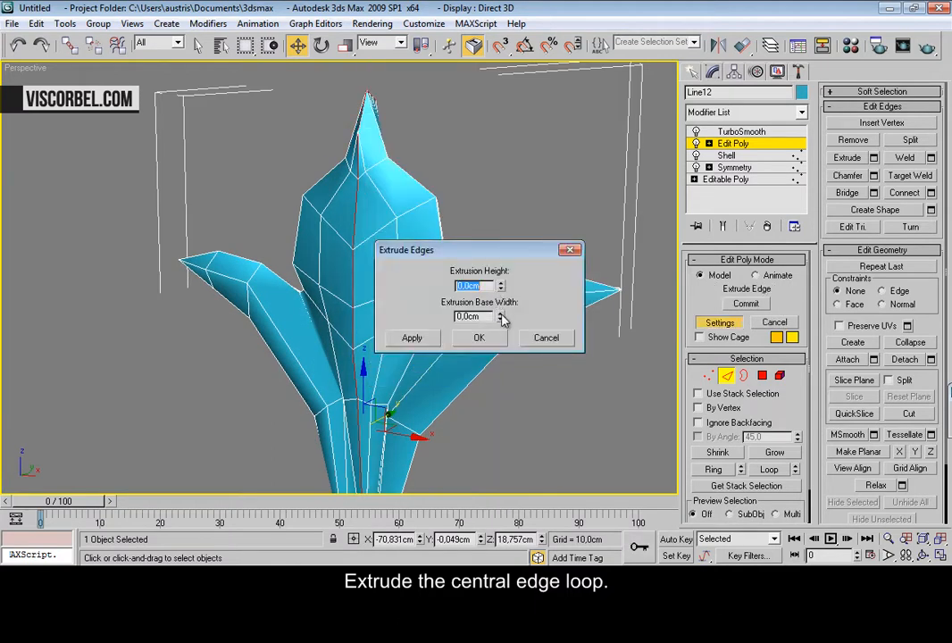
drag(501, 320, 506, 313)
click(483, 337)
click(479, 202)
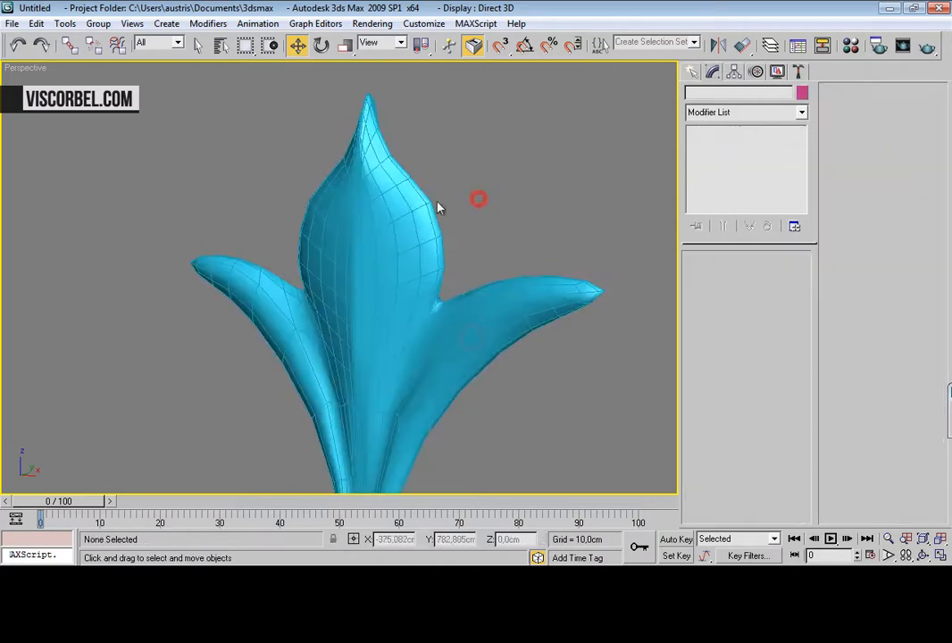
scroll(374, 191, up, 3)
scroll(380, 199, down, 5)
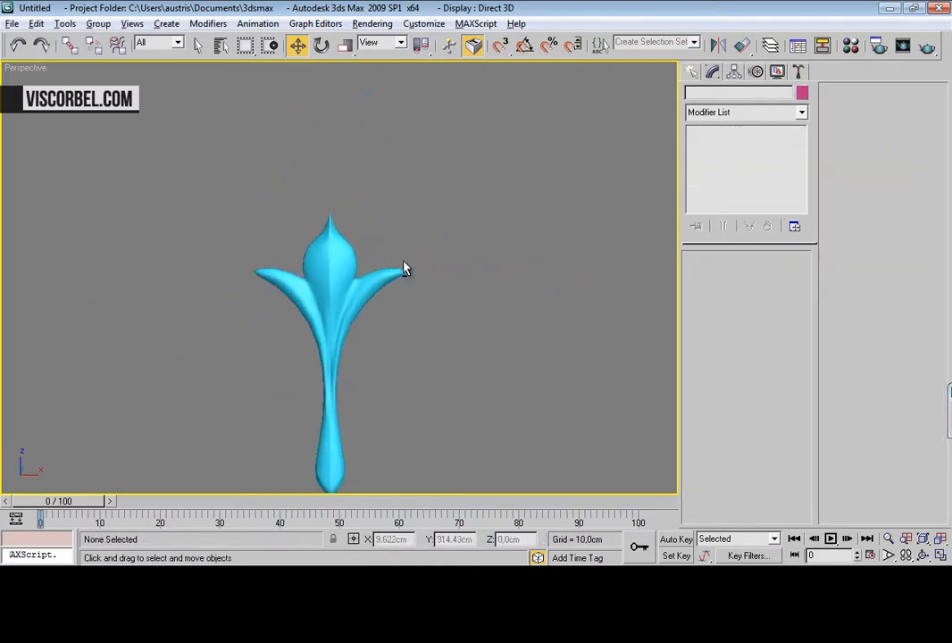
alt+middle_drag(416, 276, 415, 238)
Step: Bring back the rest of the ornament and check how the finished leaf sits against the scroll
scroll(357, 208, down, 2)
drag(450, 220, 354, 297)
click(452, 232)
scroll(420, 244, up, 4)
alt+middle_drag(419, 245, 397, 272)
key(r)
alt+middle_drag(409, 231, 376, 279)
click(434, 282)
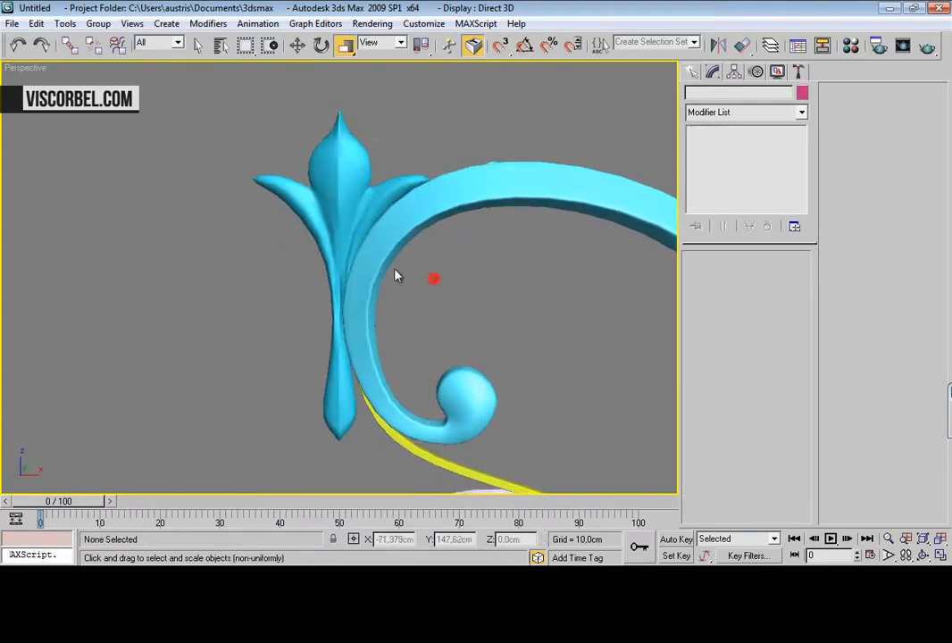
Step: Make one independent copy of the top leaf straight below it, over the bottom leaf in the reference image
scroll(435, 276, down, 10)
scroll(449, 169, up, 5)
key(f)
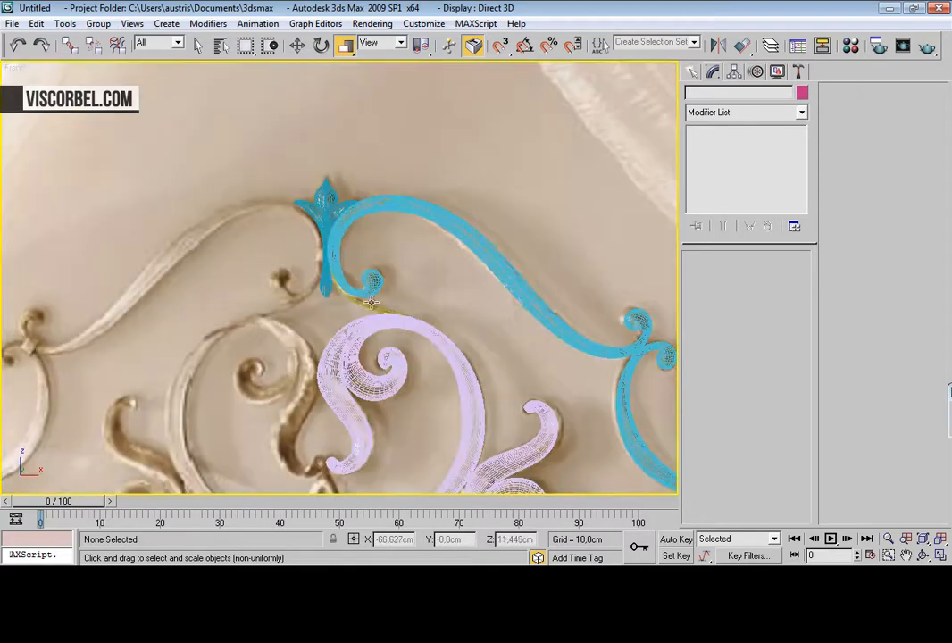
middle_drag(371, 301, 369, 204)
middle_drag(356, 388, 386, 270)
scroll(363, 196, up, 4)
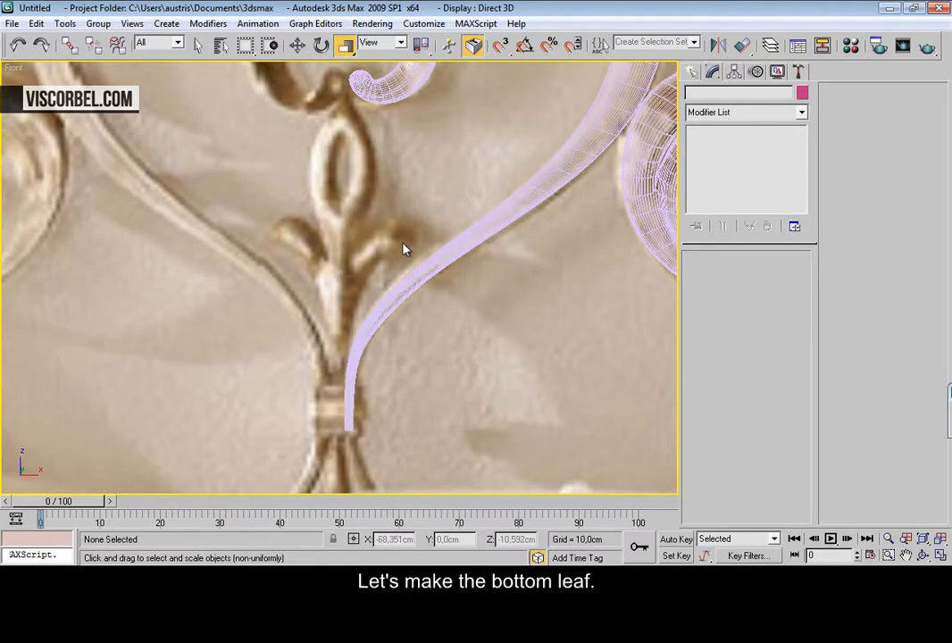
scroll(404, 246, down, 2)
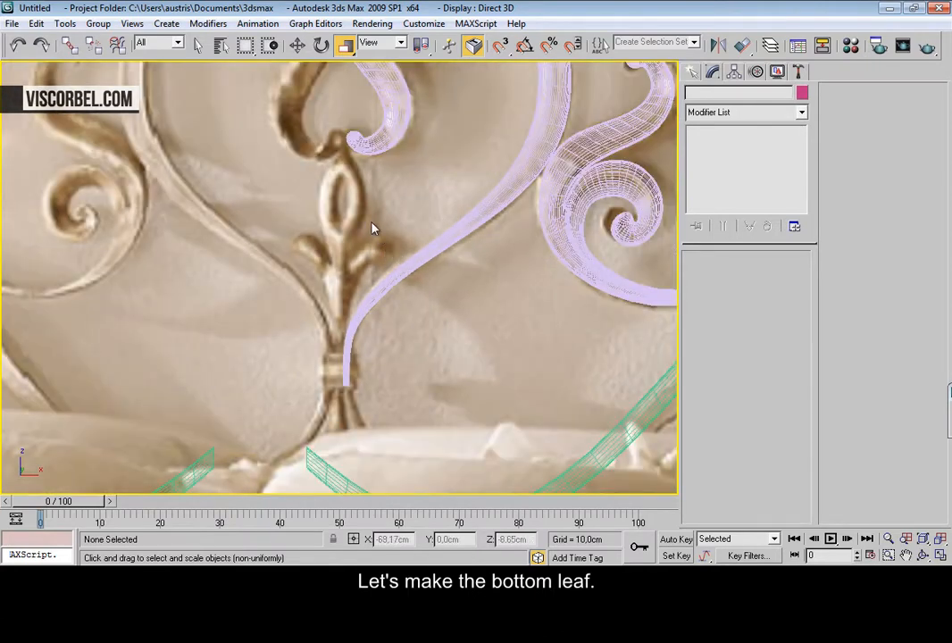
scroll(373, 229, down, 5)
scroll(396, 219, down, 2)
scroll(403, 278, up, 5)
scroll(403, 278, down, 3)
click(353, 157)
key(w)
shift+drag(351, 166, 347, 339)
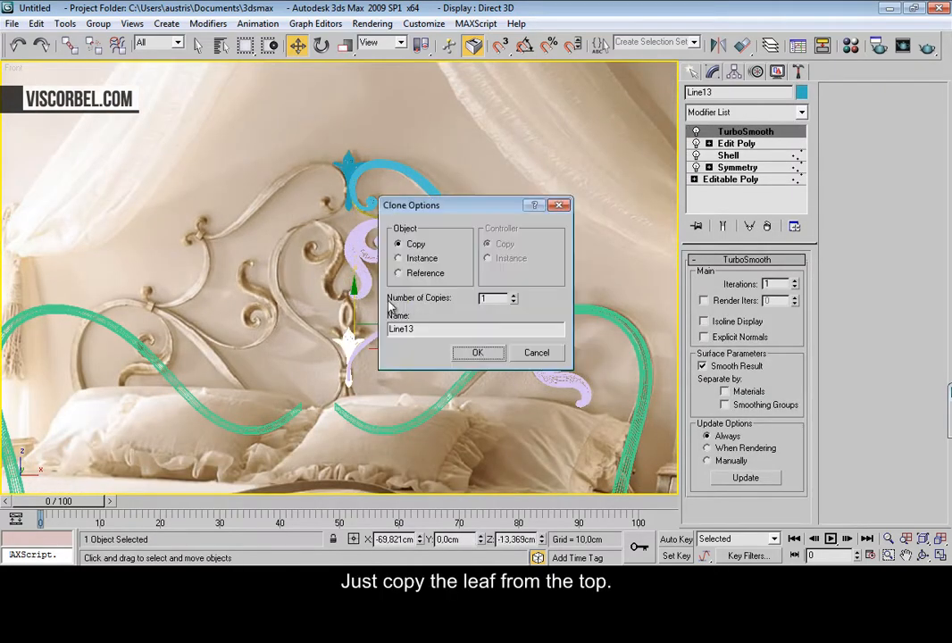
click(479, 352)
Step: Scale the copied leaf up uniformly and line it up with the reference's bottom leaf
scroll(478, 343, up, 6)
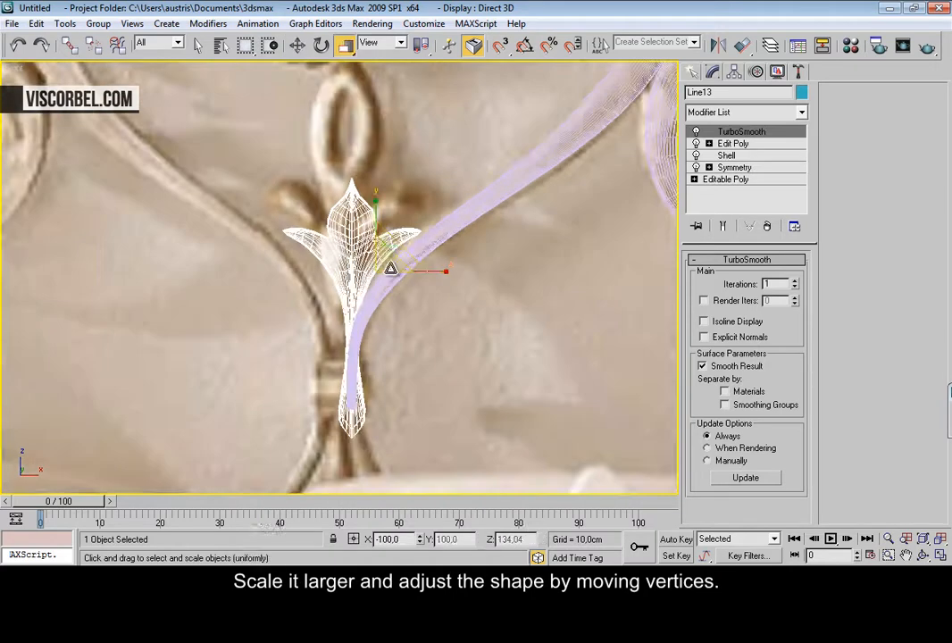
drag(393, 245, 392, 221)
key(w)
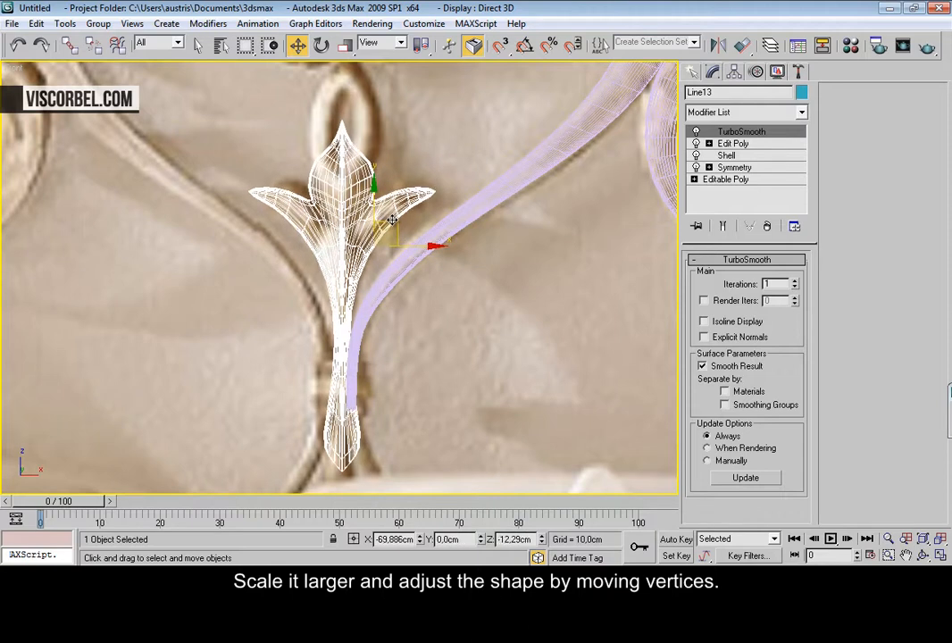
Step: Delete the Edit Poly modifier from the copied leaf's stack
middle_drag(392, 222, 357, 408)
scroll(443, 341, up, 3)
click(731, 144)
middle_drag(384, 476, 421, 211)
right_click(731, 149)
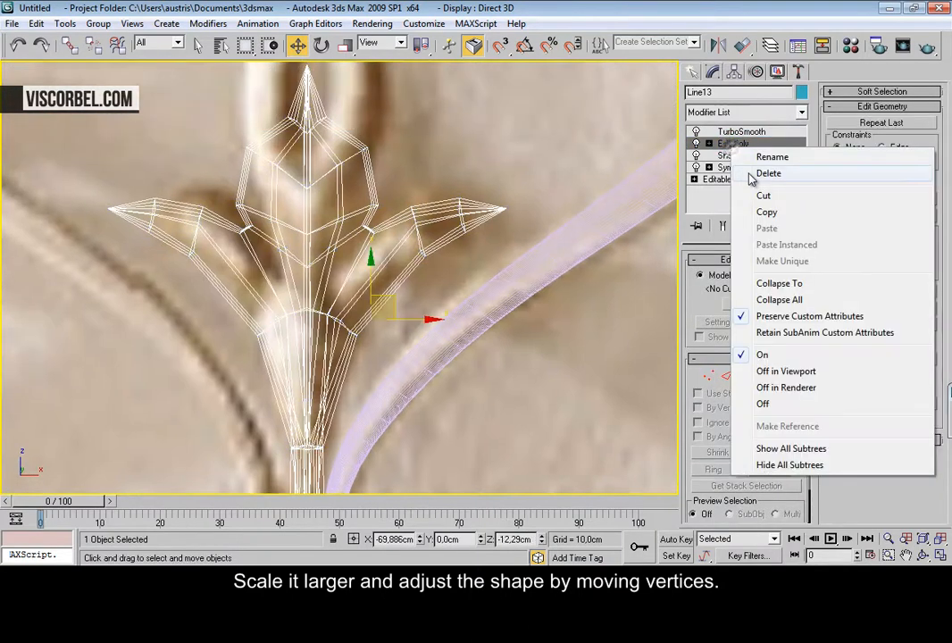
click(765, 172)
Step: Move the side petal's vertices at the Editable Poly level to match the shorter, rounded petal in the reference
click(725, 167)
key(1)
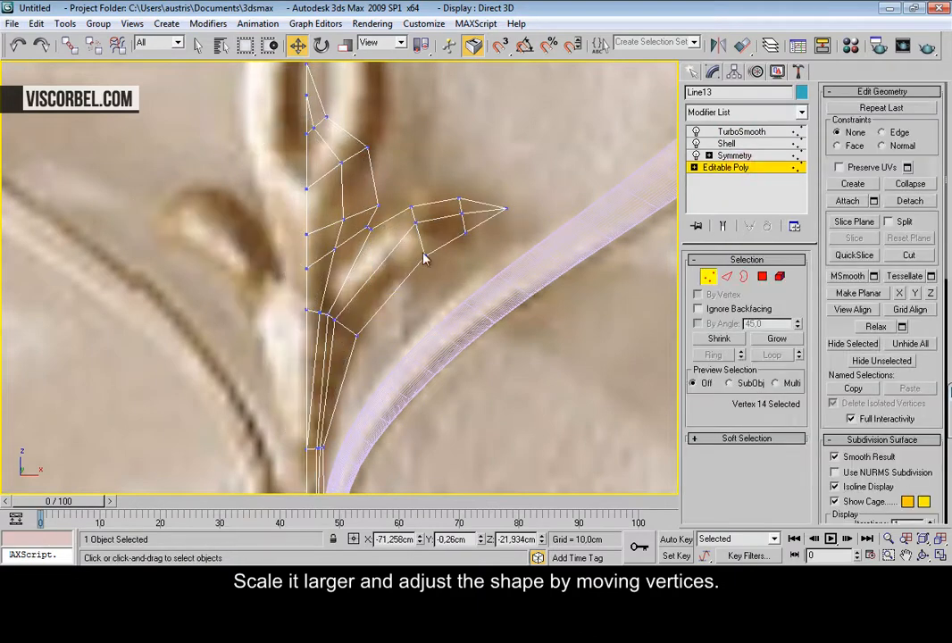
drag(442, 278, 443, 279)
drag(437, 238, 430, 260)
drag(451, 224, 471, 239)
mouse_move(496, 194)
mouse_down()
mouse_move(522, 200)
mouse_move(500, 206)
mouse_up()
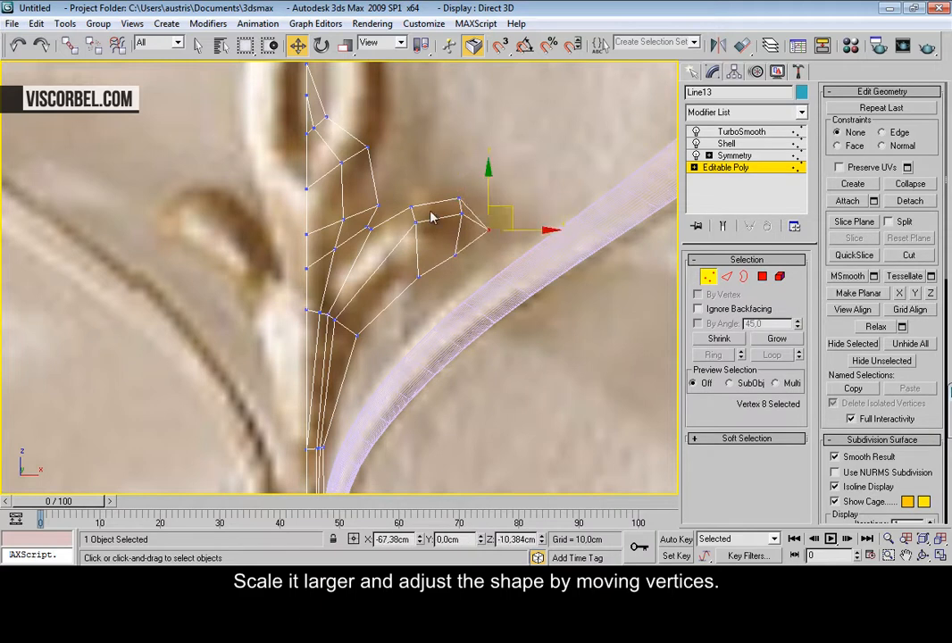
drag(423, 214, 477, 206)
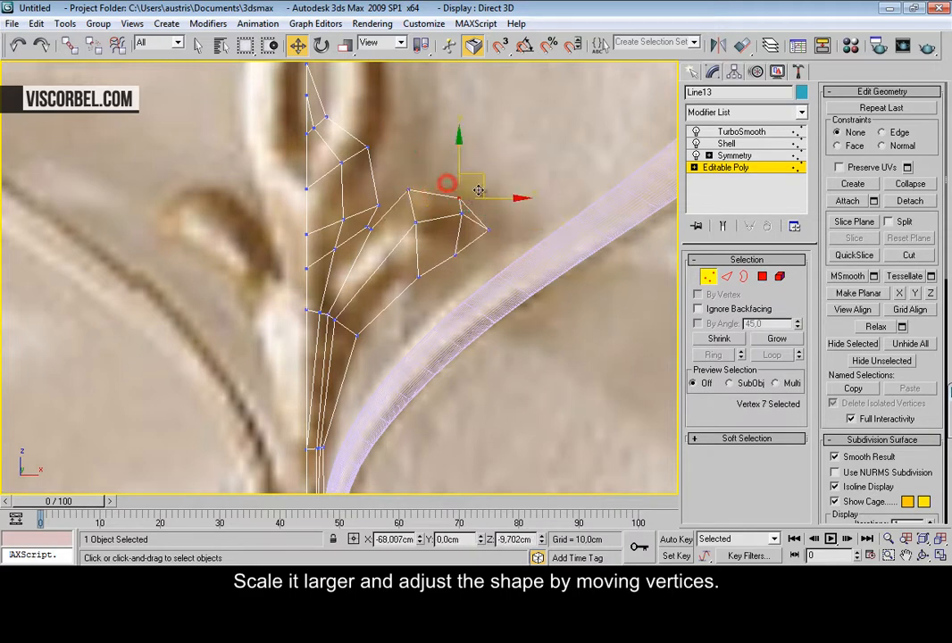
Step: Pull the central petal's tip vertices up to the scroll end and raise the two side vertices below them
middle_drag(393, 132, 386, 283)
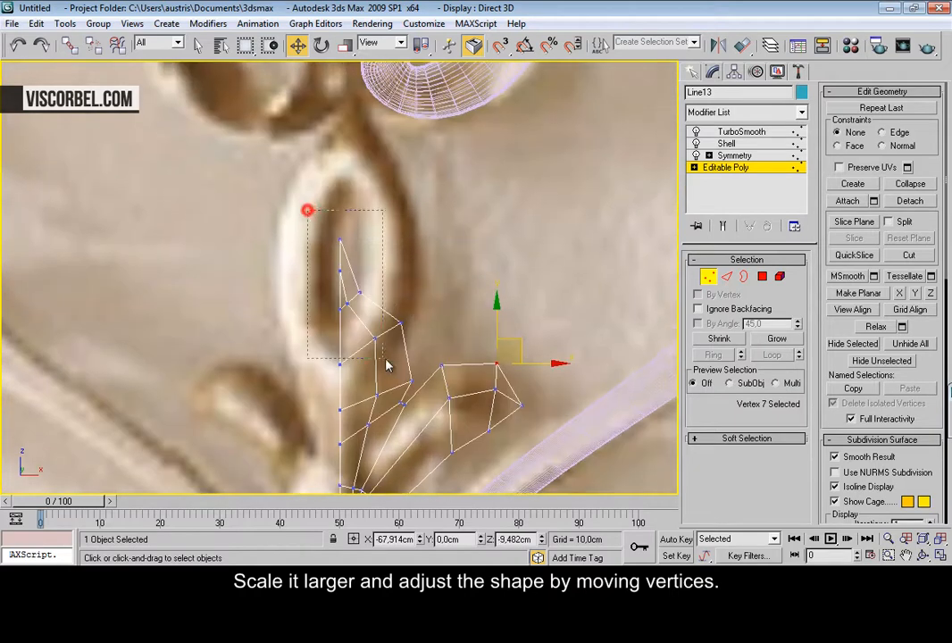
drag(372, 323, 372, 323)
drag(352, 277, 353, 105)
middle_drag(352, 105, 353, 211)
scroll(357, 216, down, 3)
drag(367, 203, 371, 196)
key(ctrl+z)
drag(351, 377, 410, 264)
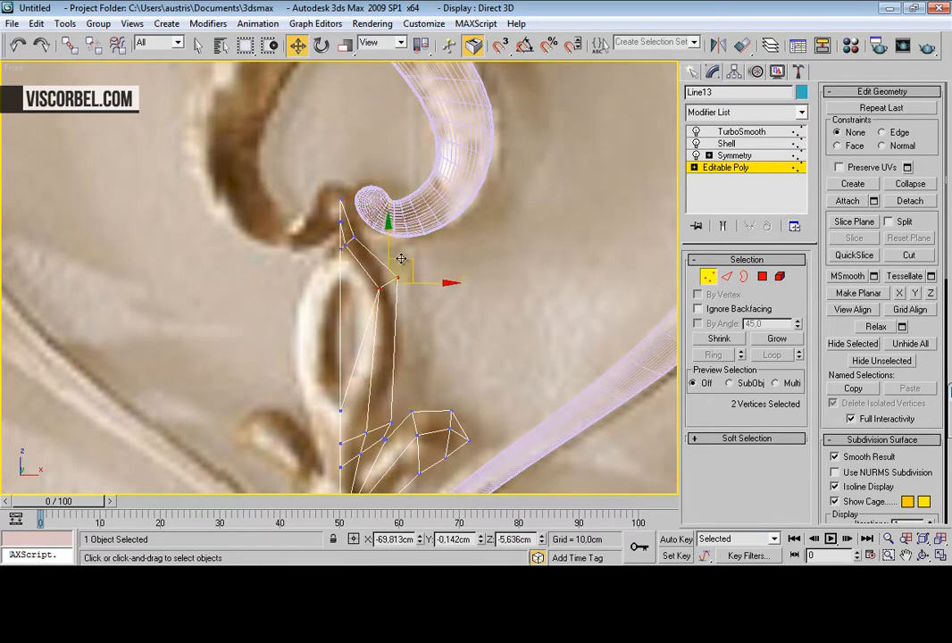
Step: Reposition the central petal's tip, centre-line and inner vertices around the oval opening in the reference
key(2)
click(371, 217)
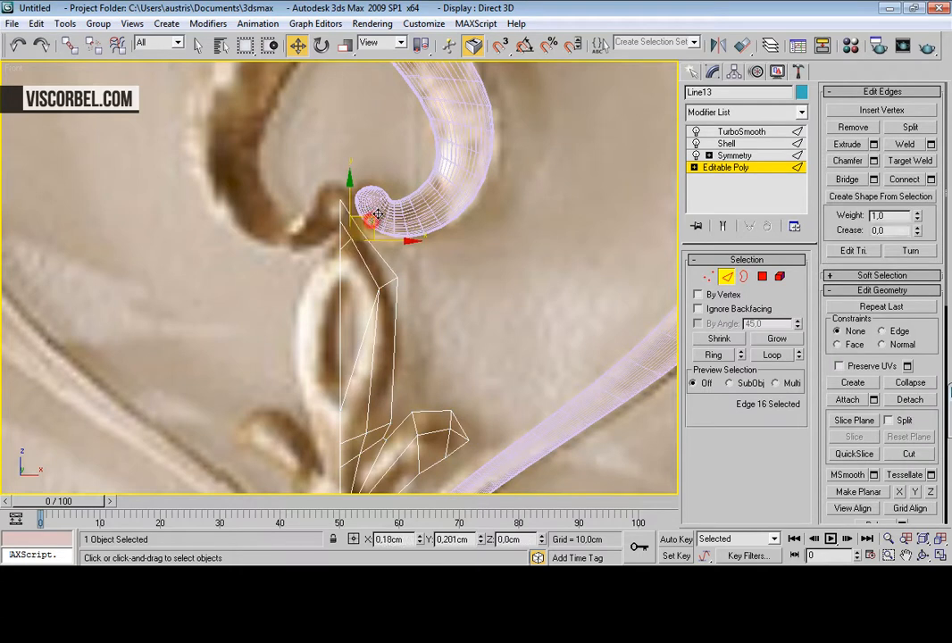
key(1)
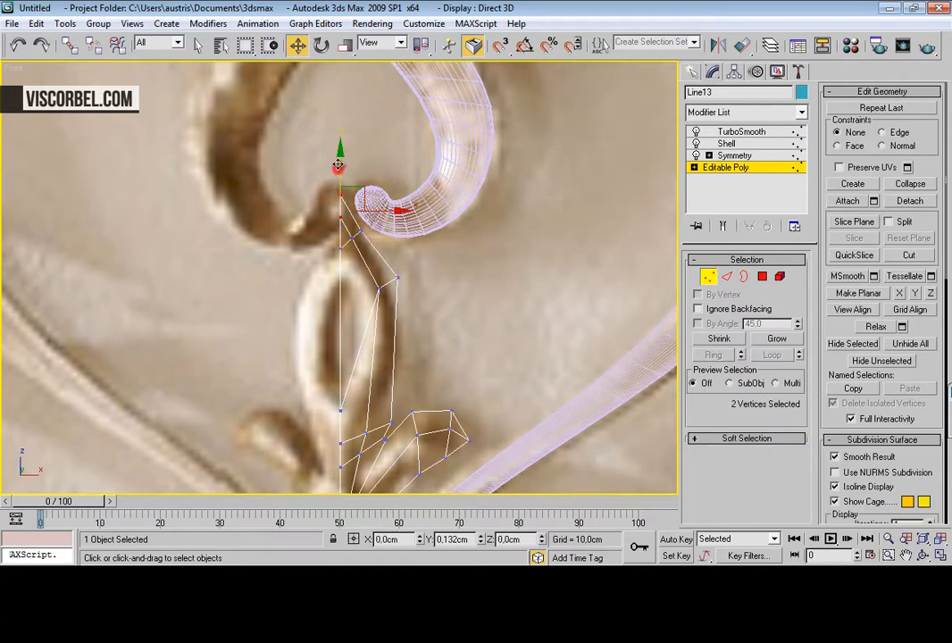
click(342, 404)
drag(343, 351, 357, 259)
drag(344, 198, 344, 240)
click(376, 287)
drag(394, 265, 388, 289)
Step: Delete the polygons along the centre line that cover the oval opening of the central petal
middle_drag(357, 346, 414, 221)
key(4)
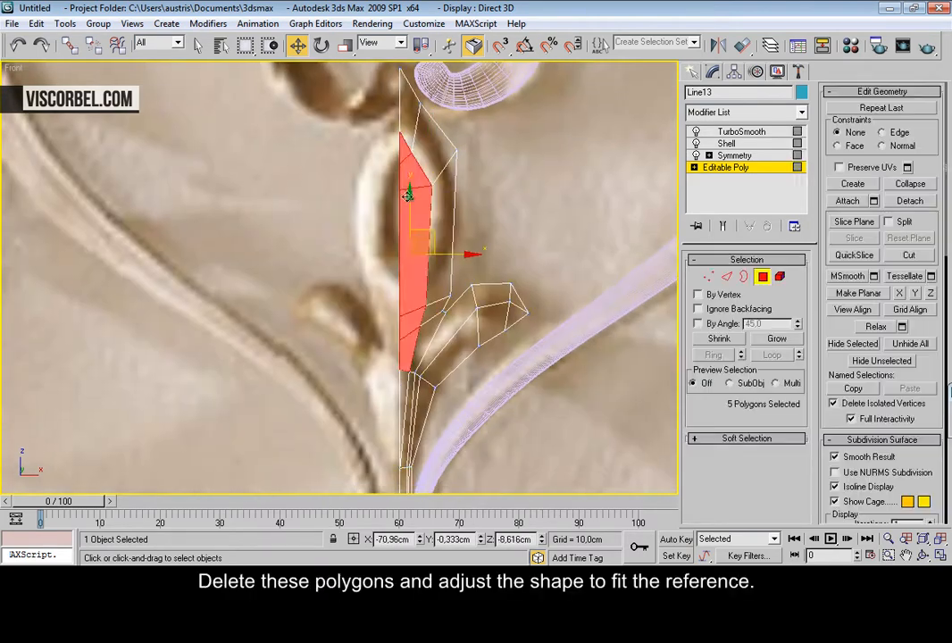
key(Delete)
click(412, 288)
key(Delete)
click(405, 185)
key(Delete)
click(402, 154)
key(Delete)
Step: Move the vertices around the new opening and the petal's outer edge to follow the reference's oval frame
middle_drag(426, 305, 426, 321)
key(1)
key(ctrl+a)
drag(433, 236, 434, 234)
click(398, 331)
drag(401, 291, 401, 238)
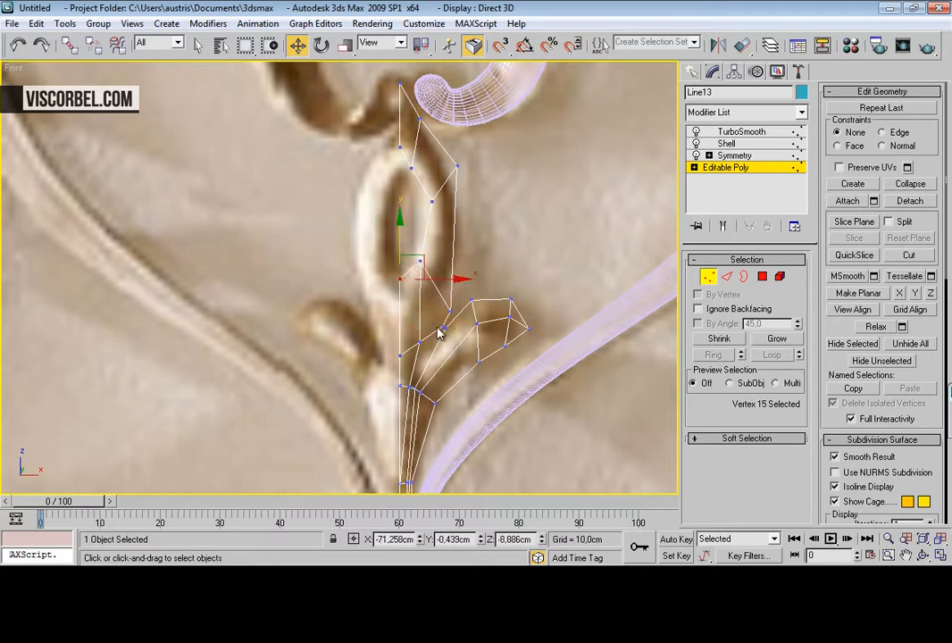
click(451, 310)
drag(467, 285, 478, 247)
middle_drag(472, 162, 404, 295)
drag(394, 291, 355, 292)
click(352, 296)
click(382, 249)
Step: Select the edges running across the central petal's oval frame and connect them with a new edge loop
middle_drag(365, 329, 374, 246)
scroll(374, 281, down, 2)
scroll(372, 282, up, 4)
key(2)
drag(364, 276, 366, 276)
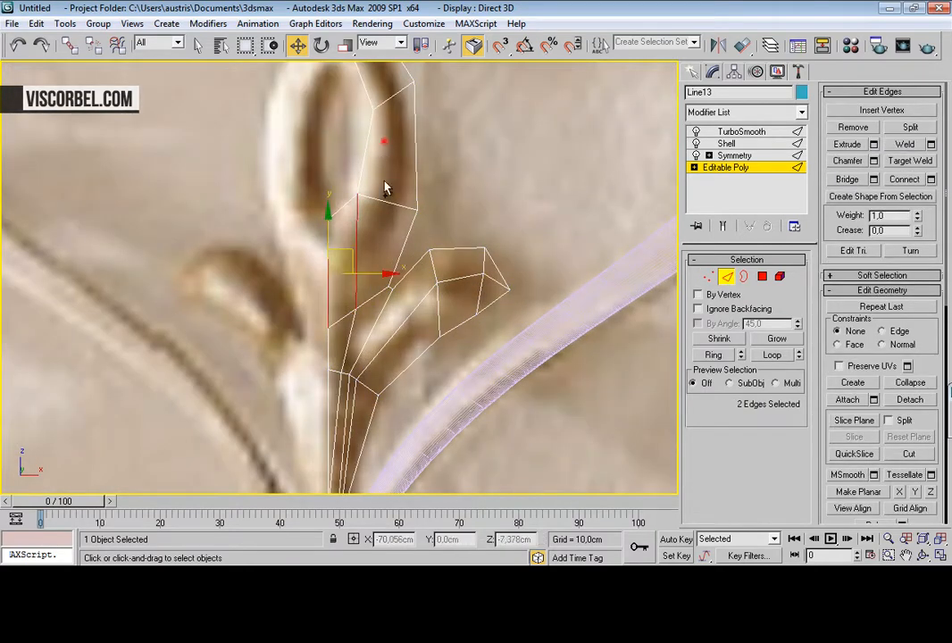
middle_drag(385, 152, 386, 257)
ctrl+drag(398, 218, 397, 221)
ctrl+drag(382, 293, 383, 332)
middle_drag(360, 214, 376, 333)
ctrl+click(366, 250)
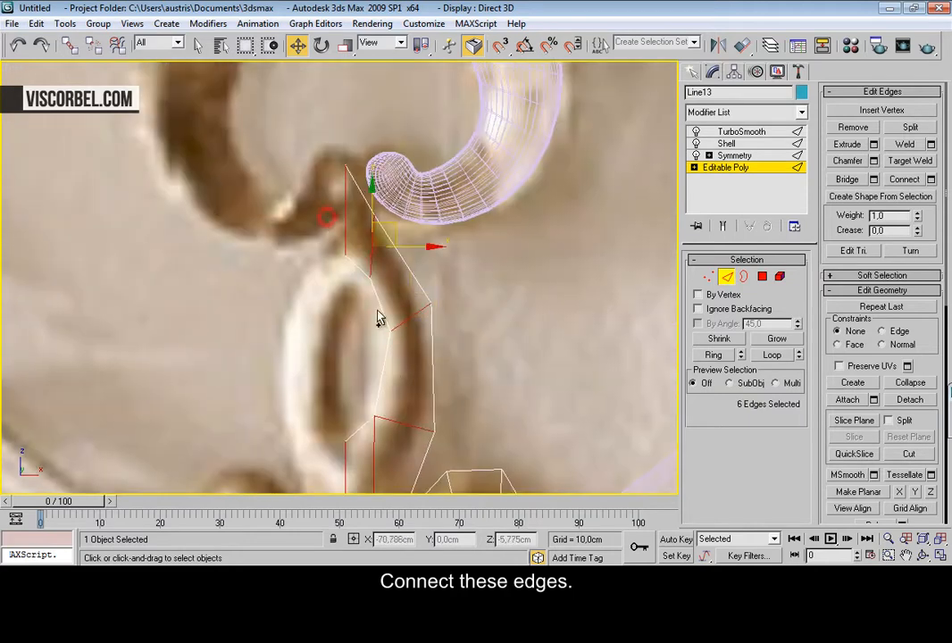
right_click(463, 273)
click(436, 330)
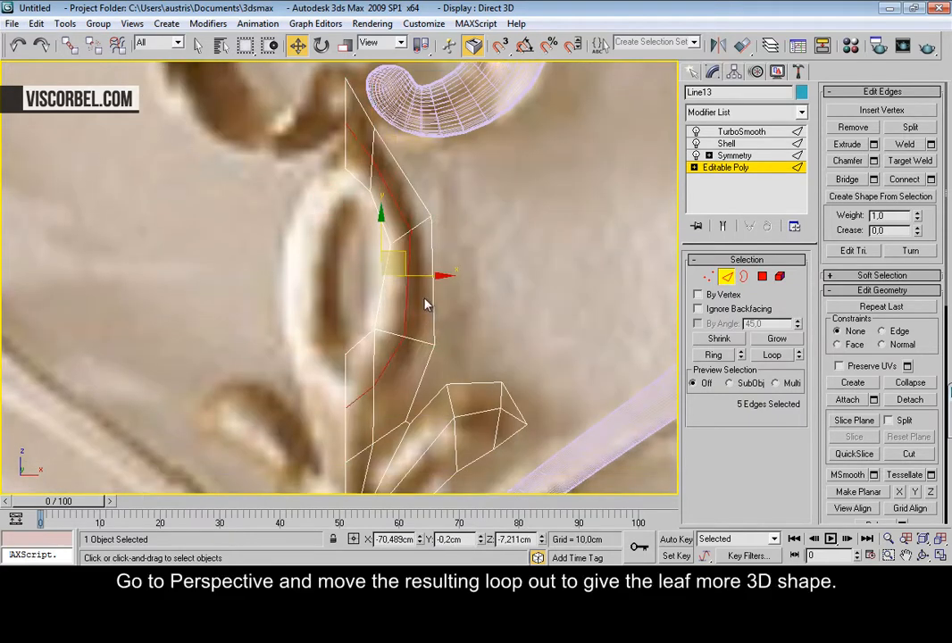
Step: Move the new edge loop outward in the Perspective view to give the oval frame depth
key(p)
mouse_move(389, 252)
alt+middle_down()
mouse_move(374, 245)
mouse_move(390, 199)
mouse_move(376, 282)
alt+middle_up()
drag(379, 290, 354, 302)
alt+middle_drag(299, 340, 330, 378)
Step: Shift the centre-line vertex below the opening slightly in depth, leave vertex editing and check the smoothed leaf
key(1)
click(330, 373)
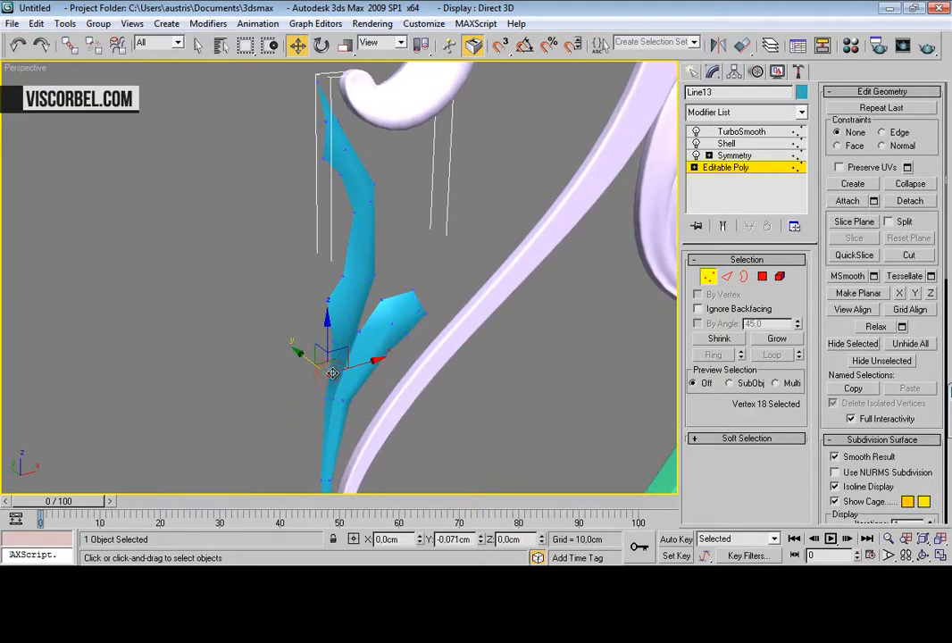
key(1)
click(450, 225)
alt+middle_drag(460, 246, 374, 240)
scroll(359, 217, down, 6)
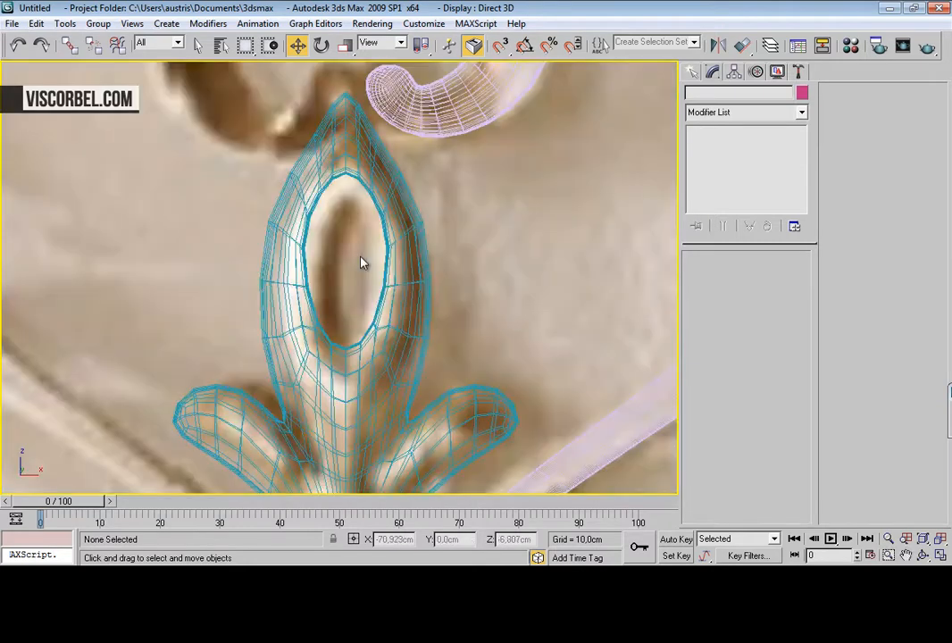
scroll(362, 261, down, 5)
scroll(375, 259, up, 5)
Step: Connect the three lengthwise edges on the upper part of the oval frame with a new cross edge
click(427, 275)
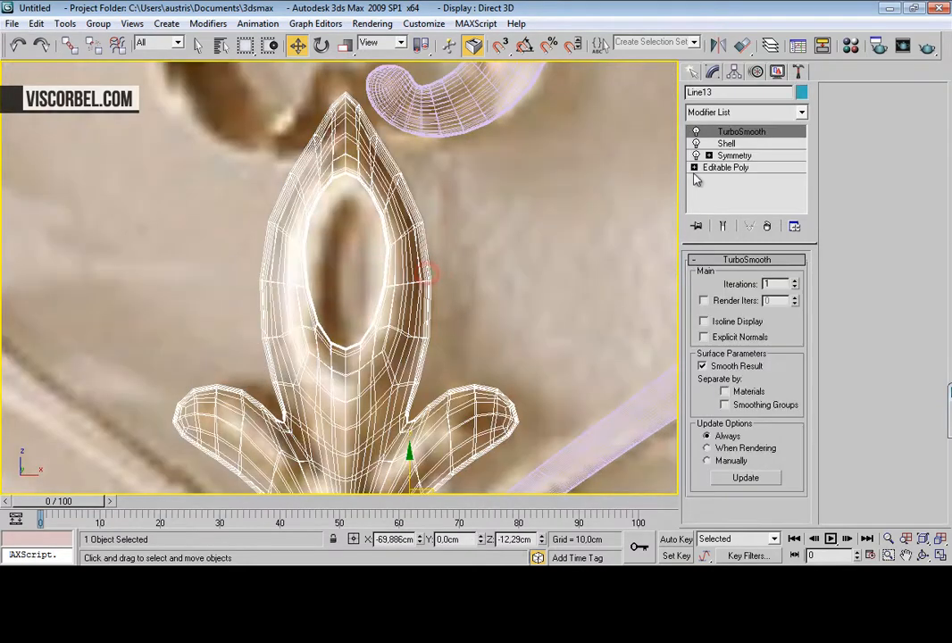
click(730, 168)
key(1)
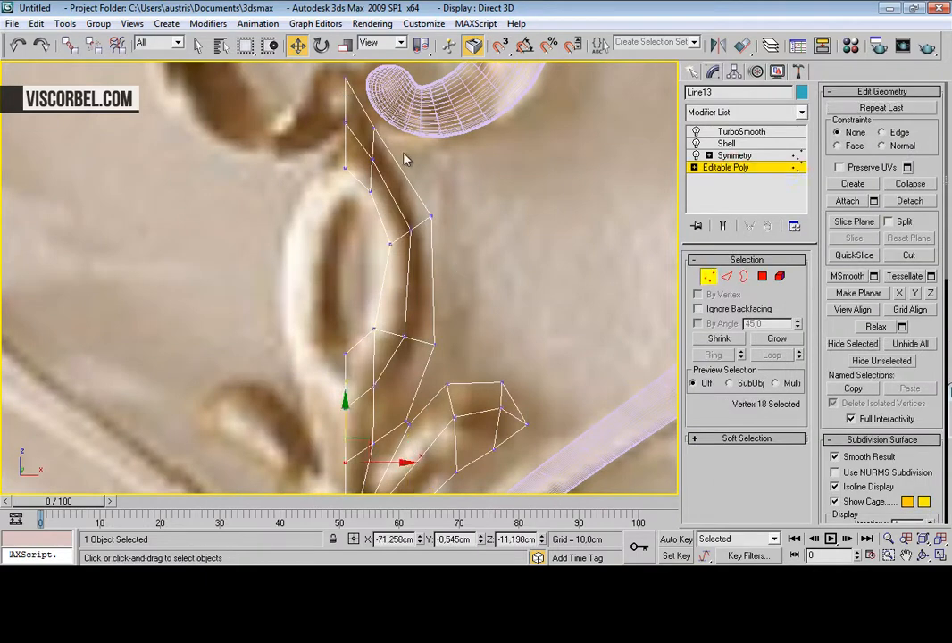
key(2)
click(412, 179)
ctrl+click(399, 208)
ctrl+click(380, 215)
right_click(380, 215)
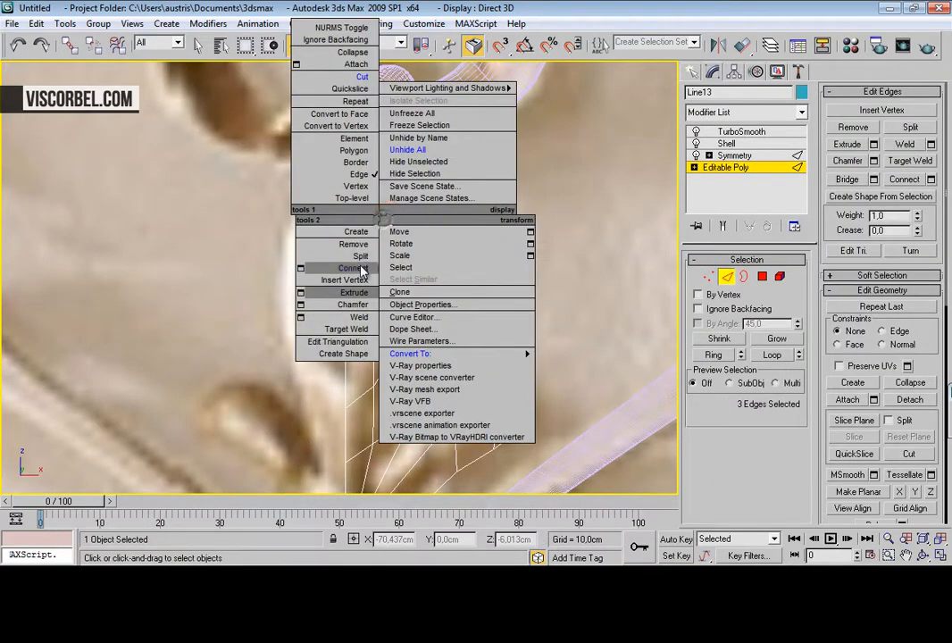
click(398, 231)
Step: Adjust the tip vertex and the outer vertex just below it to refine the petal's pointed end
key(1)
click(373, 129)
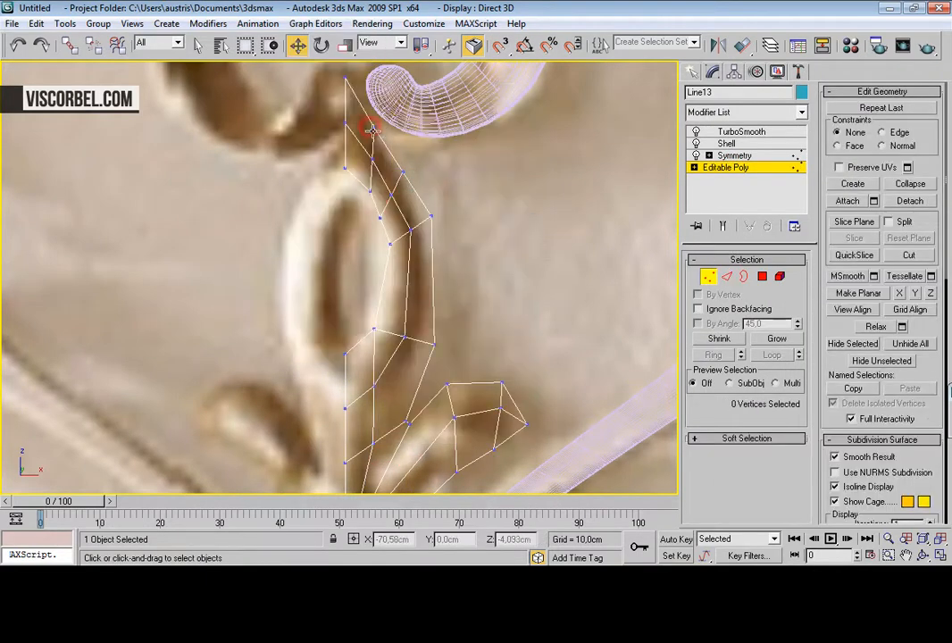
click(374, 135)
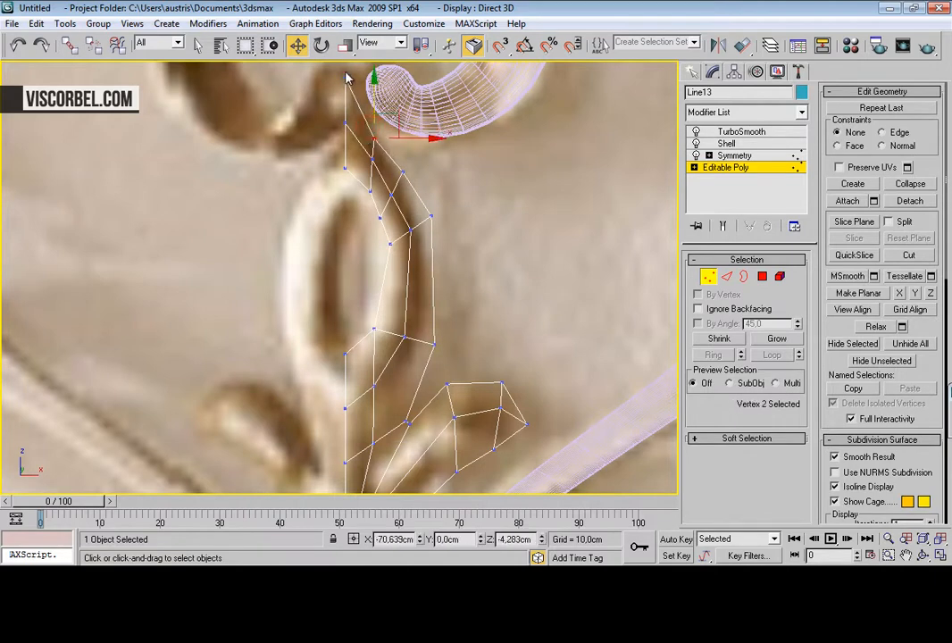
key(1)
click(477, 249)
scroll(425, 267, down, 4)
middle_drag(425, 267, 428, 233)
Step: Rotate and move the three vertices across the upper side of the oval frame to smooth its curve
click(378, 263)
click(728, 167)
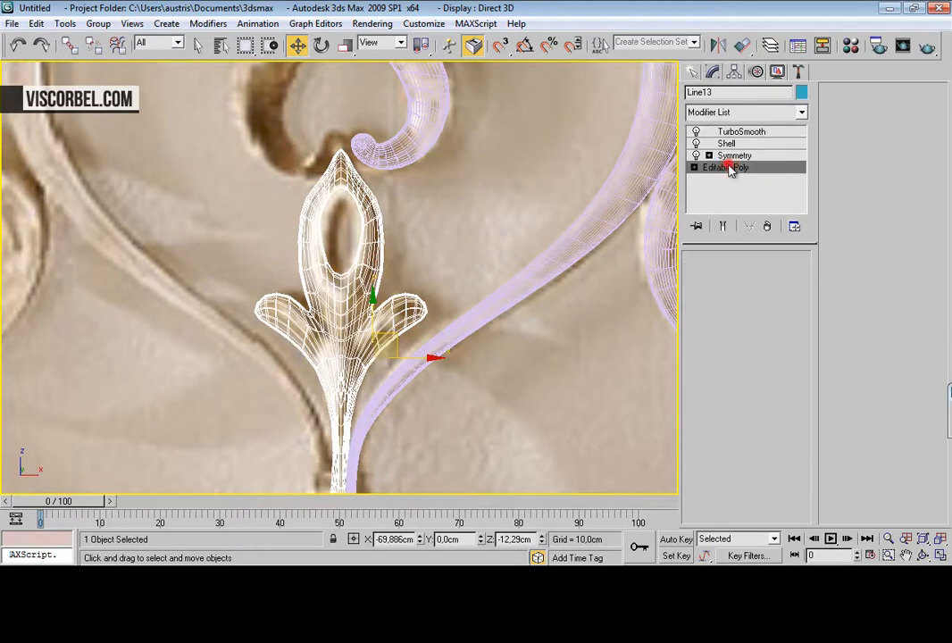
key(1)
scroll(368, 227, up, 4)
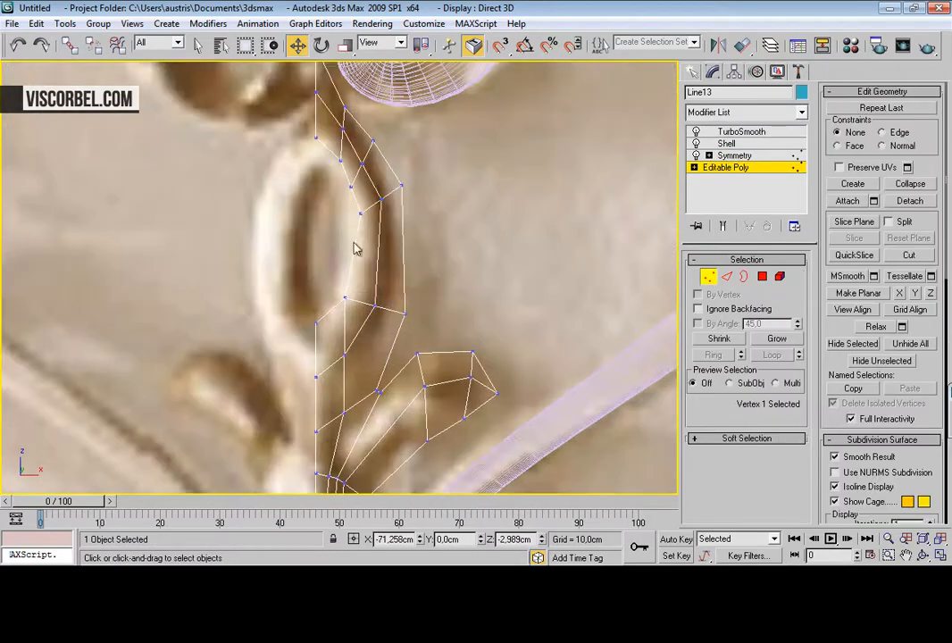
click(387, 179)
ctrl+drag(372, 230, 370, 231)
key(e)
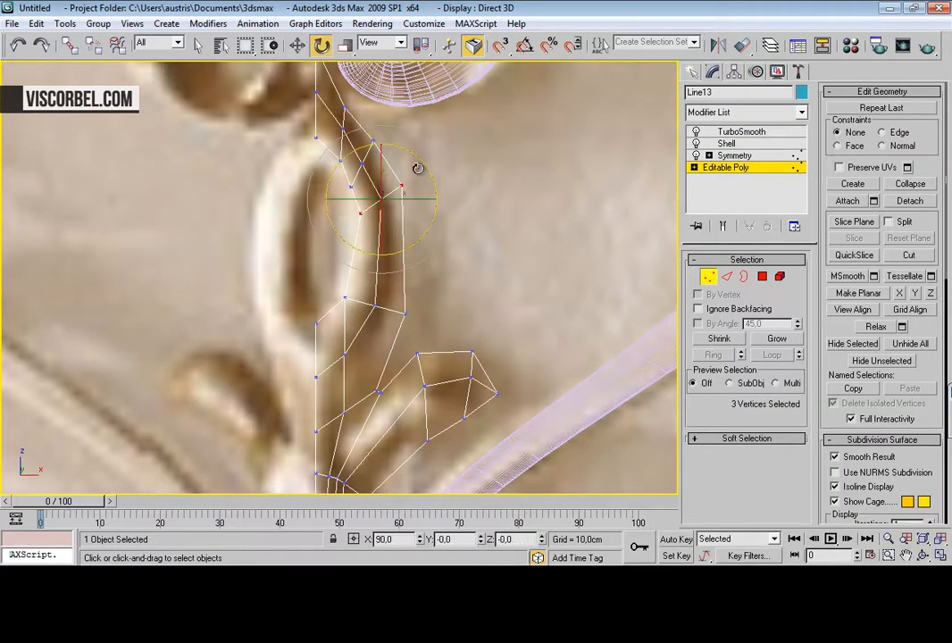
key(w)
drag(436, 185, 409, 210)
key(1)
click(495, 195)
Step: Try to thicken the leaf by raising the Shell modifier's inner amount to 0,59 cm
scroll(433, 254, down, 5)
middle_drag(435, 244, 444, 342)
scroll(341, 304, up, 4)
middle_drag(316, 314, 309, 287)
click(301, 267)
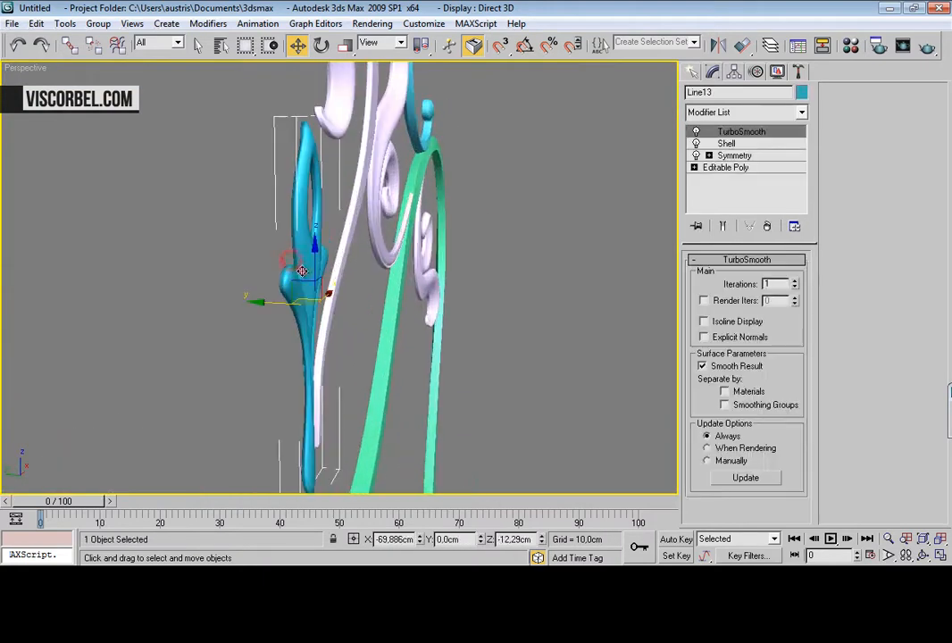
click(737, 142)
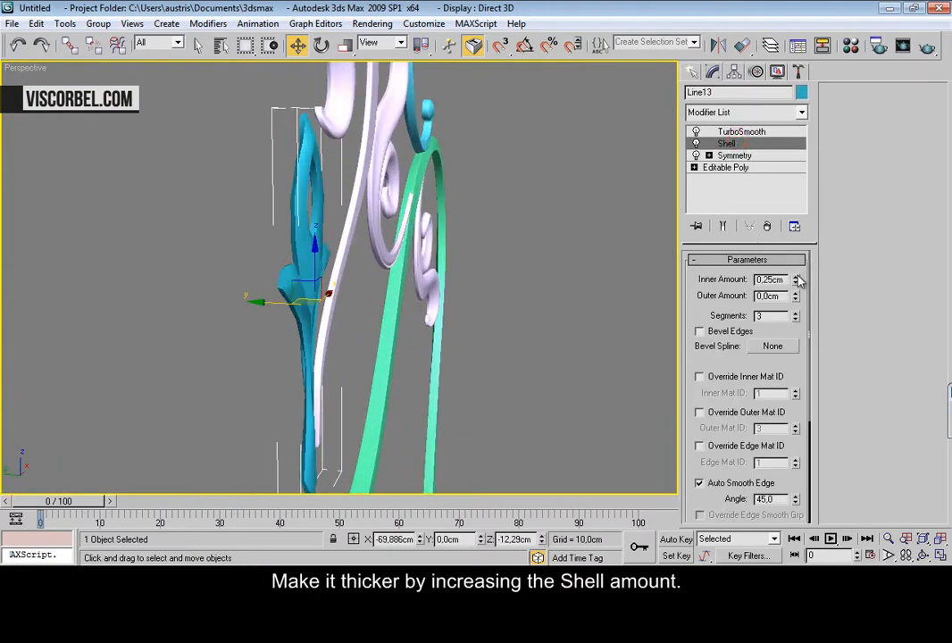
drag(797, 279, 798, 249)
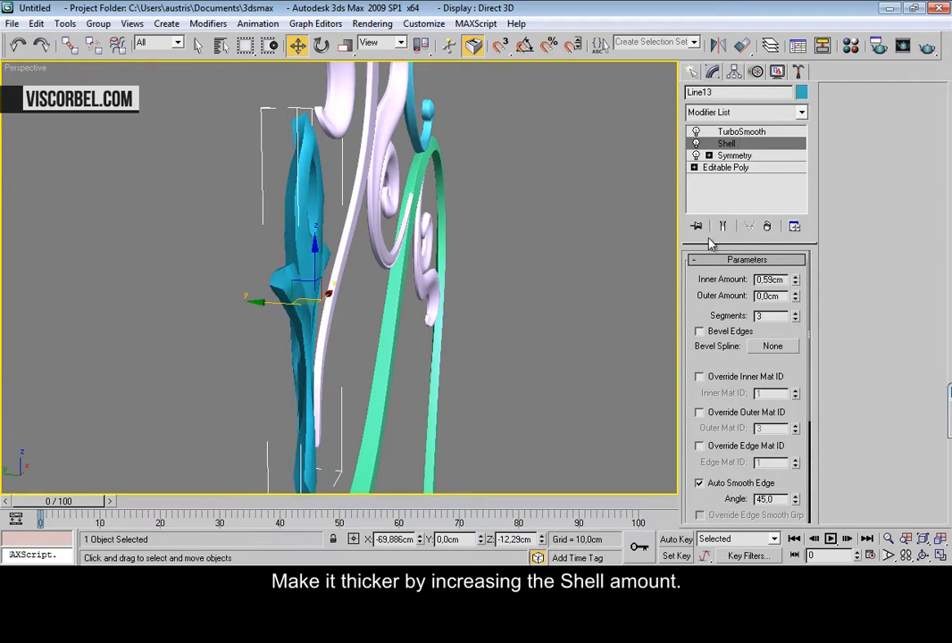
click(622, 230)
Step: Scale the whole leaf up along its depth axis to make it thicker
click(288, 280)
alt+middle_drag(276, 281, 263, 331)
key(r)
drag(236, 306, 214, 310)
alt+middle_drag(302, 320, 286, 300)
Step: Move the leaf along Y to about -0,3 cm, check it against the scrolls and reselect it
key(w)
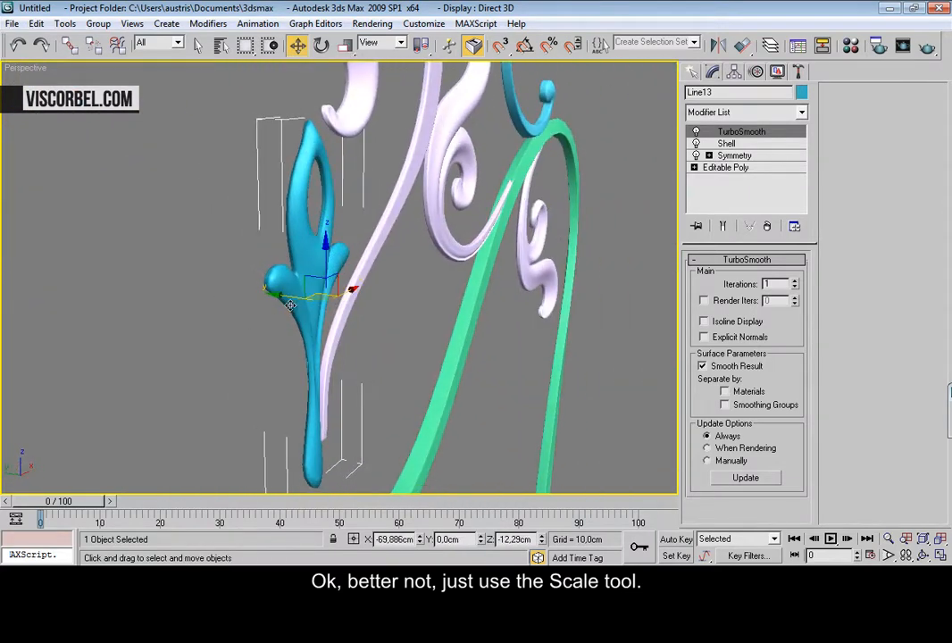
drag(293, 297, 299, 299)
click(386, 348)
alt+middle_drag(386, 347, 329, 327)
scroll(328, 350, down, 3)
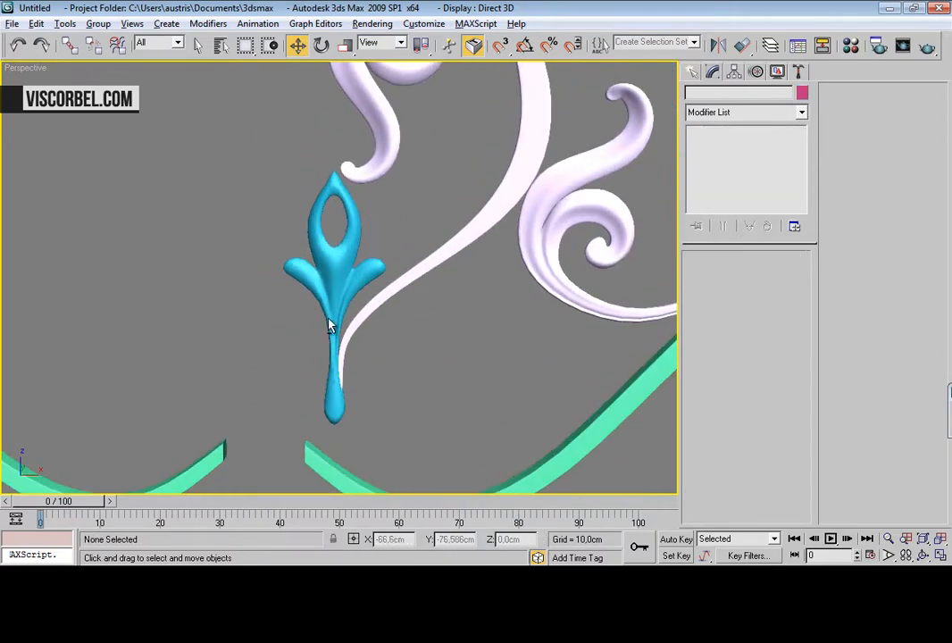
click(328, 414)
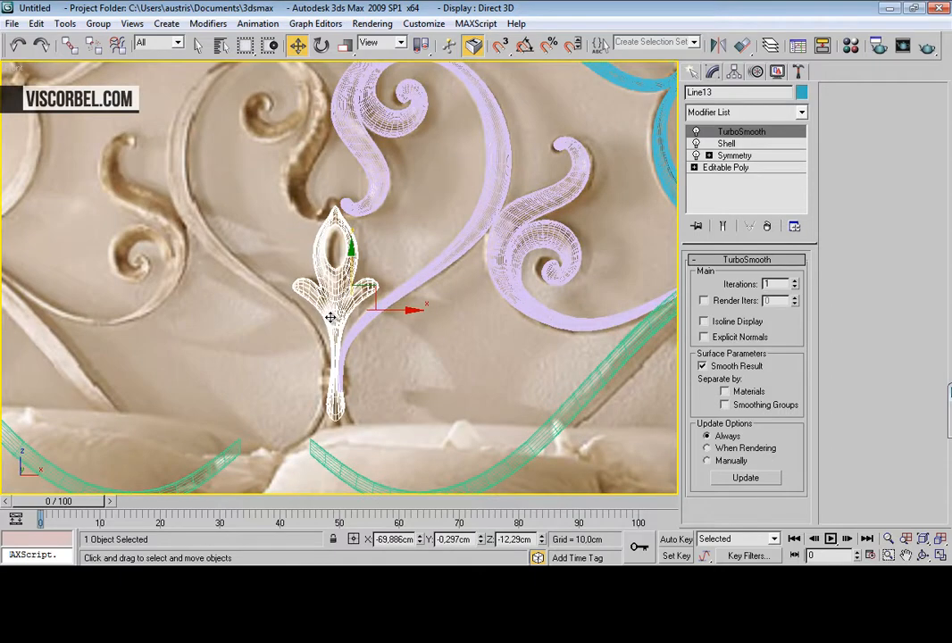
Step: Move the six vertices at the lower tip of the bottom leaf's Editable Poly down about 2,6 cm
scroll(331, 317, down, 2)
middle_drag(340, 316, 332, 266)
scroll(332, 266, up, 4)
click(726, 144)
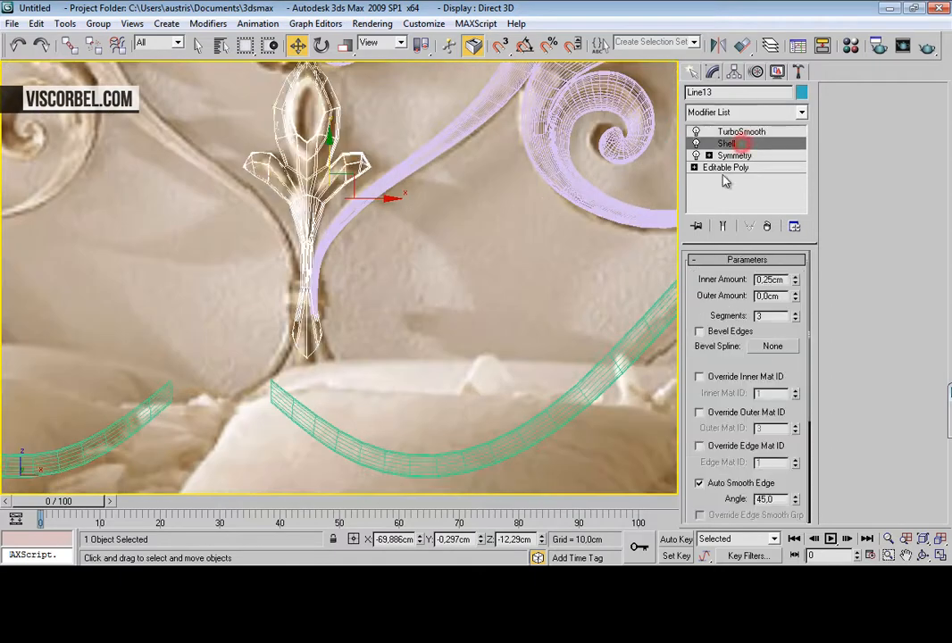
click(725, 167)
key(1)
drag(364, 391, 365, 394)
drag(311, 267, 312, 307)
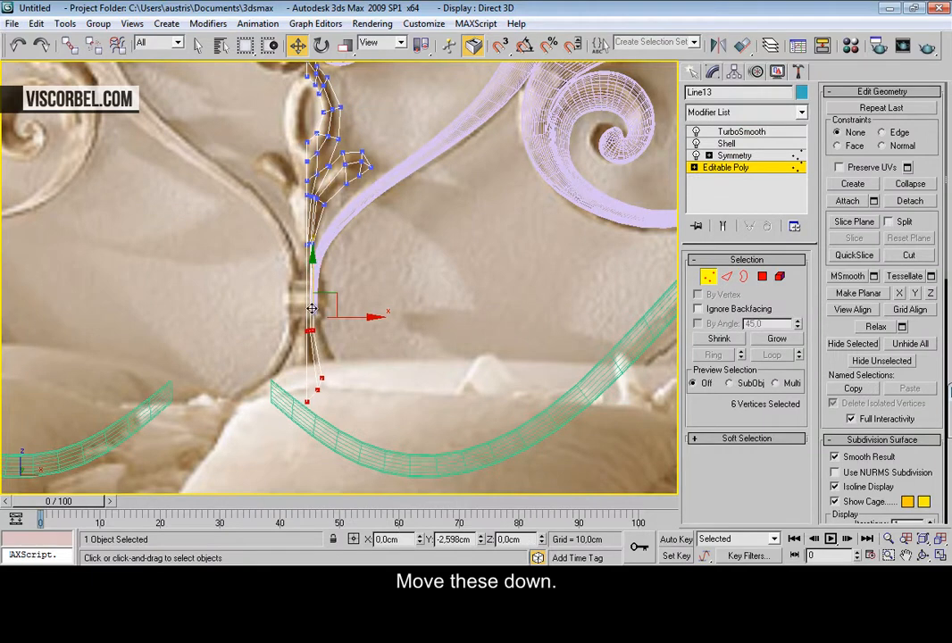
click(432, 301)
scroll(372, 226, down, 5)
middle_drag(368, 227, 283, 202)
scroll(259, 167, down, 2)
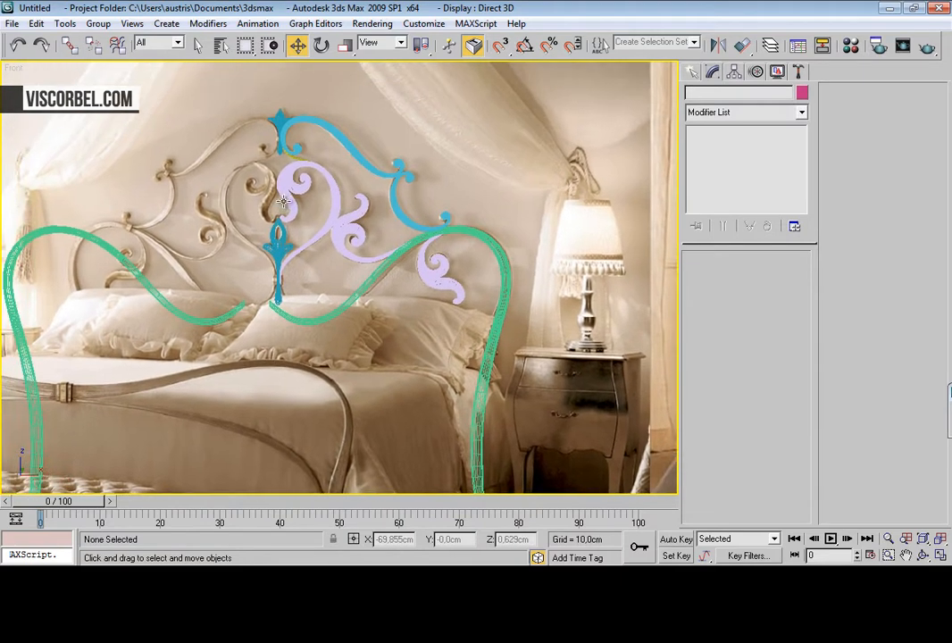
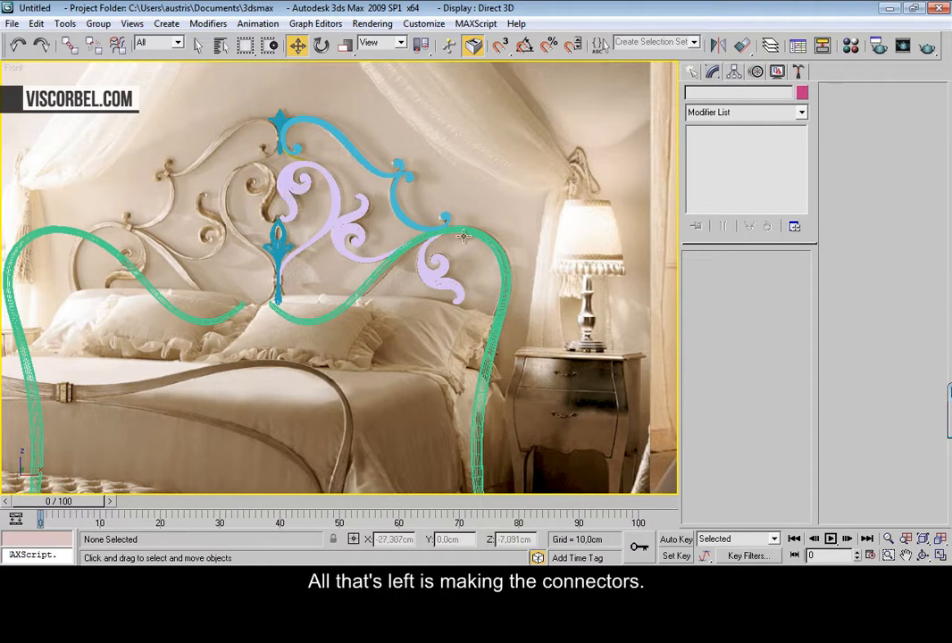
Step: Draw a renderable rectangle about 2,73 by 1,76 cm over the joint of the blue scroll and green frame, with rectangular profile width 0,433 cm
scroll(451, 229, up, 4)
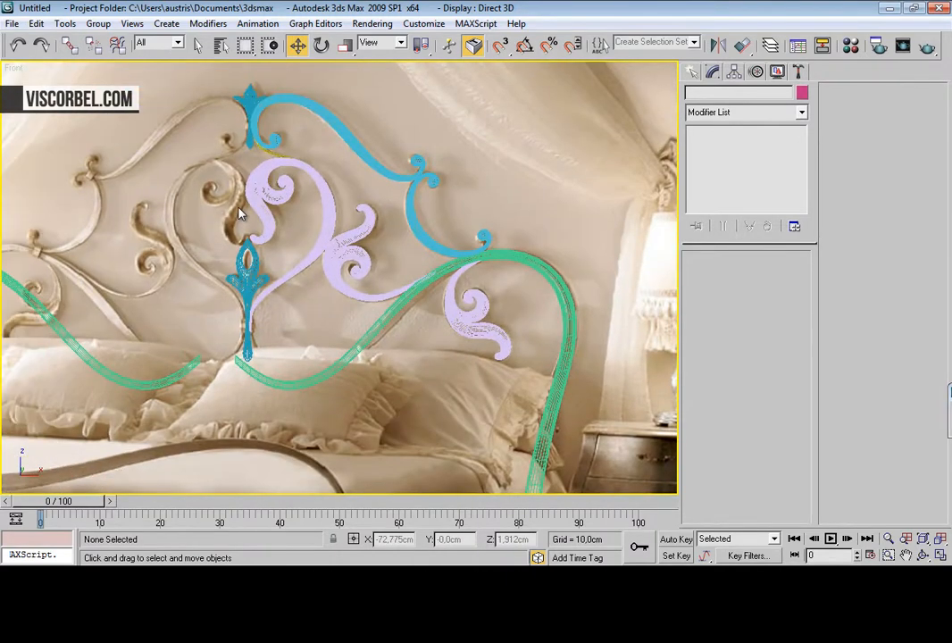
scroll(462, 241, up, 3)
middle_drag(463, 240, 320, 217)
scroll(331, 282, up, 3)
scroll(330, 295, up, 3)
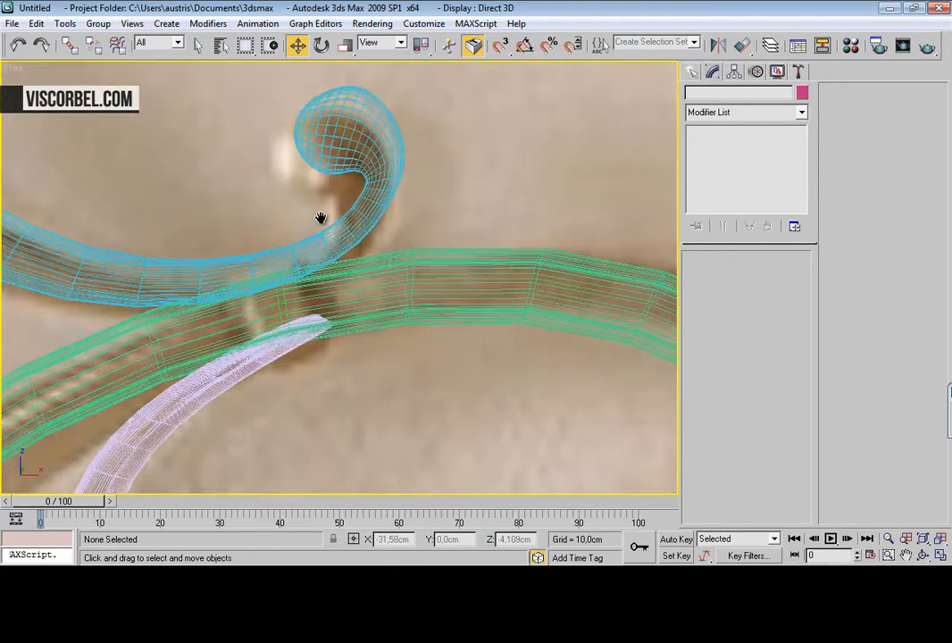
right_click(410, 238)
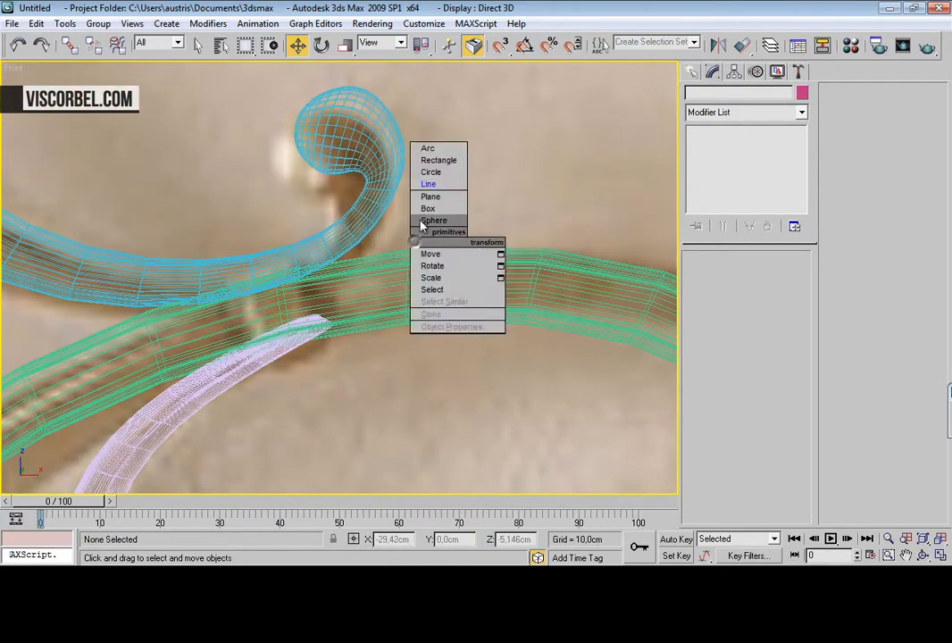
click(428, 162)
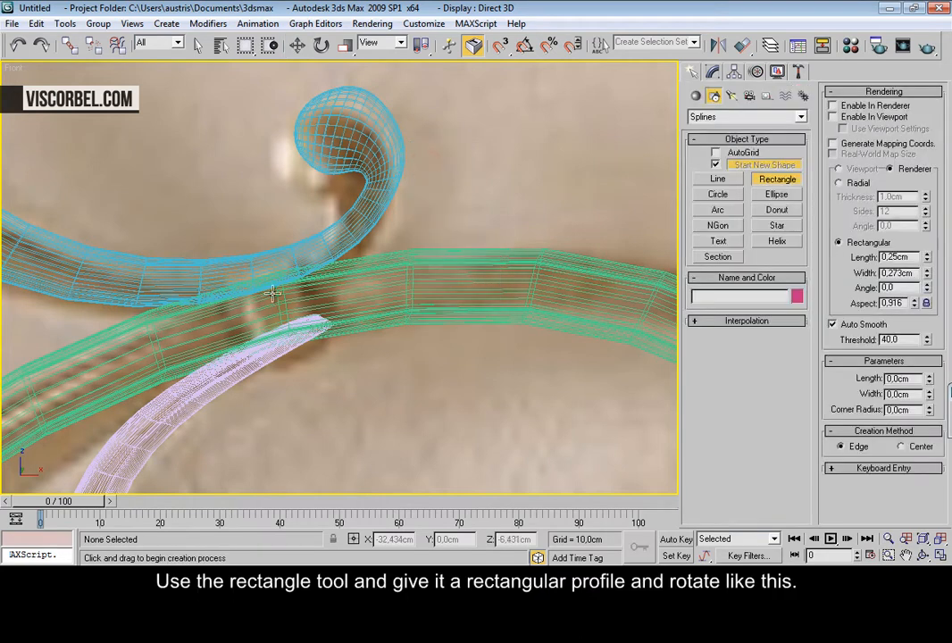
drag(254, 238, 337, 365)
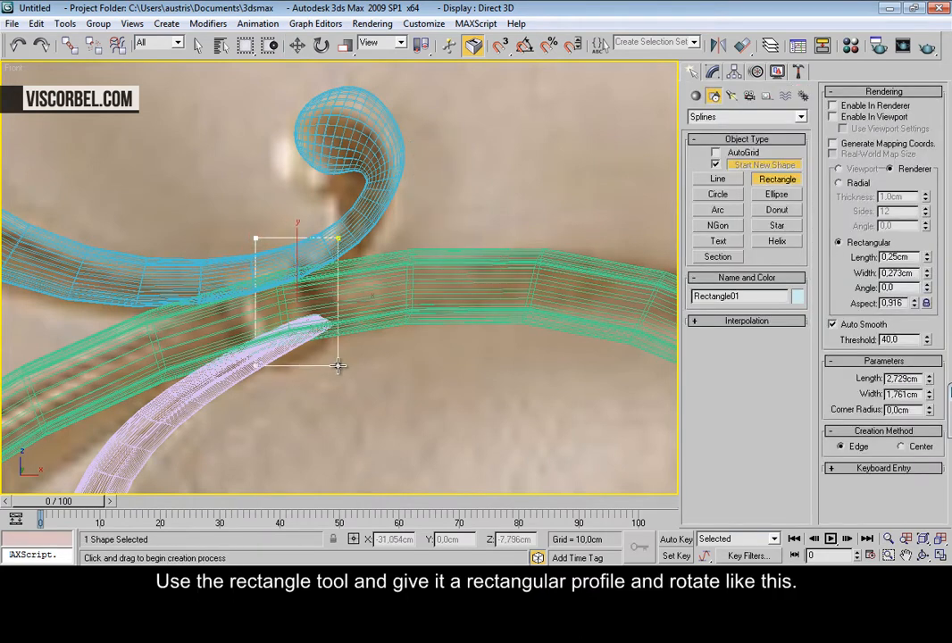
click(834, 117)
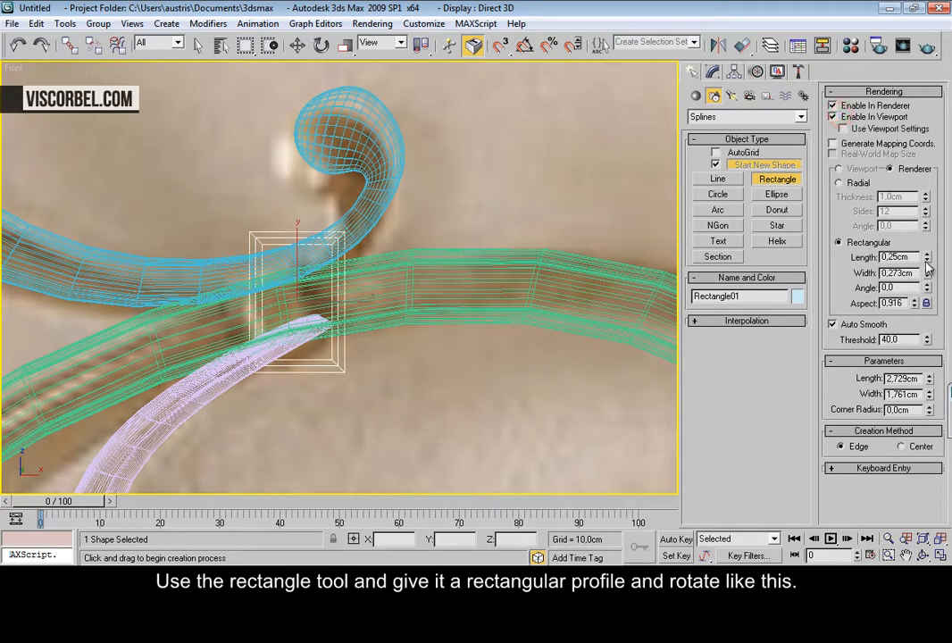
drag(927, 279, 927, 259)
Step: Rotate the rectangle -90 degrees about Y and 20 degrees about Z with angle snap so it wraps across the joint
key(e)
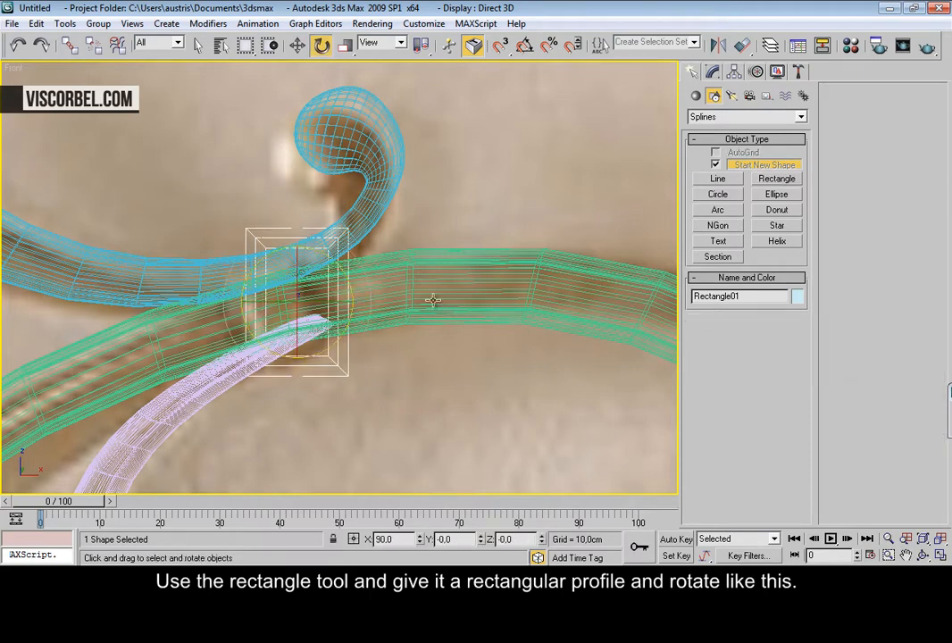
drag(295, 252, 213, 303)
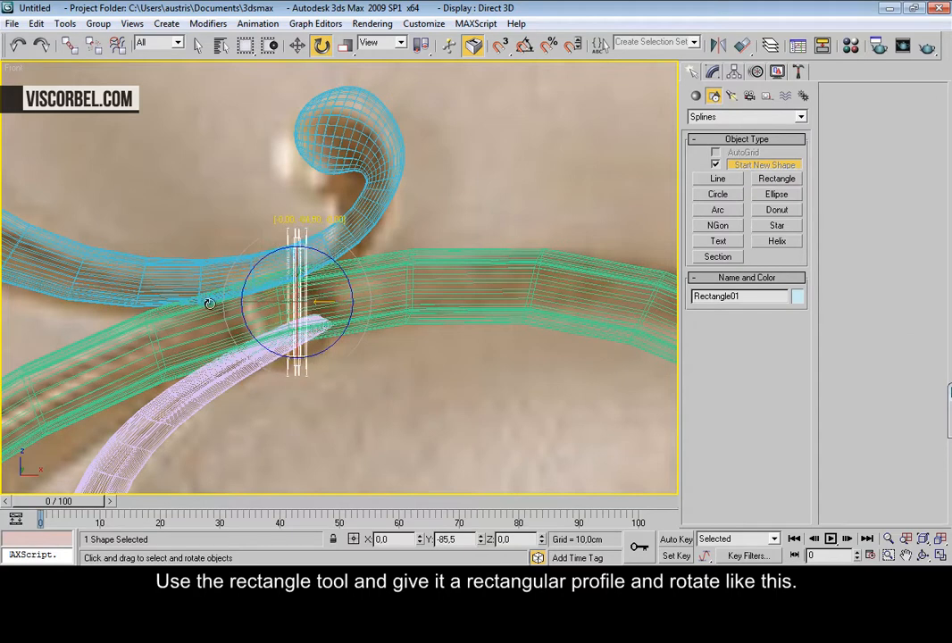
drag(304, 301, 247, 302)
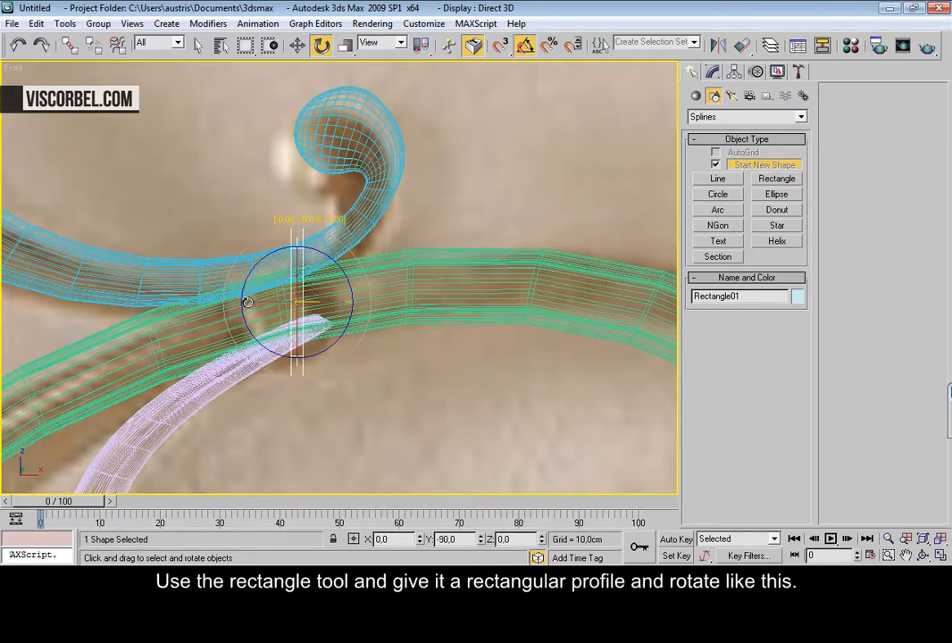
drag(297, 272, 319, 256)
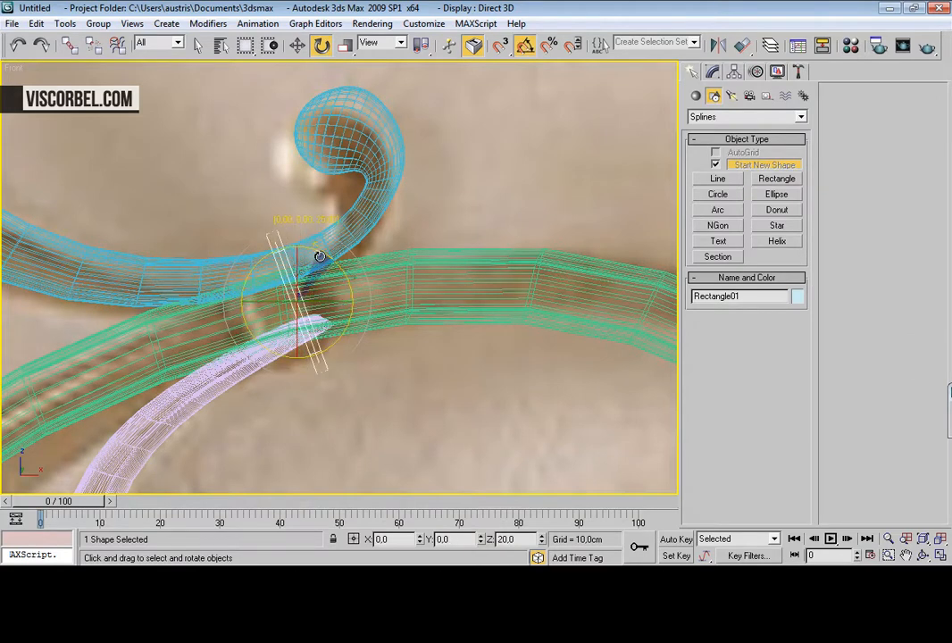
Step: Set the profile length to 1,72 cm and the rectangle length to 2,265 cm, and shift the connector over the joint
click(711, 73)
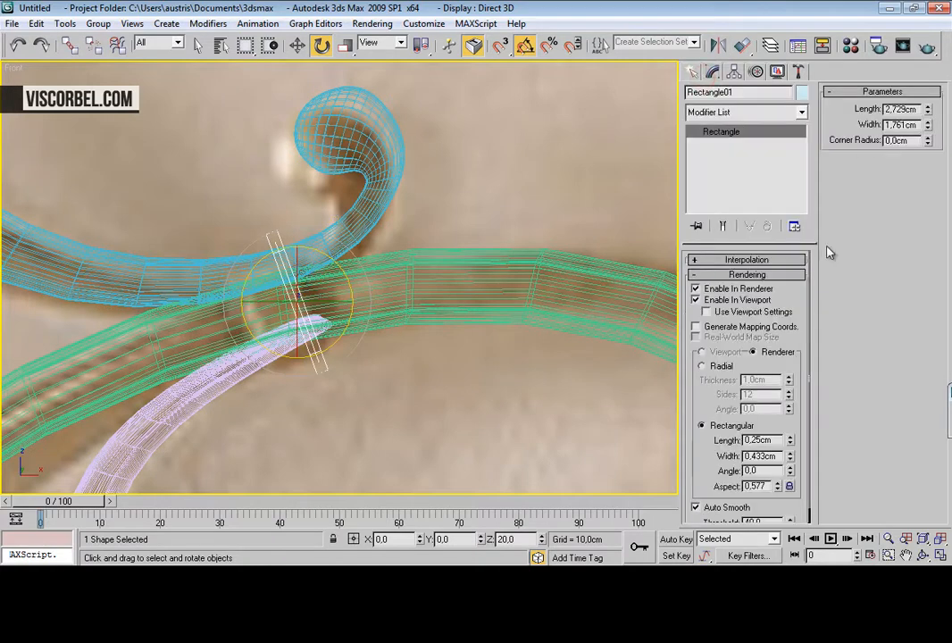
drag(794, 439, 768, 335)
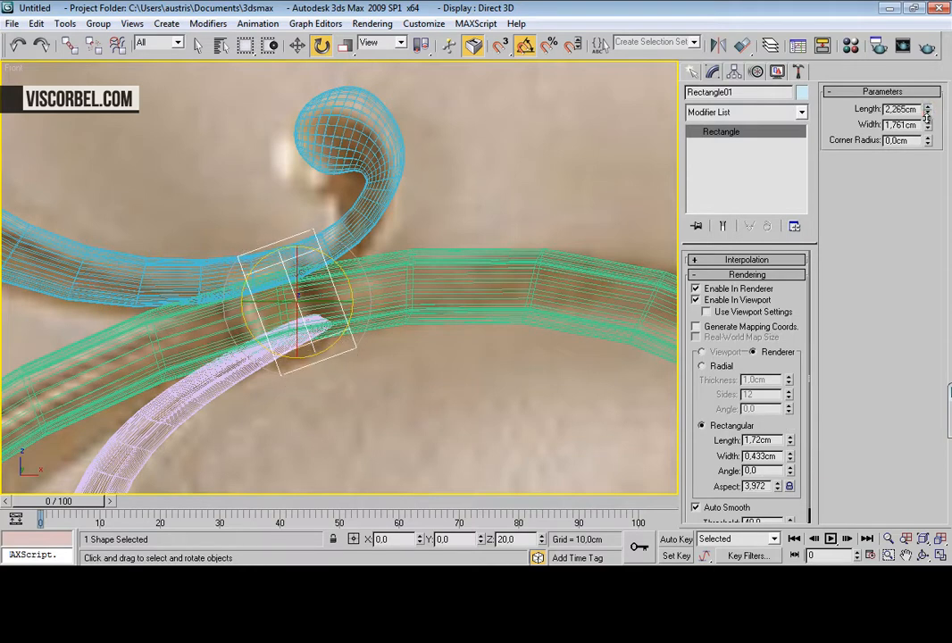
key(w)
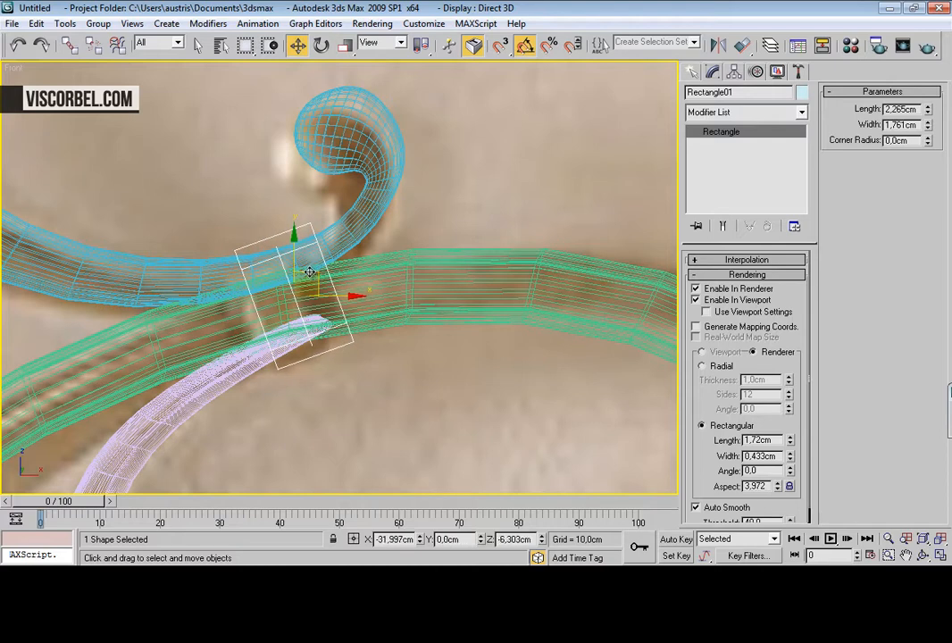
Step: Reduce the rectangle's width to 1,053 cm and move it along Y to -0,239 cm to enclose the joined bars in depth
key(p)
mouse_move(195, 229)
alt+middle_down()
mouse_move(333, 213)
mouse_move(326, 168)
mouse_move(275, 143)
alt+middle_up()
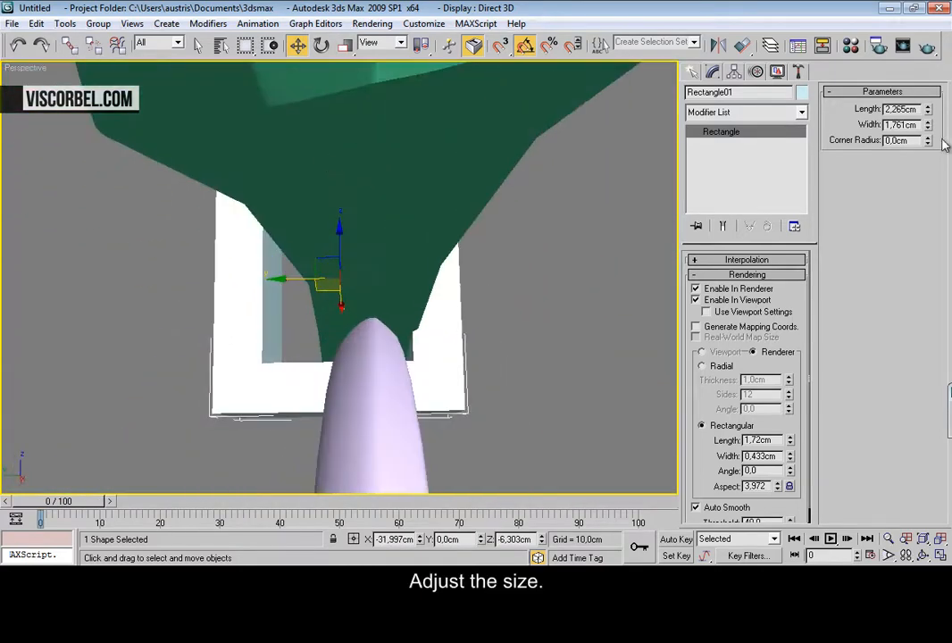
drag(929, 129, 931, 150)
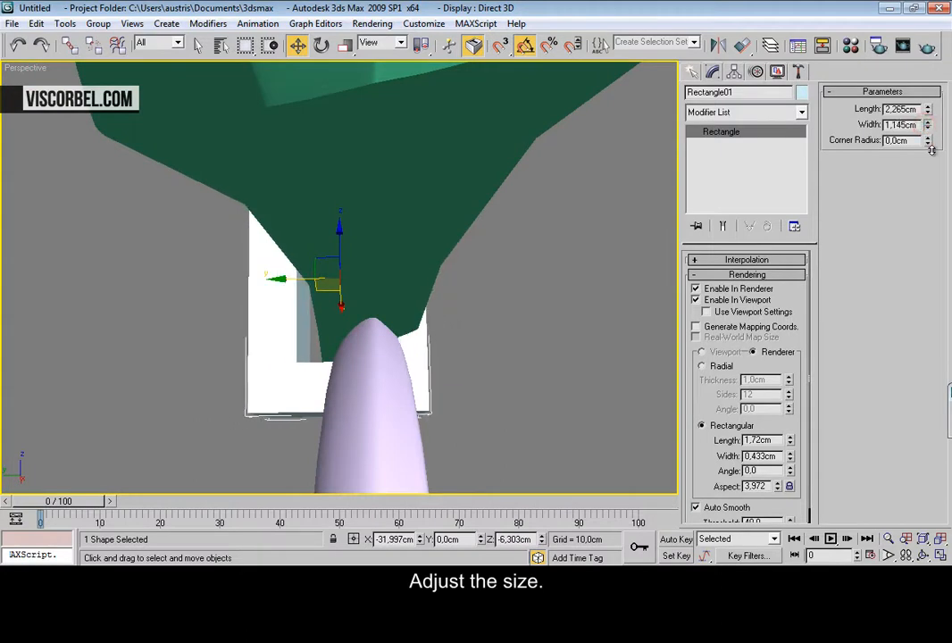
drag(283, 280, 314, 280)
alt+middle_drag(389, 244, 238, 265)
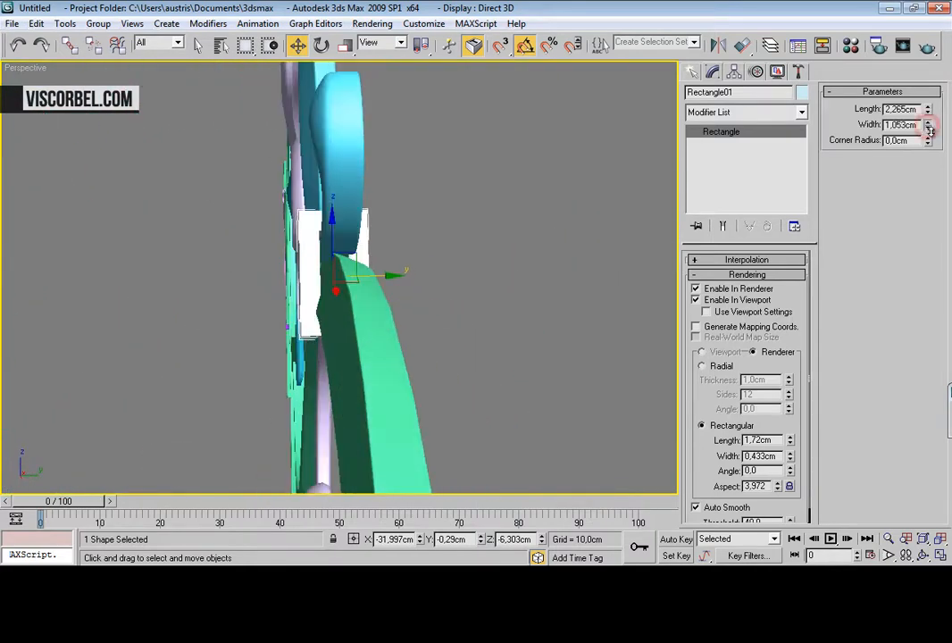
drag(378, 276, 381, 275)
mouse_move(381, 275)
alt+middle_down()
mouse_move(447, 213)
mouse_move(464, 249)
mouse_move(391, 264)
alt+middle_up()
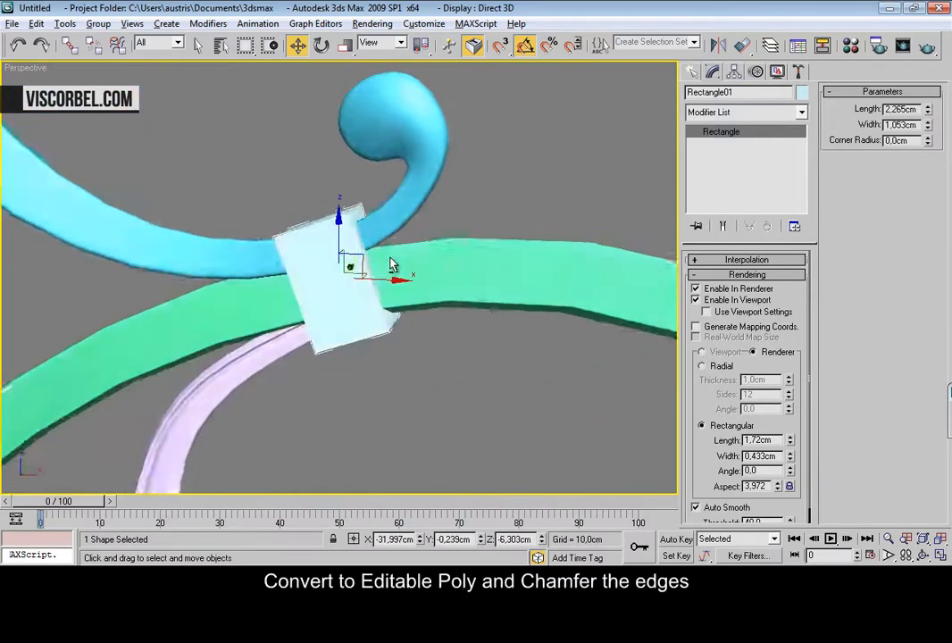
Step: Convert the connector rectangle to an Editable Poly
right_click(390, 264)
mouse_move(518, 365)
click(560, 393)
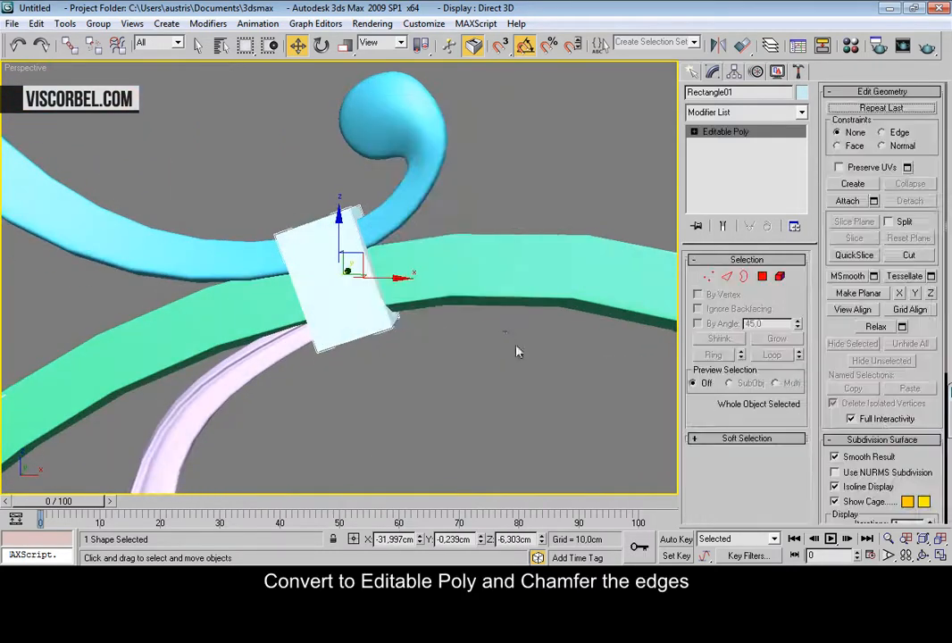
Step: Select all edges of the connector and chamfer them by a small amount with 1 segment
middle_drag(489, 317, 495, 322)
key(2)
key(ctrl+a)
scroll(503, 279, up, 4)
middle_drag(504, 278, 458, 318)
right_click(458, 323)
click(376, 403)
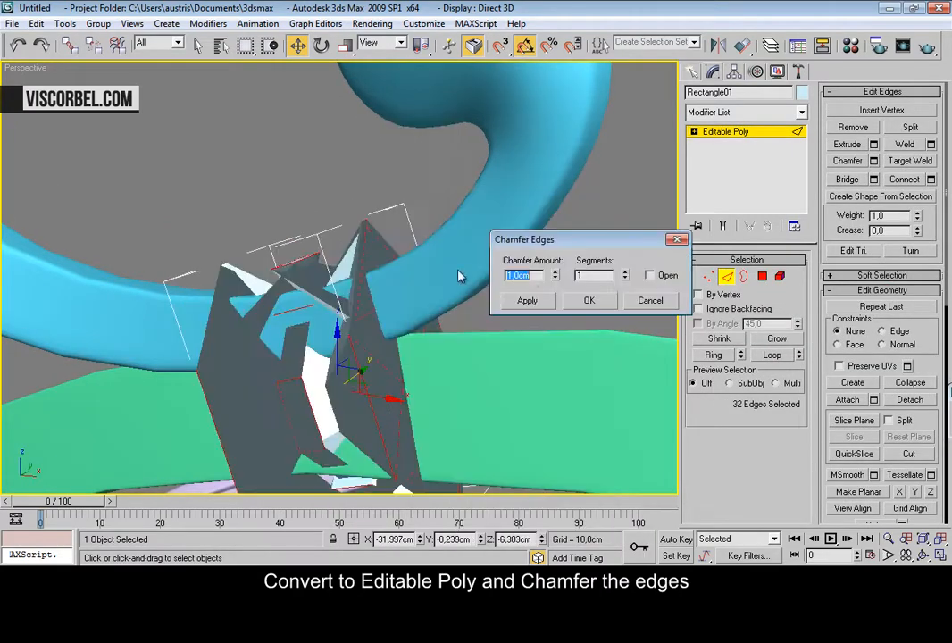
drag(555, 279, 556, 326)
click(590, 300)
key(2)
Step: Add a TurboSmooth modifier with 2 iterations to the connector, deselect it and check it against the scrolls
scroll(591, 300, down, 3)
click(712, 113)
scroll(733, 267, down, 10)
click(742, 396)
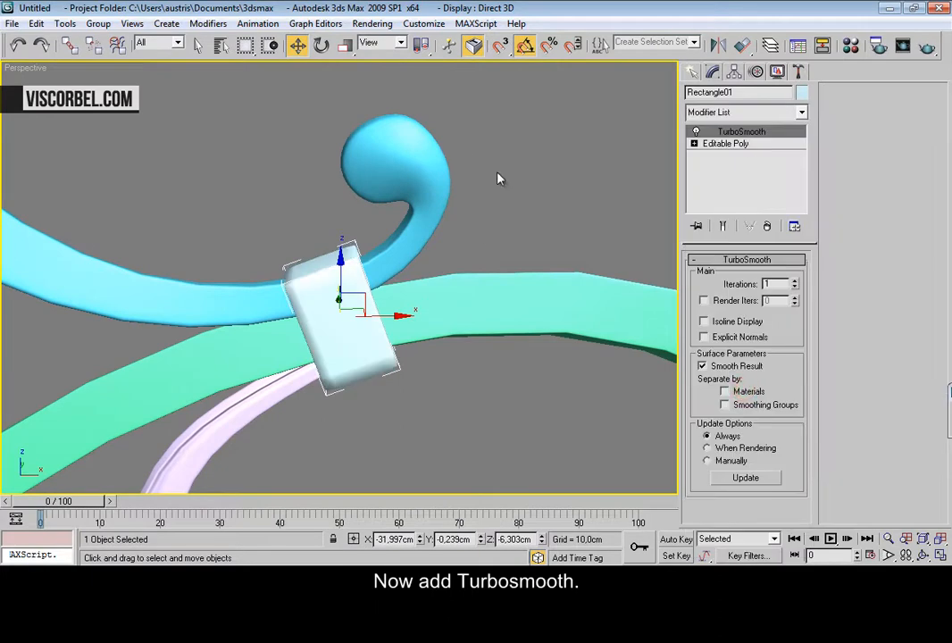
click(794, 281)
click(661, 231)
alt+middle_drag(429, 239, 287, 230)
scroll(432, 228, down, 4)
scroll(371, 250, down, 5)
scroll(286, 230, up, 5)
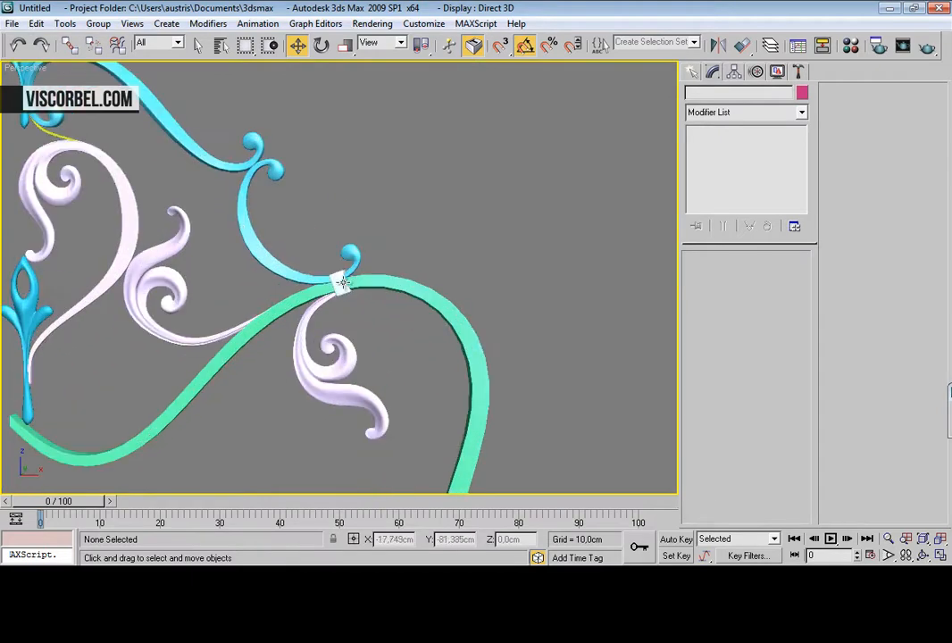
Step: Copy the connector onto the junction where the two upper blue scrolls meet
click(341, 274)
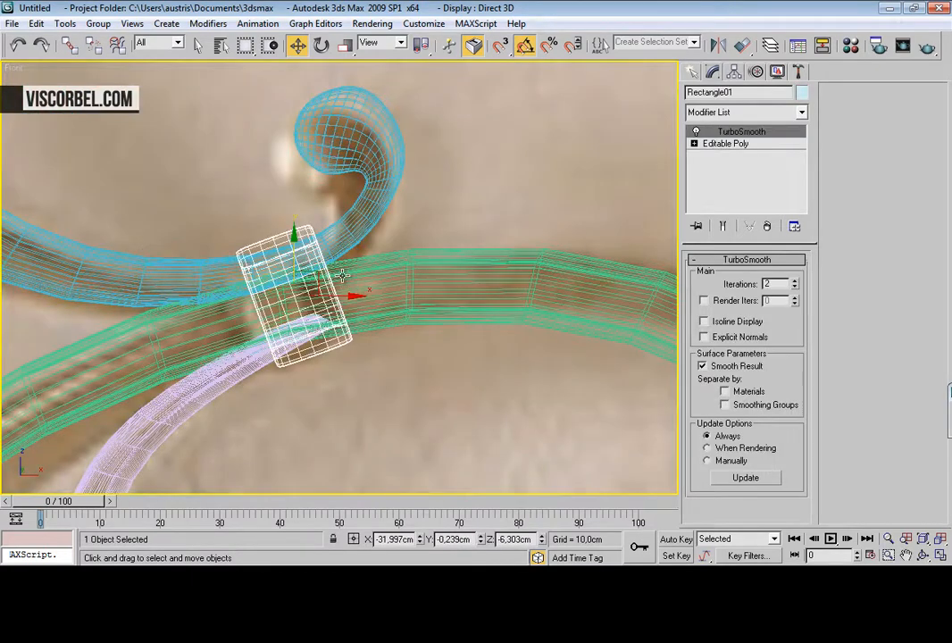
scroll(342, 275, down, 5)
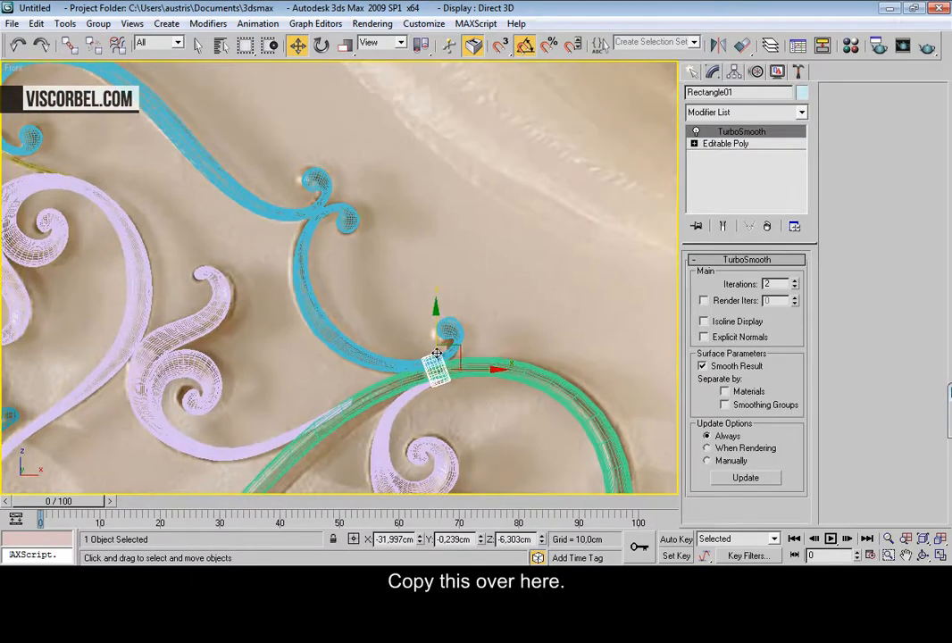
mouse_move(455, 348)
shift+mouse_down()
mouse_move(334, 191)
mouse_move(333, 202)
shift+mouse_up()
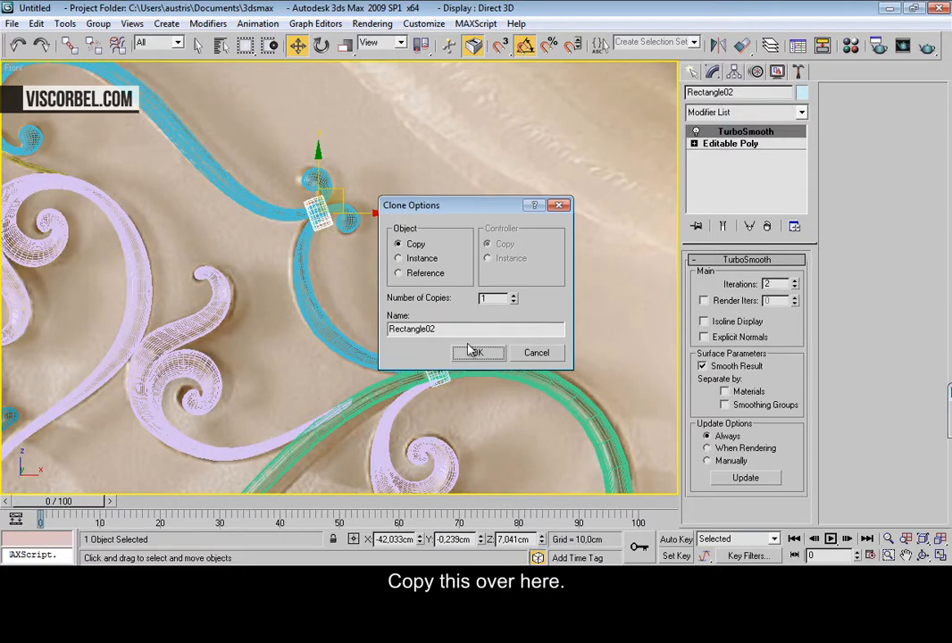
key(Return)
Step: Rotate the copied connector to follow the upper scroll junction and move it into place around both bars
key(z)
scroll(360, 237, down, 5)
key(e)
mouse_move(382, 247)
mouse_down()
mouse_move(375, 231)
mouse_move(358, 302)
mouse_move(365, 256)
mouse_up()
key(r)
key(w)
key(p)
key(z)
alt+middle_drag(288, 210, 298, 247)
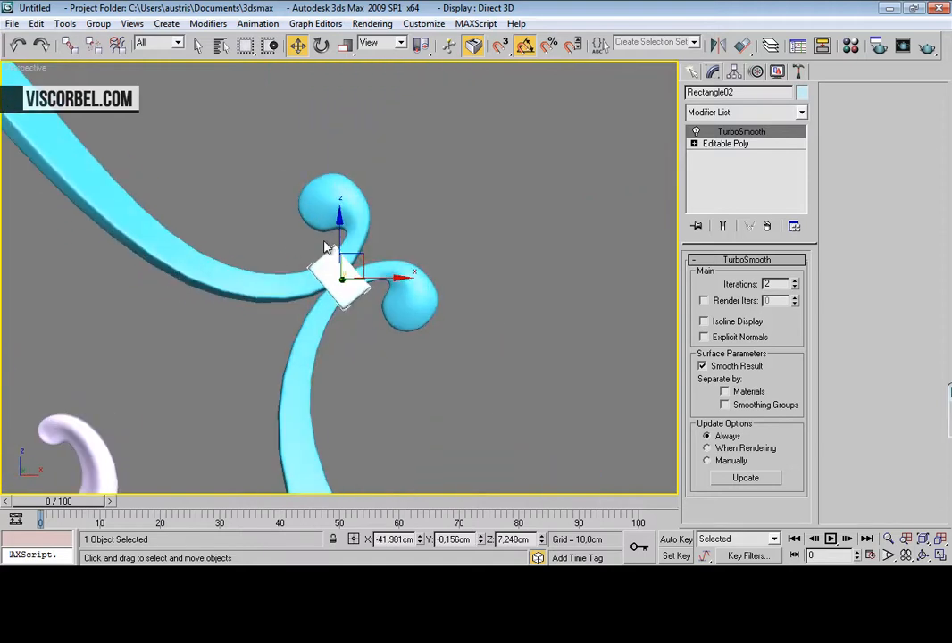
drag(366, 259, 365, 257)
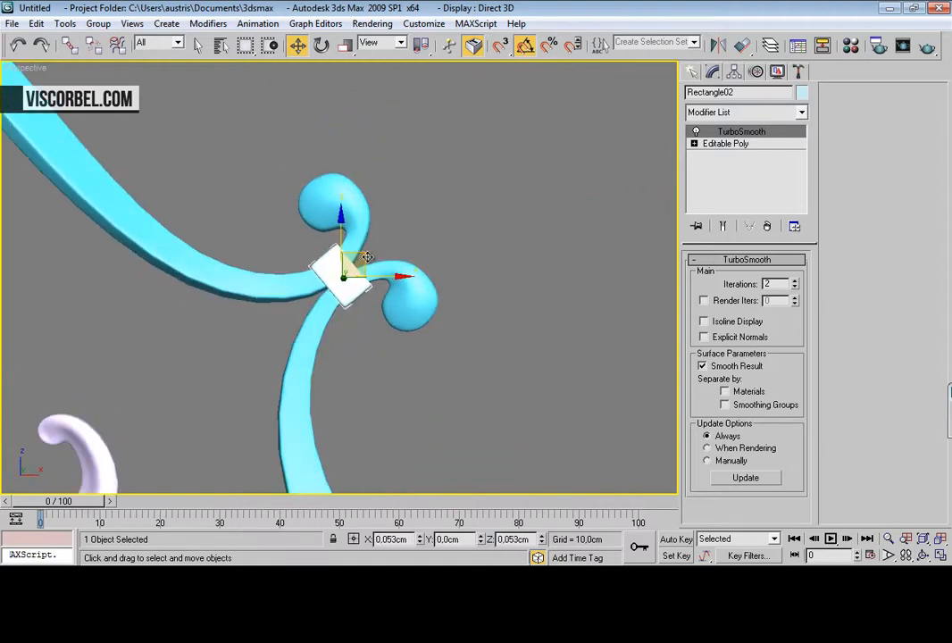
Step: Make another copy of the connector where the top leaf's stem meets the blue scroll
key(f)
scroll(285, 263, down, 6)
mouse_move(247, 245)
middle_down()
mouse_move(299, 242)
mouse_move(346, 274)
middle_up()
scroll(299, 242, up, 3)
scroll(478, 288, down, 2)
middle_drag(479, 288, 426, 337)
scroll(474, 168, up, 1)
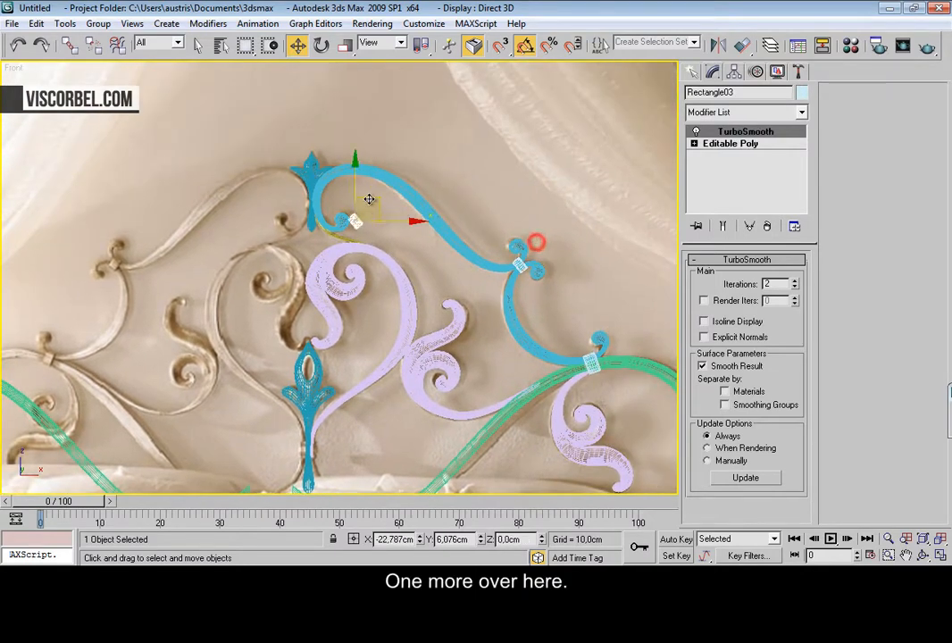
shift+drag(328, 176, 334, 182)
click(483, 376)
click(477, 359)
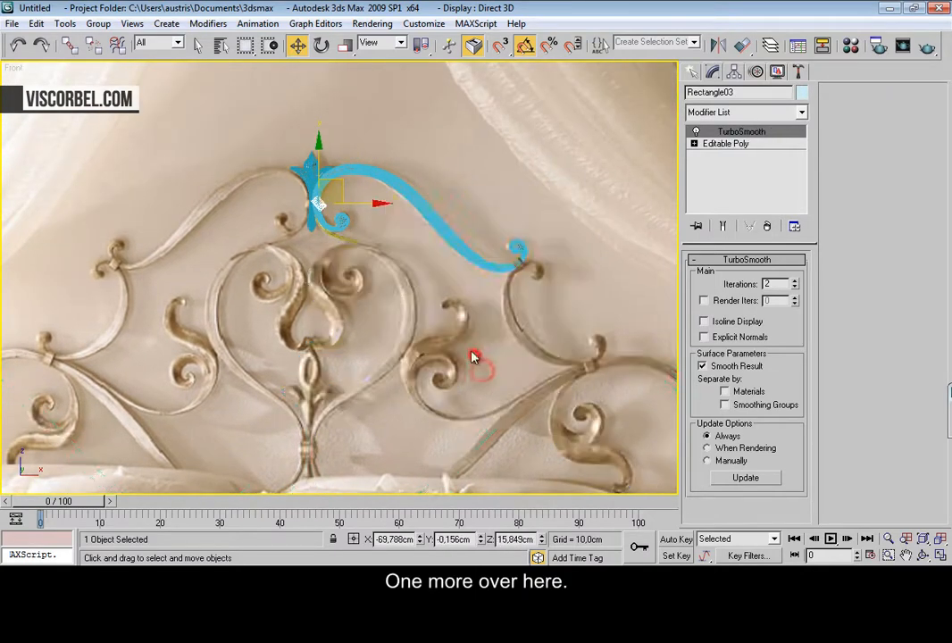
Step: Rotate the third connector until it lies horizontal and move it about 1 cm along negative X to center it on the leaf stem
key(z)
scroll(353, 251, down, 5)
key(e)
drag(385, 245, 366, 214)
key(w)
key(z)
drag(394, 279, 314, 281)
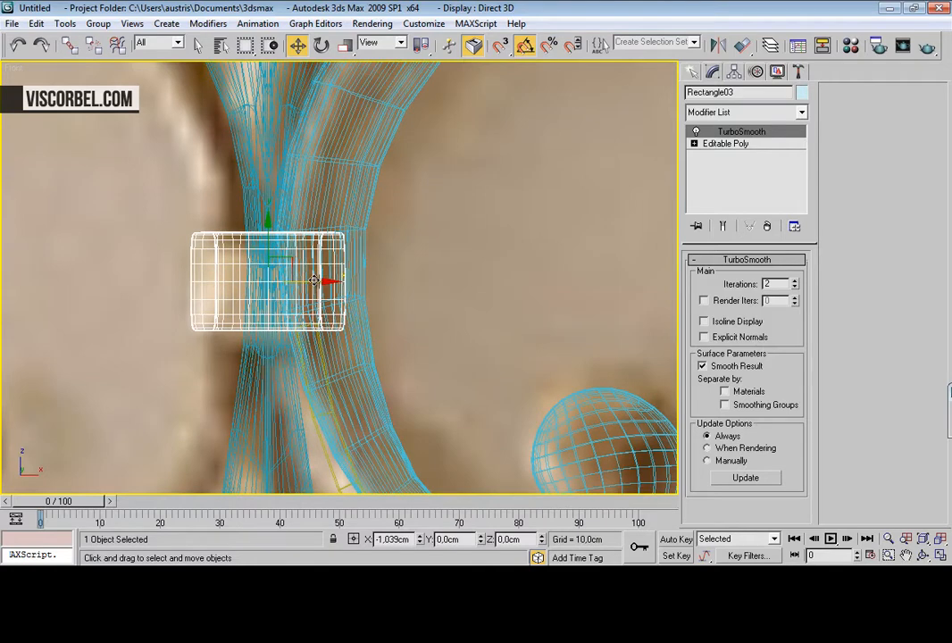
scroll(316, 280, down, 3)
scroll(316, 281, up, 3)
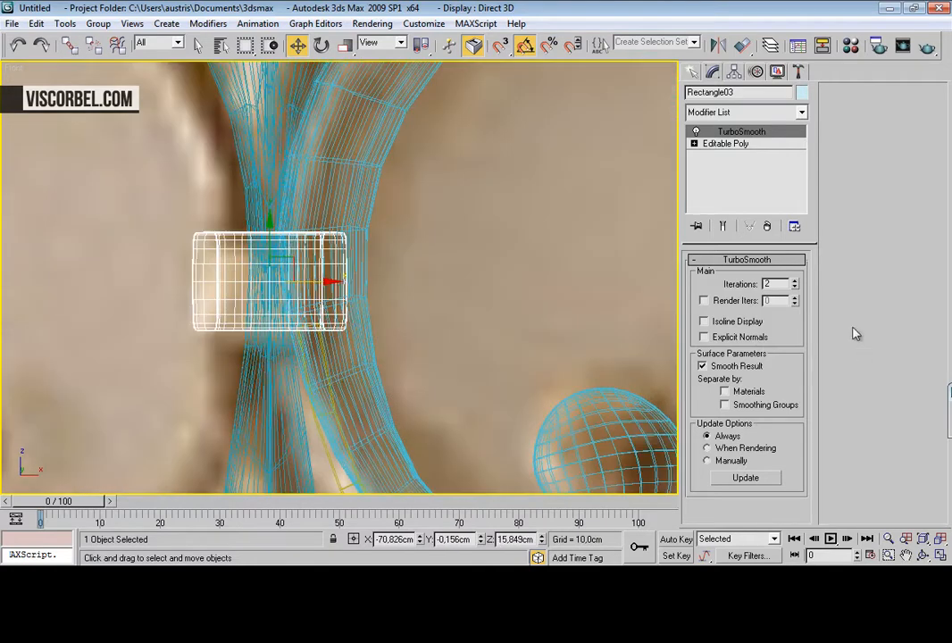
Step: Scale the third connector wider along X to span both bars and to about 111% along Y
key(r)
drag(331, 282, 356, 282)
drag(270, 220, 269, 214)
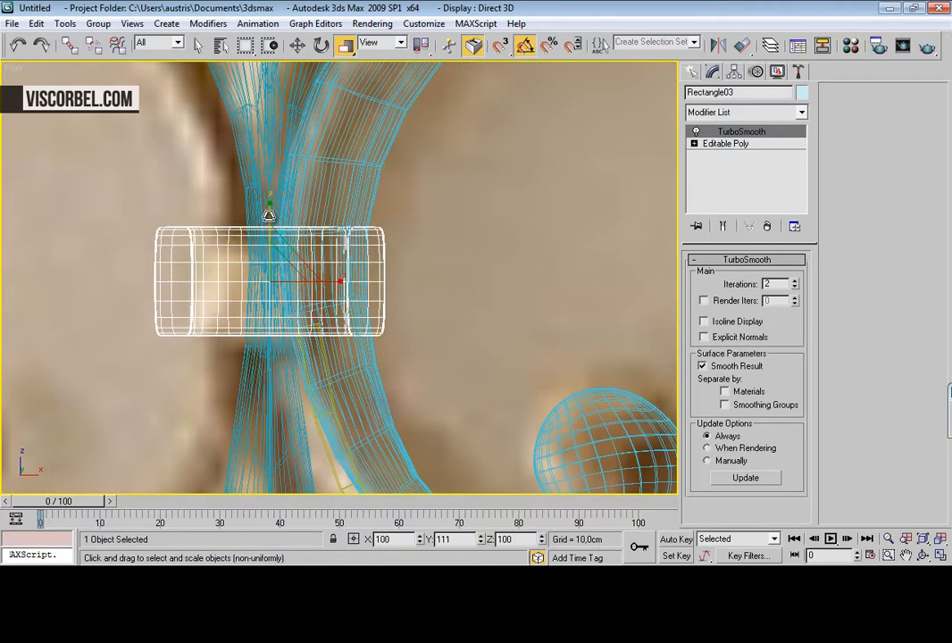
Step: Scale the third connector in depth so it wraps the top leaf's stem and the blue scroll, and deselect it
key(p)
alt+middle_drag(436, 314, 310, 295)
key(z)
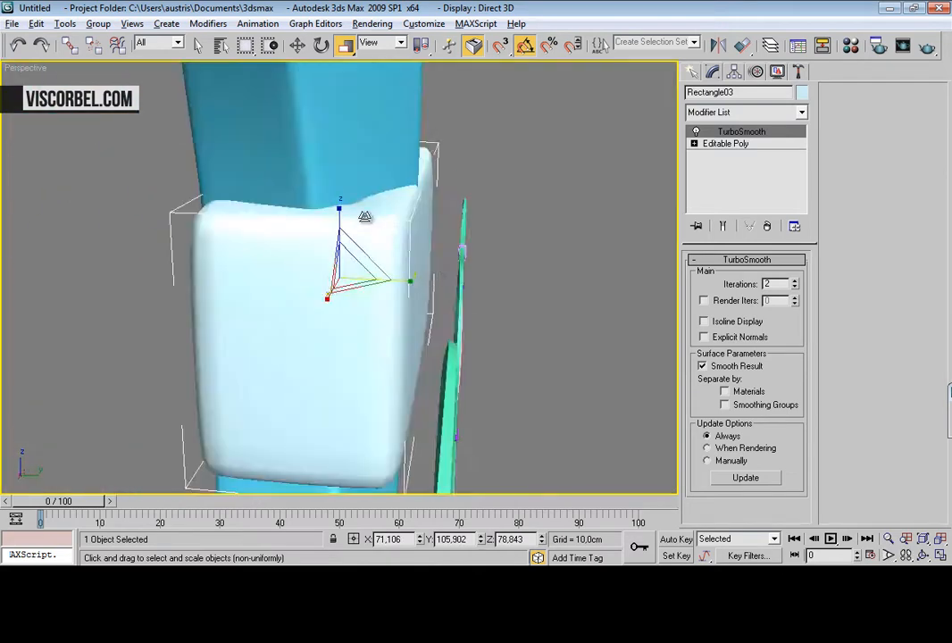
alt+middle_drag(352, 217, 418, 212)
drag(282, 284, 266, 287)
alt+middle_drag(265, 287, 513, 285)
scroll(437, 316, down, 7)
click(513, 274)
scroll(433, 279, down, 6)
middle_drag(432, 278, 428, 223)
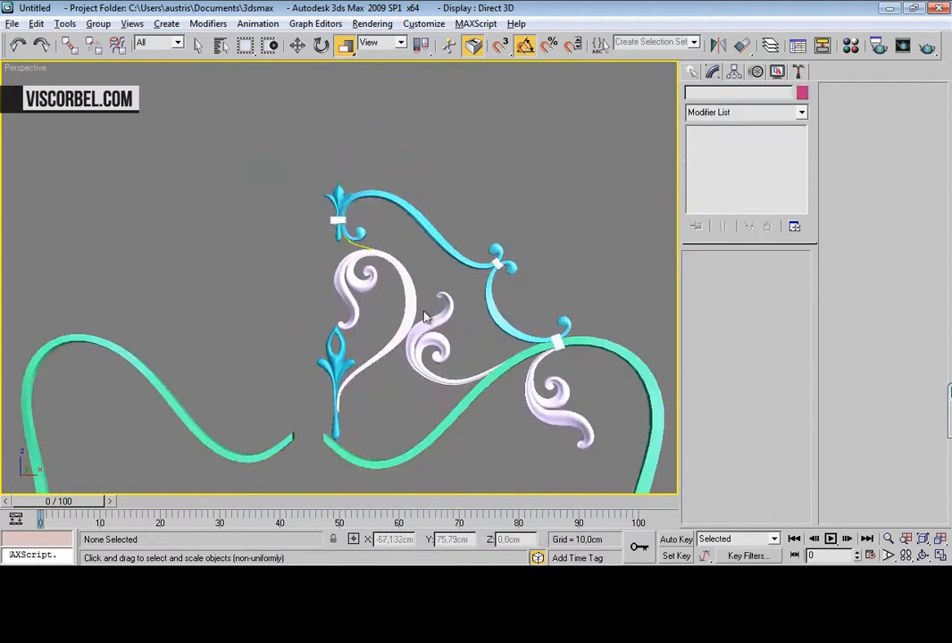
Step: Copy the footboard's center connector across to the headboard, onto the stem of the bottom leaf
middle_drag(424, 302, 399, 206)
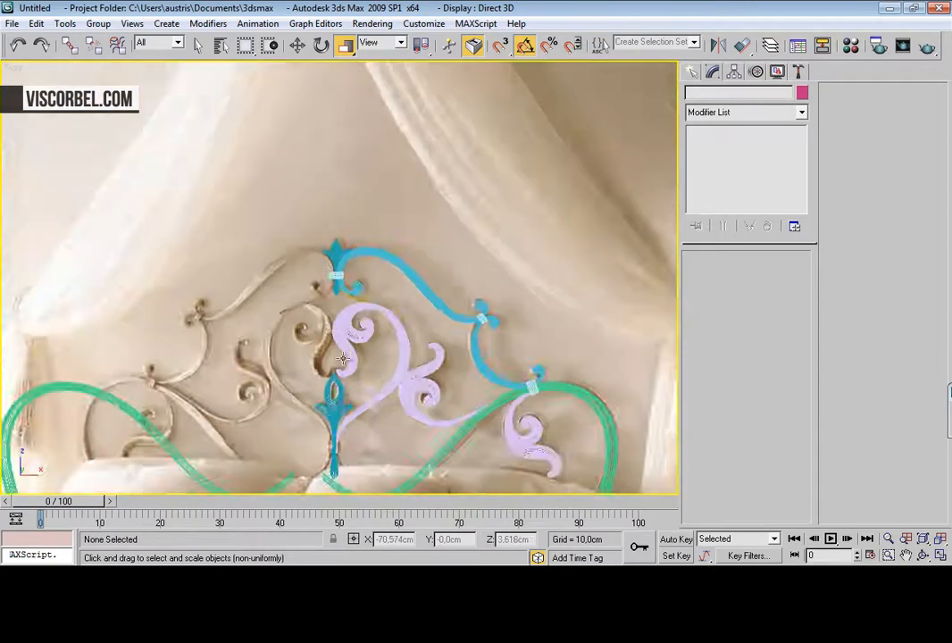
scroll(399, 221, down, 3)
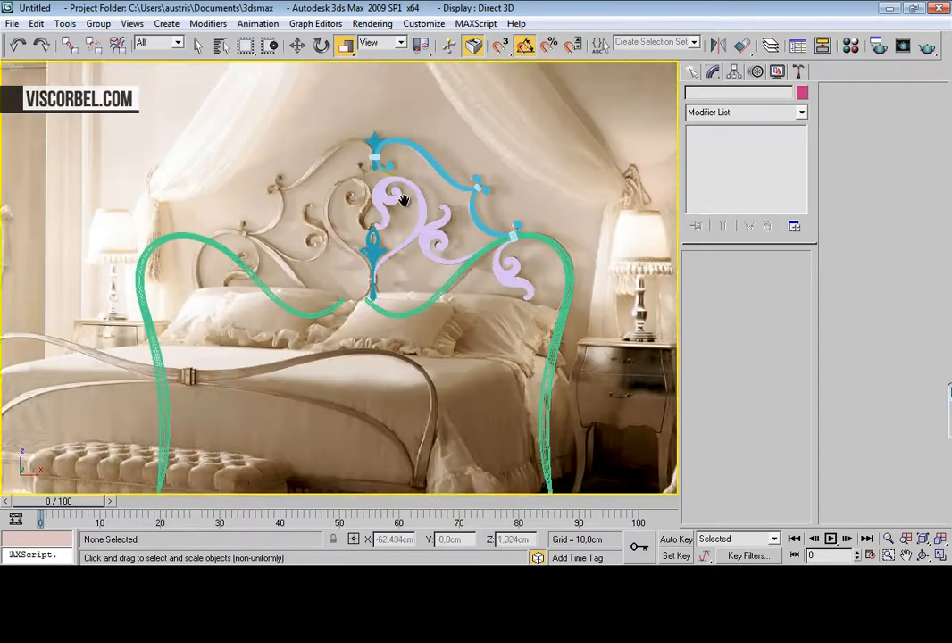
scroll(406, 197, up, 2)
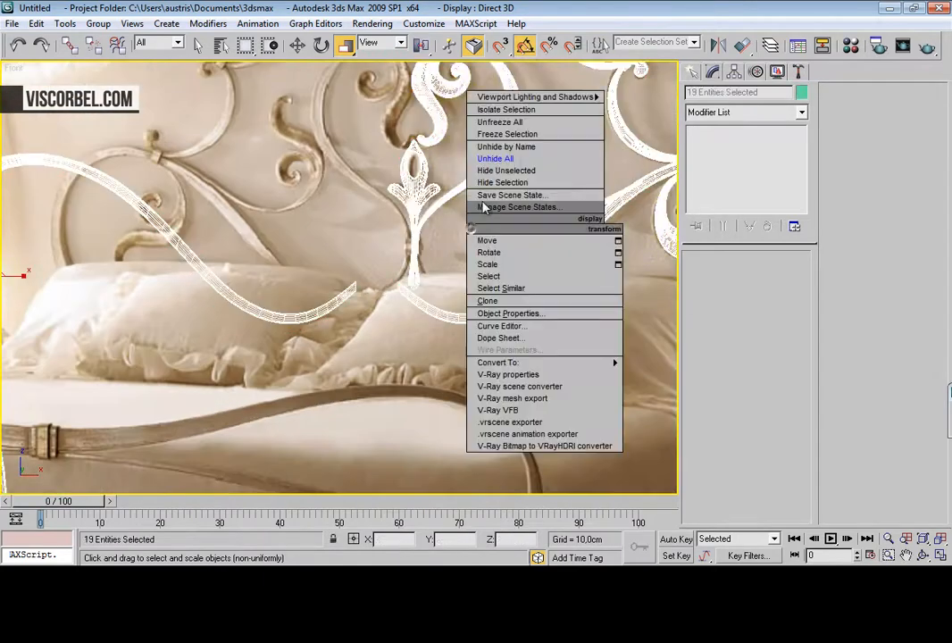
key(Escape)
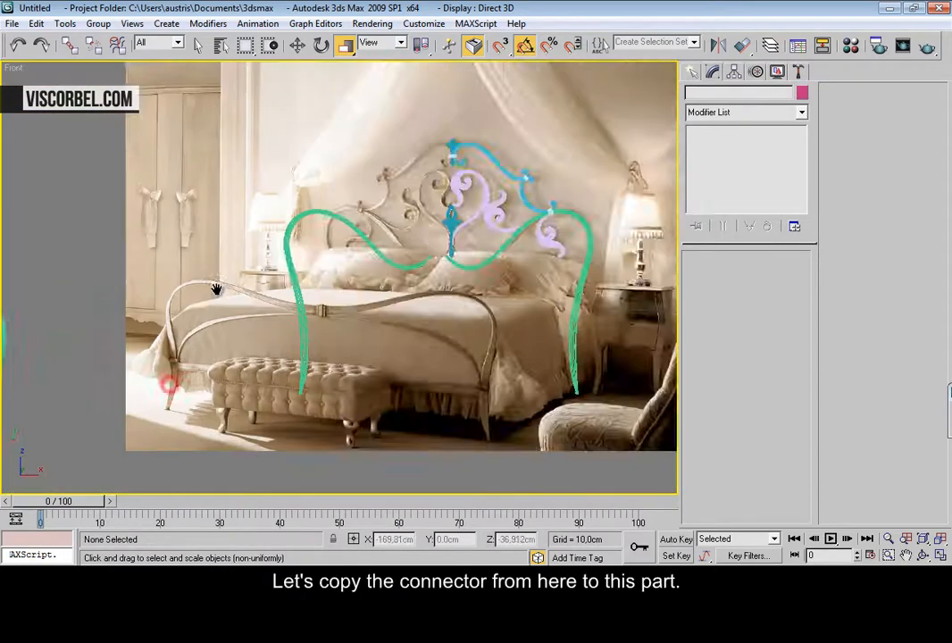
middle_drag(216, 288, 388, 291)
scroll(388, 291, up, 6)
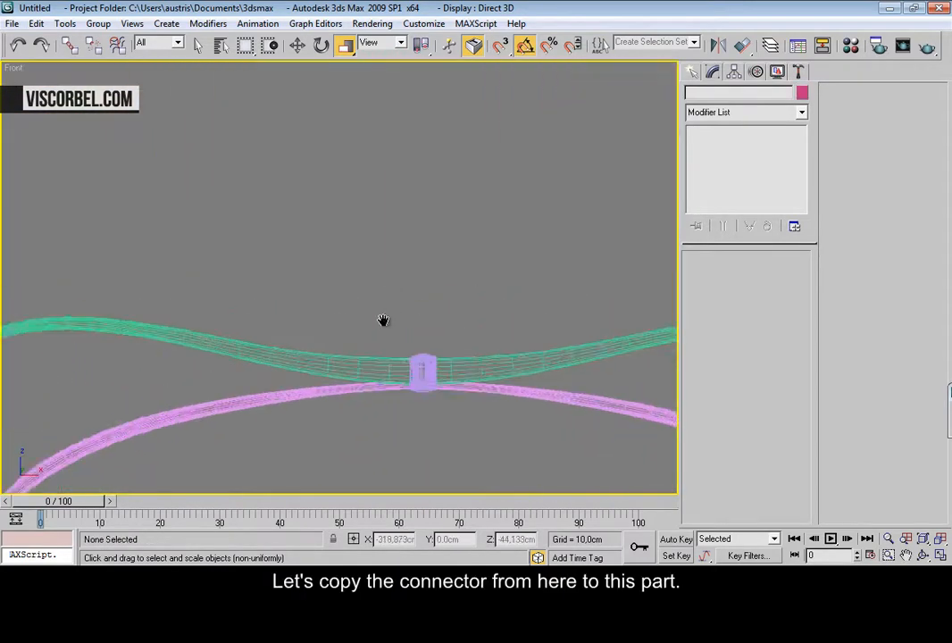
middle_drag(410, 357, 331, 232)
scroll(330, 220, up, 5)
click(331, 220)
scroll(330, 220, down, 7)
middle_drag(460, 242, 268, 245)
key(w)
middle_drag(325, 258, 98, 322)
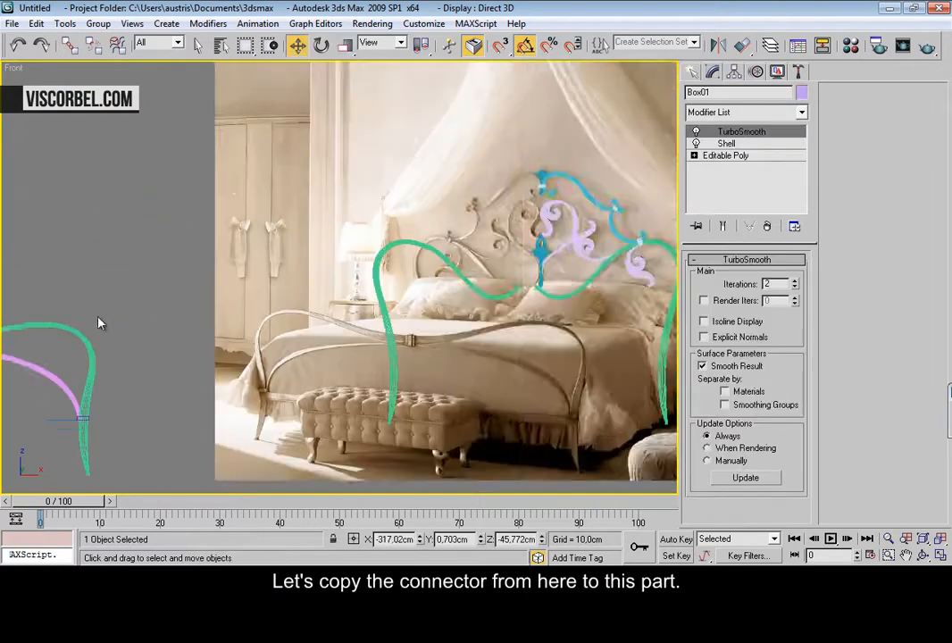
scroll(130, 306, down, 2)
shift+drag(82, 311, 251, 281)
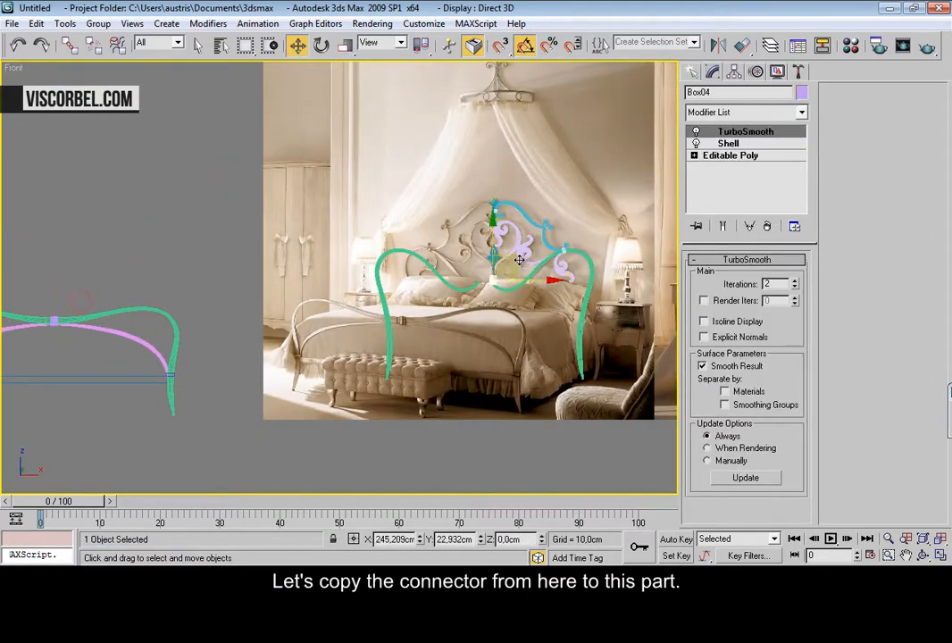
shift+drag(516, 256, 516, 257)
click(478, 353)
Step: Scale the copied connector to about 132% along Y and lower it slightly over the joint of leaf stem and scroll
scroll(416, 284, up, 6)
key(e)
mouse_move(386, 272)
mouse_down()
mouse_move(391, 266)
mouse_move(390, 295)
mouse_move(375, 268)
mouse_move(408, 227)
mouse_move(394, 300)
mouse_up()
key(w)
key(r)
drag(386, 187, 386, 168)
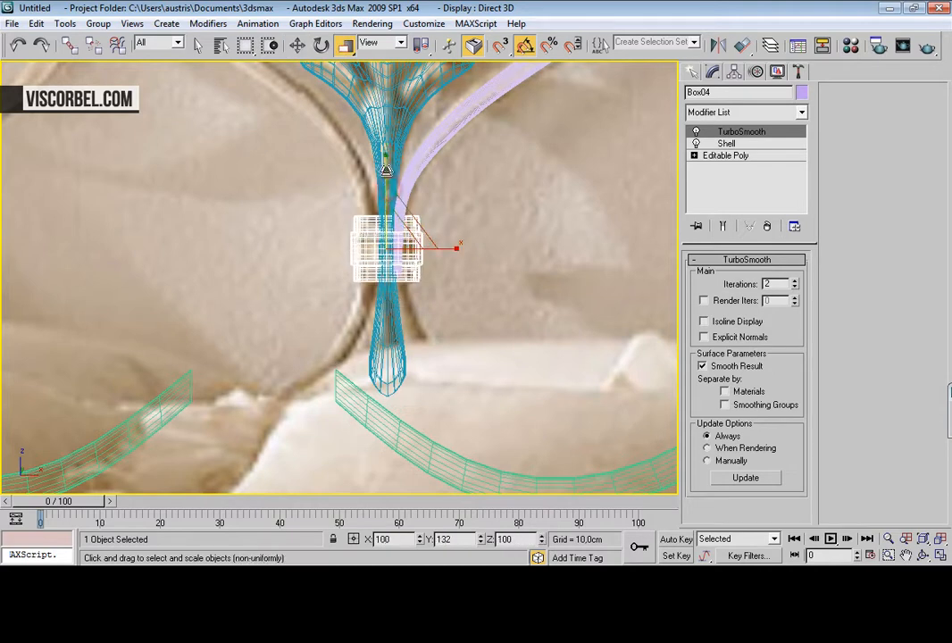
key(w)
drag(400, 224, 398, 231)
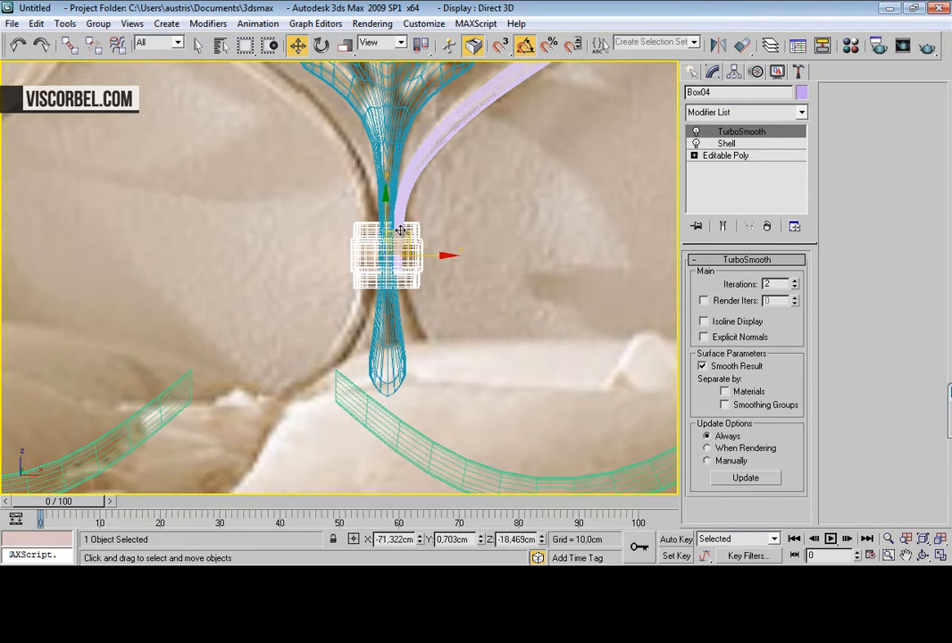
Step: Move the bottom connector in depth to about 0.174 cm on Y so it surrounds the stems
key(p)
key(z)
mouse_move(408, 221)
alt+middle_down()
mouse_move(330, 251)
mouse_move(369, 295)
alt+middle_up()
alt+middle_drag(449, 266, 640, 215)
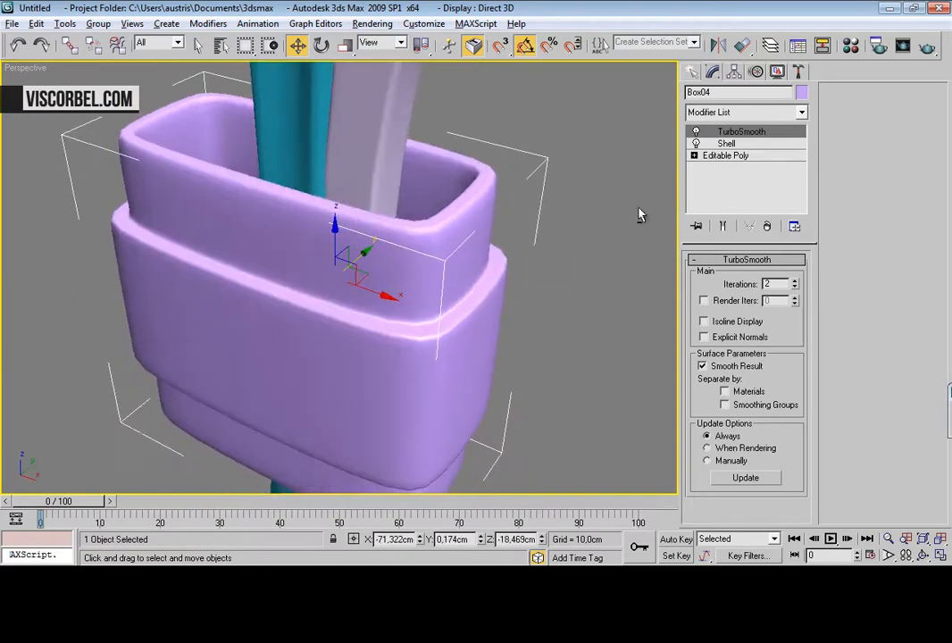
Step: Increase the Shell thickness of the bottom connector to fill the gap around the stems
click(738, 143)
drag(795, 279, 773, 225)
click(589, 187)
click(383, 258)
alt+middle_drag(382, 258, 363, 240)
scroll(362, 240, down, 3)
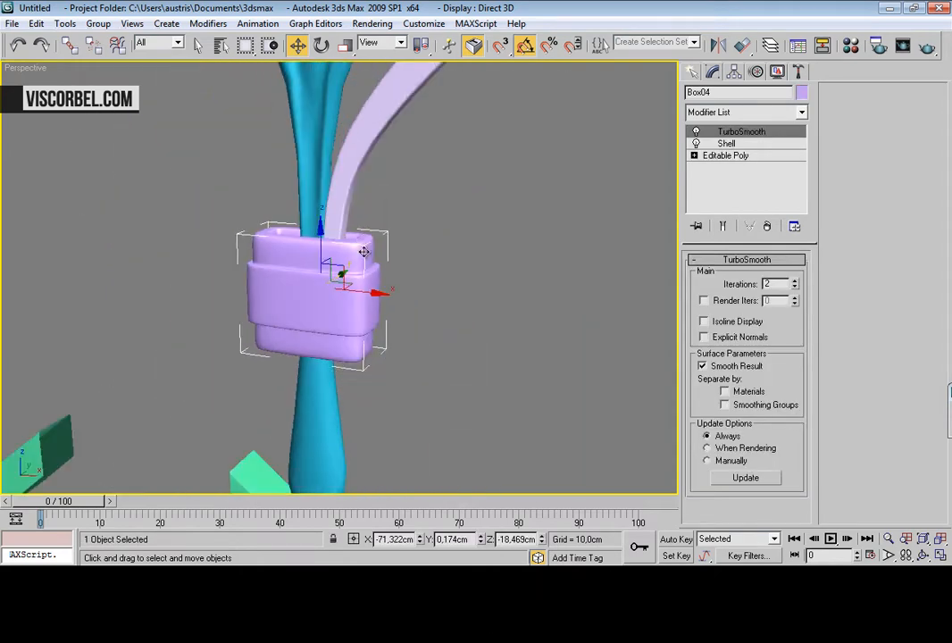
Step: Scale the bottom connector narrower along X and deselect it
key(r)
drag(393, 293, 367, 287)
click(444, 253)
scroll(397, 231, down, 7)
alt+middle_drag(394, 230, 366, 273)
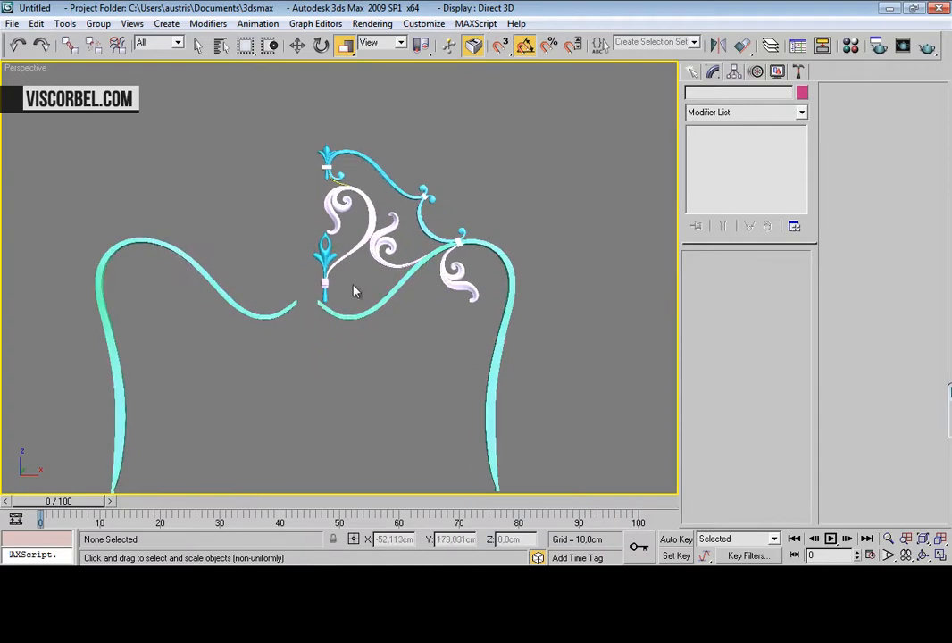
Step: Move the vertices at the green frame's lower inner end so that the bar rises into the bottom connector
click(352, 320)
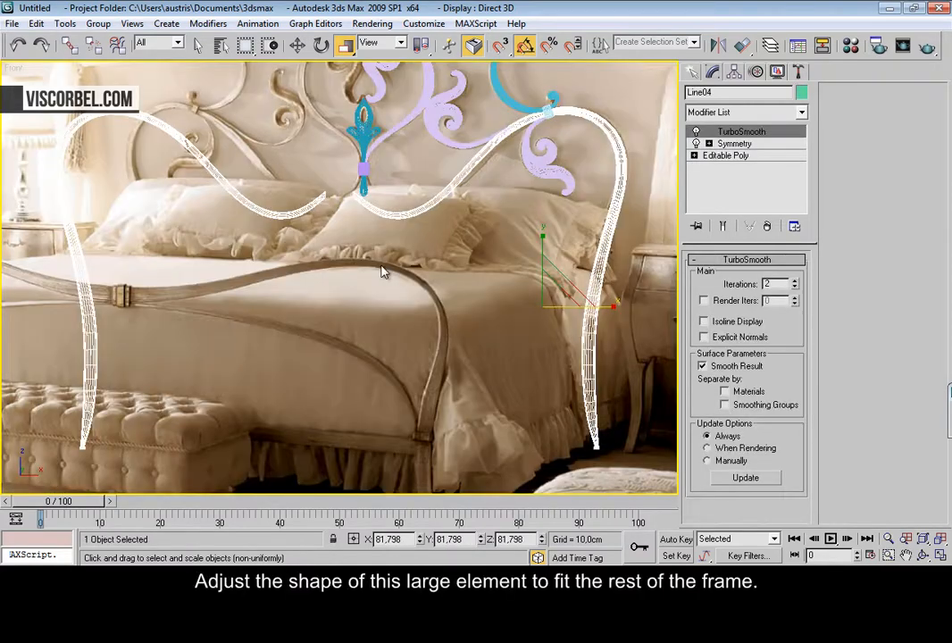
middle_drag(413, 161, 362, 243)
scroll(328, 290, up, 3)
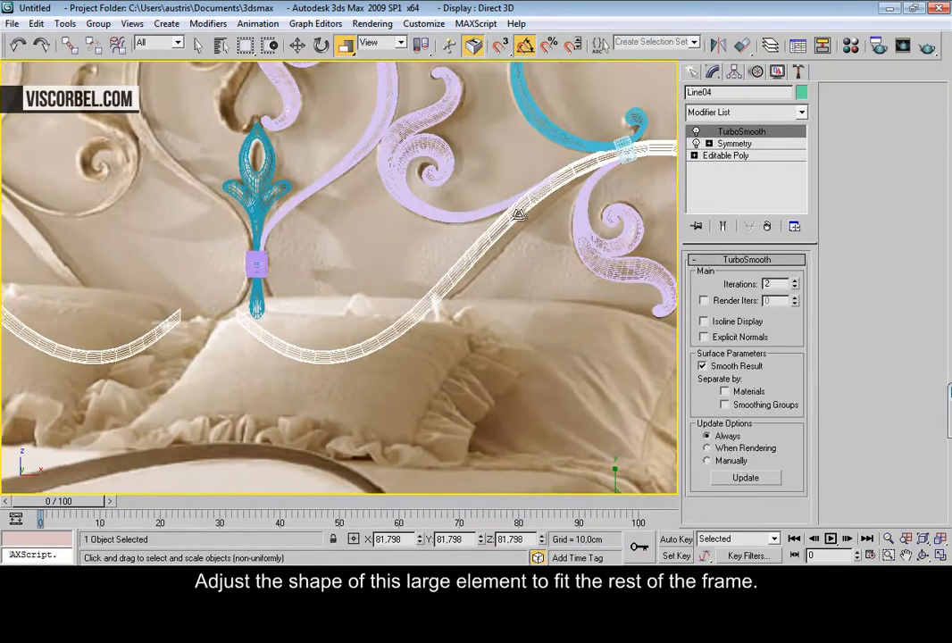
scroll(513, 215, down, 2)
middle_drag(515, 203, 352, 171)
scroll(293, 303, up, 2)
middle_drag(293, 303, 402, 325)
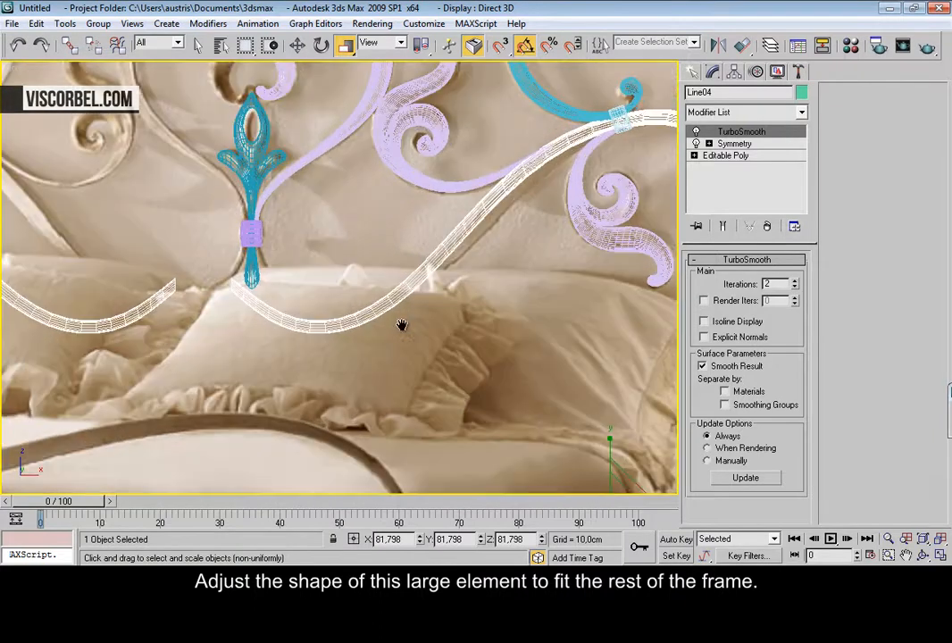
scroll(208, 207, down, 2)
click(741, 156)
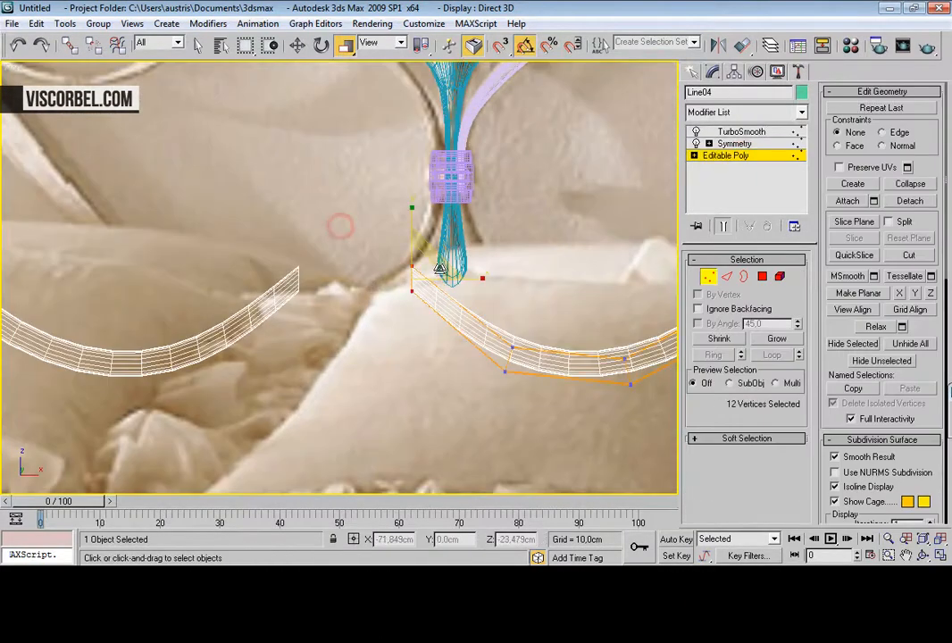
drag(439, 255, 484, 173)
key(w)
drag(534, 333, 514, 276)
Step: Rotate the vertex groups along the green frame's lower bend to smooth its curve, and leave vertex editing
scroll(536, 323, down, 2)
middle_drag(538, 325, 444, 321)
key(e)
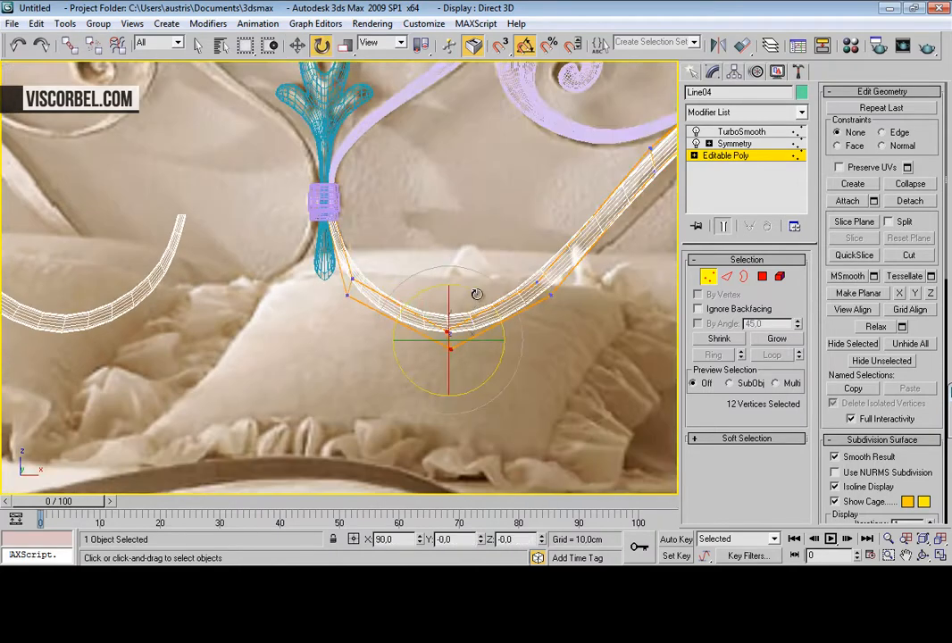
drag(307, 256, 375, 309)
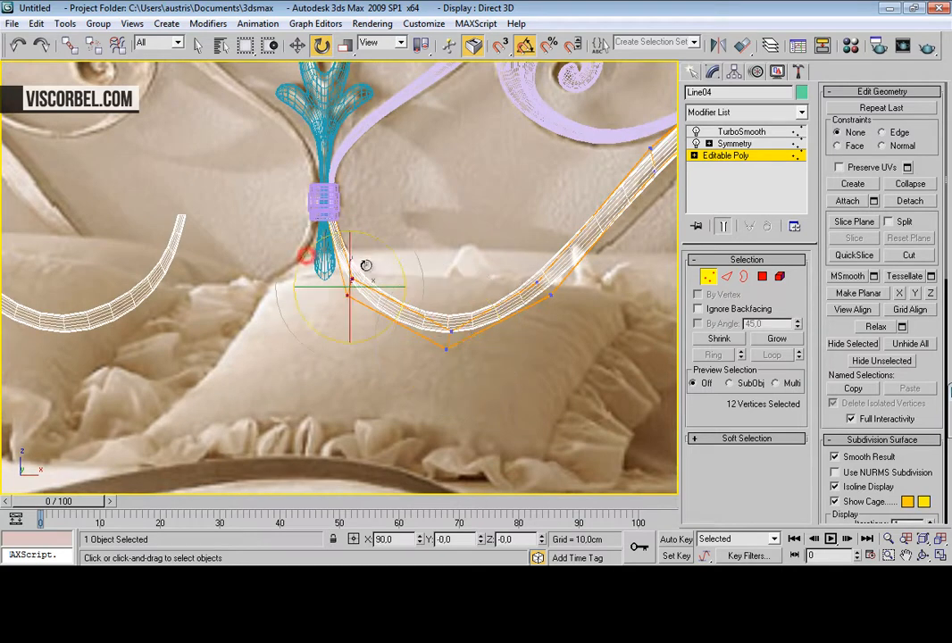
drag(377, 242, 395, 248)
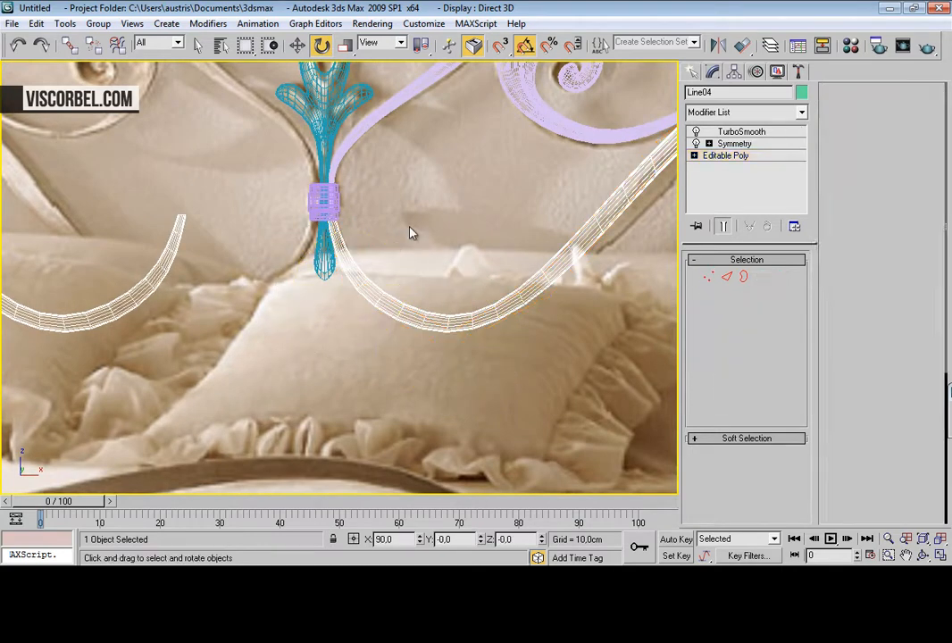
scroll(412, 231, down, 5)
click(363, 382)
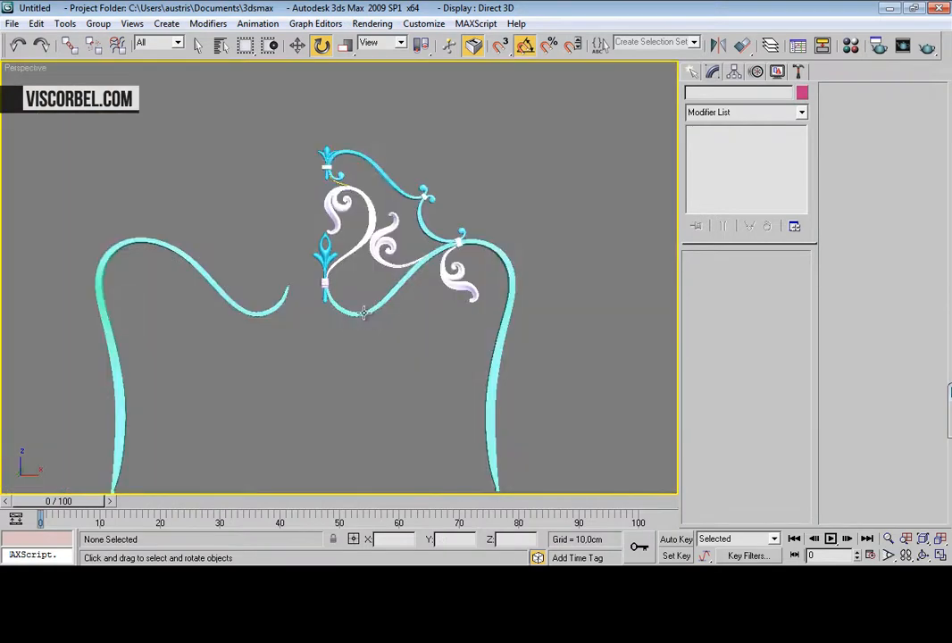
Step: Delete the Symmetry modifier from the green frame
alt+middle_drag(357, 313, 446, 312)
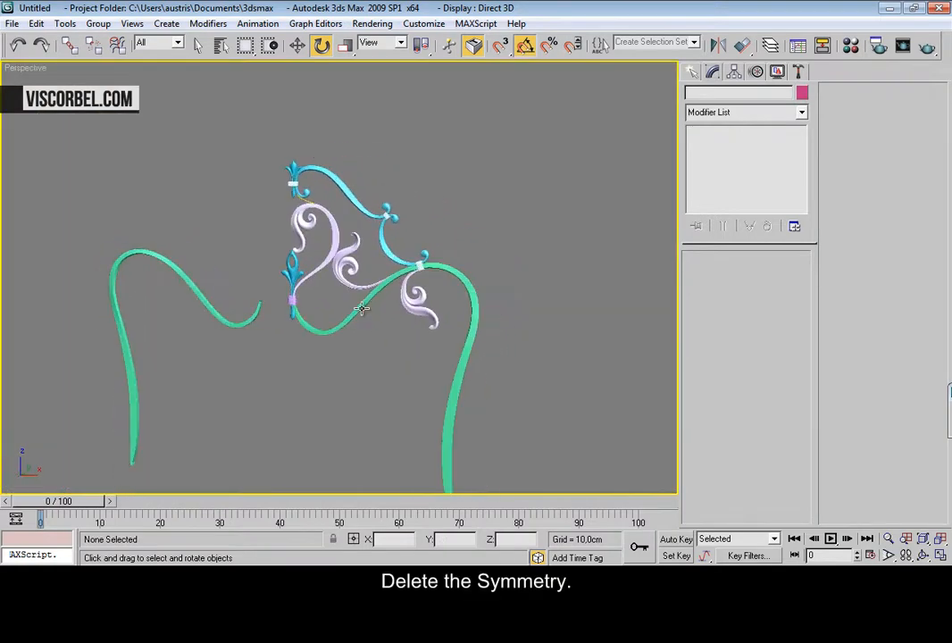
click(395, 271)
click(734, 143)
right_click(736, 143)
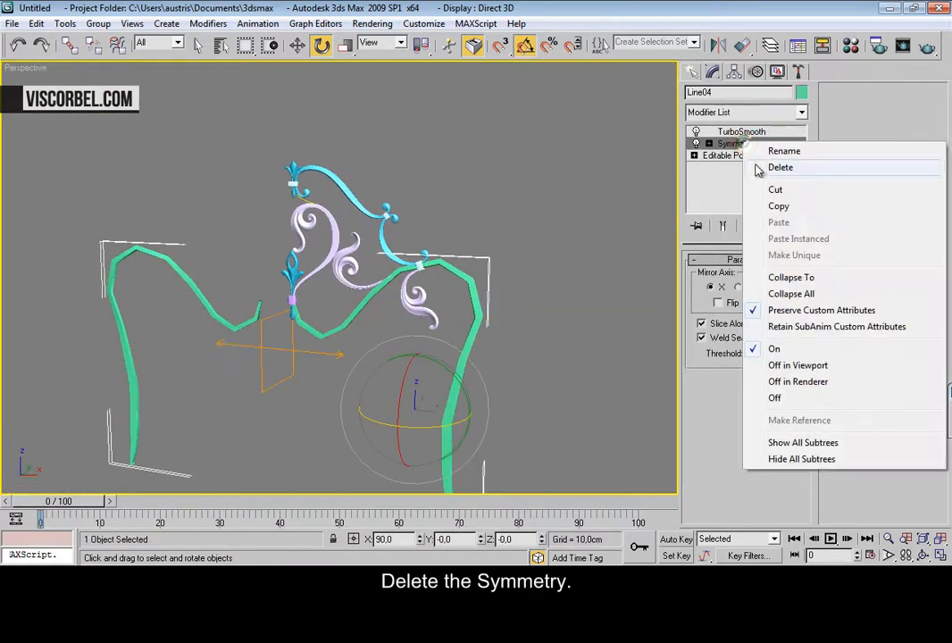
click(782, 166)
click(481, 153)
Step: Select the frame half, scrolls and side connectors without the central pieces, and mirror them along X as a copy
alt+middle_drag(390, 248, 418, 236)
key(f)
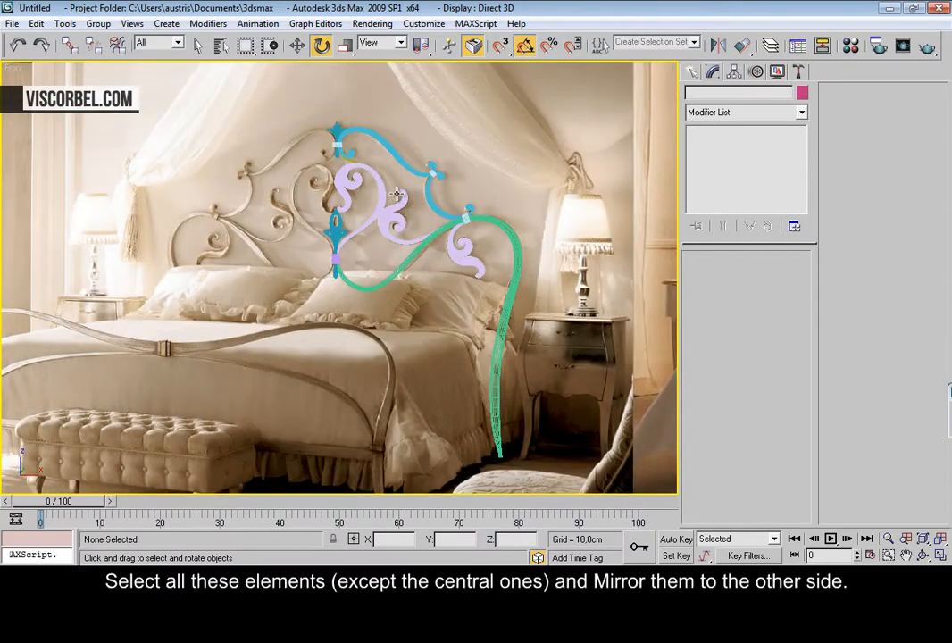
drag(352, 424, 352, 425)
scroll(400, 307, up, 4)
middle_drag(404, 218, 424, 181)
scroll(402, 251, down, 2)
scroll(382, 231, down, 2)
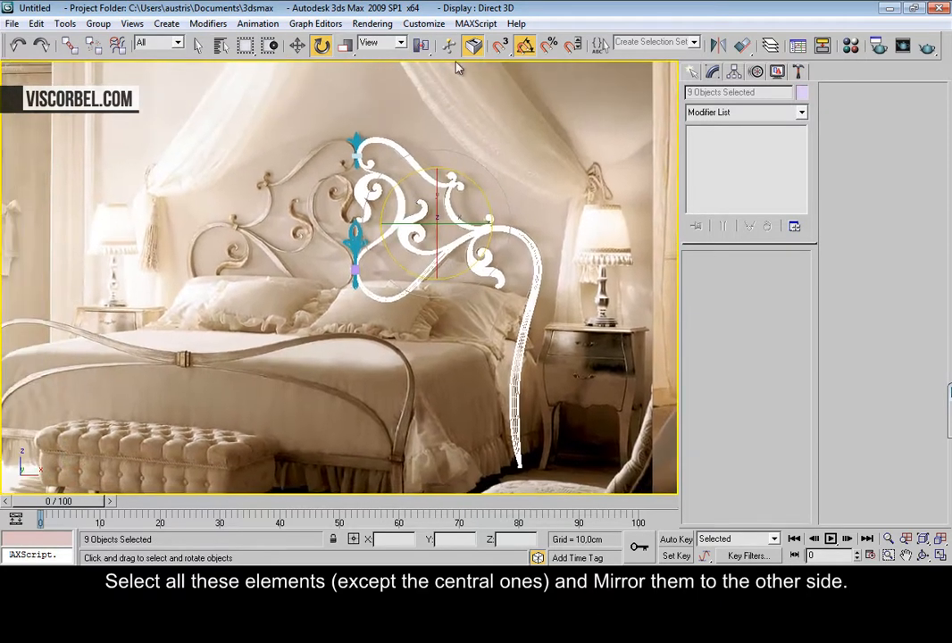
click(717, 46)
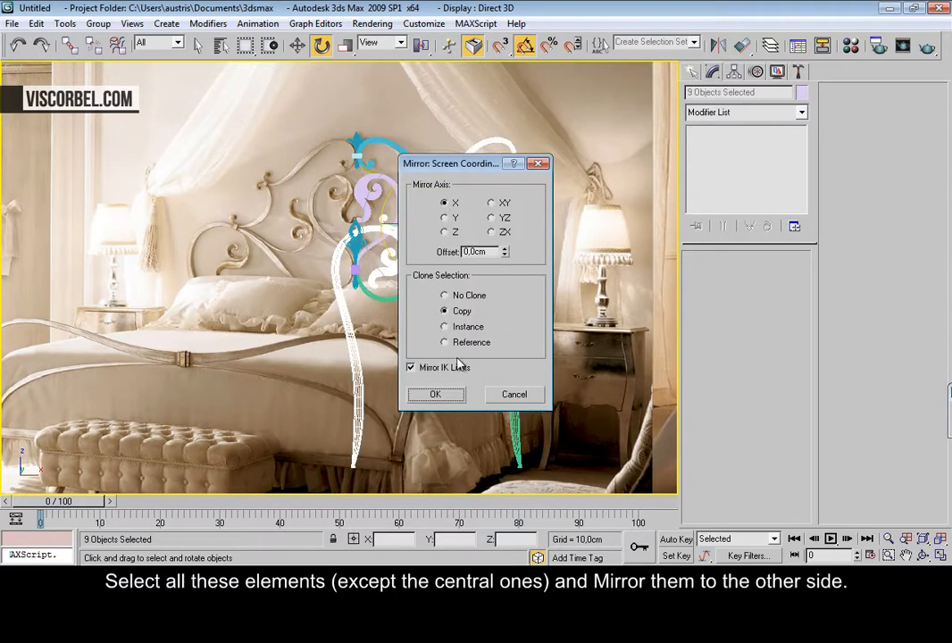
click(447, 395)
Step: Move the mirrored copies along negative X until both headboard halves meet at the center line
key(w)
scroll(436, 326, up, 5)
drag(560, 246, 241, 255)
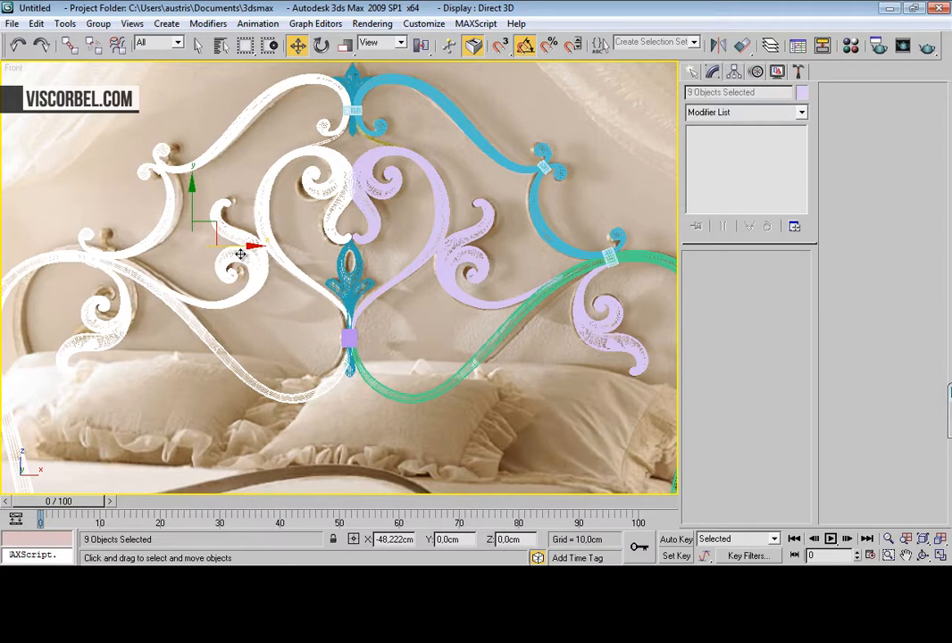
Step: Center the bottom leaf and its connector along X between the two mirrored halves
scroll(275, 384, up, 2)
middle_drag(282, 393, 282, 338)
scroll(282, 338, up, 4)
click(379, 315)
click(360, 154)
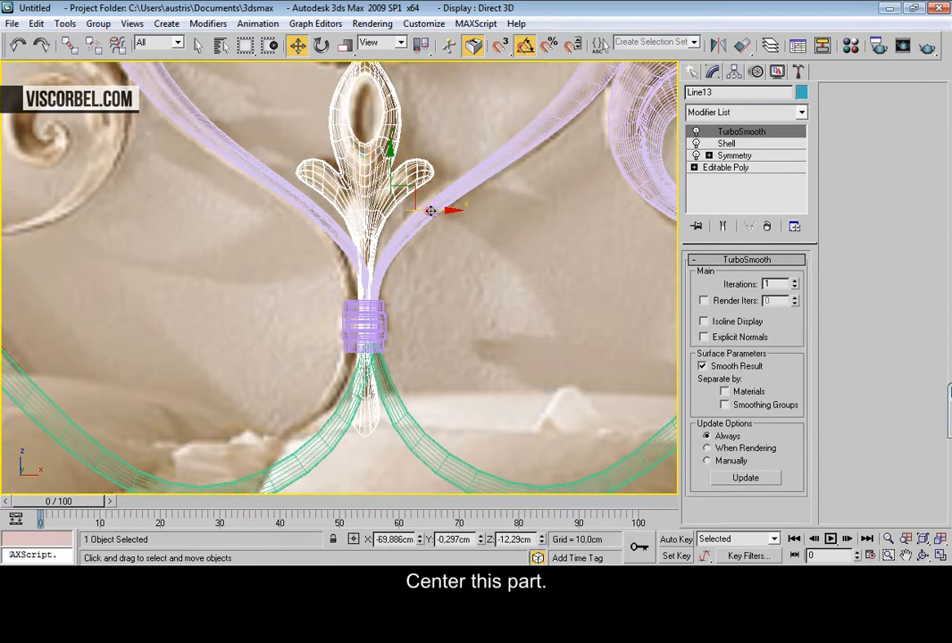
drag(427, 211, 433, 211)
drag(376, 325, 382, 323)
click(425, 307)
click(380, 326)
click(421, 284)
Step: Move the lower end vertices of the right purple scroll outward along X, beside the bottom leaf's stem
scroll(398, 286, down, 6)
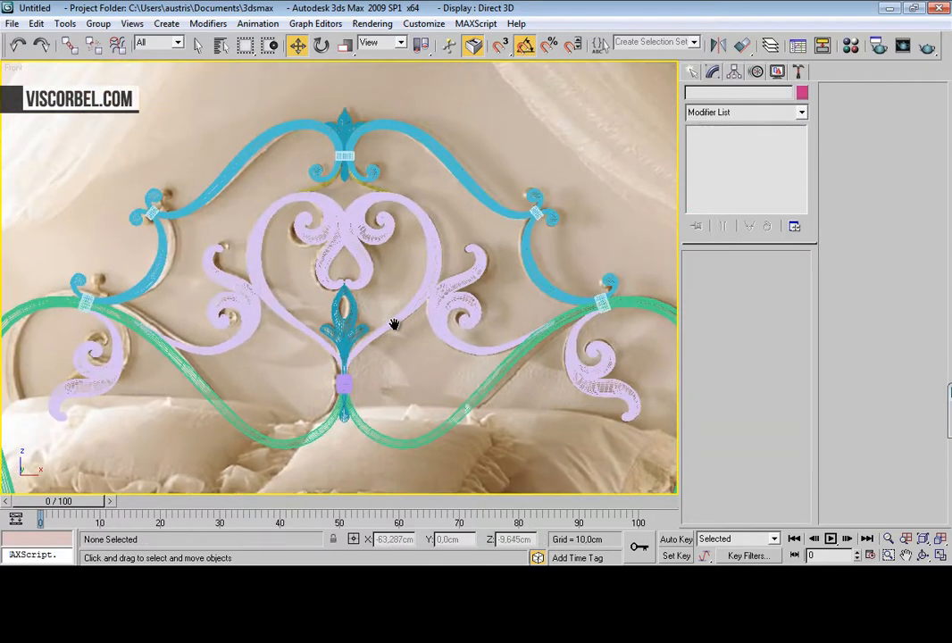
middle_drag(394, 323, 400, 204)
scroll(400, 204, up, 2)
click(391, 329)
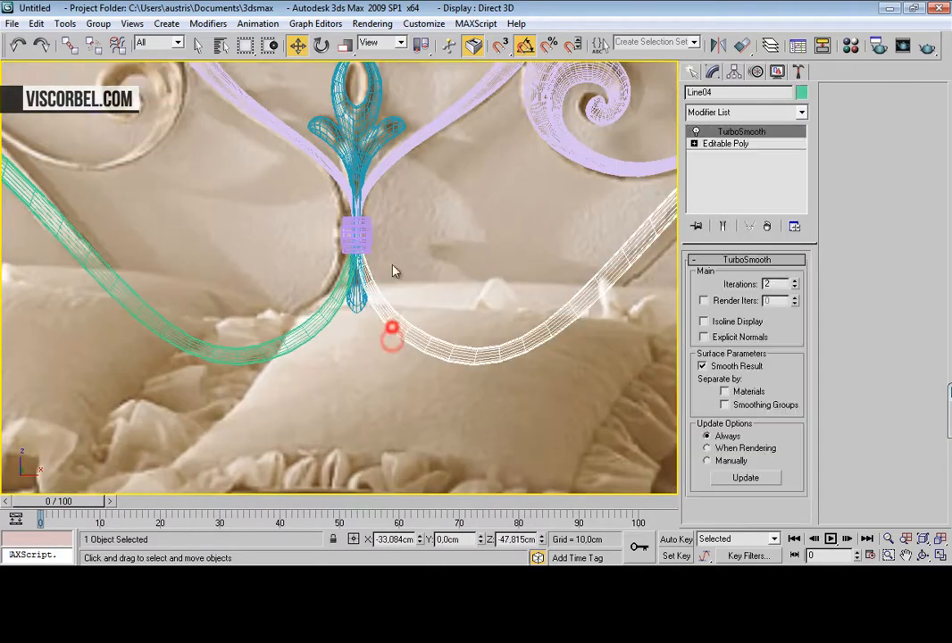
ctrl+click(391, 167)
scroll(364, 286, up, 2)
click(532, 213)
click(392, 179)
click(717, 157)
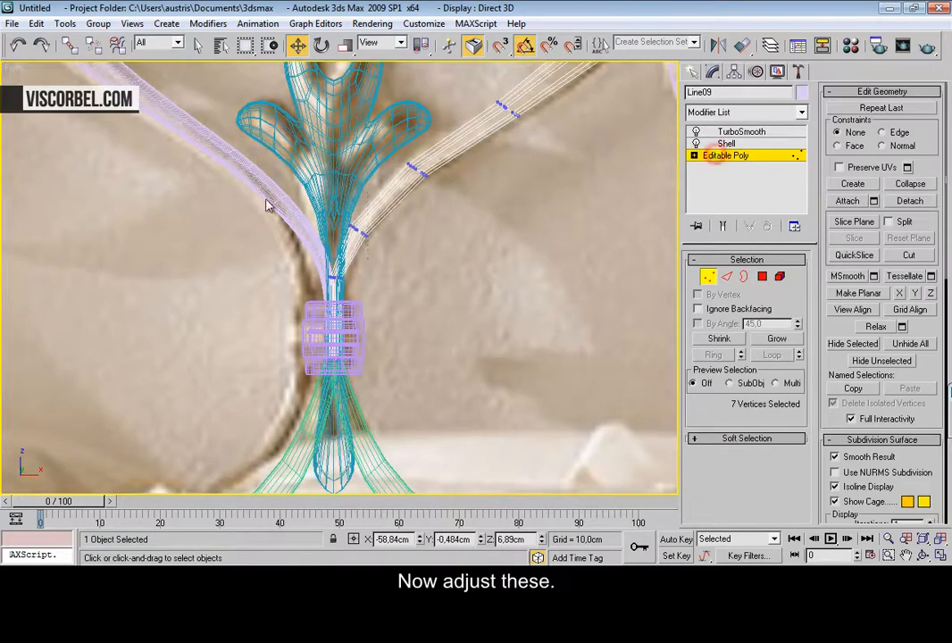
drag(380, 361, 381, 364)
drag(381, 296, 396, 295)
key(1)
click(471, 328)
Step: Move the inner end vertices of the right green frame bar outward along positive X, beside the leaf stem
middle_drag(412, 284, 400, 185)
click(375, 406)
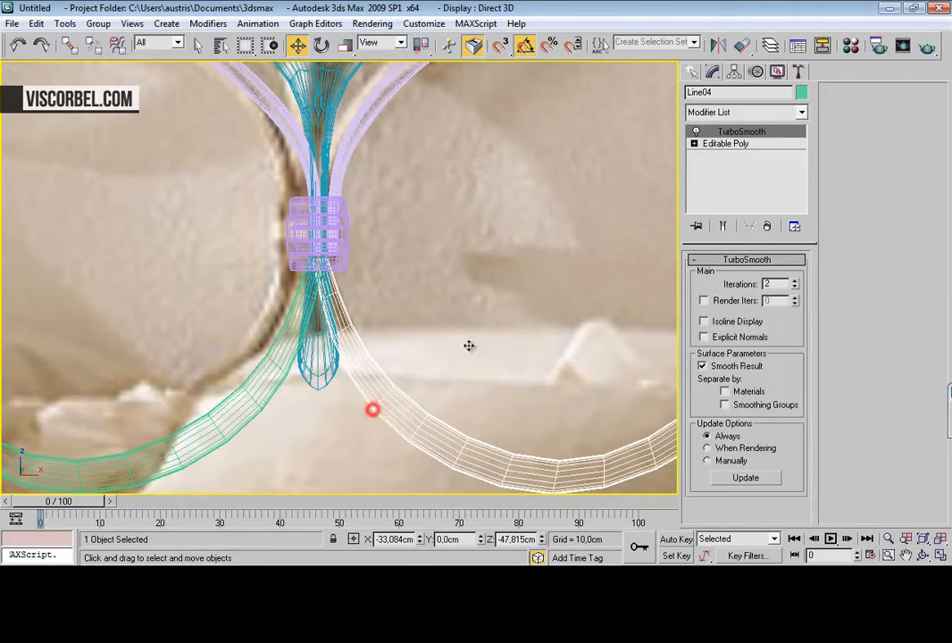
click(733, 148)
key(1)
drag(257, 186, 364, 318)
drag(360, 259, 376, 259)
key(1)
click(458, 217)
Step: Move the inner end vertices of the left green frame bar outward along negative X, beside the leaf stem
click(260, 369)
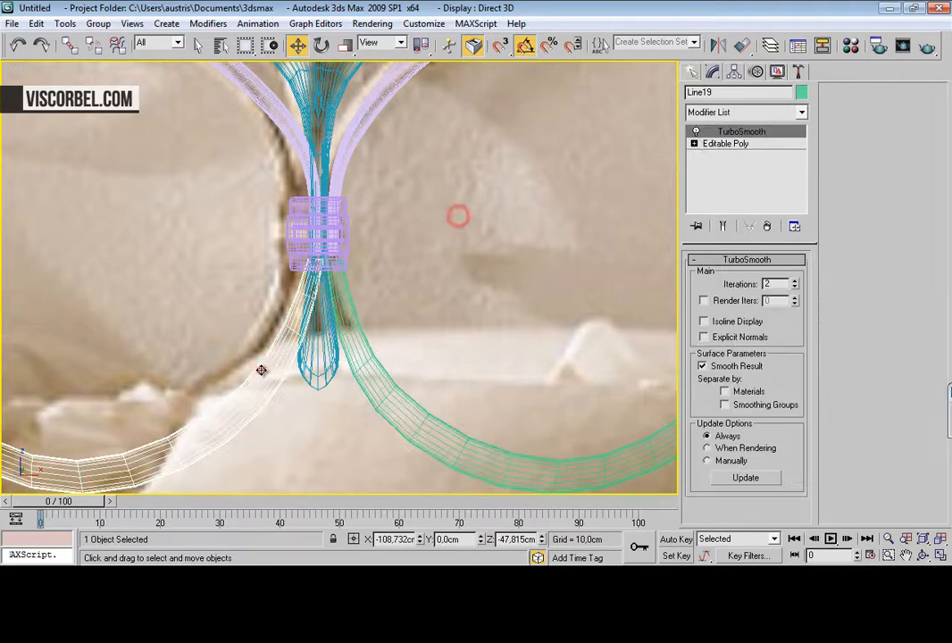
click(724, 144)
key(1)
drag(369, 259, 352, 259)
key(1)
click(365, 173)
middle_drag(242, 154, 260, 187)
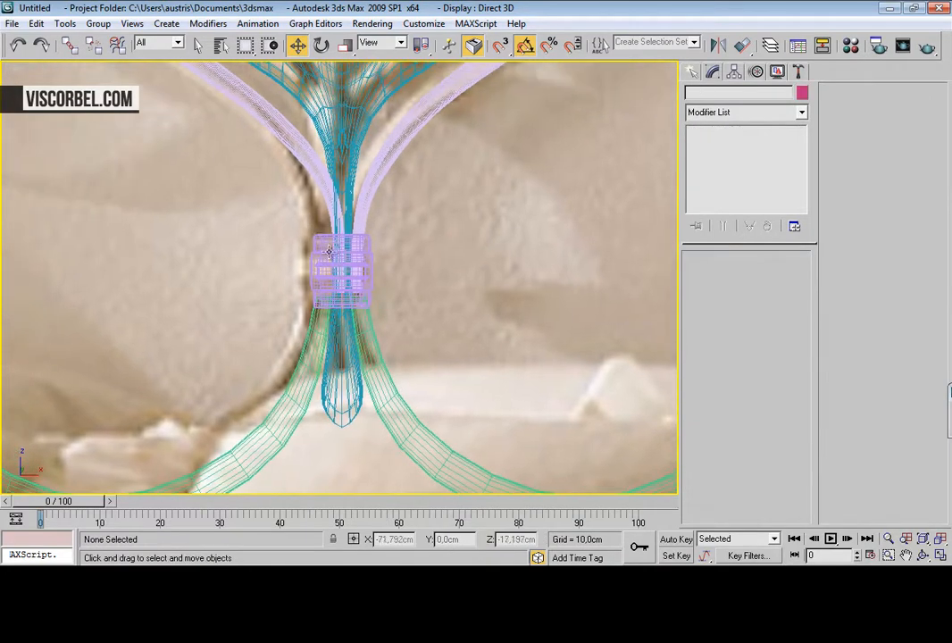
Step: Widen the central purple connector along X to about 114% so it wraps around the joined bars
click(334, 262)
key(r)
drag(404, 271, 415, 272)
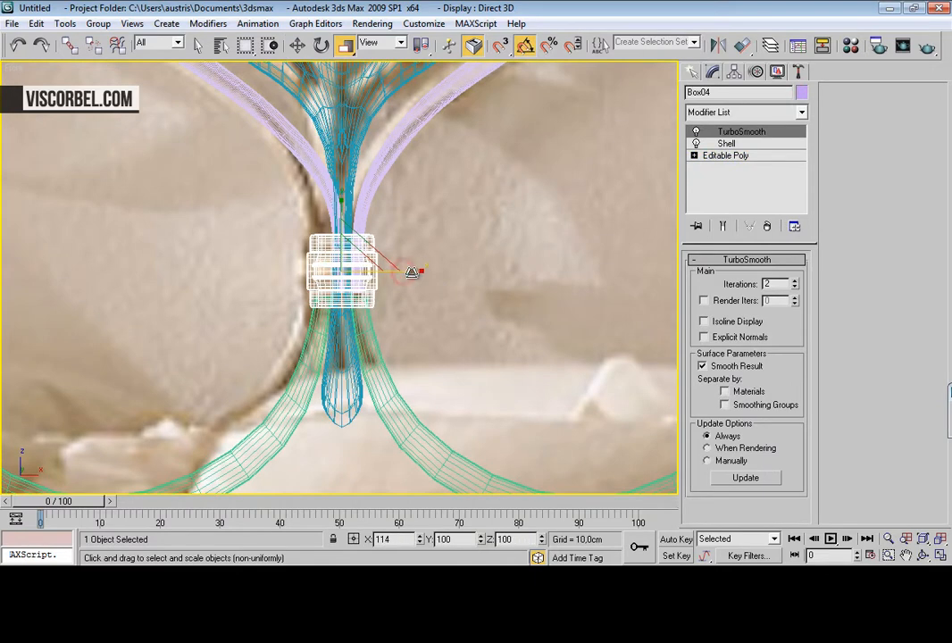
key(w)
click(418, 228)
Step: Move the lower end vertices of the left purple scroll outward along negative X and shift the vertex row above them to even the curve
click(298, 160)
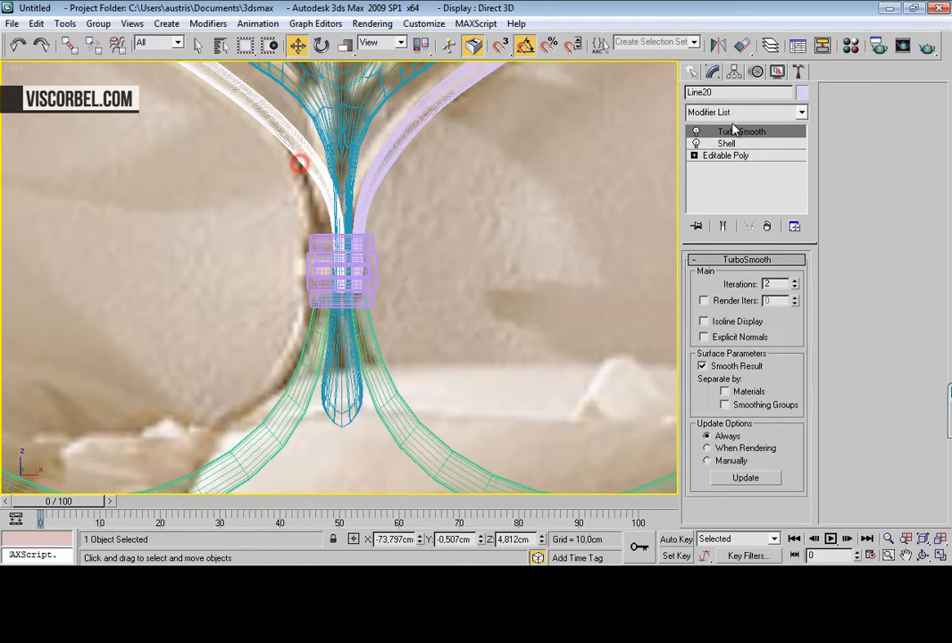
click(738, 156)
key(1)
drag(424, 313, 424, 311)
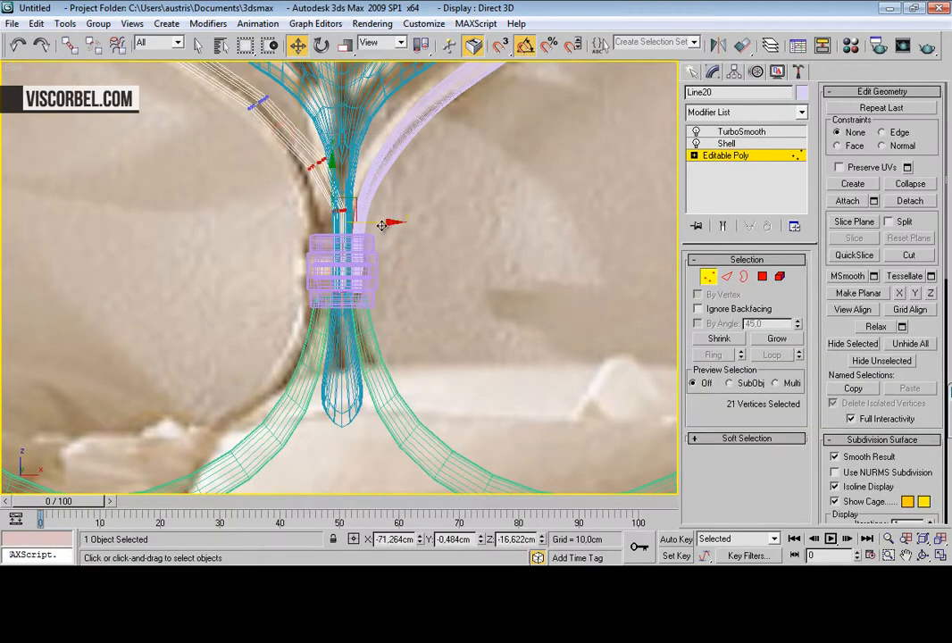
click(244, 142)
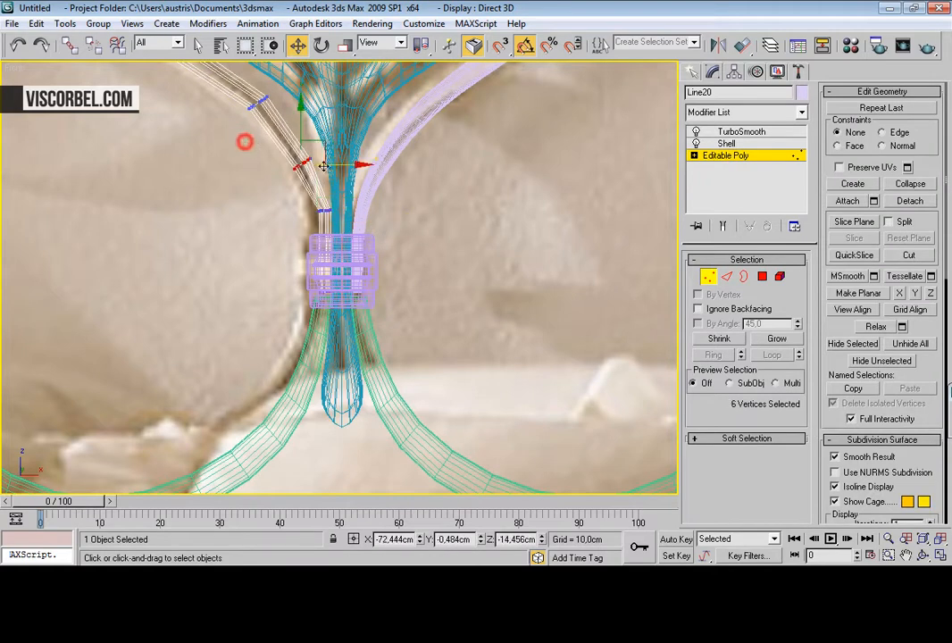
click(262, 140)
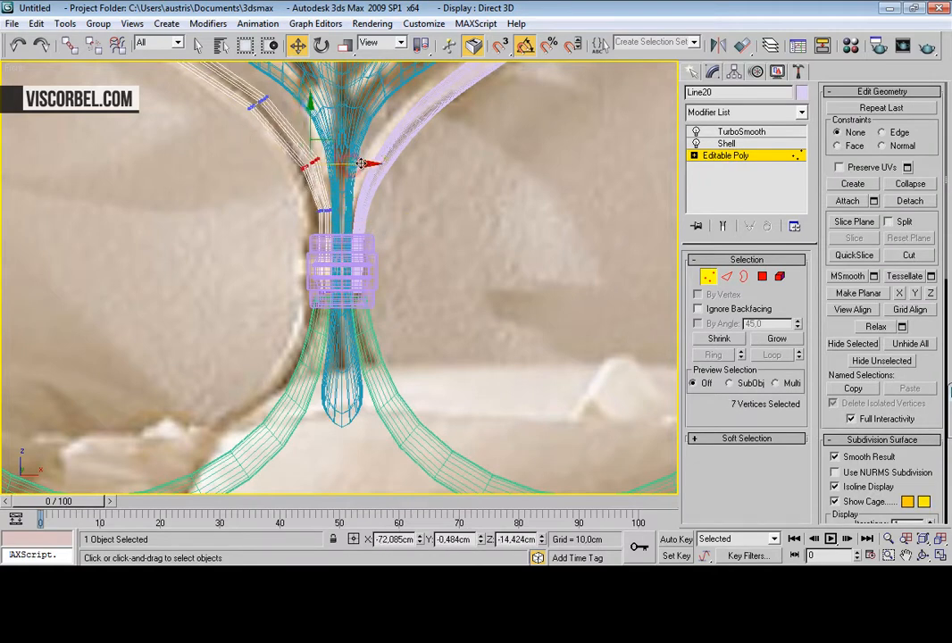
Step: Adjust the vertex row of the right purple scroll above the central connector to even out its curve
click(388, 152)
click(732, 155)
key(1)
drag(345, 130, 409, 168)
key(1)
click(426, 188)
Step: Select all headboard and footboard objects and create a VRayMtl material for them
scroll(426, 192, down, 5)
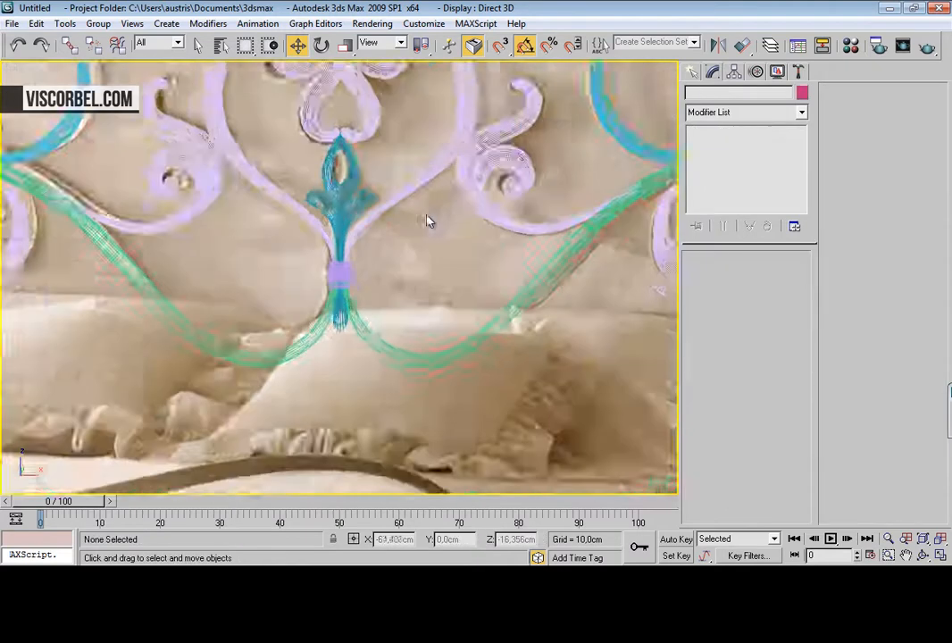
key(p)
scroll(354, 178, down, 6)
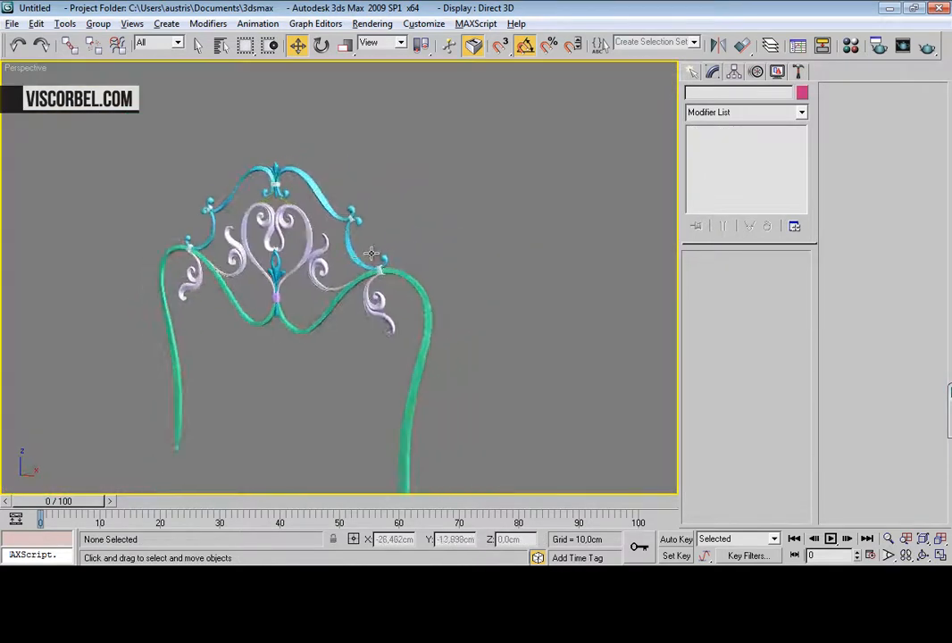
scroll(303, 180, up, 5)
scroll(179, 178, down, 7)
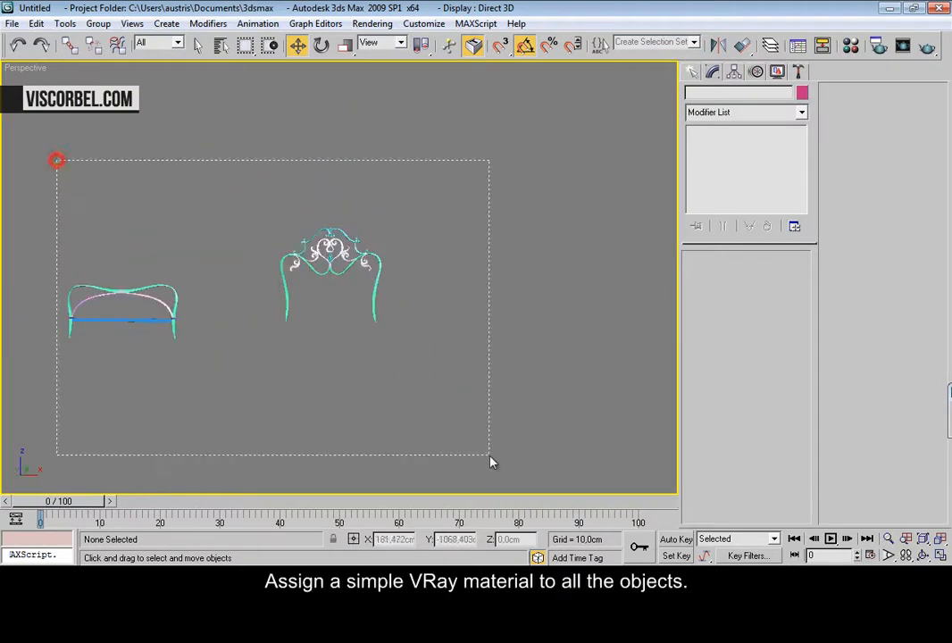
drag(489, 462, 485, 434)
key(m)
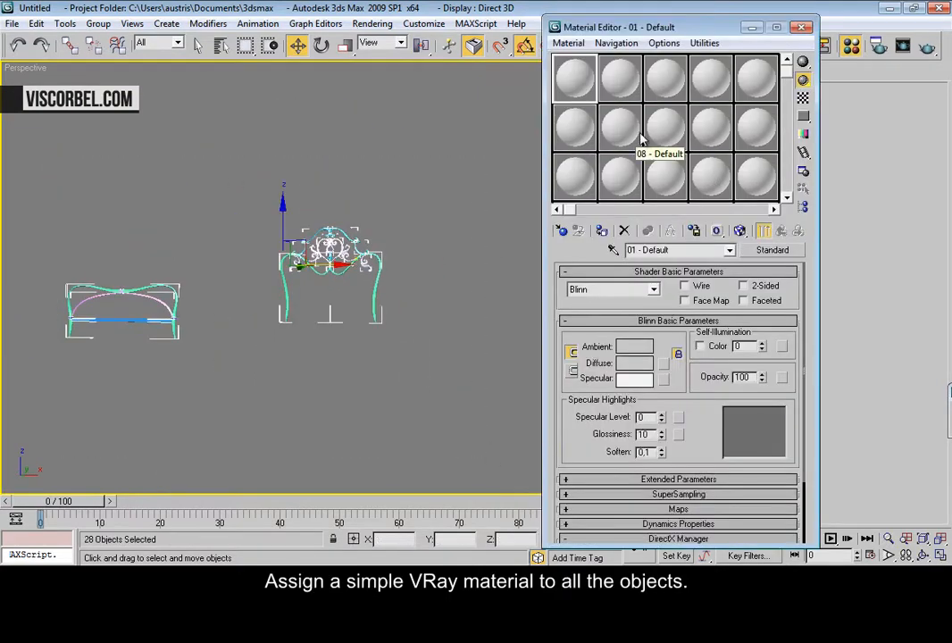
click(562, 229)
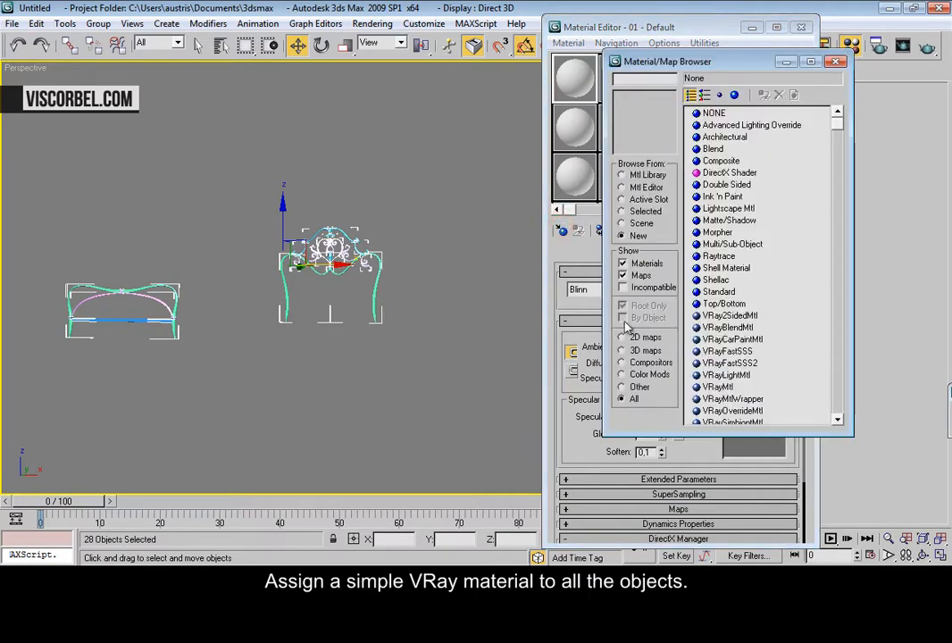
double_click(714, 388)
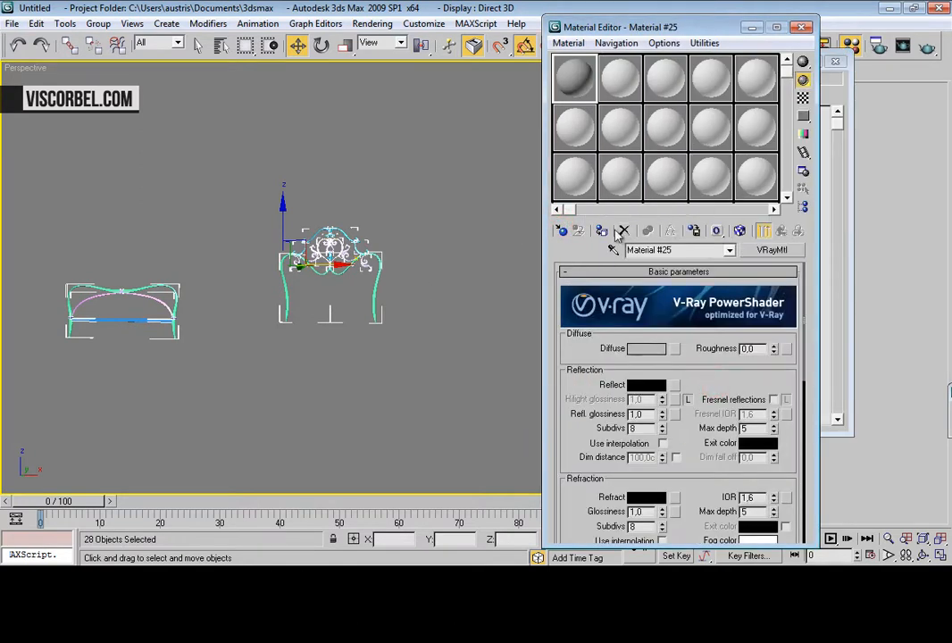
Step: Assign the VRayMtl material to the selected bed objects and close the material windows
click(603, 230)
click(802, 26)
click(550, 176)
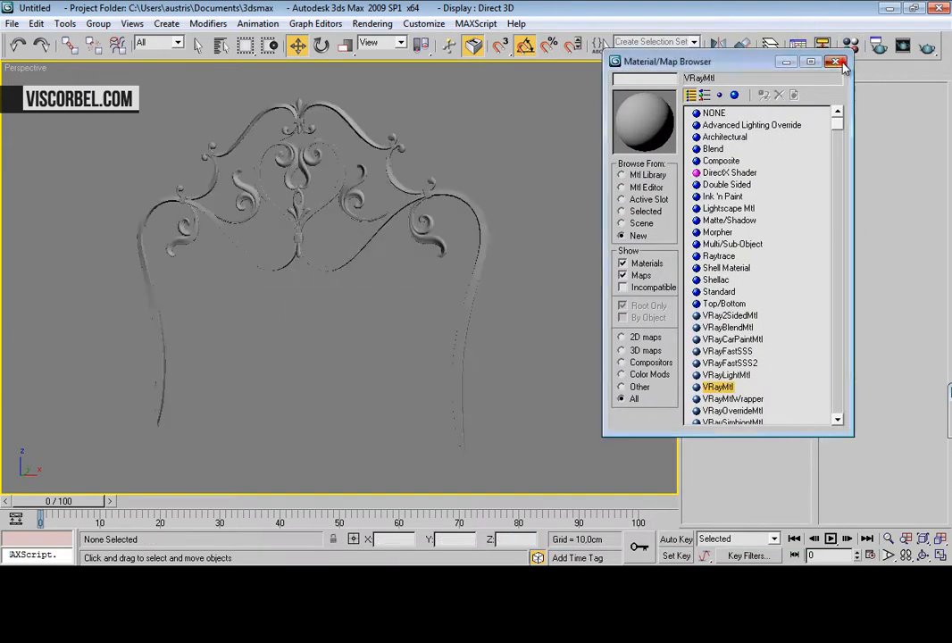
click(835, 62)
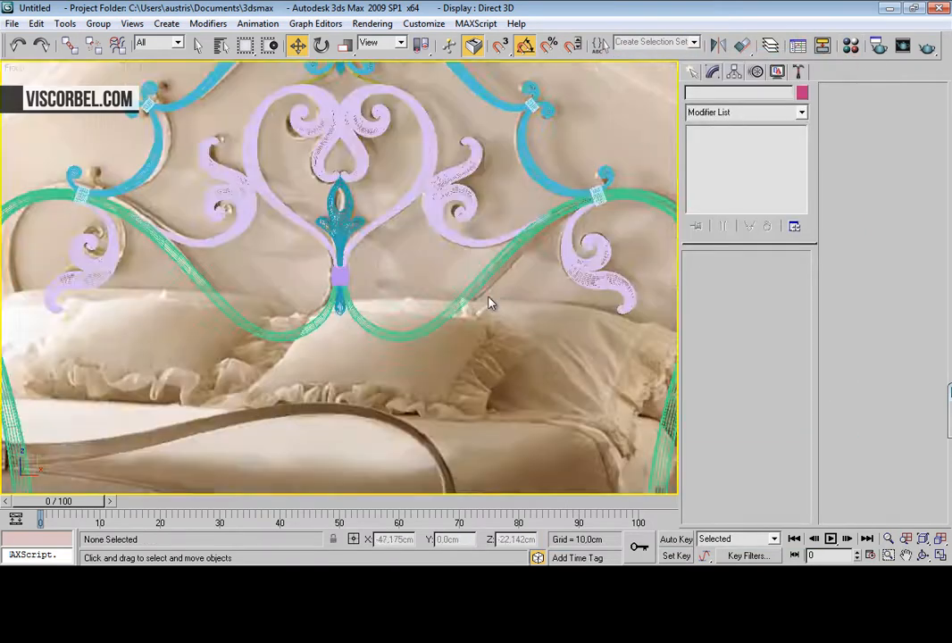
Step: Select all the headboard parts in the front view and combine them into one group
scroll(419, 270, down, 3)
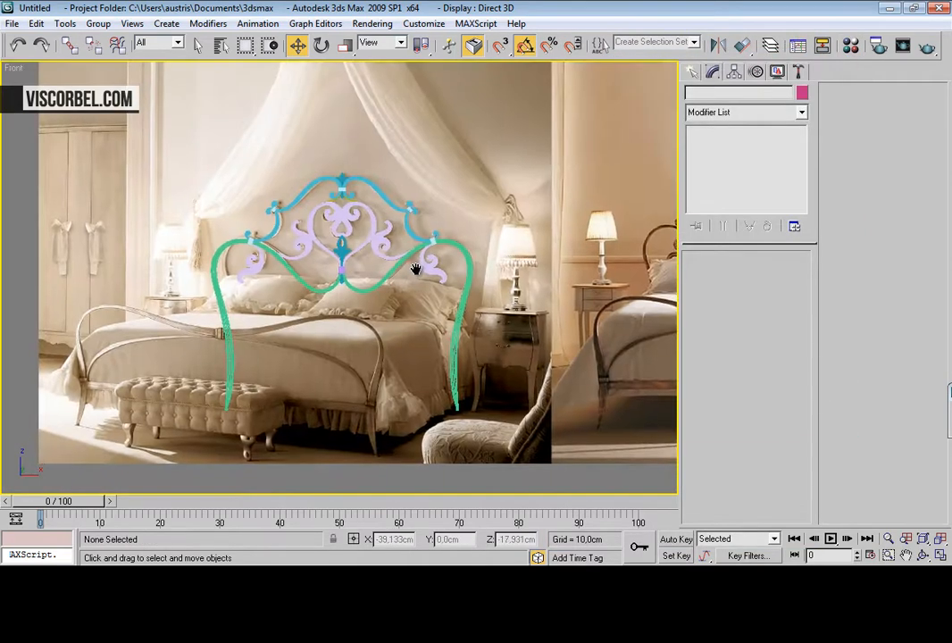
scroll(416, 270, up, 2)
drag(109, 99, 486, 254)
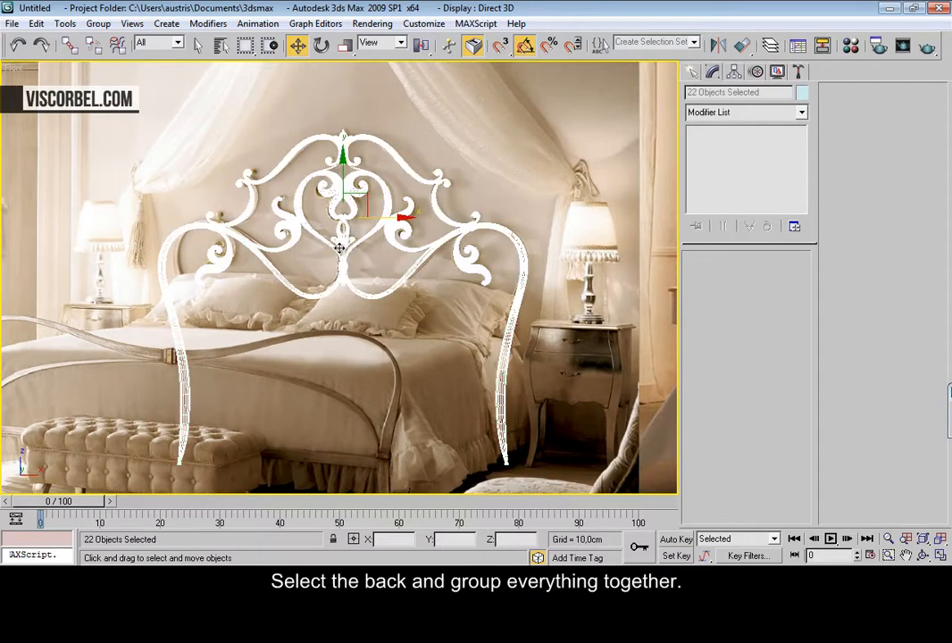
click(98, 23)
click(115, 38)
click(476, 319)
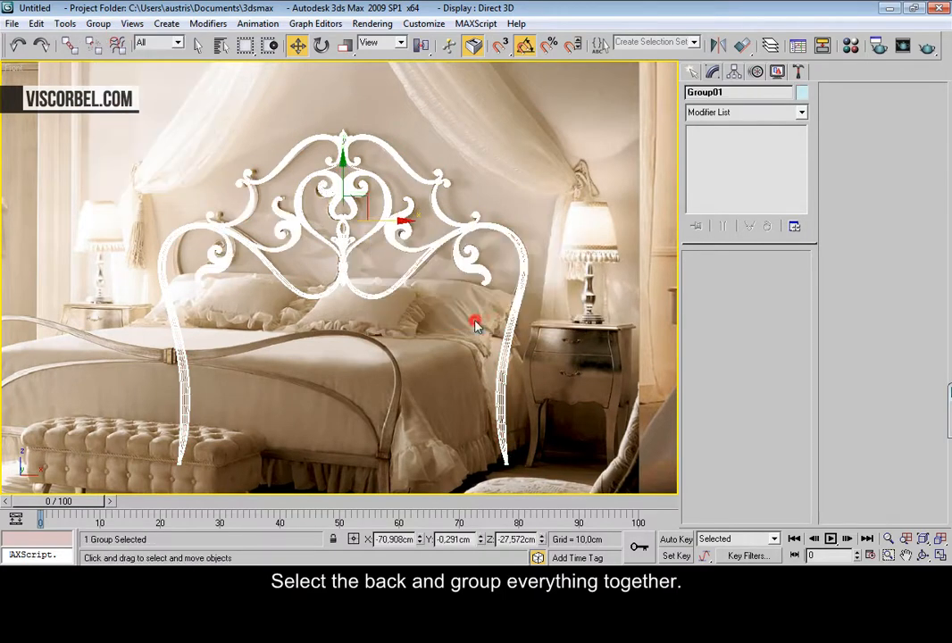
Step: Move the headboard group over to the footboard in the front view and scale it uniformly to roughly match
scroll(365, 293, down, 3)
middle_drag(341, 238, 461, 238)
drag(527, 198, 134, 232)
middle_drag(210, 228, 328, 214)
scroll(328, 214, up, 2)
key(r)
drag(291, 226, 295, 207)
Step: Position the headboard group centrally over the footboard with the leg ends level, and scale it uniformly to about 125%
scroll(296, 216, up, 2)
middle_drag(322, 232, 386, 253)
key(w)
drag(358, 226, 323, 154)
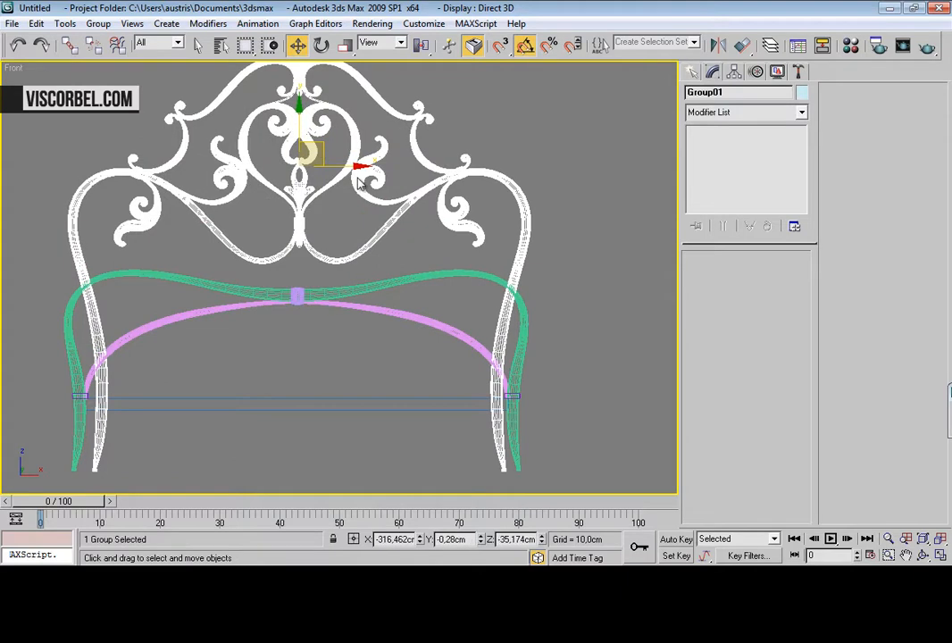
key(r)
key(r)
drag(357, 170, 366, 168)
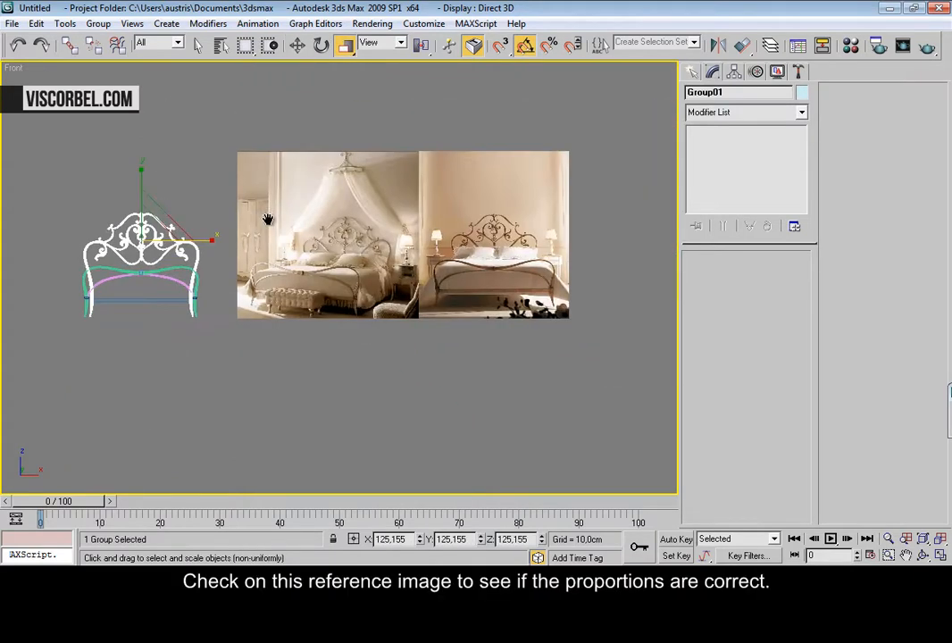
Step: Fit the headboard group over the headboard in the frontal reference photo and widen it slightly along X
key(w)
drag(161, 212, 557, 234)
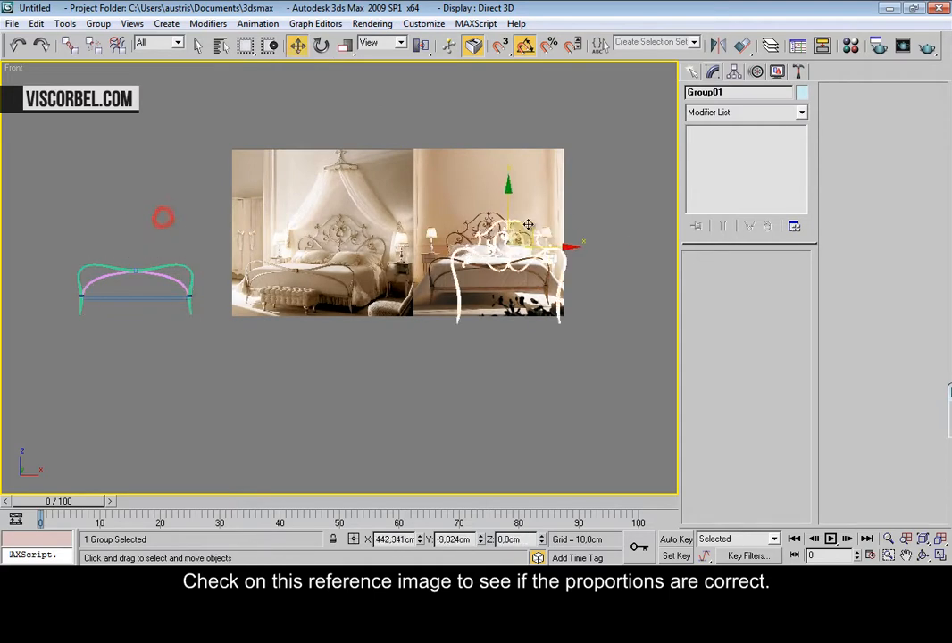
scroll(504, 248, up, 5)
key(r)
drag(410, 182, 396, 152)
key(w)
key(r)
key(w)
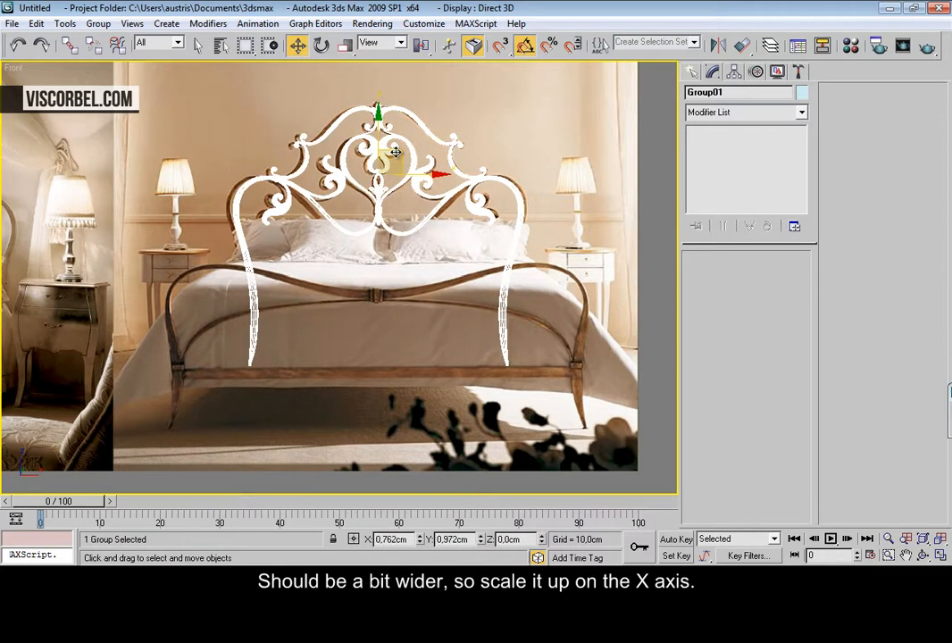
key(r)
drag(440, 177, 442, 177)
Step: Move the widened headboard group back over the footboard model
scroll(438, 207, down, 3)
key(w)
scroll(438, 218, down, 3)
drag(455, 237, 186, 274)
key(z)
Step: Scale the headboard group uniformly and raise it so its legs line up with the footboard's legs
key(r)
drag(362, 223, 332, 97)
scroll(345, 210, up, 2)
key(w)
key(r)
key(w)
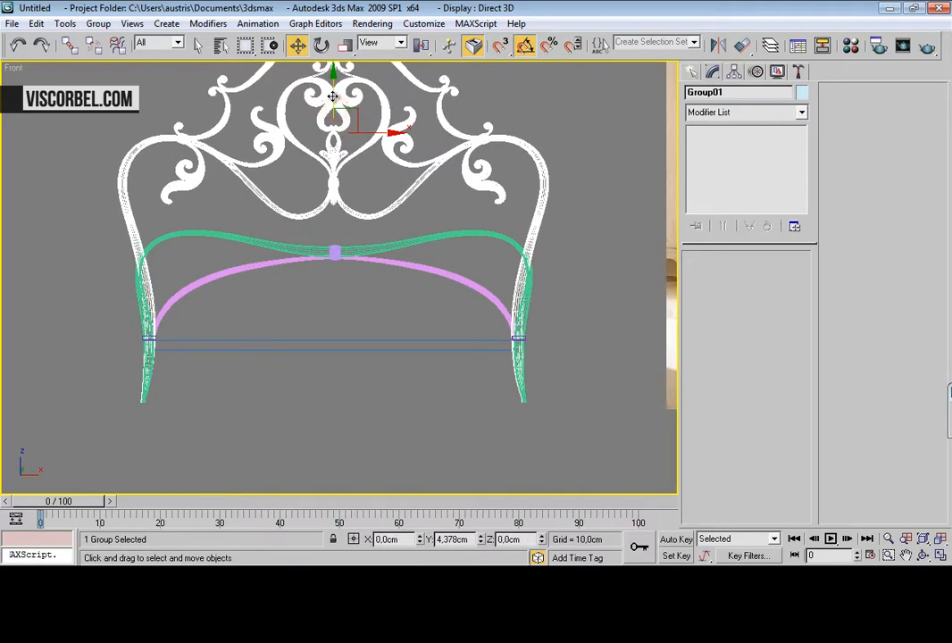
scroll(389, 186, down, 3)
middle_drag(385, 188, 325, 188)
scroll(323, 206, up, 2)
click(256, 253)
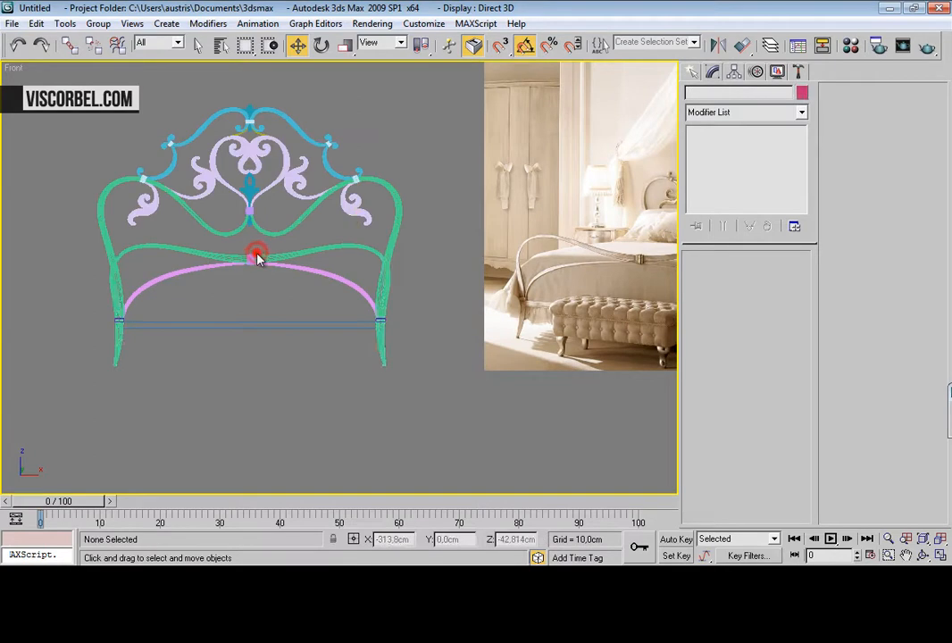
click(255, 257)
click(275, 397)
Step: Move the headboard group back along Y in the perspective view, separating it from the footboard by about a bed's length
key(p)
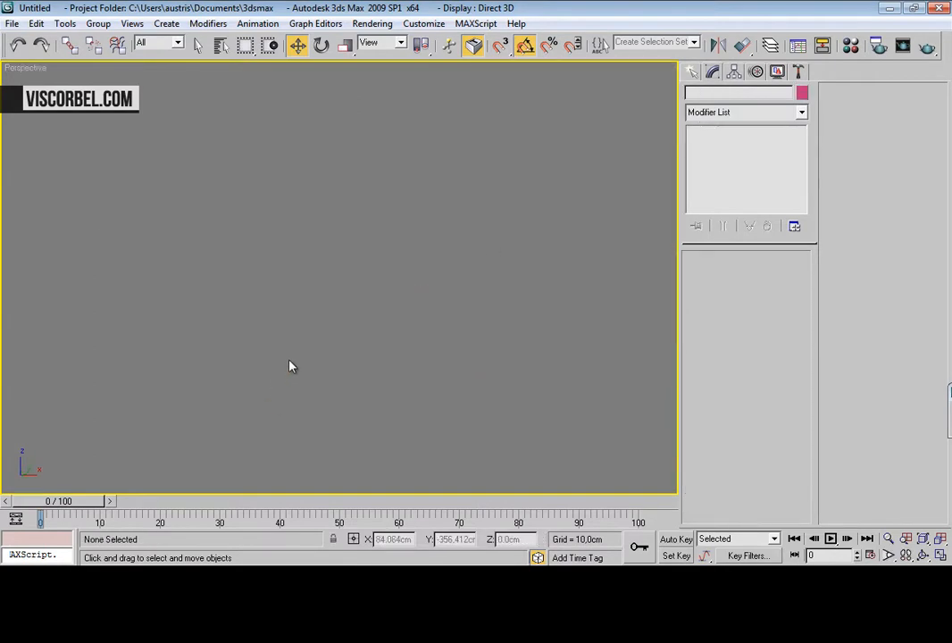
alt+middle_drag(399, 230, 371, 271)
click(372, 270)
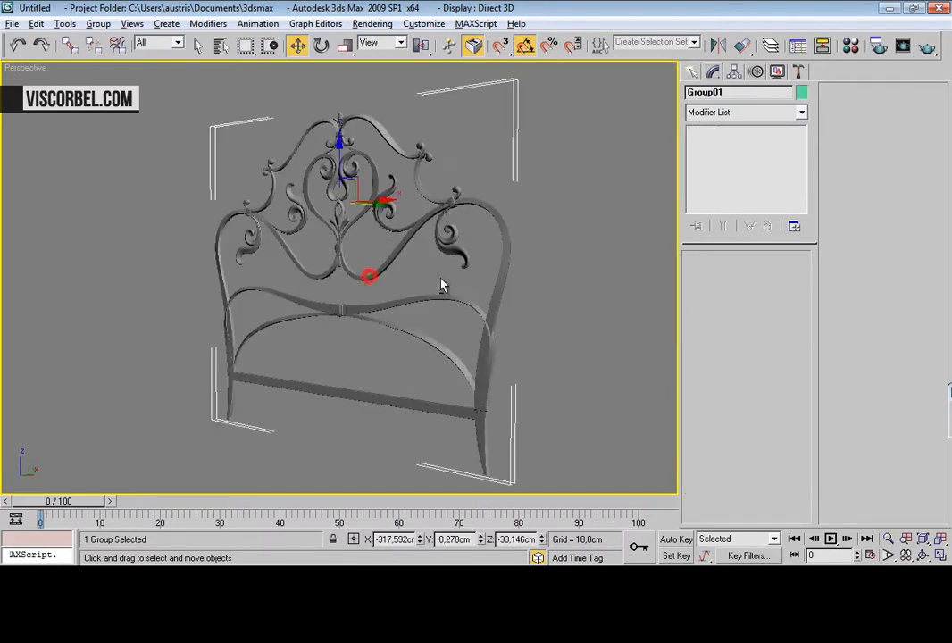
alt+middle_drag(444, 280, 374, 221)
drag(378, 196, 616, 187)
scroll(367, 250, down, 4)
mouse_move(367, 250)
alt+middle_down()
mouse_move(452, 264)
mouse_move(574, 239)
mouse_move(396, 276)
alt+middle_up()
click(510, 263)
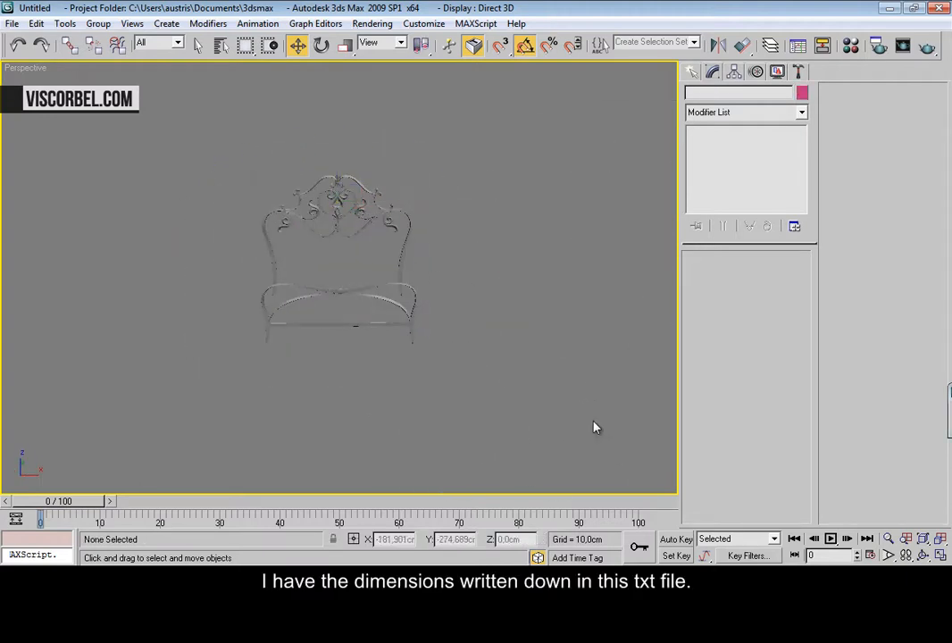
Step: Switch to bed_size.txt in Notepad and read the bed's length, width and height
click(614, 579)
drag(316, 240, 673, 220)
alt+middle_drag(404, 293, 334, 272)
click(614, 579)
click(330, 248)
click(614, 579)
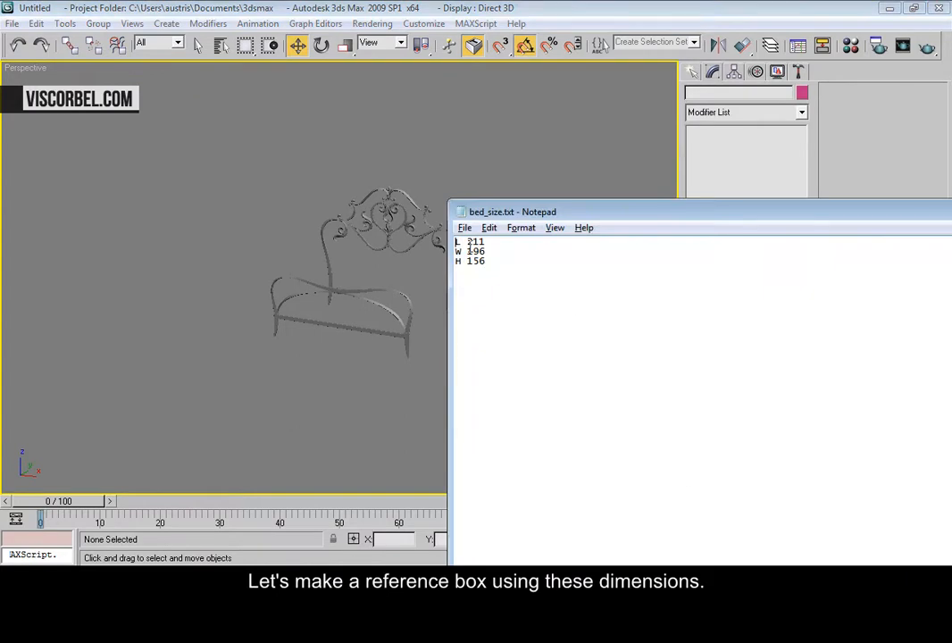
click(357, 273)
Step: Create a reference box primitive beside the bed, about 302 cm long, 66 cm wide and 75 cm high
right_click(498, 329)
click(519, 310)
right_click(493, 302)
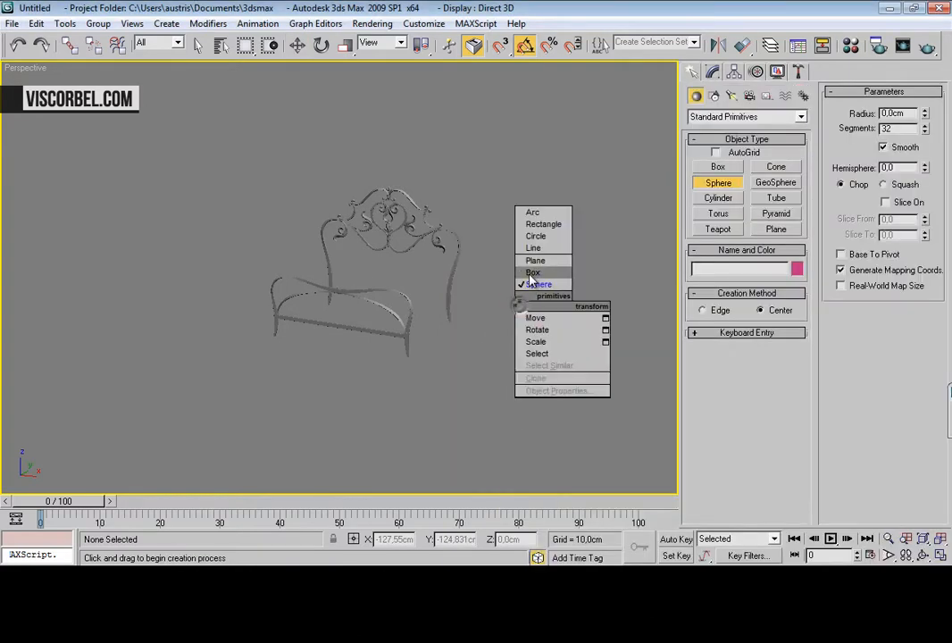
click(527, 272)
drag(528, 268, 516, 456)
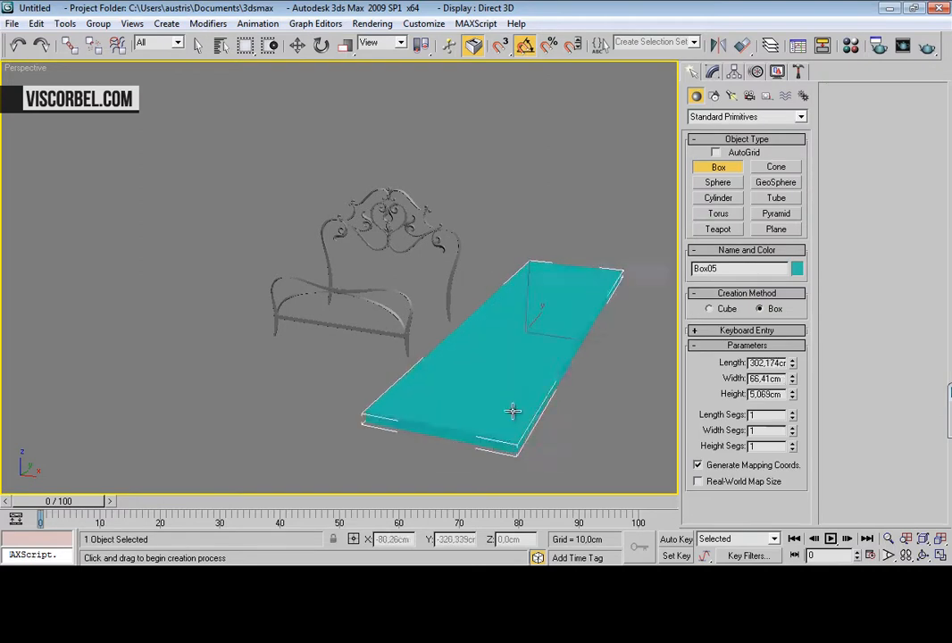
click(501, 354)
Step: Set the reference box's length to 211 cm and width to 196 cm, following the values in bed_size.txt
key(alt+Tab)
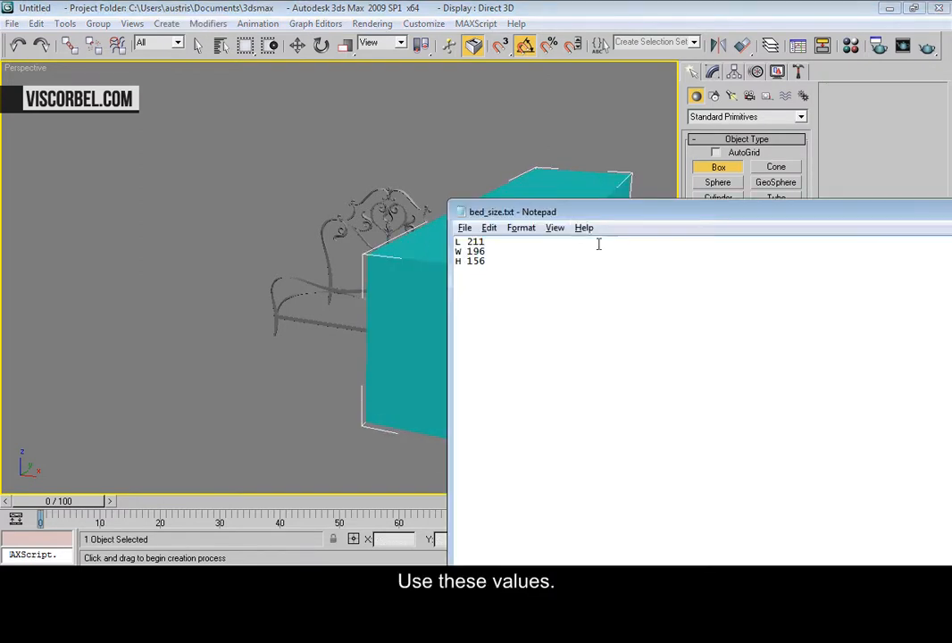
drag(588, 217, 677, 469)
double_click(766, 362)
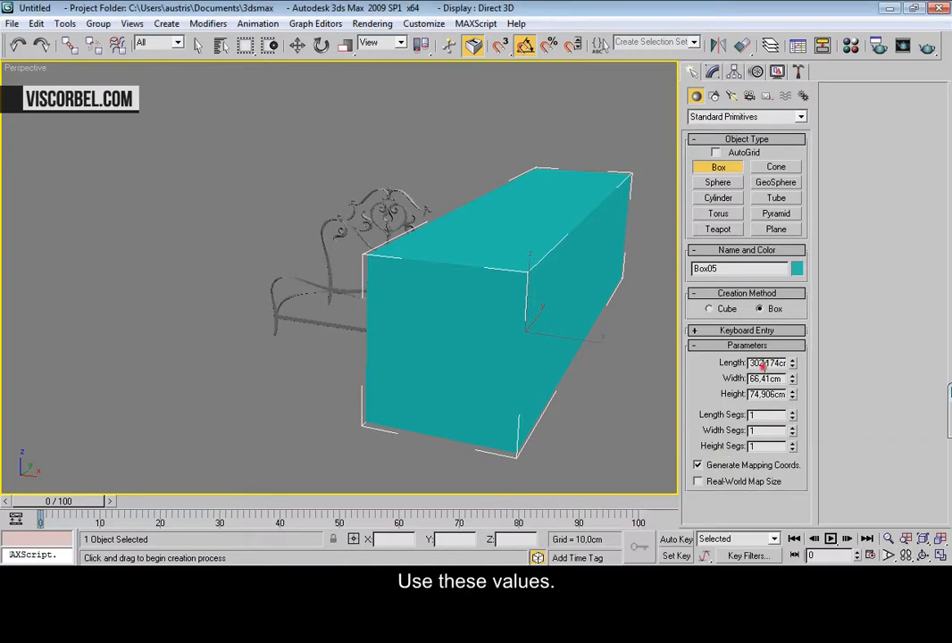
key(Return)
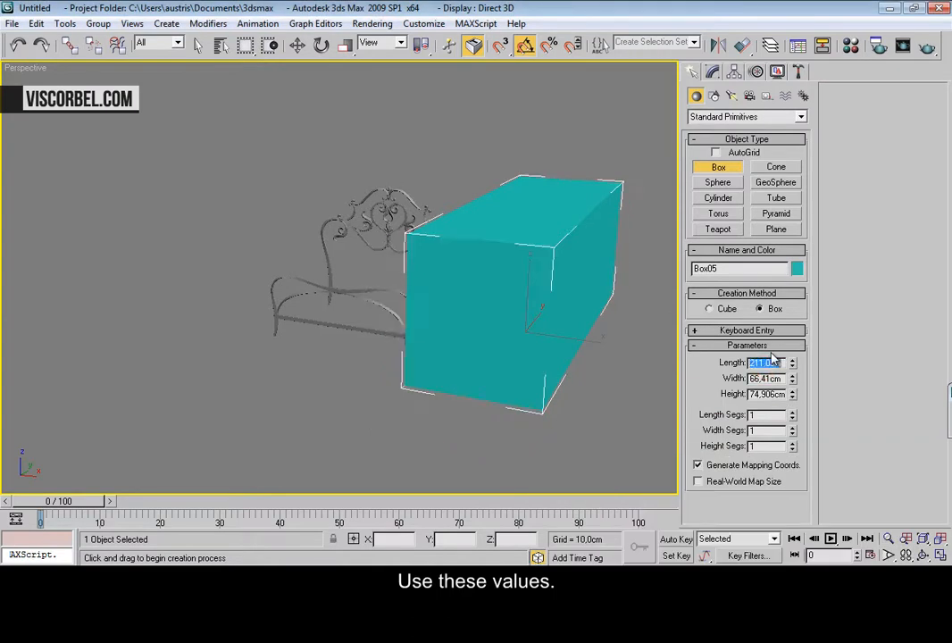
click(754, 578)
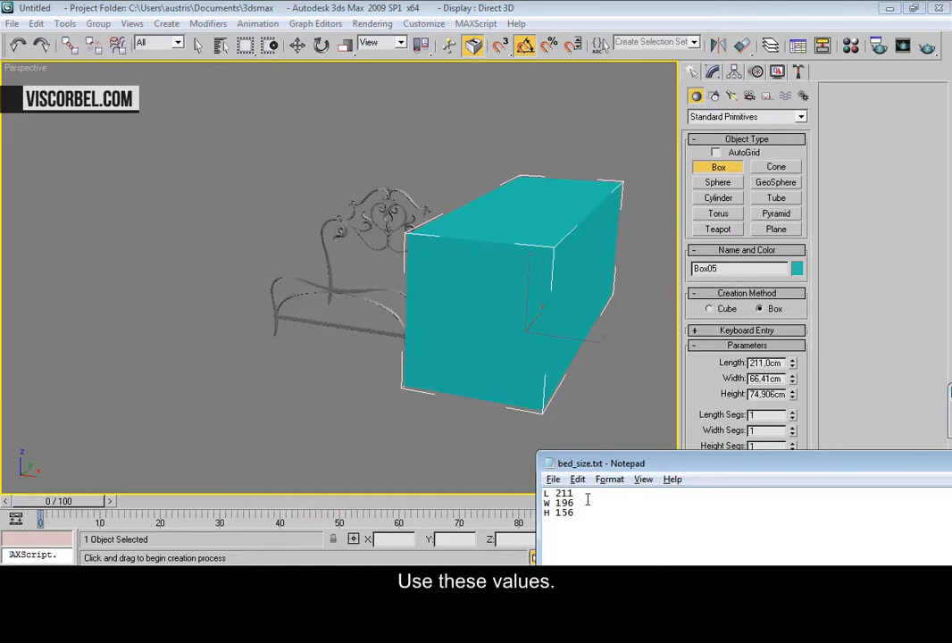
double_click(774, 379)
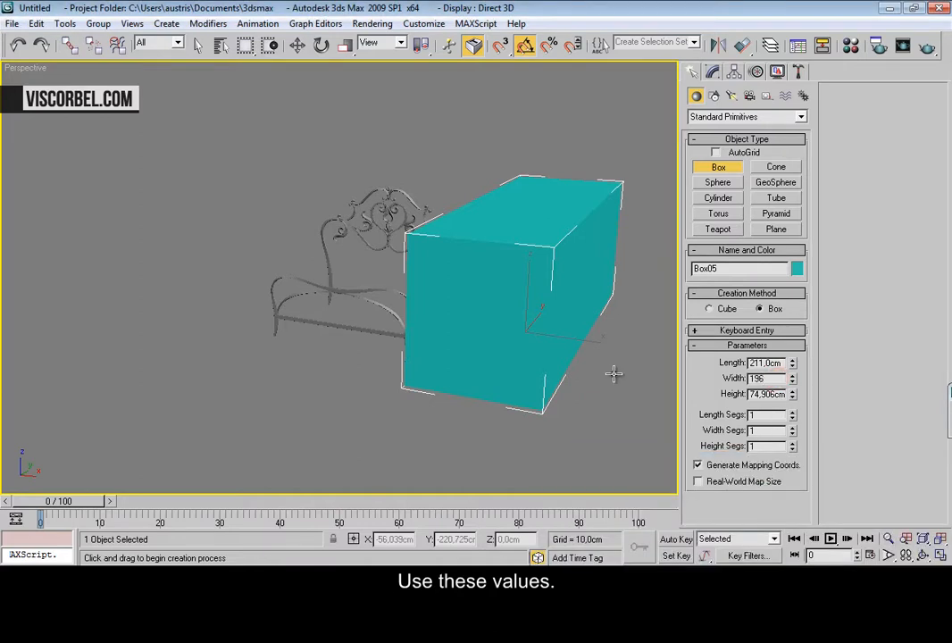
key(Return)
Step: Set the reference box's height to 156 cm from bed_size.txt and finish box creation
click(629, 579)
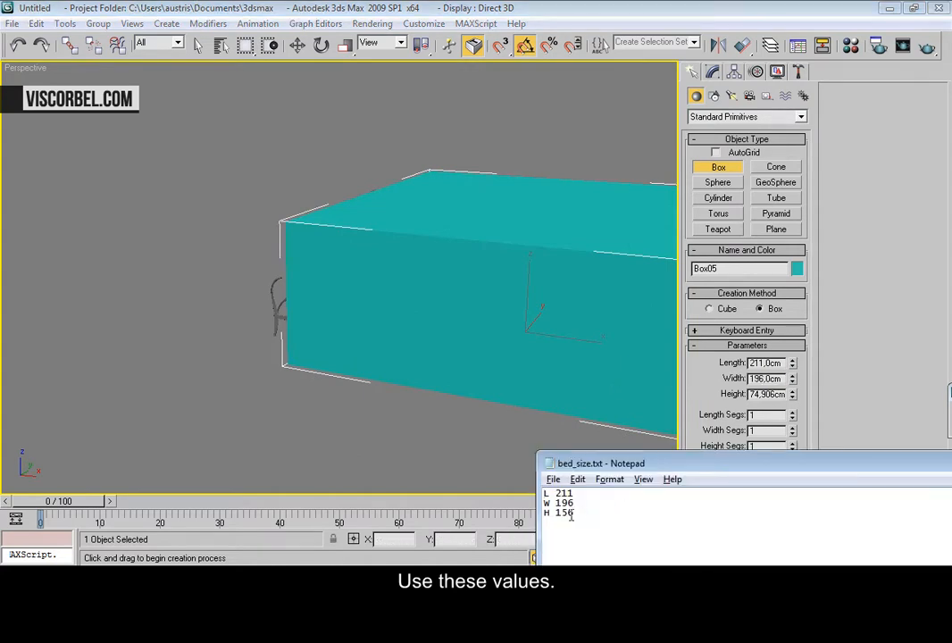
double_click(777, 393)
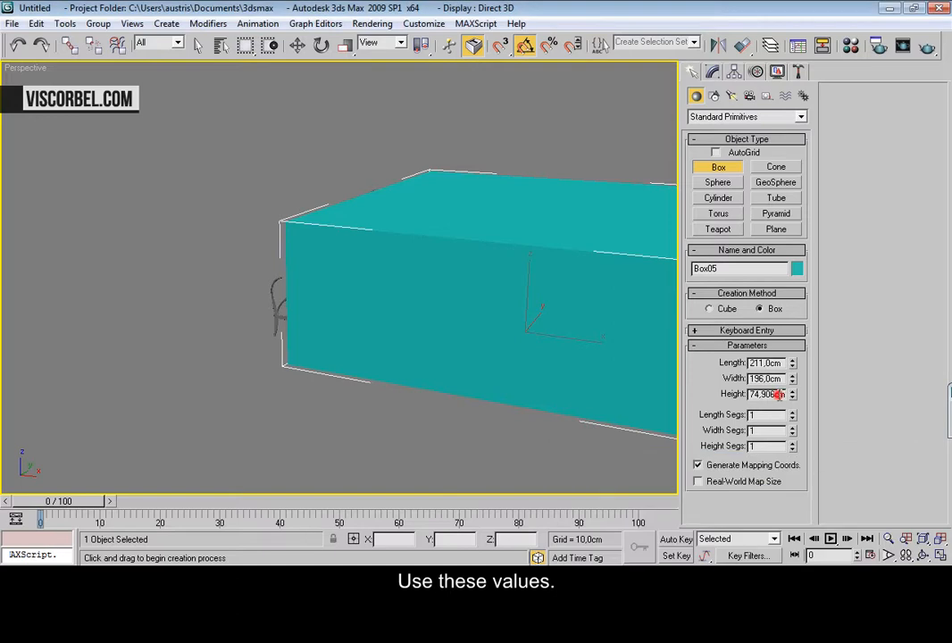
text(156)
key(Return)
scroll(425, 270, down, 8)
alt+middle_drag(425, 270, 413, 291)
right_click(473, 309)
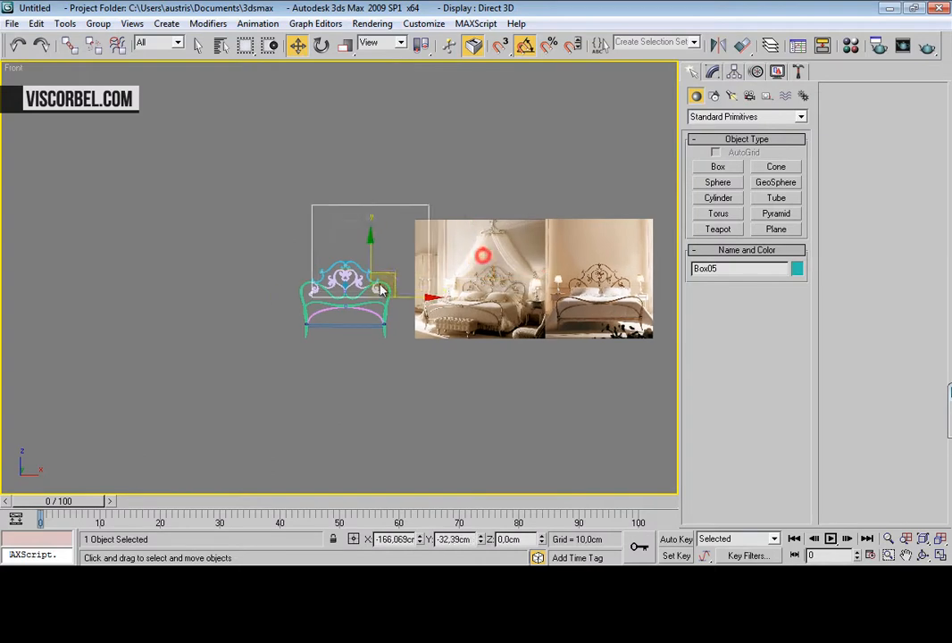
Step: Move the reference box over the bed in the front view, scale it uniformly to the frame's width, and align its base with the footboard's feet
drag(380, 290, 354, 334)
key(z)
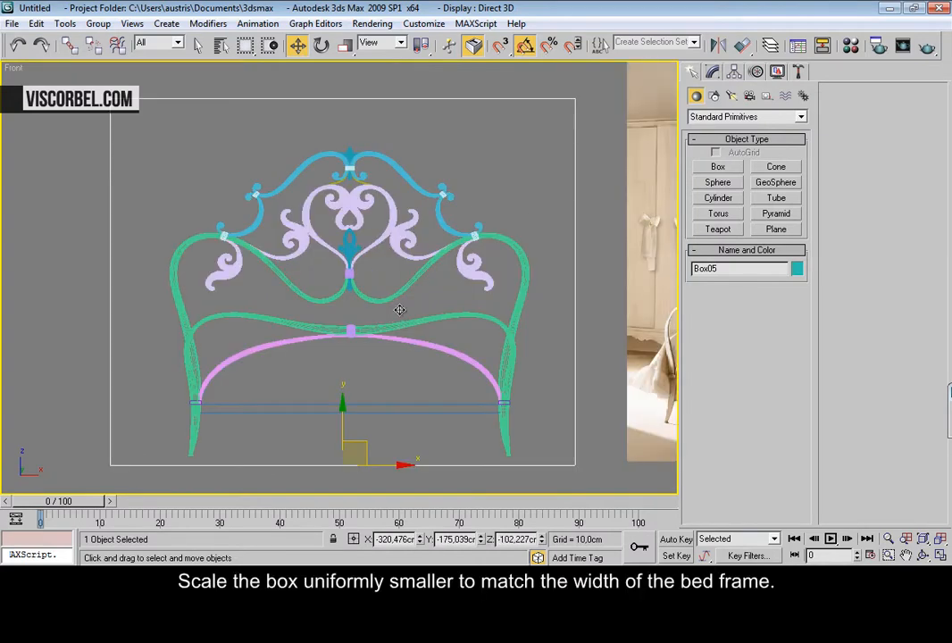
key(r)
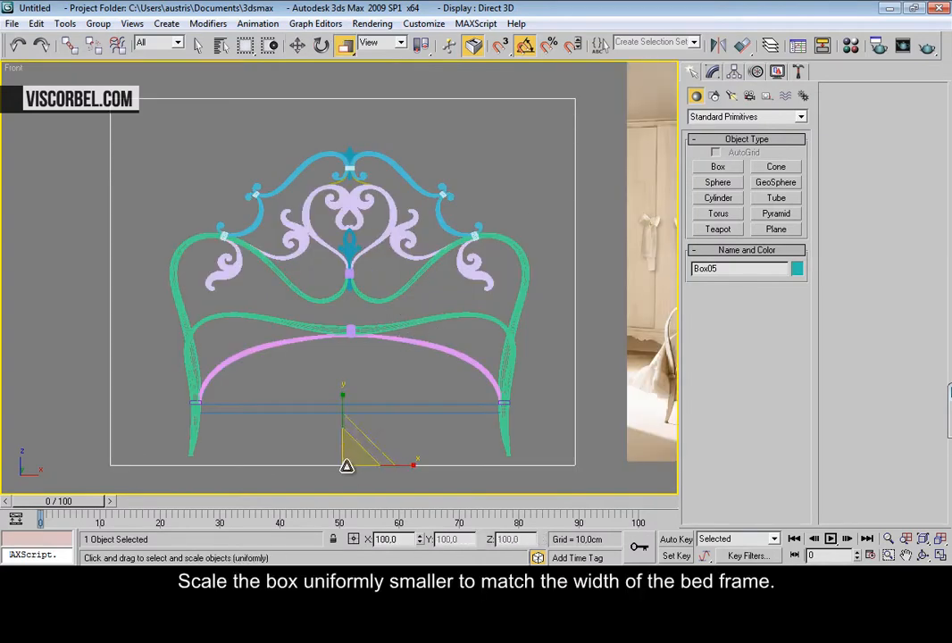
drag(344, 461, 357, 489)
key(w)
drag(359, 447, 346, 405)
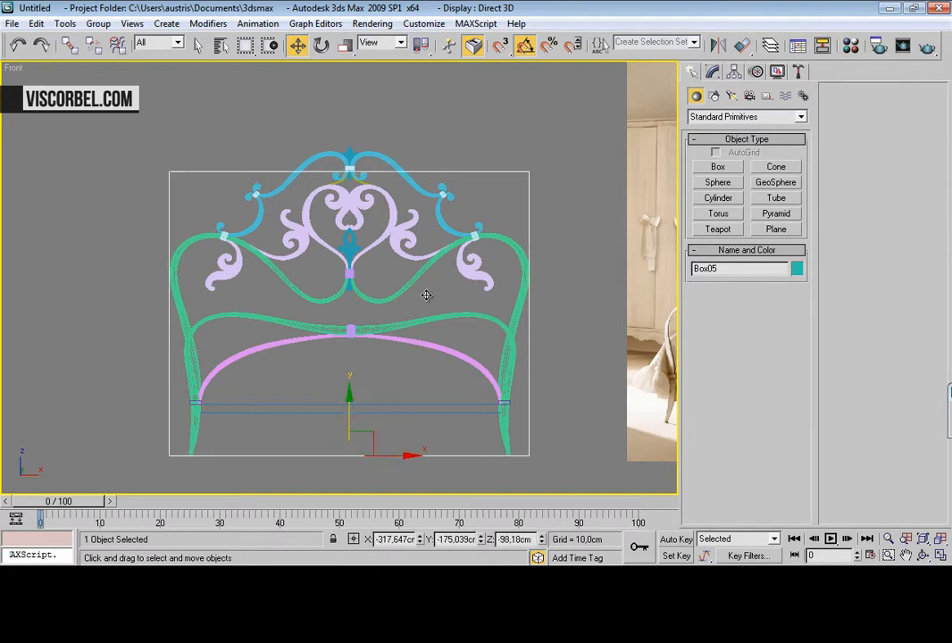
Step: Lower the headboard group until its top meets the reference box's top edge, and open the group for editing
click(557, 140)
click(368, 300)
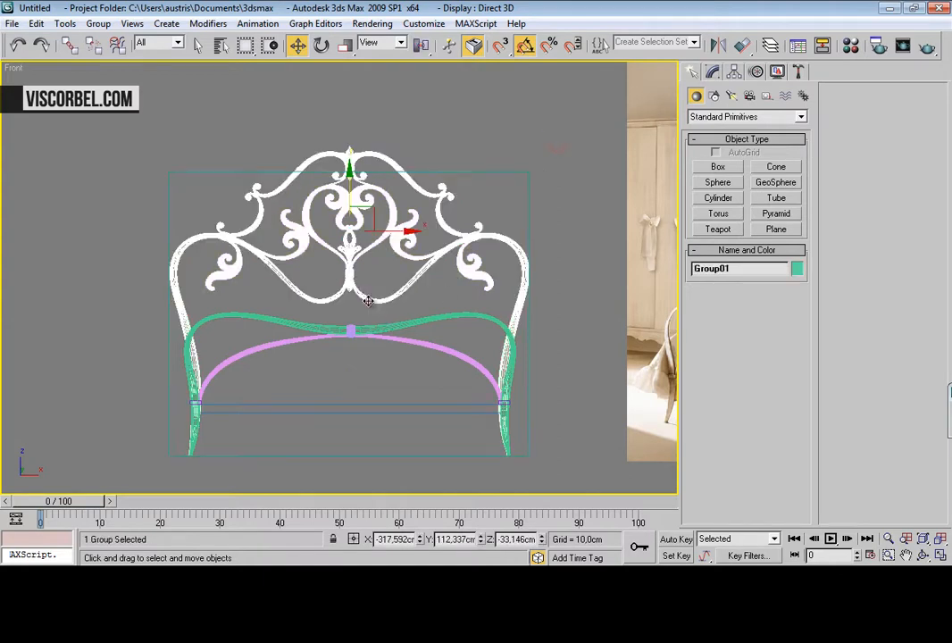
drag(349, 193, 340, 226)
middle_drag(402, 232, 424, 235)
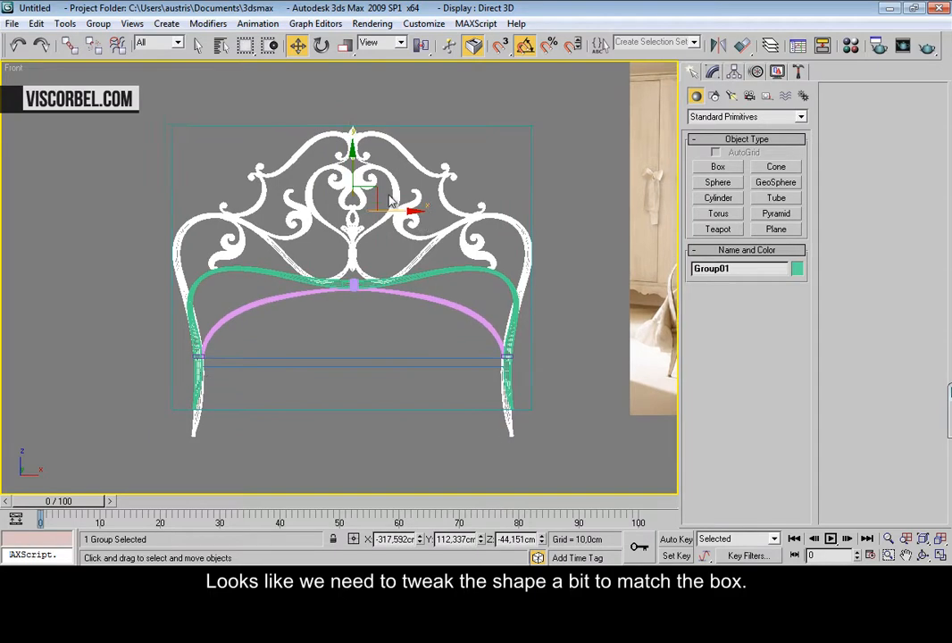
key(ctrl+z)
drag(357, 136, 355, 161)
click(95, 25)
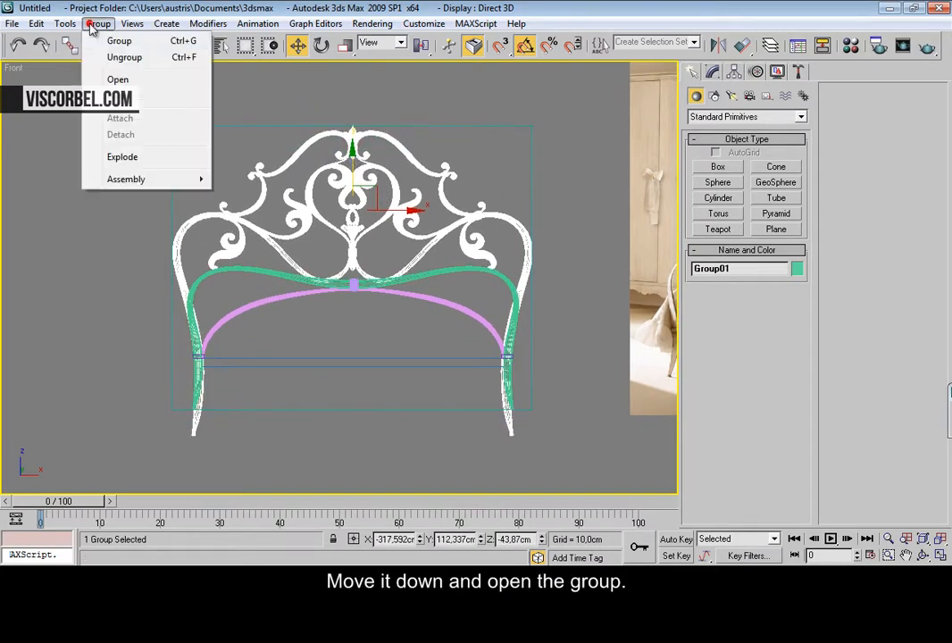
click(119, 79)
Step: Shorten the right leg of the headboard frame by vertically scaling its lower vertices and moving them up to the box's base
click(513, 223)
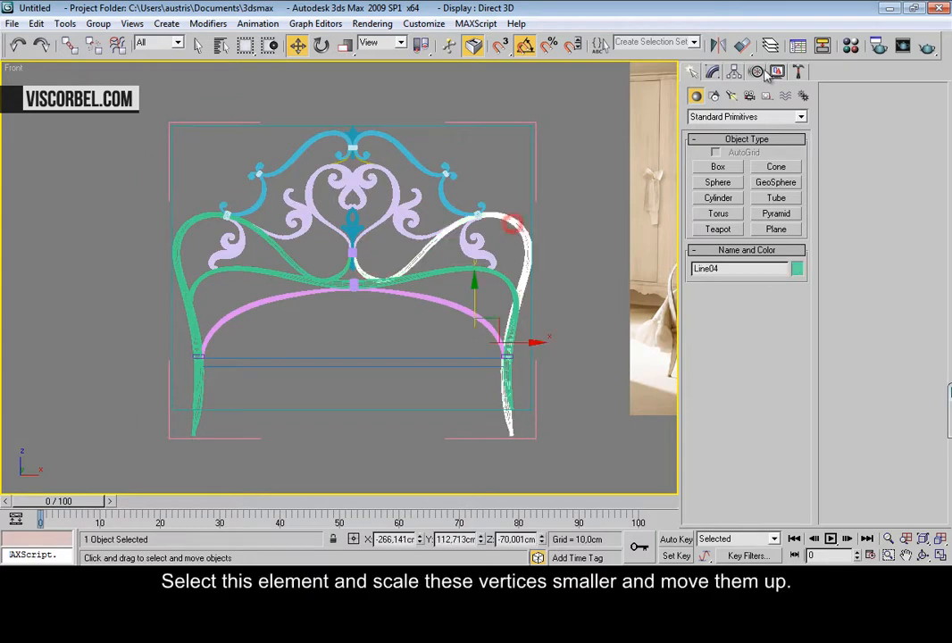
click(714, 76)
scroll(574, 197, up, 3)
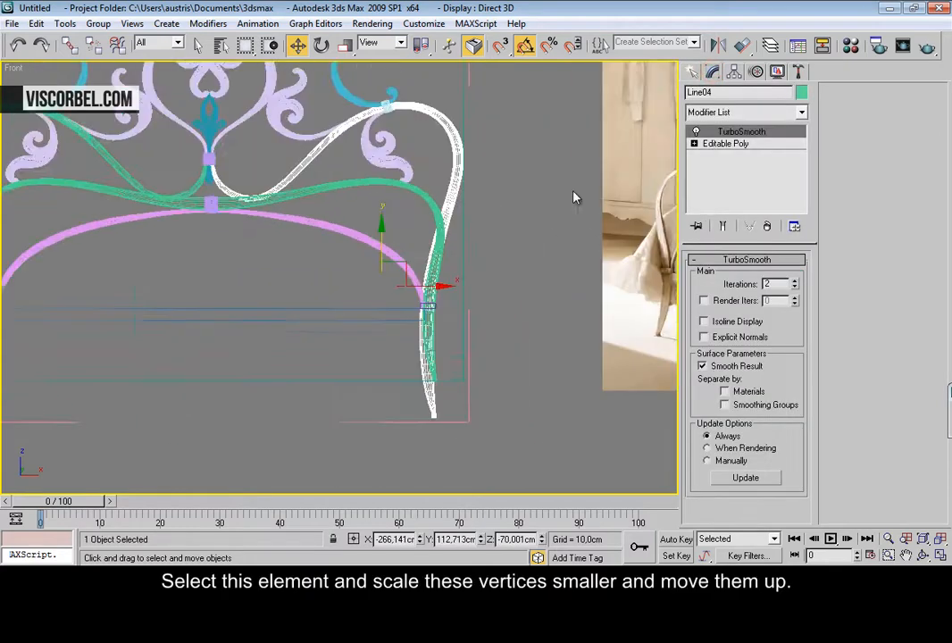
click(728, 145)
key(1)
scroll(402, 334, up, 2)
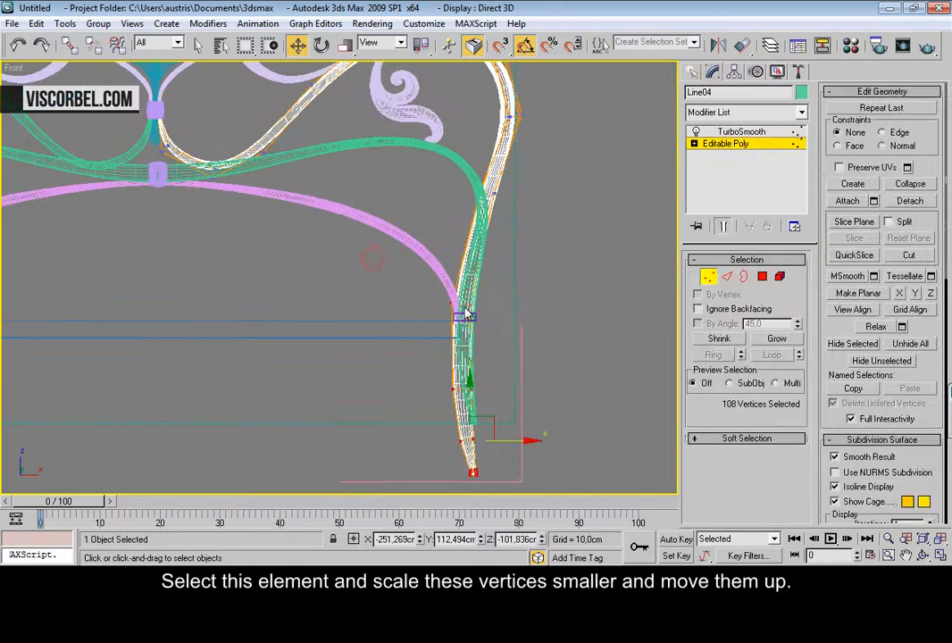
key(r)
drag(484, 410, 491, 365)
key(w)
middle_drag(491, 365, 456, 229)
scroll(455, 229, up, 5)
middle_drag(497, 326, 330, 237)
scroll(320, 251, up, 2)
drag(389, 228, 386, 234)
Step: Nudge the remaining vertices of the headboard's right frame curve to even out its shape, and leave vertex editing
key(r)
key(w)
scroll(385, 231, down, 2)
middle_drag(378, 199, 385, 320)
scroll(347, 183, down, 2)
middle_drag(344, 180, 353, 295)
drag(386, 242, 399, 241)
middle_drag(411, 239, 422, 299)
scroll(415, 257, down, 3)
drag(348, 236, 407, 252)
key(1)
scroll(243, 282, down, 2)
middle_drag(232, 282, 432, 293)
Step: Replace the headboard's left frame curve with a copy of the corrected right one, mirrored along X and moved into place
click(128, 258)
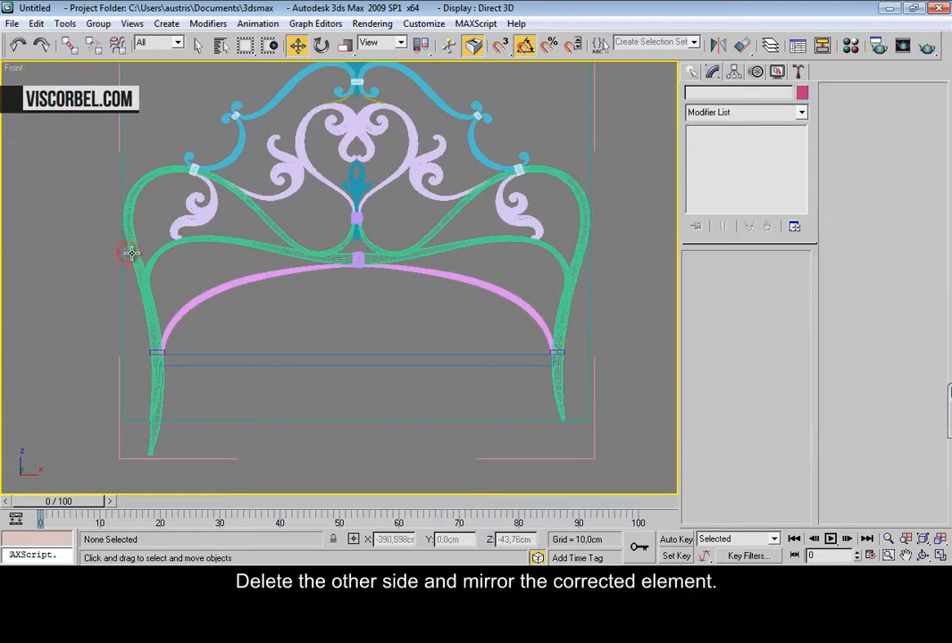
click(570, 183)
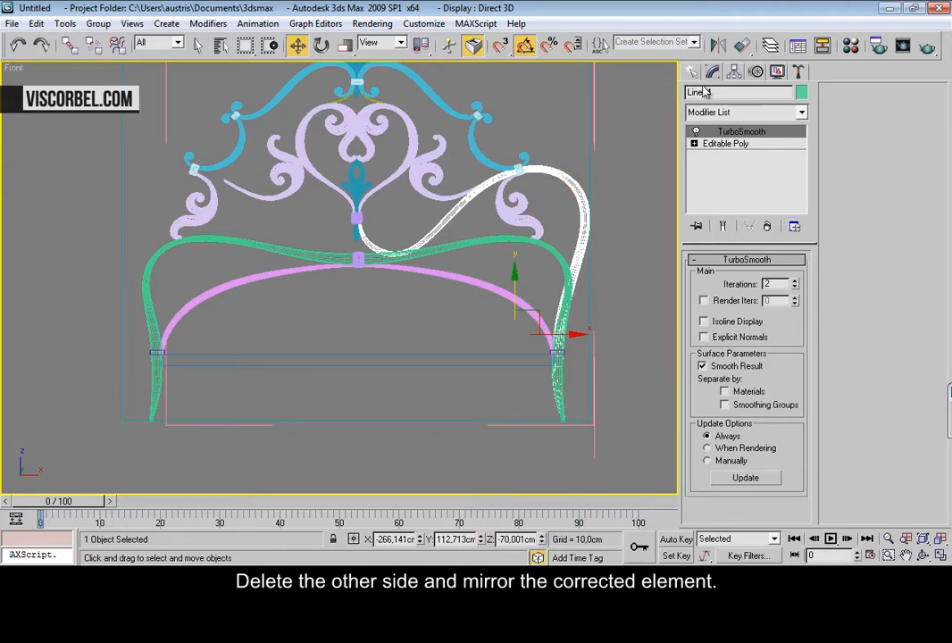
click(719, 45)
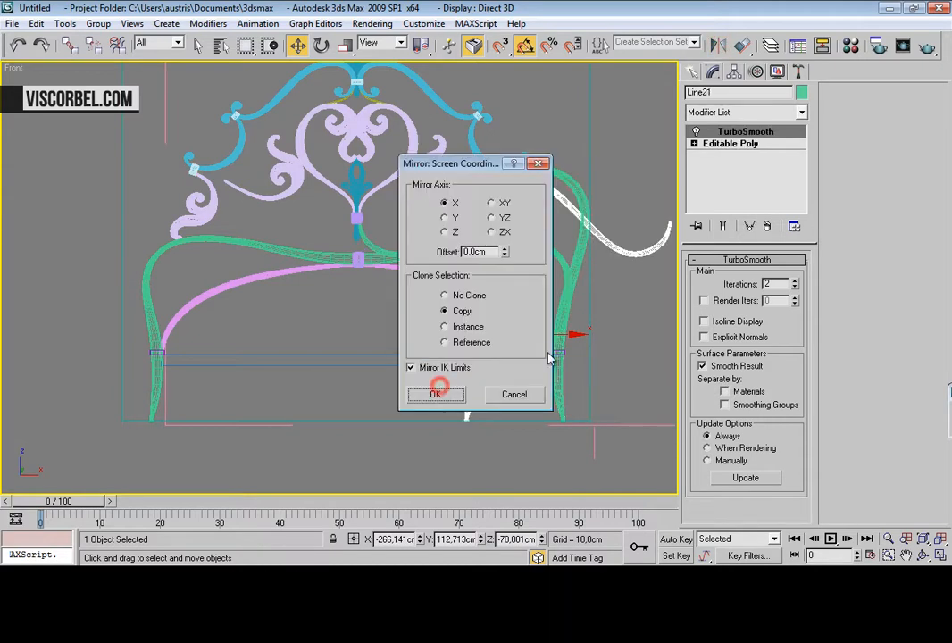
click(433, 397)
drag(562, 334, 247, 334)
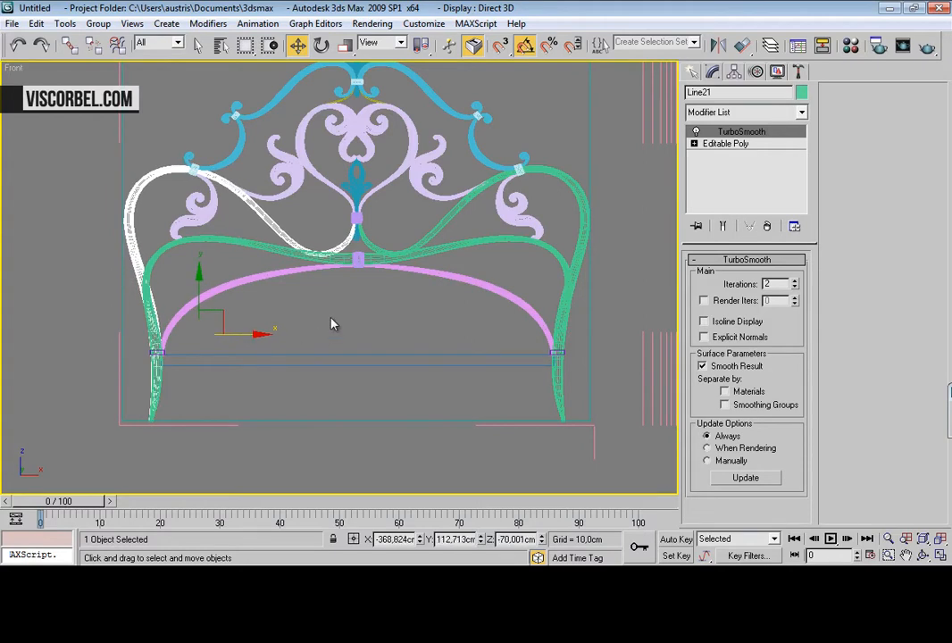
scroll(321, 335, down, 3)
click(338, 408)
Step: Select the headboard and footboard parts in the front view and close the open headboard group
scroll(406, 259, down, 2)
middle_drag(428, 255, 485, 307)
scroll(458, 255, up, 4)
scroll(487, 251, down, 2)
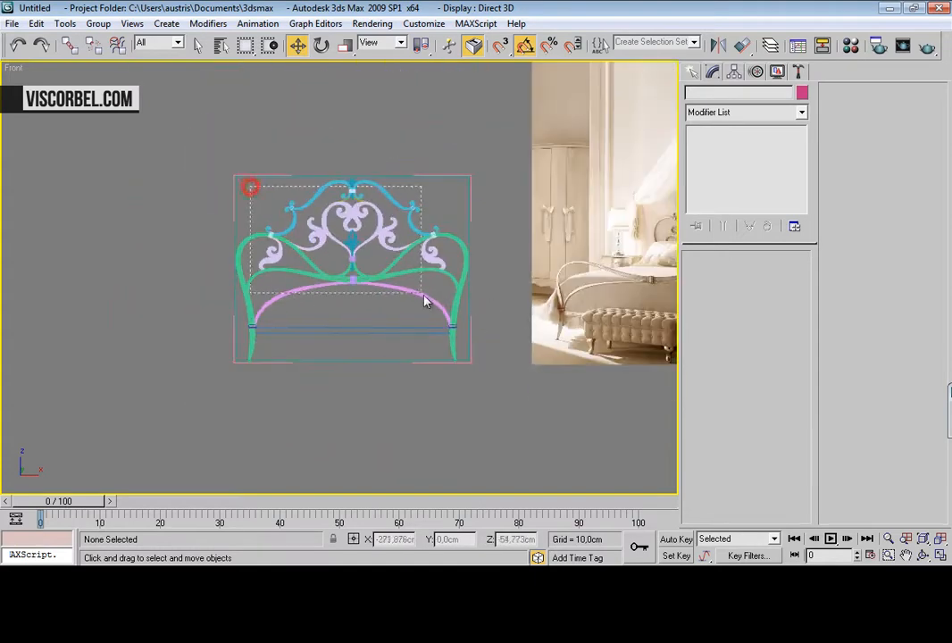
drag(423, 300, 436, 305)
click(99, 23)
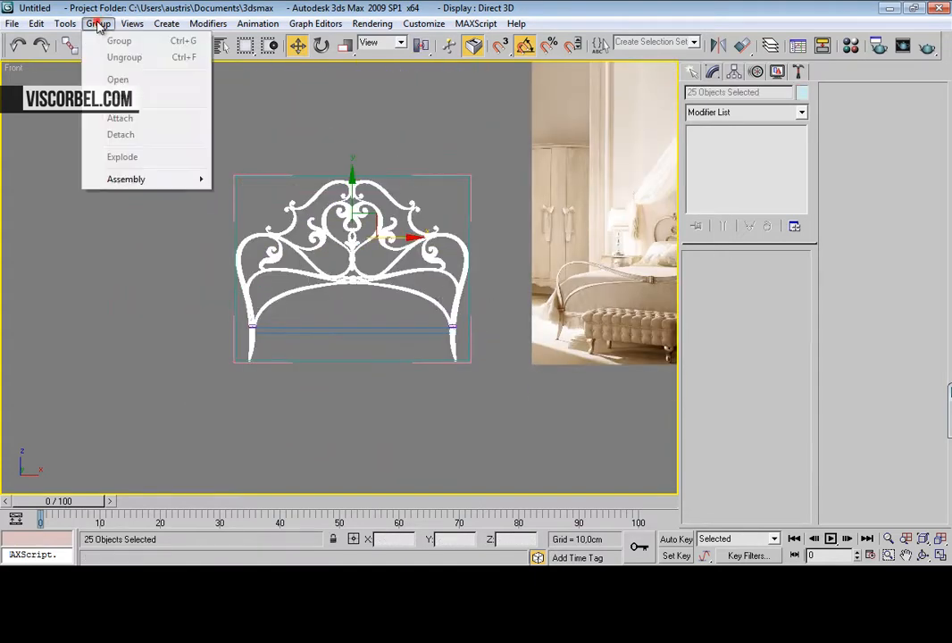
click(116, 95)
Step: Move the headboard group along Y in the top view to the rear edge of the reference box
key(t)
key(z)
scroll(387, 254, down, 4)
middle_drag(388, 253, 396, 196)
scroll(396, 195, up, 1)
middle_drag(317, 192, 323, 162)
click(307, 161)
click(301, 136)
drag(356, 96, 327, 229)
key(z)
Step: Select the footboard parts and move them about -256 cm along Y to the front edge of the reference box
scroll(350, 213, down, 6)
drag(259, 146, 330, 219)
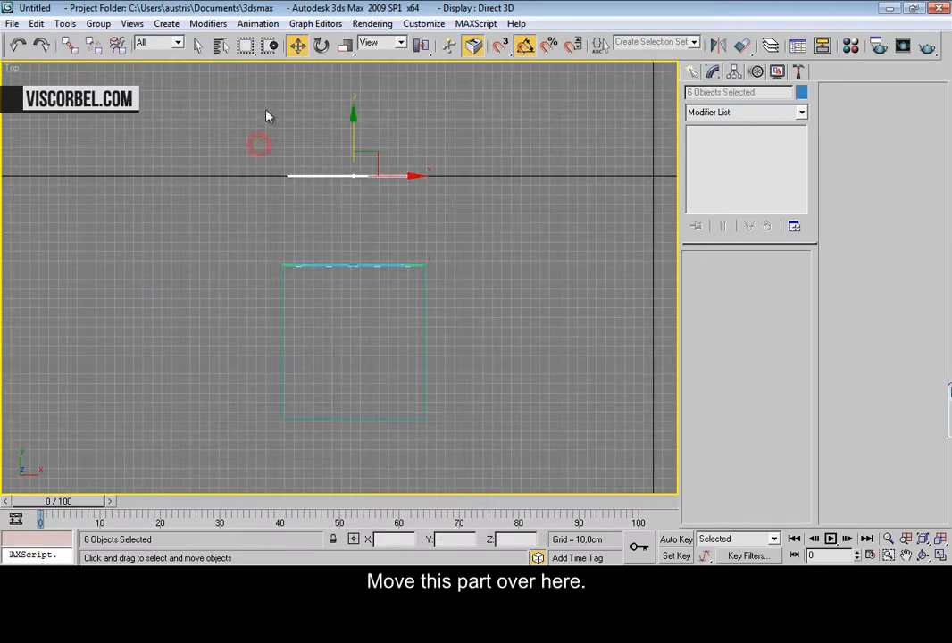
drag(354, 130, 360, 371)
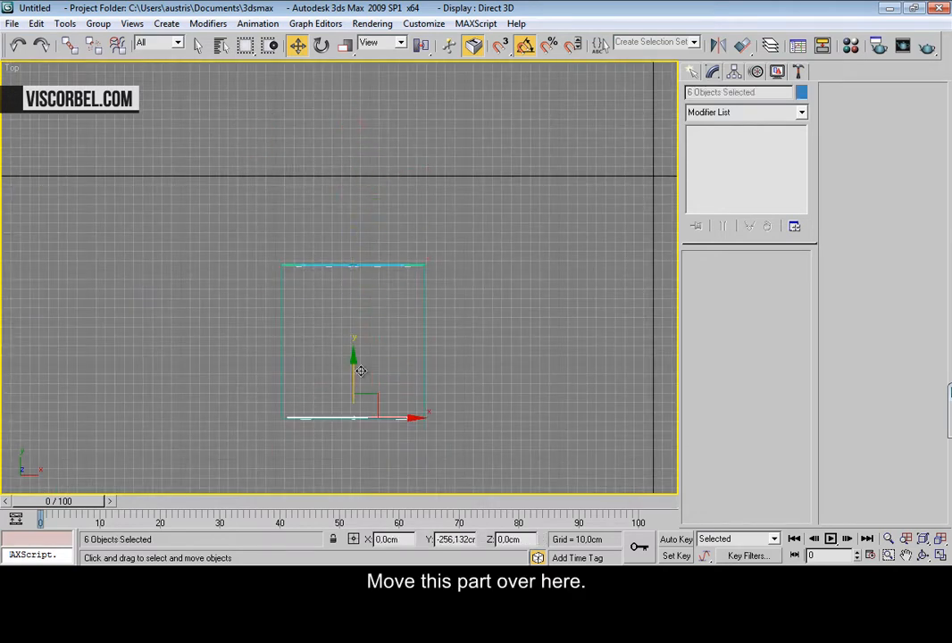
key(z)
scroll(351, 250, down, 2)
drag(343, 246, 354, 250)
Step: Delete the reference box in the perspective view
click(358, 335)
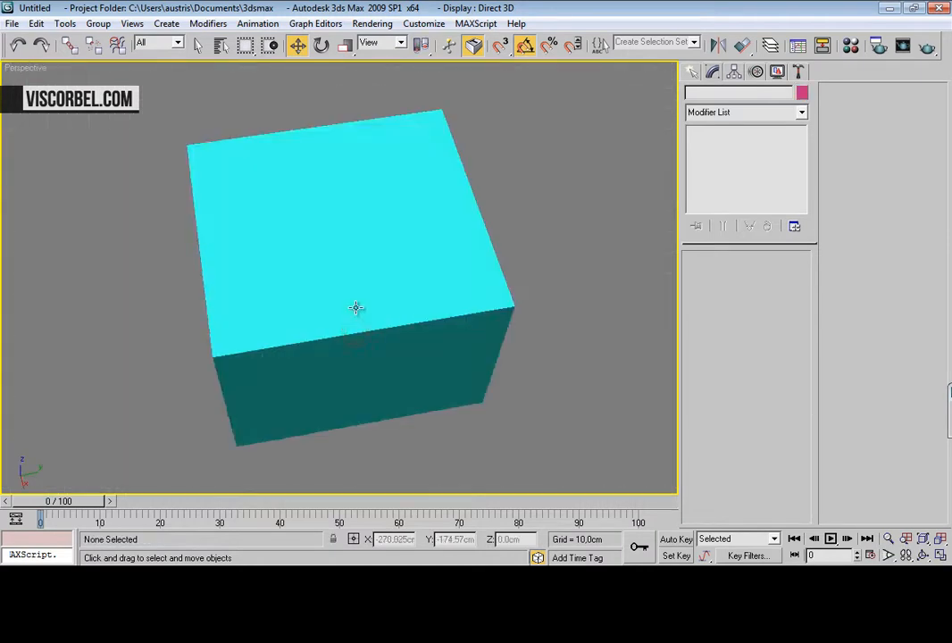
scroll(358, 310, down, 4)
click(402, 260)
right_click(402, 259)
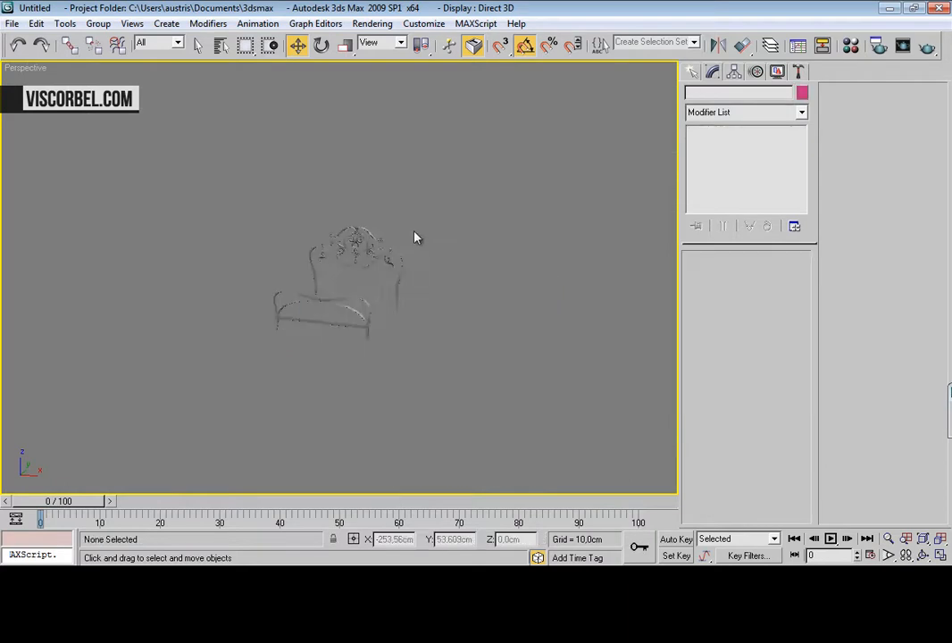
alt+middle_drag(343, 272, 460, 274)
Step: Copy the footboard's lower rail back along the bed's length to the headboard in the left view
click(415, 386)
alt+middle_drag(415, 386, 284, 317)
key(t)
scroll(384, 319, down, 5)
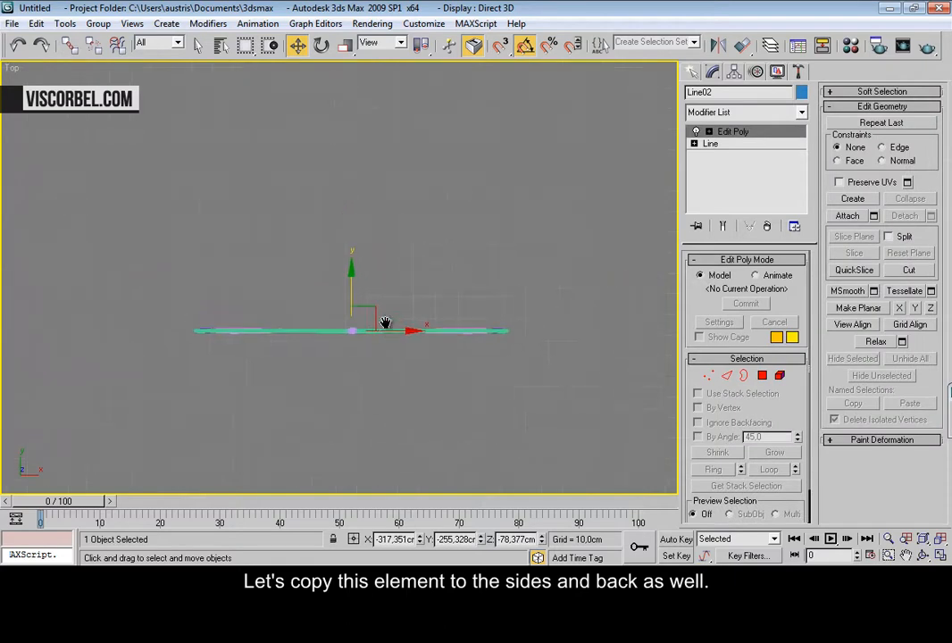
key(l)
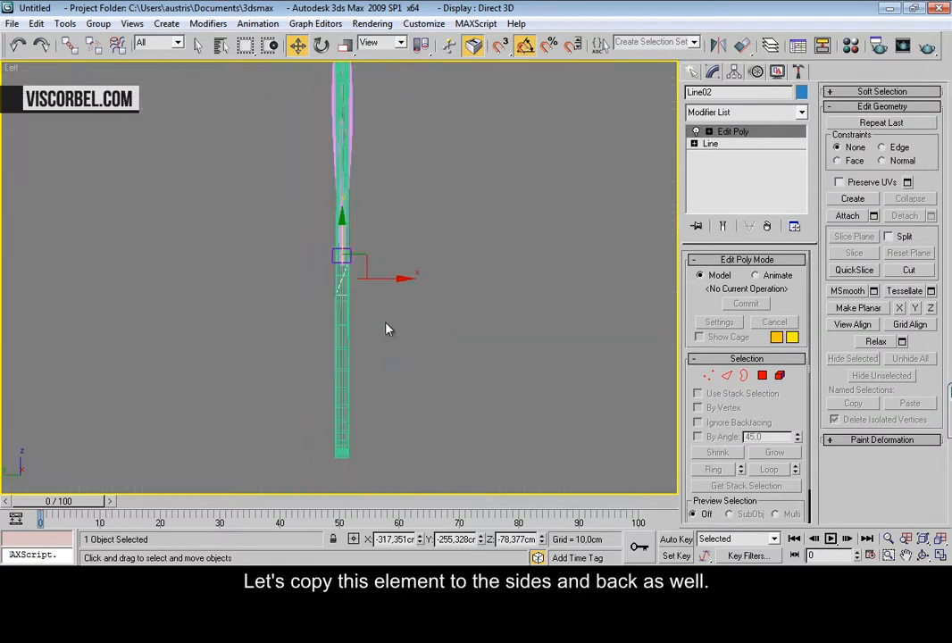
mouse_move(460, 285)
shift+mouse_down()
mouse_move(161, 294)
mouse_move(205, 301)
shift+mouse_up()
click(478, 354)
Step: Fine-tune the copied rail's position between the headboard legs and scale its thickness to about 85%
key(p)
key(z)
scroll(470, 321, down, 2)
alt+middle_drag(468, 305, 385, 320)
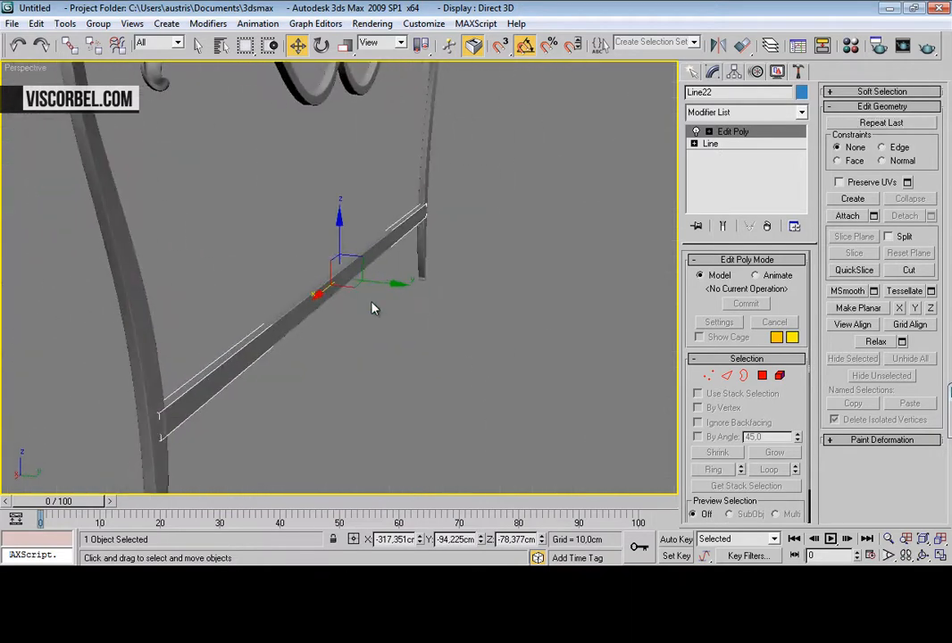
drag(391, 283, 389, 282)
alt+middle_drag(389, 282, 308, 391)
key(r)
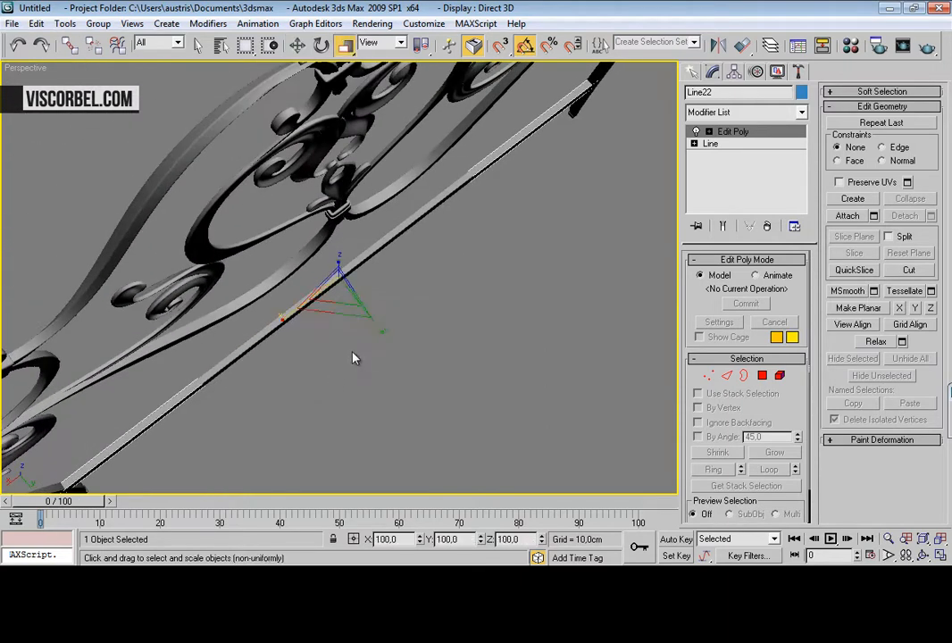
drag(374, 323, 364, 320)
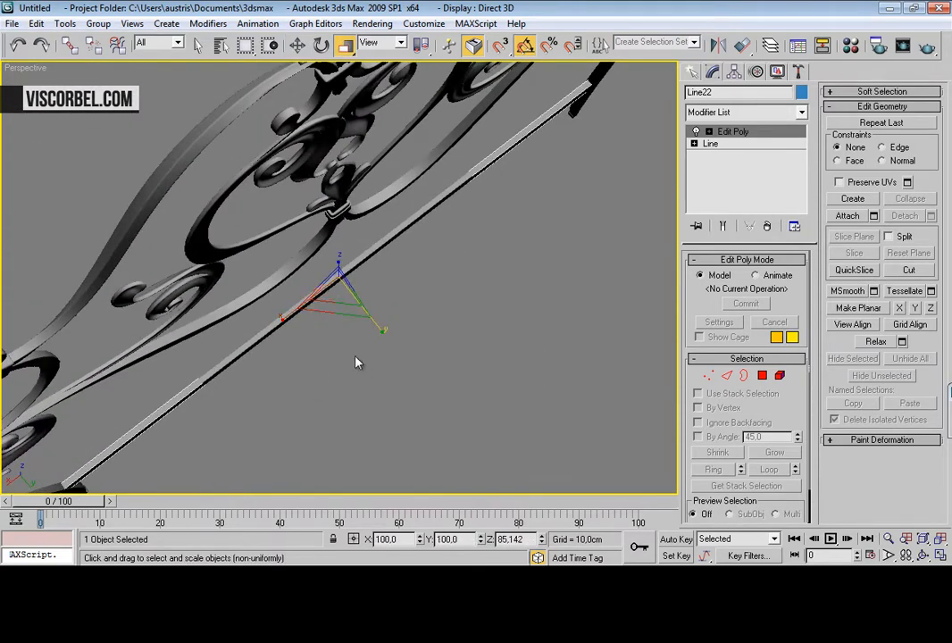
Step: Create one copy of the headboard rail rotated -90 degrees in the top view for the bed's side
key(t)
scroll(374, 300, up, 3)
scroll(374, 287, down, 3)
scroll(375, 216, up, 3)
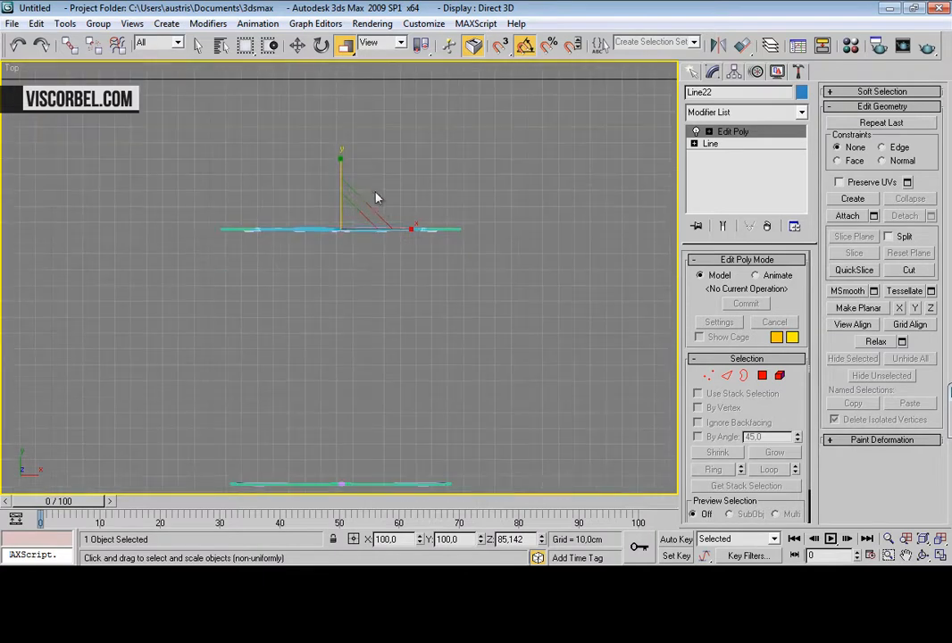
key(e)
shift+drag(383, 188, 404, 268)
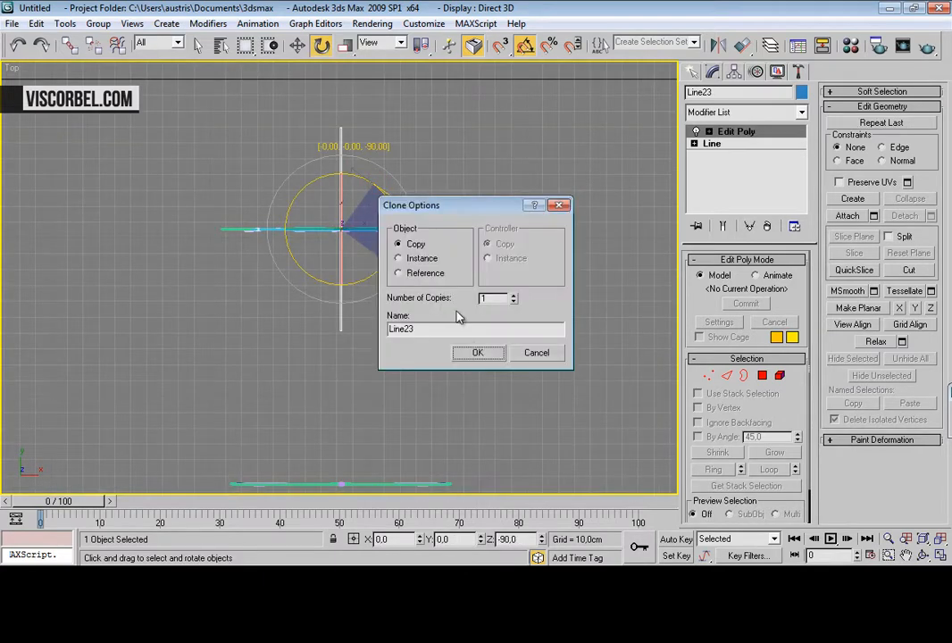
click(478, 353)
Step: Move the rotated rail to the bed's right side between headboard and footboard, and align it inside the leg in the front view
key(w)
drag(364, 208, 460, 355)
key(f)
scroll(397, 259, up, 3)
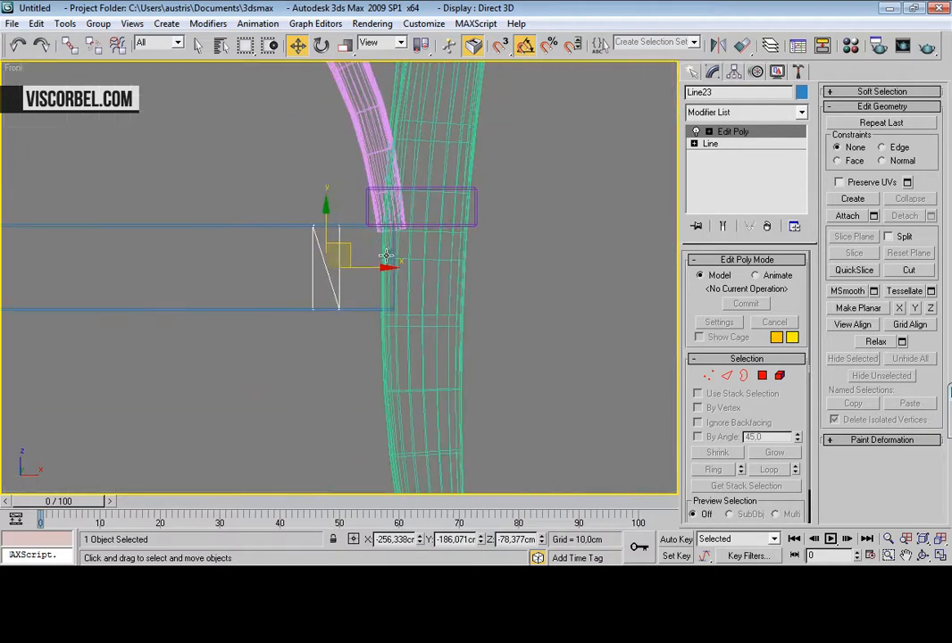
drag(397, 269, 481, 288)
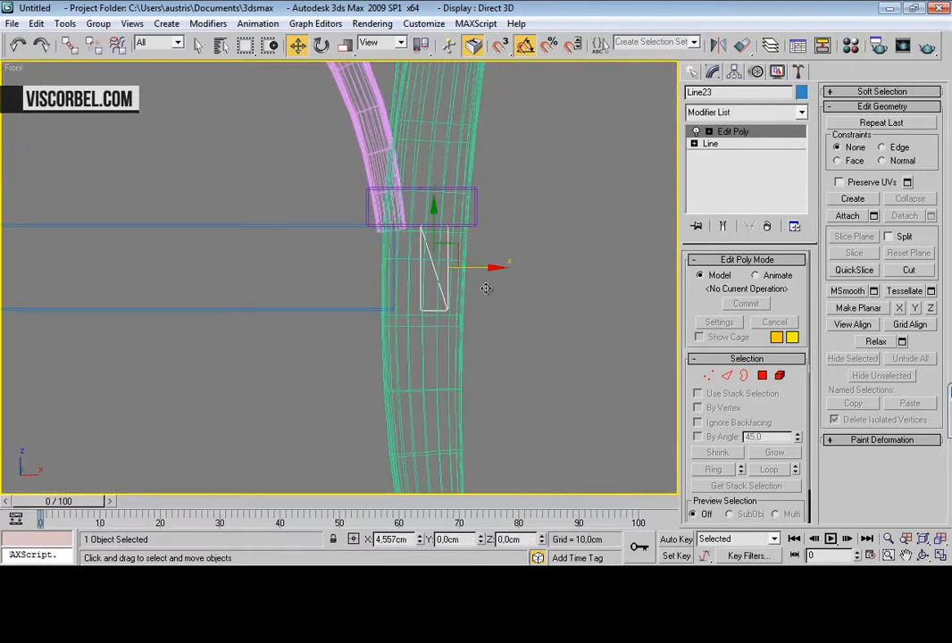
Step: Extend both ends of the right side rail by moving their vertices to the footboard and headboard legs in the left view
key(l)
key(1)
drag(444, 231, 528, 320)
scroll(528, 318, up, 4)
drag(658, 282, 676, 283)
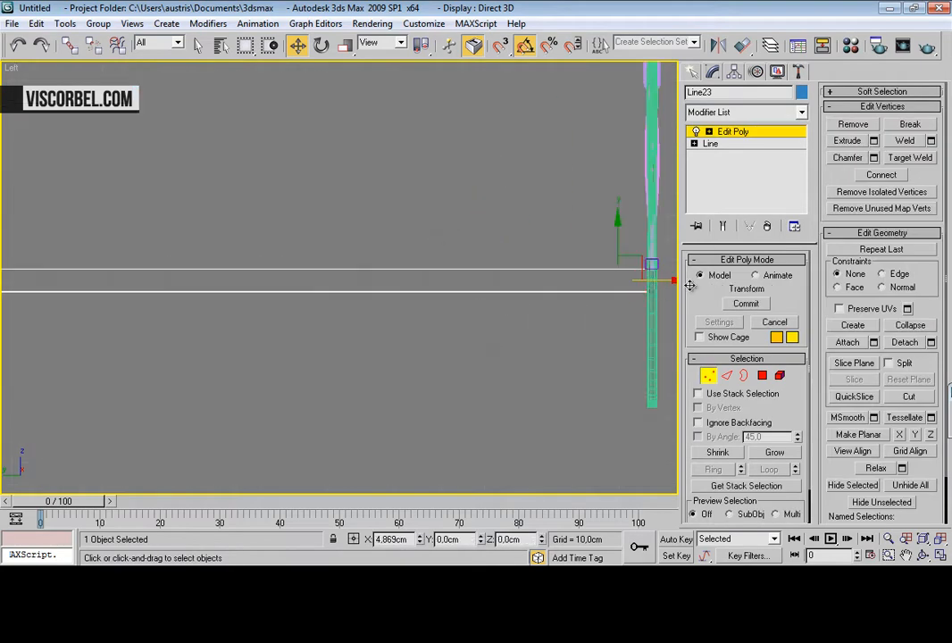
click(248, 235)
scroll(248, 235, down, 4)
middle_drag(248, 235, 499, 284)
scroll(498, 284, up, 2)
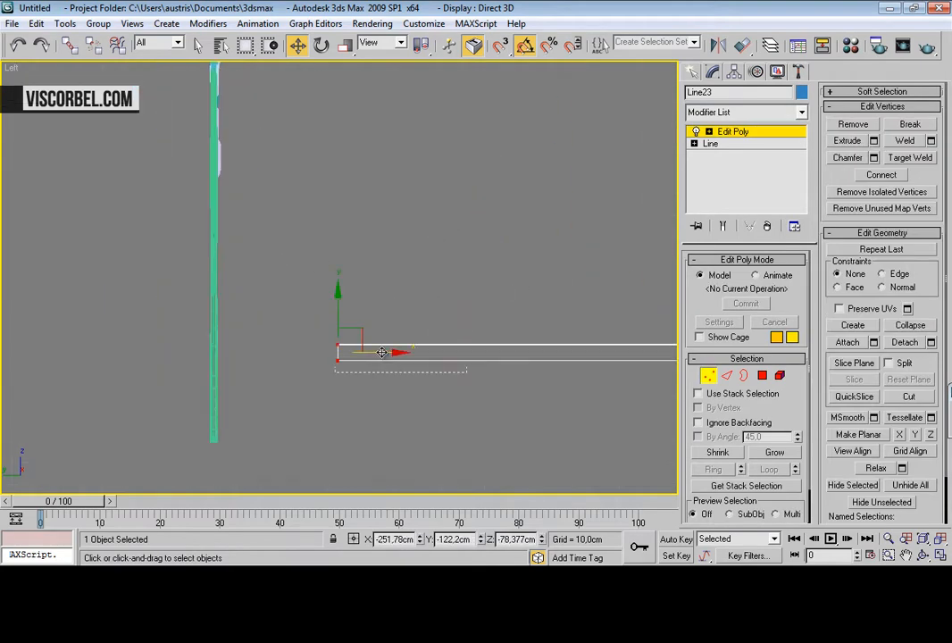
drag(381, 352, 284, 349)
key(1)
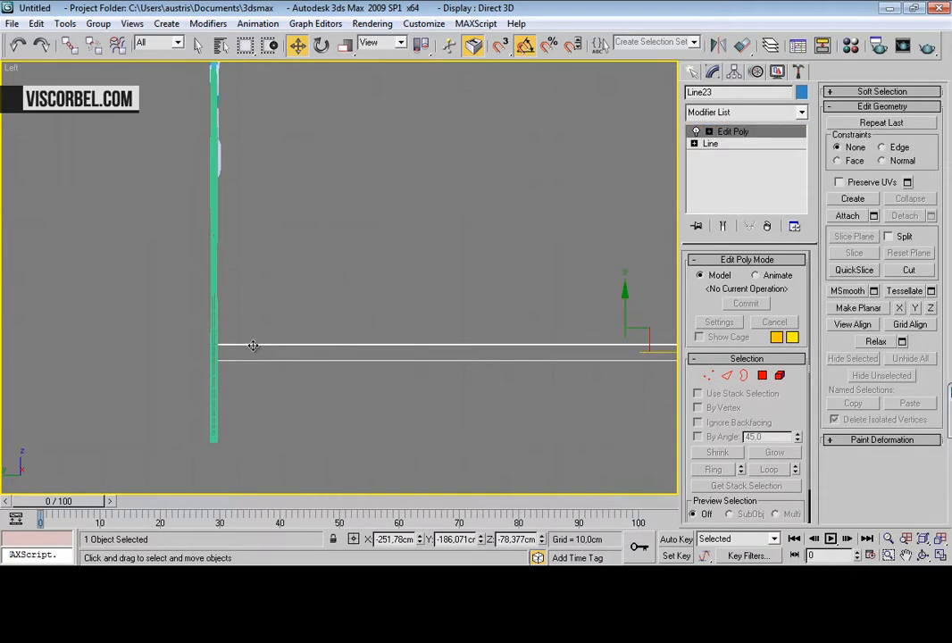
Step: Copy the side rail across to the bed's left side and align the copy inside the left leg in the front view
key(t)
shift+drag(498, 375, 296, 375)
click(476, 356)
key(f)
key(z)
scroll(311, 336, down, 10)
drag(378, 278, 355, 278)
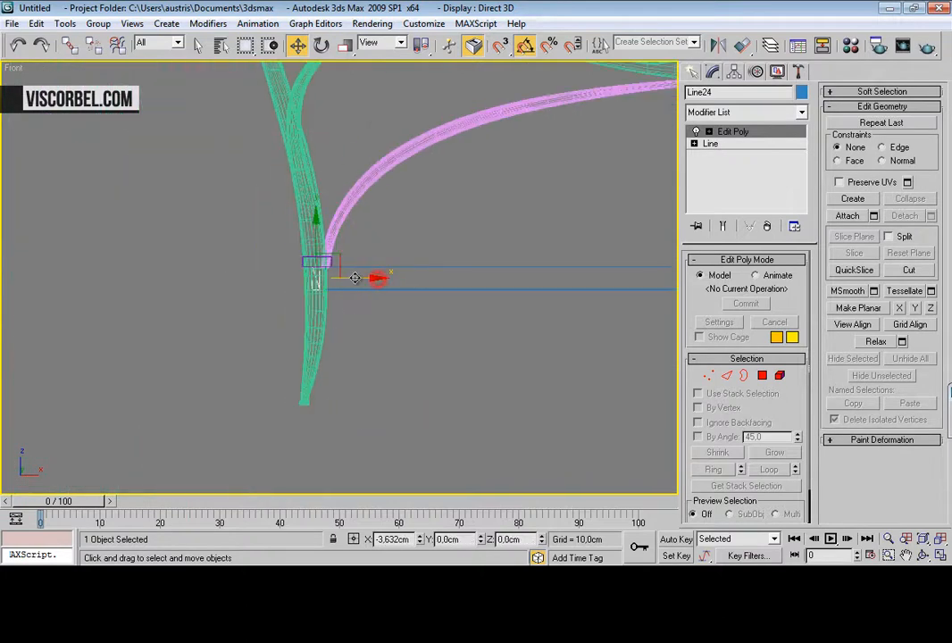
Step: Examine the assembled bed frame and its side rails in the perspective view
key(p)
scroll(329, 311, down, 8)
alt+middle_drag(329, 311, 537, 220)
click(480, 267)
key(z)
mouse_move(375, 301)
alt+middle_down()
mouse_move(381, 288)
mouse_move(570, 285)
mouse_move(398, 248)
mouse_move(315, 276)
mouse_move(371, 286)
alt+middle_up()
key(f)
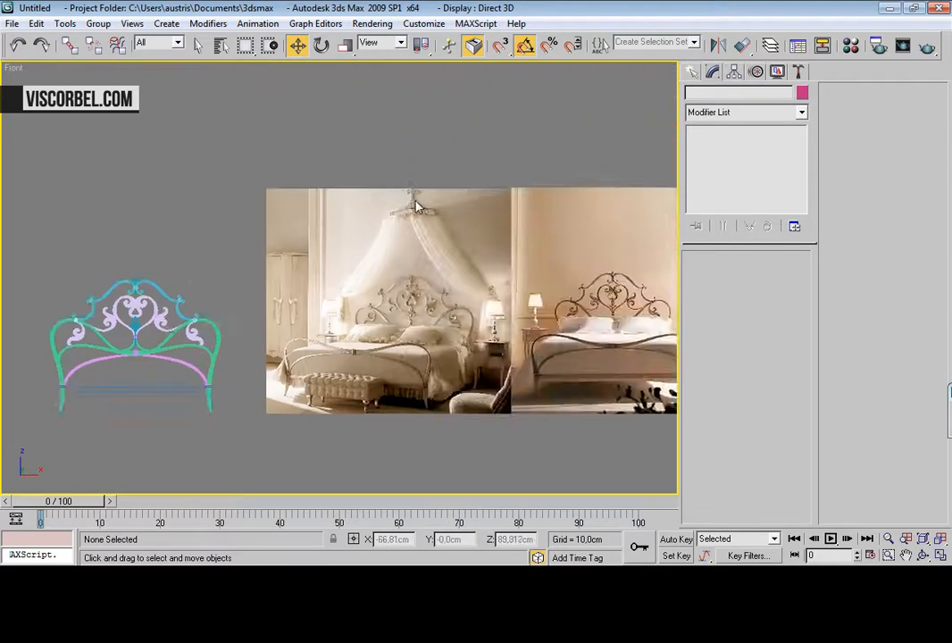
Step: Draw a circle of about 20.6 cm radius over the canopy crown in the front reference and rotate it 90 degrees to lie flat
middle_drag(455, 214, 384, 240)
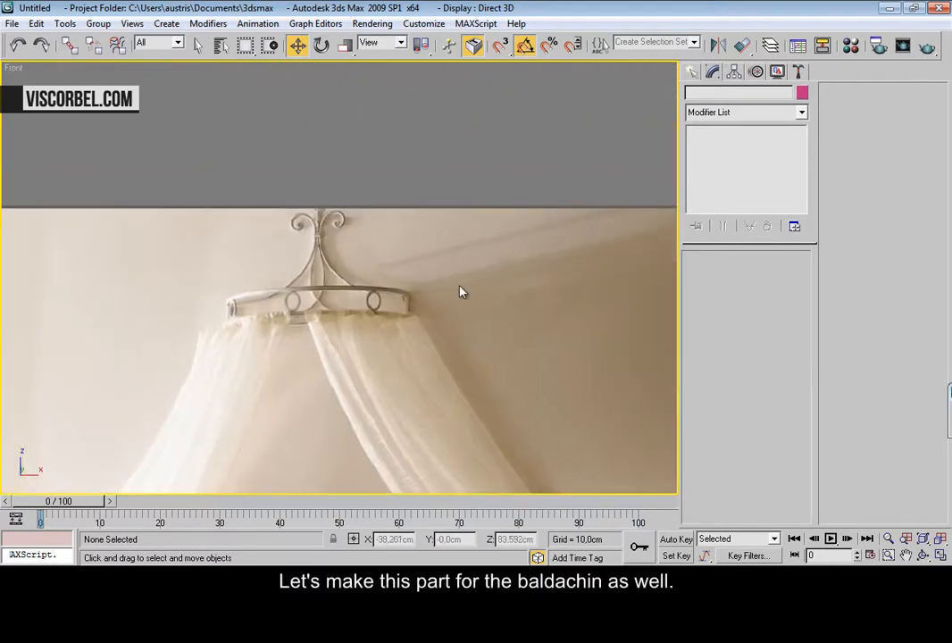
scroll(461, 293, up, 3)
middle_drag(522, 294, 526, 279)
scroll(525, 277, down, 3)
scroll(526, 277, up, 2)
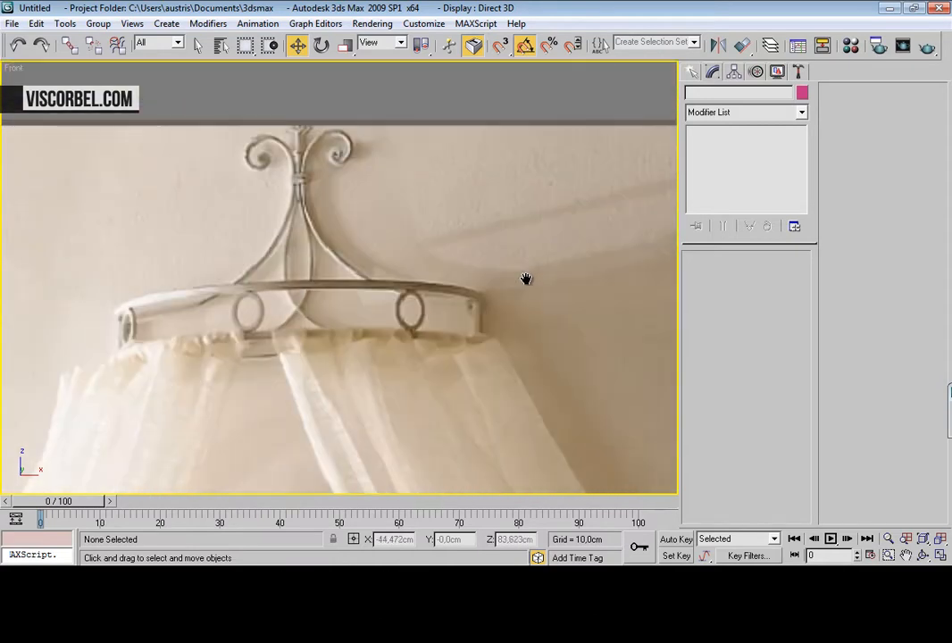
right_click(544, 280)
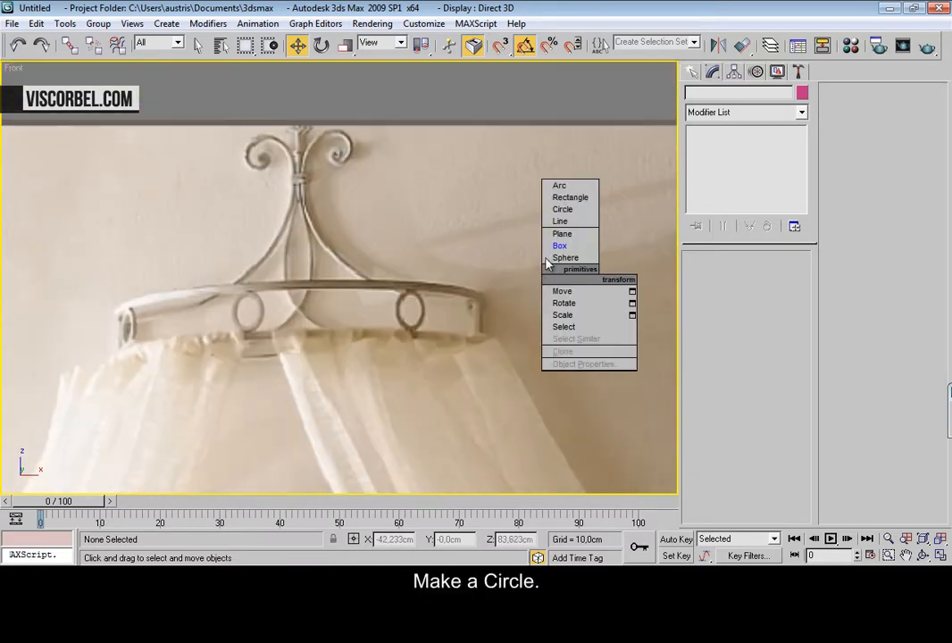
click(563, 211)
drag(283, 285, 478, 295)
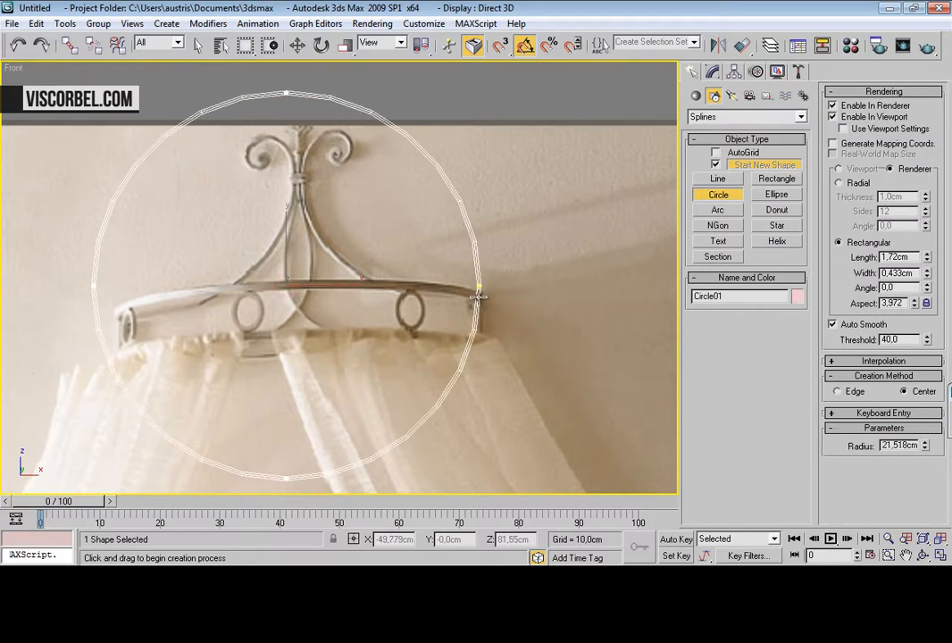
key(e)
drag(280, 255, 285, 321)
Step: Give the circle a rectangular profile about 1.116 cm long and 0.753 cm wide, and align it with the crown's upper rim
click(710, 72)
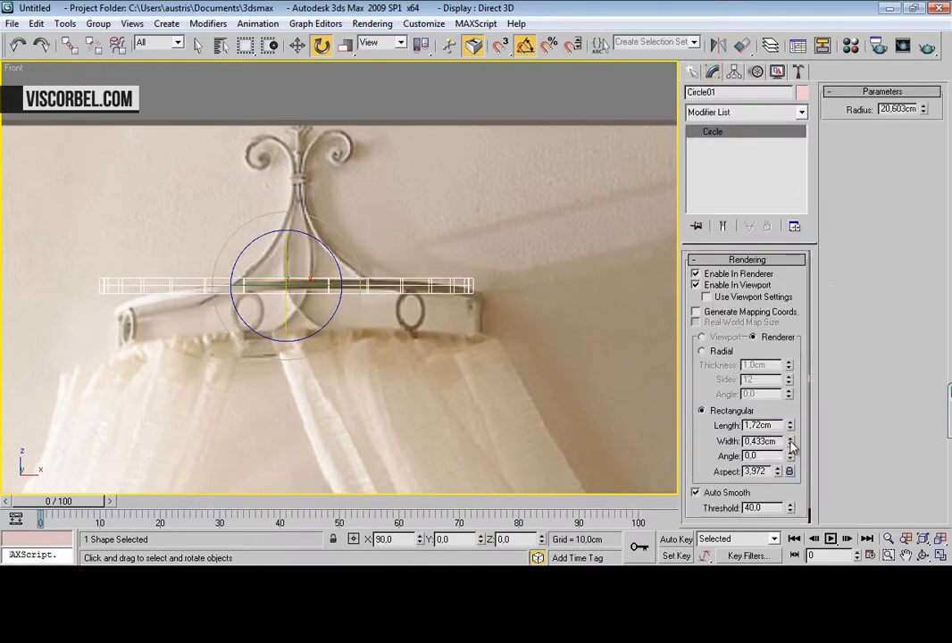
mouse_move(791, 444)
mouse_down()
mouse_move(789, 429)
mouse_move(789, 437)
mouse_up()
key(w)
drag(313, 260, 320, 271)
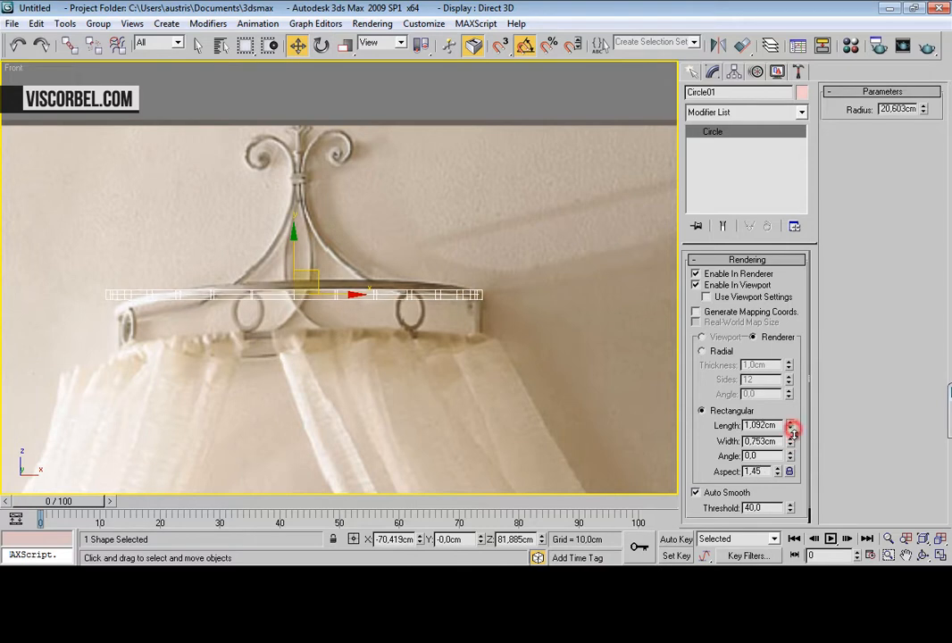
key(t)
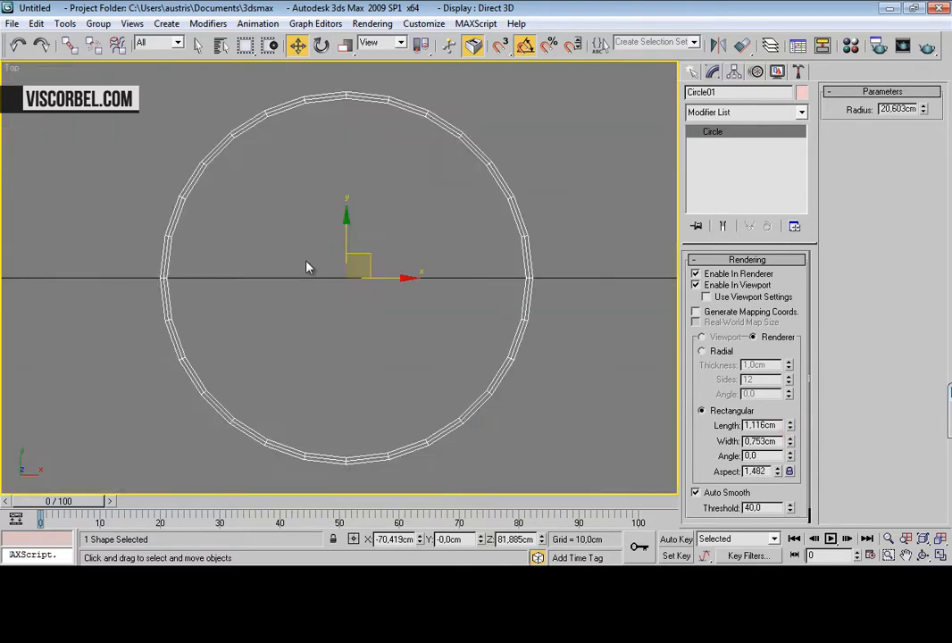
key(f)
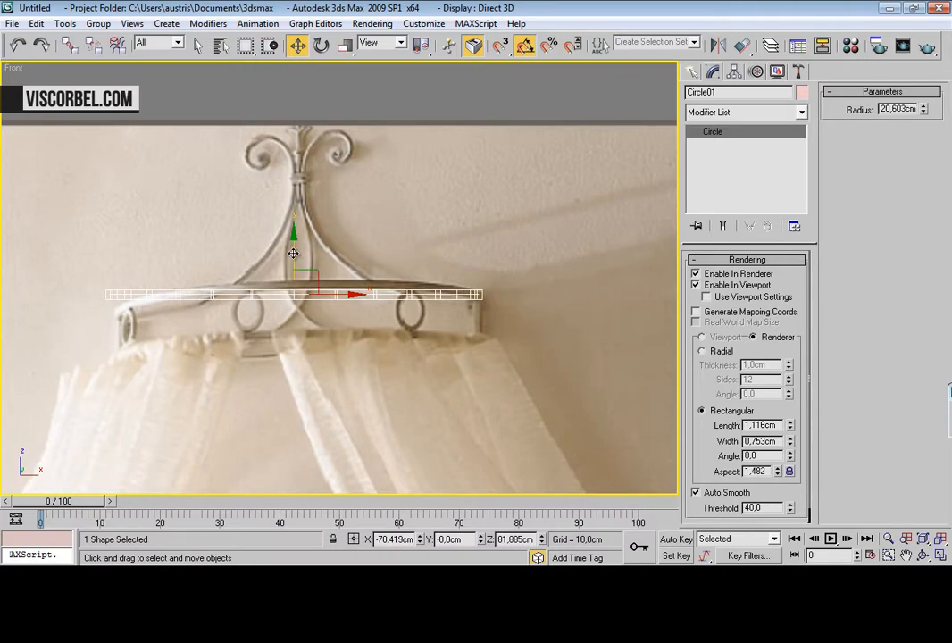
Step: Make one copy of the ring about 5 cm lower, at the crown's bottom rim
shift+drag(295, 254, 292, 297)
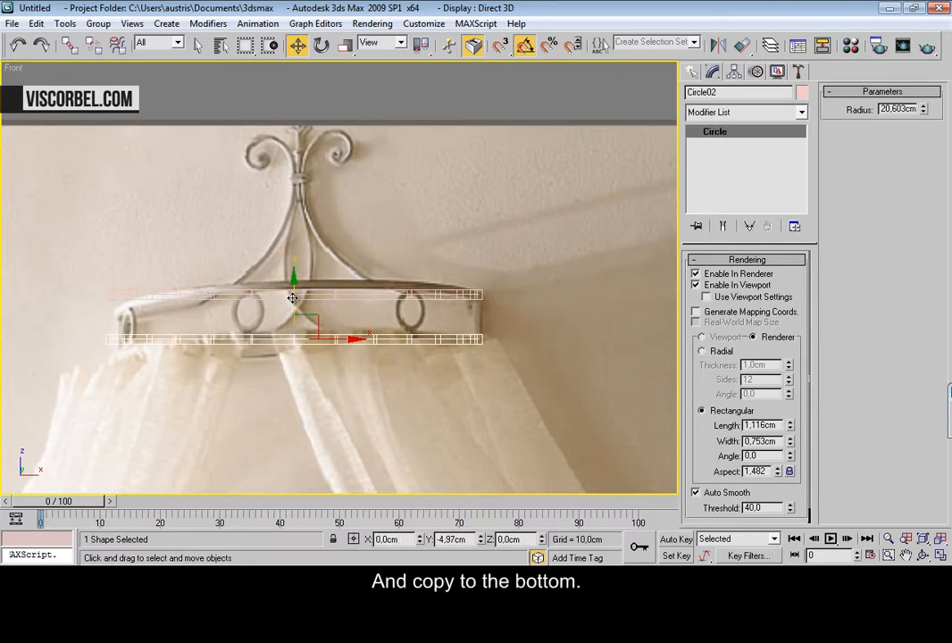
shift+drag(293, 297, 295, 298)
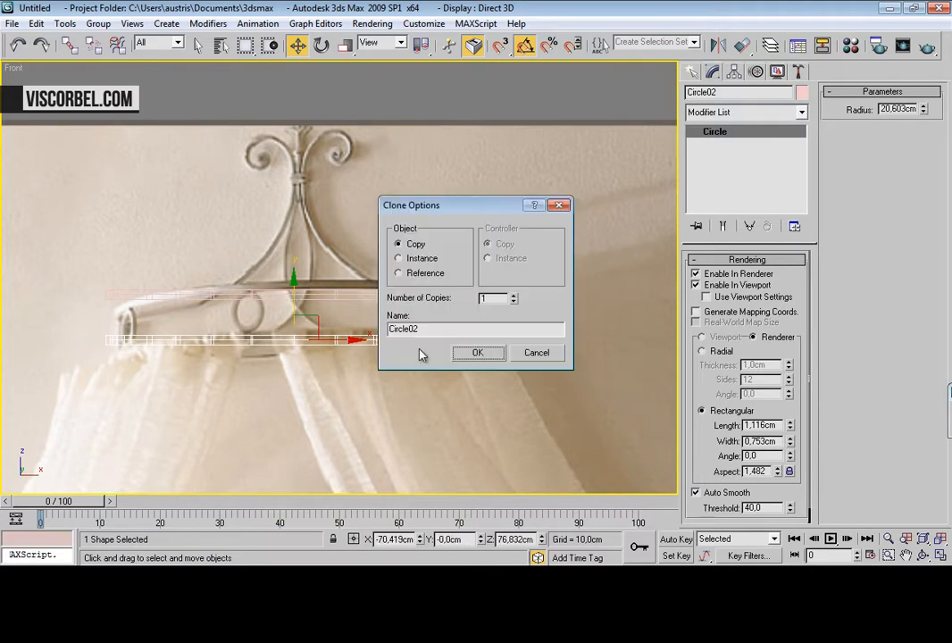
click(478, 353)
click(500, 214)
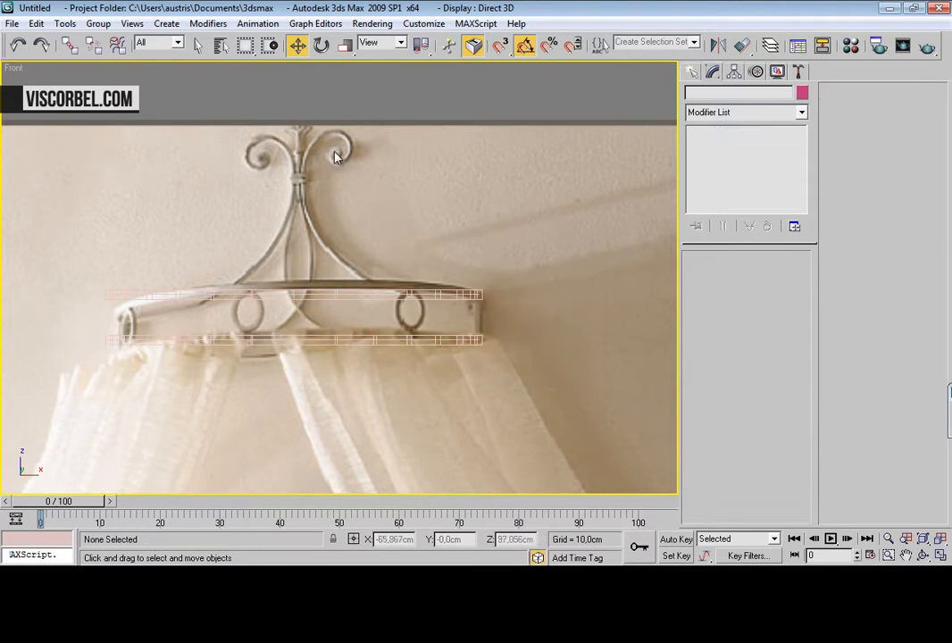
Step: Draw a straight horizontal connecting line across the full diameter of the upper ring in the front view
scroll(339, 295, up, 2)
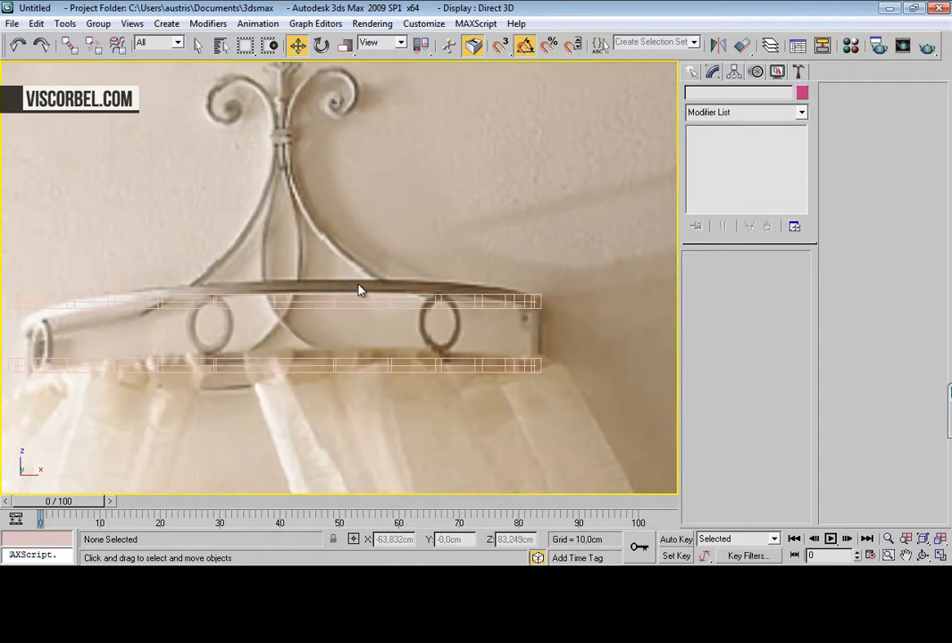
right_click(337, 267)
click(344, 222)
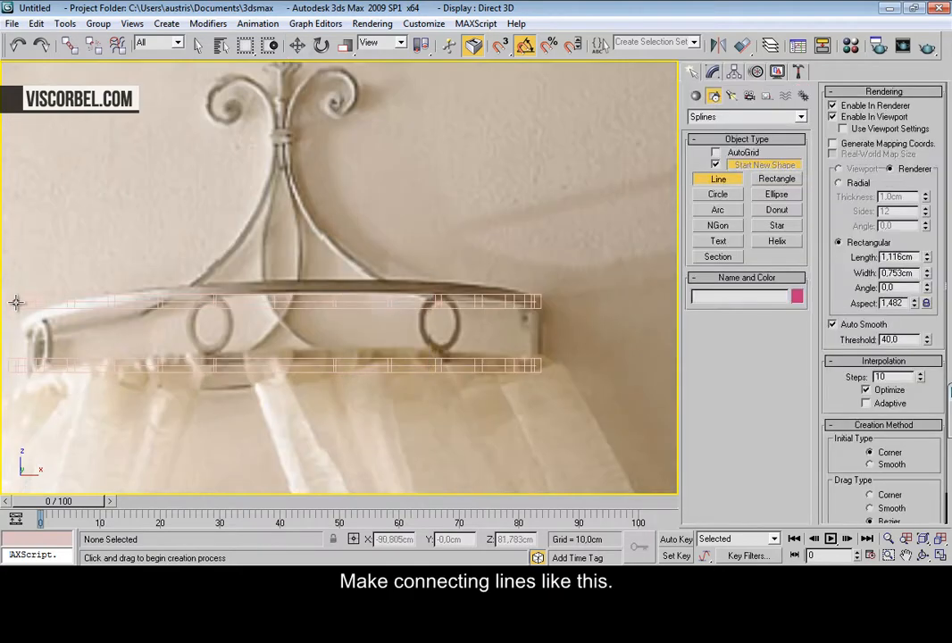
click(16, 302)
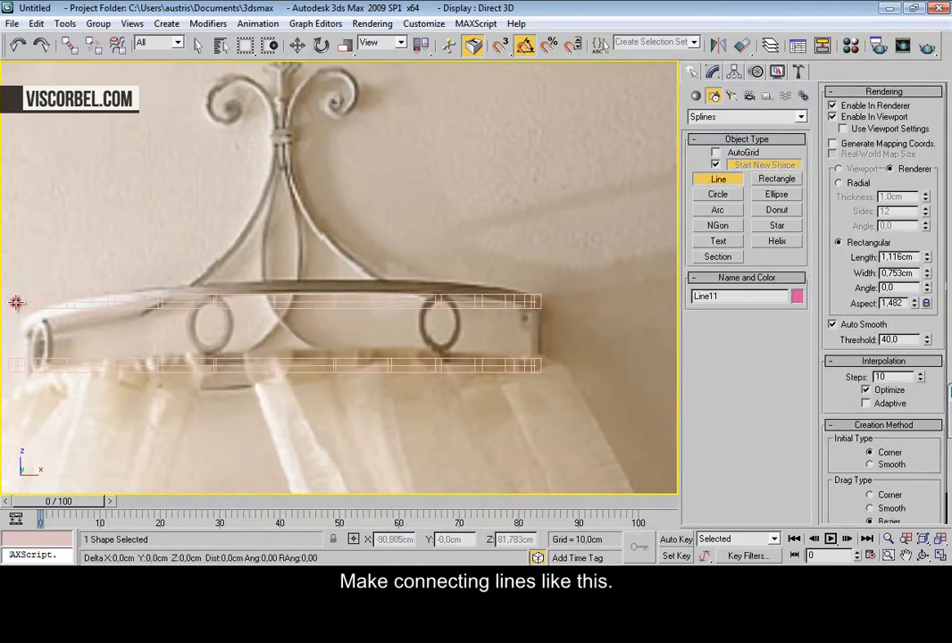
shift+click(533, 361)
right_click(533, 360)
Step: Copy the connecting line down onto the lower ring and check both bars in perspective
key(w)
drag(274, 261, 265, 316)
click(480, 353)
key(p)
key(z)
mouse_move(450, 264)
alt+middle_down()
mouse_move(416, 293)
mouse_move(410, 343)
mouse_move(450, 253)
mouse_move(458, 268)
alt+middle_up()
click(497, 403)
key(f)
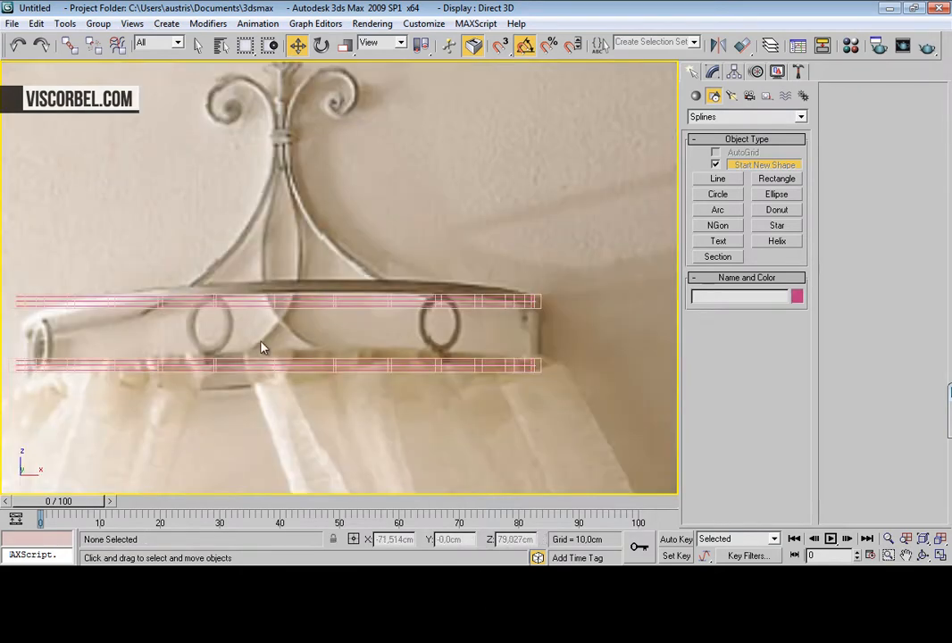
Step: Draw a vertical line joining the right ends of the two connecting bars and nudge it into alignment
scroll(454, 358, up, 3)
right_click(525, 234)
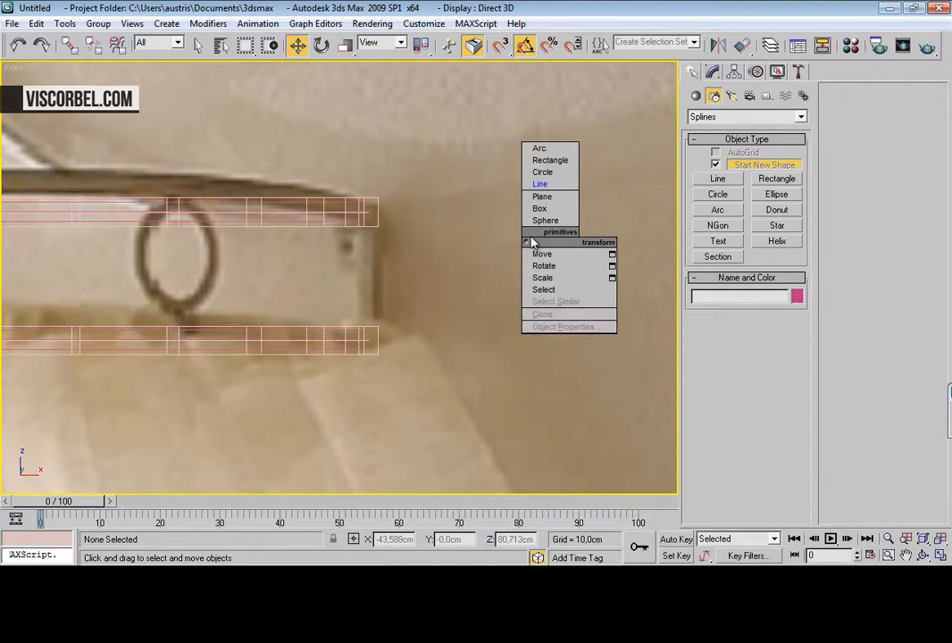
click(543, 185)
click(367, 213)
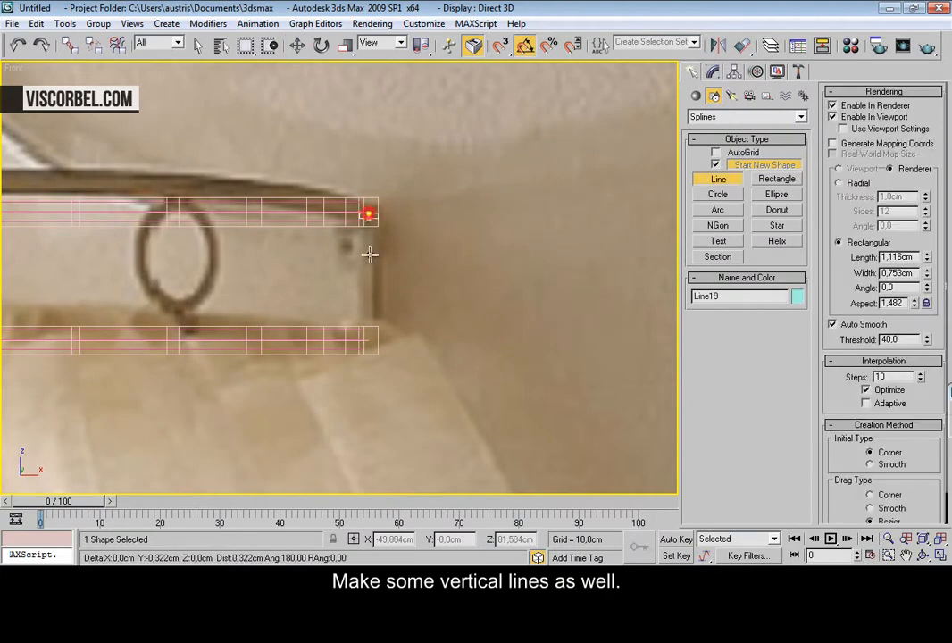
shift+click(368, 338)
right_click(419, 300)
scroll(390, 272, up, 3)
scroll(389, 271, down, 2)
right_click(401, 273)
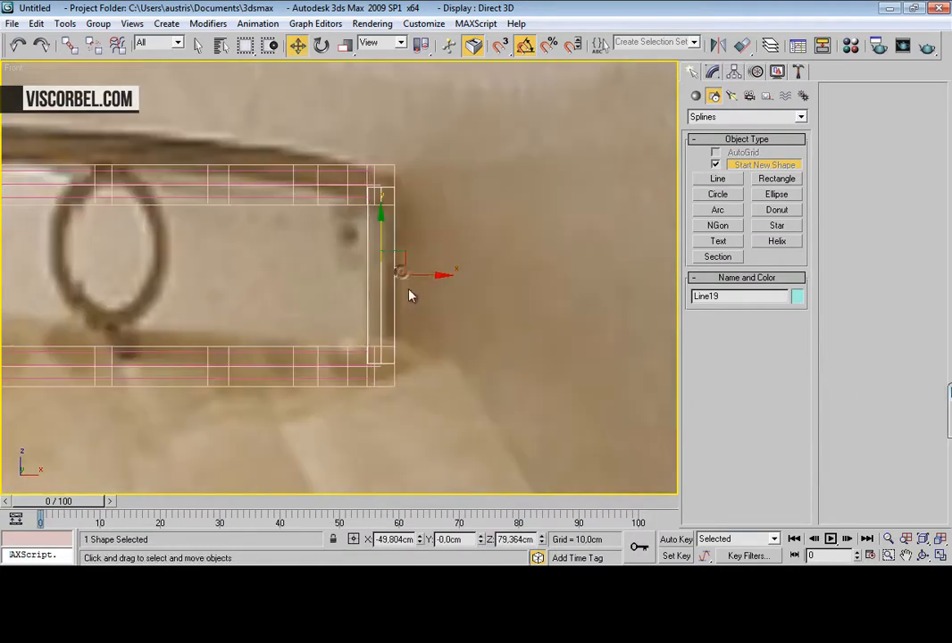
drag(413, 276, 406, 278)
Step: Copy the vertical bar to the left ends of the connecting bars, align it there, and check it in perspective
scroll(320, 246, down, 5)
middle_drag(346, 246, 521, 261)
shift+drag(527, 294, 191, 312)
click(474, 352)
key(z)
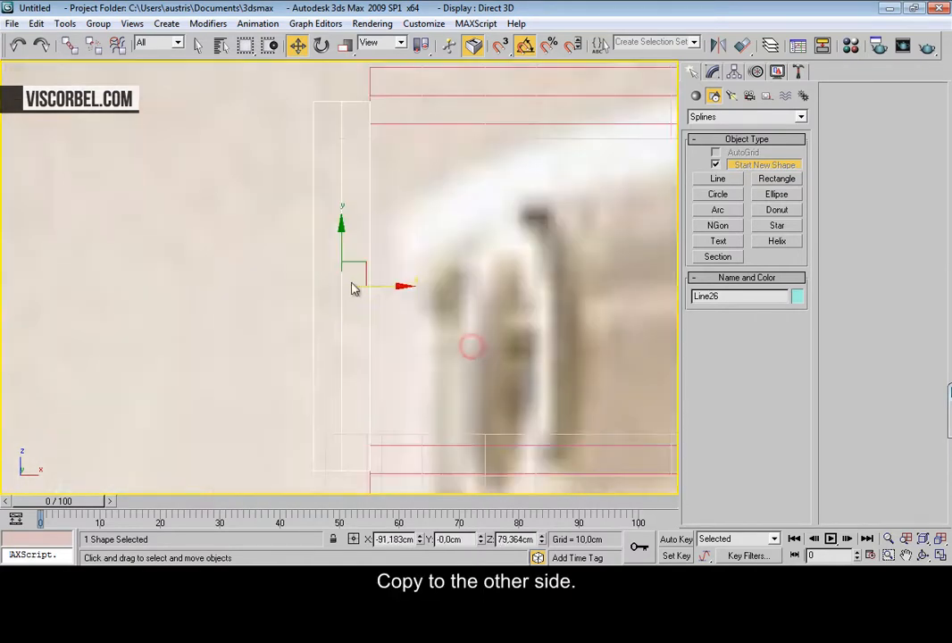
mouse_move(380, 289)
mouse_down()
mouse_move(425, 291)
mouse_move(408, 298)
mouse_up()
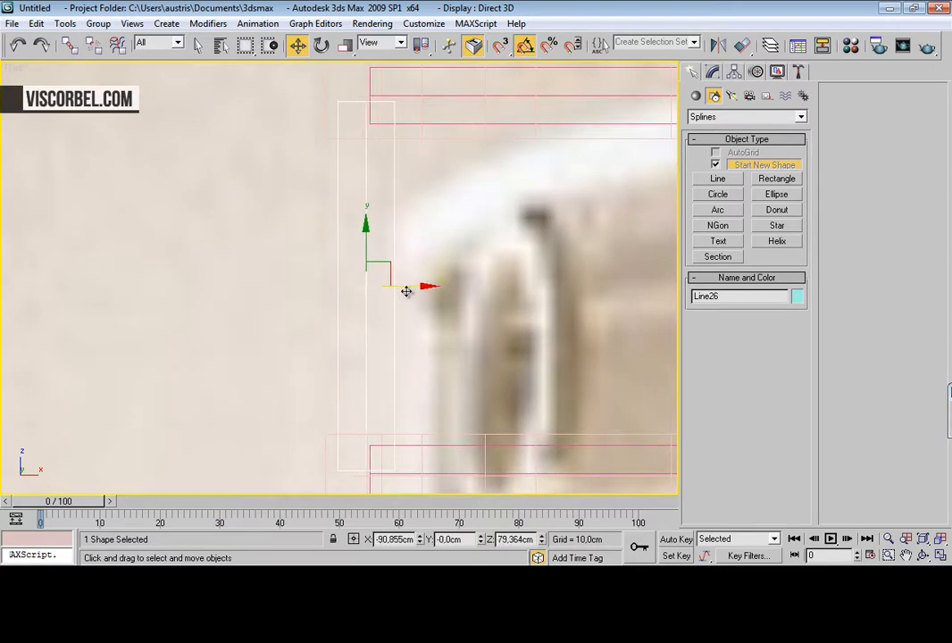
key(p)
key(z)
alt+middle_drag(391, 291, 398, 324)
scroll(378, 260, down, 10)
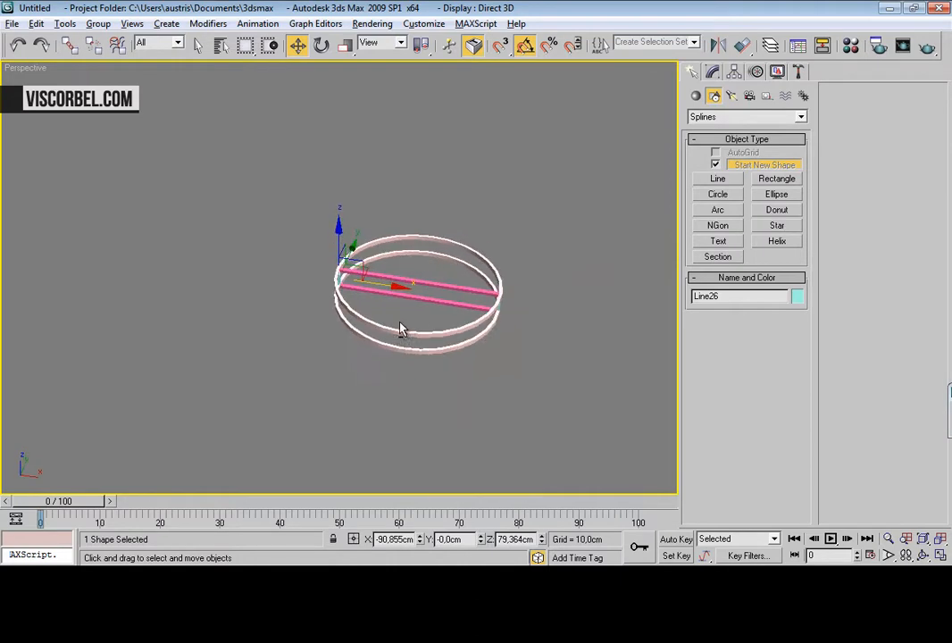
Step: Draw a circle of about 1.8 cm radius between the upper and lower bars in the front view, using the Edge creation method
key(f)
scroll(393, 318, down, 8)
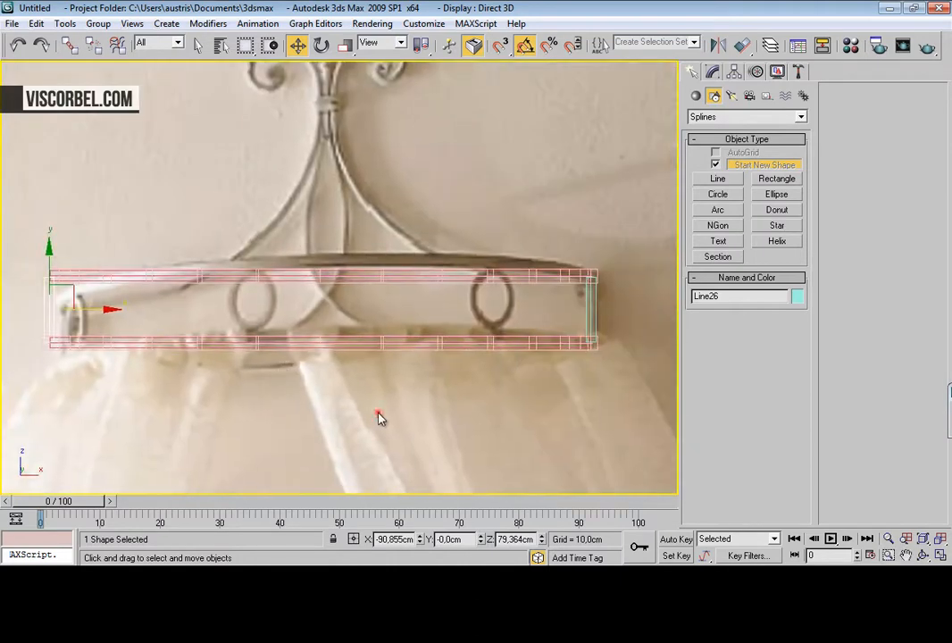
click(378, 411)
scroll(353, 339, up, 3)
right_click(446, 293)
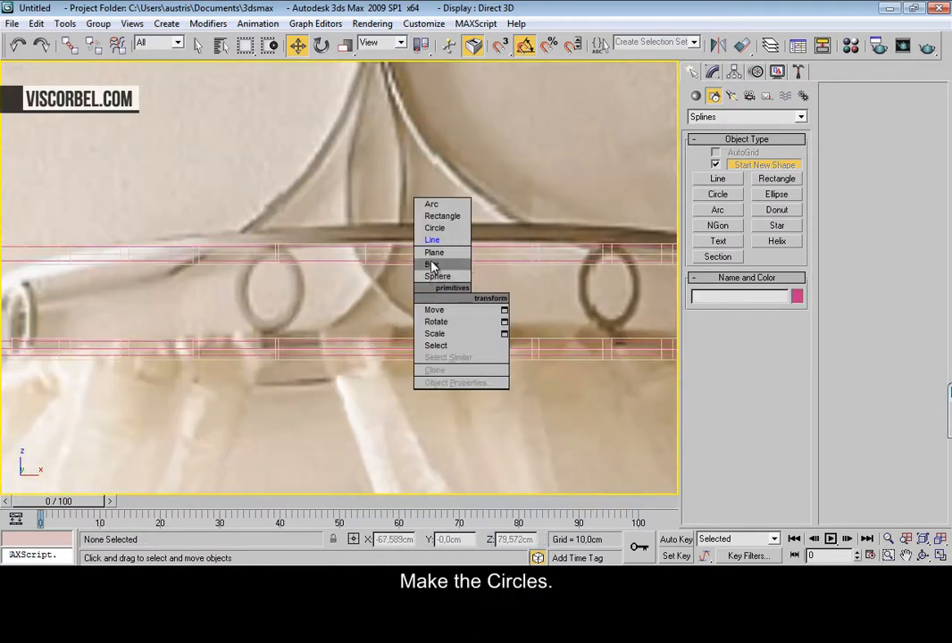
click(435, 227)
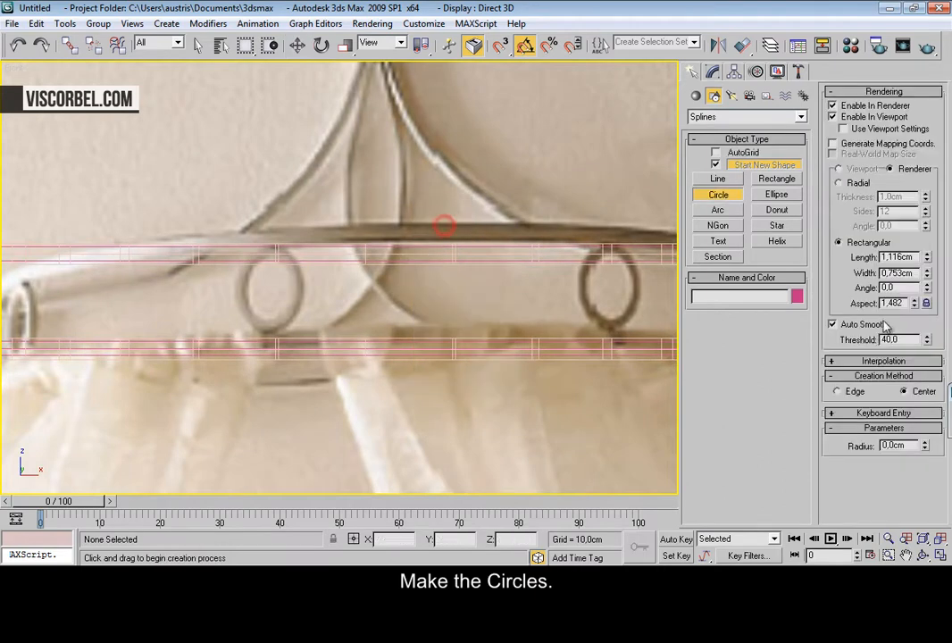
click(839, 392)
scroll(442, 322, down, 4)
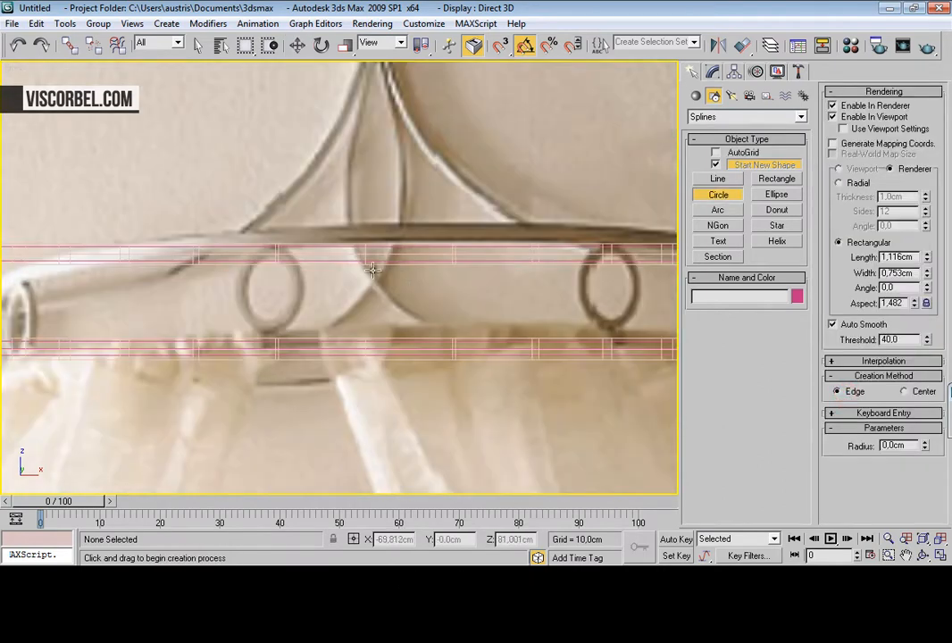
drag(366, 265, 365, 332)
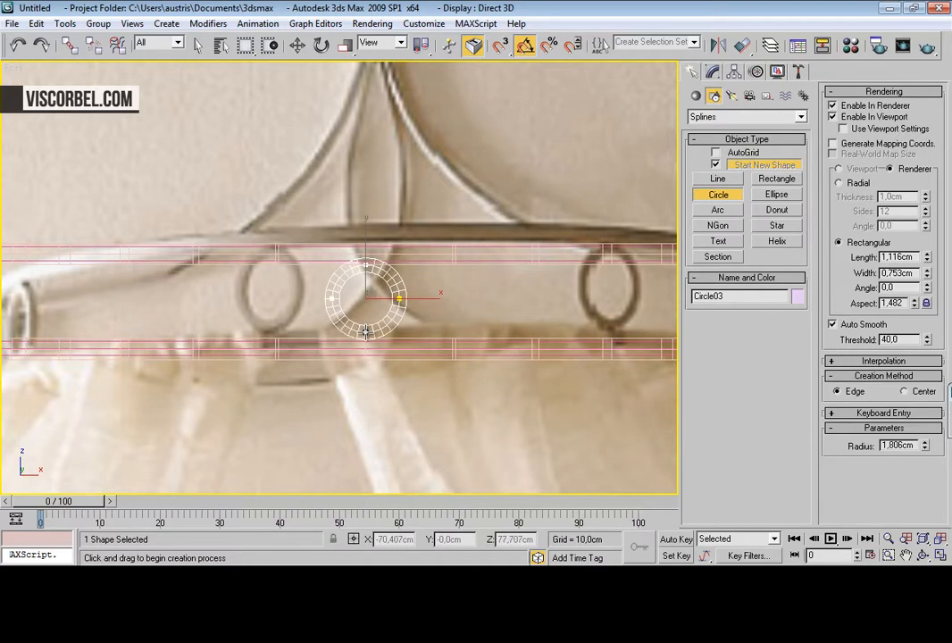
Step: Set the small circle's rectangular profile to about 1.004 cm length and 0.613 cm width
scroll(517, 330, up, 2)
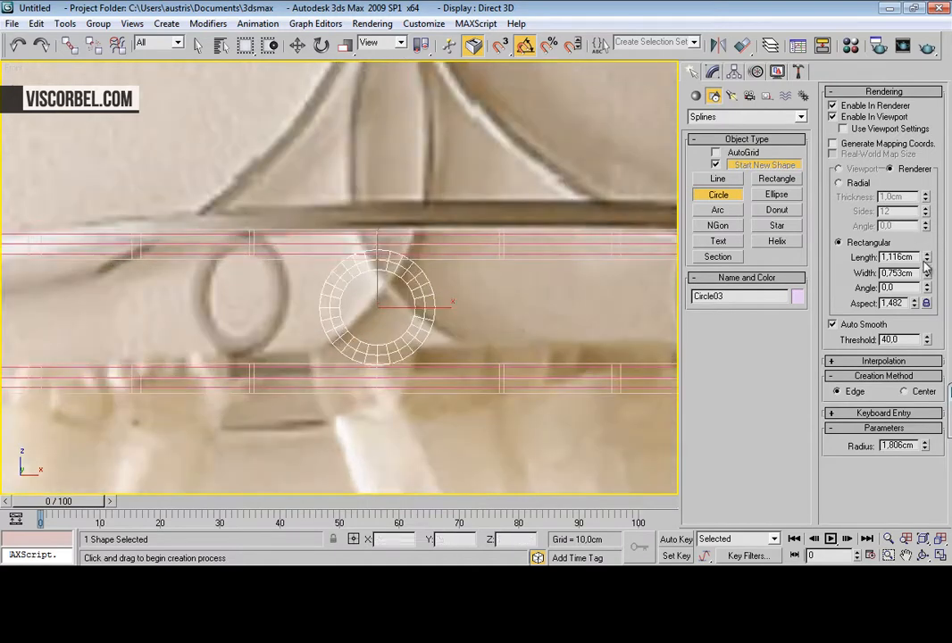
drag(928, 275, 925, 279)
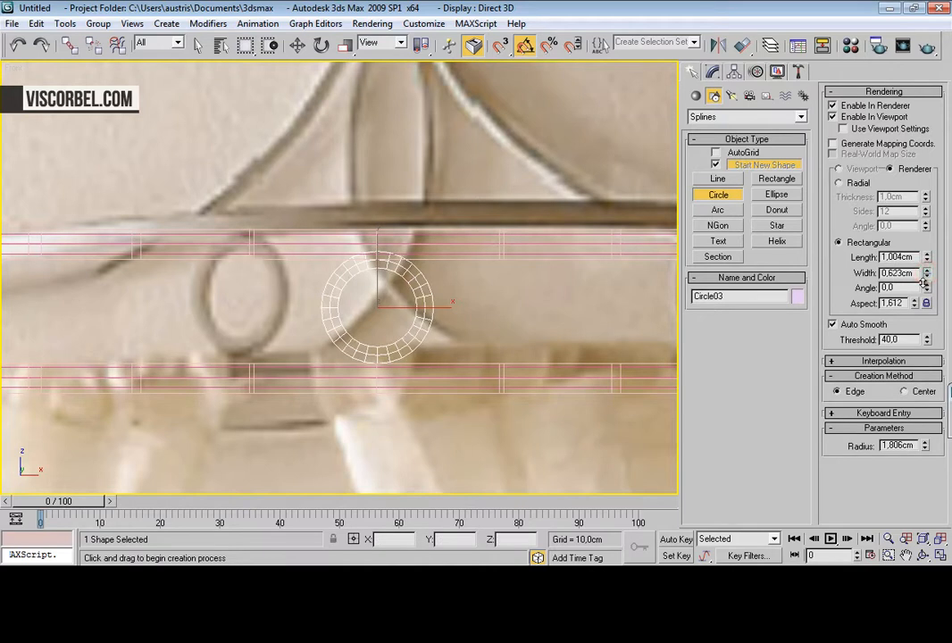
click(731, 97)
Step: Convert the small circle to an Editable Spline and scale its spline narrower horizontally into an oval
right_click(496, 272)
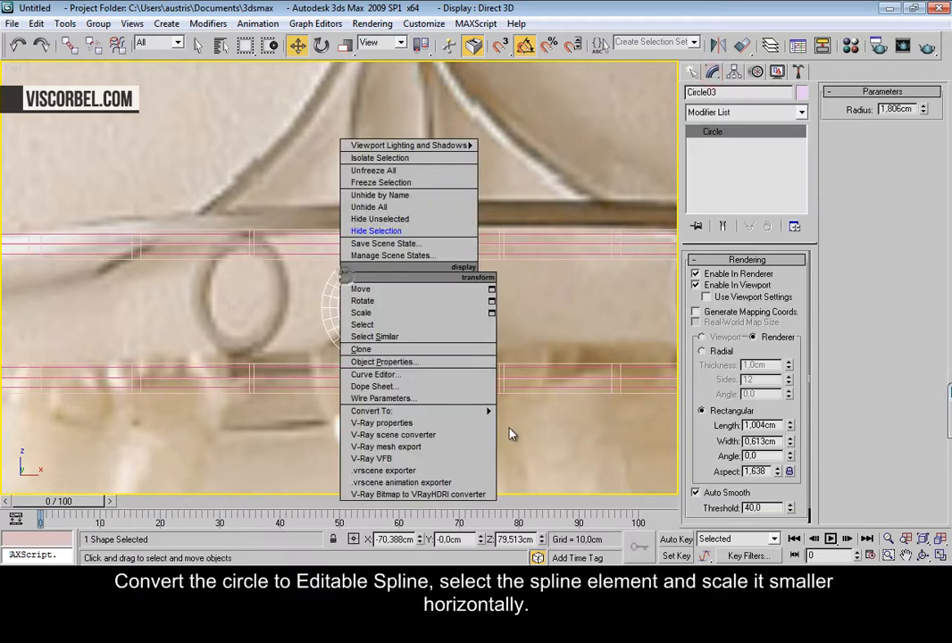
mouse_move(497, 416)
click(541, 411)
click(324, 312)
scroll(340, 285, up, 2)
key(r)
drag(457, 319, 445, 321)
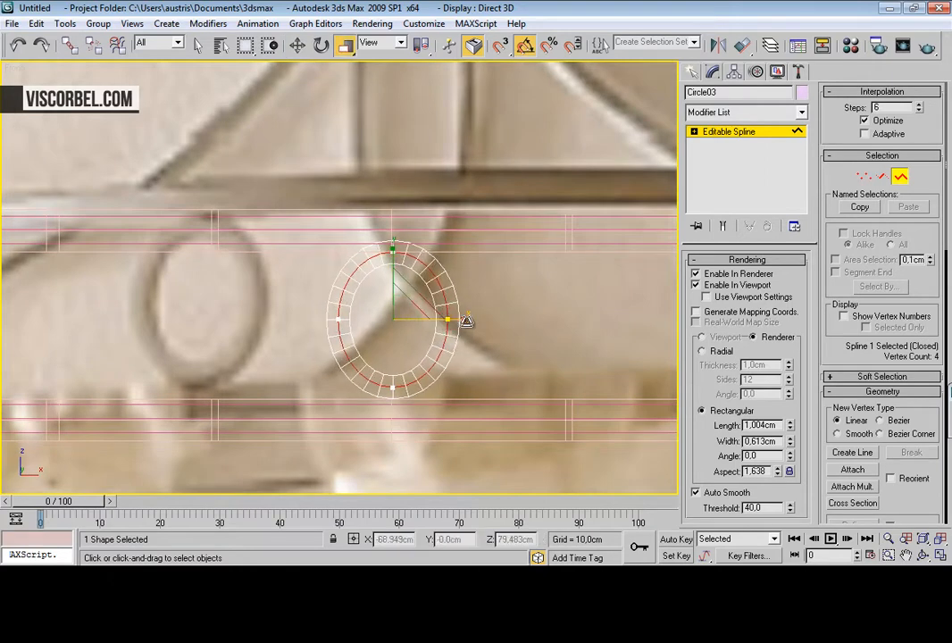
key(3)
Step: Thin the oval's rectangular profile to about 0.422 cm length
key(p)
key(z)
scroll(445, 296, down, 4)
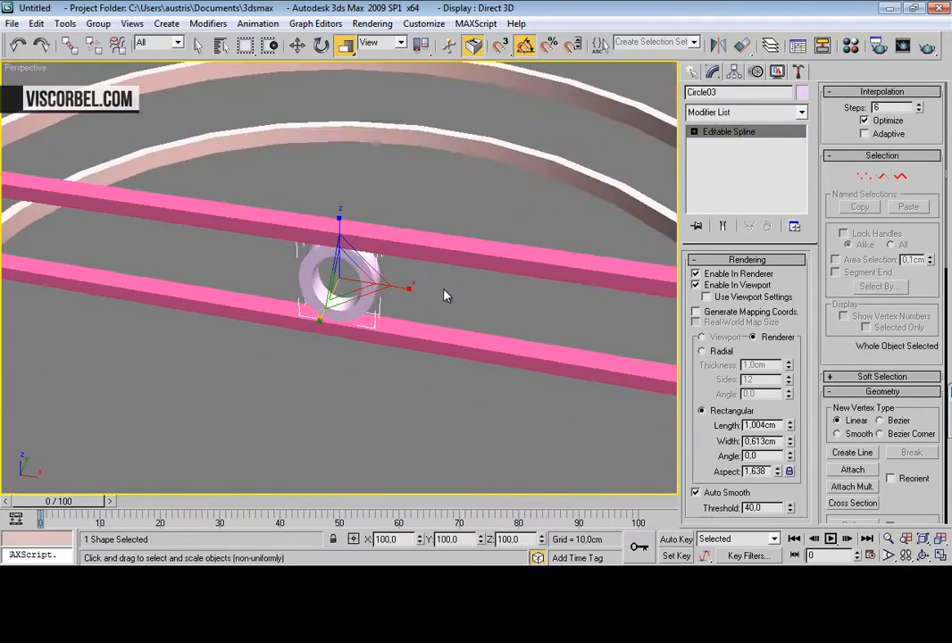
alt+middle_drag(372, 264, 307, 244)
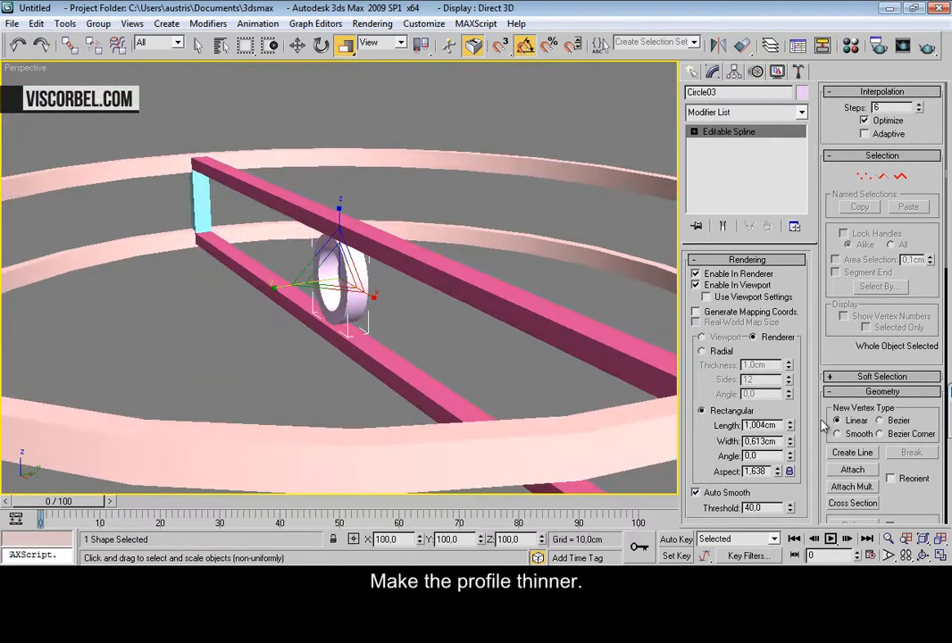
drag(790, 430, 789, 462)
scroll(314, 308, down, 3)
Step: Move the oval from the center to the front of the crown, between the upper and lower rings
key(w)
alt+middle_drag(314, 308, 293, 344)
drag(383, 270, 55, 284)
key(z)
alt+middle_drag(247, 314, 391, 304)
Step: Convert the oval ornament to an Editable Poly
right_click(398, 275)
mouse_move(447, 411)
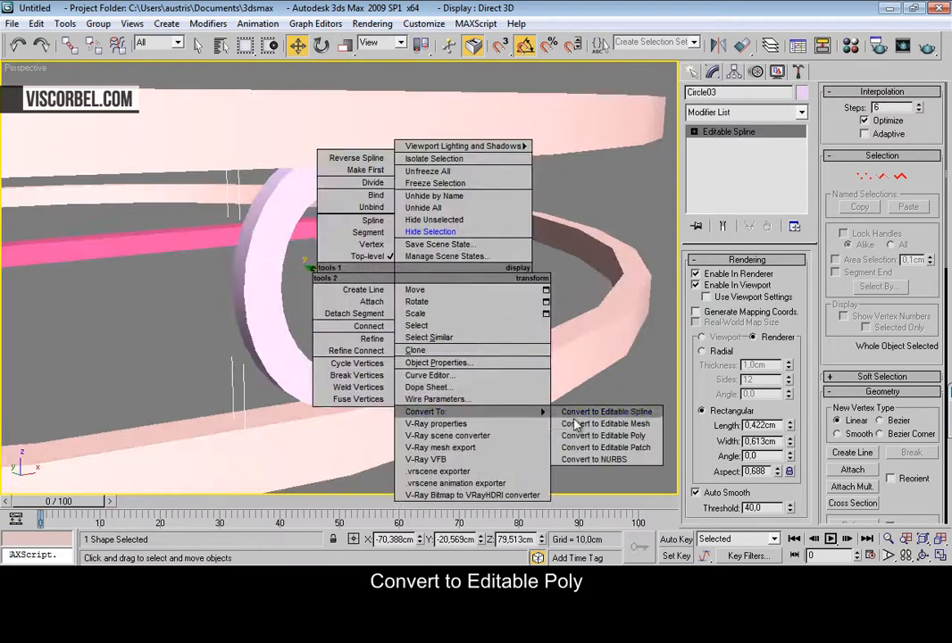
click(616, 436)
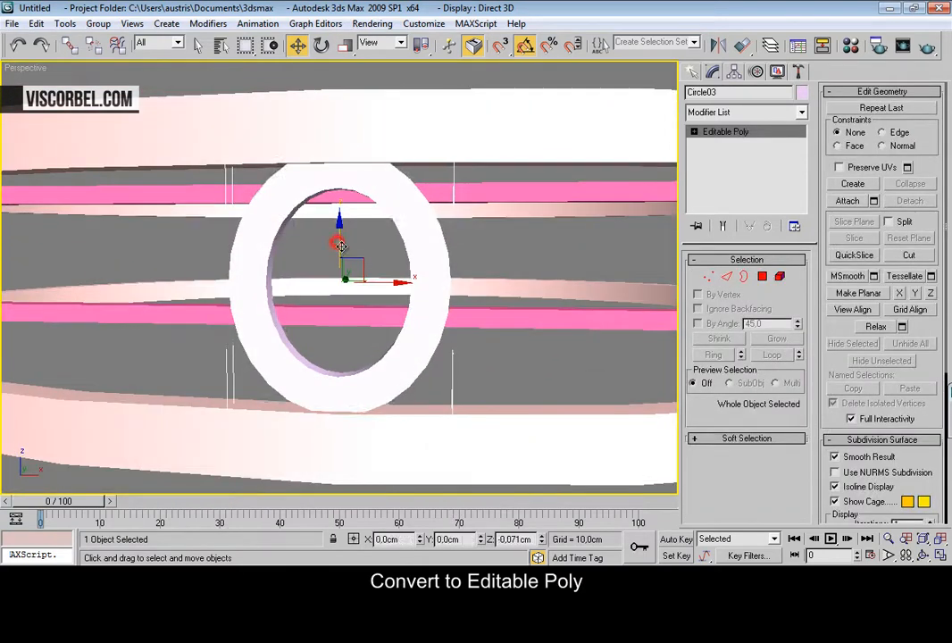
Step: Adjust the oval's height between the crown rings, and chamfer its lengthwise edge loops
drag(340, 231, 340, 237)
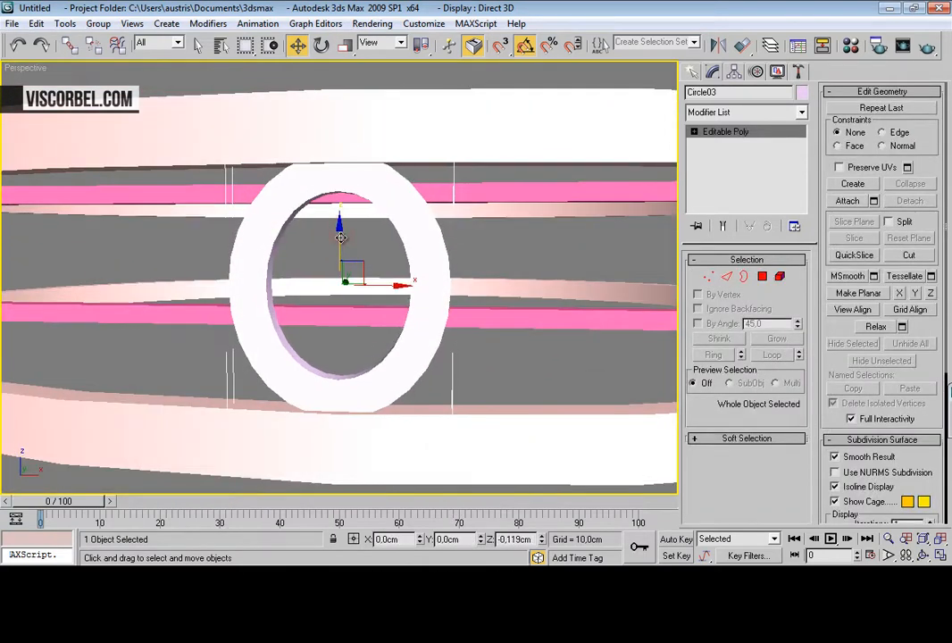
key(F4)
alt+middle_drag(393, 239, 365, 282)
key(2)
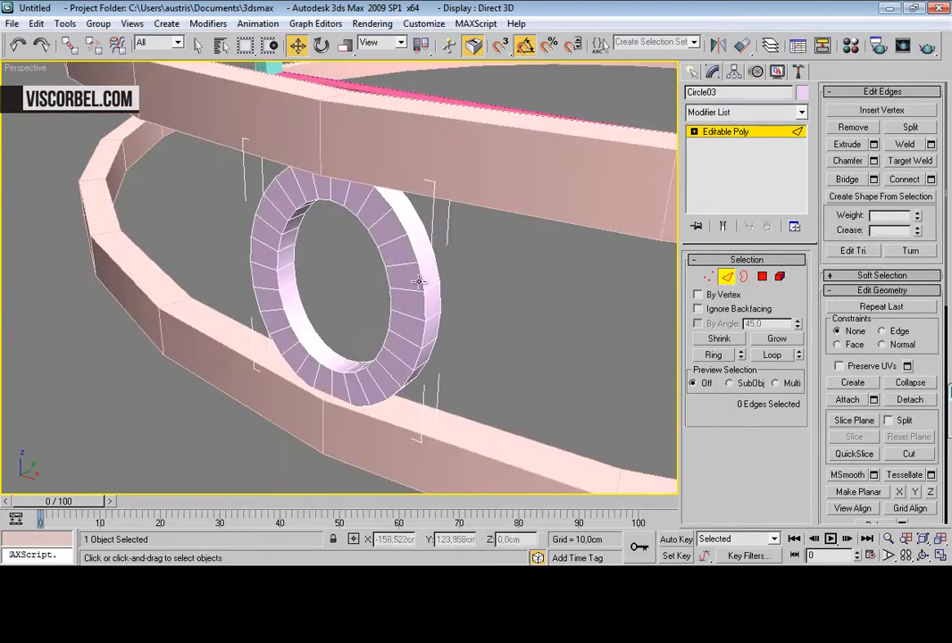
click(419, 281)
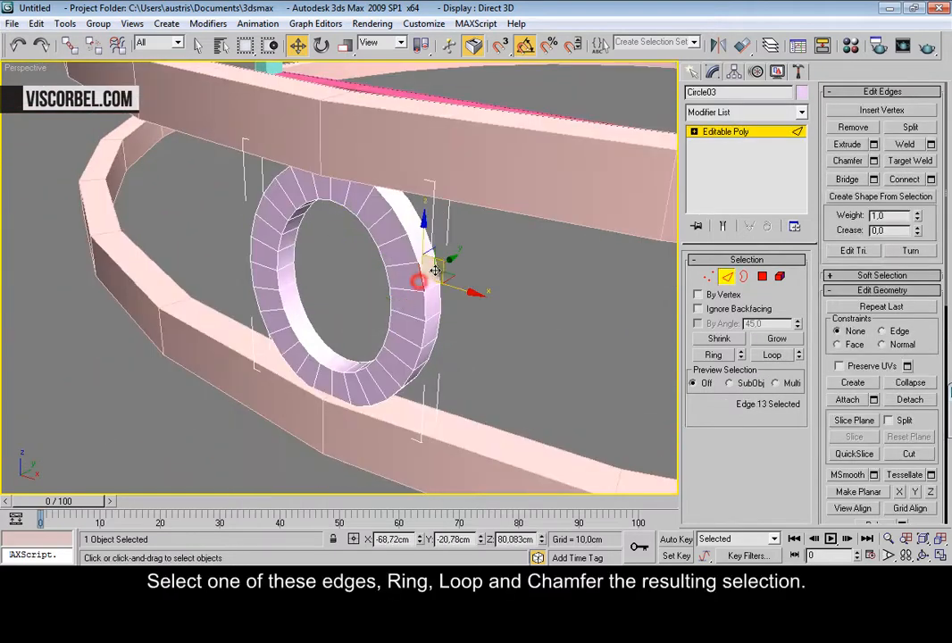
click(705, 355)
click(765, 355)
right_click(471, 306)
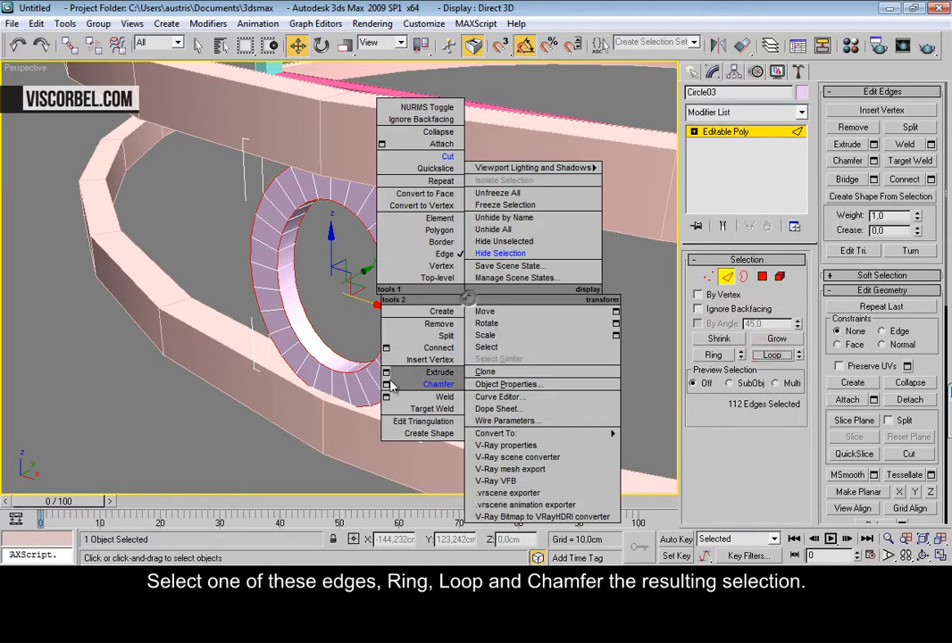
click(457, 382)
drag(555, 278, 556, 345)
click(587, 300)
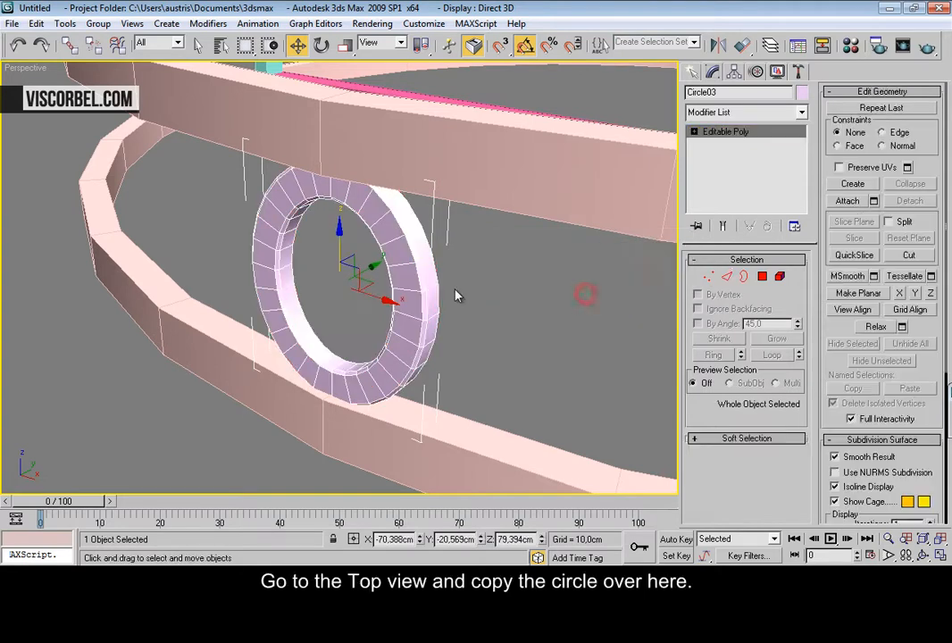
Step: Copy the oval to the front-left part of the crown ring and rotate it to follow the ring's curve
key(t)
scroll(415, 392, up, 5)
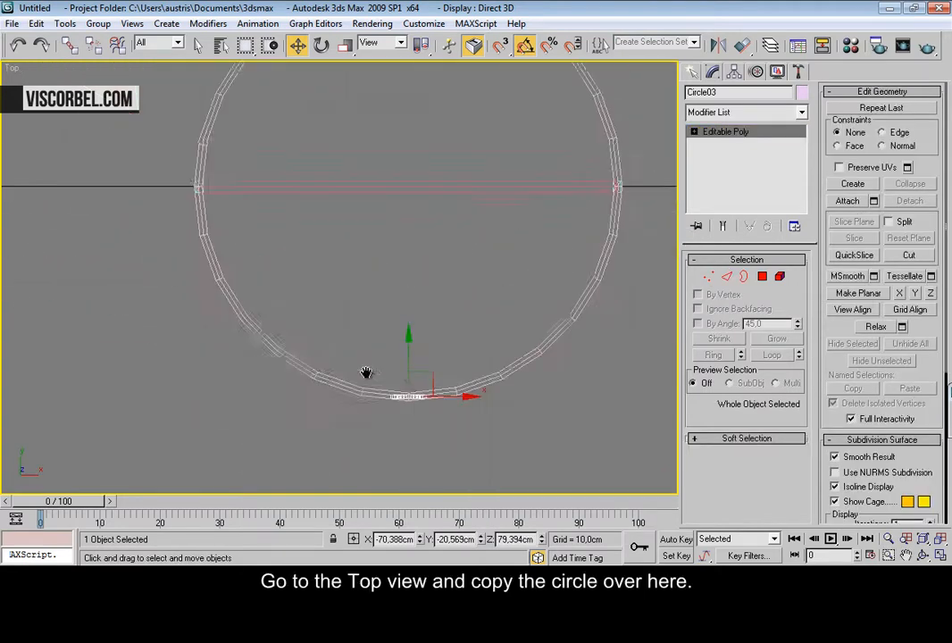
mouse_move(430, 383)
shift+mouse_down()
mouse_move(326, 306)
mouse_move(270, 305)
shift+mouse_up()
click(470, 354)
scroll(336, 355, up, 5)
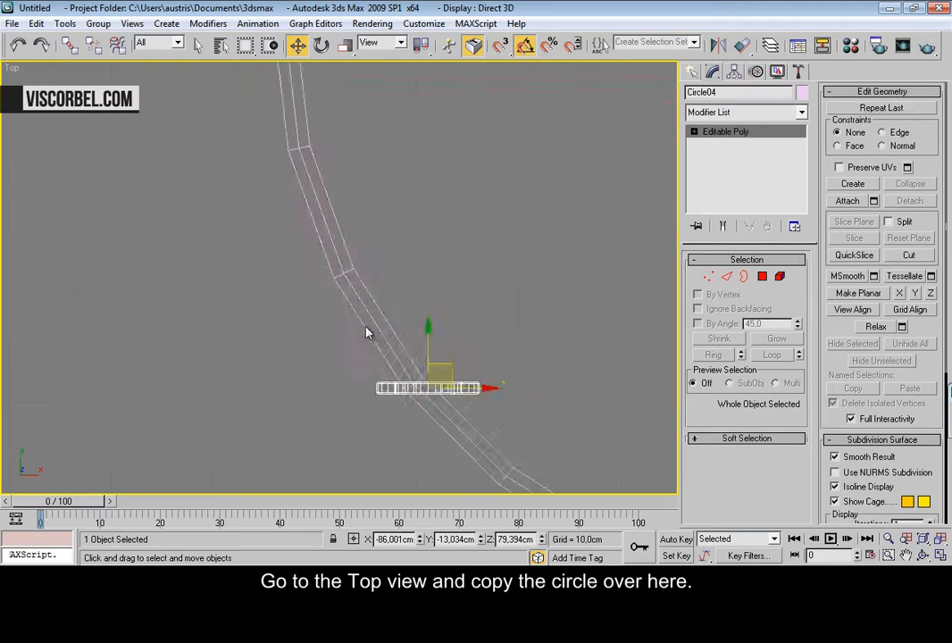
key(e)
mouse_move(436, 327)
mouse_down()
mouse_move(452, 346)
mouse_move(421, 344)
mouse_move(416, 330)
mouse_up()
key(w)
scroll(304, 265, down, 3)
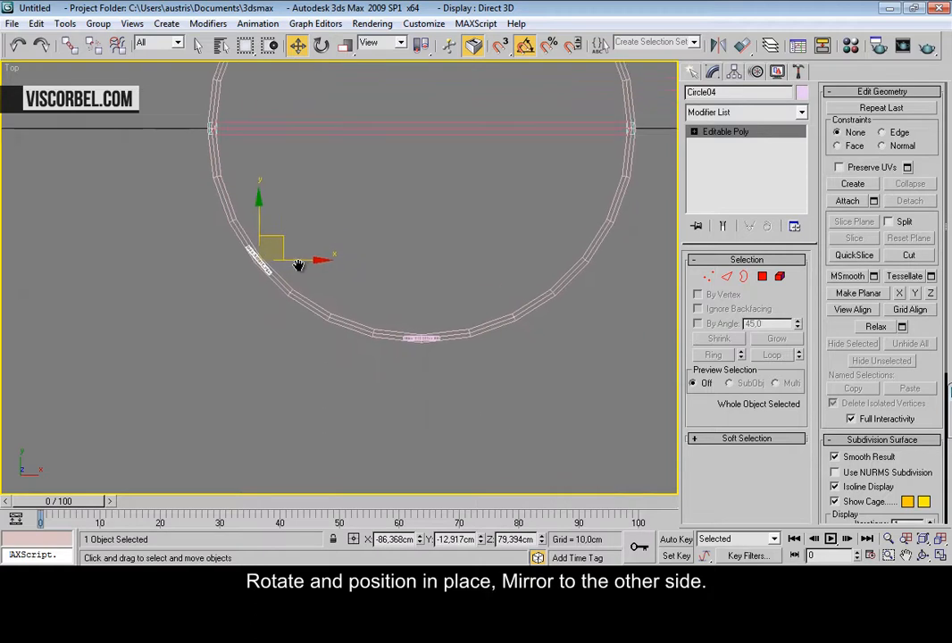
Step: Mirror the rotated oval as a copy about the X axis and place it on the opposite side of the crown ring
click(719, 46)
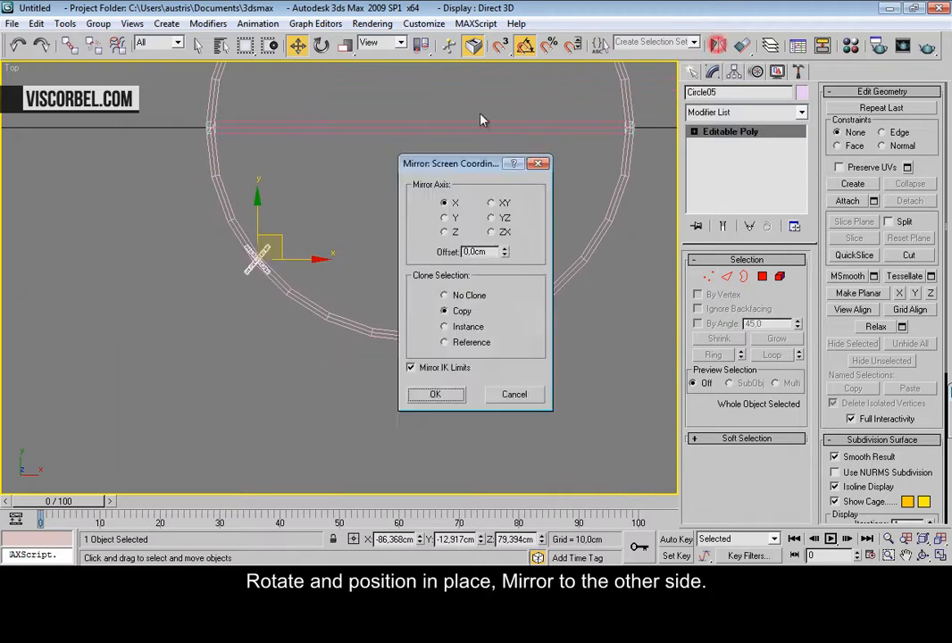
click(452, 399)
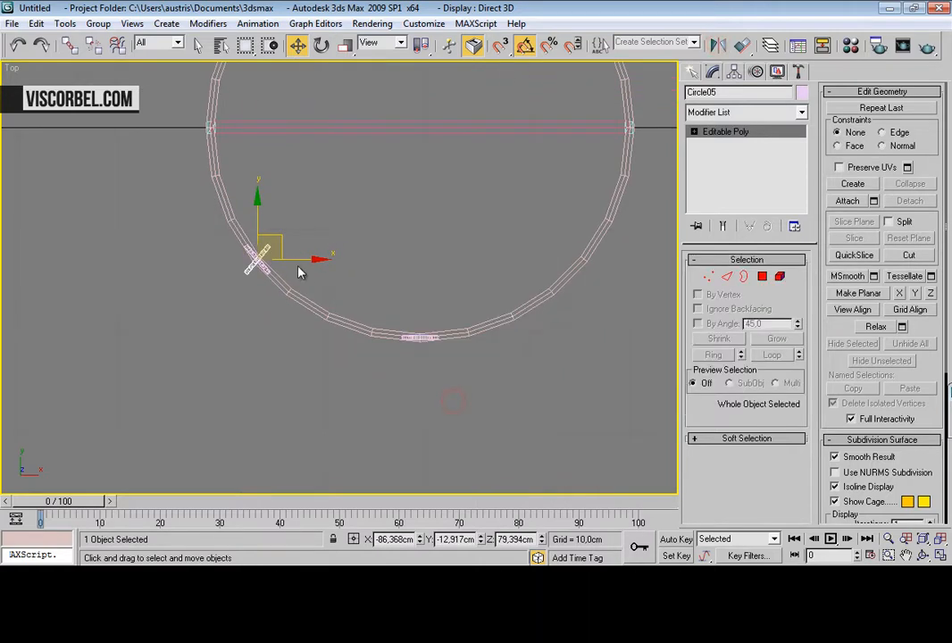
drag(293, 260, 619, 269)
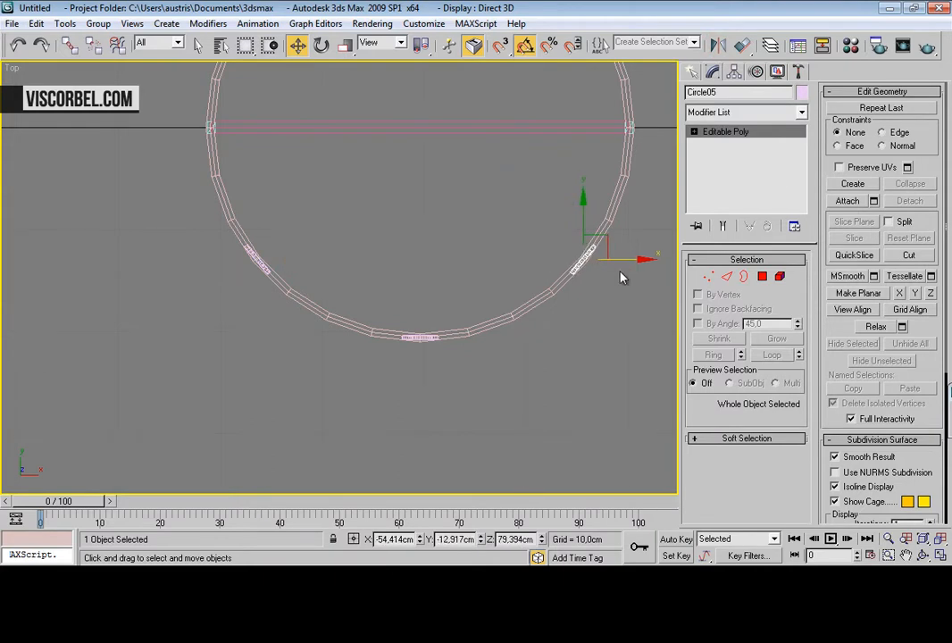
Step: Check the placement of the three oval ornaments in perspective and against the reference image from the front
key(p)
scroll(430, 276, down, 5)
alt+middle_drag(430, 276, 489, 296)
key(t)
key(f)
scroll(382, 232, down, 6)
scroll(382, 231, up, 3)
middle_drag(382, 231, 385, 236)
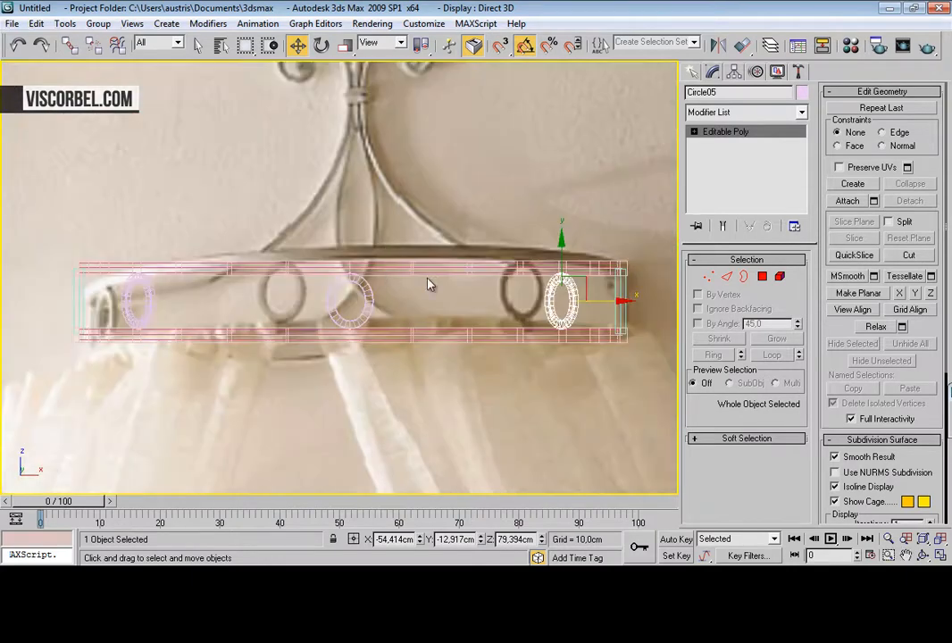
Step: Convert the lower crown ring to an Editable Spline and attach the upper ring to it
click(421, 338)
click(433, 327)
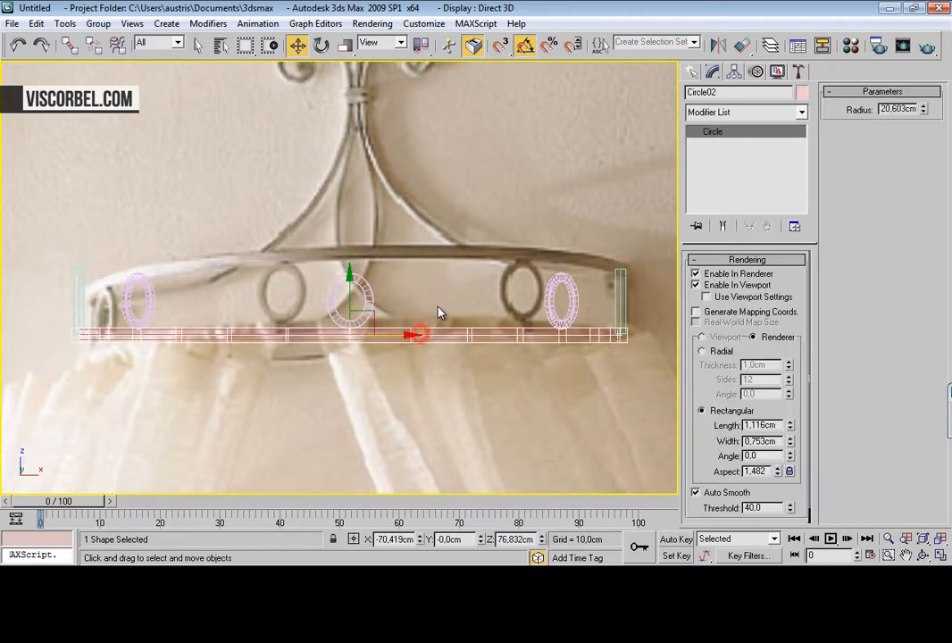
key(p)
alt+middle_drag(435, 252, 416, 308)
right_click(496, 315)
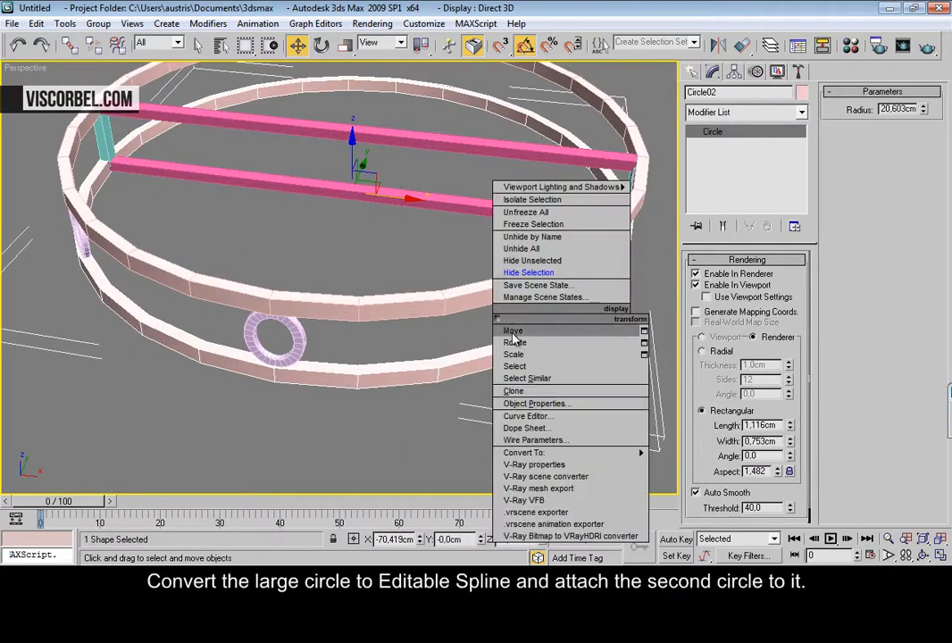
click(679, 453)
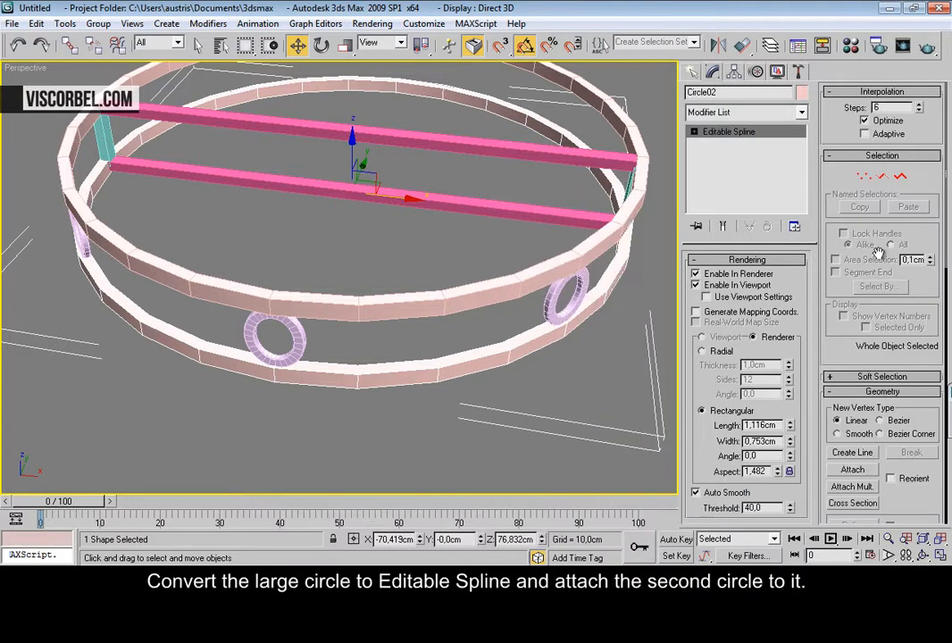
click(854, 471)
click(407, 311)
Step: Delete the back segments of both crown rings, keeping only the front halves
key(t)
scroll(388, 241, down, 3)
middle_drag(384, 259, 362, 361)
key(3)
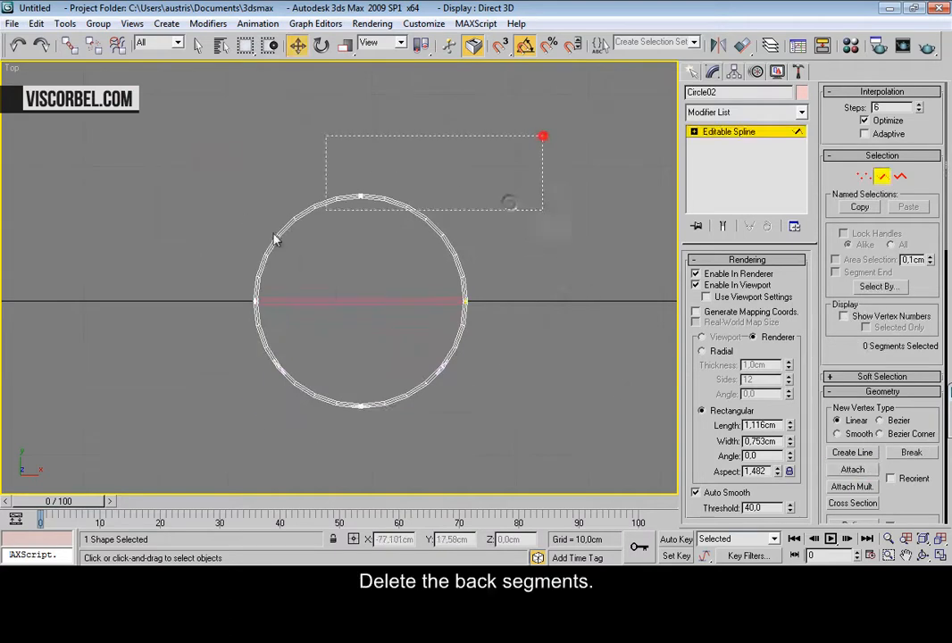
drag(189, 280, 190, 279)
key(Delete)
Step: Smooth the crown rings by raising their interpolation steps to 21
key(p)
scroll(212, 251, down, 3)
alt+middle_drag(213, 251, 228, 280)
scroll(228, 281, up, 4)
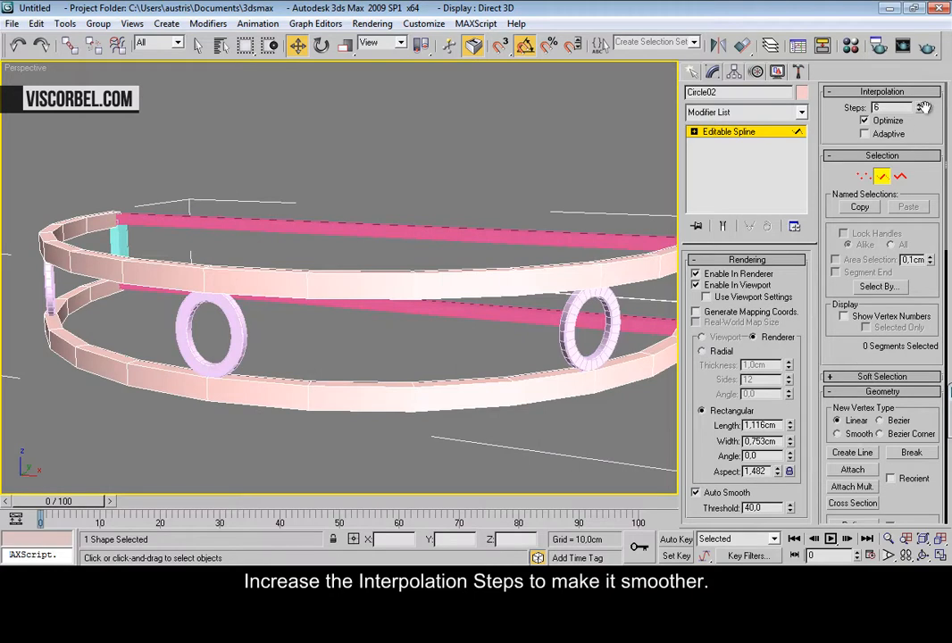
drag(921, 108, 920, 105)
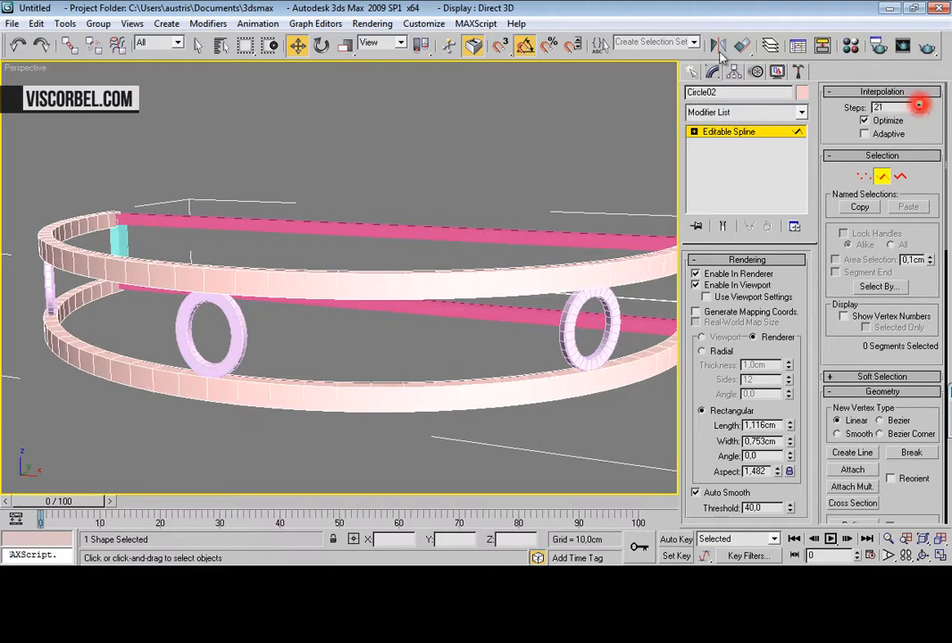
Step: Add an Edit Poly modifier to the crown rings and chamfer their lengthwise edge loops by 0.08 cm
click(736, 112)
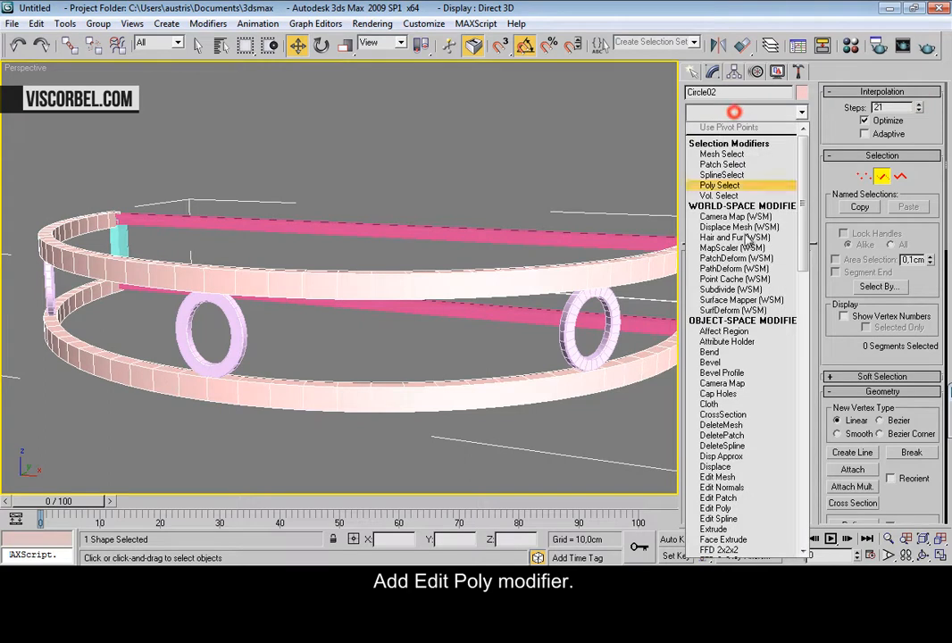
click(716, 508)
key(2)
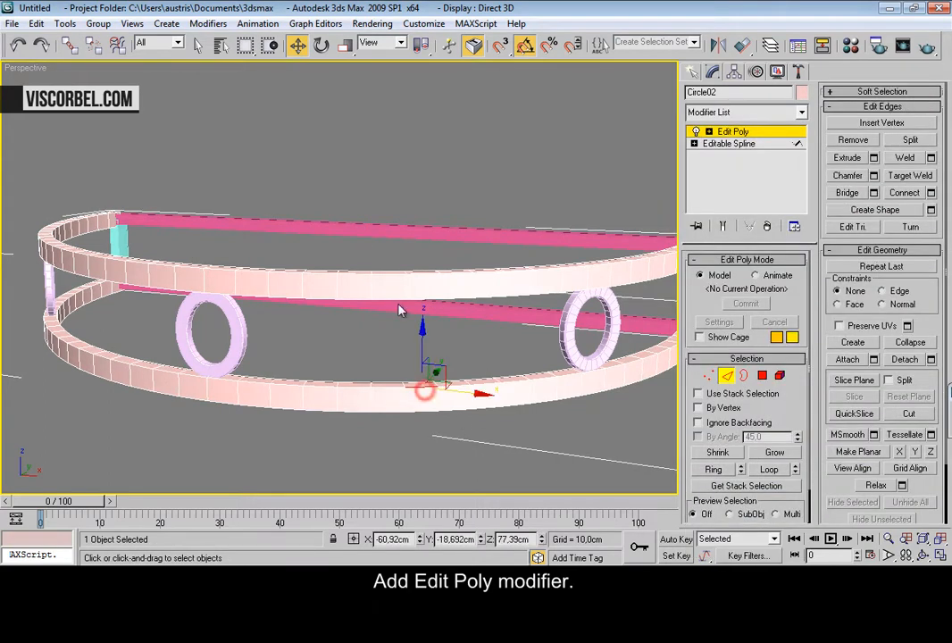
click(719, 470)
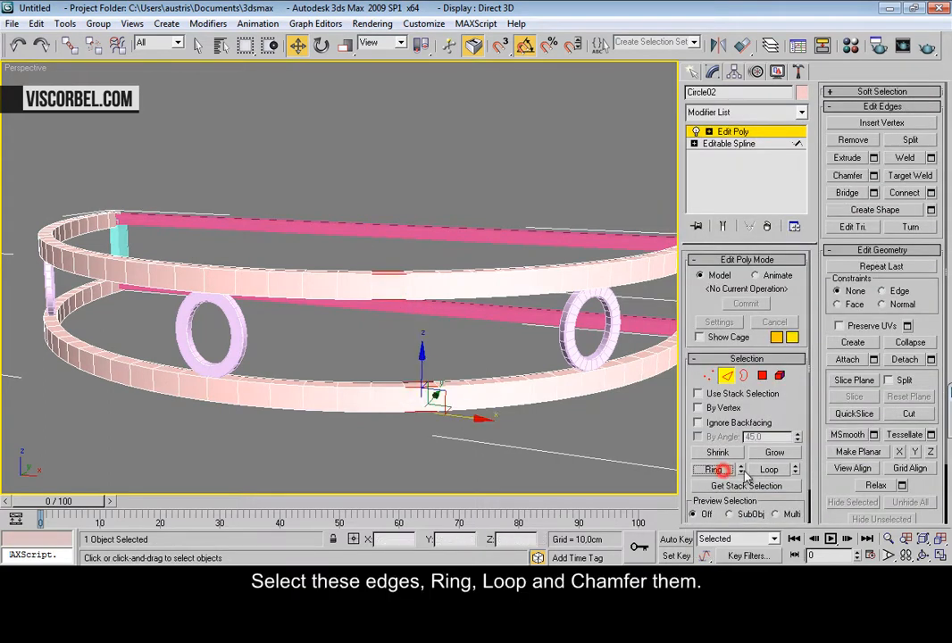
click(765, 472)
right_click(463, 304)
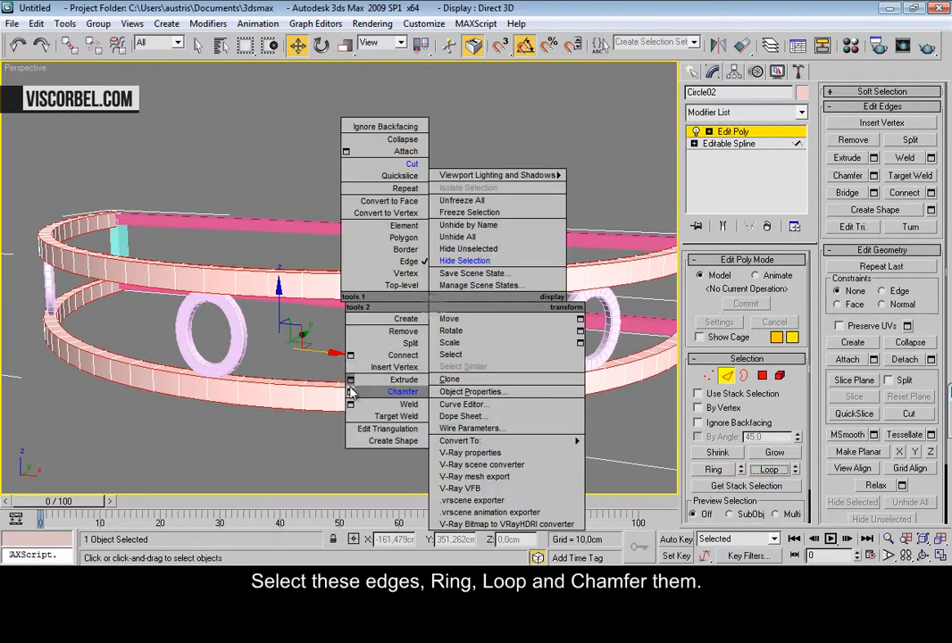
click(371, 379)
drag(439, 287, 437, 354)
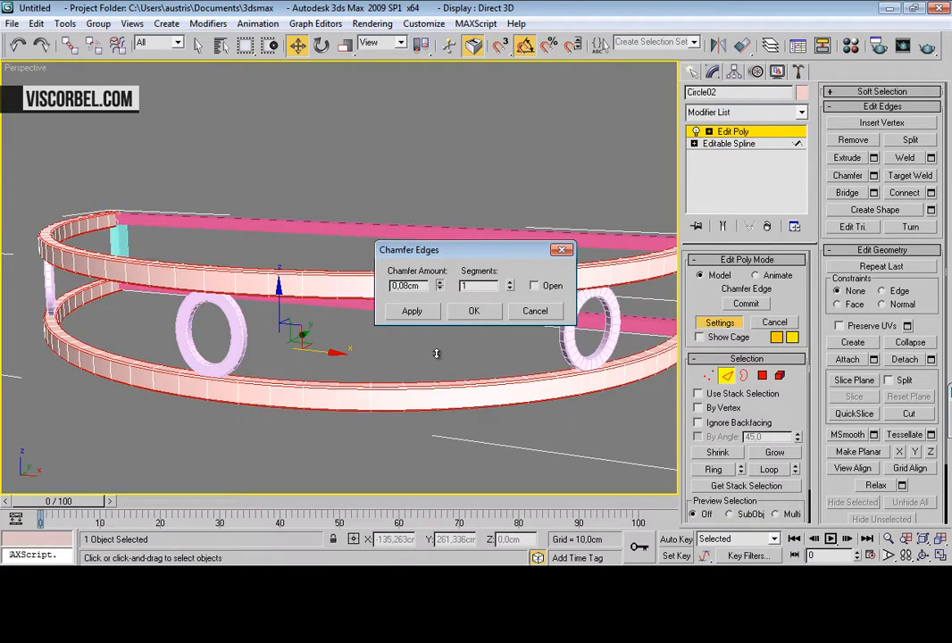
click(473, 311)
click(417, 151)
Step: Trace the reference's curved support with the Line tool, from the crown ring's right end up to the central binding
scroll(337, 248, down, 5)
alt+middle_drag(337, 248, 364, 225)
key(f)
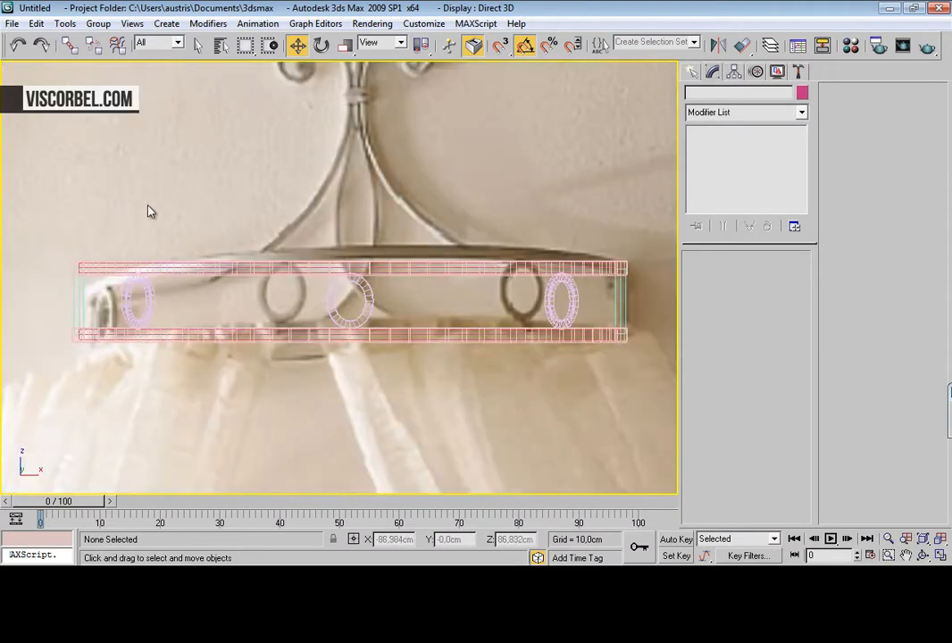
scroll(404, 169, down, 6)
scroll(405, 169, up, 4)
middle_drag(404, 171, 357, 220)
scroll(353, 208, up, 2)
right_click(448, 212)
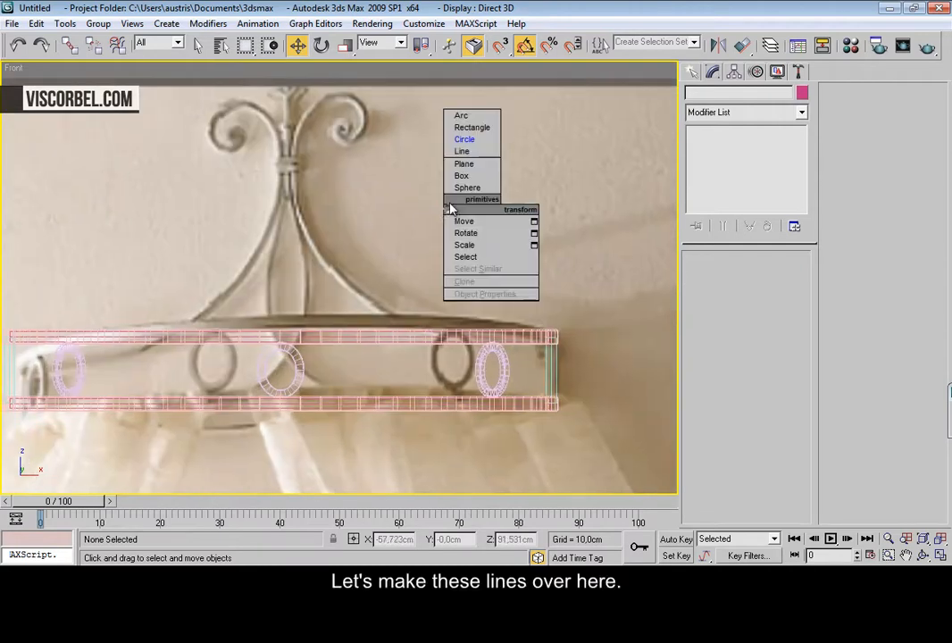
right_click(628, 253)
right_click(627, 250)
click(639, 186)
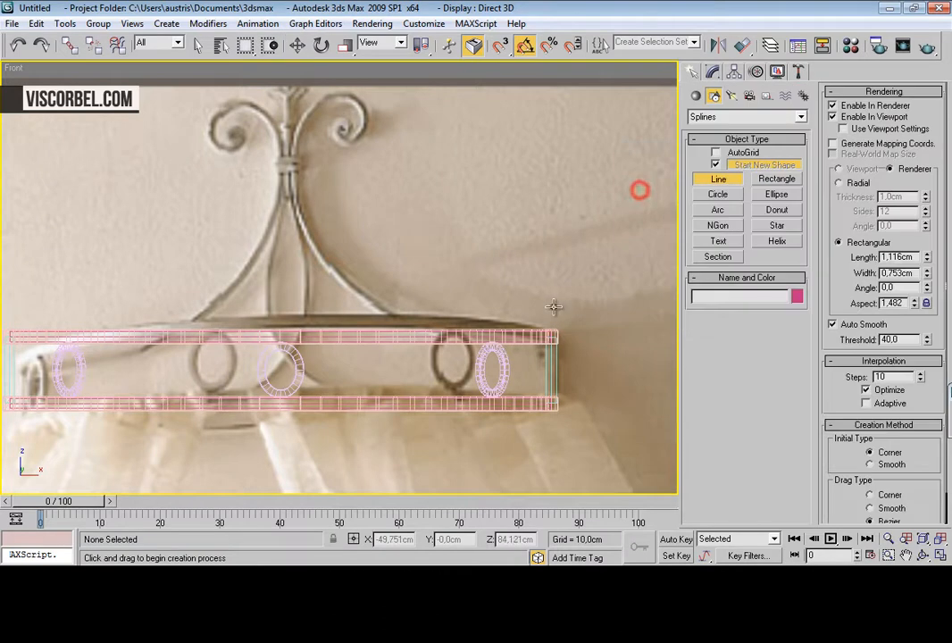
click(549, 337)
click(482, 341)
click(383, 318)
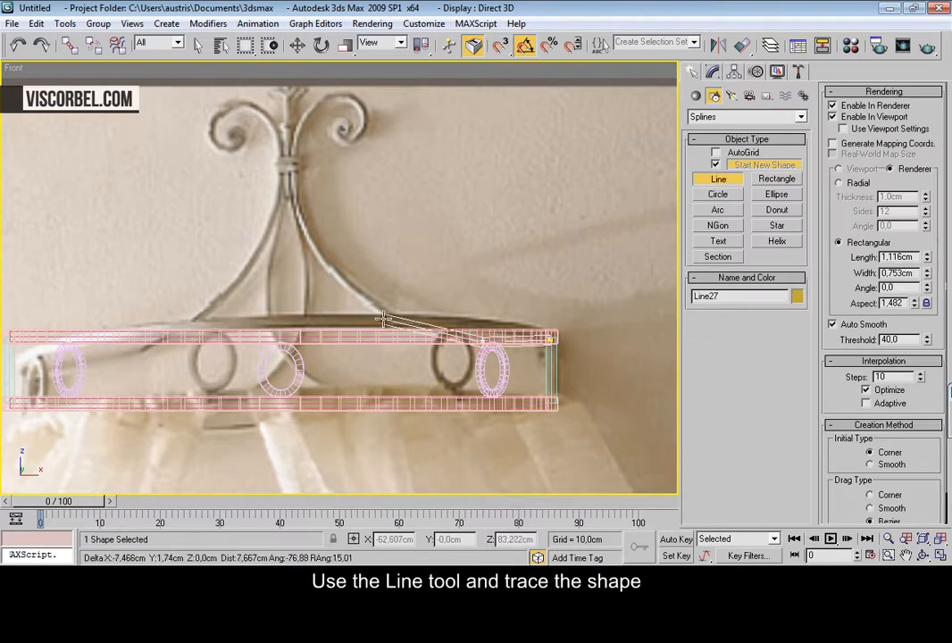
click(309, 243)
click(290, 164)
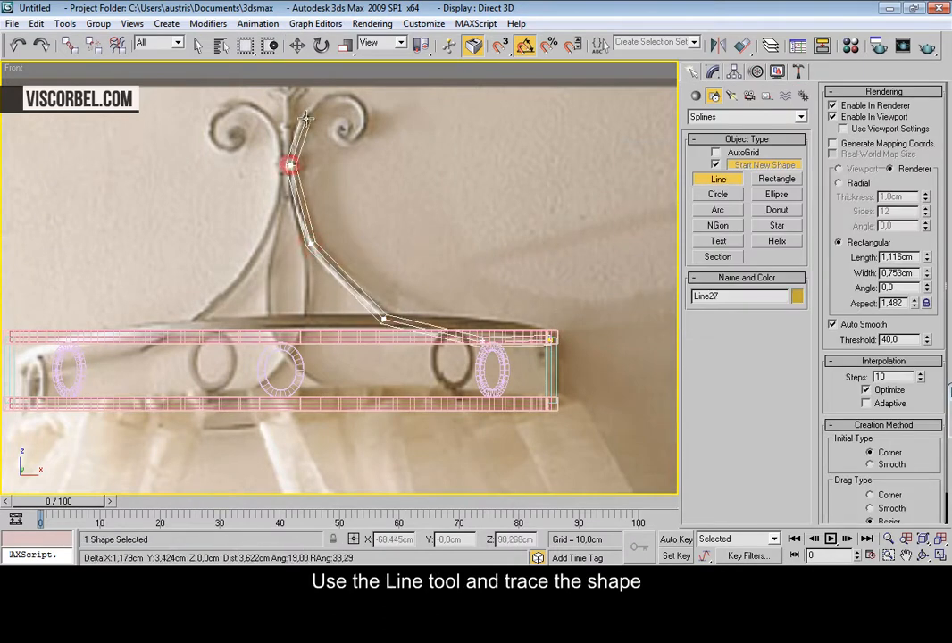
Step: Continue the support line around the right-hand scroll, spiral it into the scroll's center, and finish the line
click(307, 110)
click(343, 96)
click(366, 117)
key(i)
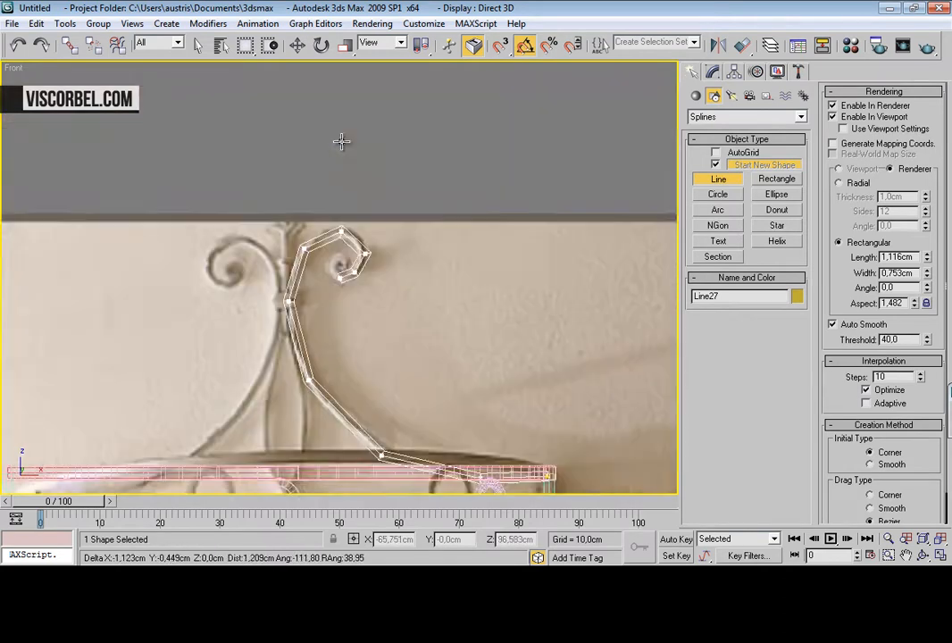
scroll(341, 141, up, 5)
click(340, 281)
click(285, 241)
click(315, 161)
click(381, 169)
click(375, 217)
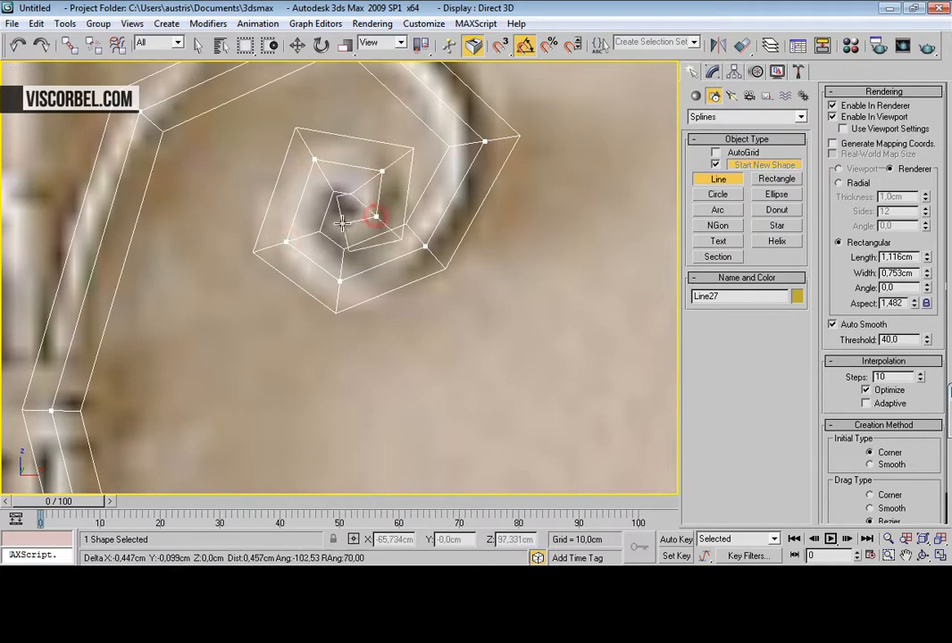
click(343, 222)
right_click(344, 222)
Step: Reposition the line's vertices on the outer curve of the scroll to match the reference
scroll(427, 287, down, 6)
mouse_move(425, 288)
middle_down()
mouse_move(427, 258)
mouse_move(423, 274)
middle_up()
scroll(423, 274, up, 7)
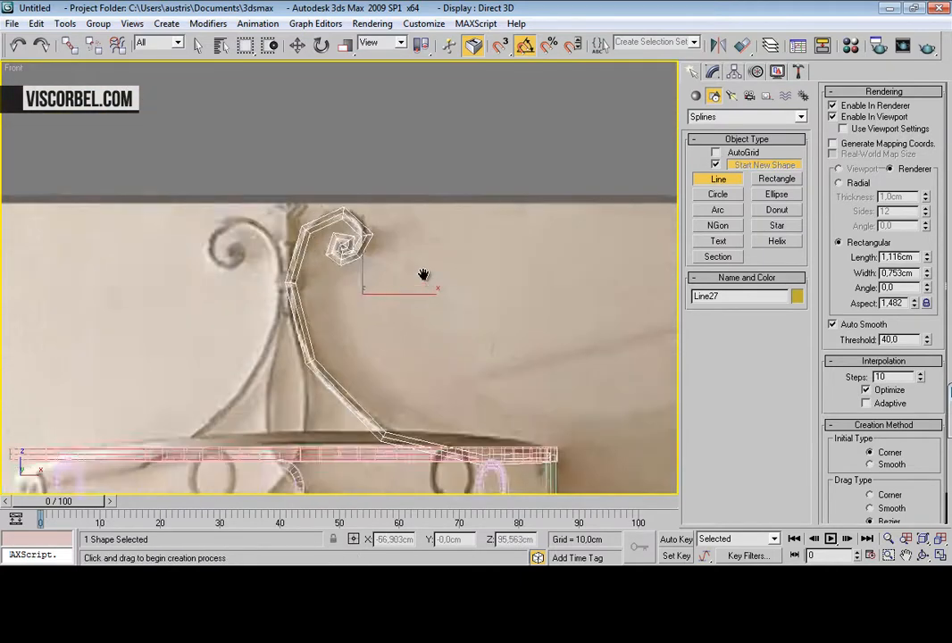
key(w)
key(1)
click(390, 209)
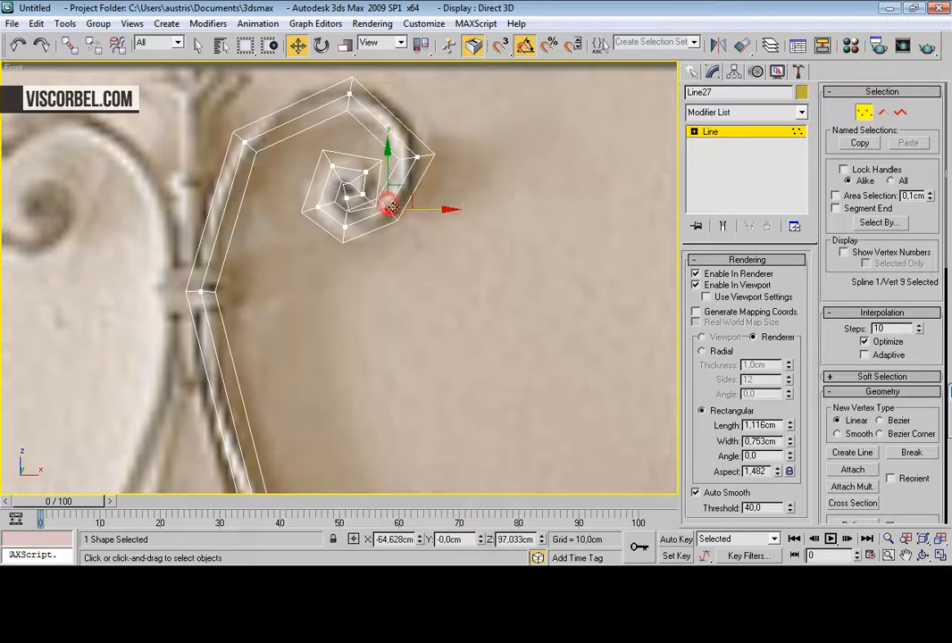
drag(400, 186, 414, 152)
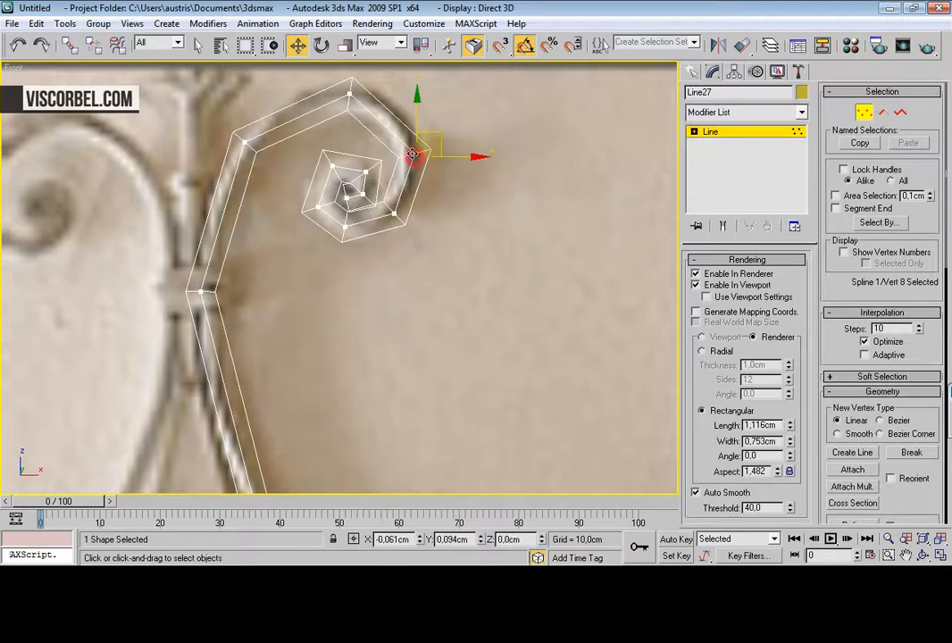
Step: Make the support line's rectangular profile square, with a length and width of 1 cm
double_click(768, 425)
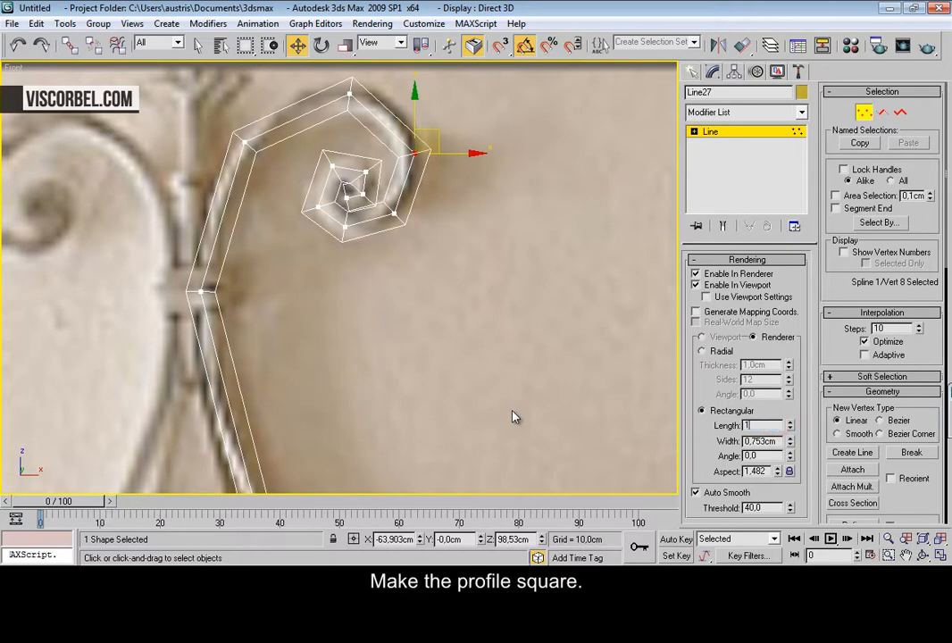
text(1)
key(Return)
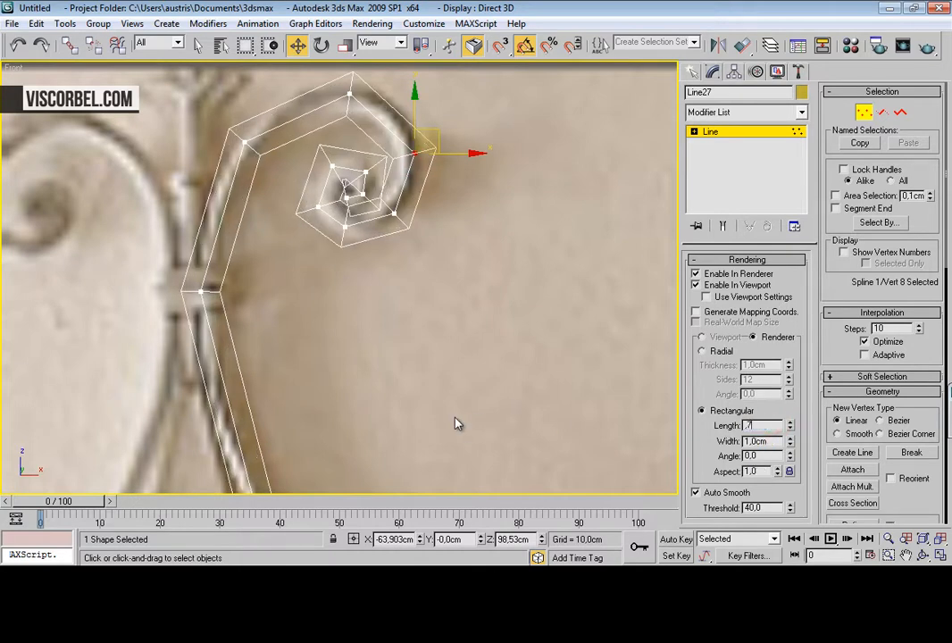
Step: Reduce the support line's rectangular profile to 0.7 cm and convert the line to an Editable Poly
text(0,7)
key(Return)
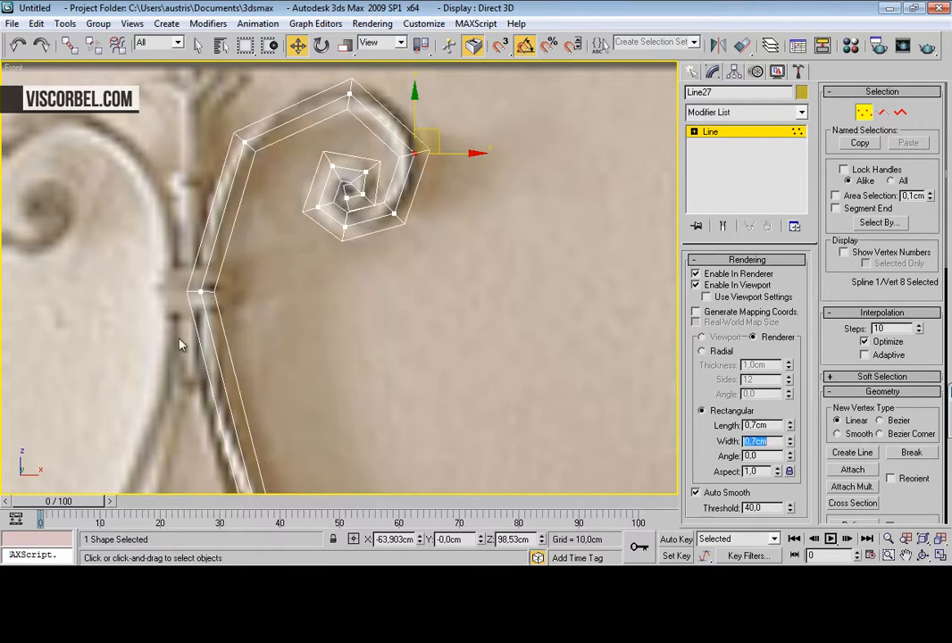
scroll(181, 343, down, 3)
middle_drag(206, 325, 218, 261)
middle_drag(403, 338, 276, 213)
key(1)
right_click(573, 280)
mouse_move(596, 410)
click(759, 430)
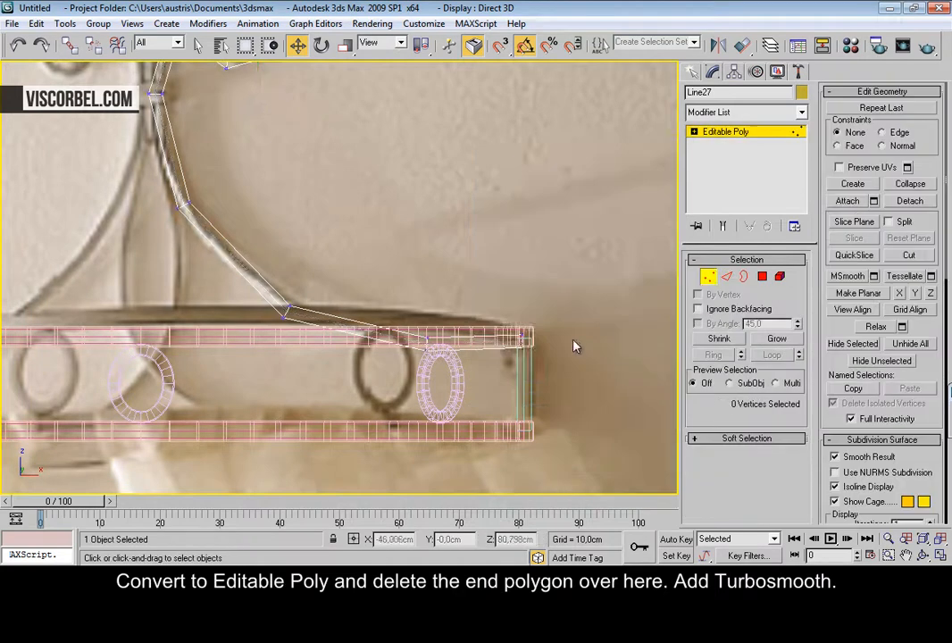
Step: Delete the support's end polygon at the right end of the crown's upper ring
scroll(568, 348, up, 4)
key(4)
drag(547, 259, 402, 344)
key(Delete)
scroll(199, 407, down, 5)
key(1)
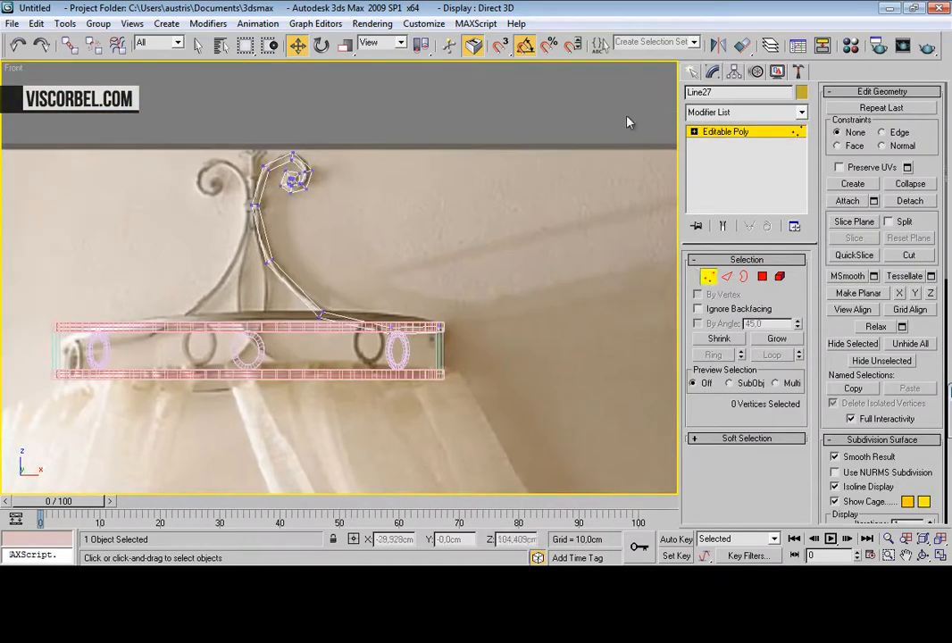
Step: Add a TurboSmooth modifier to the scroll support and show the model shaded
key(1)
click(775, 113)
scroll(746, 358, down, 10)
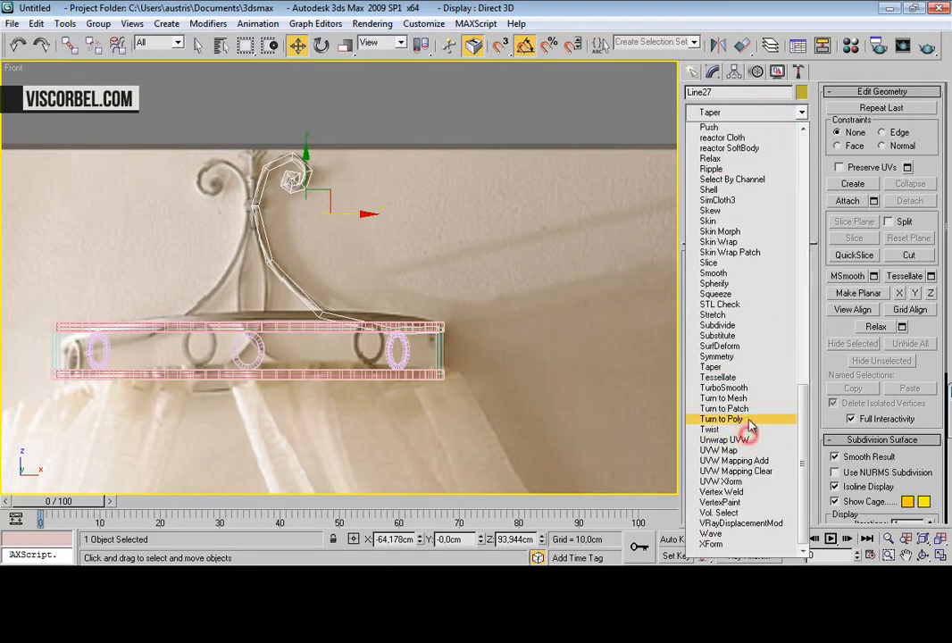
click(723, 388)
scroll(318, 206, up, 5)
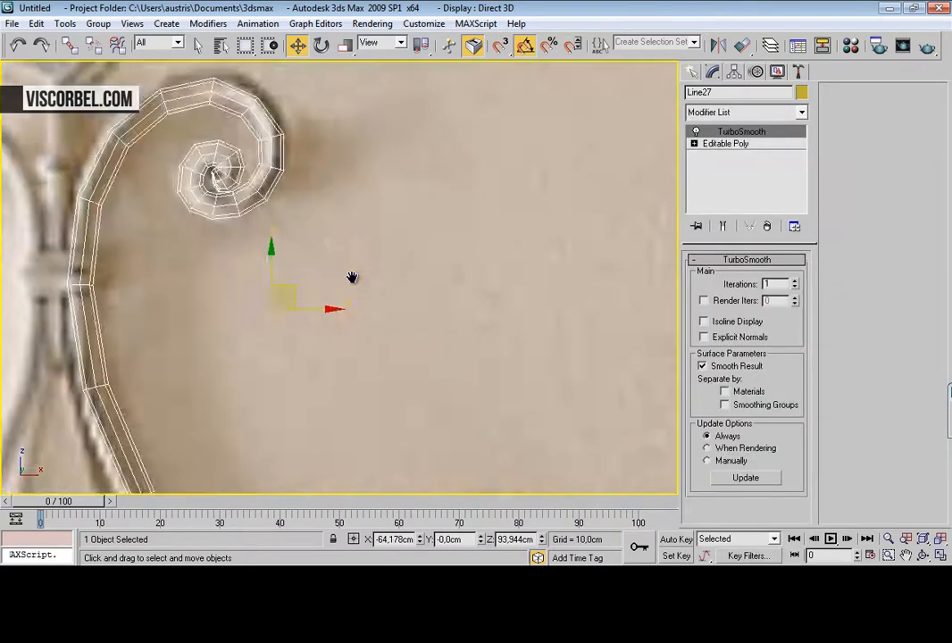
scroll(338, 269, up, 2)
key(F3)
scroll(389, 266, up, 2)
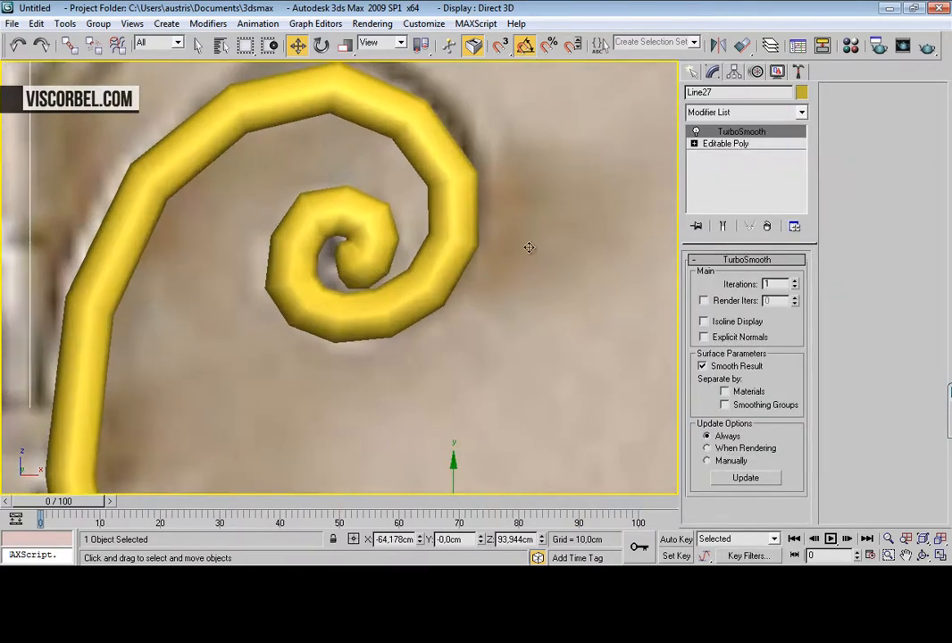
Step: Remove the small diagonal edge inside the scroll's center from the support's underlying Editable Poly mesh
click(711, 146)
scroll(366, 230, up, 3)
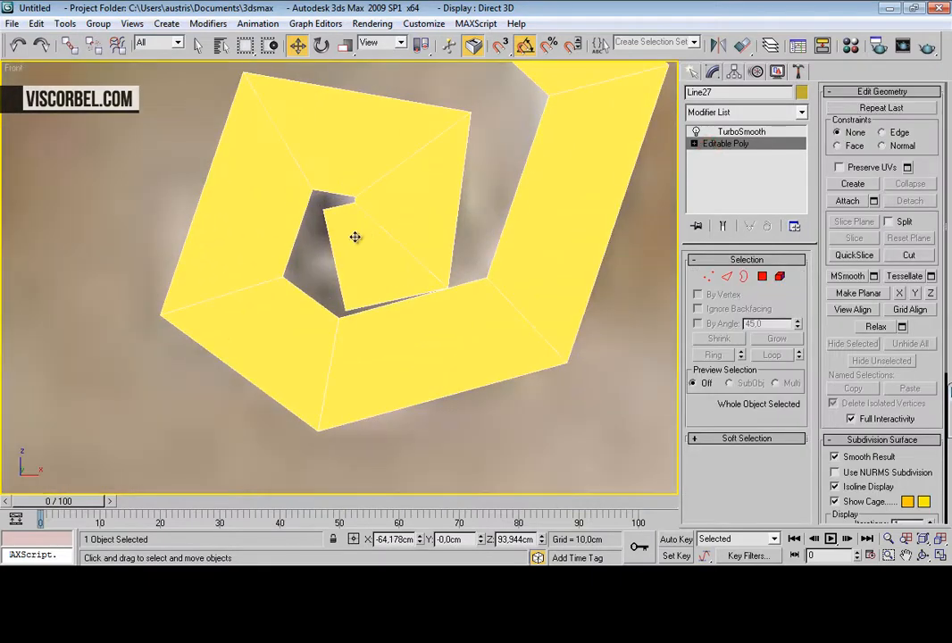
key(p)
alt+middle_drag(329, 219, 430, 365)
key(z)
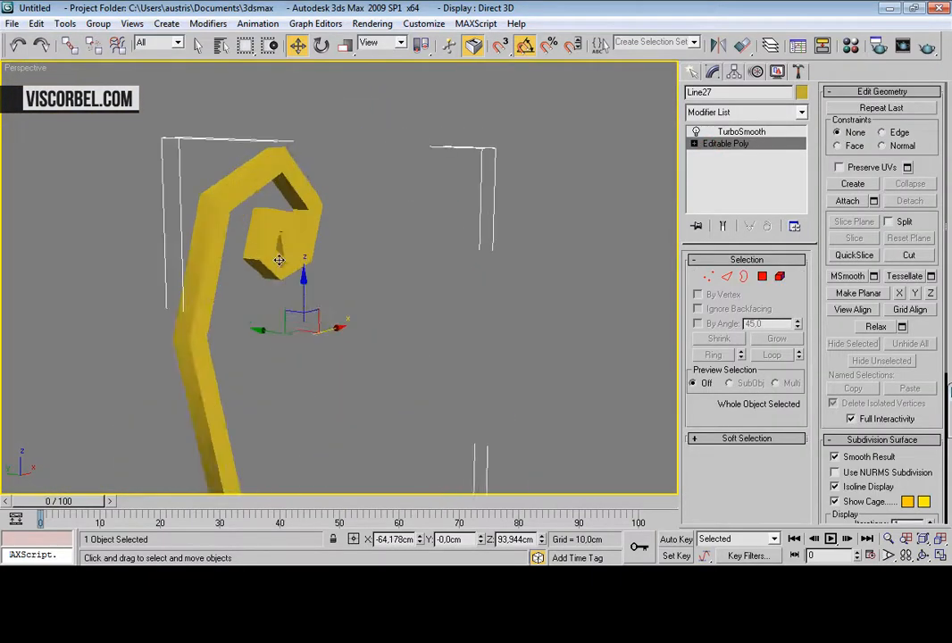
scroll(280, 259, up, 3)
key(F4)
key(2)
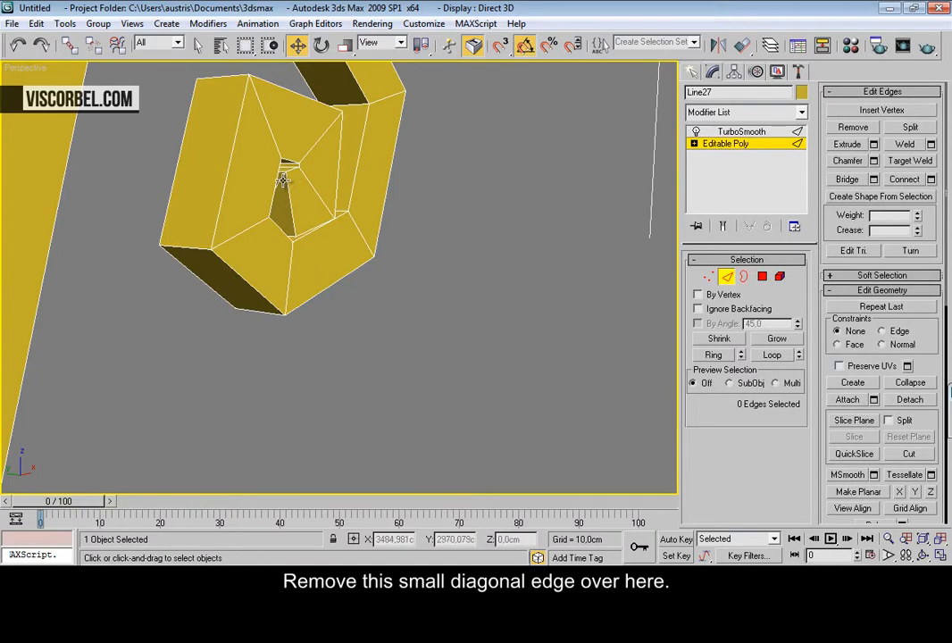
click(282, 179)
click(280, 181)
key(F3)
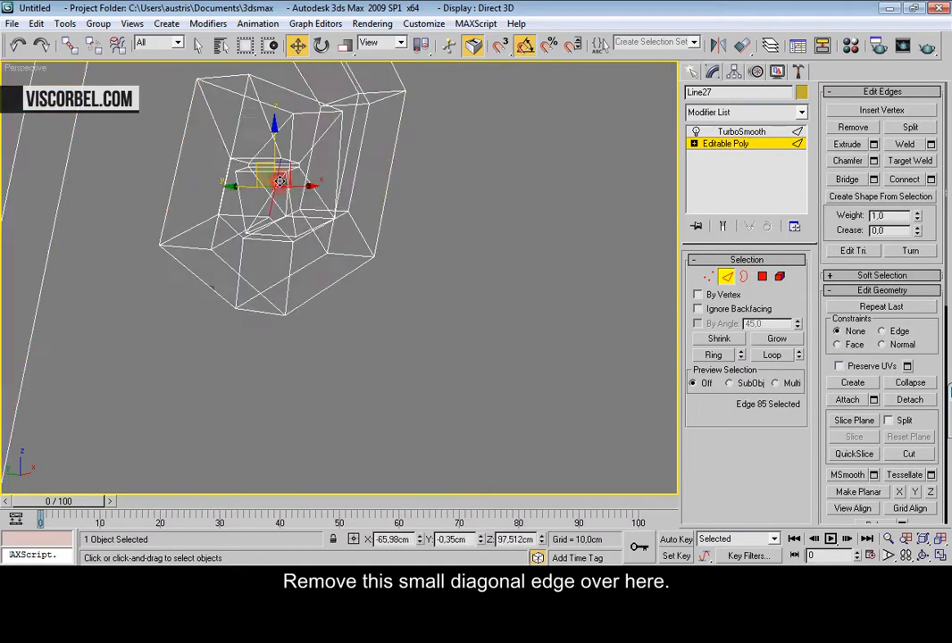
scroll(282, 307, up, 3)
click(253, 360)
alt+middle_drag(268, 360, 432, 340)
right_click(432, 340)
click(403, 366)
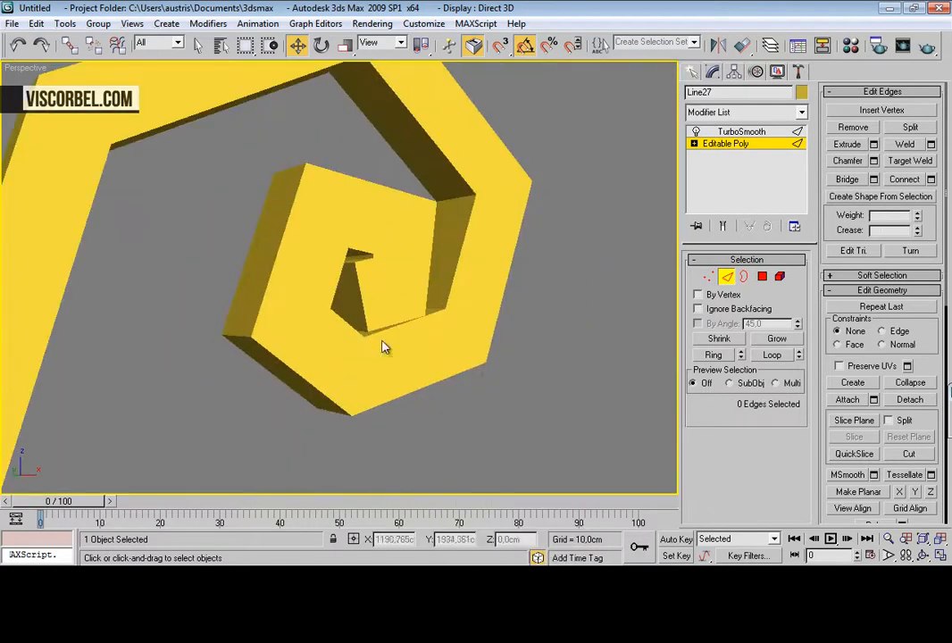
key(2)
click(576, 389)
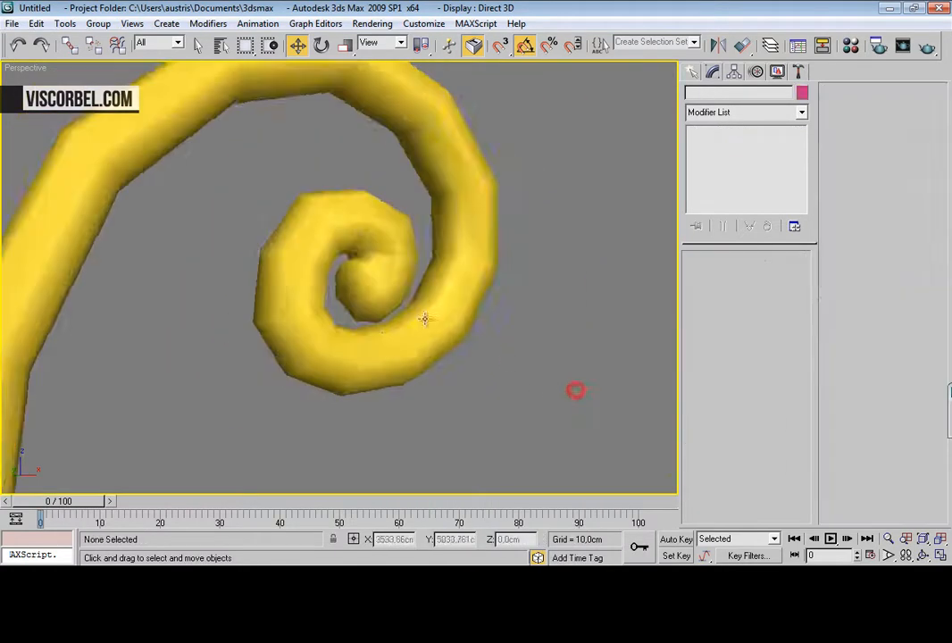
scroll(387, 327, up, 3)
scroll(387, 327, down, 5)
Step: Reposition the inner vertices at the scroll's center and show the smoothed end result while editing the base mesh
click(281, 265)
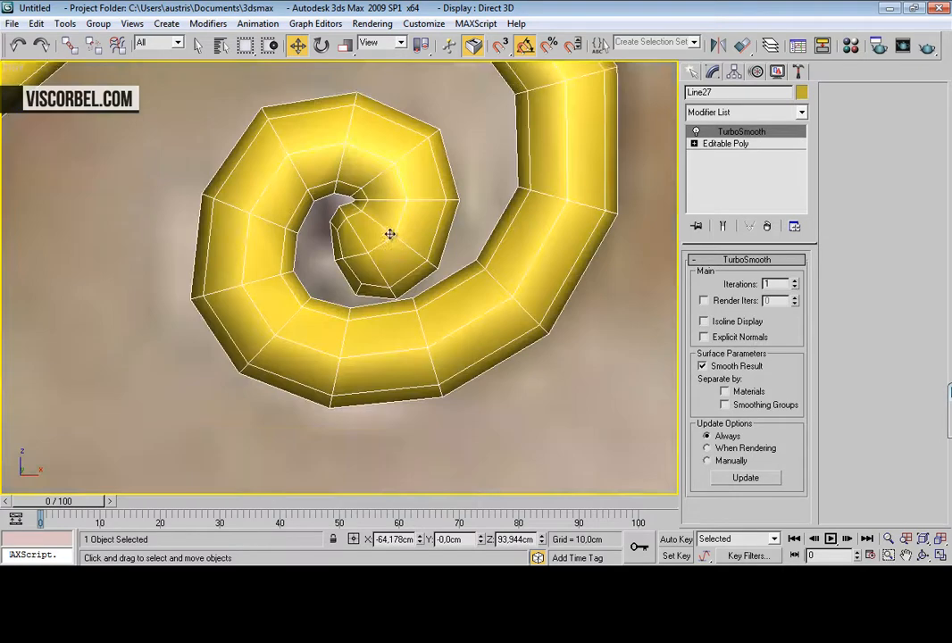
middle_drag(389, 234, 380, 299)
click(770, 144)
key(1)
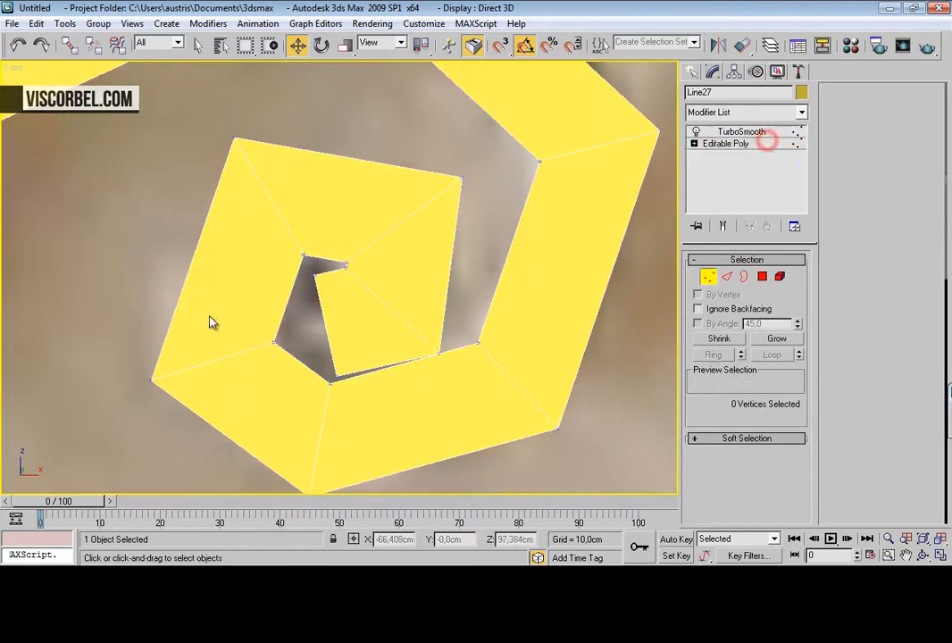
drag(331, 303, 331, 303)
drag(321, 259, 327, 345)
click(724, 226)
Step: Adjust the vertices around the scroll's inner turn to even out the spiral's curve
scroll(250, 211, down, 5)
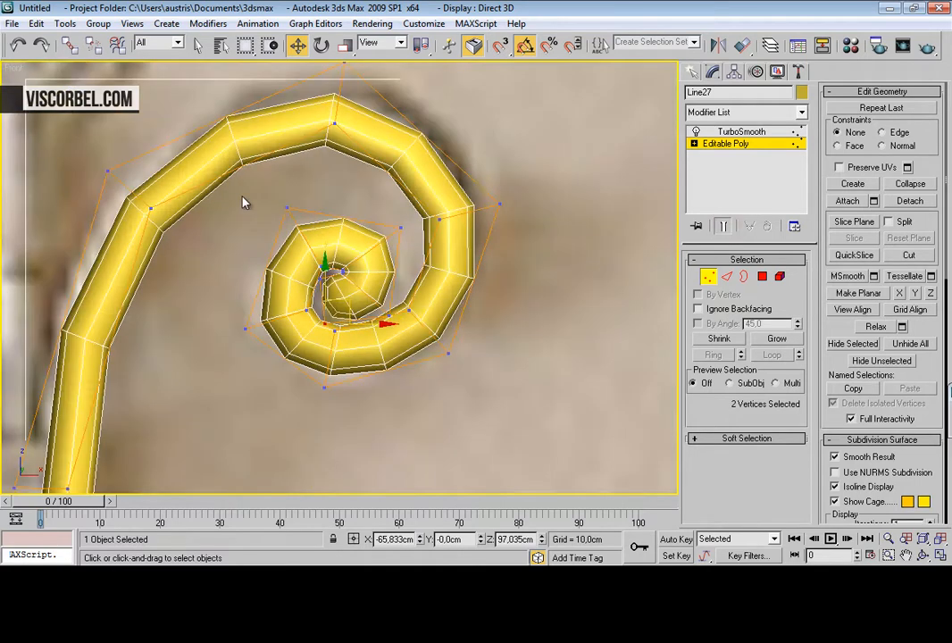
drag(317, 259, 317, 259)
drag(313, 189, 307, 189)
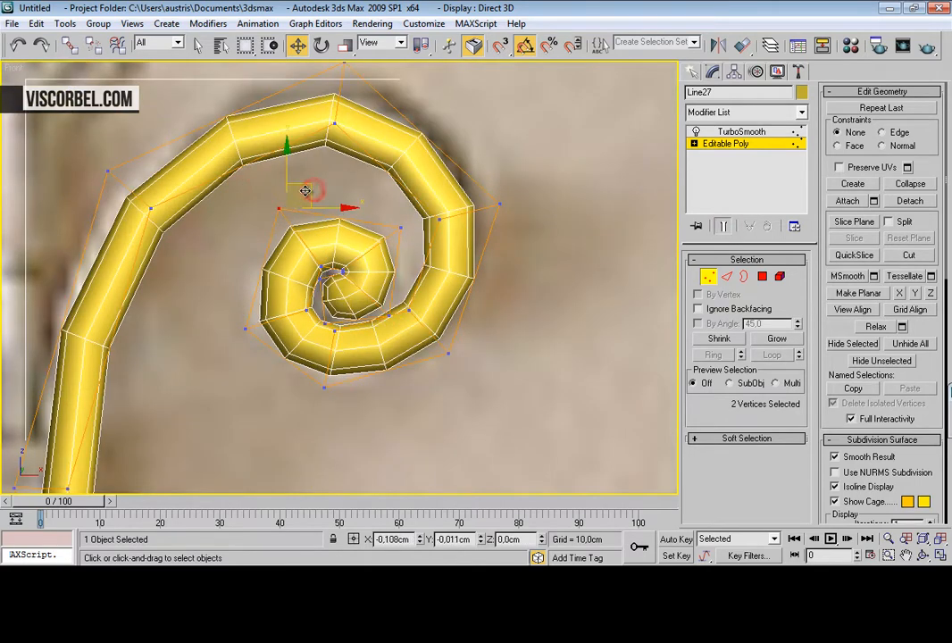
click(741, 131)
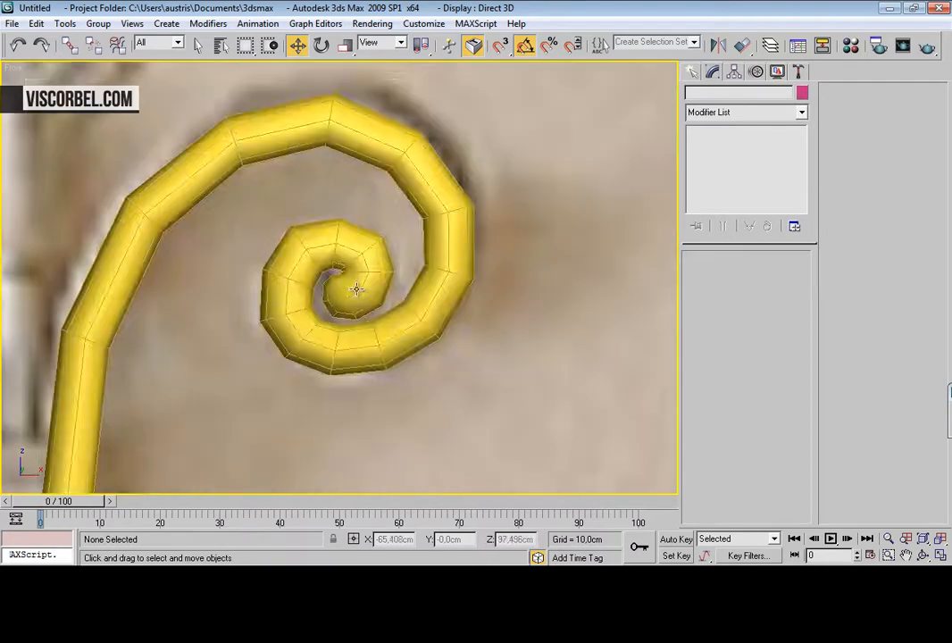
click(739, 147)
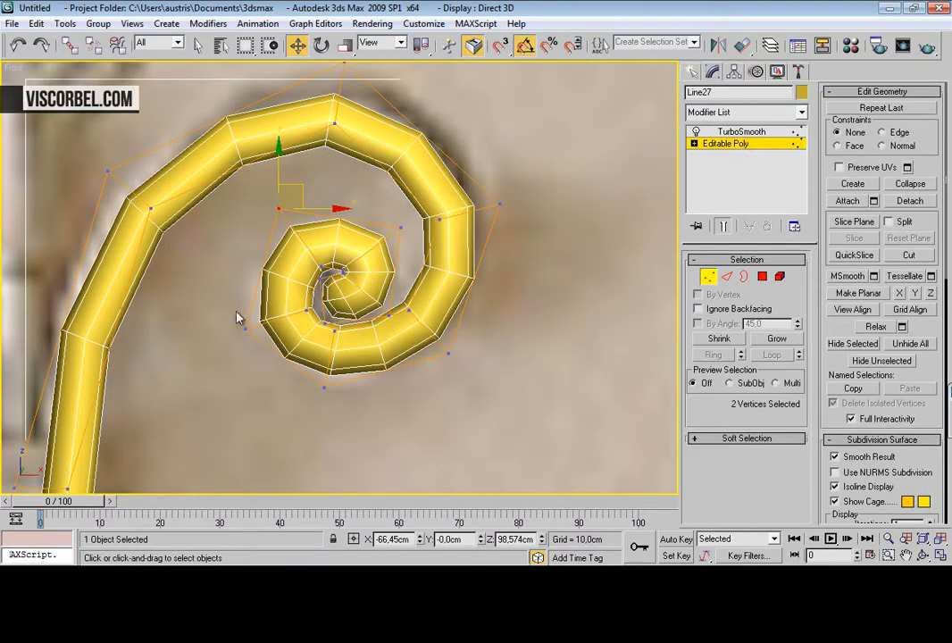
drag(313, 358, 298, 291)
key(1)
click(508, 370)
Step: Set the support's TurboSmooth iterations to 2 and raise the support slightly on the crown ring
scroll(508, 370, down, 8)
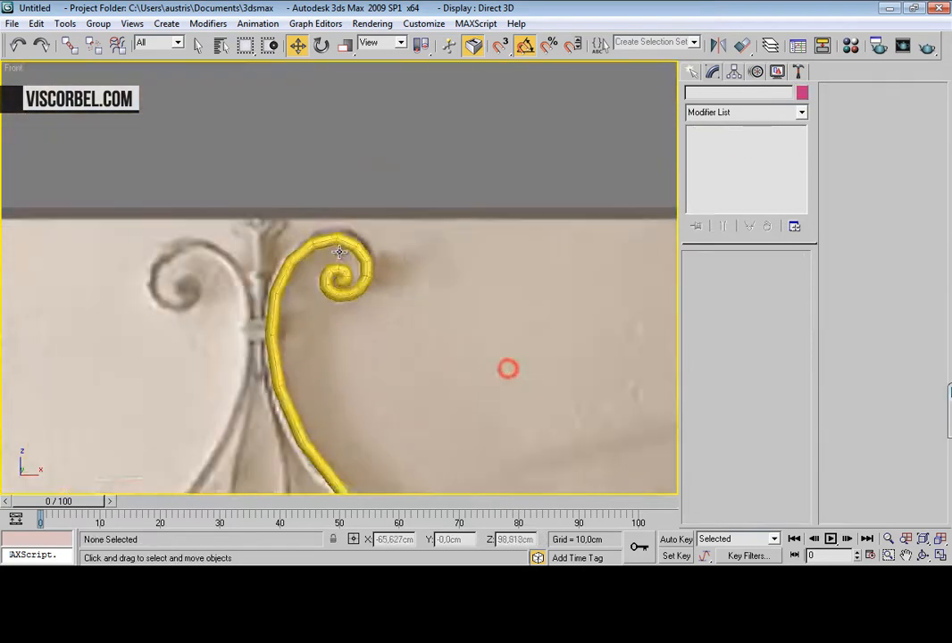
scroll(384, 304, down, 3)
middle_drag(381, 310, 370, 259)
scroll(369, 259, up, 3)
click(298, 300)
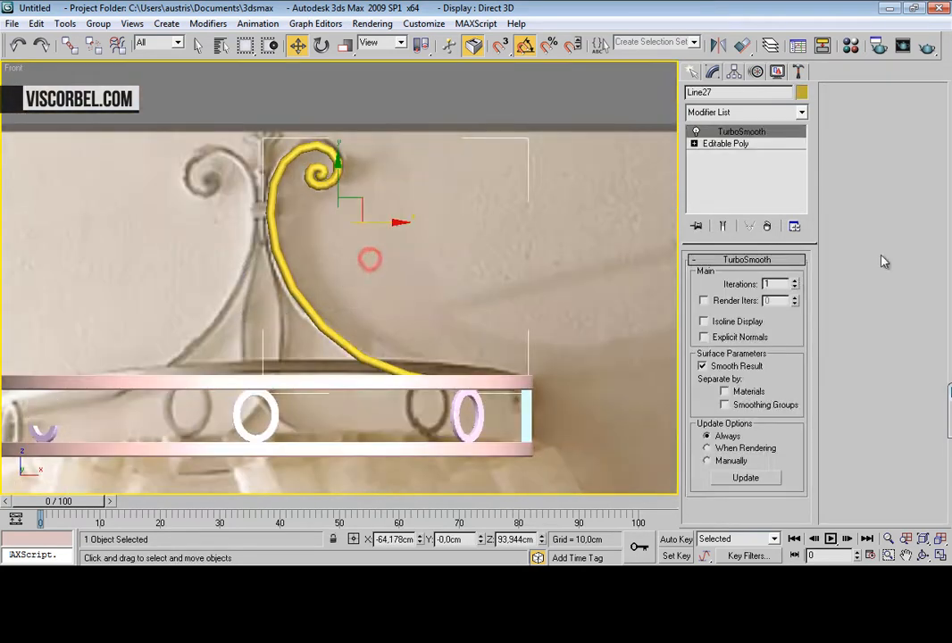
click(795, 281)
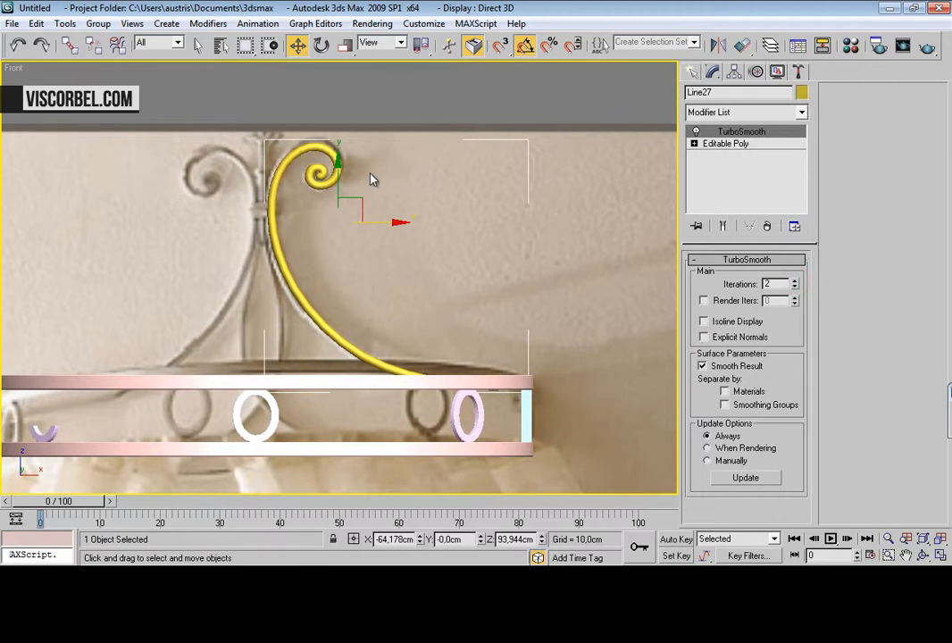
key(F3)
drag(338, 175, 339, 171)
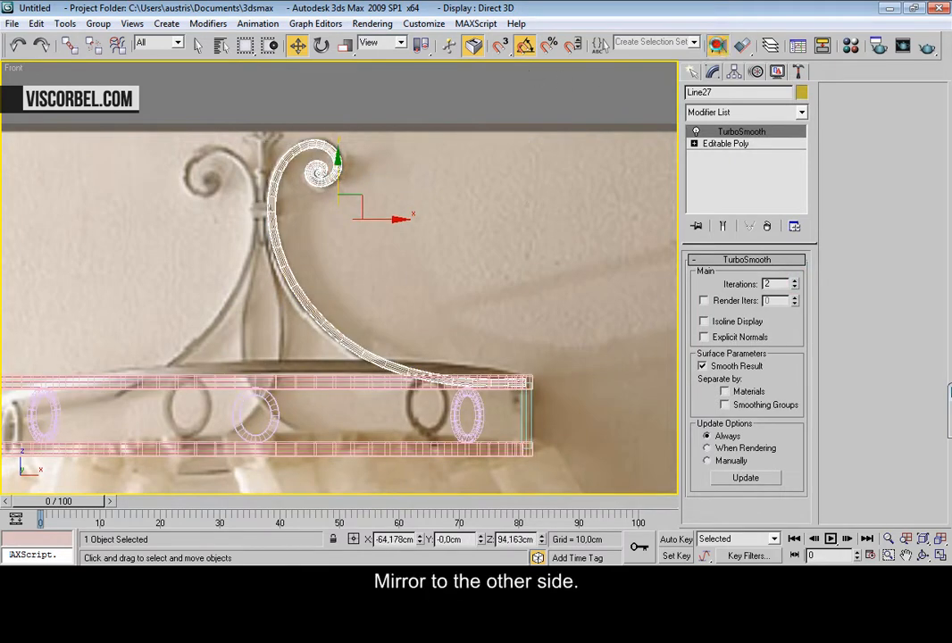
Step: Try to mirror the support on the X axis as a copy and move it to the crown's left side
click(718, 46)
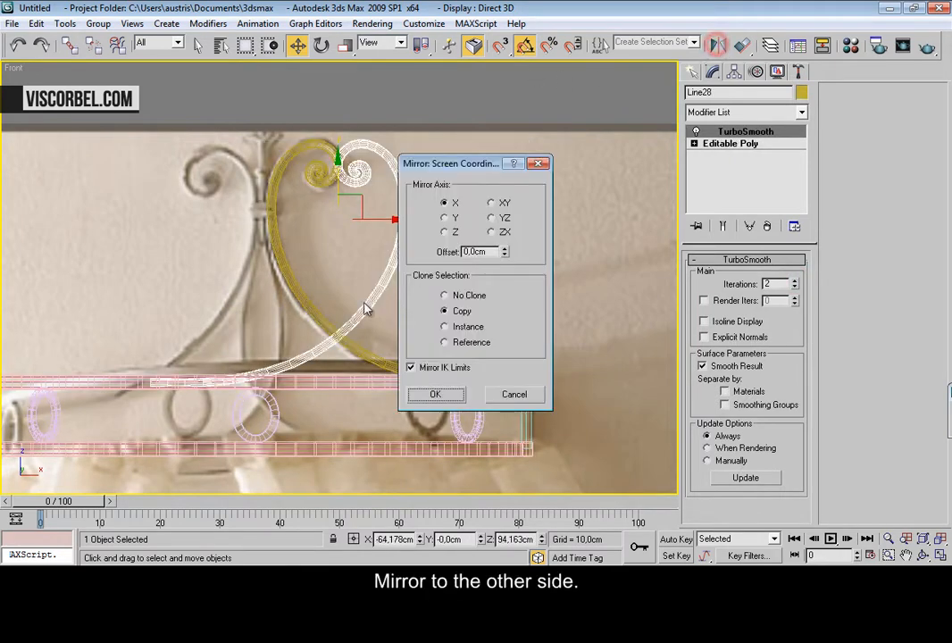
click(435, 394)
middle_drag(379, 325, 565, 259)
drag(576, 239, 412, 249)
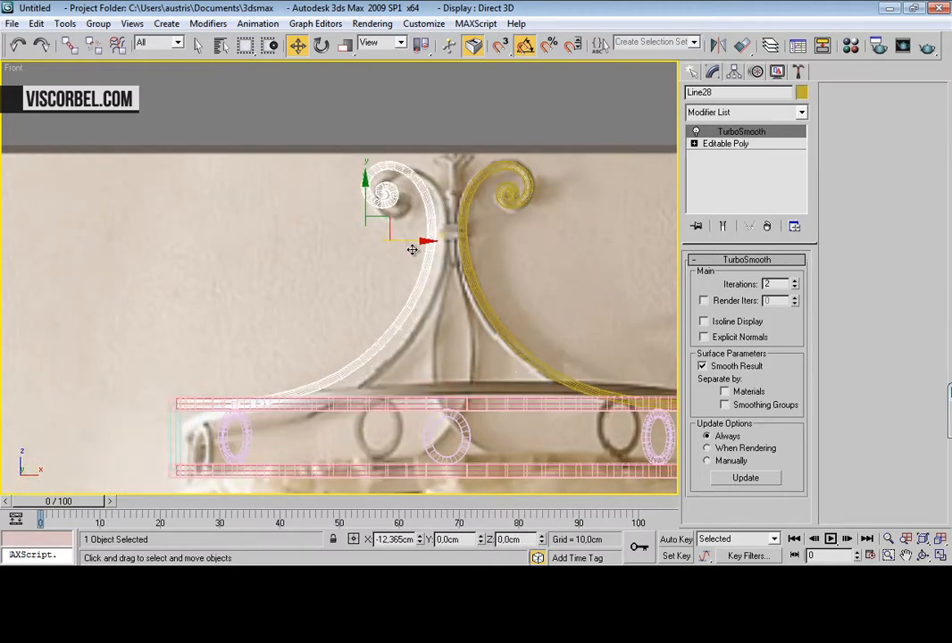
middle_drag(533, 254, 397, 192)
key(ctrl+z)
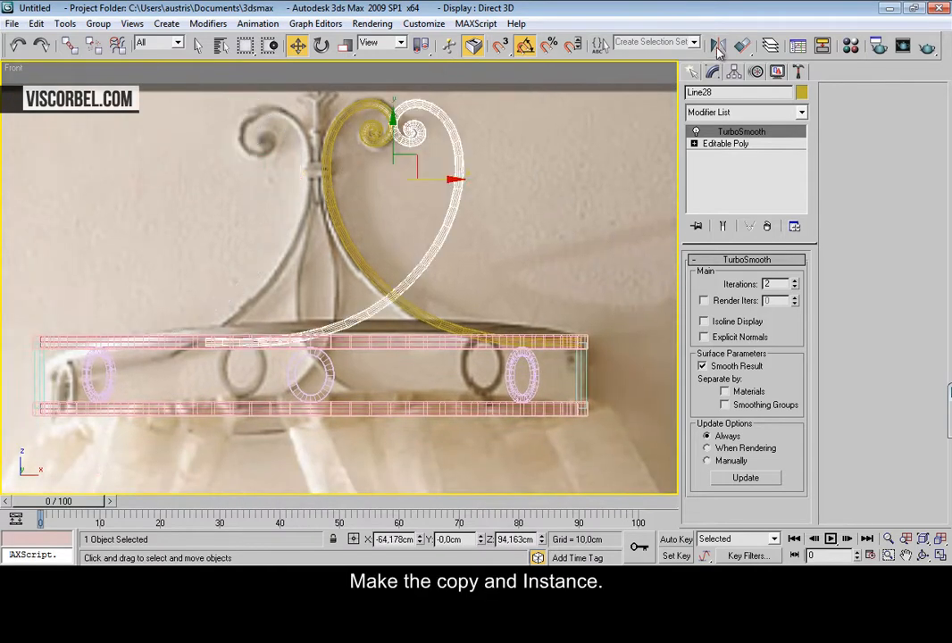
Step: Mirror the support on the X axis as an instance and move it to the left of the central binding
click(717, 45)
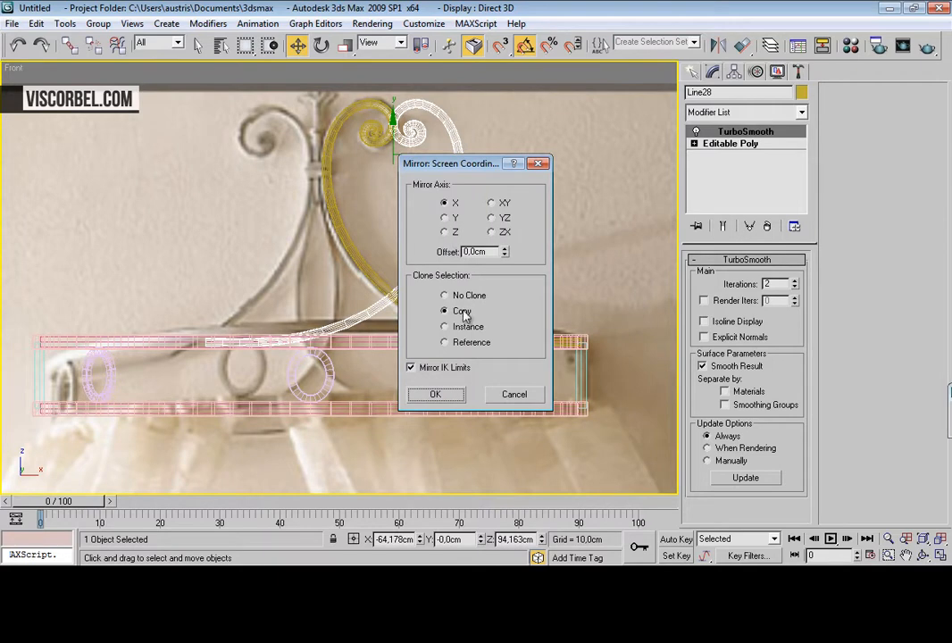
click(435, 394)
drag(447, 193, 280, 207)
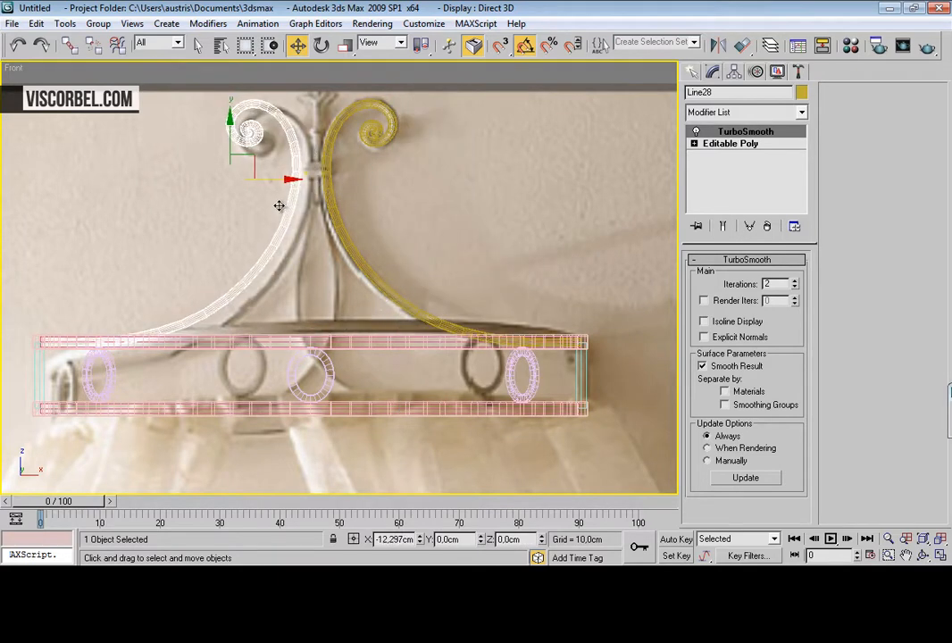
Step: Move the scroll vertices inward so both mirrored supports meet in the middle, and adjust the vertices of their lower curves
click(364, 260)
scroll(375, 305, up, 2)
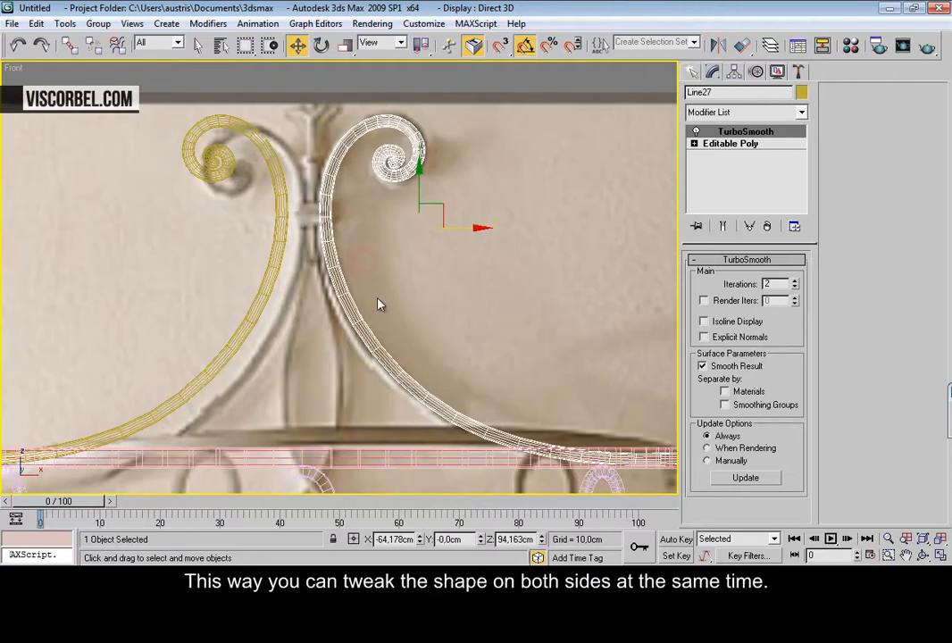
click(752, 146)
key(1)
drag(461, 94, 246, 219)
drag(415, 158, 403, 159)
drag(322, 265, 468, 430)
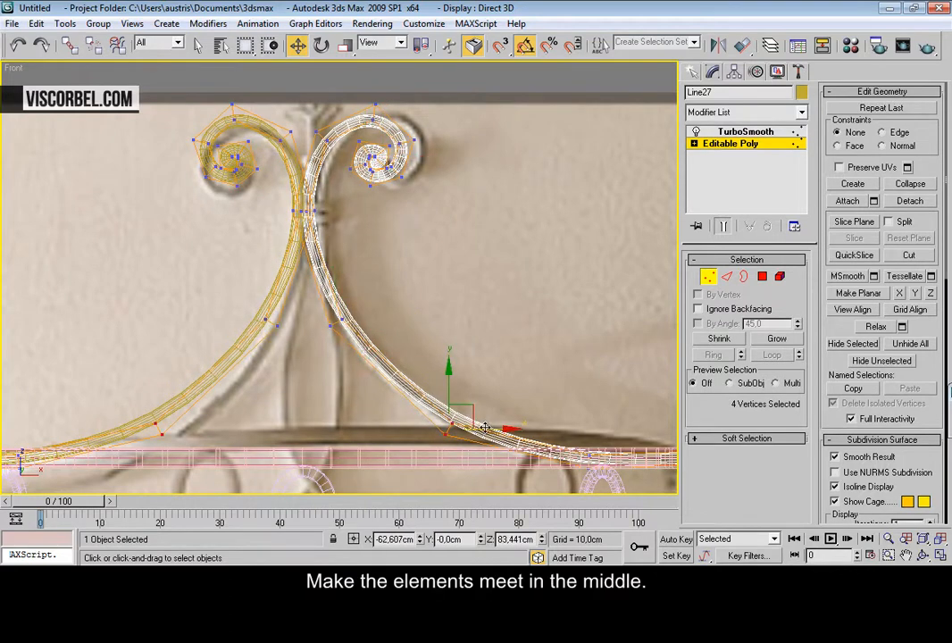
click(524, 203)
Step: Check the shape of both scroll supports against the whole crown and the reference, shaded and in wireframe
key(F3)
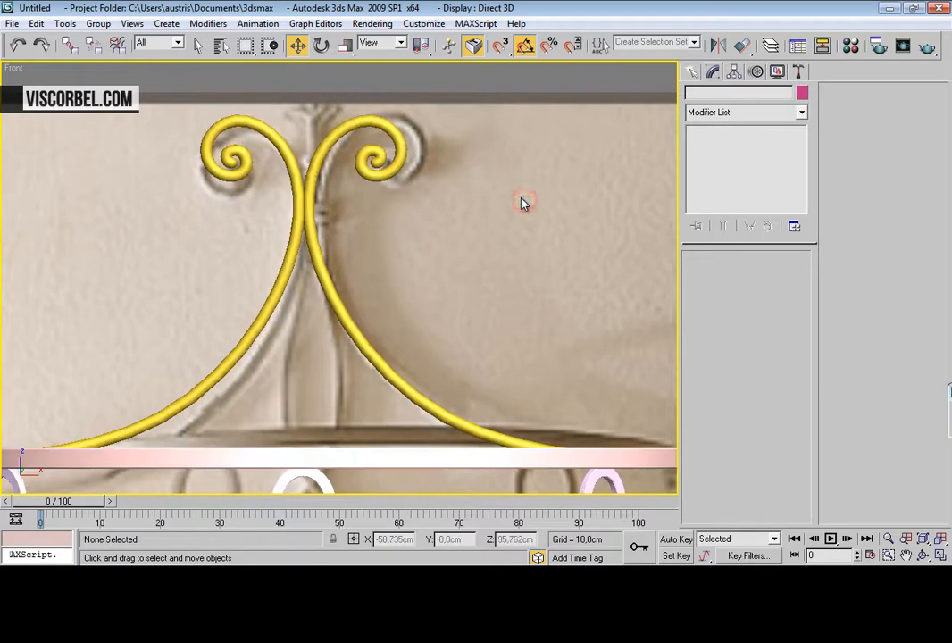
mouse_move(388, 181)
middle_down()
mouse_move(389, 206)
mouse_move(393, 194)
middle_up()
scroll(390, 206, down, 3)
scroll(391, 206, up, 1)
scroll(393, 192, up, 2)
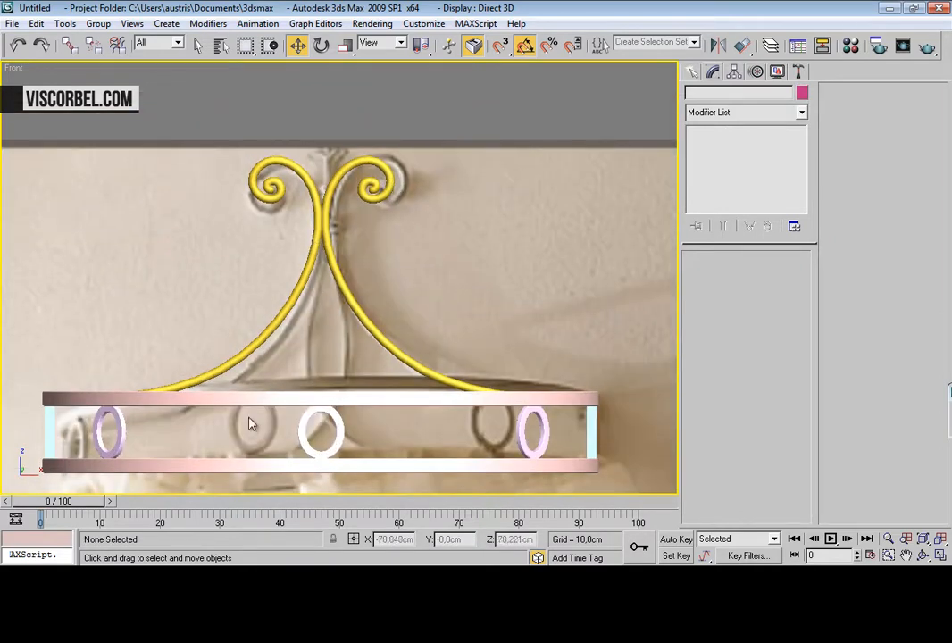
middle_drag(203, 463, 222, 384)
key(F3)
click(382, 236)
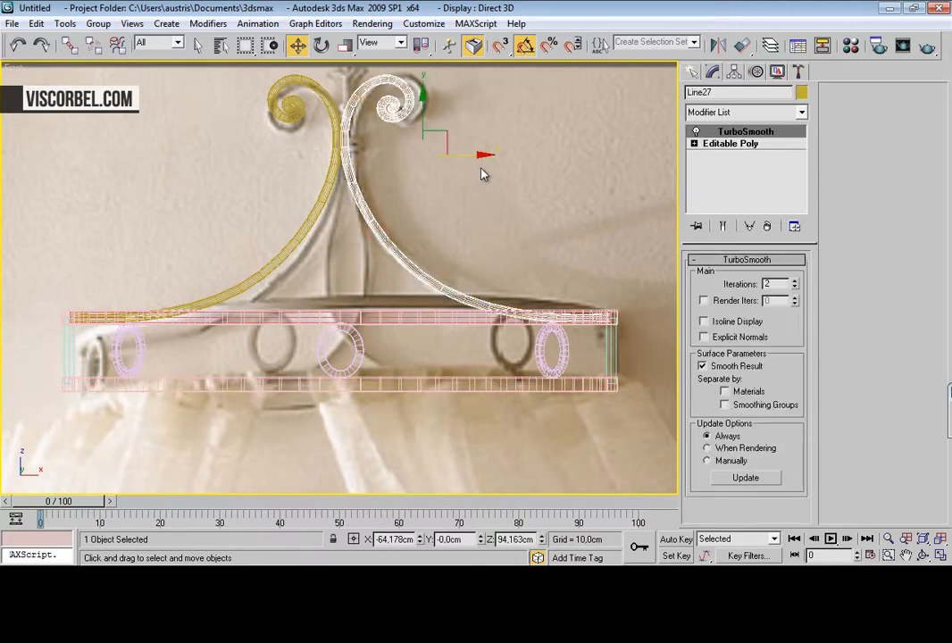
click(698, 146)
click(510, 191)
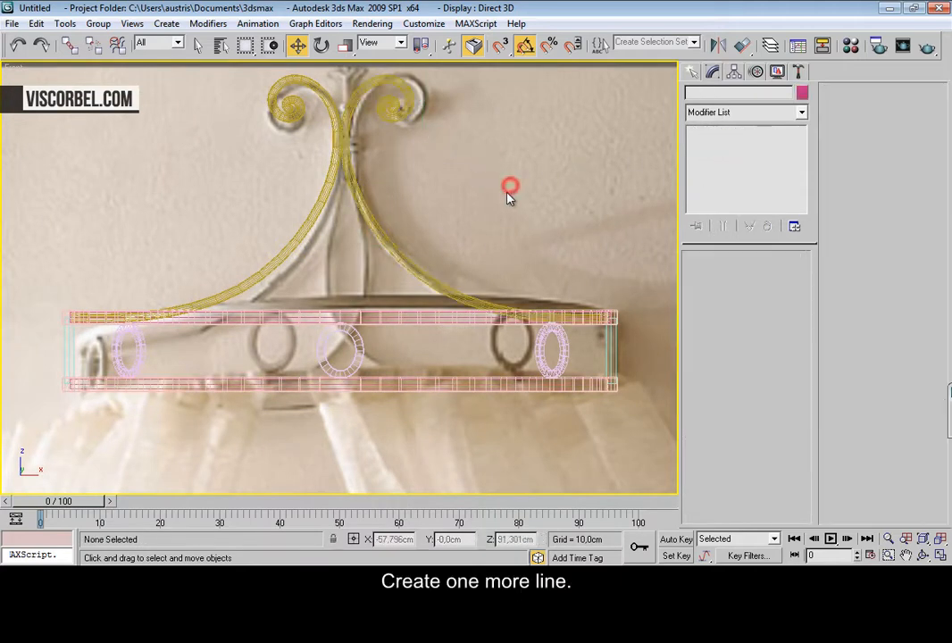
Step: Draw a six-point line from the scroll supports' junction along the inner curved bar to the lower ring's right end
right_click(507, 190)
click(533, 135)
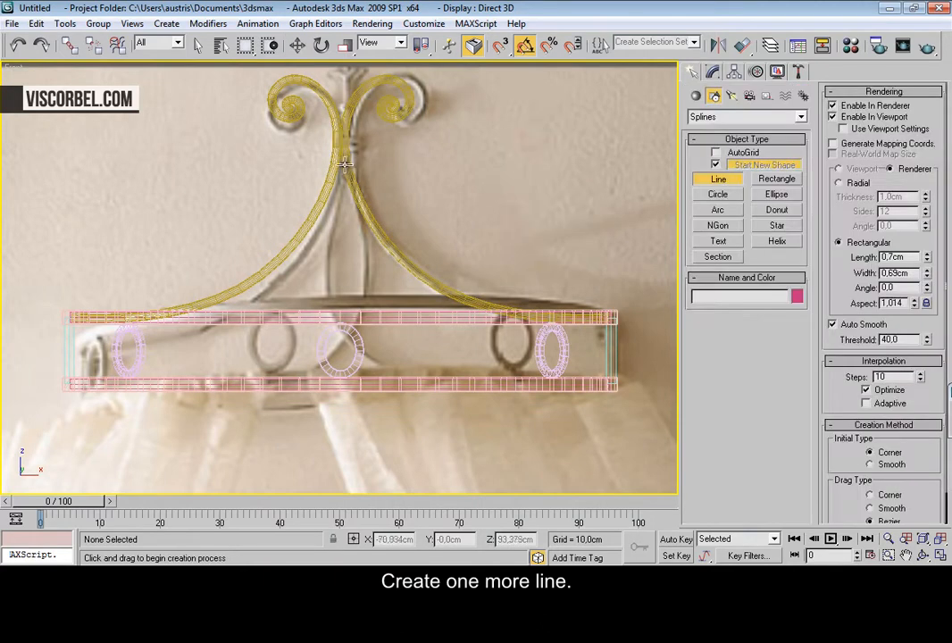
click(344, 164)
click(323, 244)
click(332, 312)
click(393, 368)
click(472, 380)
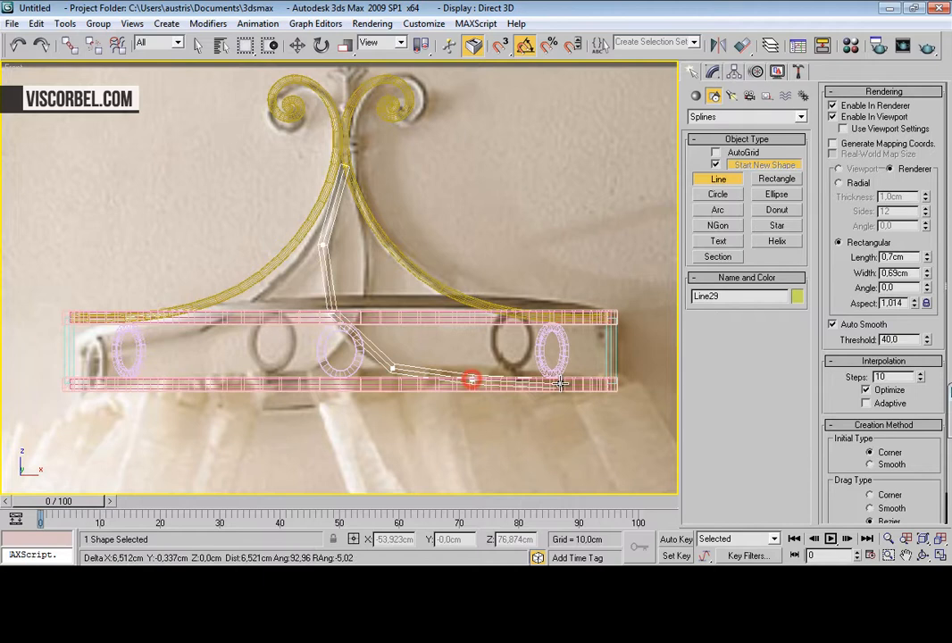
click(609, 385)
right_click(507, 249)
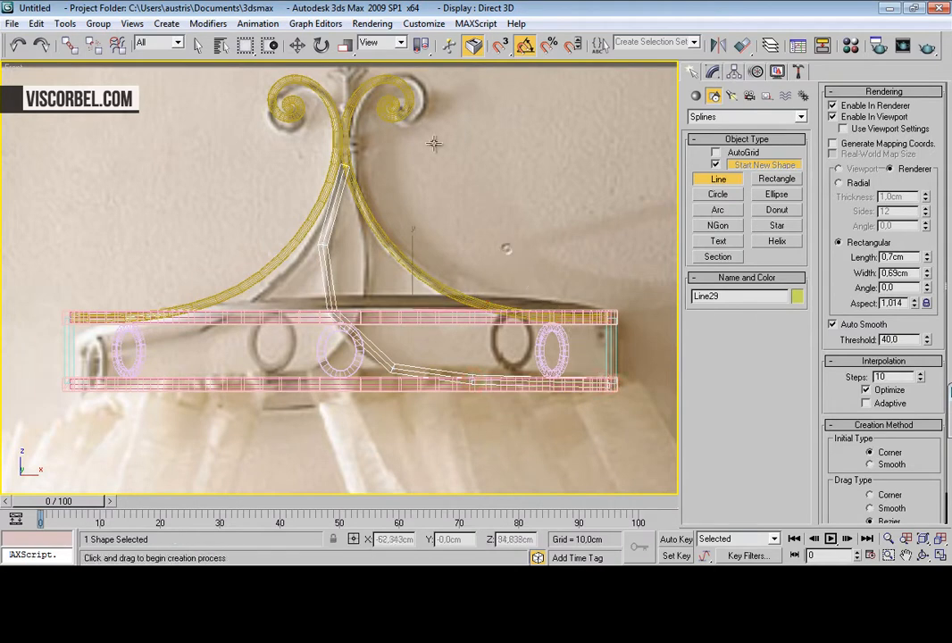
Step: Convert the inner bar line to Editable Poly and delete the polygons at both of its ends
key(1)
key(1)
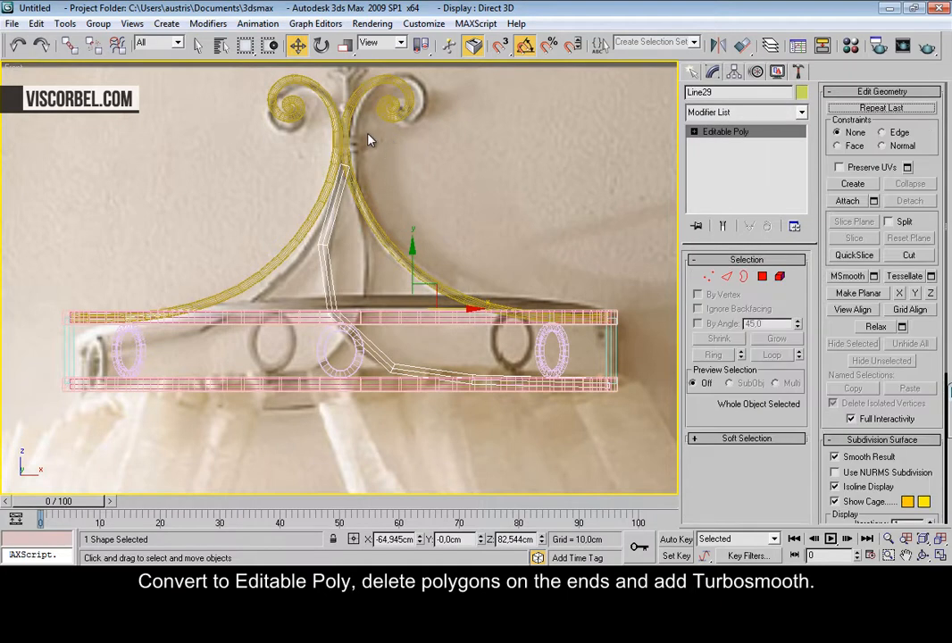
key(4)
drag(276, 131, 359, 192)
ctrl+drag(652, 427, 654, 431)
alt+drag(521, 411, 426, 332)
alt+drag(432, 270, 214, 201)
key(Delete)
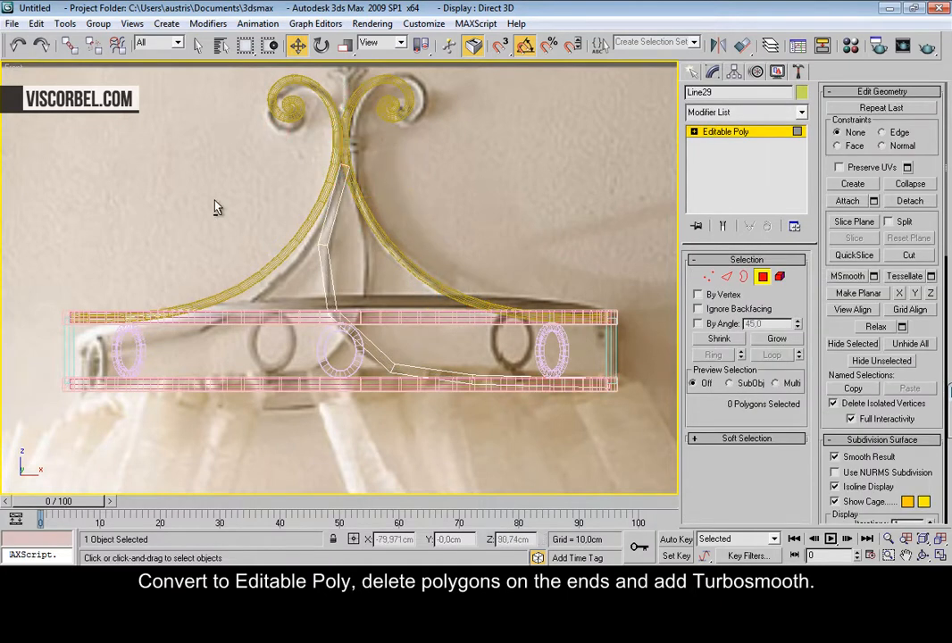
Step: Smooth the inner curved bar with a TurboSmooth modifier set to 2 iterations
key(4)
click(787, 116)
key(t)
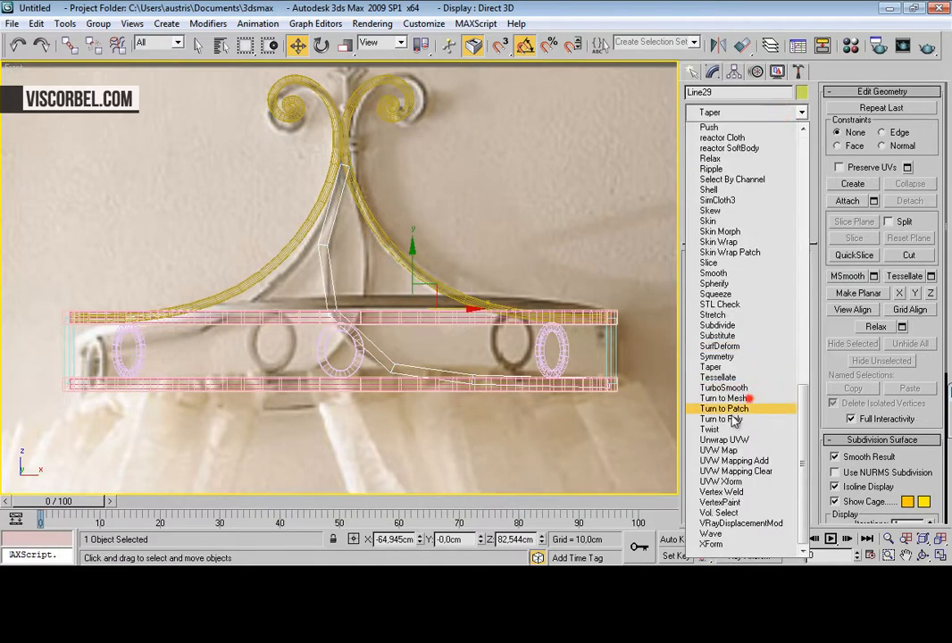
click(725, 389)
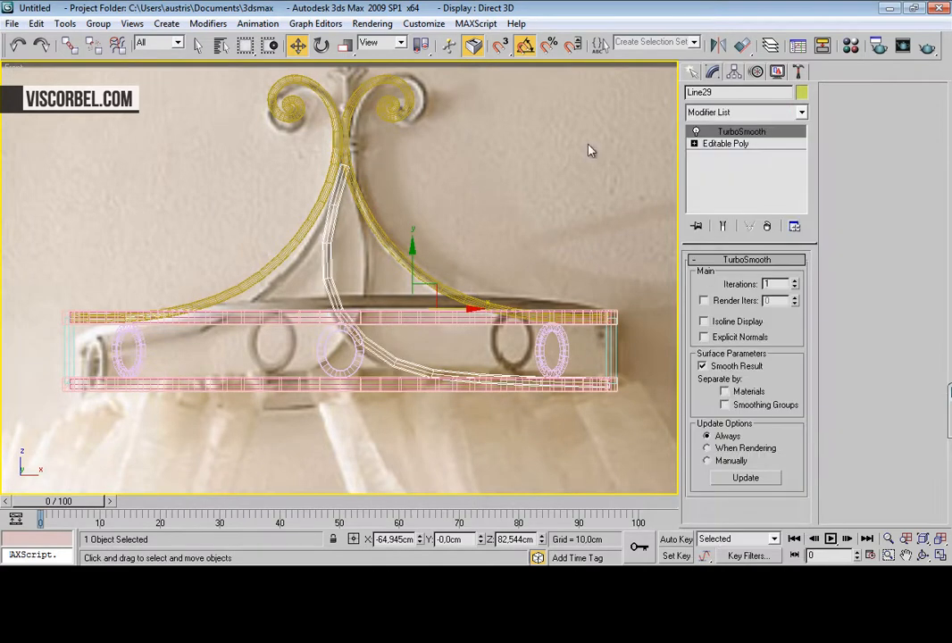
click(796, 281)
Step: Adjust the vertices at the inner bar's upper end so it meets the junction of the scroll supports
scroll(314, 116, up, 3)
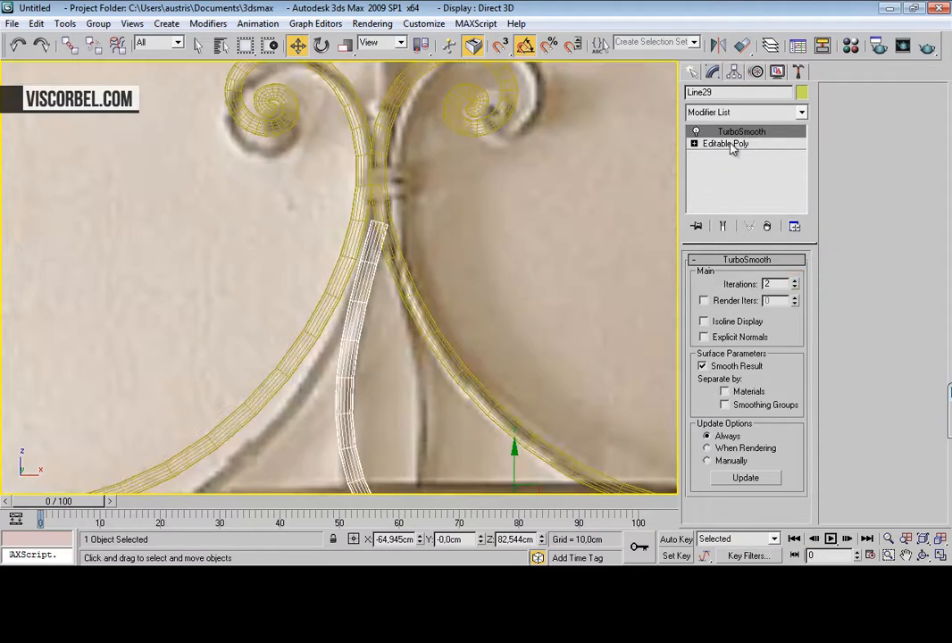
click(730, 144)
key(1)
mouse_move(300, 177)
mouse_down()
mouse_move(423, 217)
mouse_move(395, 182)
mouse_up()
key(1)
scroll(419, 284, down, 4)
middle_drag(446, 218, 436, 146)
click(448, 155)
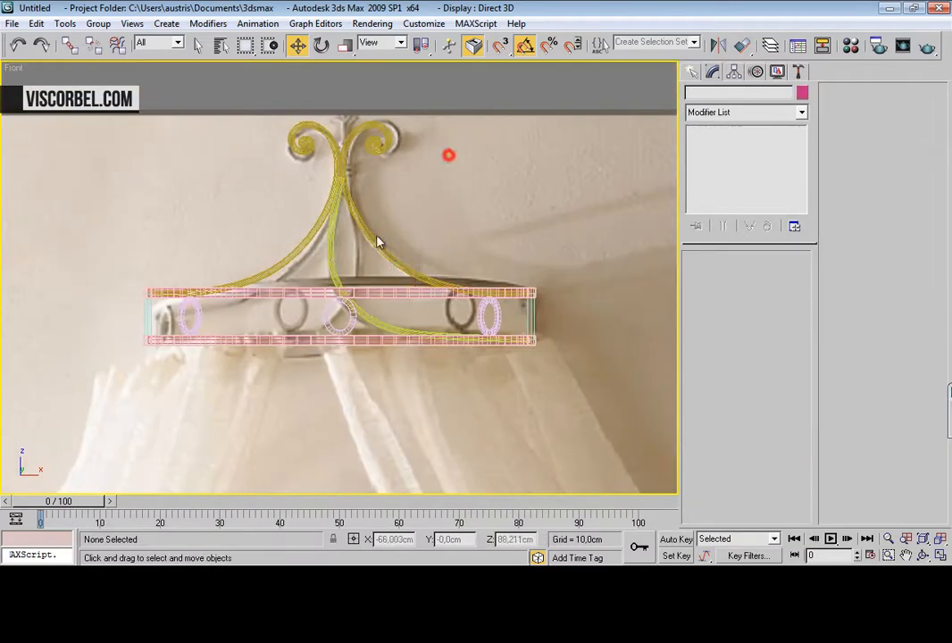
Step: Mirror the inner bar on the X axis as an instance and move it to the crown's left side
click(330, 266)
click(712, 44)
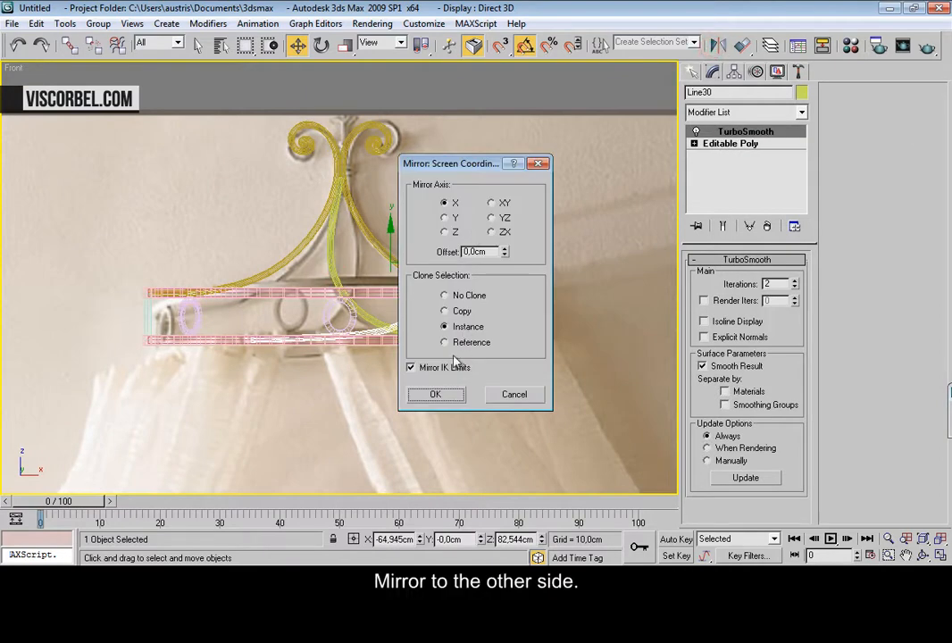
click(454, 391)
scroll(408, 357, up, 2)
drag(456, 293, 315, 283)
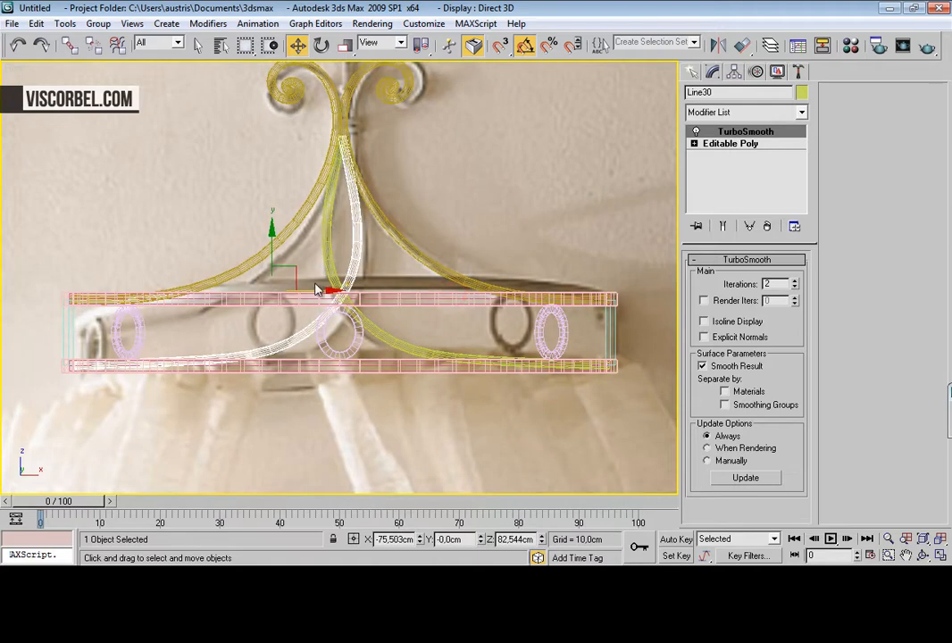
Step: Scale an inner bar slightly where the two bars cross, and check the crown from several angles
key(p)
scroll(373, 277, down, 3)
mouse_move(378, 293)
middle_down()
mouse_move(379, 201)
mouse_move(360, 228)
mouse_move(389, 238)
mouse_move(450, 188)
middle_up()
scroll(450, 188, up, 4)
click(385, 243)
click(359, 258)
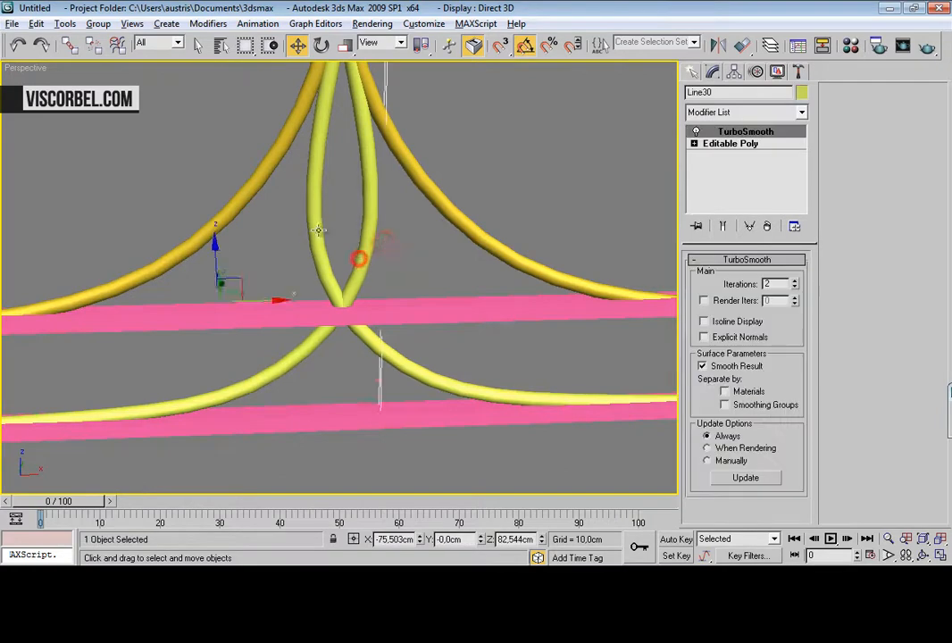
alt+middle_drag(309, 227, 378, 276)
key(r)
drag(304, 377, 308, 353)
click(494, 128)
scroll(488, 141, down, 5)
alt+middle_drag(484, 138, 400, 137)
scroll(428, 159, down, 3)
mouse_move(433, 168)
alt+middle_down()
mouse_move(384, 115)
mouse_move(419, 152)
alt+middle_up()
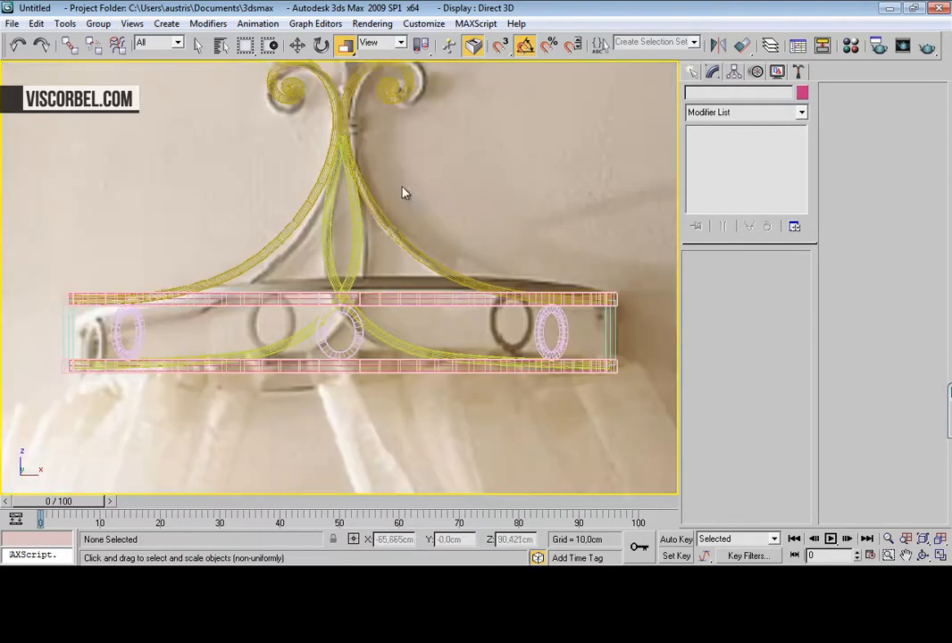
Step: Draw a small circle about 0.65 cm in radius at the junction of the scroll supports
scroll(403, 194, up, 5)
right_click(420, 207)
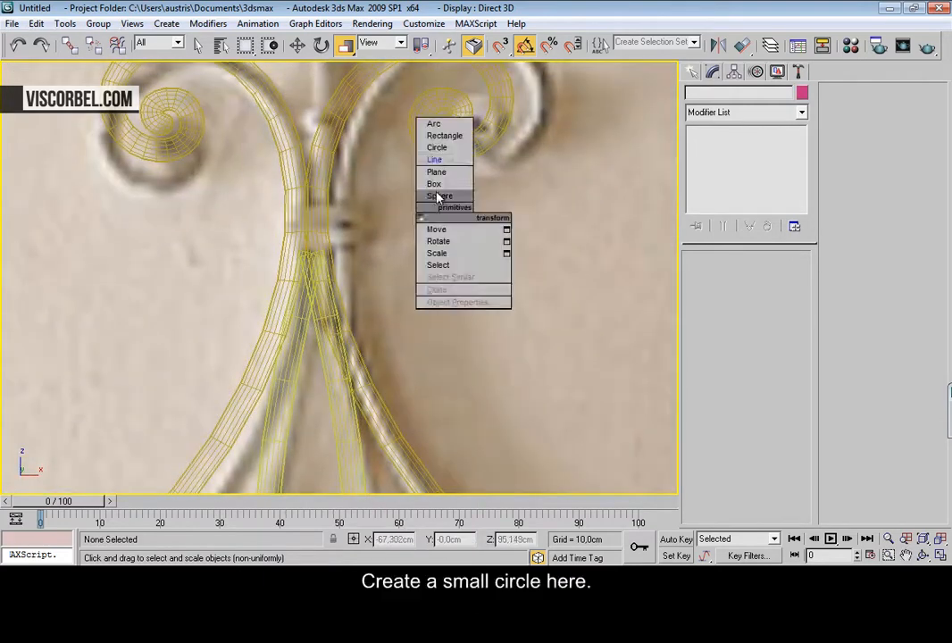
click(450, 147)
drag(308, 226, 342, 218)
key(ctrl+z)
click(917, 394)
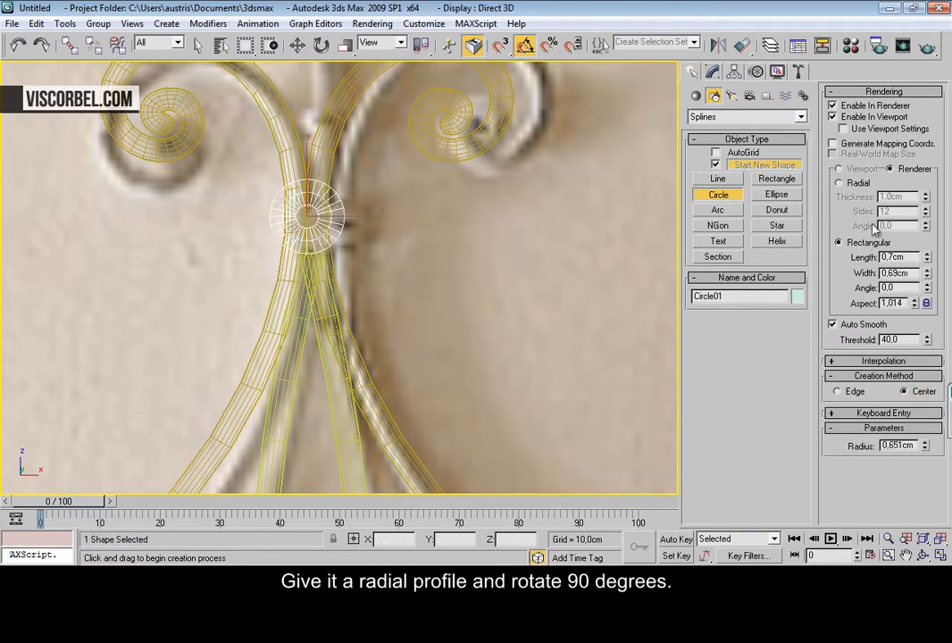
Step: Give the circle a radial profile and rotate it 90 degrees on the X axis to wrap around the supports
click(839, 183)
click(715, 72)
key(e)
drag(303, 192, 298, 253)
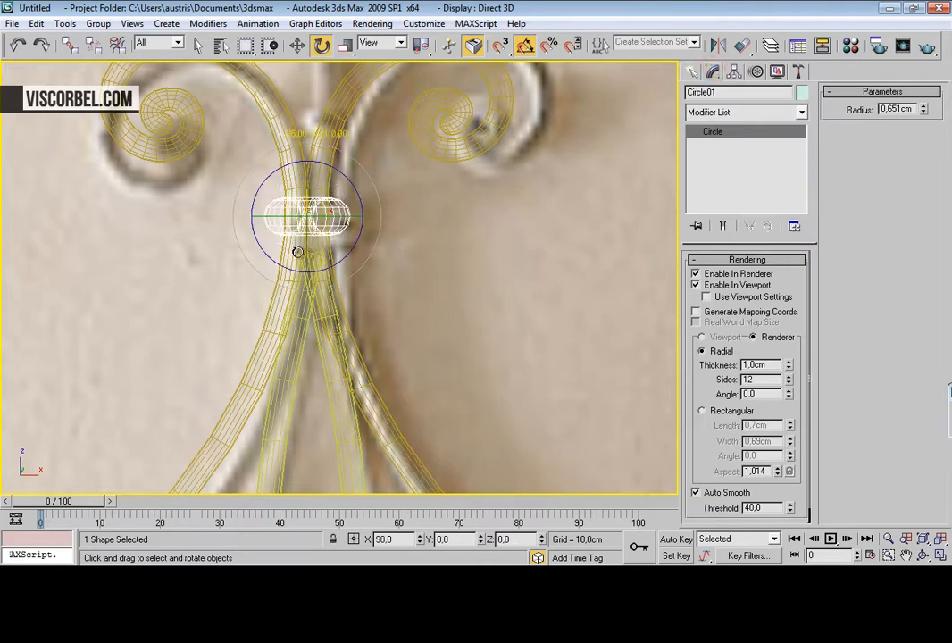
Step: Lower the ring to where the inner bars meet the supports and set its thickness to 0.66 cm
key(w)
drag(306, 179, 305, 211)
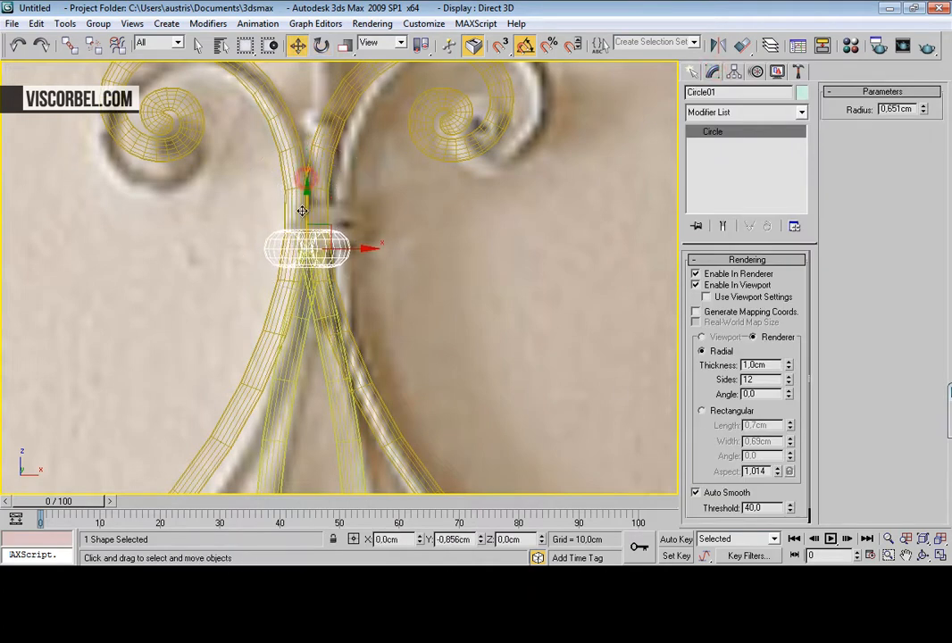
drag(790, 368, 794, 387)
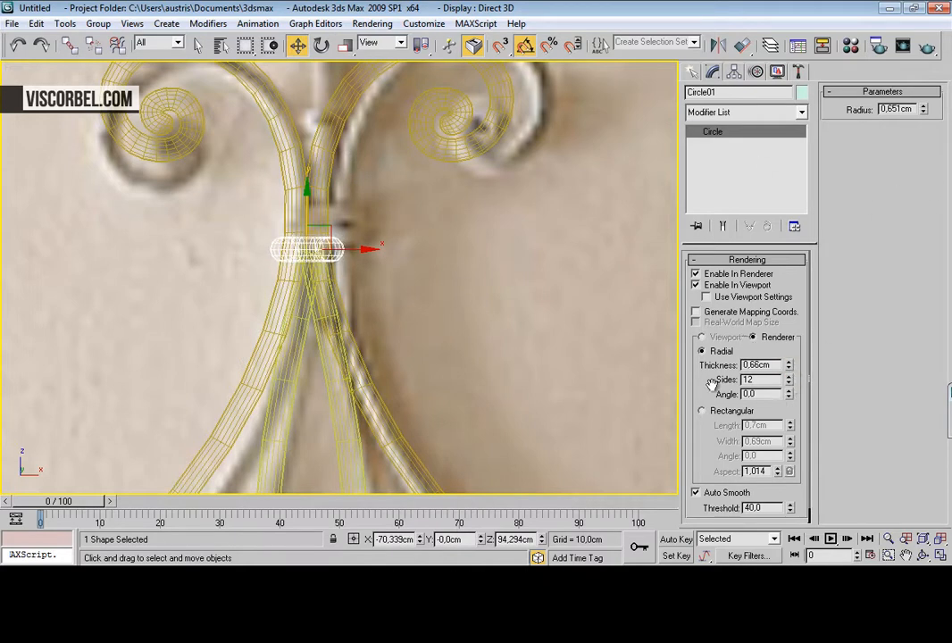
Step: Copy the ring directly above as one instance and fine-tune the position of both rings around the supports
shift+drag(305, 211, 306, 186)
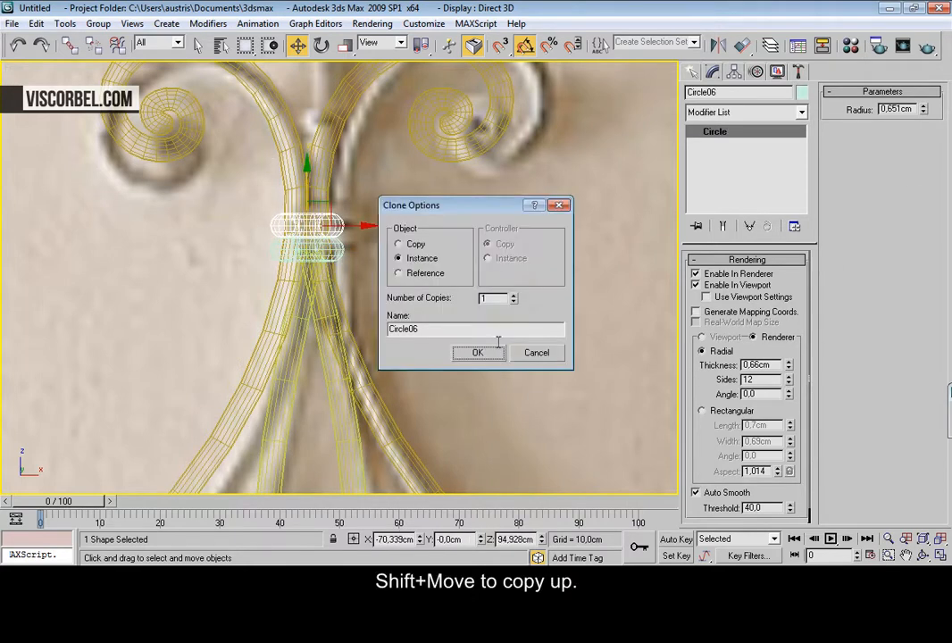
click(466, 348)
drag(388, 191, 267, 275)
alt+drag(249, 303, 594, 382)
middle_drag(320, 210, 347, 227)
drag(338, 216, 338, 213)
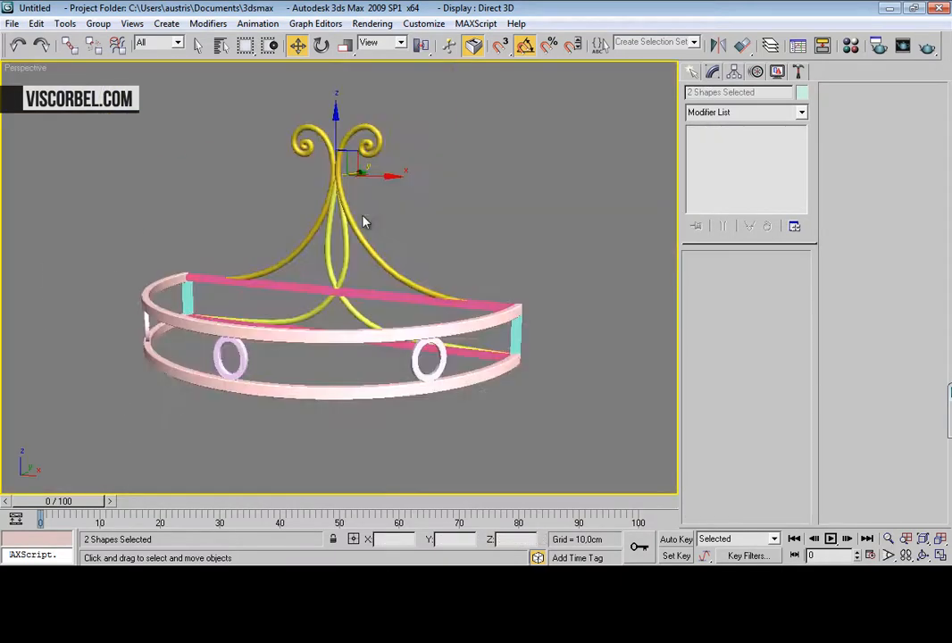
key(z)
scroll(436, 264, down, 4)
scroll(462, 259, down, 5)
alt+middle_drag(462, 259, 417, 238)
click(489, 249)
Step: Find the bed frame in the front view and open its group for editing
key(f)
scroll(398, 265, down, 8)
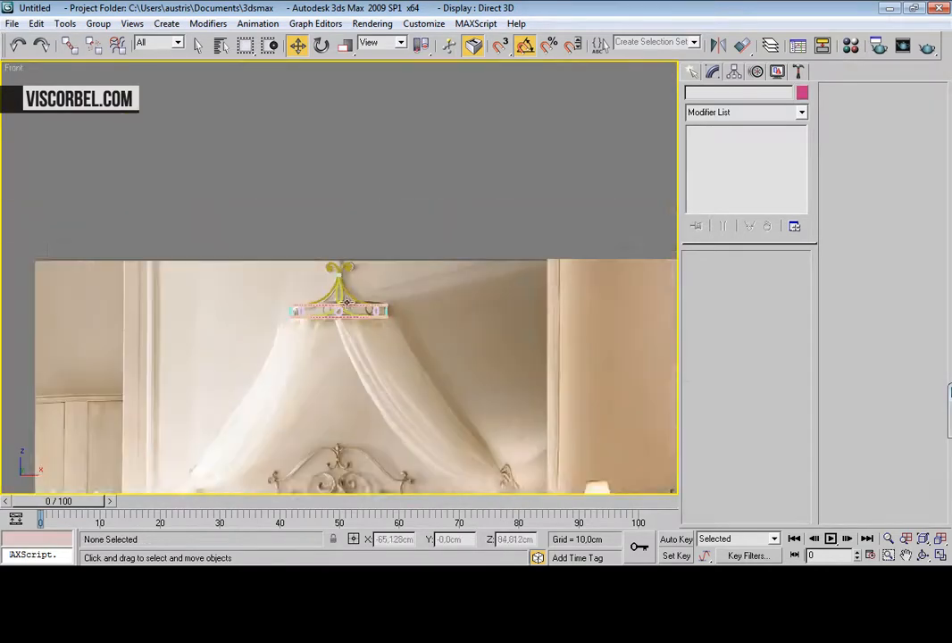
scroll(236, 267, up, 3)
scroll(573, 246, up, 4)
scroll(340, 230, up, 4)
scroll(430, 275, up, 3)
click(476, 266)
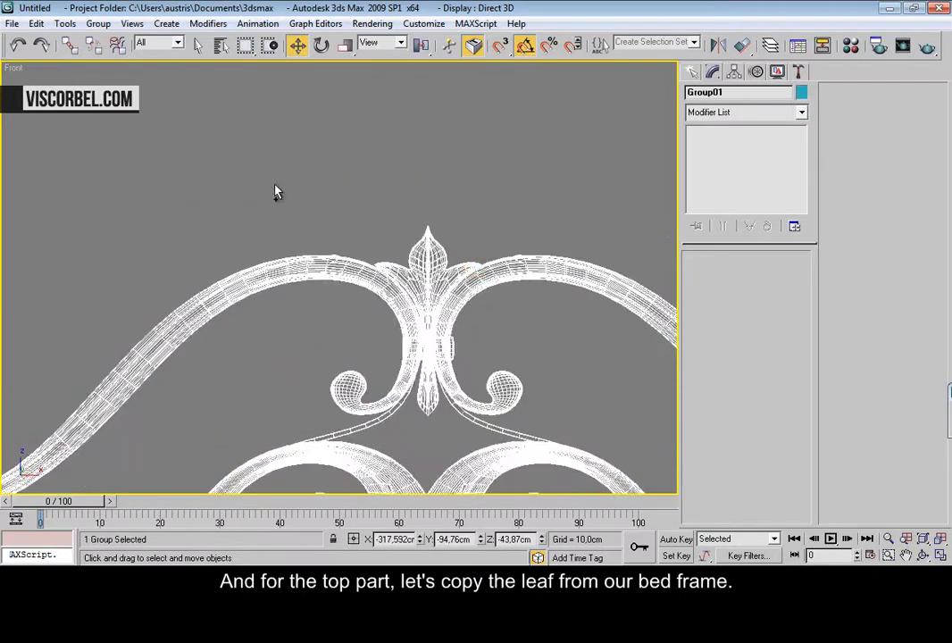
click(98, 23)
click(100, 58)
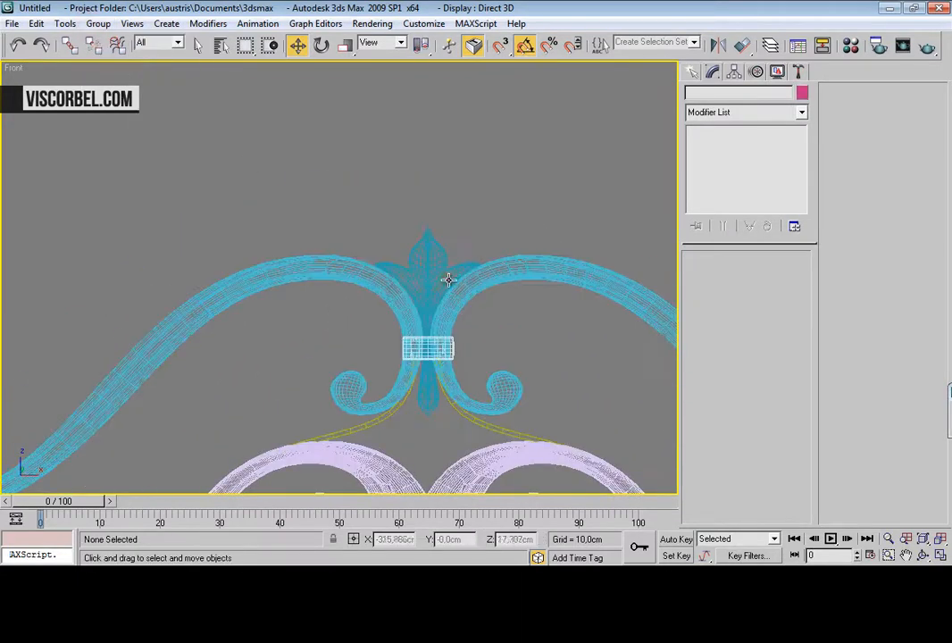
Step: Copy the leaf at the top of the bed frame and detach the copy from the group
click(448, 279)
click(433, 263)
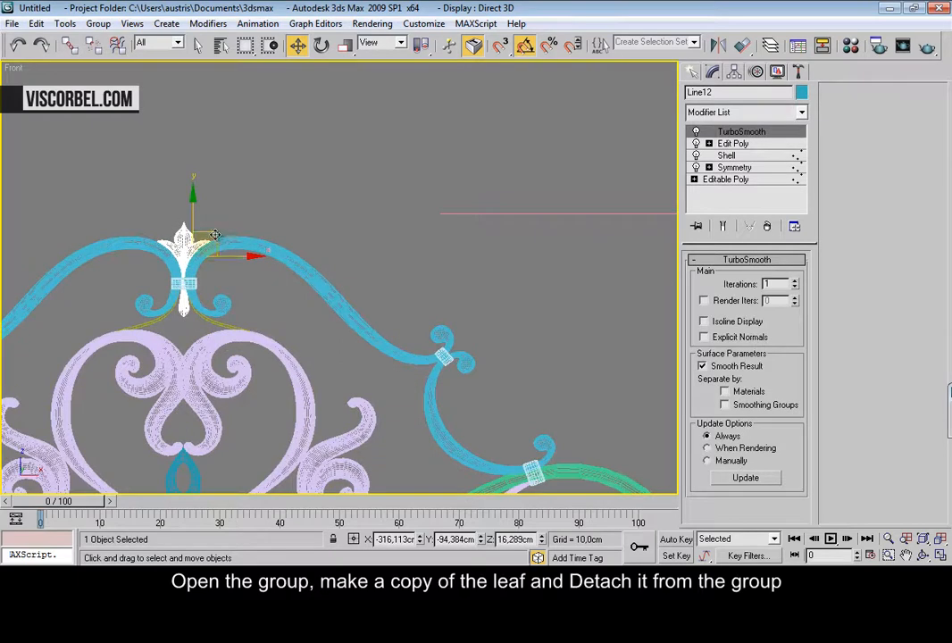
shift+drag(214, 235, 413, 113)
click(487, 357)
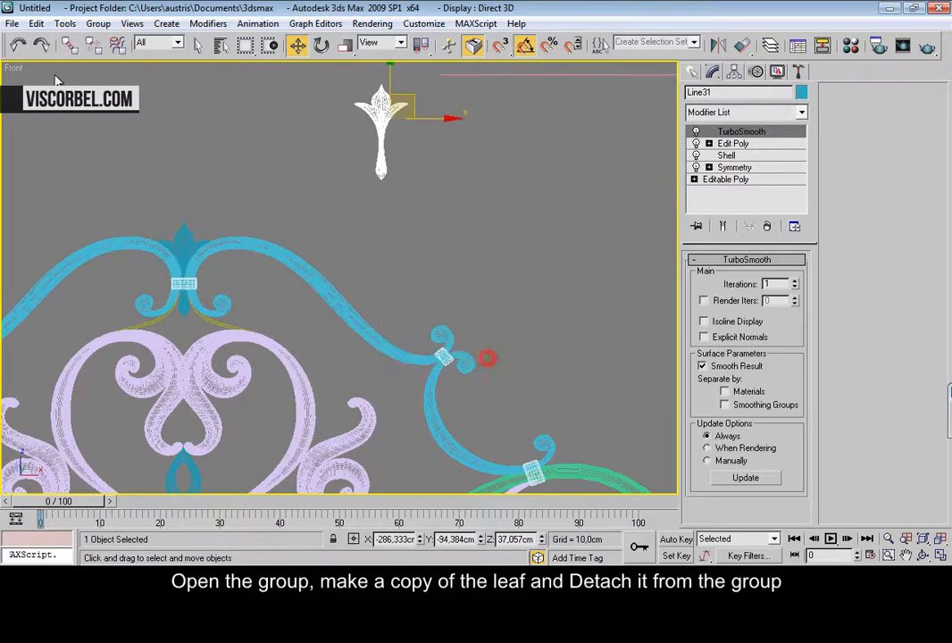
click(35, 24)
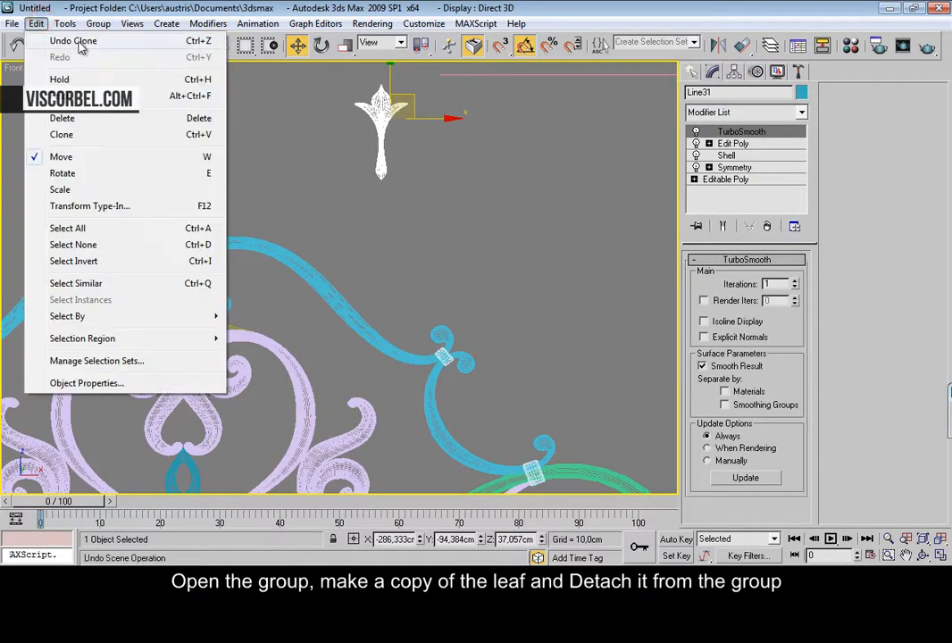
mouse_move(98, 24)
click(120, 134)
Step: Move the copied leaf onto the top of the crown, centred between the two scrolls
scroll(251, 282, down, 10)
drag(221, 235, 400, 189)
key(z)
scroll(399, 182, down, 2)
middle_drag(408, 191, 447, 265)
drag(446, 310, 405, 200)
Step: Try scaling the leaf smaller and repositioning it, and undo both changes
key(r)
key(w)
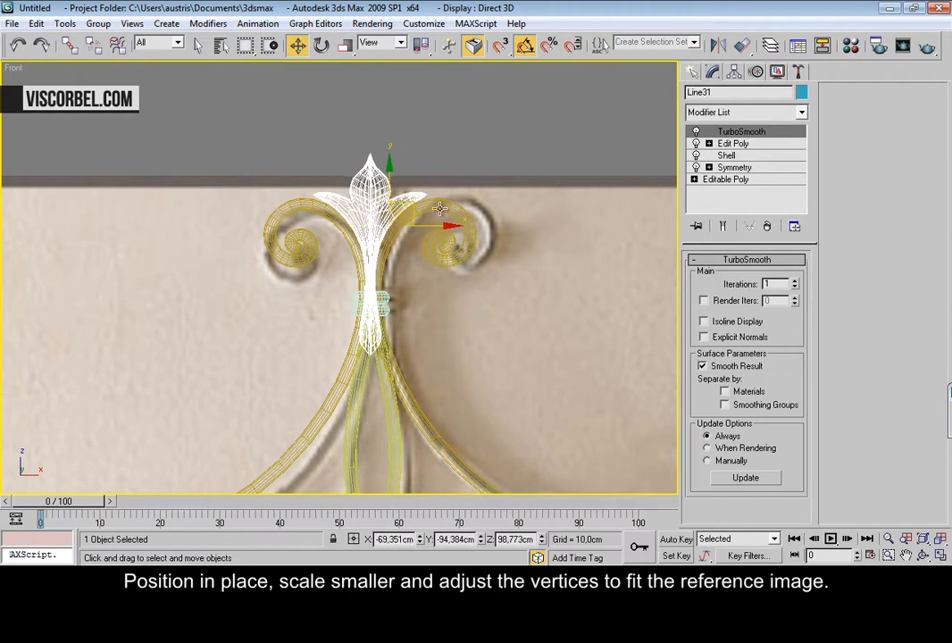
key(ctrl+z)
key(ctrl+z)
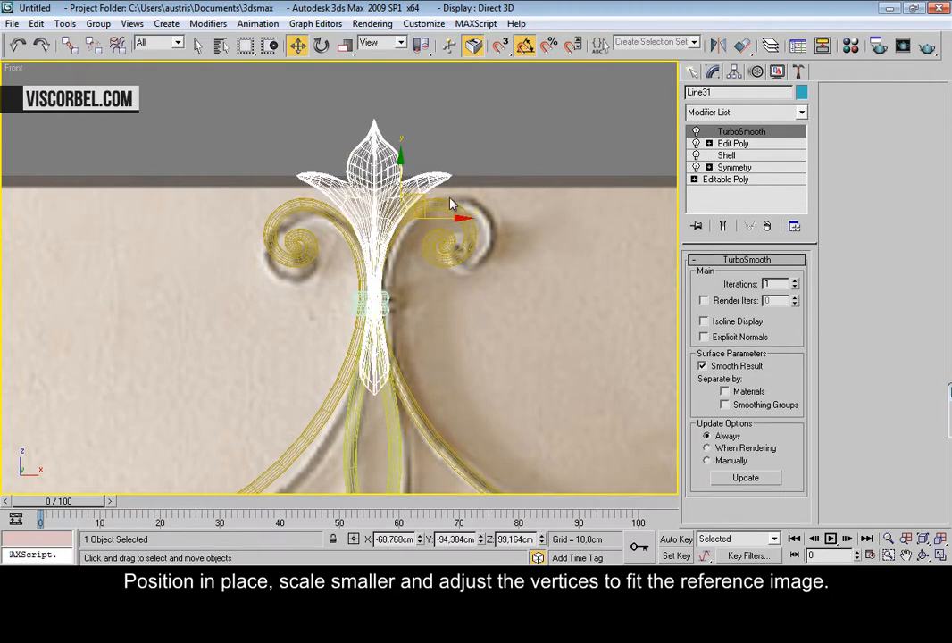
Step: In the leaf's Edit Poly modifier, move the tip vertices of both side petals down toward the scrolls
scroll(451, 204, up, 3)
click(732, 143)
drag(427, 232, 513, 320)
ctrl+drag(196, 297, 197, 298)
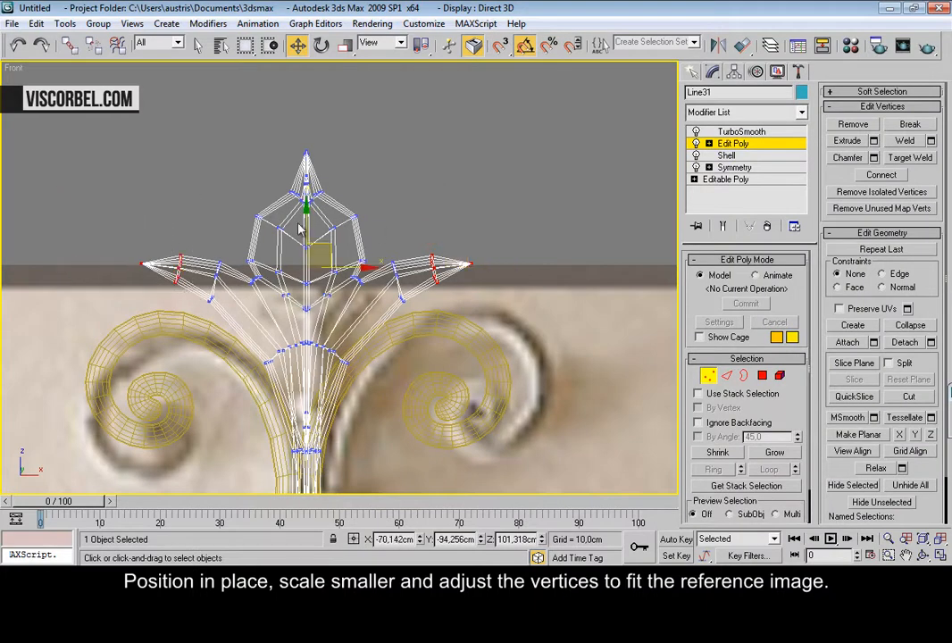
drag(306, 220, 308, 249)
Step: Lower the middle vertices of both side petals to round their shape, and return to the smoothed leaf
drag(234, 300, 229, 334)
drag(404, 306, 403, 307)
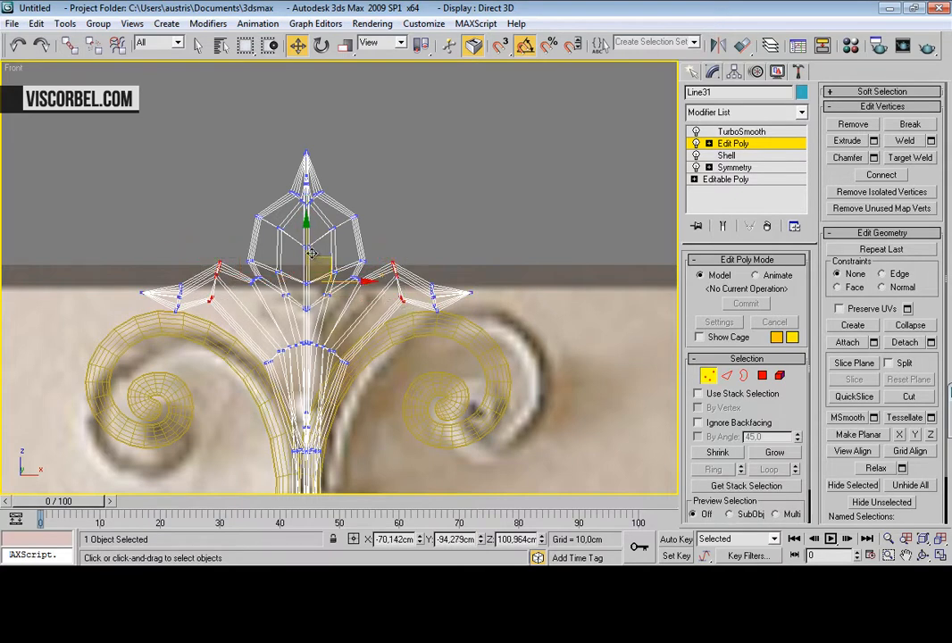
drag(312, 256, 374, 295)
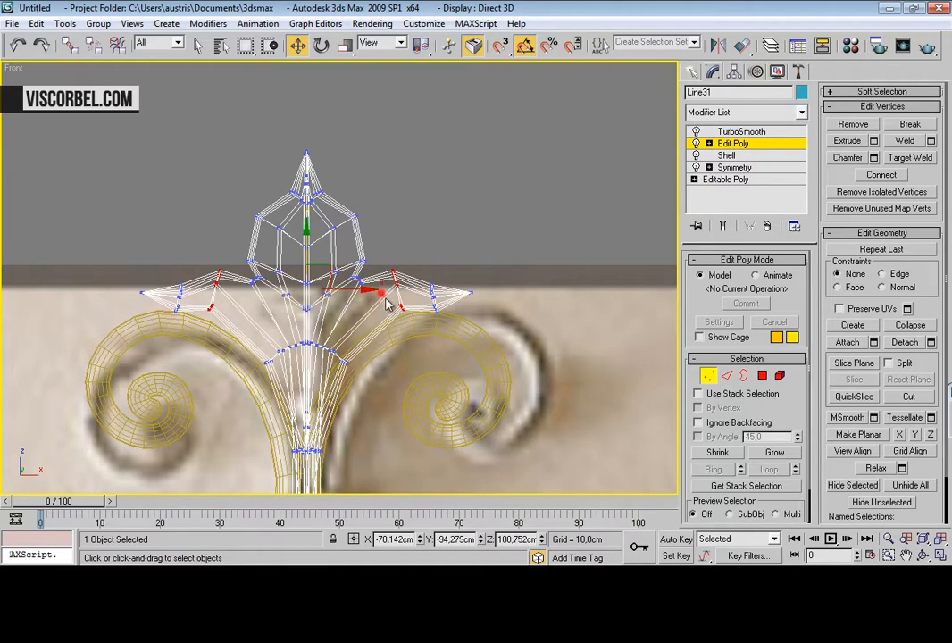
click(199, 300)
drag(305, 271, 305, 282)
key(1)
click(436, 230)
click(394, 278)
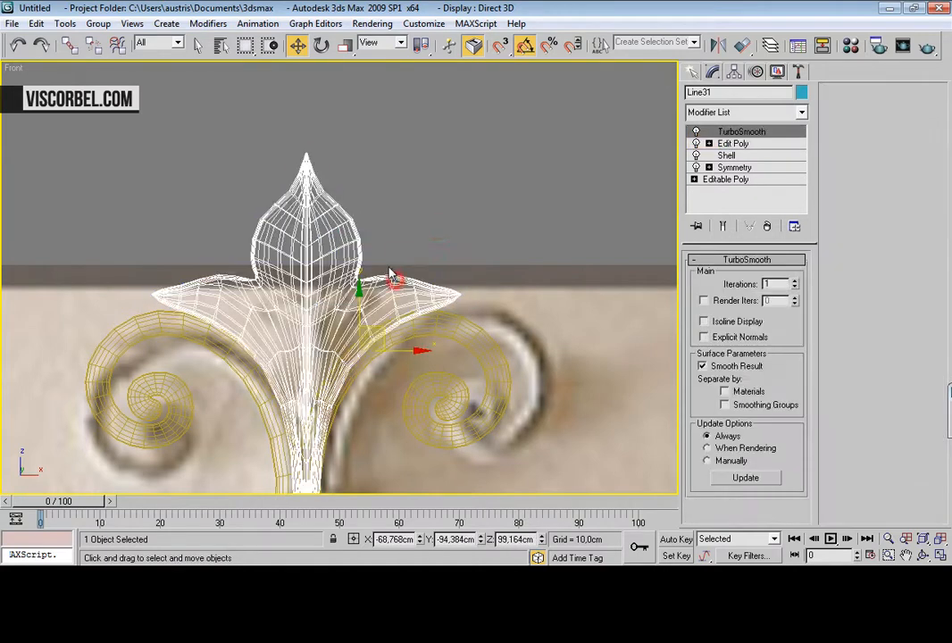
Step: Move the leaf in depth onto the crown's supports, centre it behind the rings, and view the whole crown
key(p)
mouse_move(382, 288)
alt+middle_down()
mouse_move(391, 285)
mouse_move(349, 247)
mouse_move(335, 261)
alt+middle_up()
scroll(335, 261, down, 5)
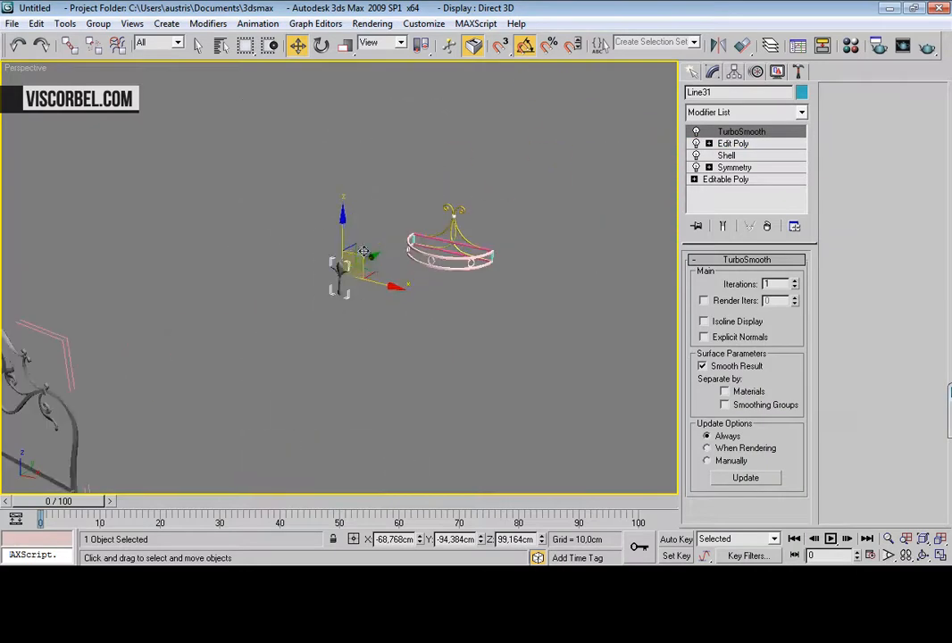
drag(367, 263, 479, 212)
key(z)
alt+middle_drag(447, 229, 411, 246)
drag(410, 233, 407, 233)
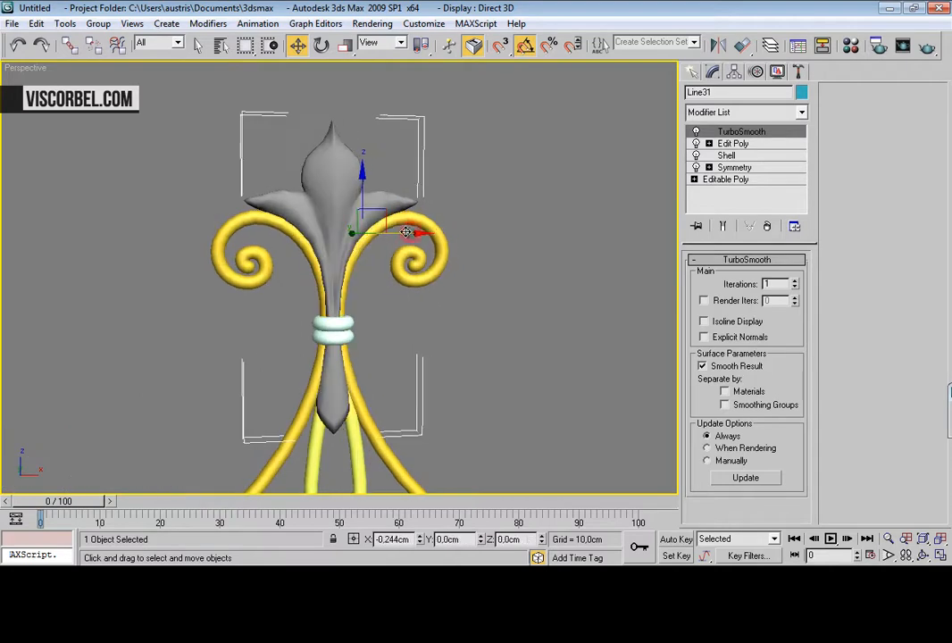
click(567, 262)
scroll(375, 286, down, 5)
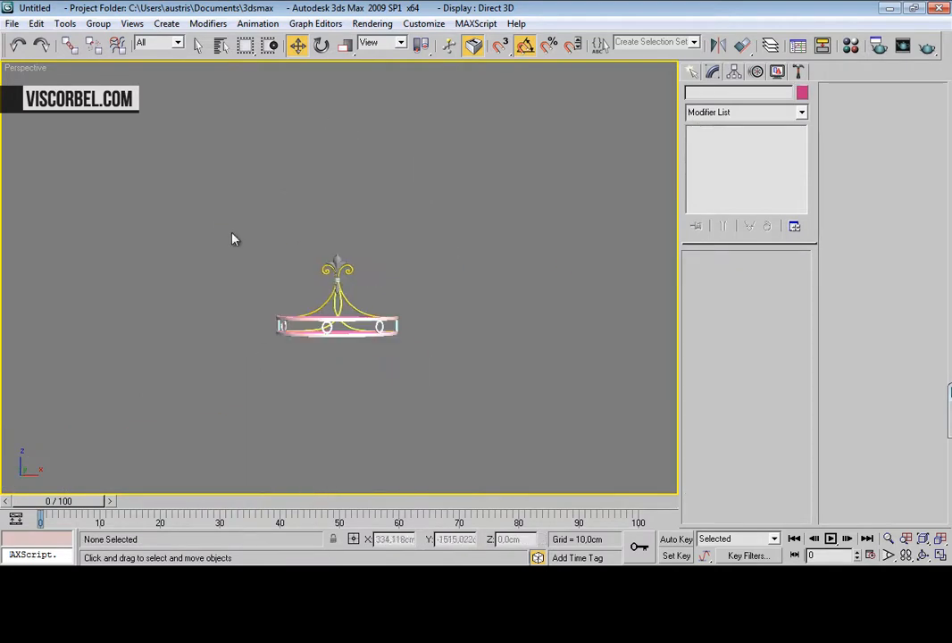
Step: Select all the parts of the baldachin crown and combine them into a single group
drag(226, 226, 466, 394)
key(f)
scroll(393, 333, up, 2)
scroll(387, 328, down, 4)
scroll(378, 316, up, 2)
middle_drag(377, 316, 376, 274)
key(m)
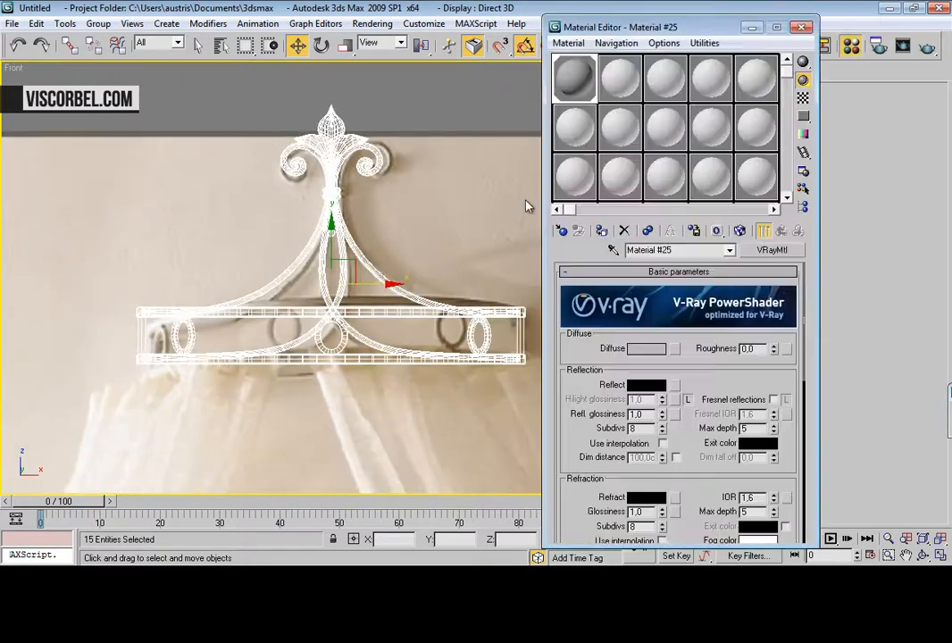
click(802, 28)
key(p)
key(z)
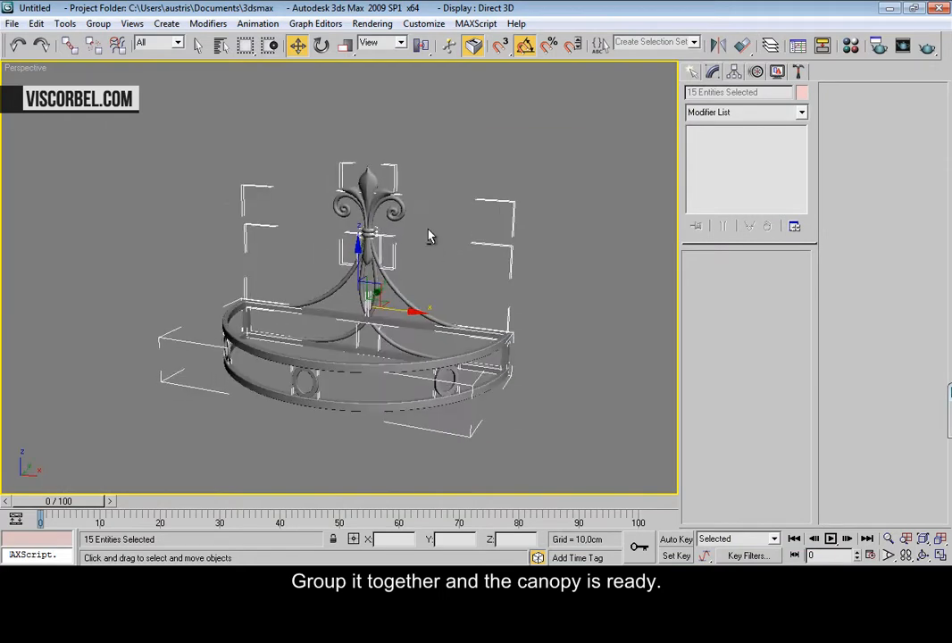
click(99, 23)
click(106, 38)
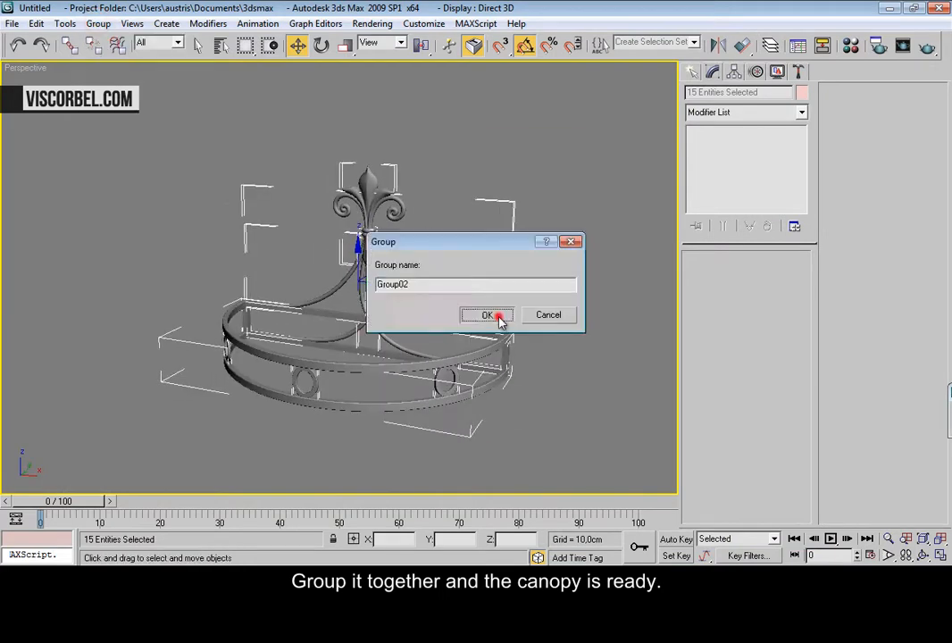
click(499, 317)
click(498, 317)
Step: Move the crown group horizontally in the front view so it hangs centred above the bed
mouse_move(293, 272)
alt+middle_down()
mouse_move(358, 291)
mouse_move(338, 322)
mouse_move(282, 251)
mouse_move(302, 219)
mouse_move(281, 257)
alt+middle_up()
scroll(282, 251, down, 3)
drag(221, 158, 474, 377)
mouse_move(321, 282)
alt+middle_down()
mouse_move(353, 309)
mouse_move(331, 284)
mouse_move(311, 278)
mouse_move(433, 241)
alt+middle_up()
key(f)
scroll(315, 301, down, 2)
scroll(311, 278, down, 5)
drag(460, 214, 191, 217)
key(ctrl+z)
drag(482, 238, 197, 246)
Step: Move the crown group in depth in the top view to the headboard end, and fine-tune its centring over the bed
key(t)
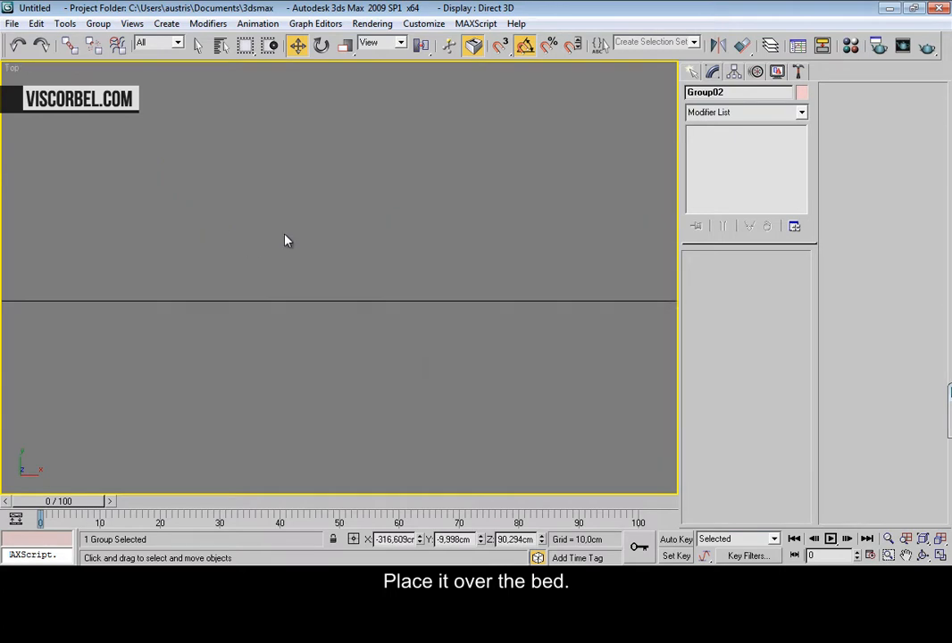
key(z)
scroll(287, 241, down, 6)
middle_drag(287, 231, 288, 182)
drag(340, 174, 339, 338)
key(z)
mouse_move(385, 226)
mouse_down()
mouse_move(395, 224)
mouse_move(382, 226)
mouse_up()
key(f)
key(z)
scroll(347, 199, down, 3)
scroll(353, 183, down, 3)
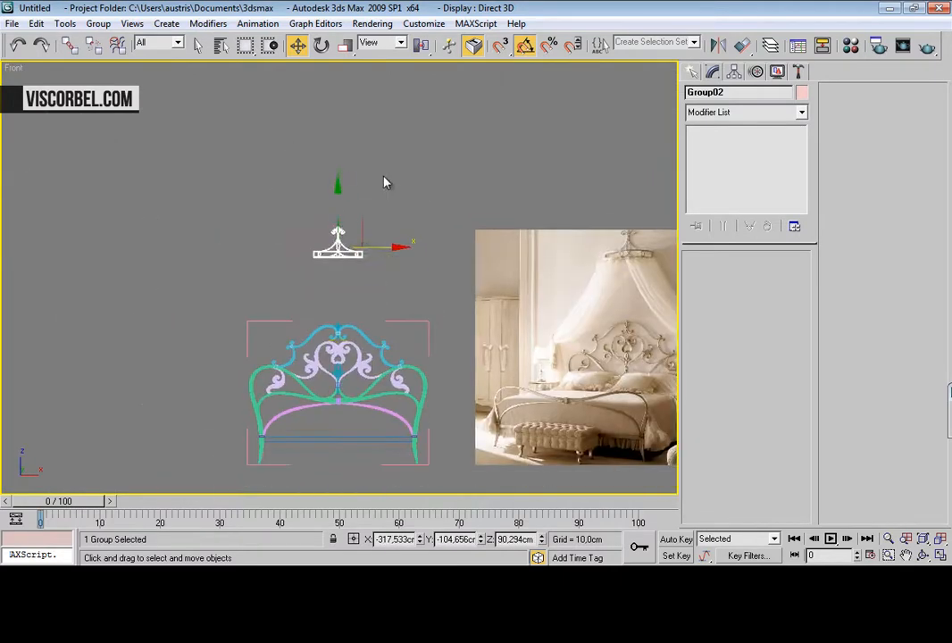
Step: Clear the selection and unhide all hidden objects so the reference box is available
click(382, 176)
scroll(429, 232, up, 3)
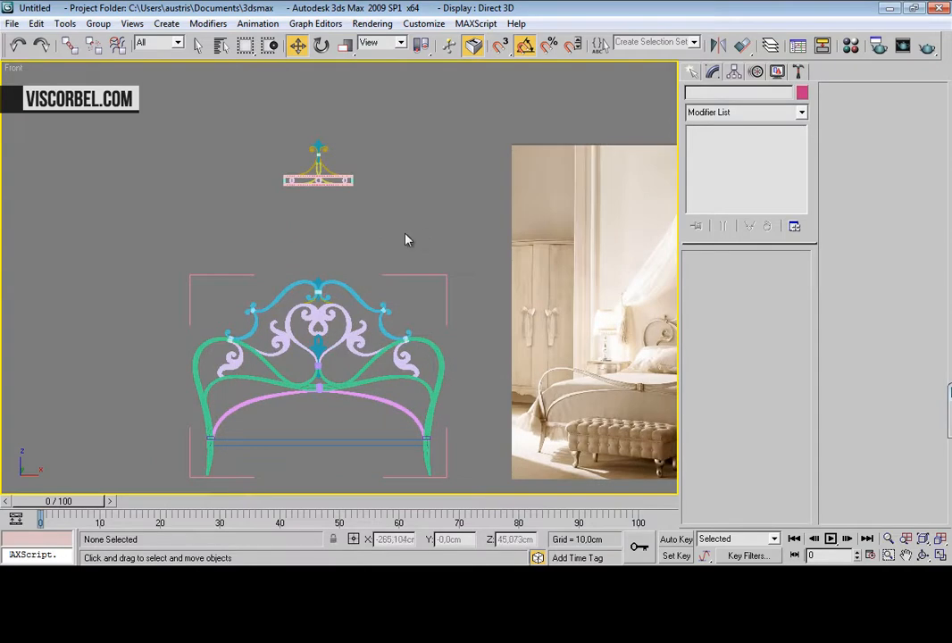
right_click(407, 216)
click(426, 152)
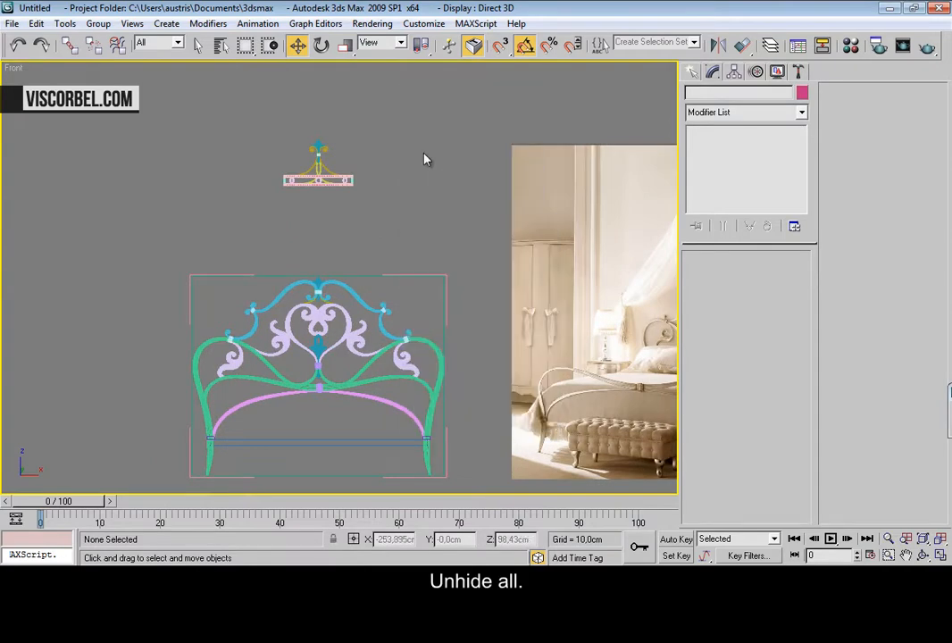
Step: Apply Reset XForm to the reference box around the bed, and delete the resulting XForm modifier to restore the box's original size
click(299, 276)
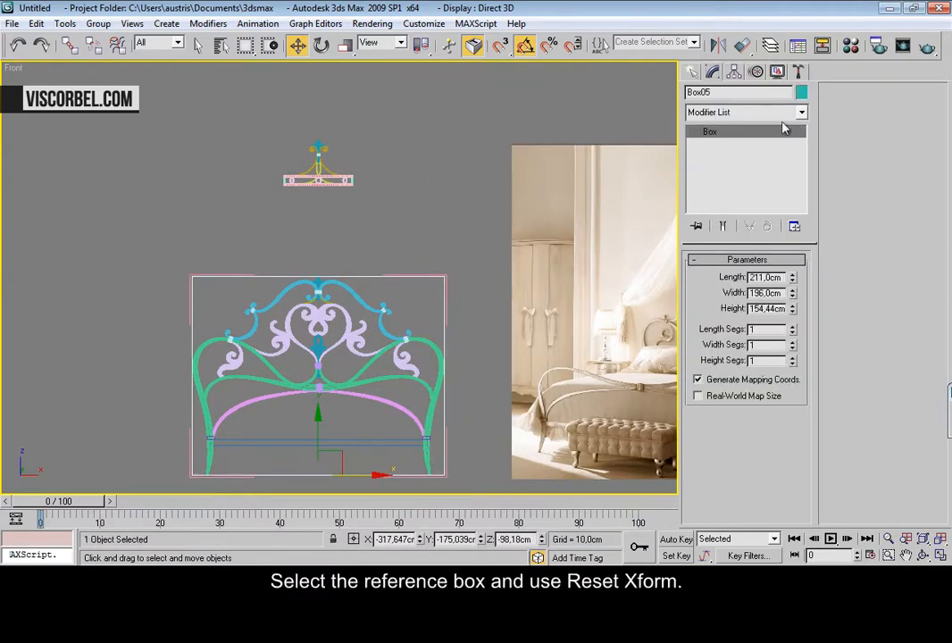
click(798, 71)
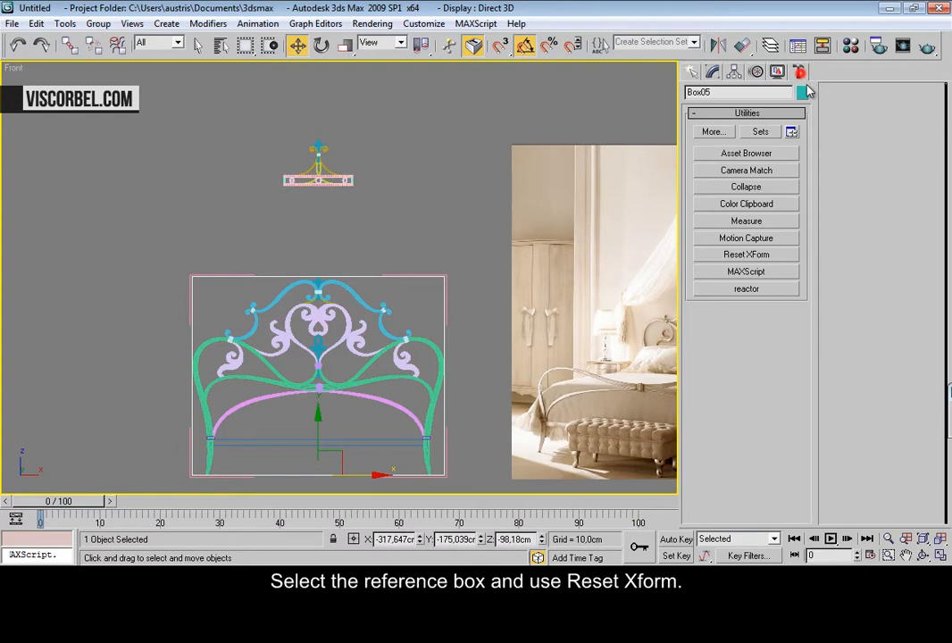
click(738, 257)
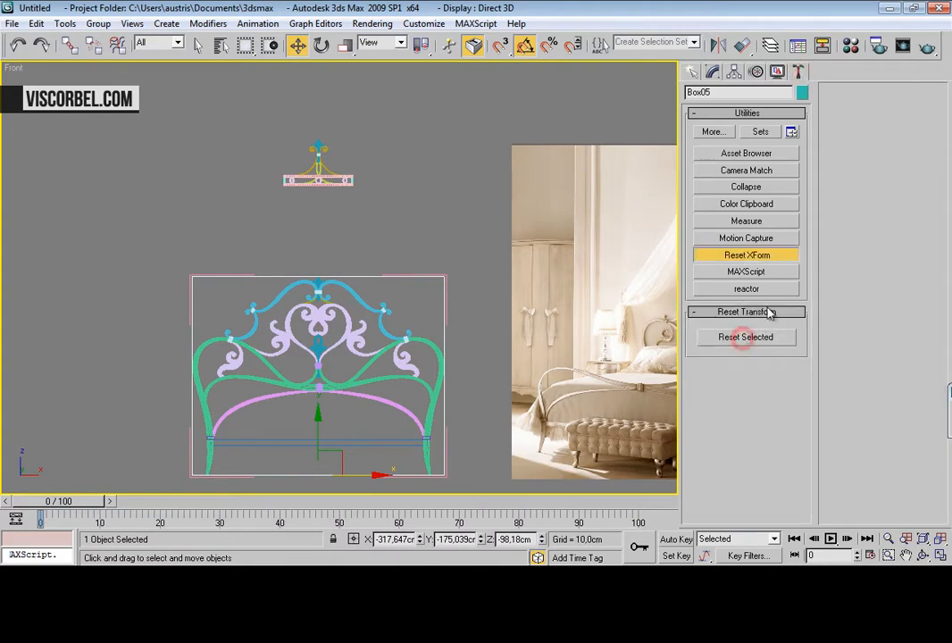
click(712, 75)
right_click(730, 130)
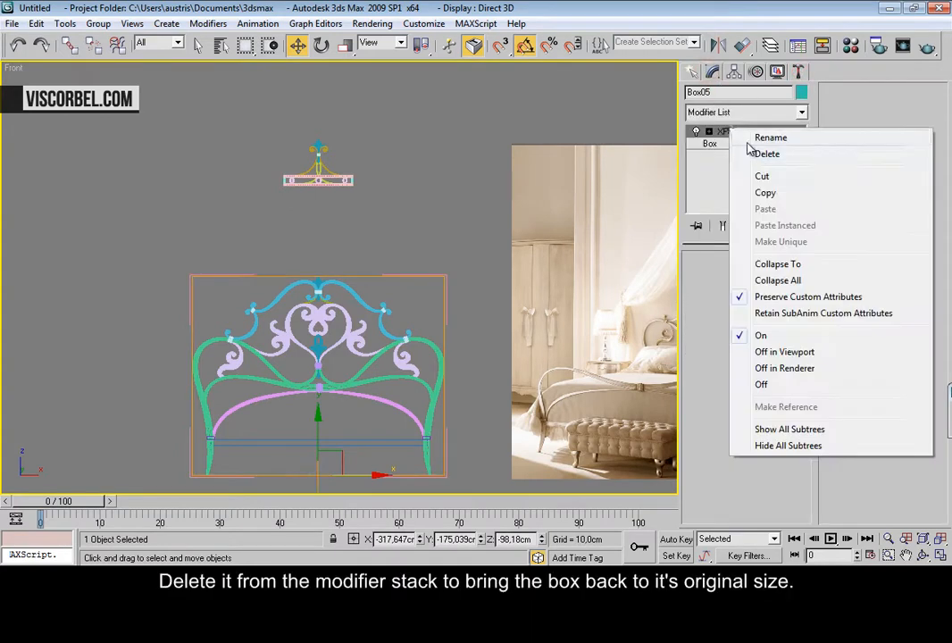
click(760, 154)
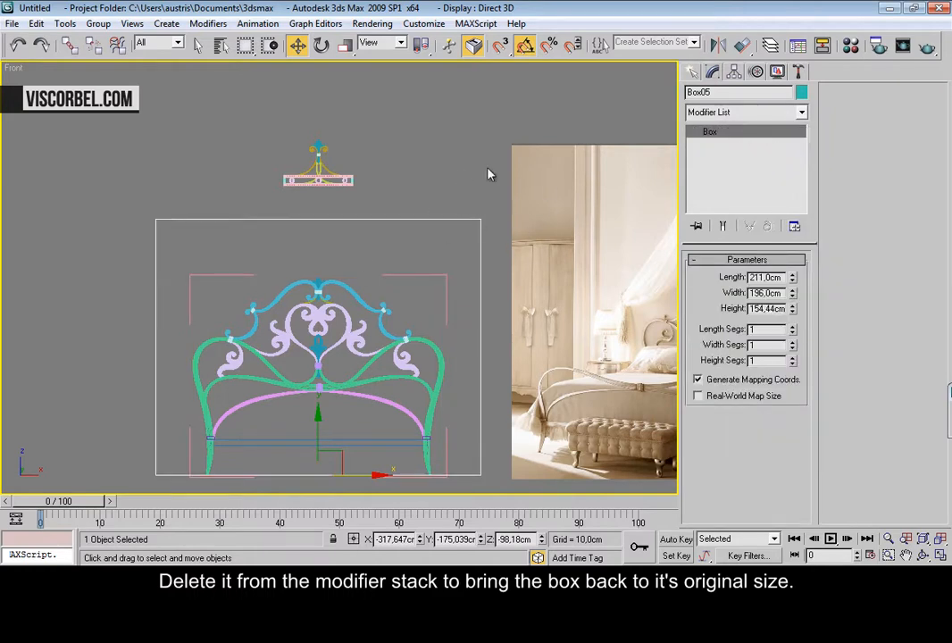
Step: Close the open headboard group
click(368, 152)
click(316, 180)
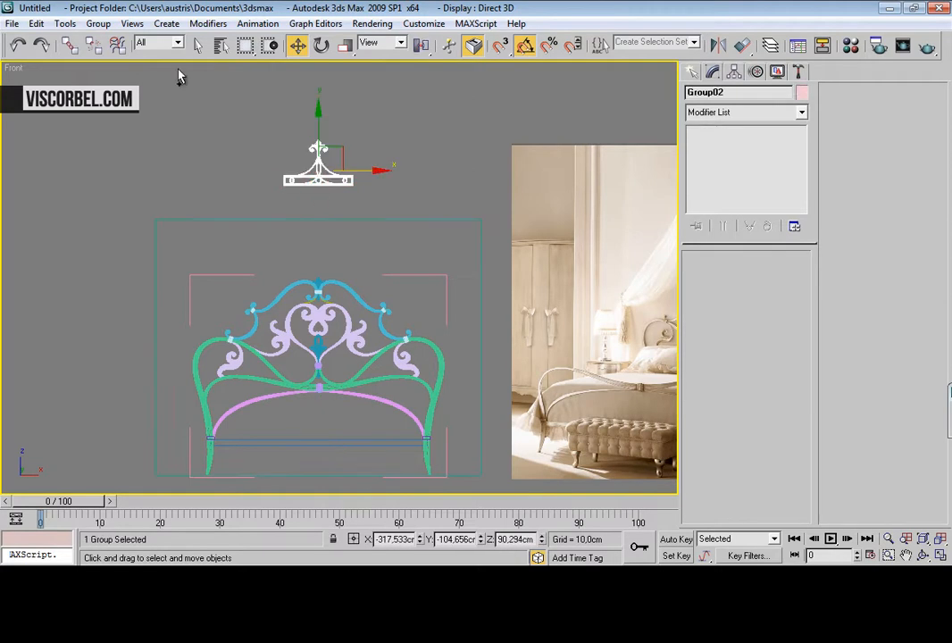
click(268, 284)
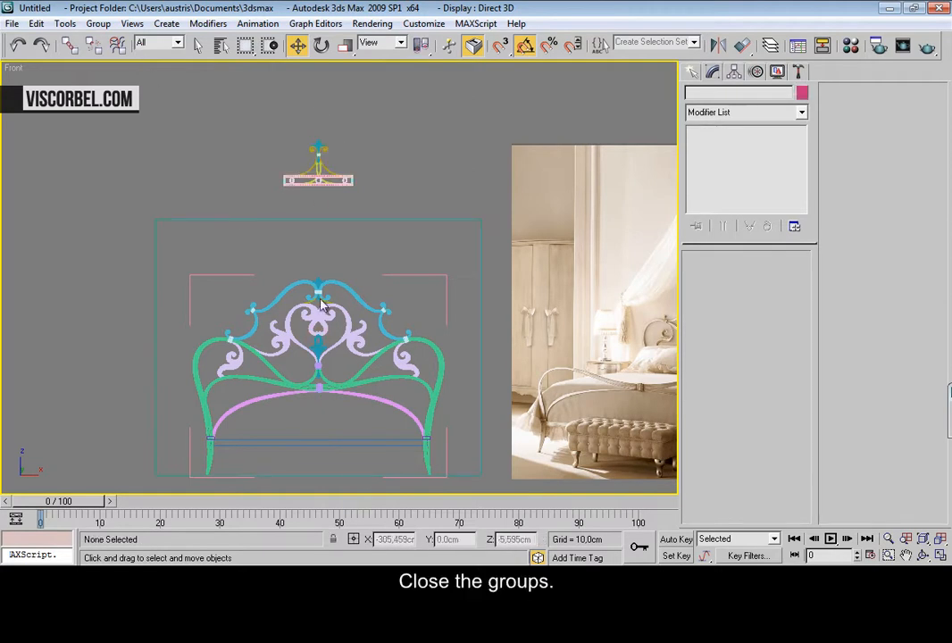
click(286, 284)
click(98, 23)
click(99, 94)
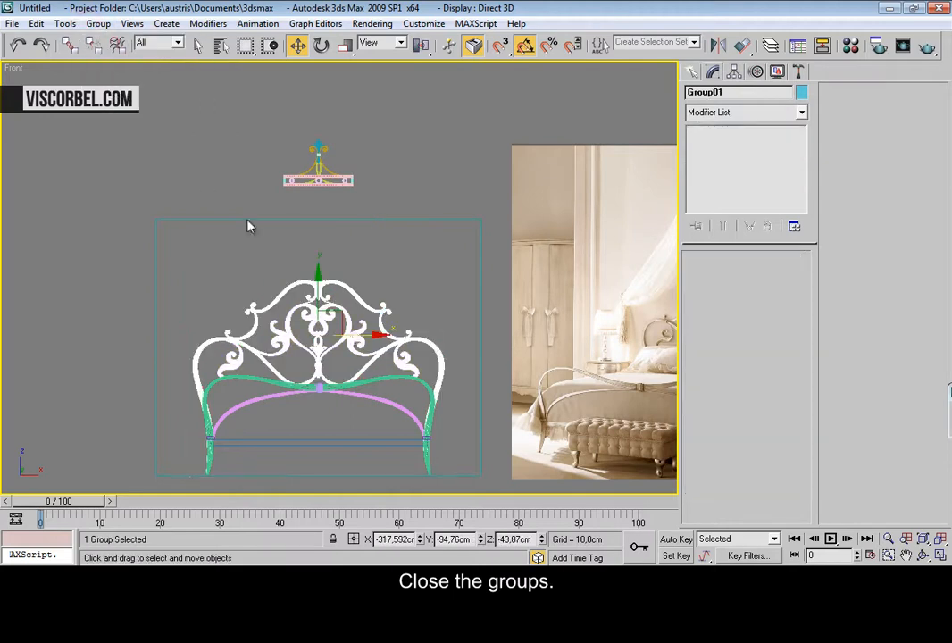
Step: Select all bed parts together with the crown and scale them up to match the reference box
drag(436, 263, 180, 455)
ctrl+drag(362, 134, 313, 178)
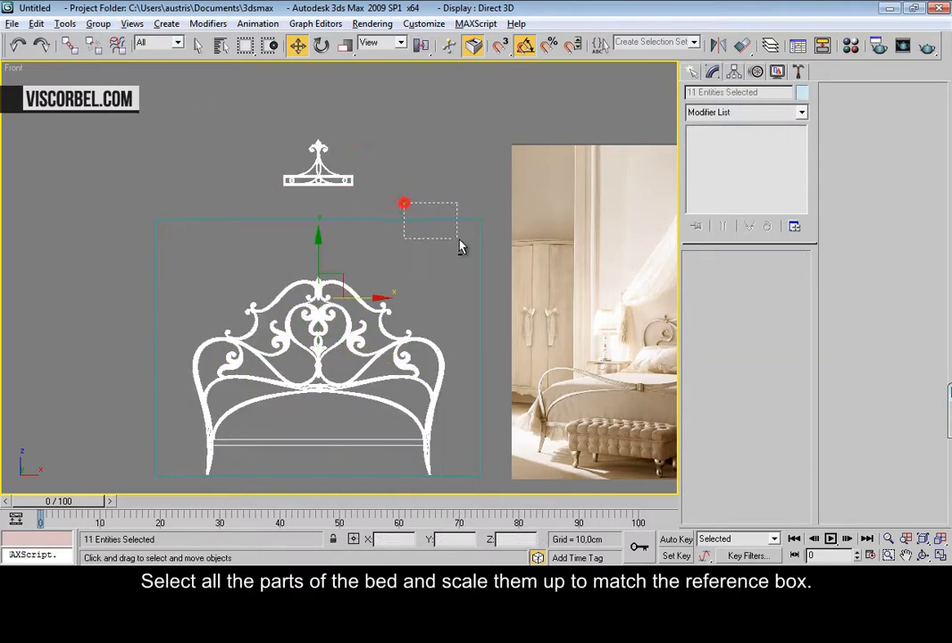
key(r)
drag(331, 292, 318, 204)
key(w)
scroll(373, 190, down, 2)
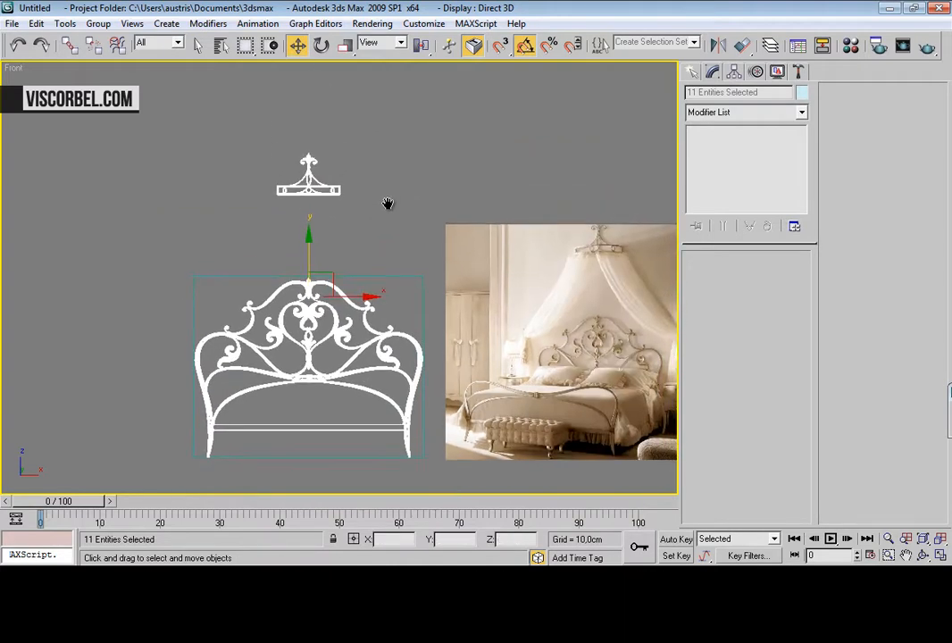
Step: Move the crown group about 32 cm higher above the headboard
click(385, 168)
click(308, 151)
drag(308, 152, 303, 93)
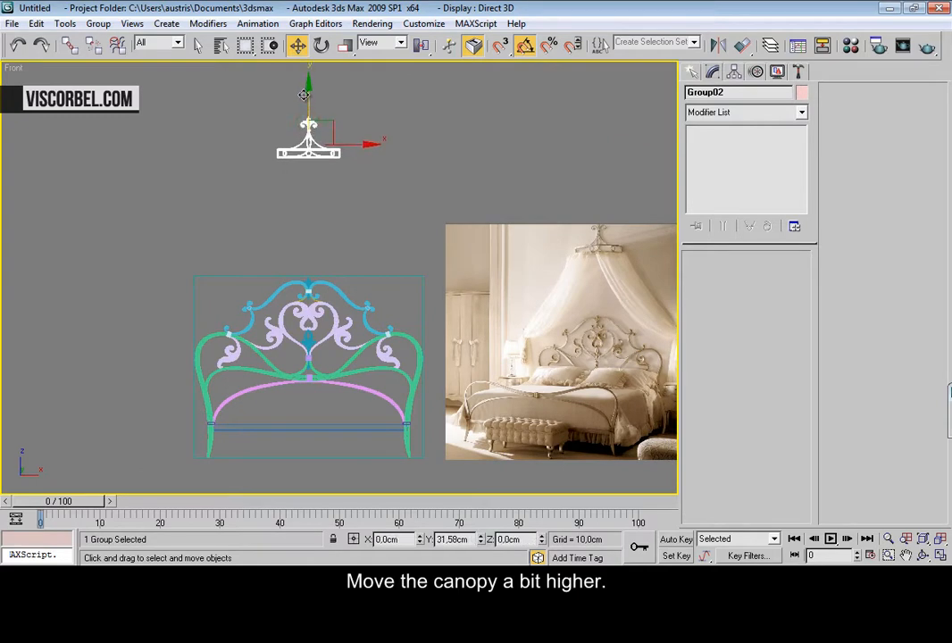
click(351, 191)
Step: Remove the reference box from view and inspect the whole bed frame with its crown in perspective
click(390, 294)
click(376, 269)
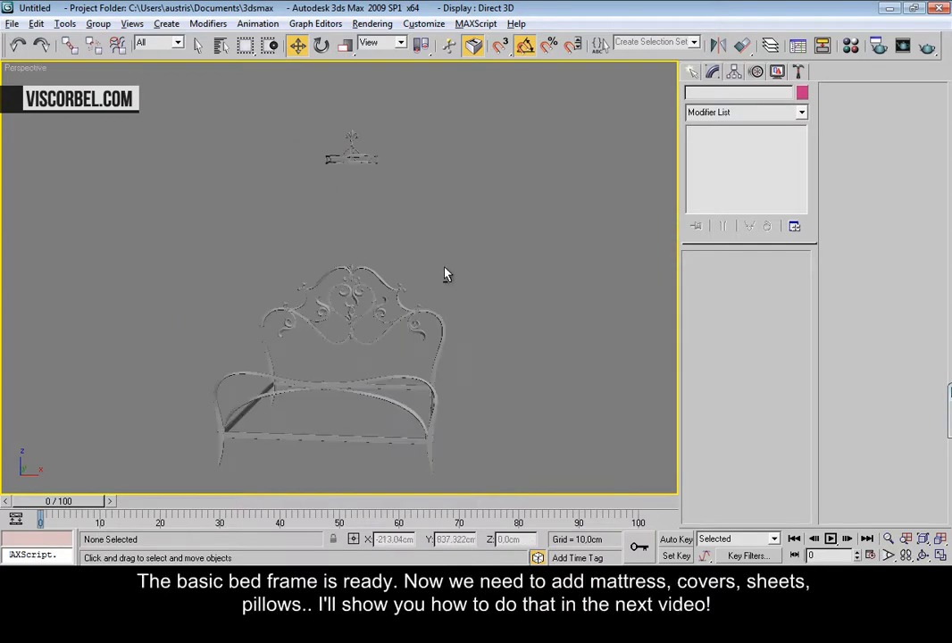
alt+middle_drag(447, 274, 419, 259)
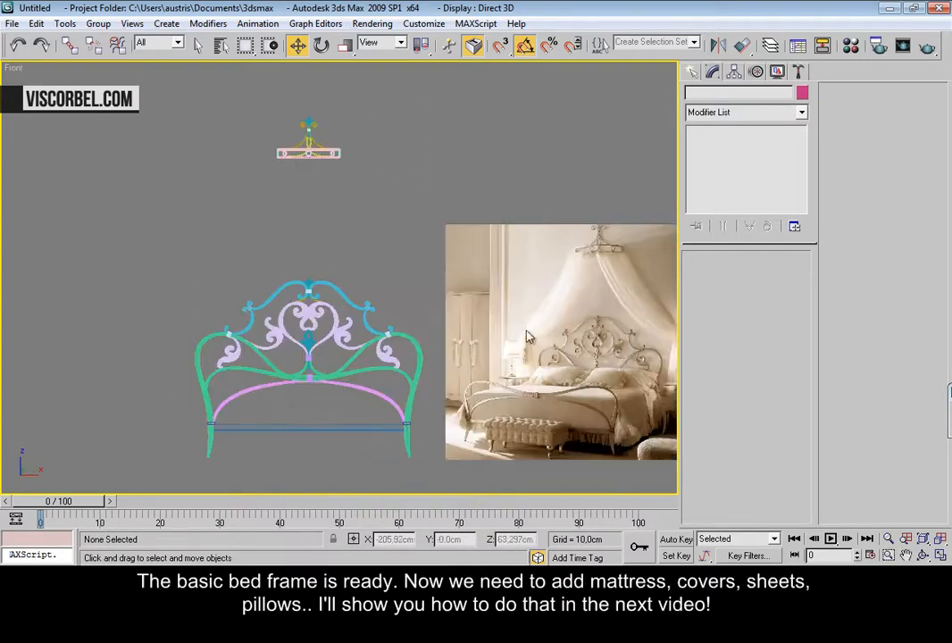